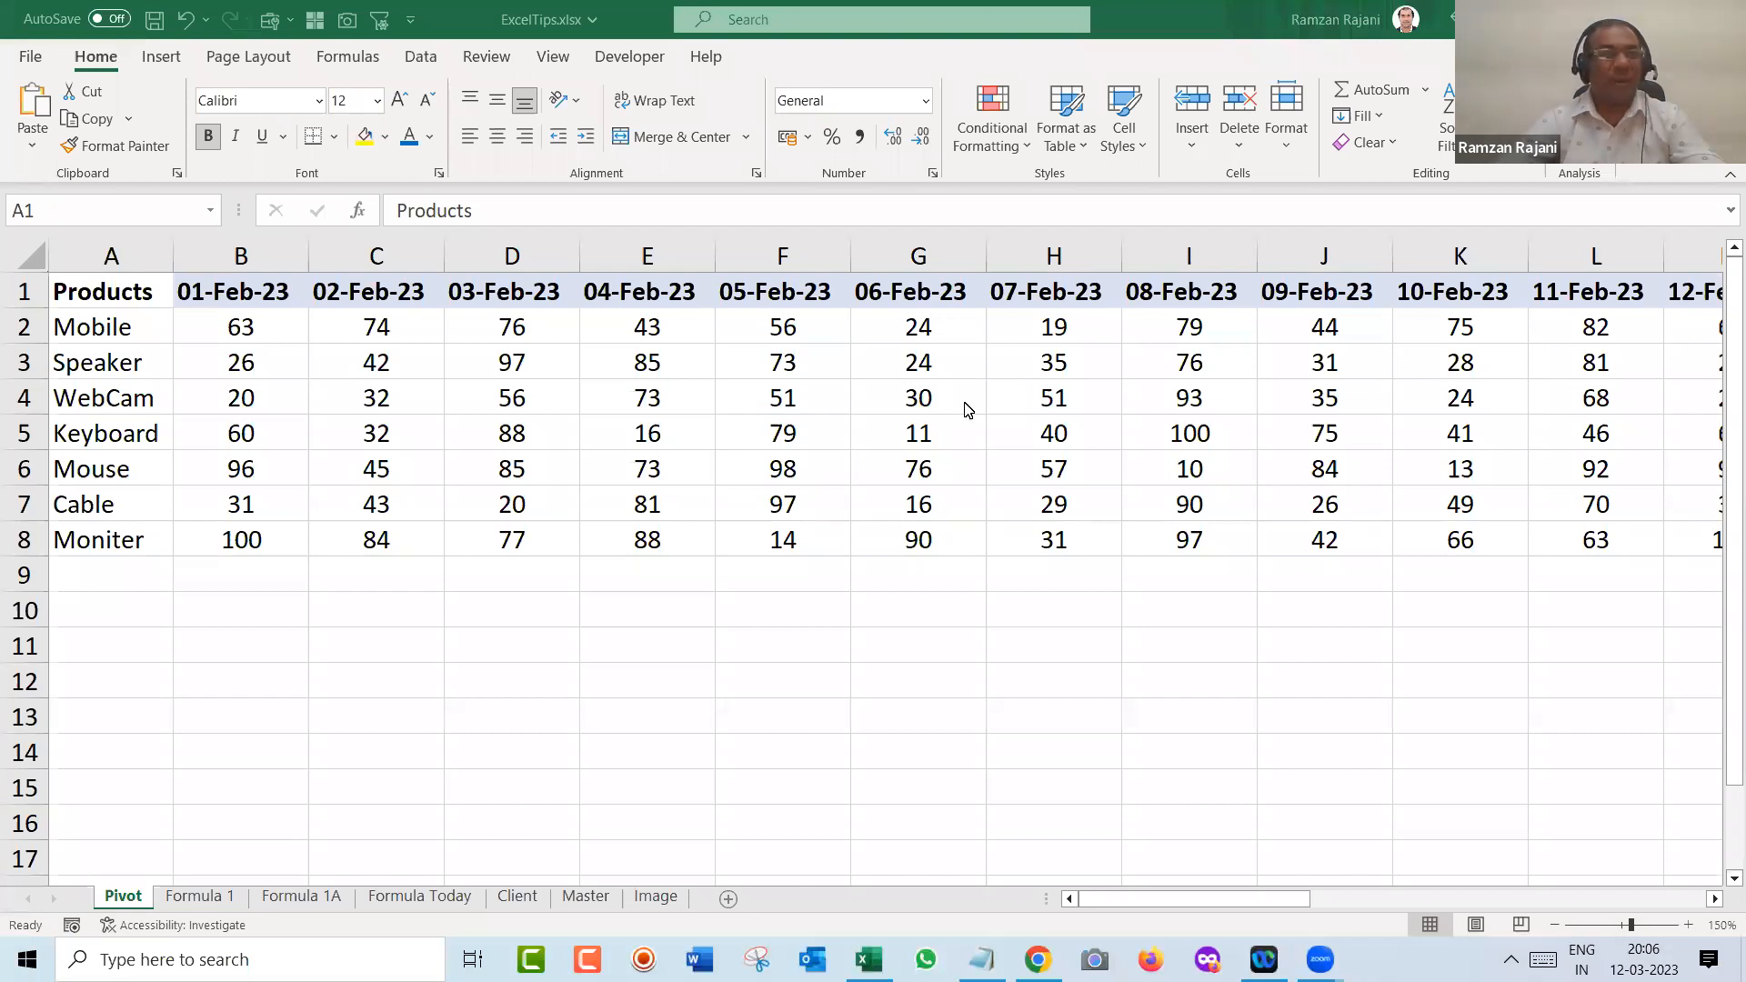
- Examine the product names, date headers and daily sales figures across the full data range on the Pivot sheet
{"action": "left_click", "coordinate": [150, 304]}
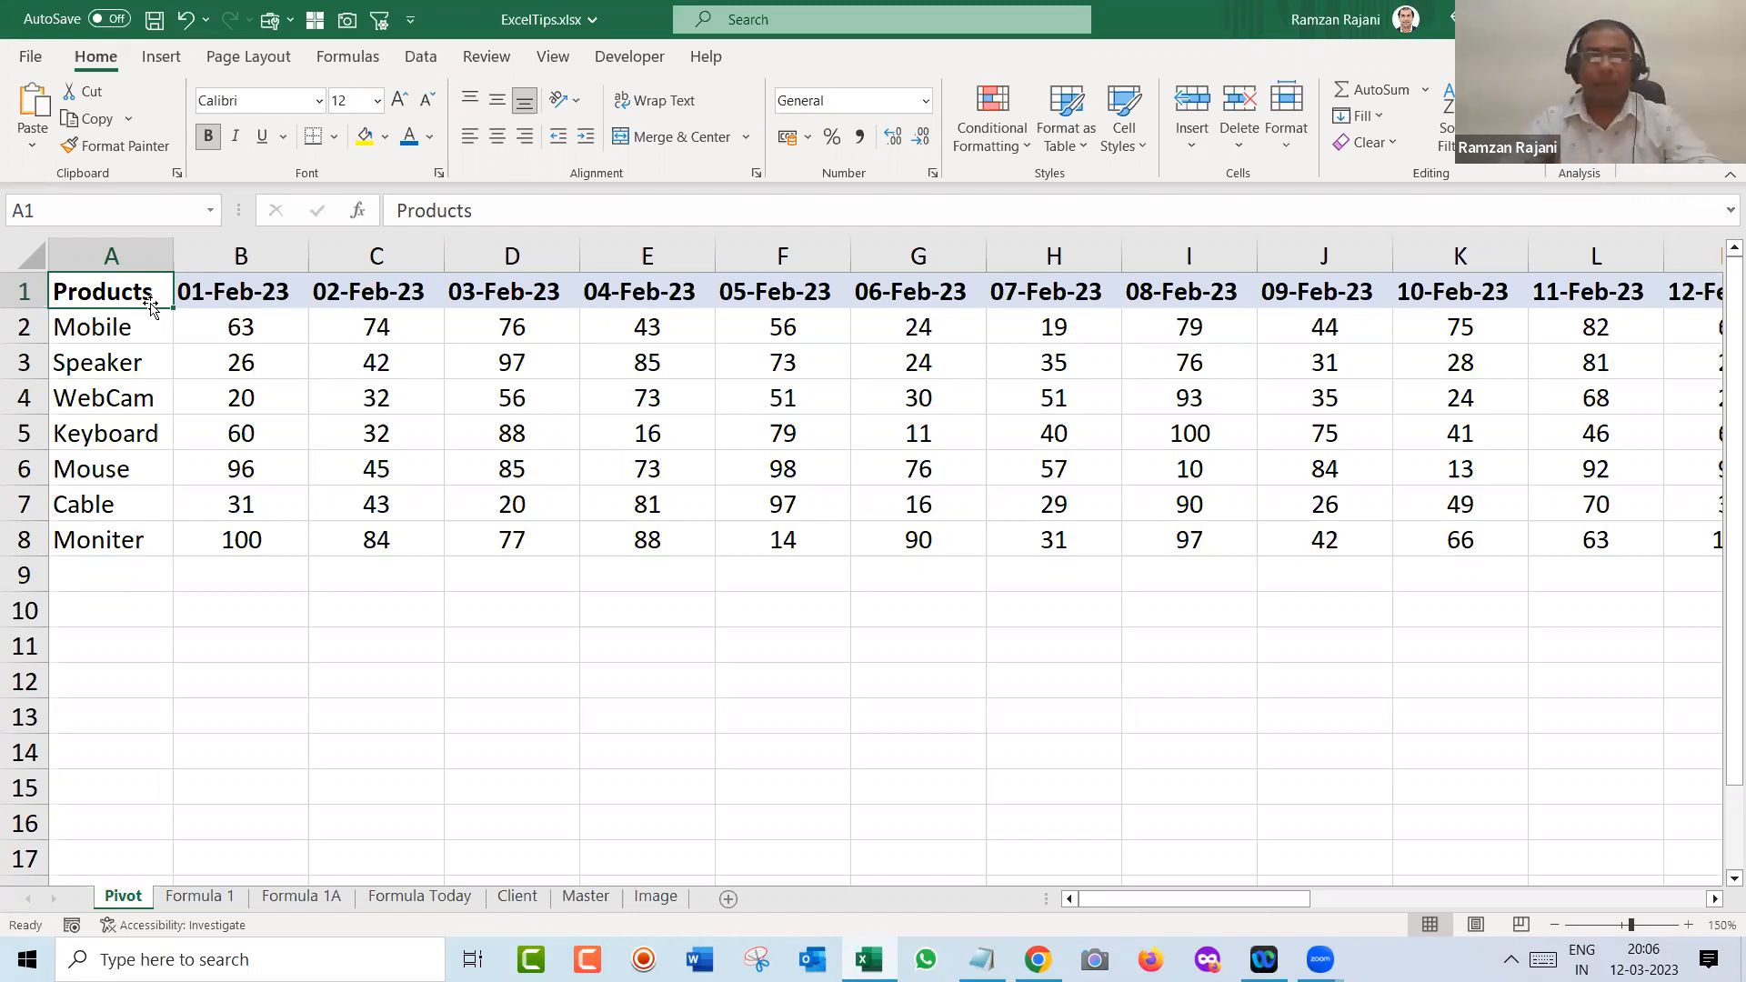
{"action": "key", "text": "Down"}
{"action": "key", "text": "Right"}
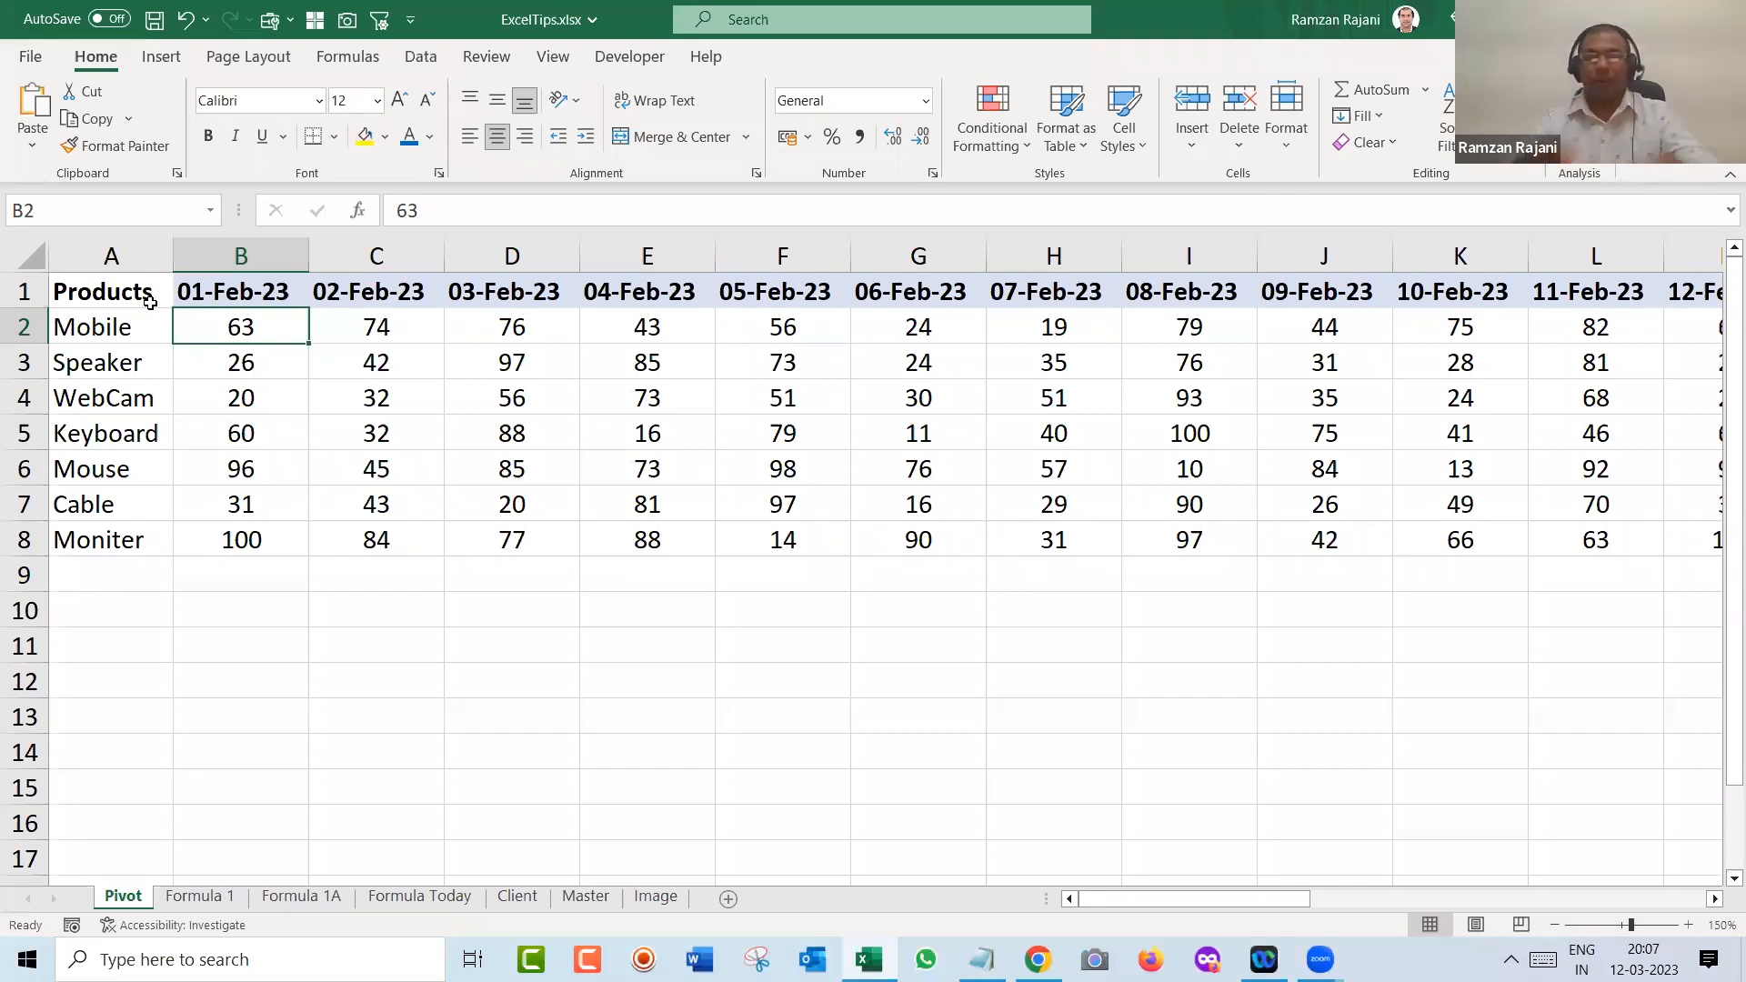
{"action": "key", "text": "Left"}
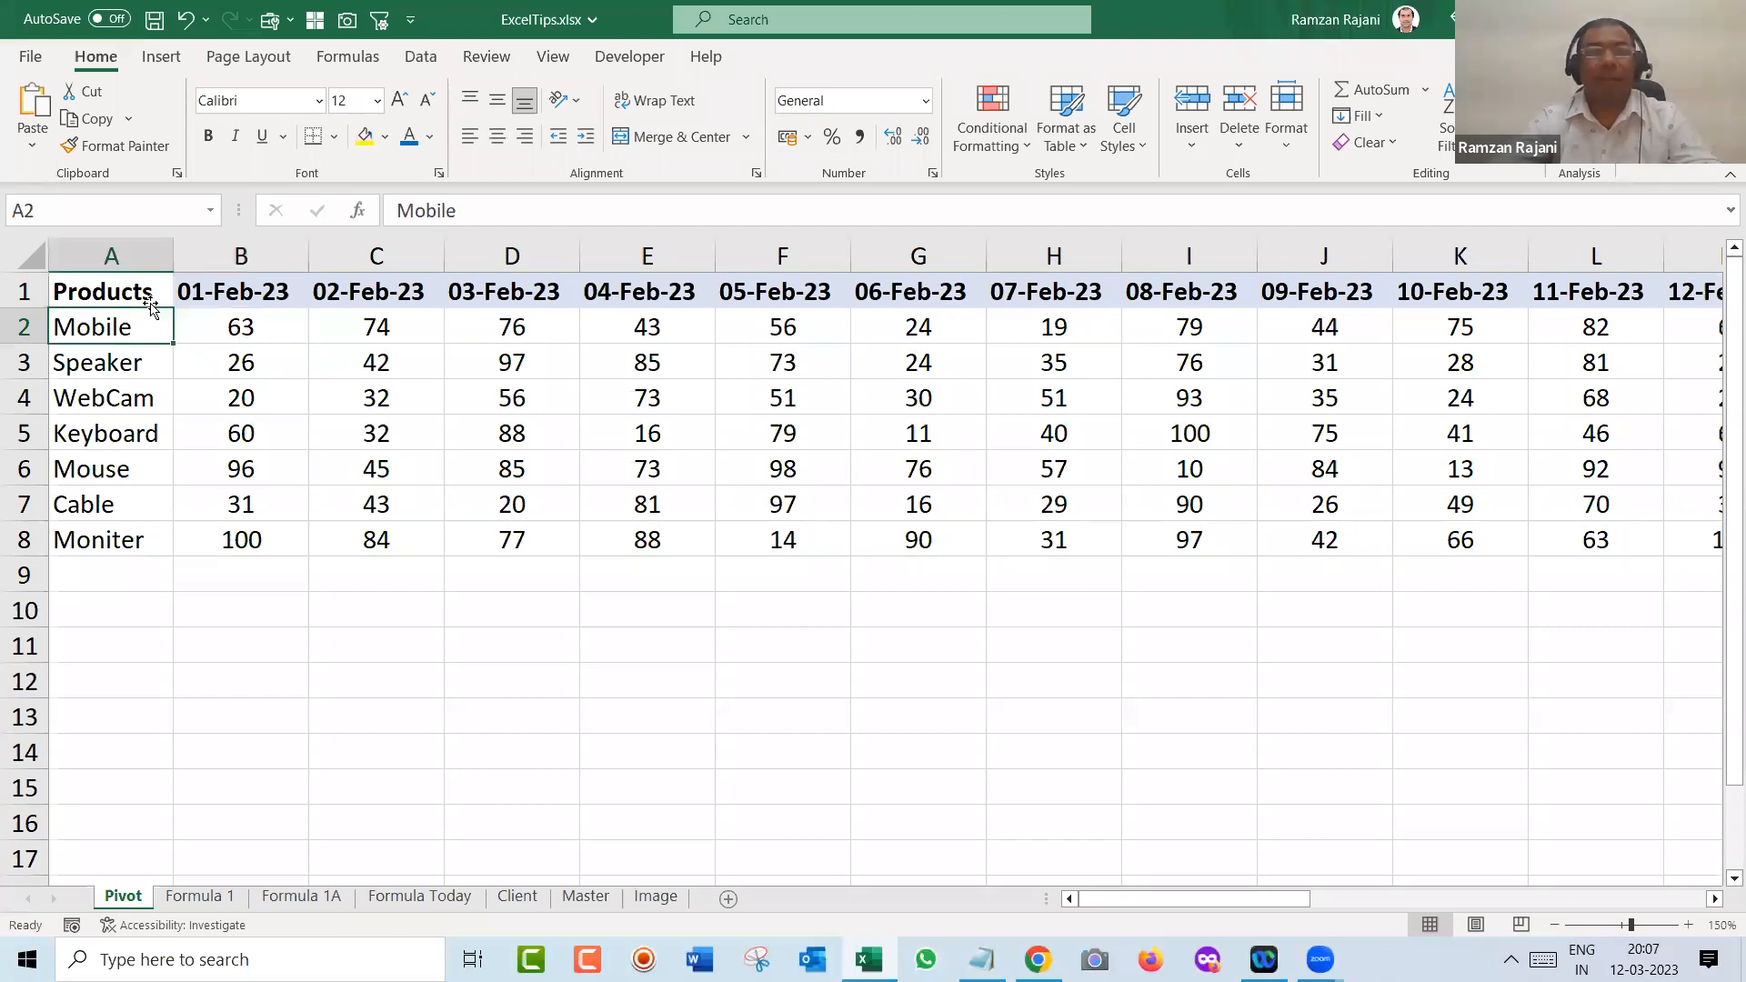
{"action": "key", "text": "Up"}
{"action": "key", "text": "ctrl+shift+Down"}
{"action": "key", "text": "Right"}
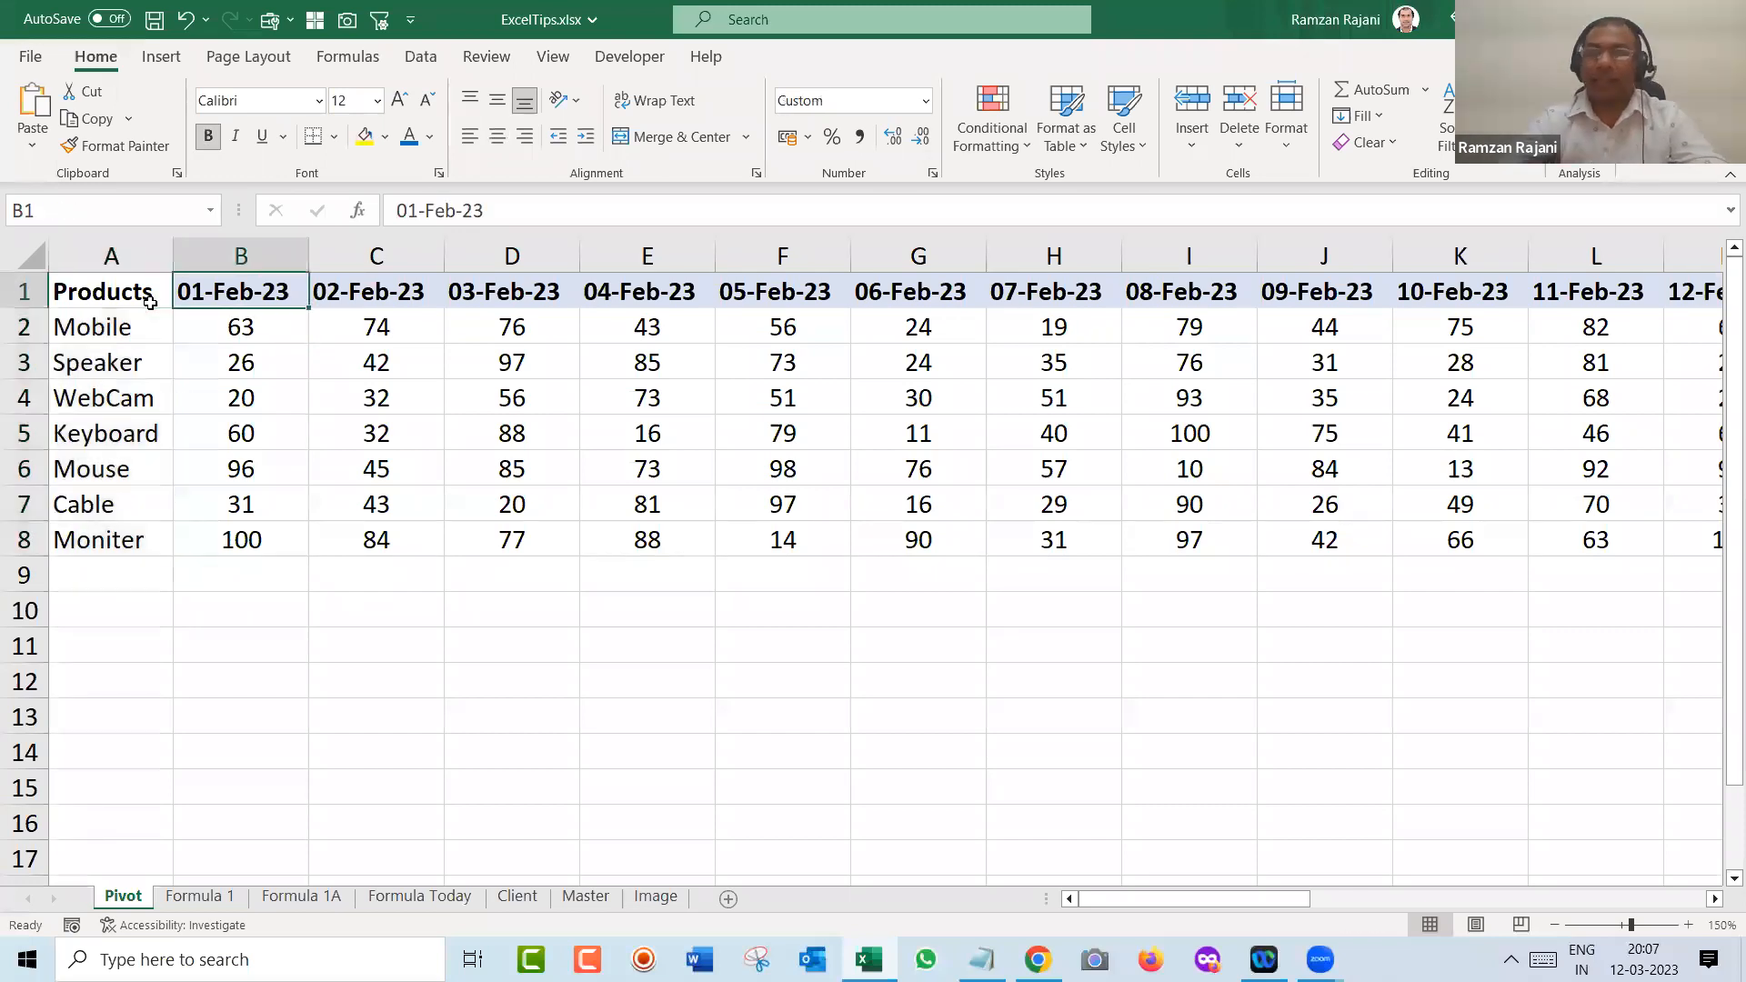
{"action": "key", "text": "Down"}
{"action": "key", "text": "ctrl+shift+Right"}
{"action": "key", "text": "ctrl+shift+Down"}
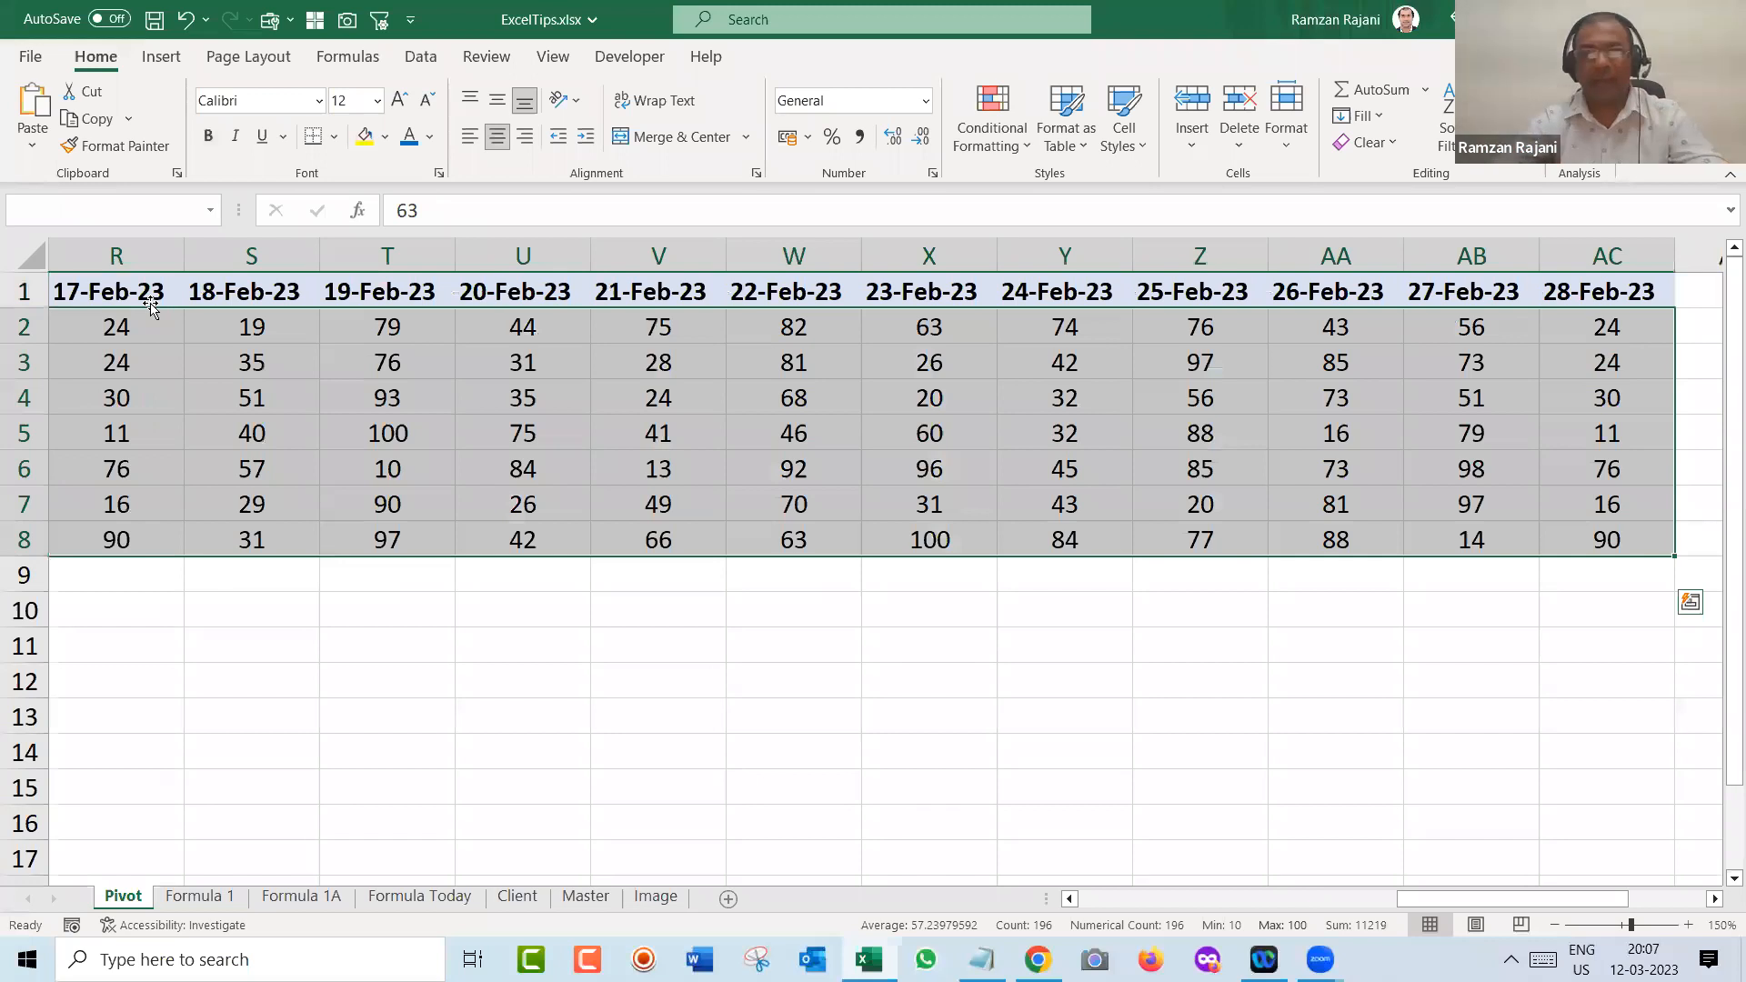
{"action": "key", "text": "Left"}
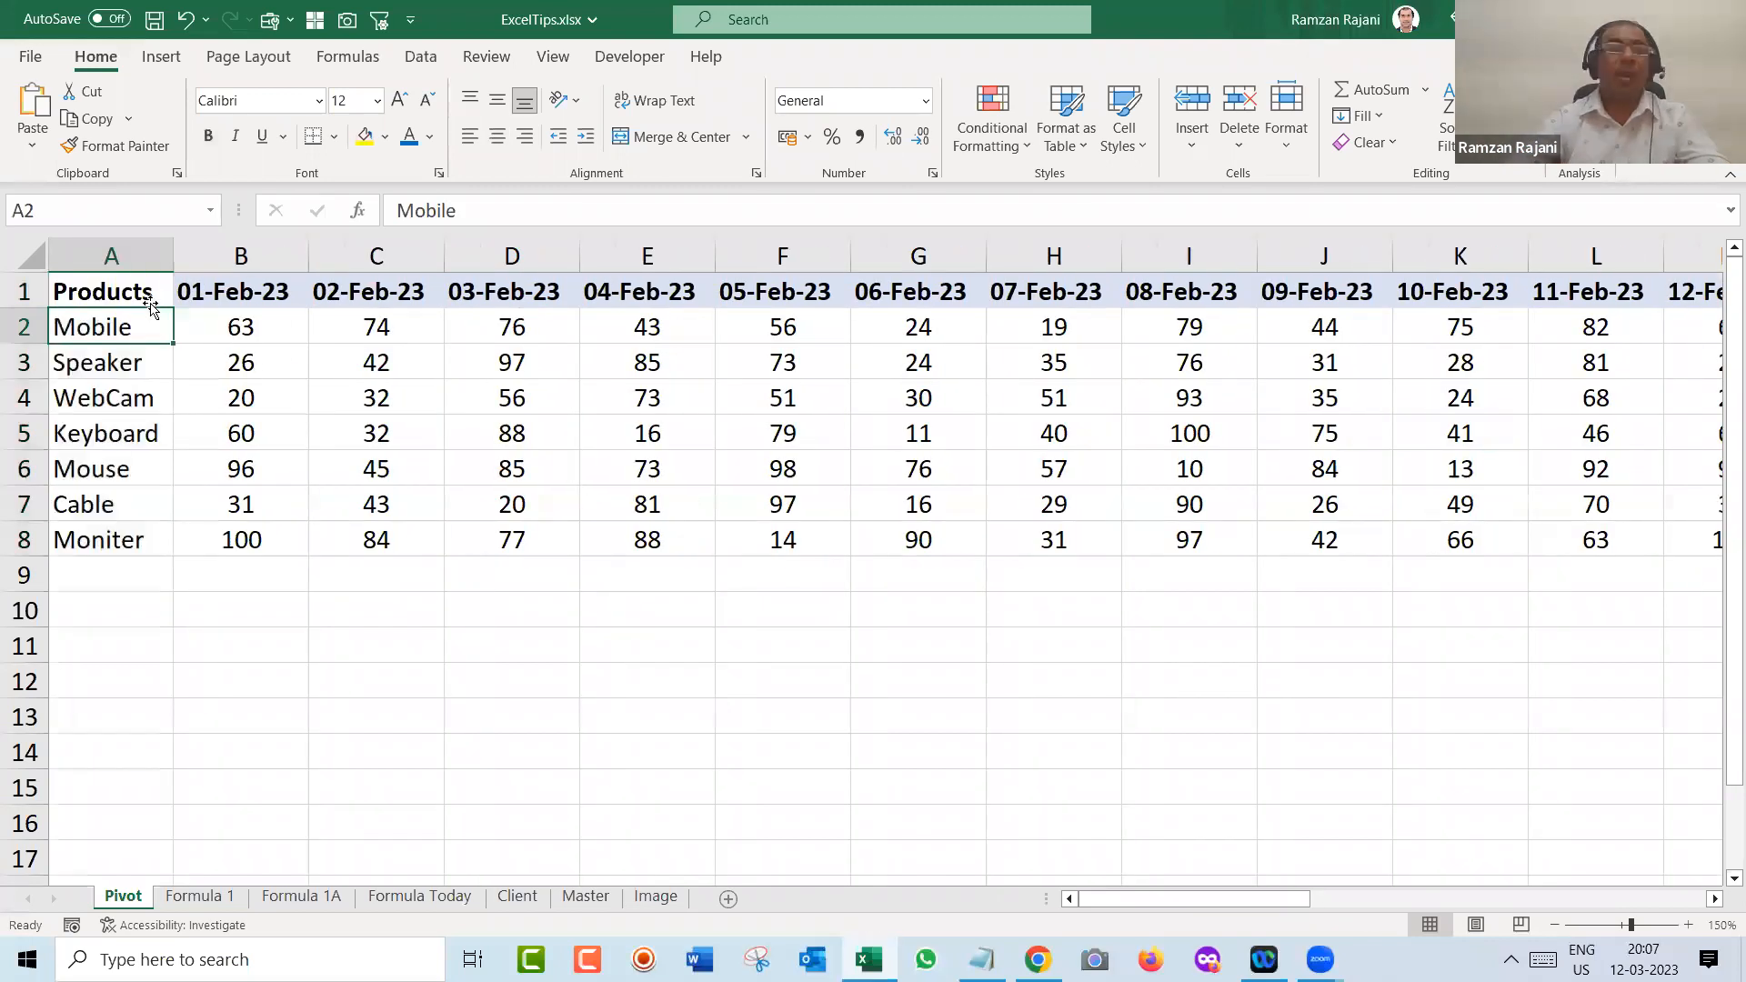
{"action": "key", "text": "Up"}
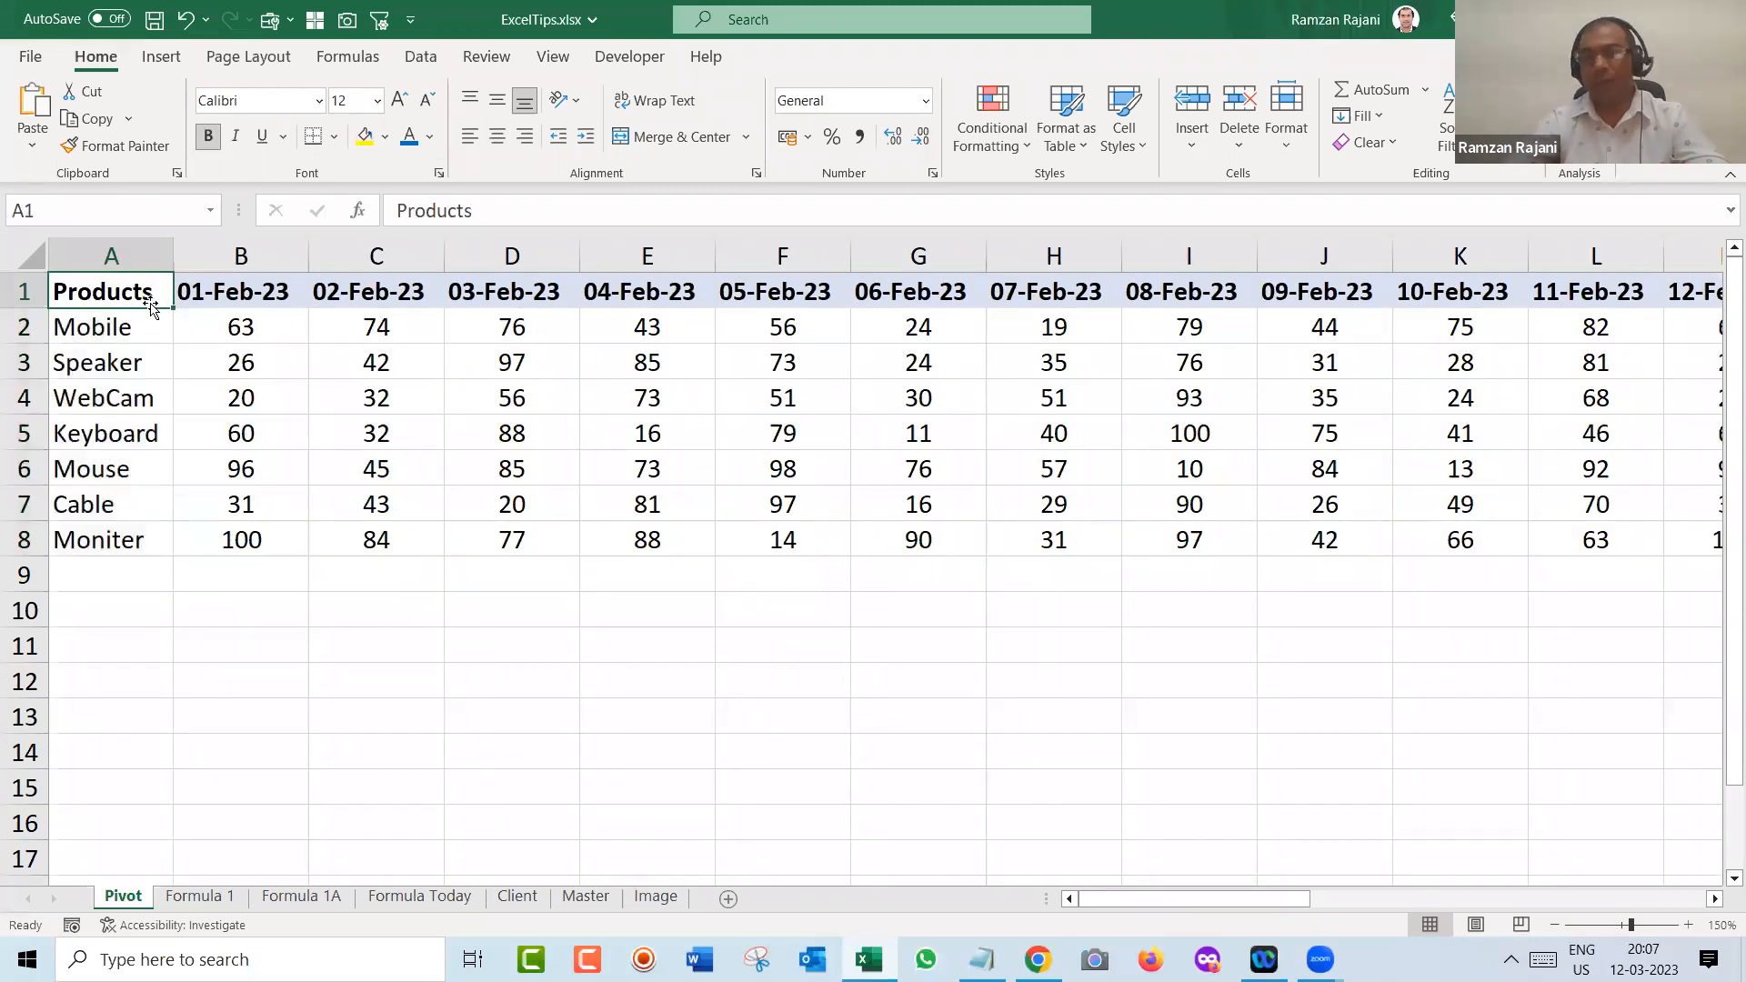
- Enter the notes "1) Weekly Sales" in C10 and "2) Weekend Sales" in C11 beneath the sales data
{"action": "left_click", "coordinate": [361, 611]}
{"action": "type", "text": "1) Weekly Sales"}
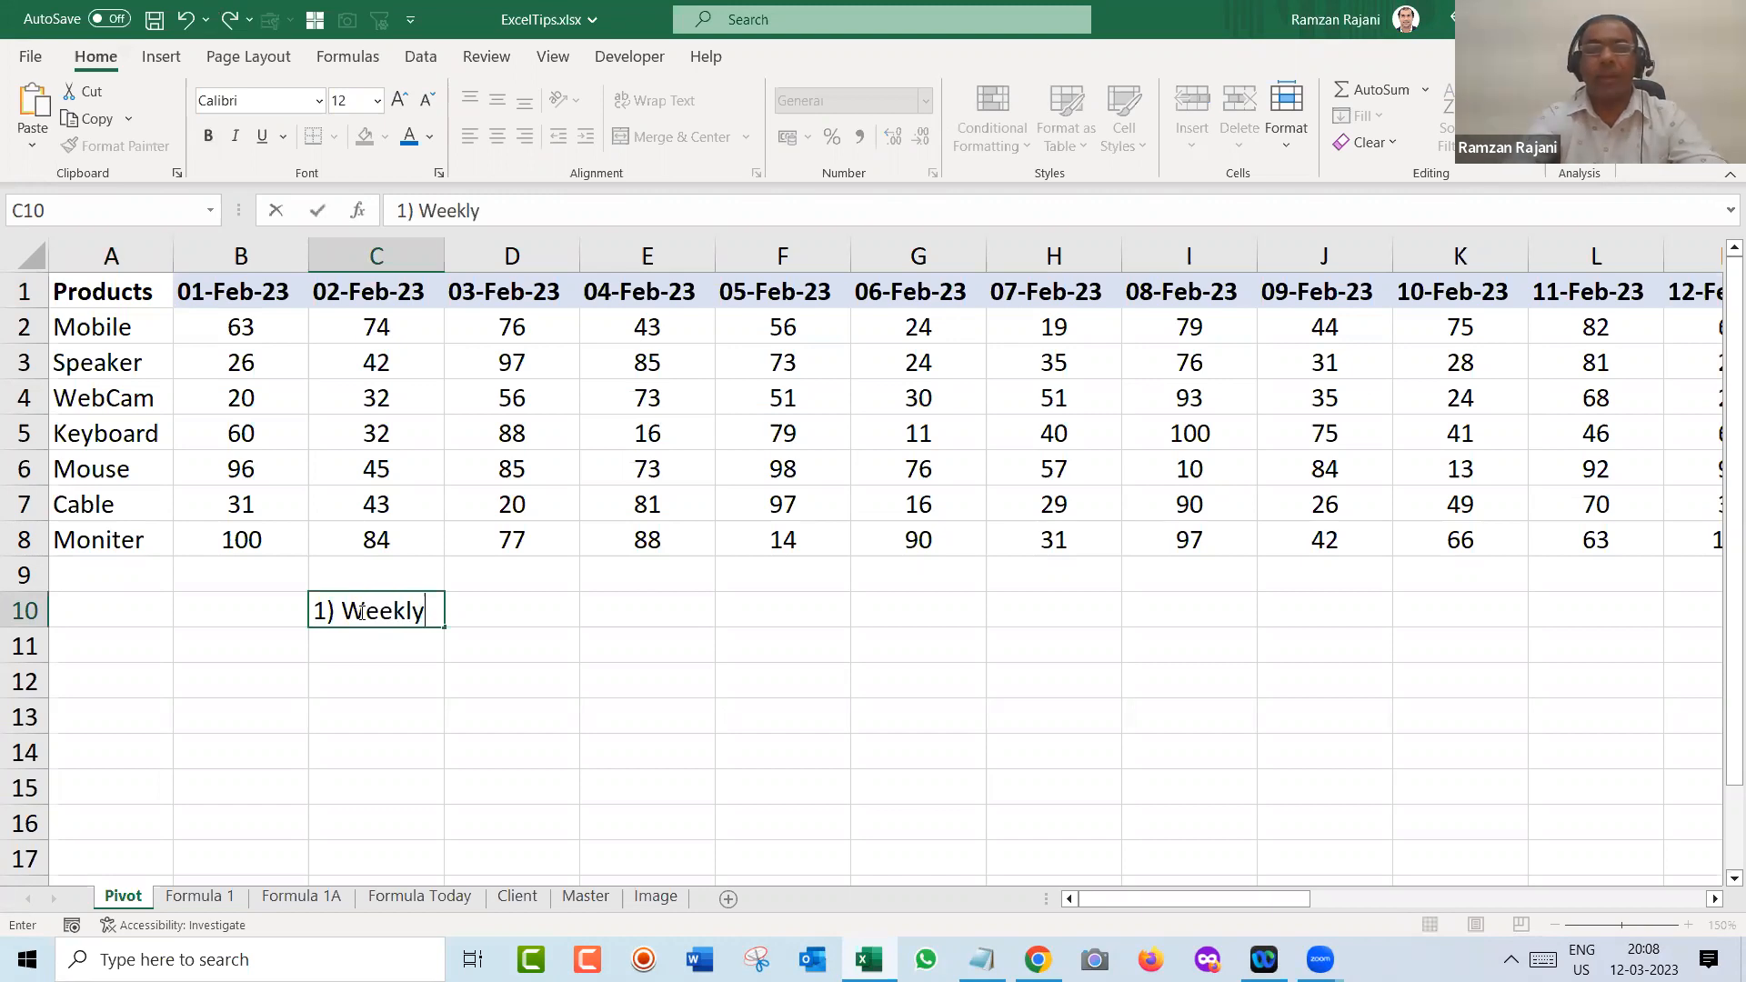
{"action": "key", "text": "Return"}
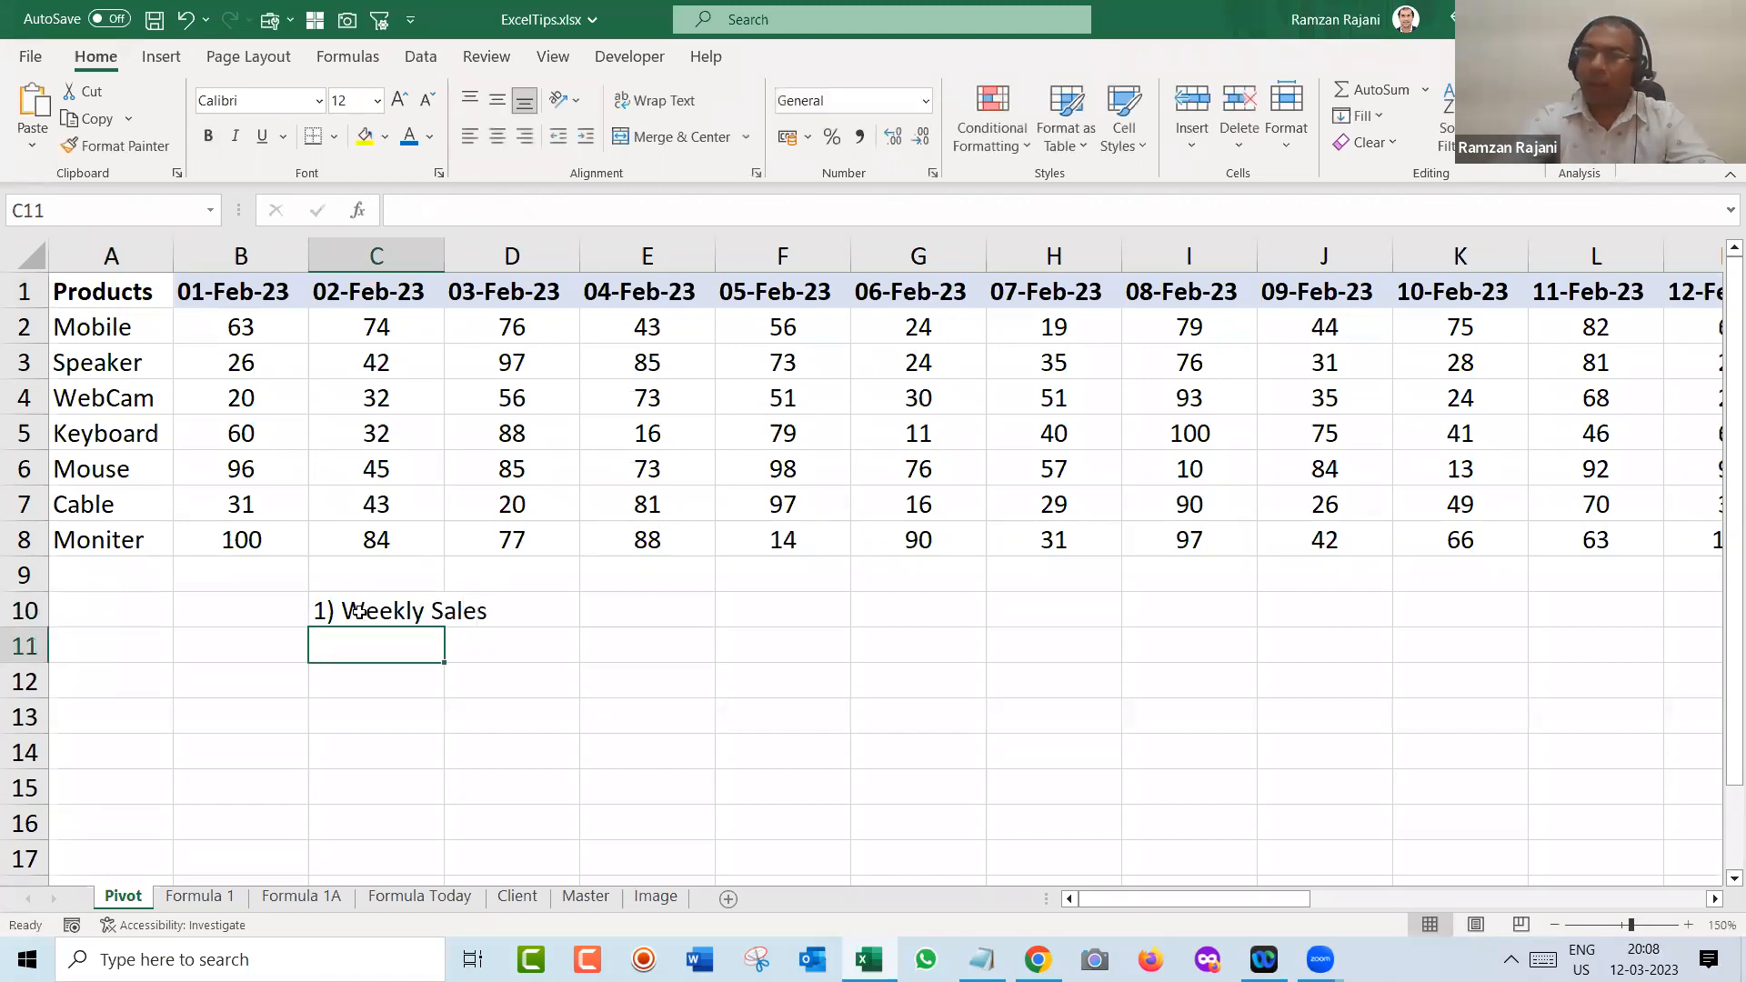
{"action": "type", "text": "2) W"}
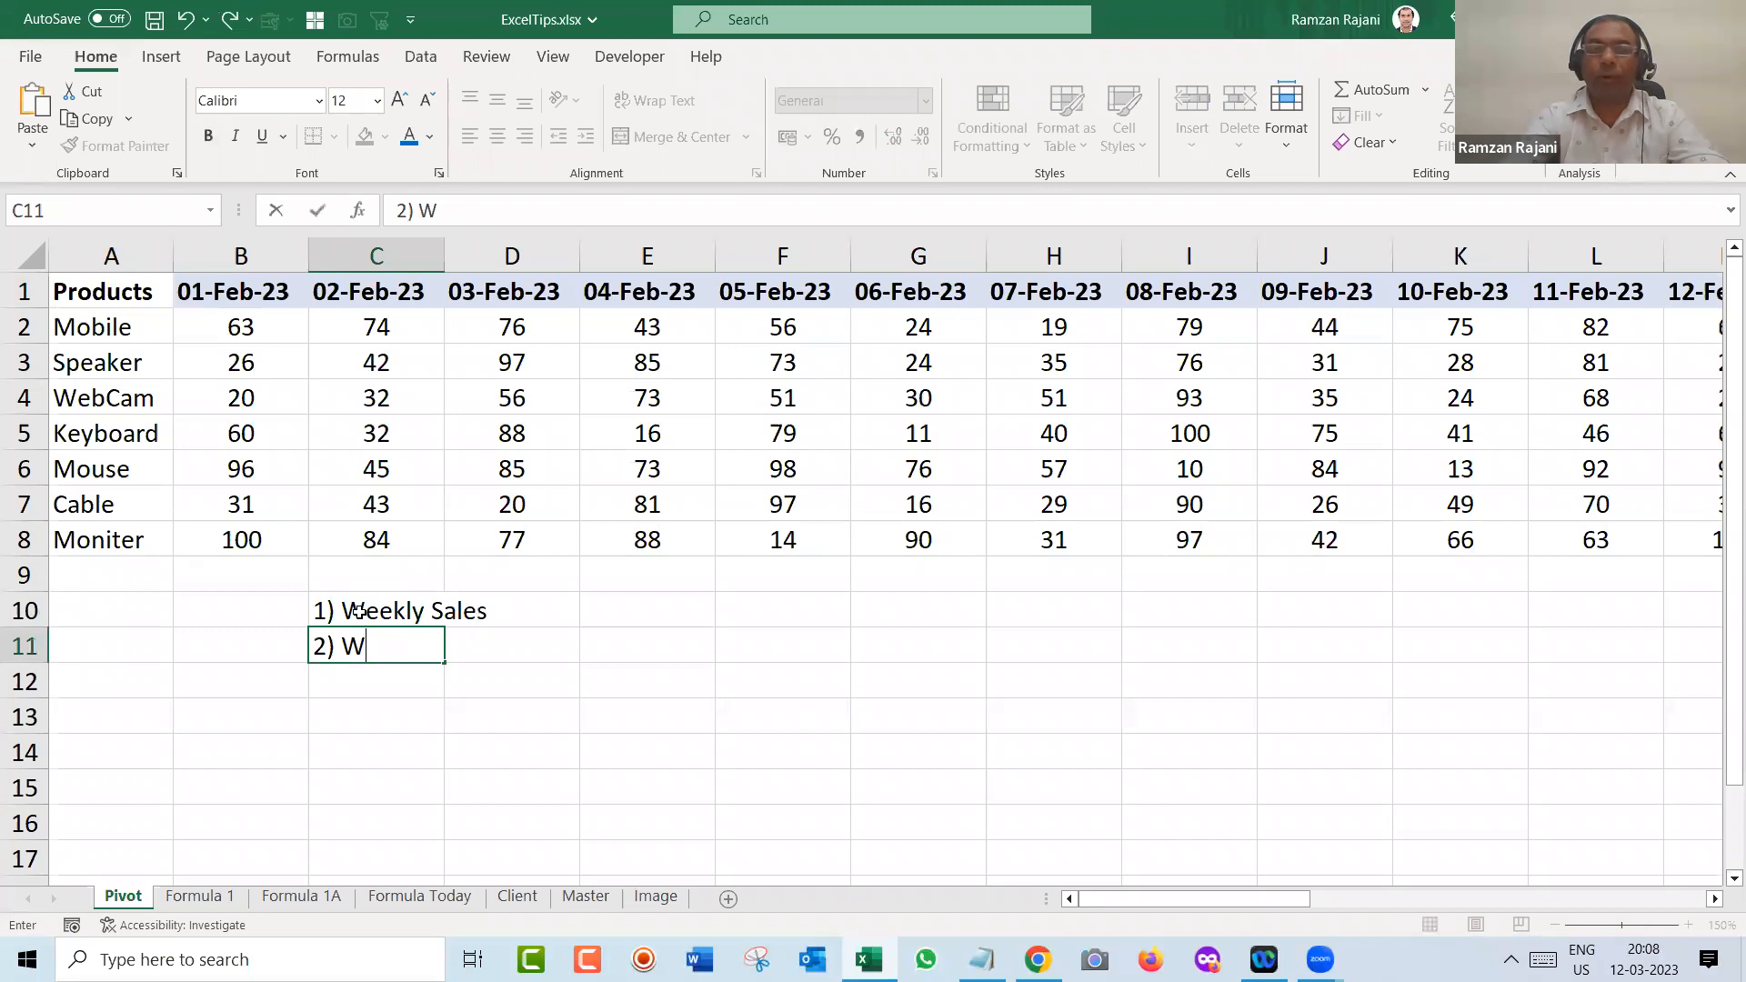
{"action": "type", "text": "eekend Sales"}
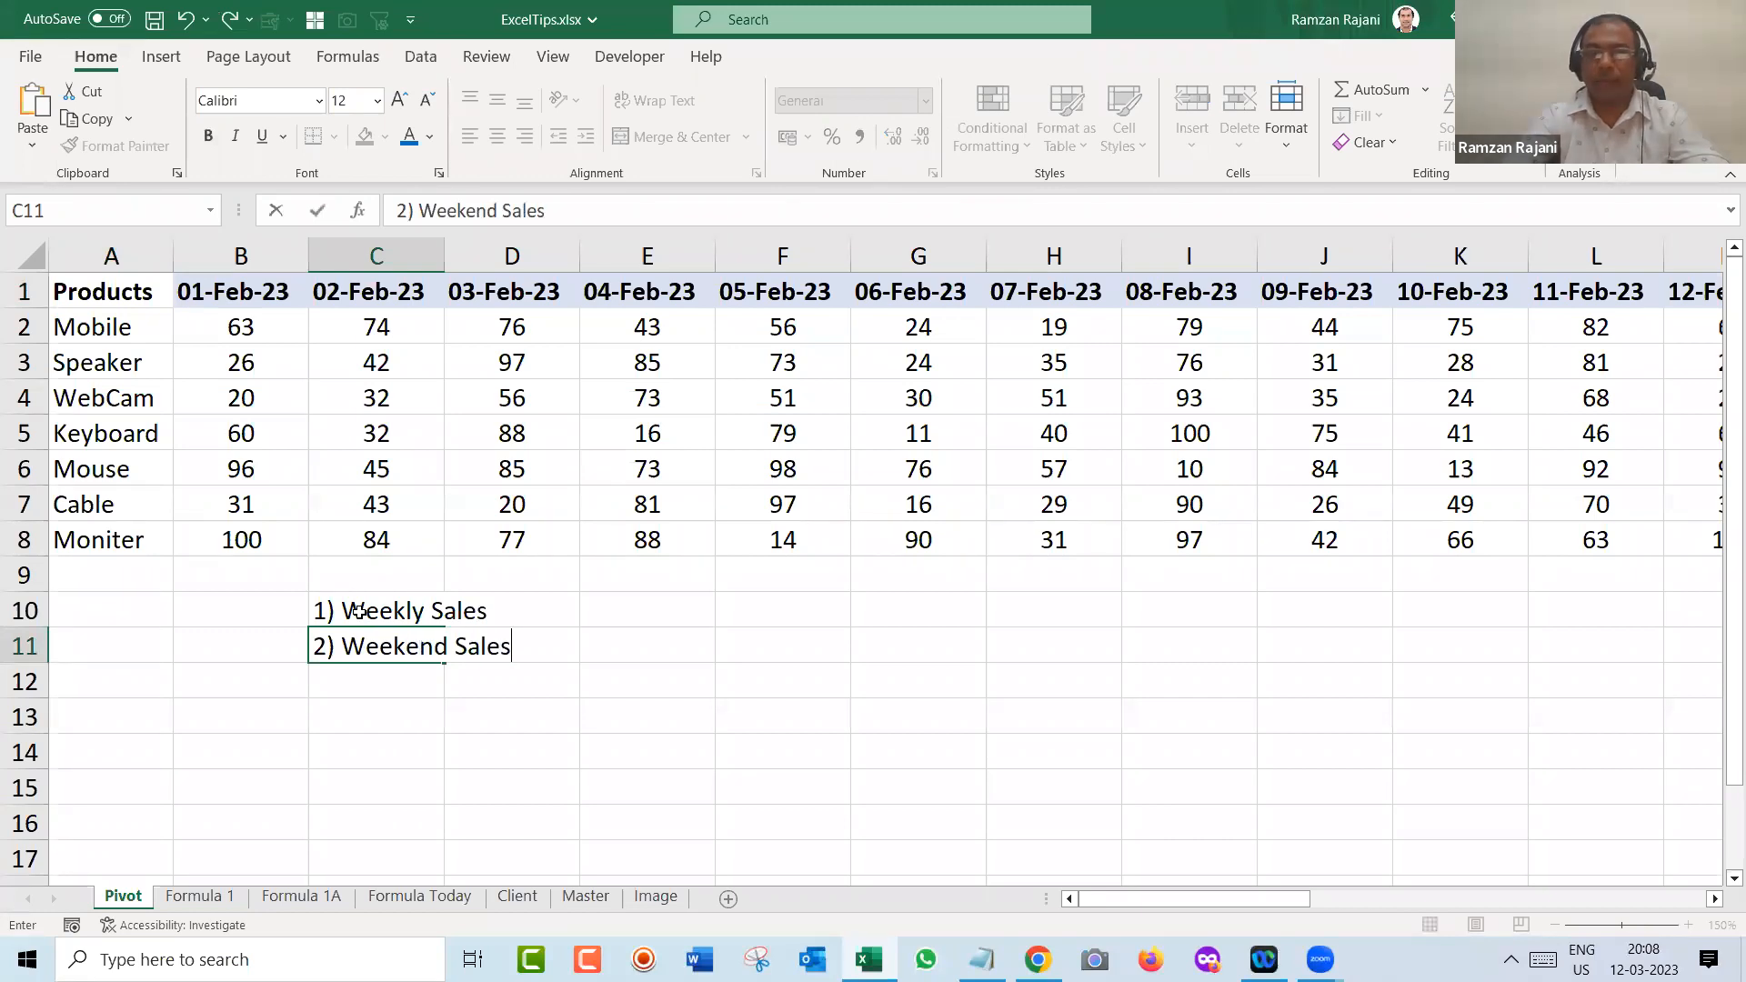
{"action": "key", "text": "Return"}
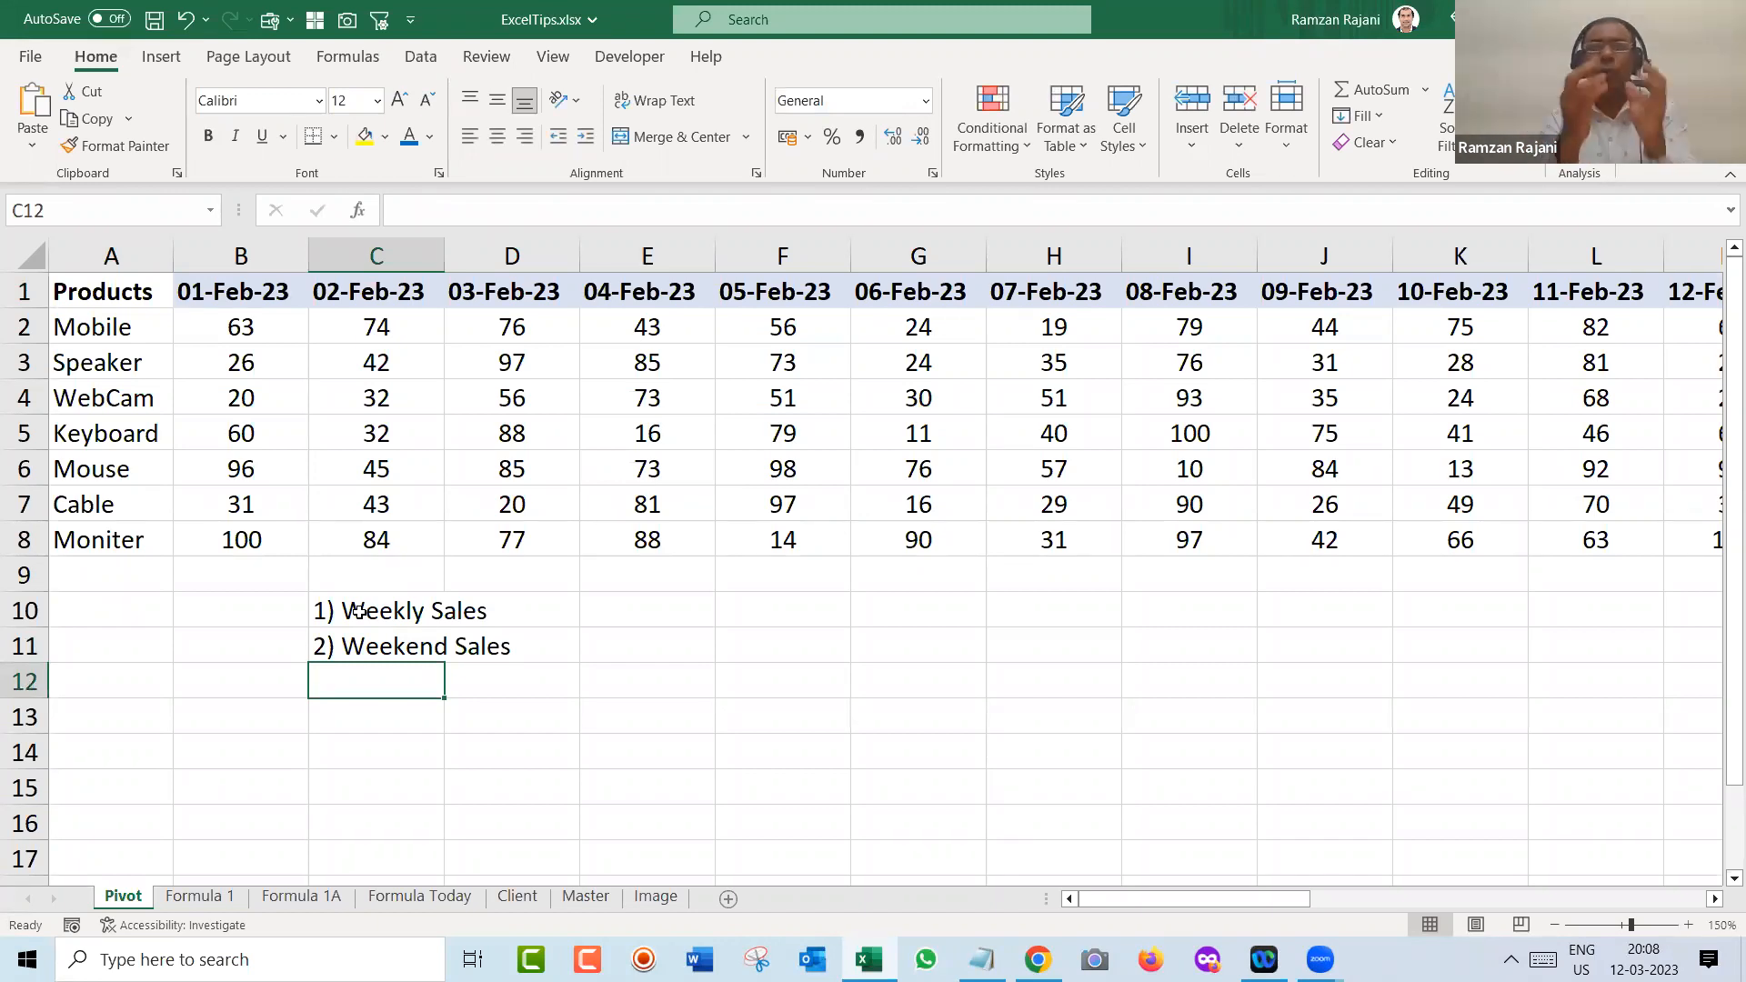
- Clear the two report notes from cells C10:C11
{"action": "key", "text": "ctrl+Home"}
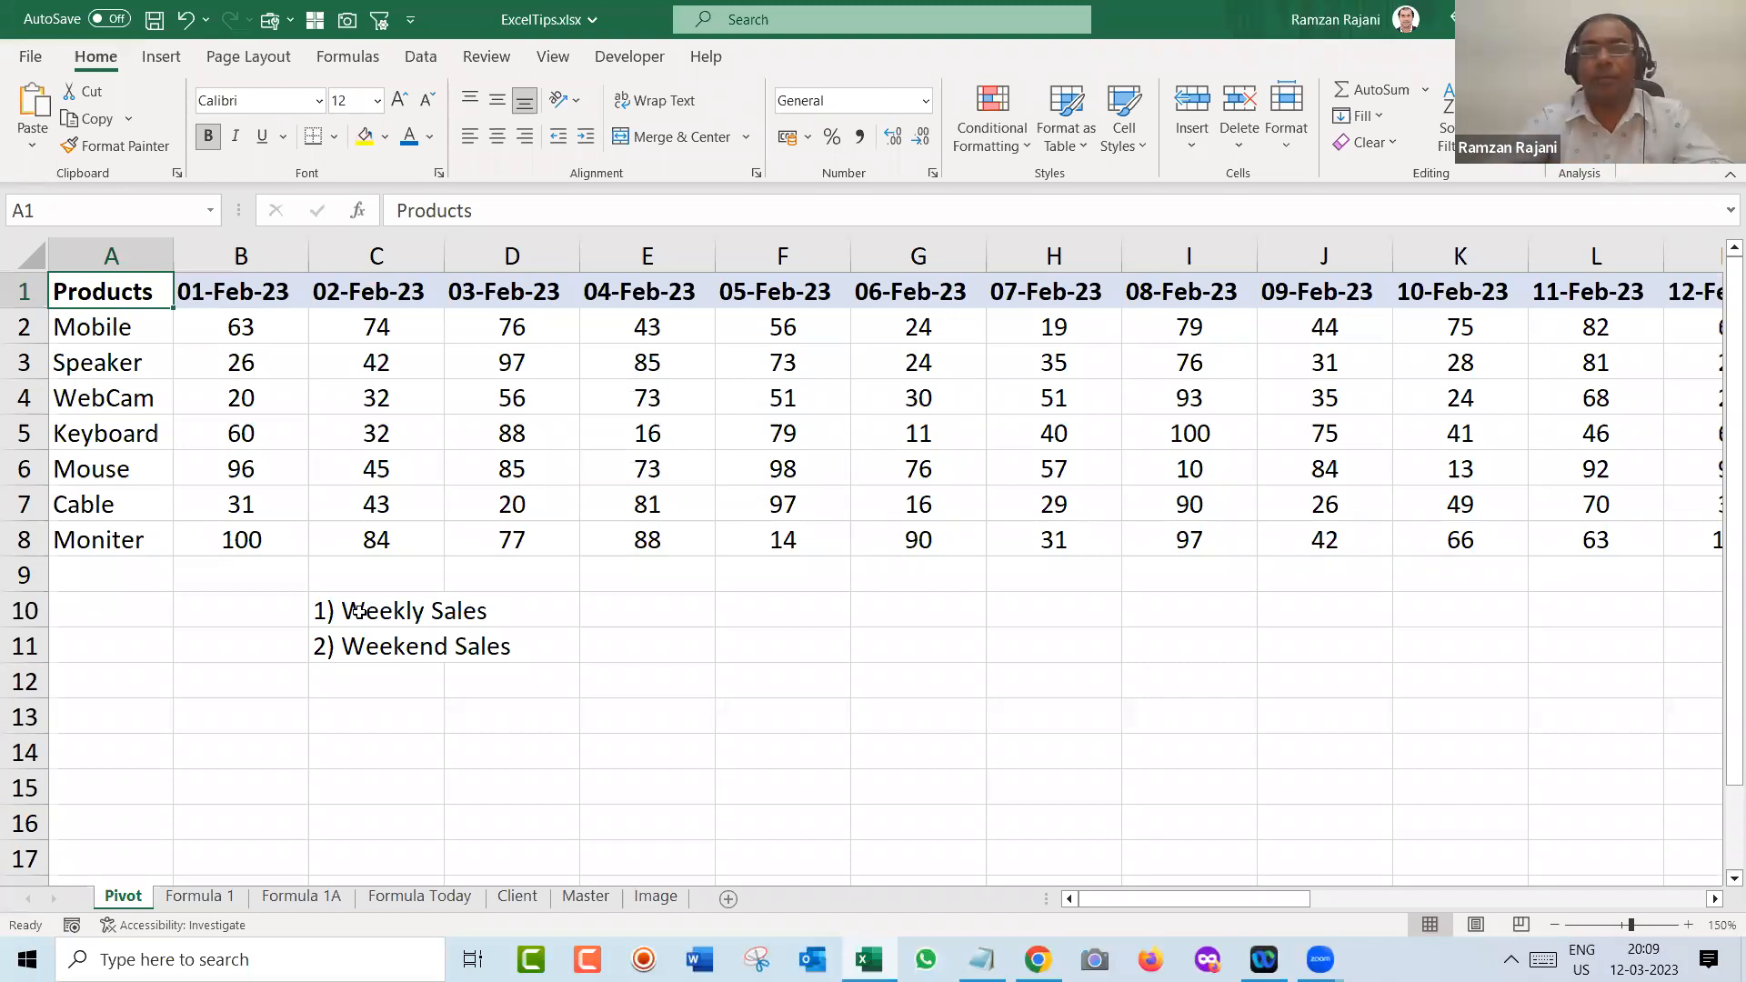
{"action": "key", "text": "Right"}
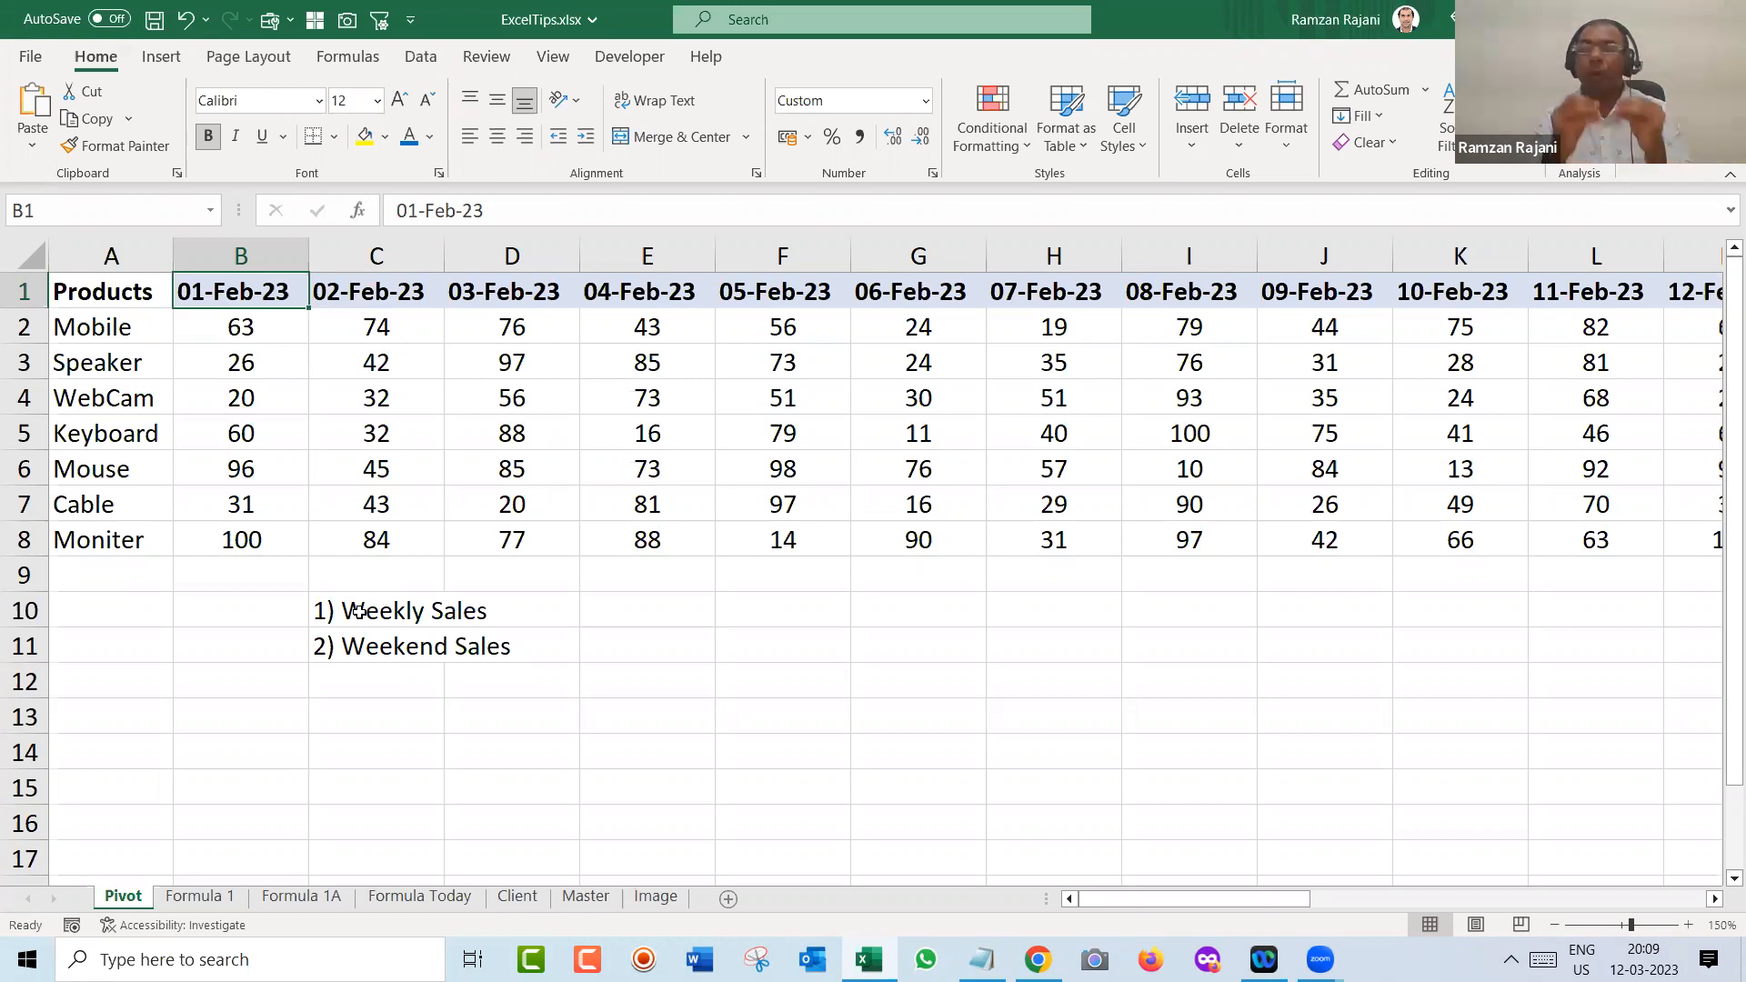
{"action": "left_click_drag", "start_coordinate": [360, 611], "coordinate": [359, 647]}
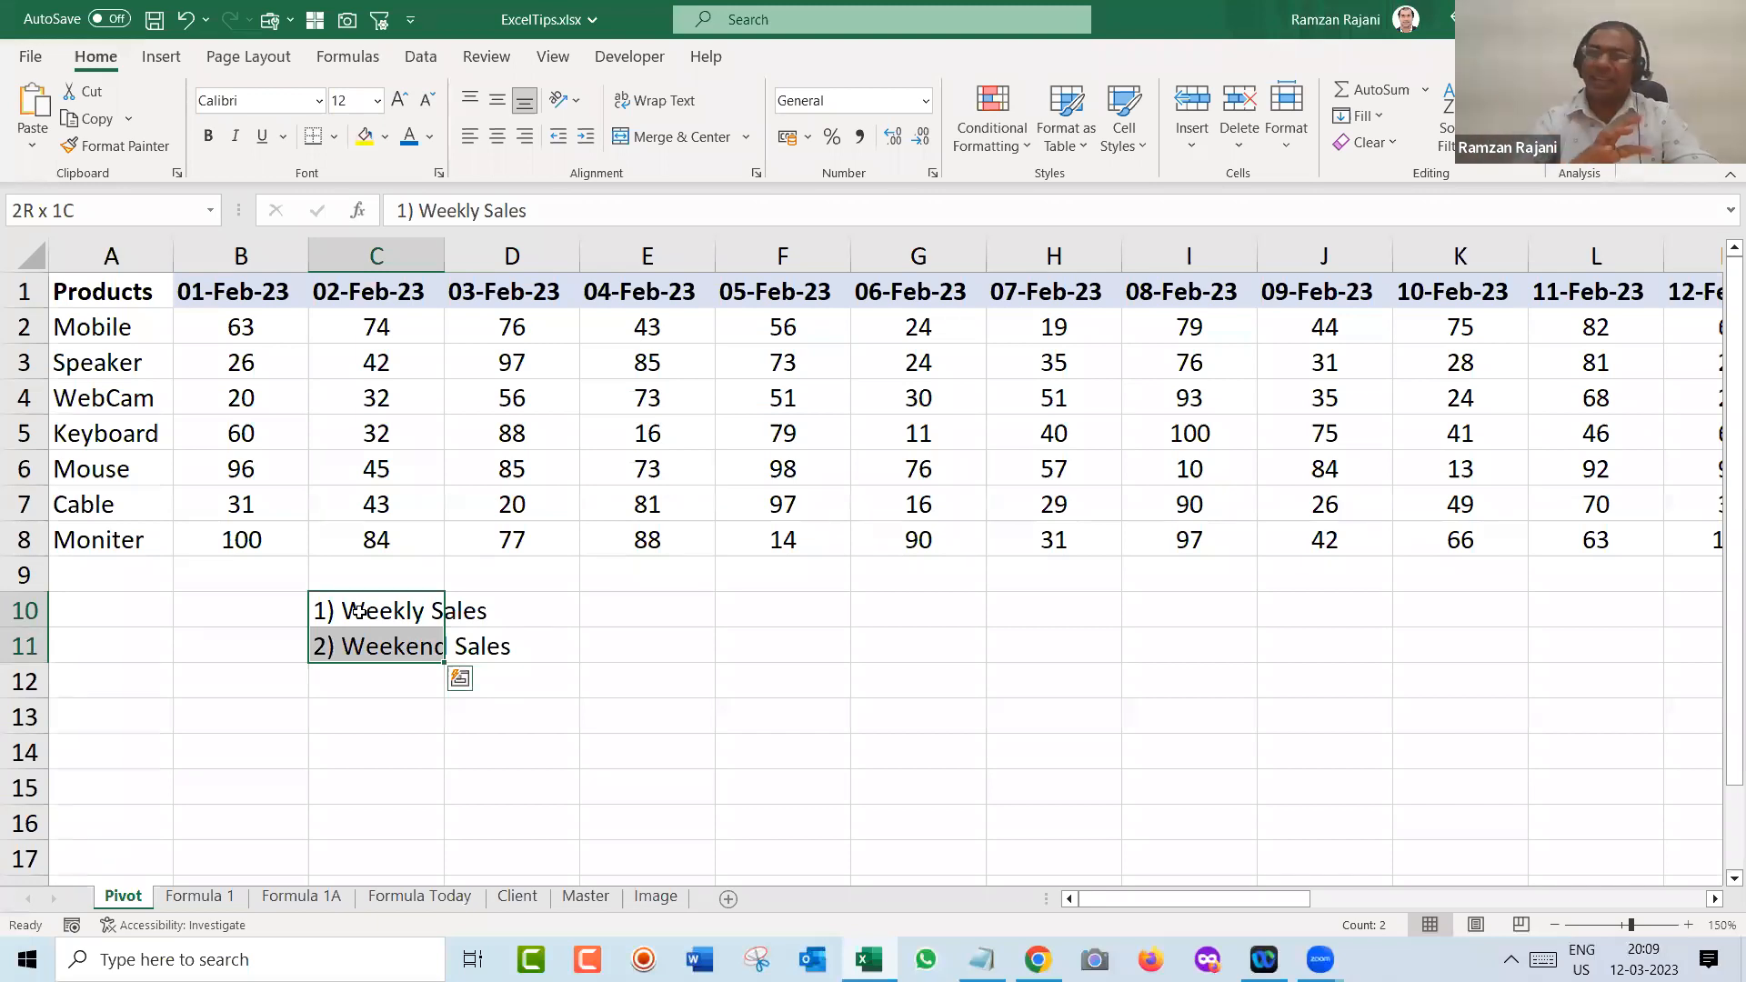
{"action": "key", "text": "Delete"}
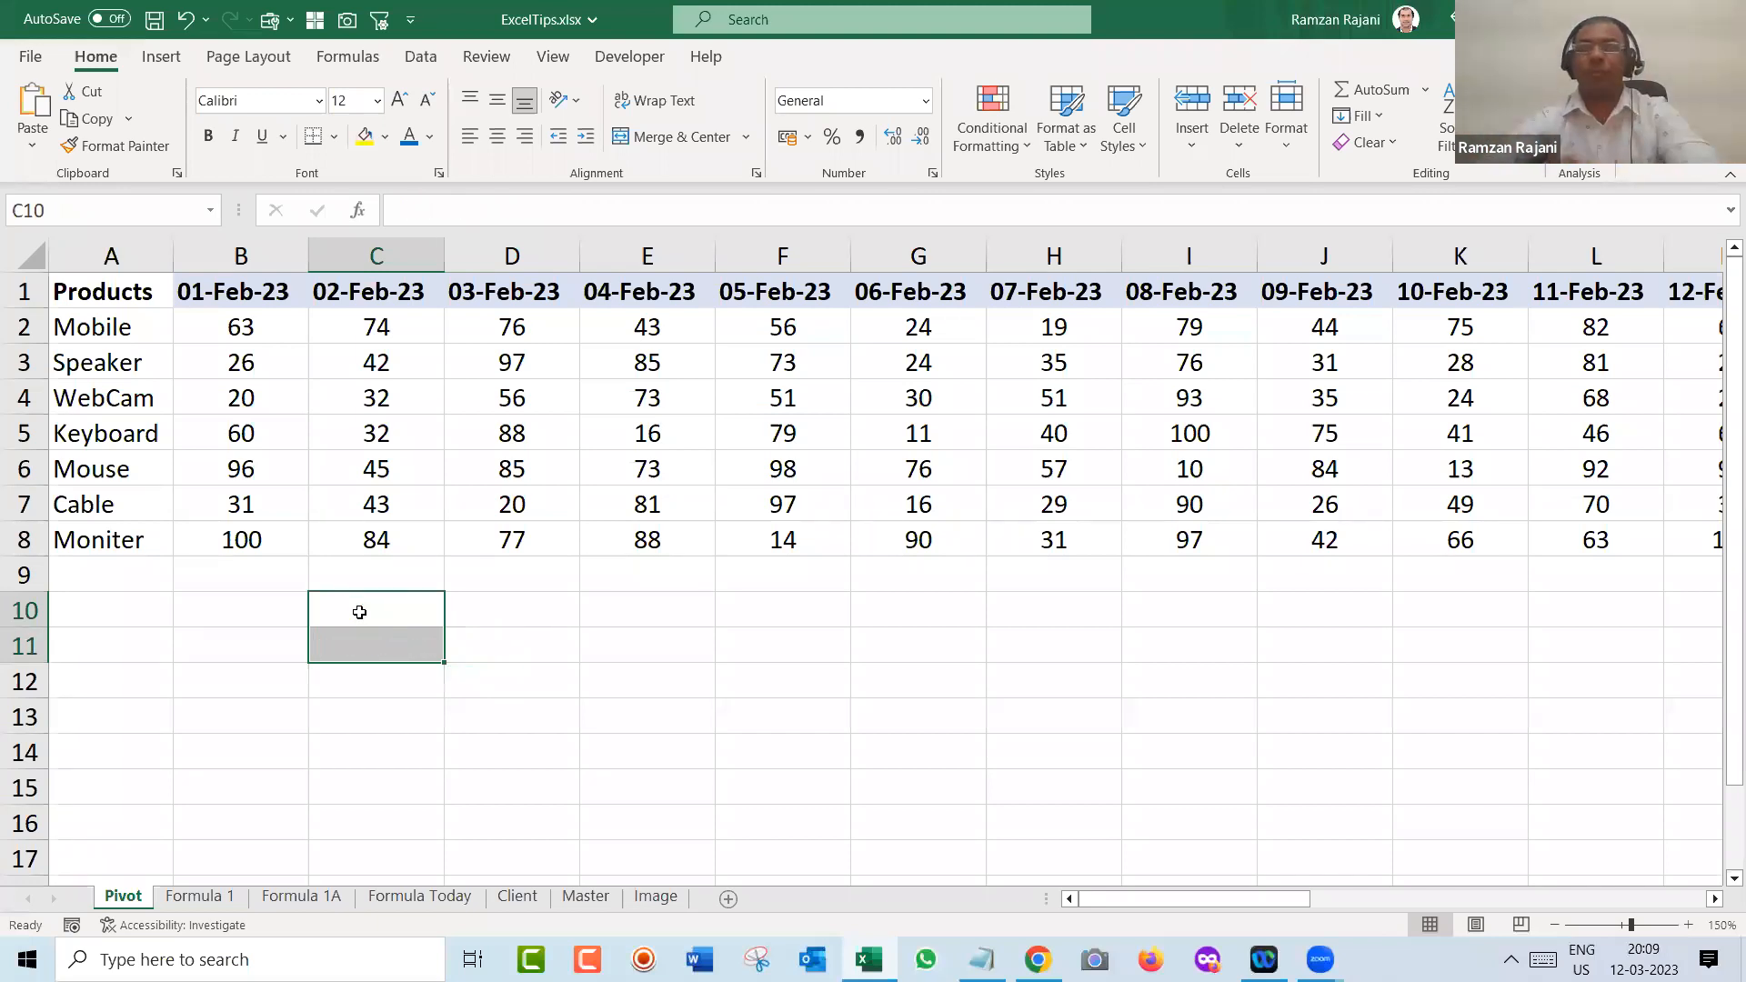
- Insert a PivotTable from the sales range Pivot!$A$1:$AC$8 on a new worksheet
{"action": "left_click", "coordinate": [740, 411]}
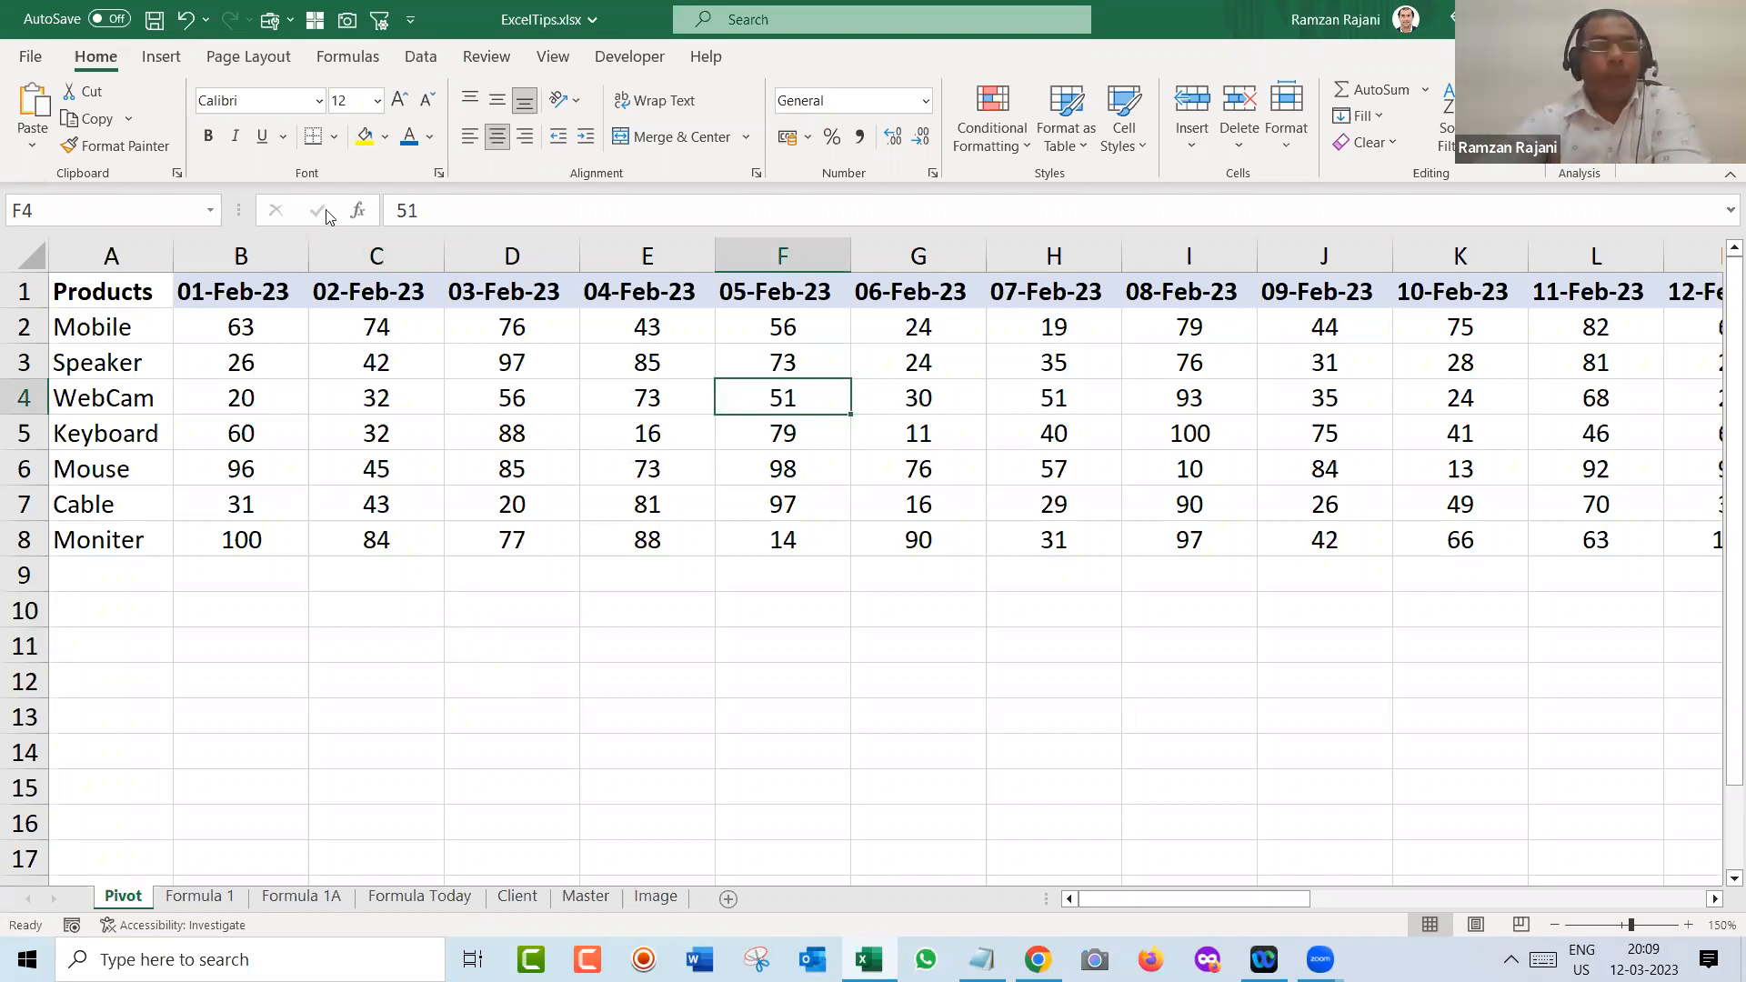
{"action": "left_click", "coordinate": [161, 56]}
{"action": "left_click", "coordinate": [41, 105]}
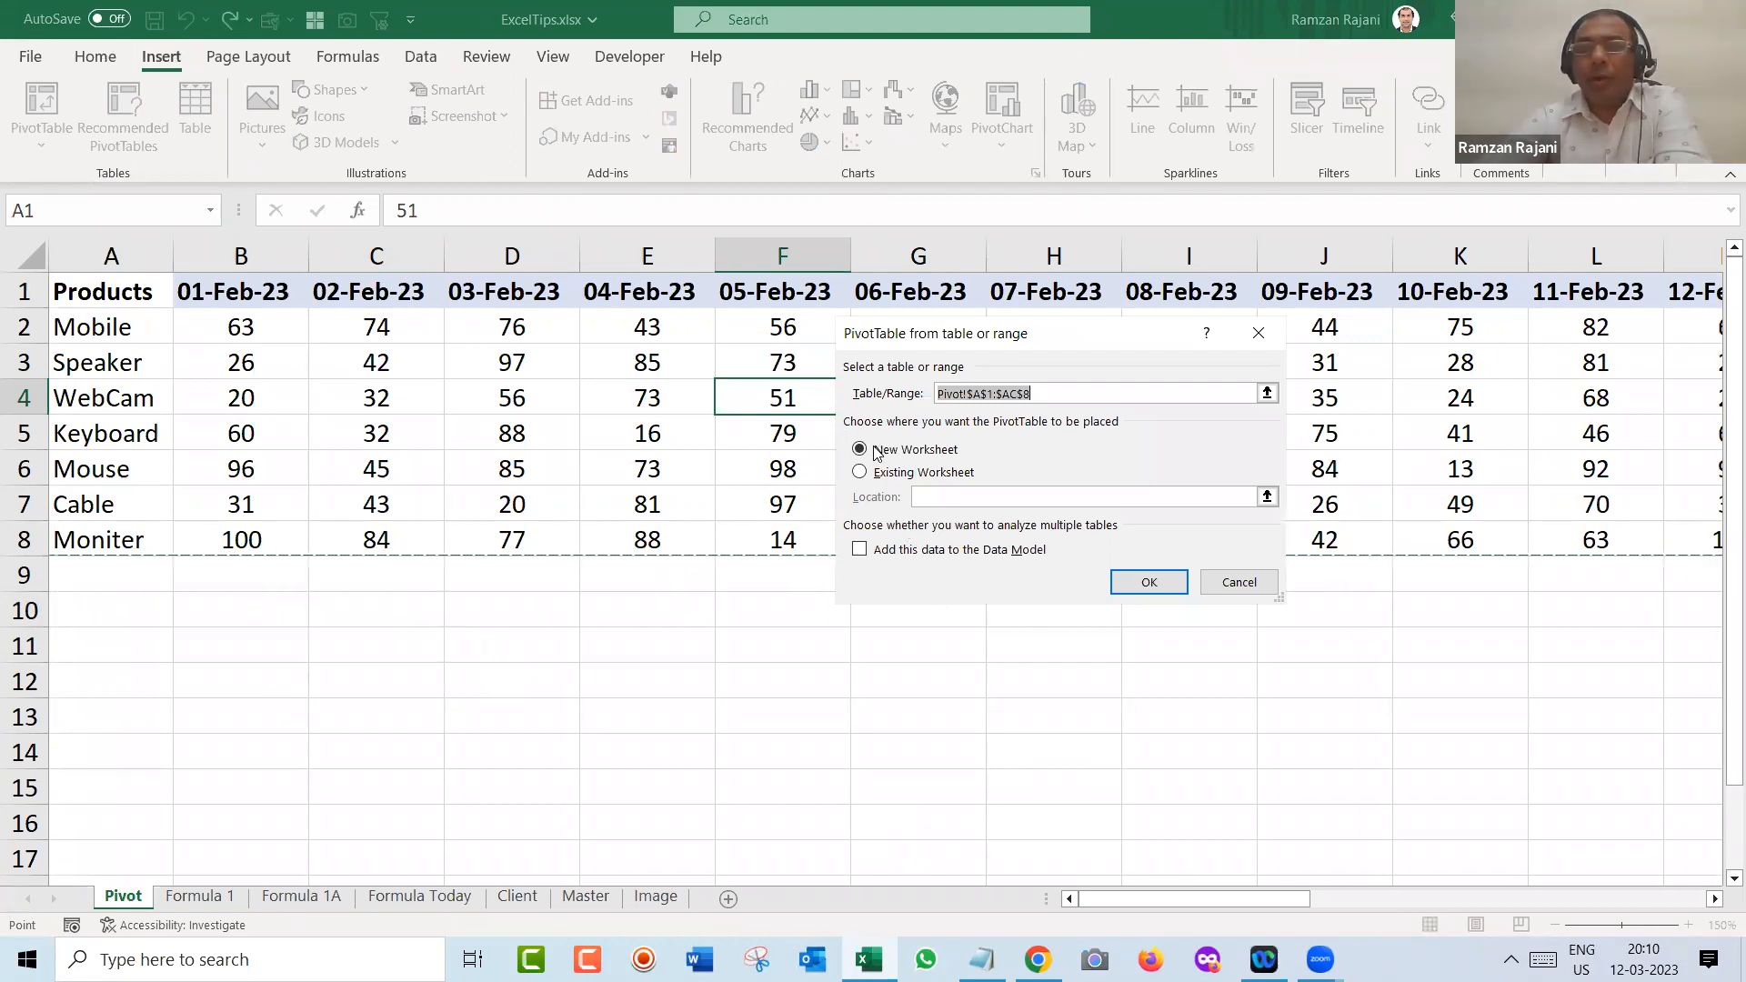
{"action": "left_click", "coordinate": [1148, 582]}
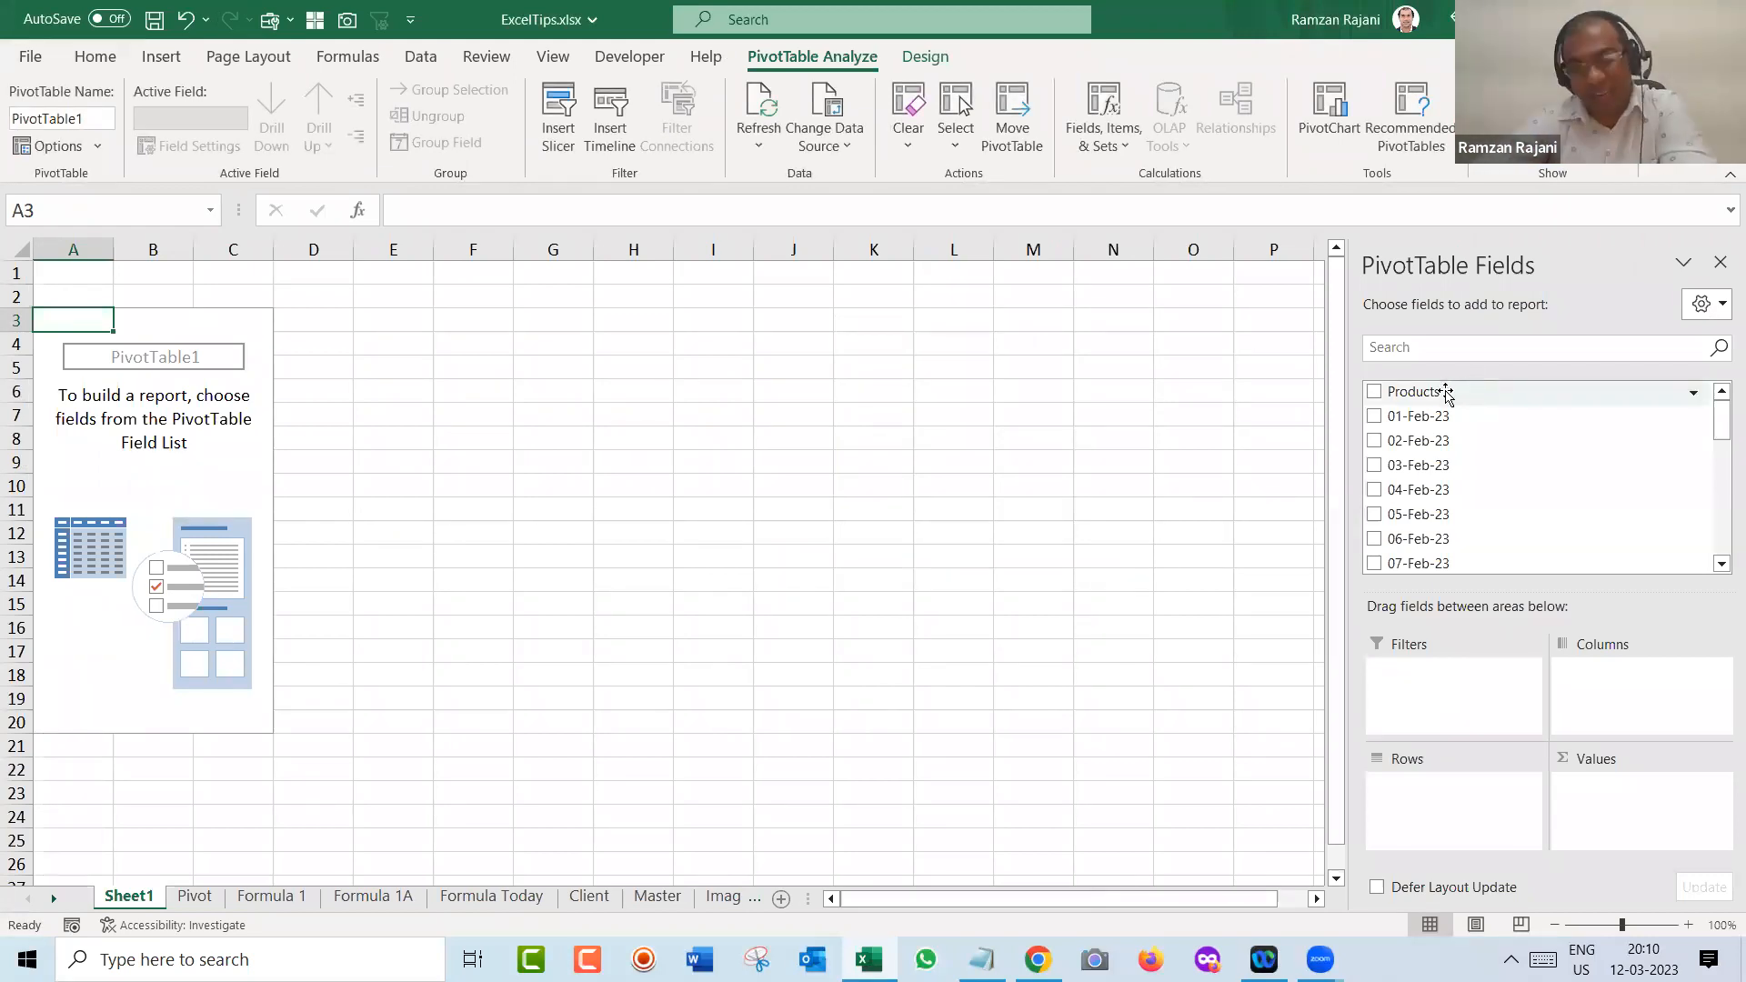
- Try Products and 01-Feb-23 one after the other as the PivotTable's row field, removing each again
{"action": "left_click_drag", "start_coordinate": [1447, 395], "coordinate": [1467, 790]}
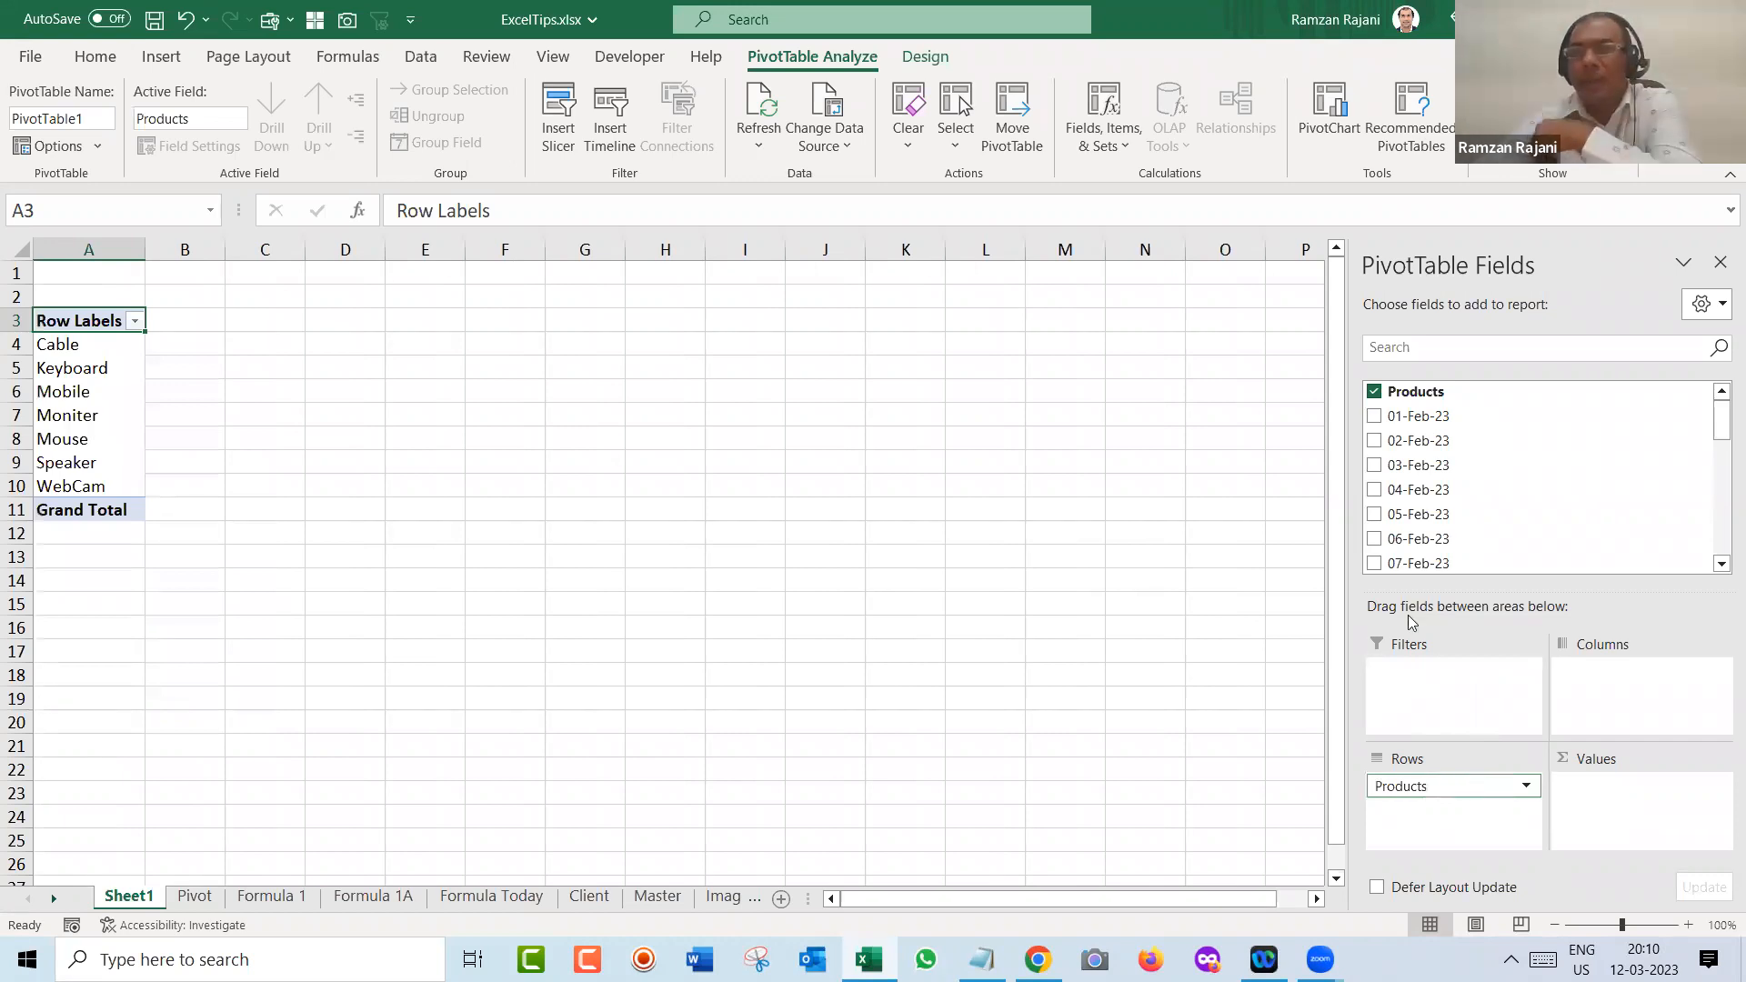
{"action": "left_click", "coordinate": [1374, 393]}
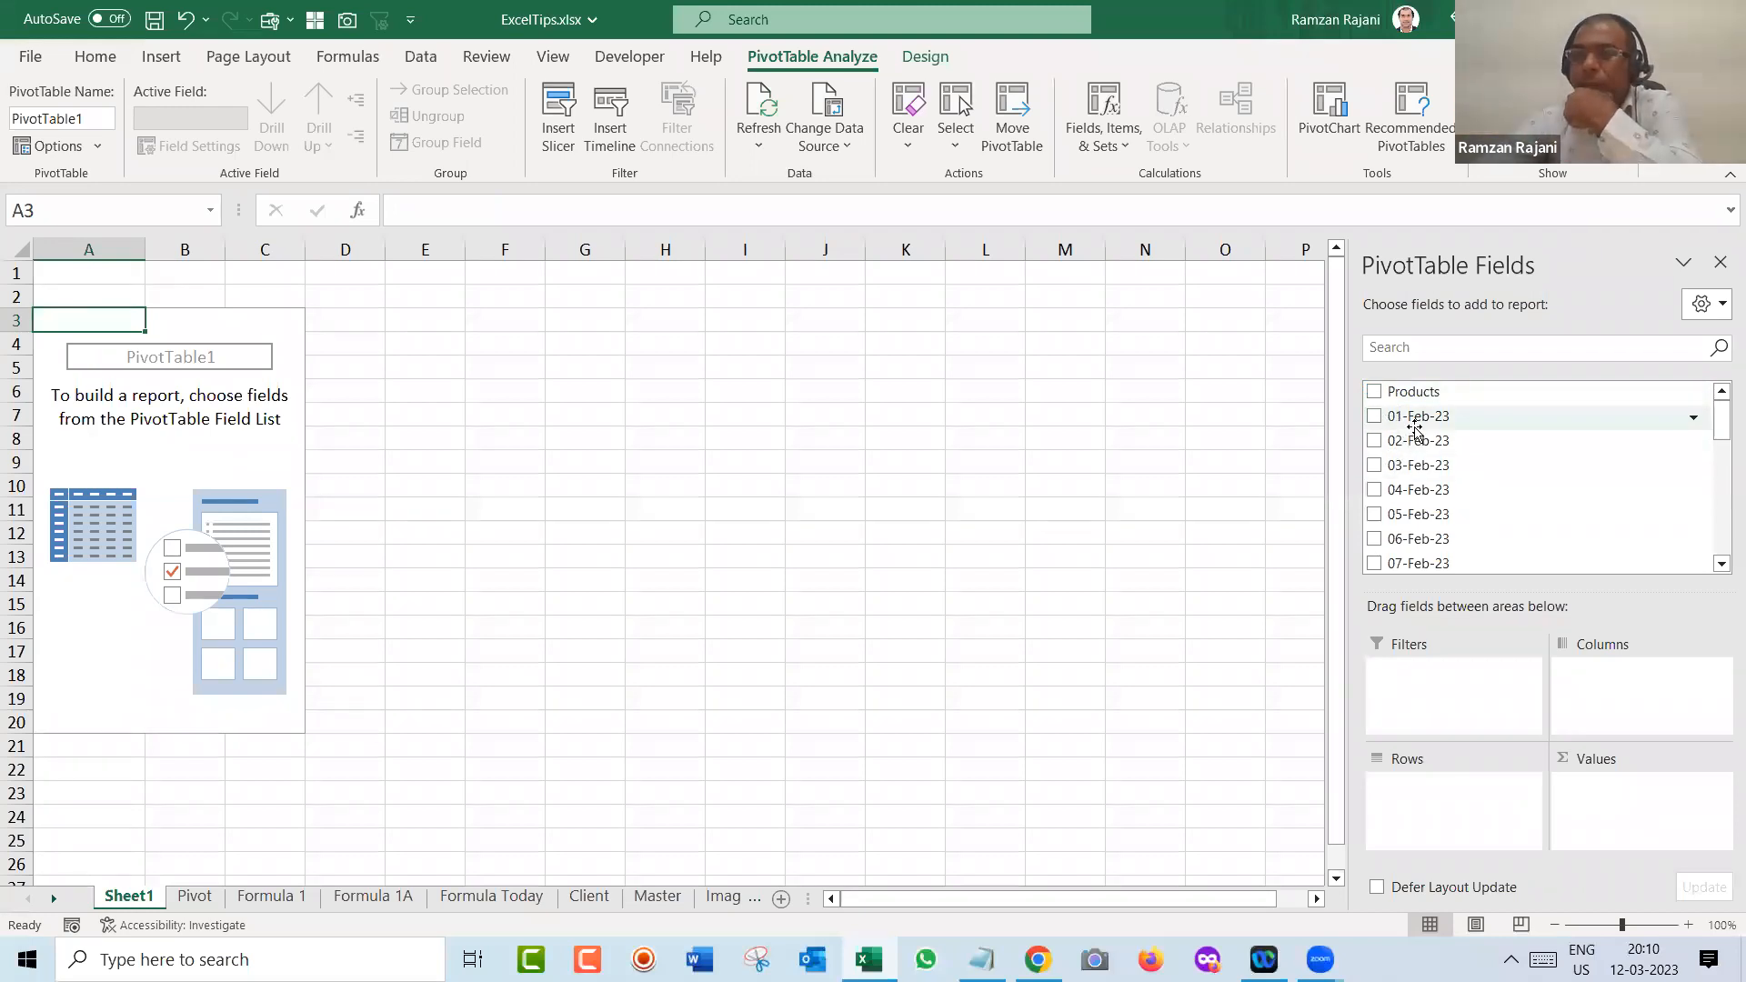
{"action": "left_click_drag", "start_coordinate": [1415, 434], "coordinate": [1449, 824]}
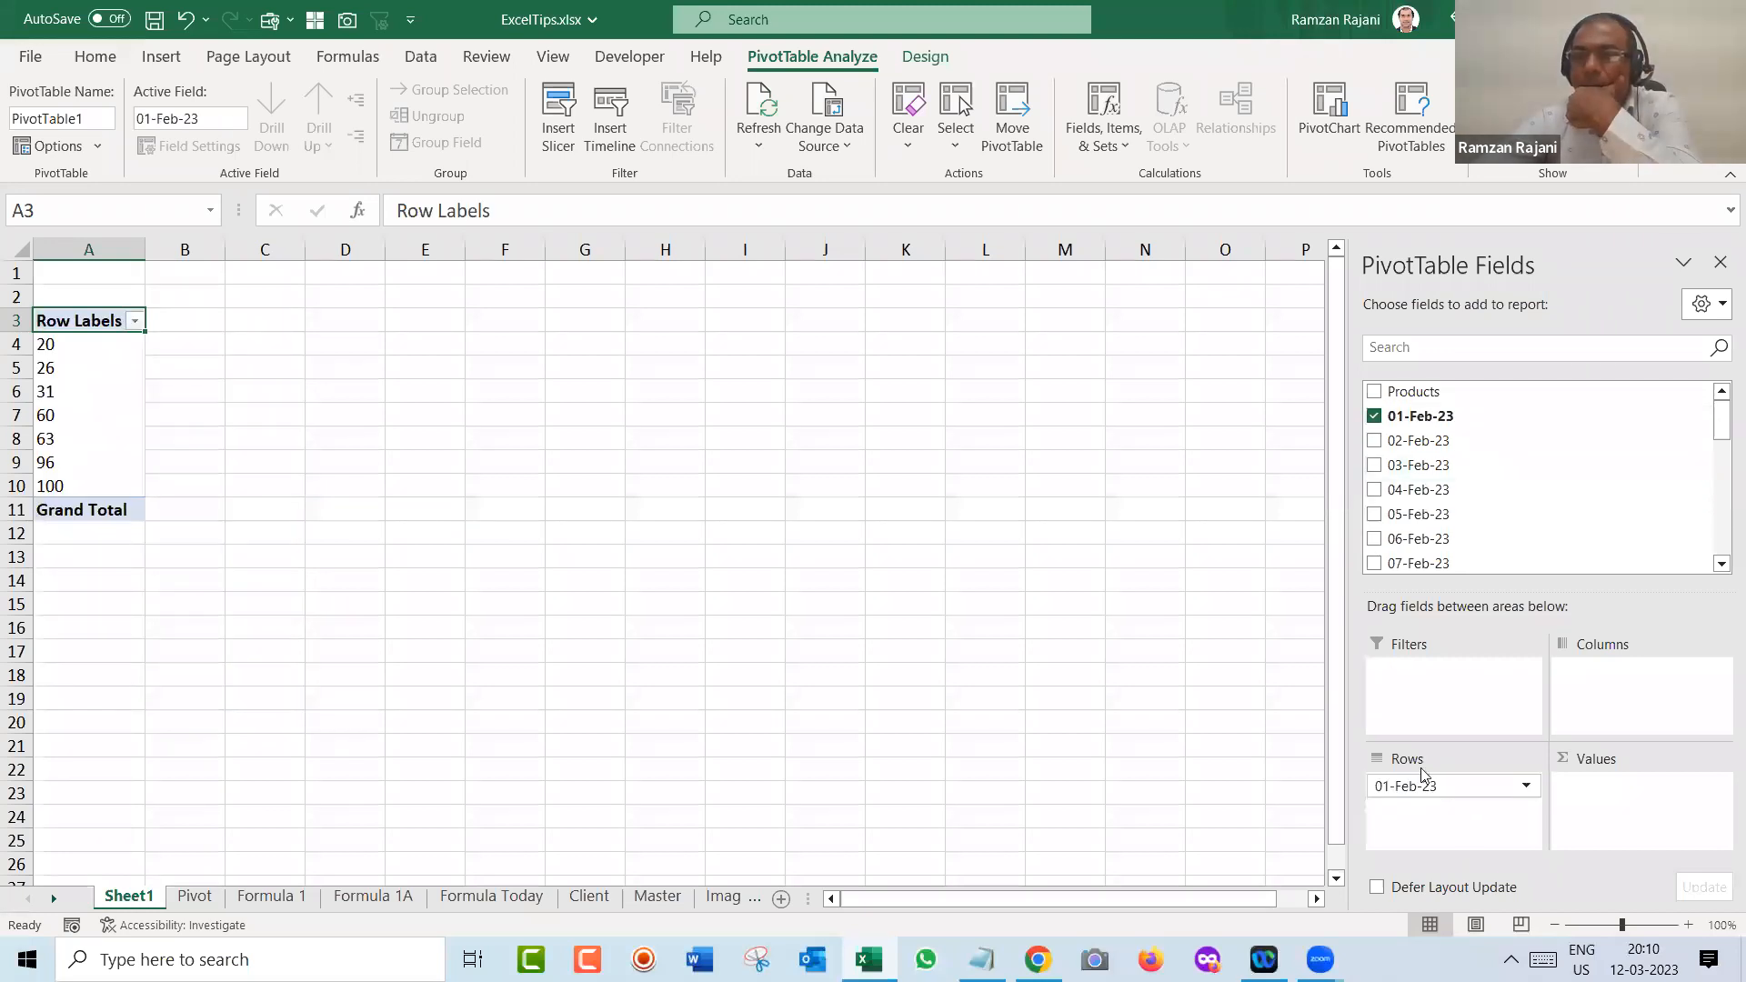
{"action": "left_click_drag", "start_coordinate": [1410, 786], "coordinate": [1174, 572]}
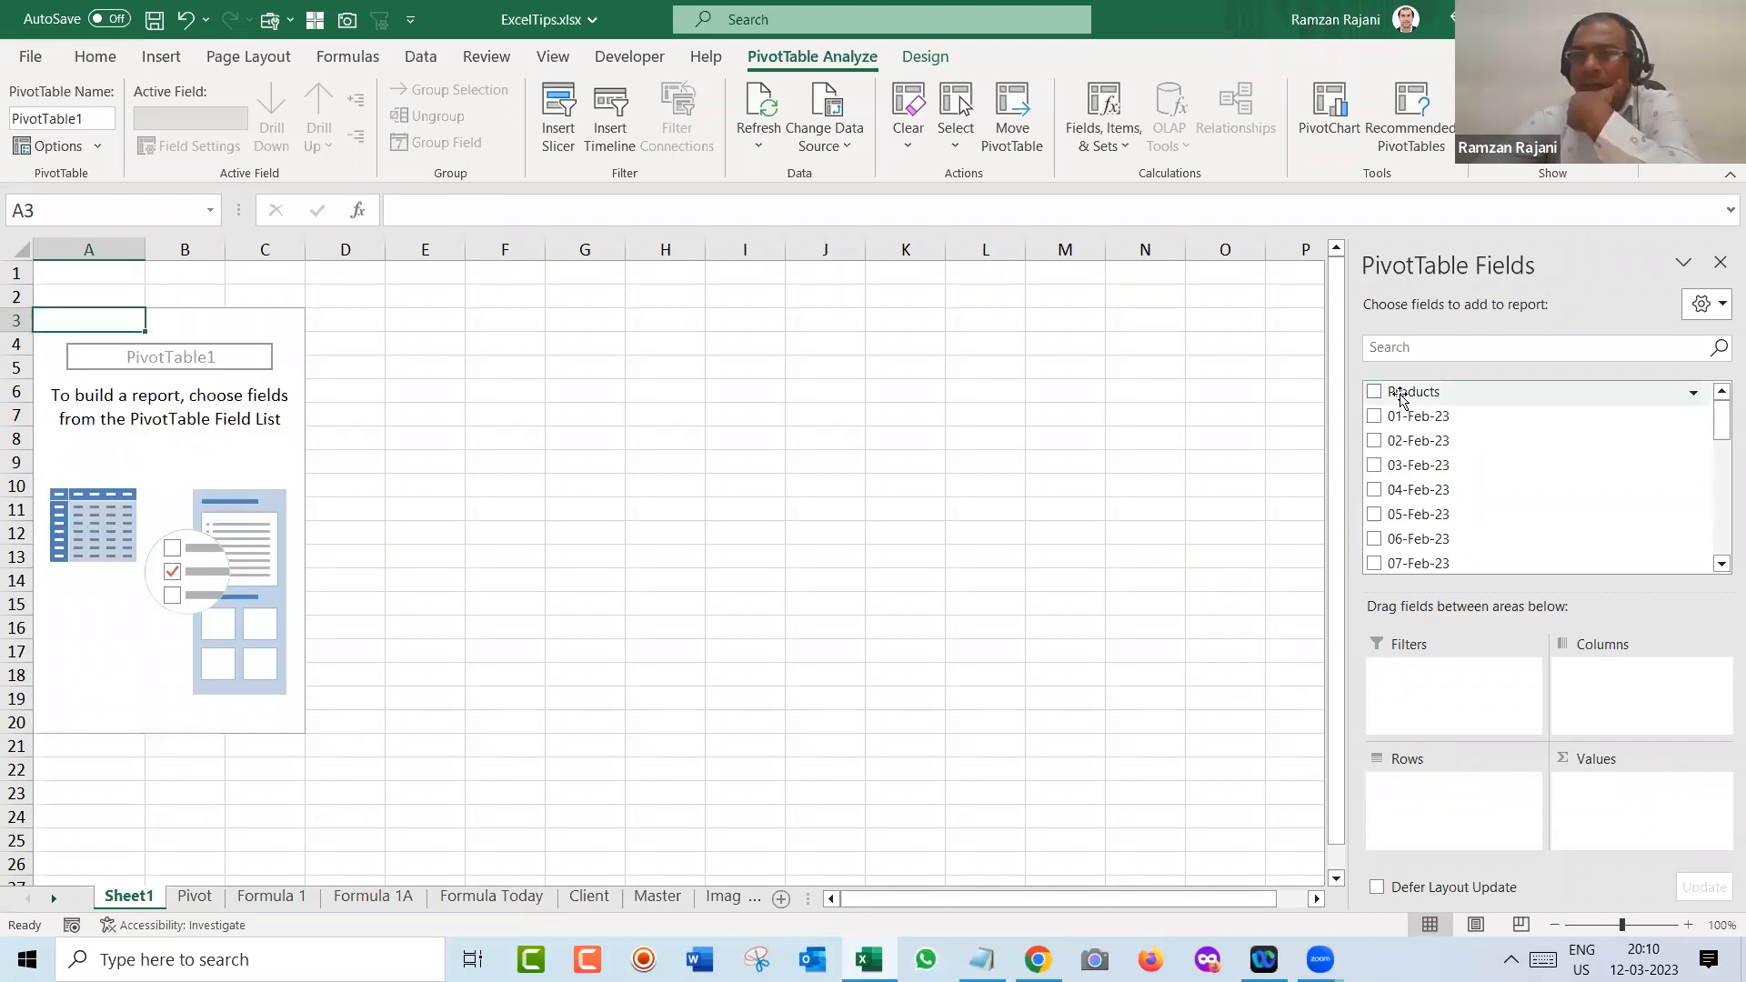
- Use Products as the PivotTable's row field and summarize 01-Feb-23 as a sum in the values
{"action": "mouse_move", "coordinate": [1395, 394]}
{"action": "left_mouse_down"}
{"action": "mouse_move", "coordinate": [1468, 850]}
{"action": "mouse_move", "coordinate": [1495, 797]}
{"action": "mouse_move", "coordinate": [1475, 778]}
{"action": "left_mouse_up"}
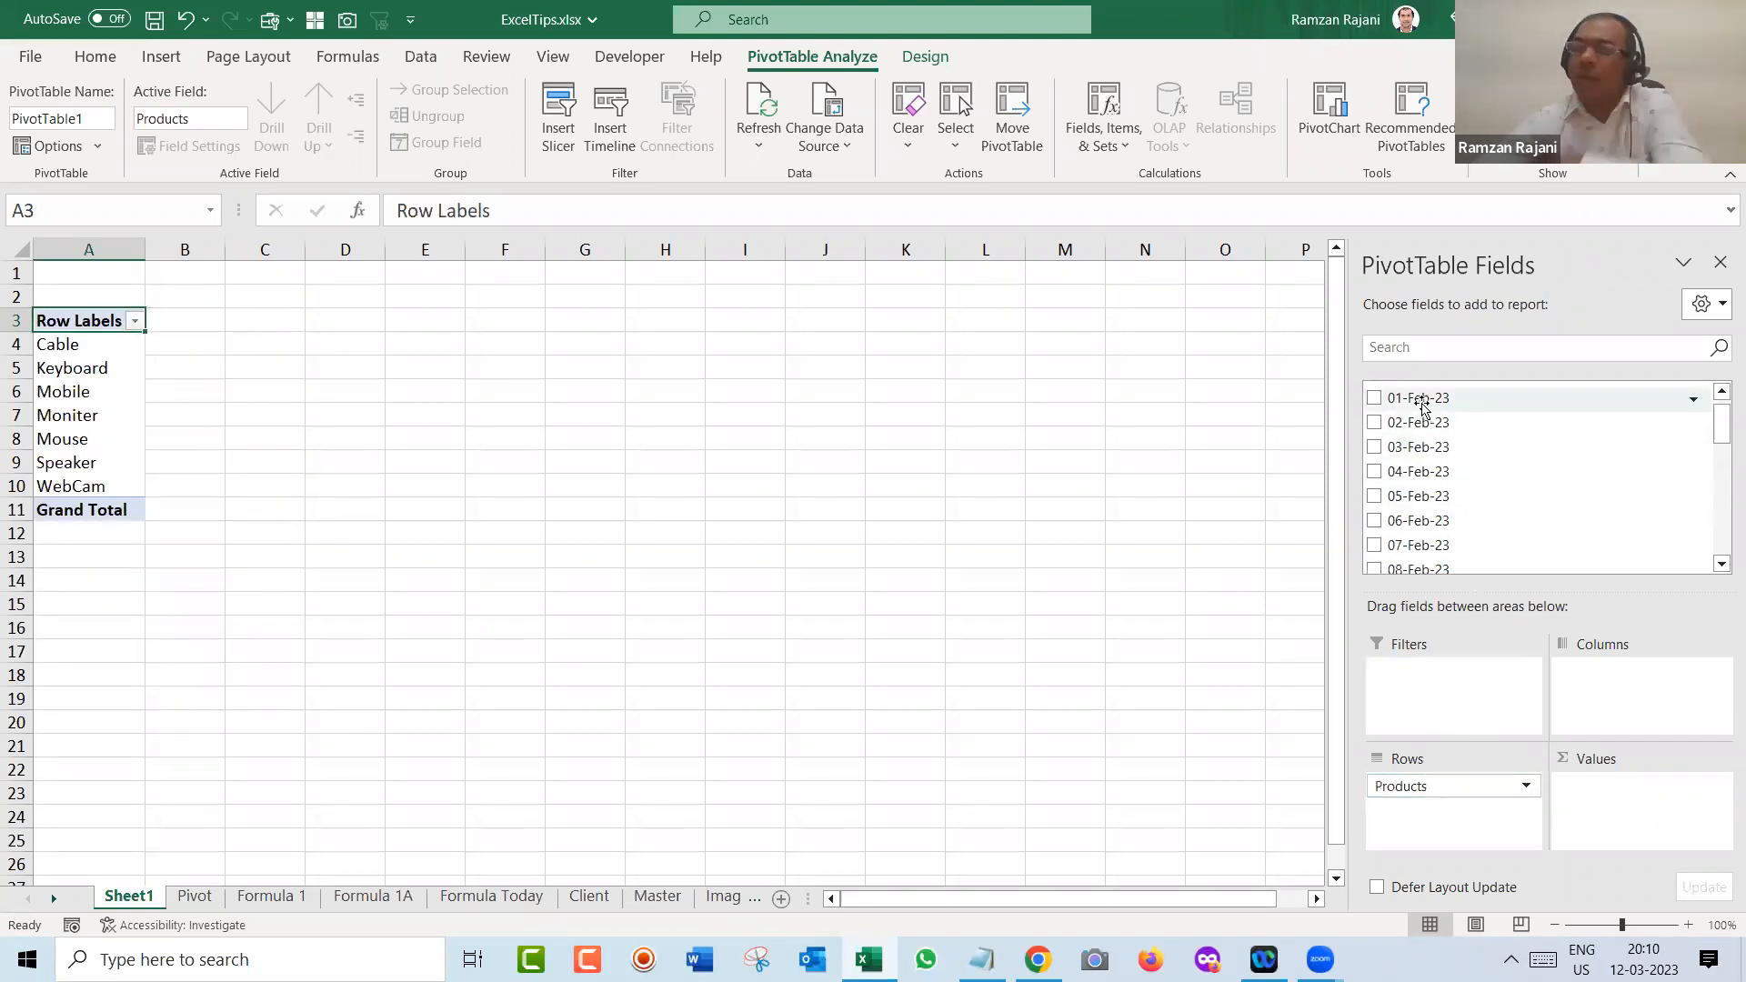
{"action": "left_click_drag", "start_coordinate": [1423, 405], "coordinate": [1607, 724]}
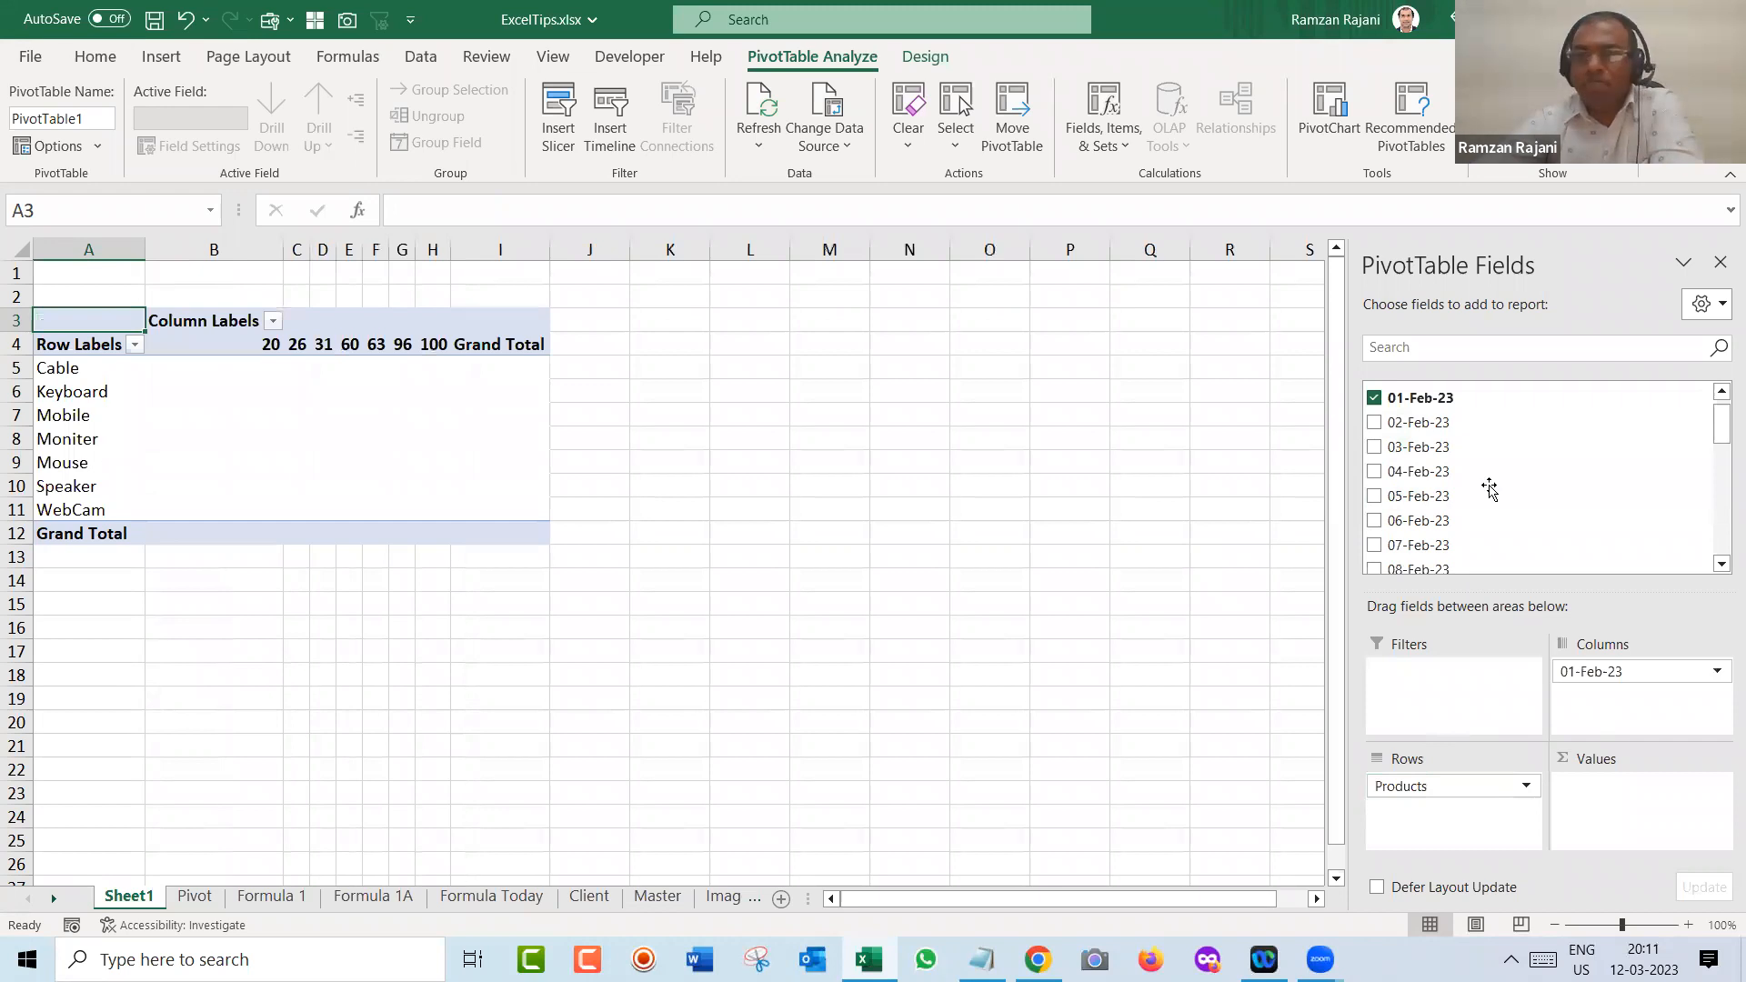
{"action": "left_click_drag", "start_coordinate": [1587, 677], "coordinate": [1591, 812]}
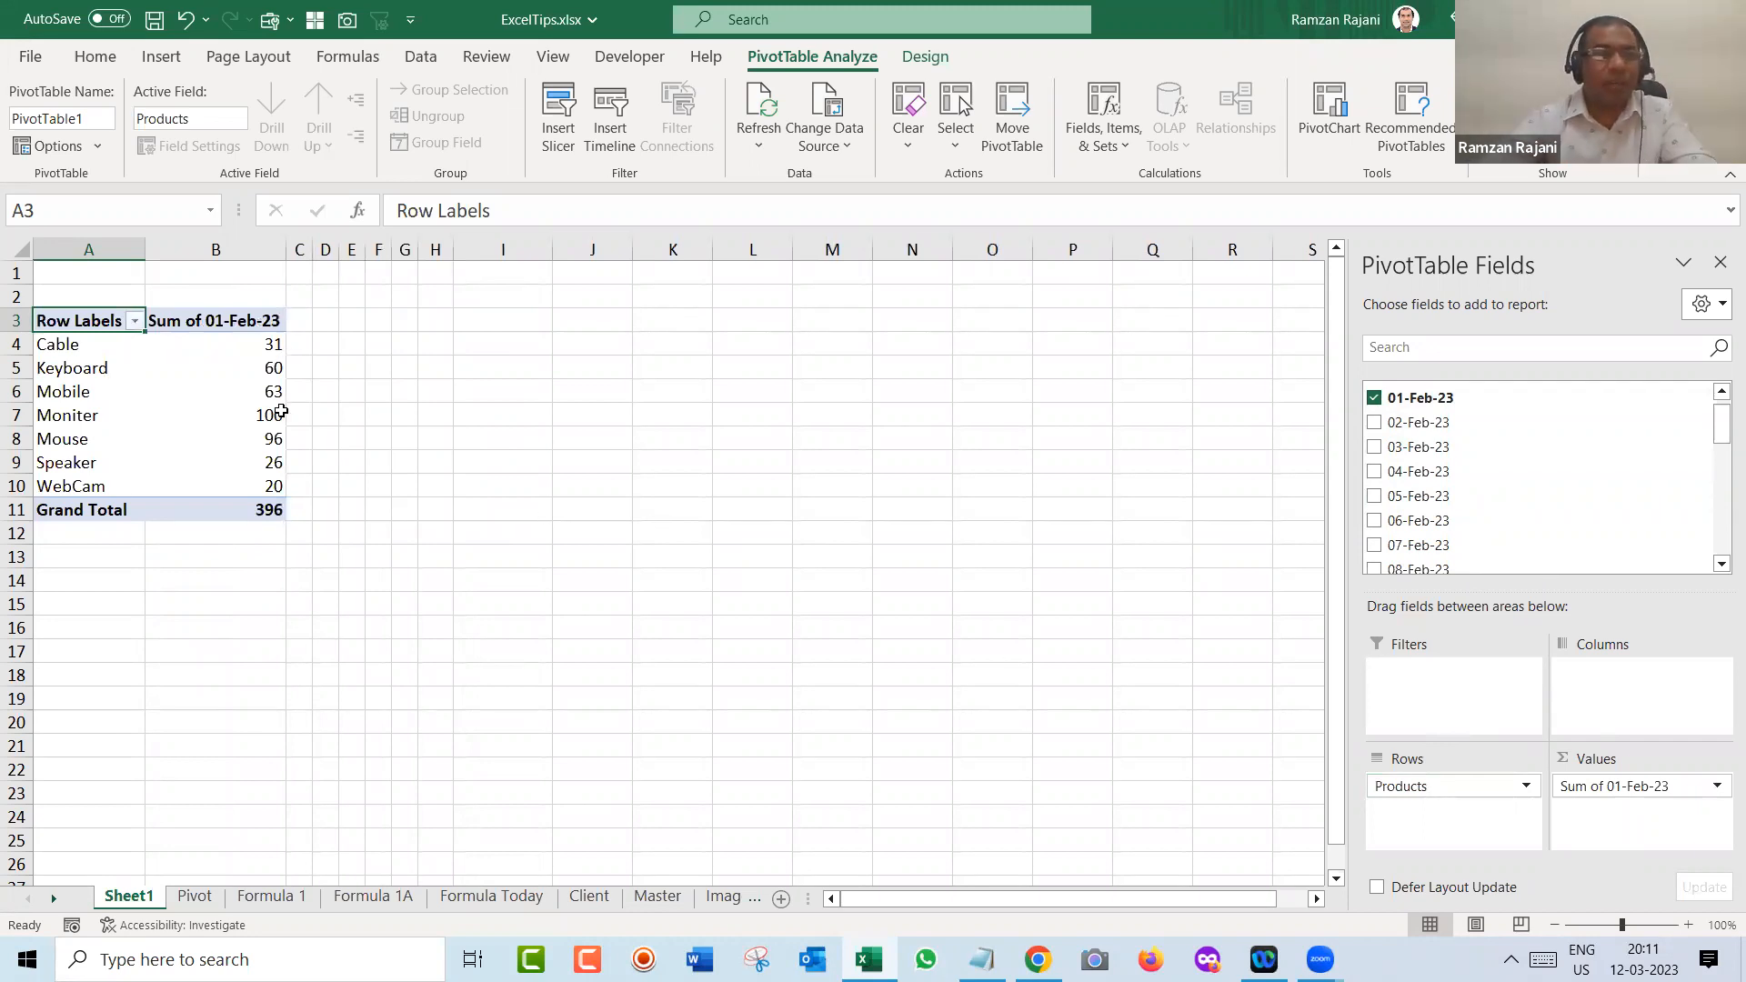
- Compare the PivotTable's 01-Feb-23 amount for Cable with the source figure on the Pivot sheet
{"action": "key", "text": "ctrl+Page_Down"}
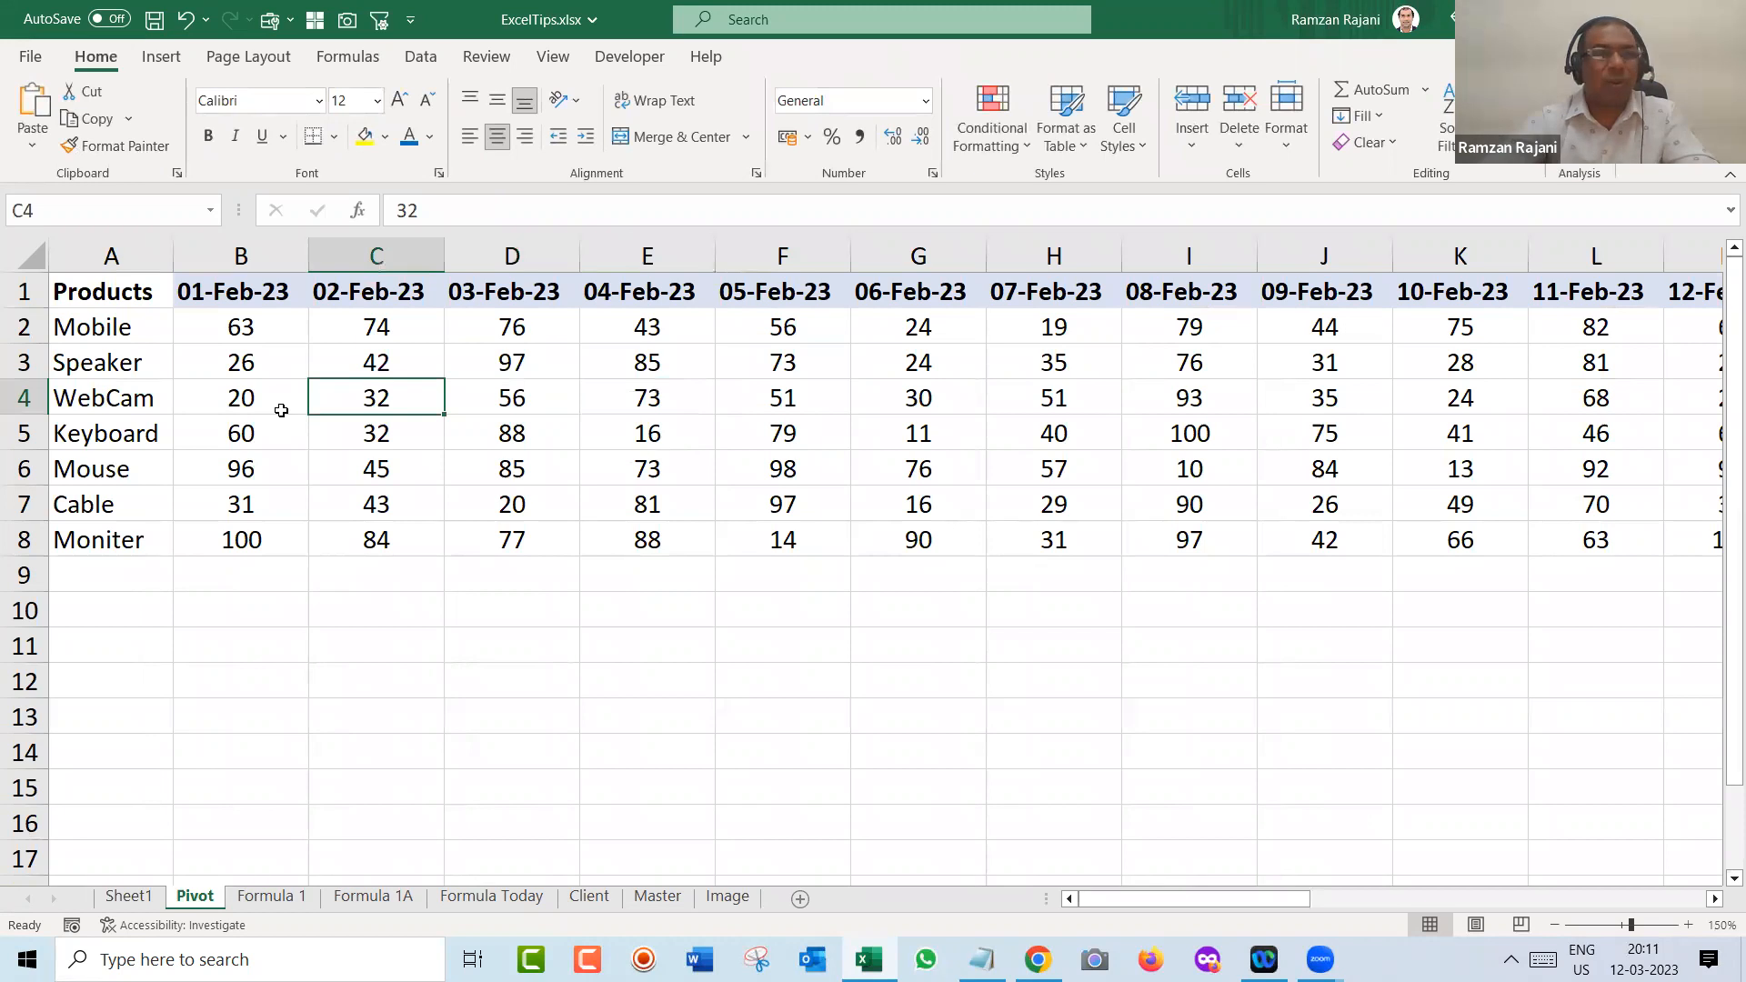
{"action": "key", "text": "Left"}
{"action": "key", "text": "Down"}
{"action": "key", "text": "Down"}
{"action": "key", "text": "Down"}
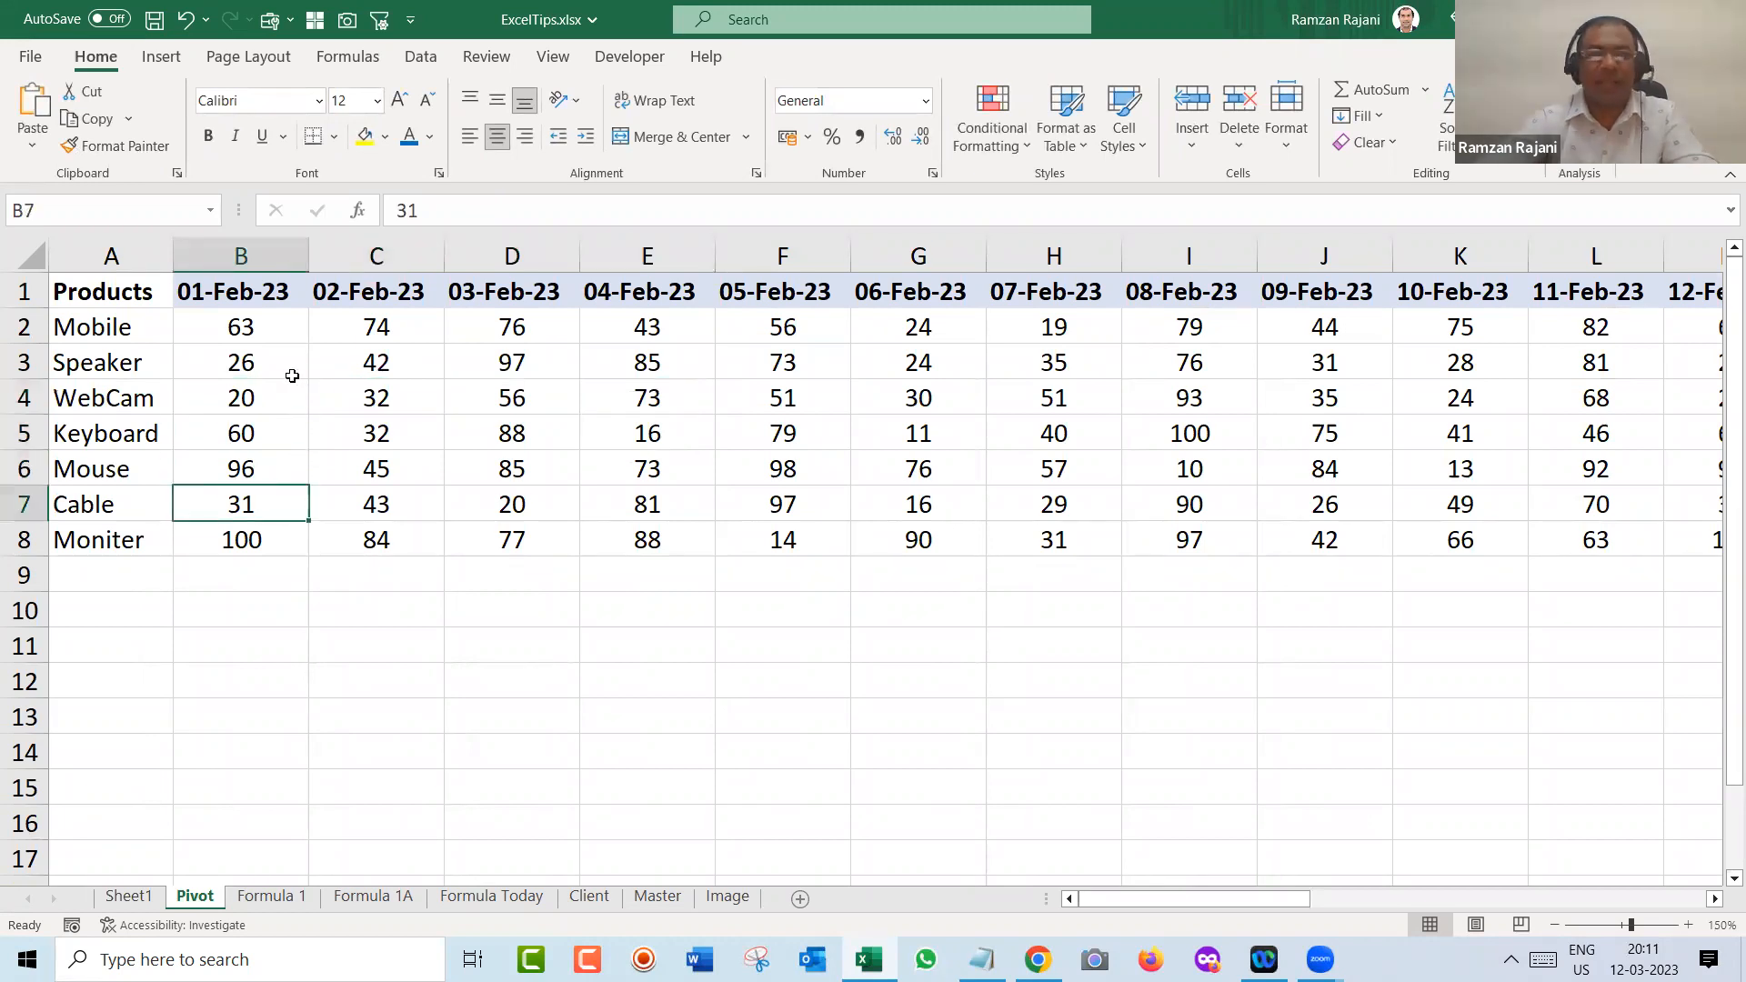
{"action": "key", "text": "ctrl+Page_Down"}
{"action": "key", "text": "ctrl+Page_Up"}
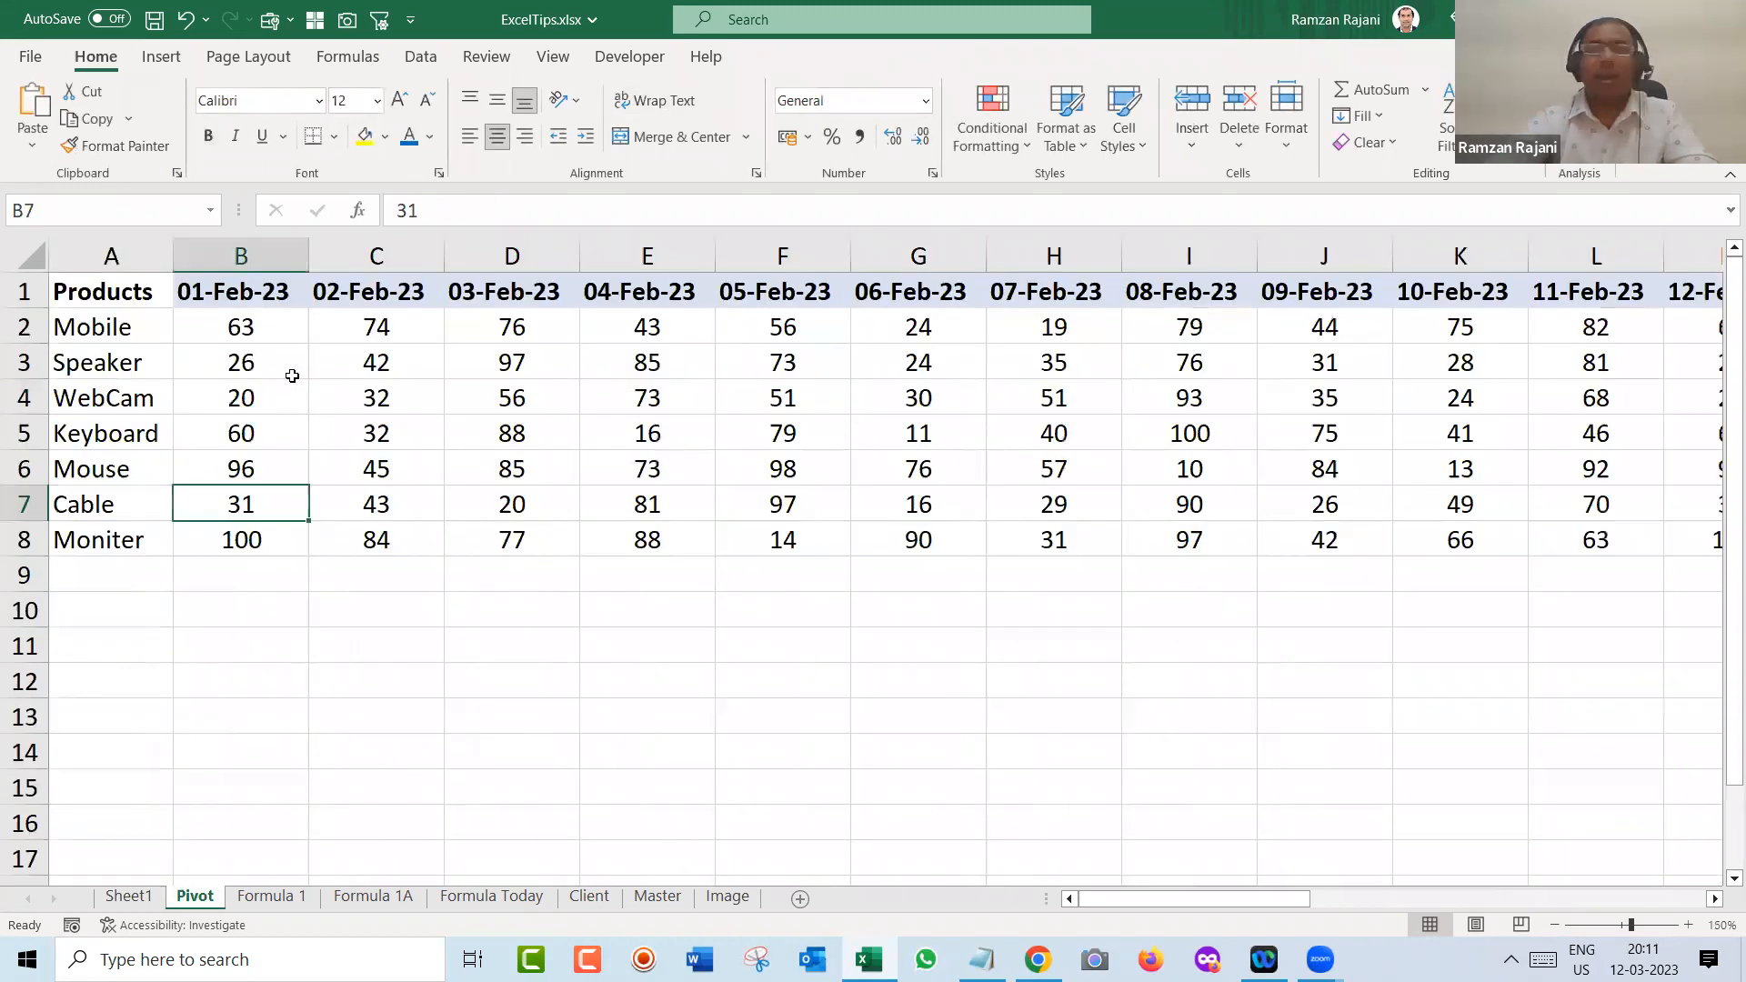
{"action": "key", "text": "ctrl+Page_Up"}
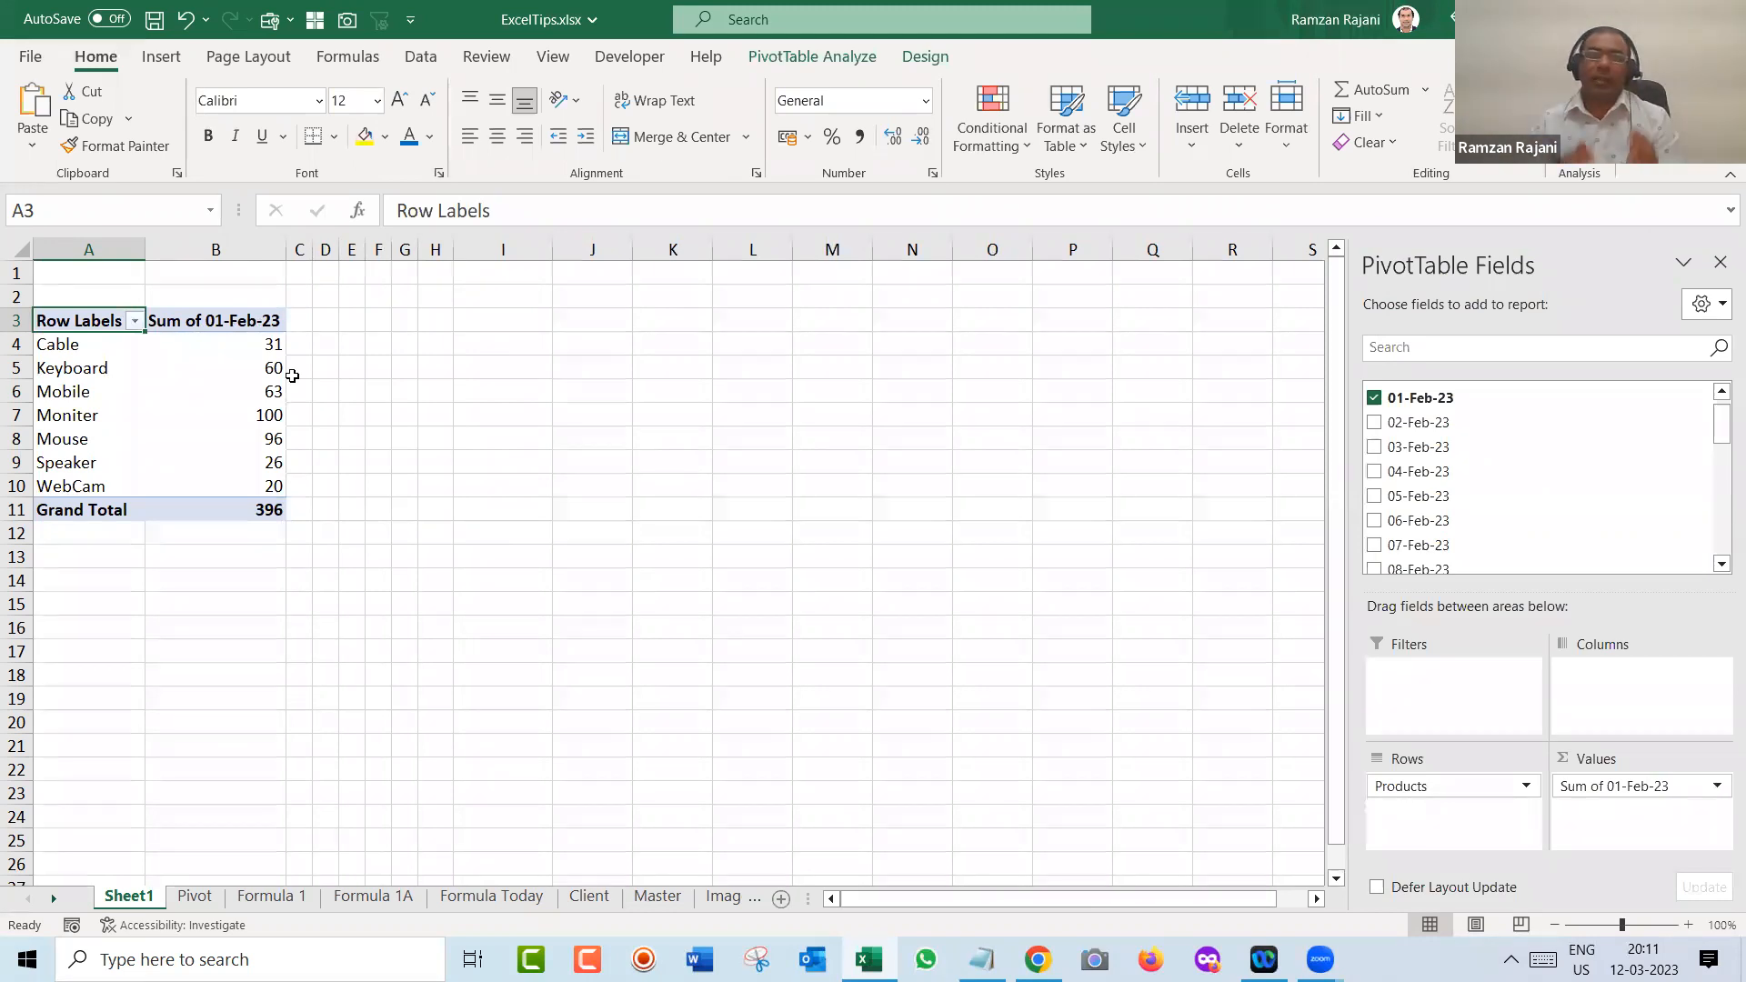
- Delete the PivotTable worksheet Sheet1 from the workbook
{"action": "key", "text": "alt+h"}
{"action": "key", "text": "d"}
{"action": "key", "text": "s"}
{"action": "key", "text": "Return"}
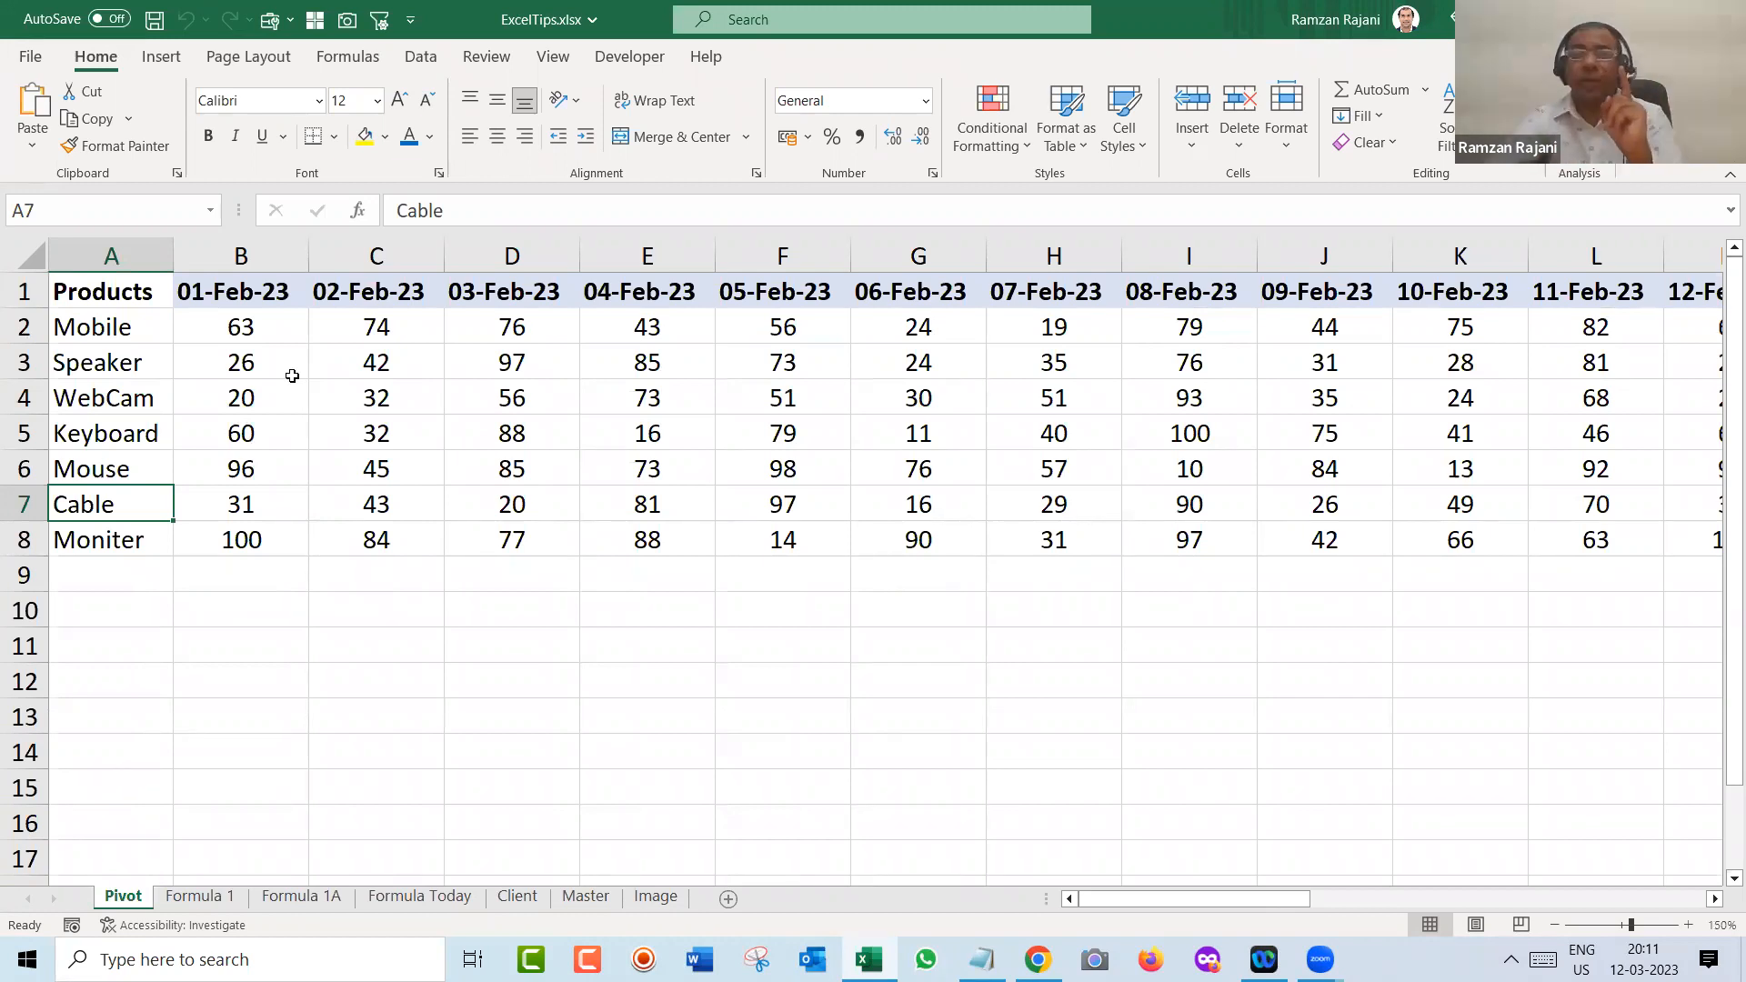
- Start a sample list below the sales table with the headers Products and Amt in row 11 and a Mobile row with 63
{"action": "left_click", "coordinate": [128, 298]}
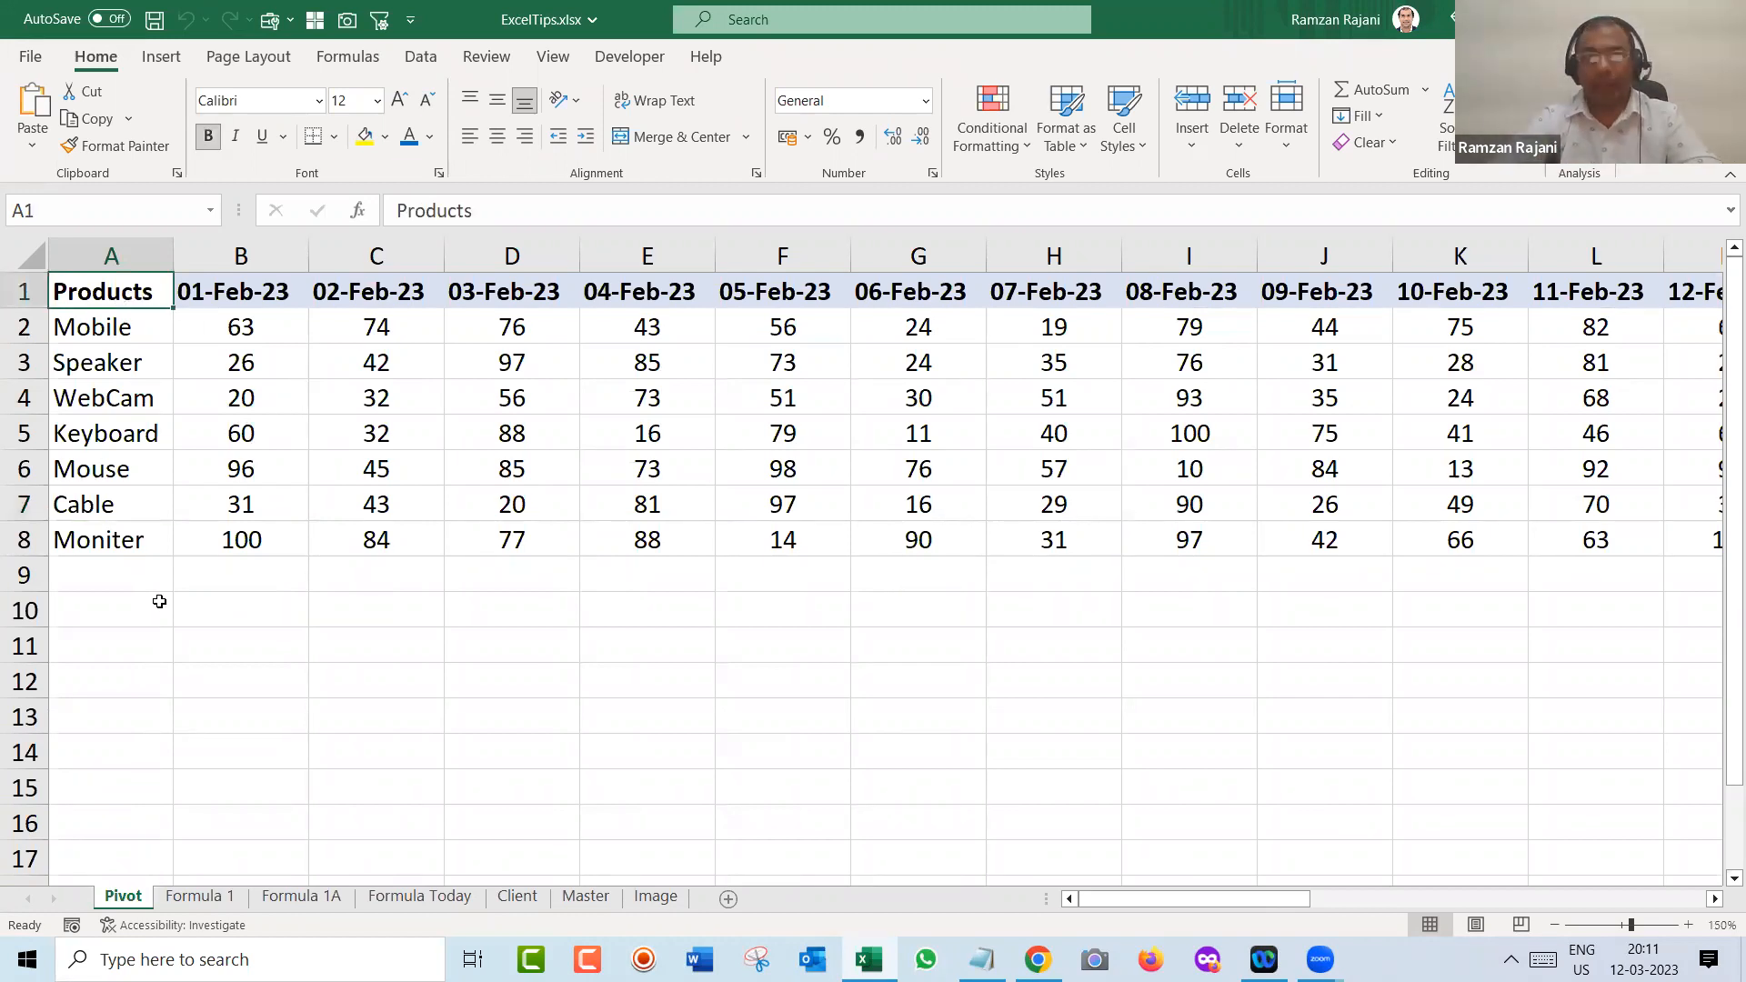
{"action": "left_click", "coordinate": [137, 648]}
{"action": "type", "text": "Pod"}
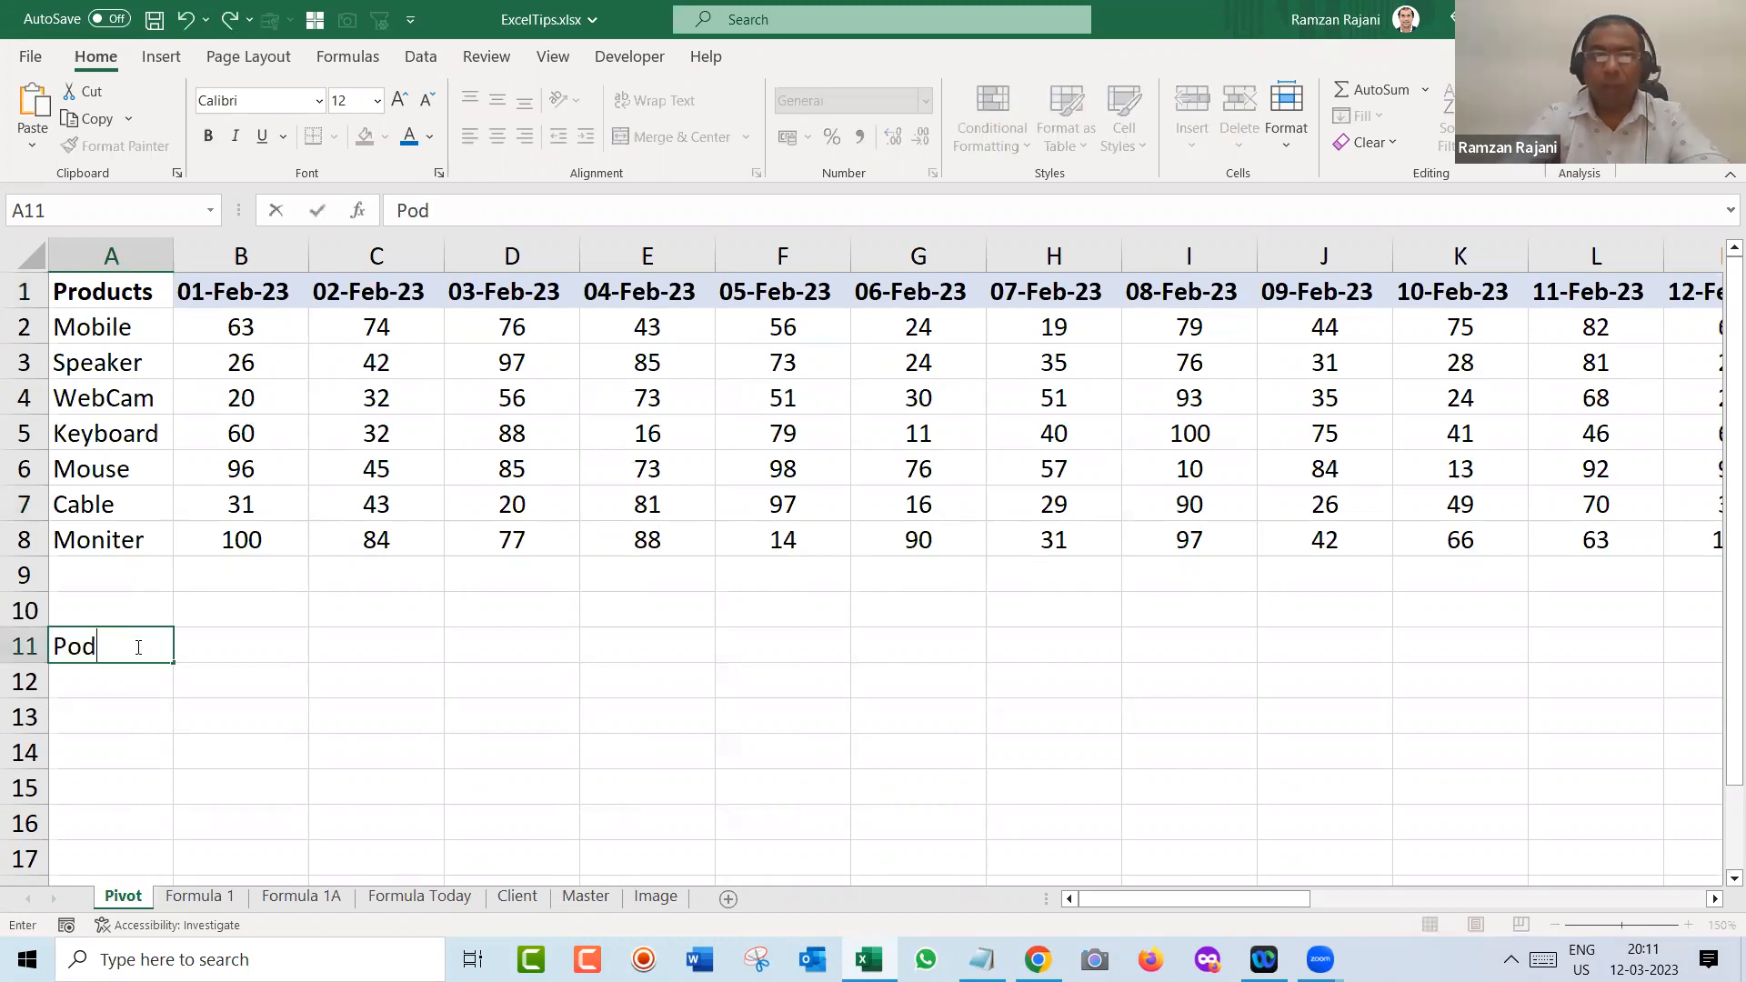
{"action": "key", "text": "BackSpace"}
{"action": "key", "text": "BackSpace"}
{"action": "type", "text": "rdo"}
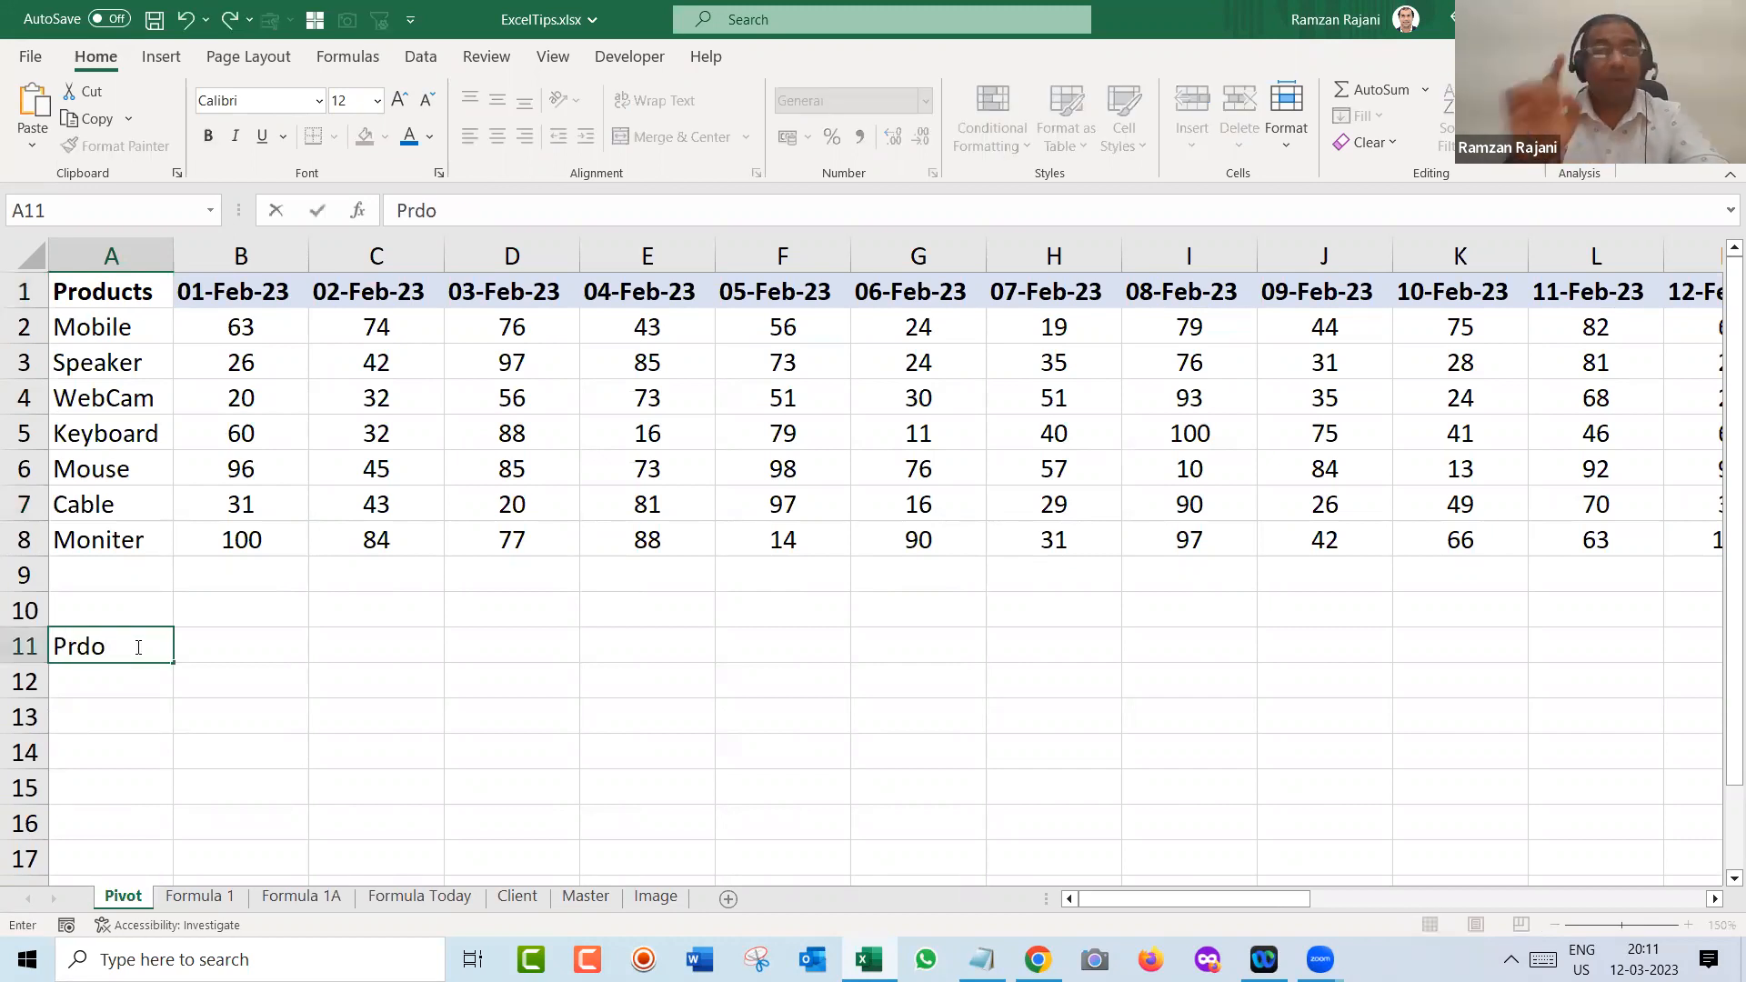
{"action": "key", "text": "BackSpace"}
{"action": "key", "text": "BackSpace"}
{"action": "key", "text": "Return"}
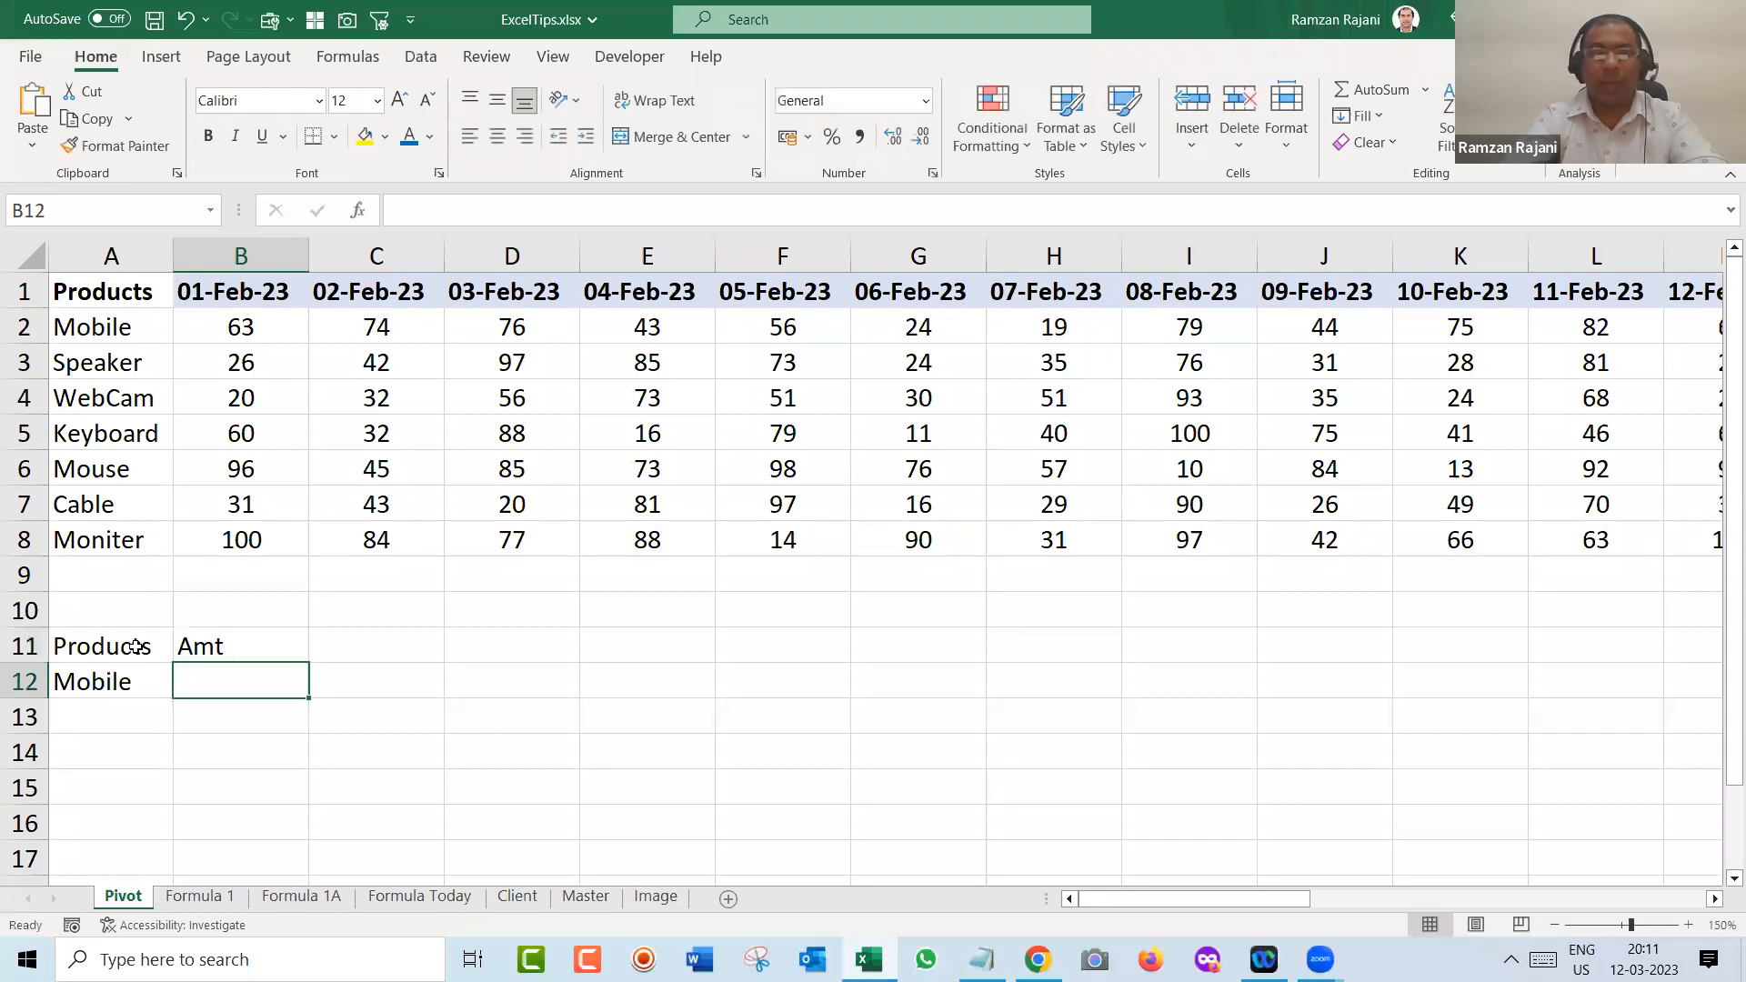
{"action": "type", "text": "63"}
{"action": "key", "text": "Tab"}
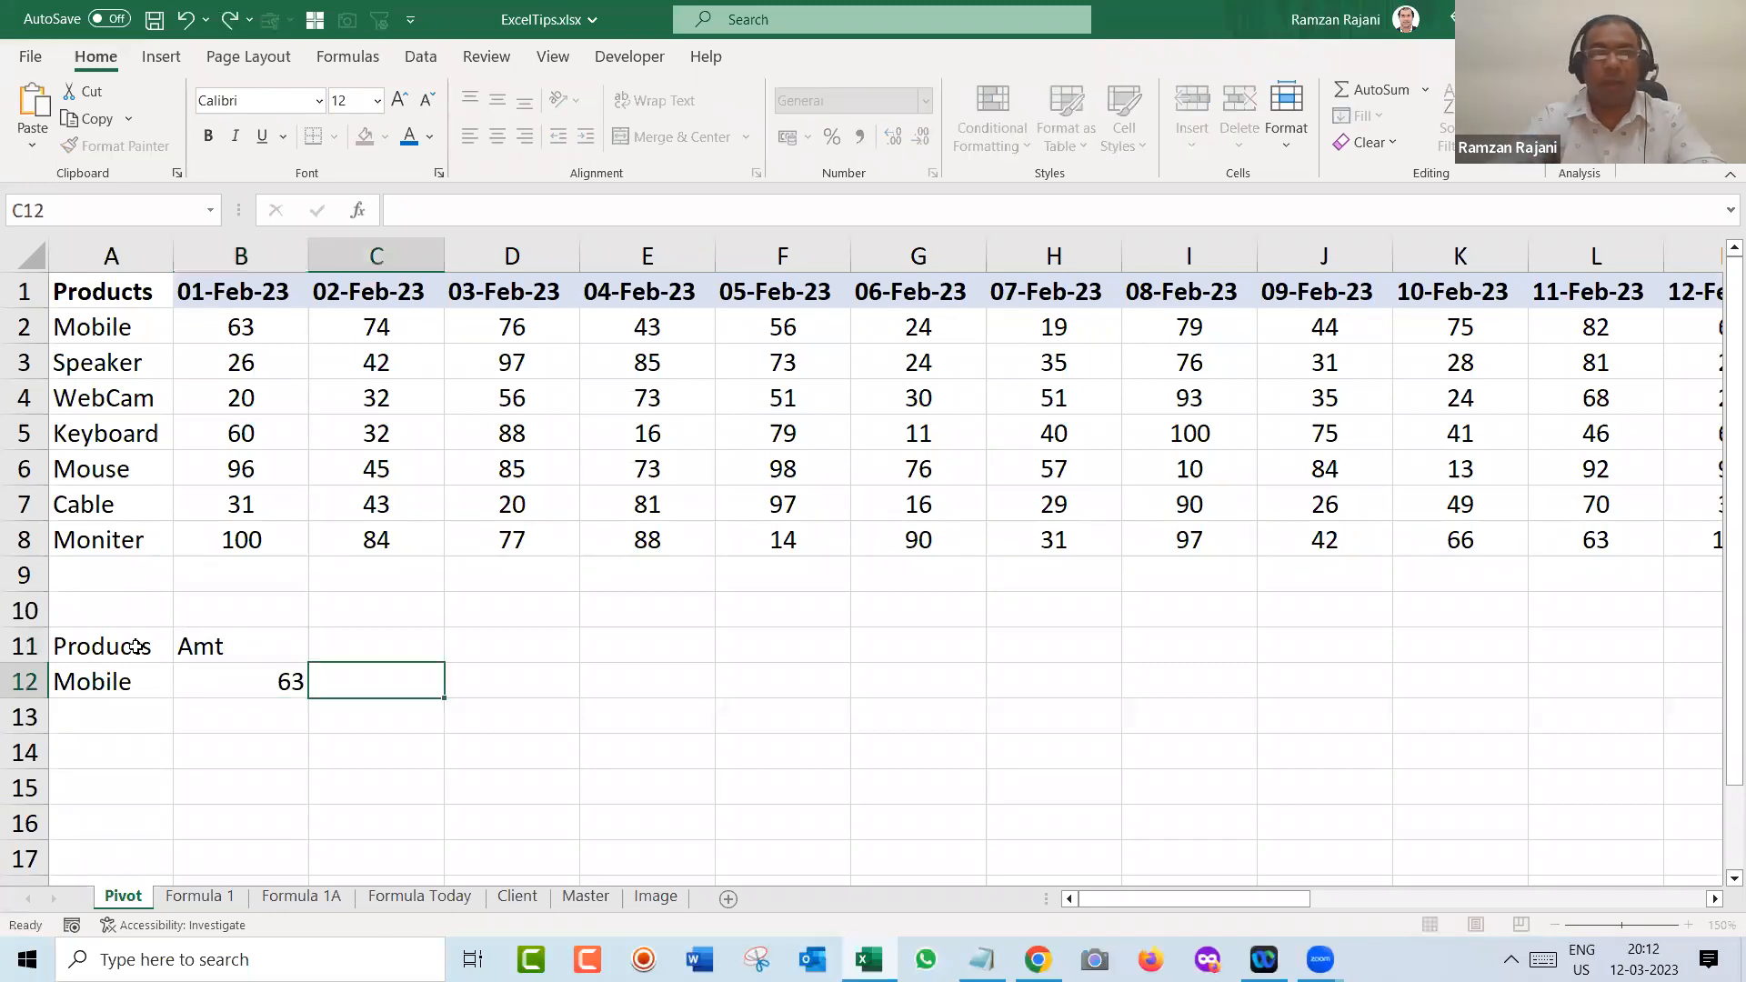
- Add a Date column in C11 using the copied 01-Feb-23 header, and repeat the Mobile row down to row 16
{"action": "key", "text": "Up"}
{"action": "key", "text": "Up"}
{"action": "key", "text": "Up"}
{"action": "key", "text": "Up"}
{"action": "key", "text": "Up"}
{"action": "key", "text": "Up"}
{"action": "key", "text": "Up"}
{"action": "key", "text": "Up"}
{"action": "key", "text": "Up"}
{"action": "key", "text": "Up"}
{"action": "key", "text": "Up"}
{"action": "key", "text": "Left"}
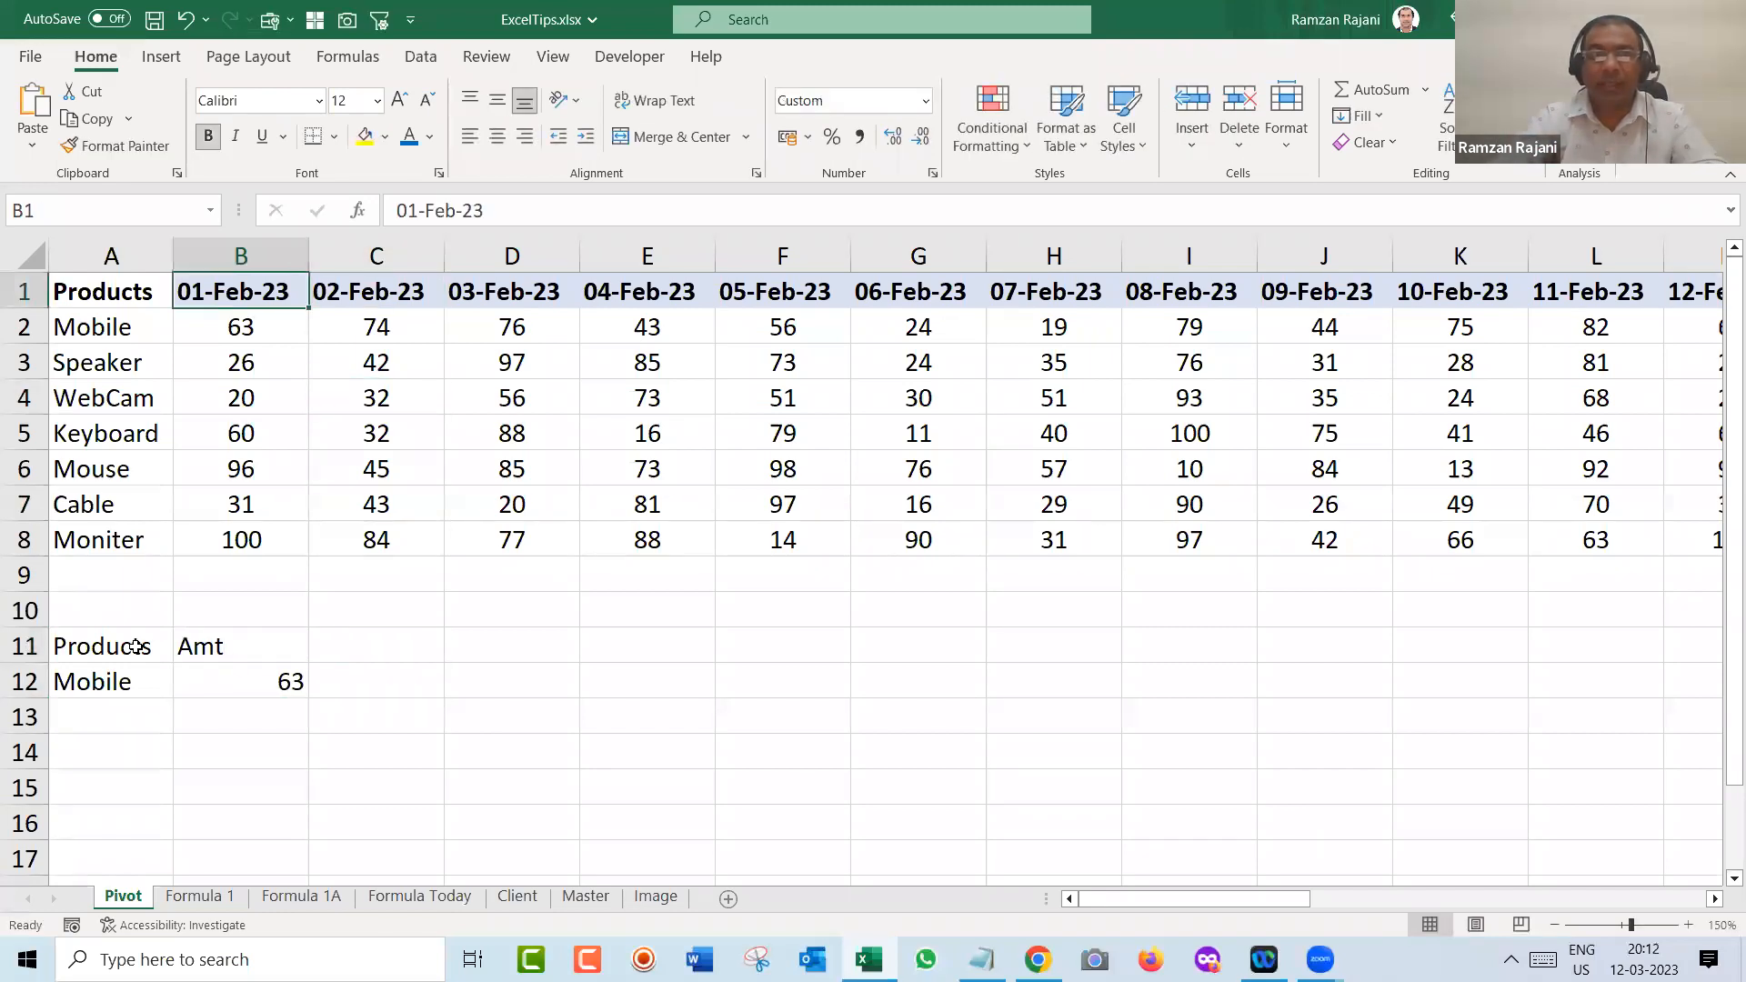
{"action": "key", "text": "ctrl+c"}
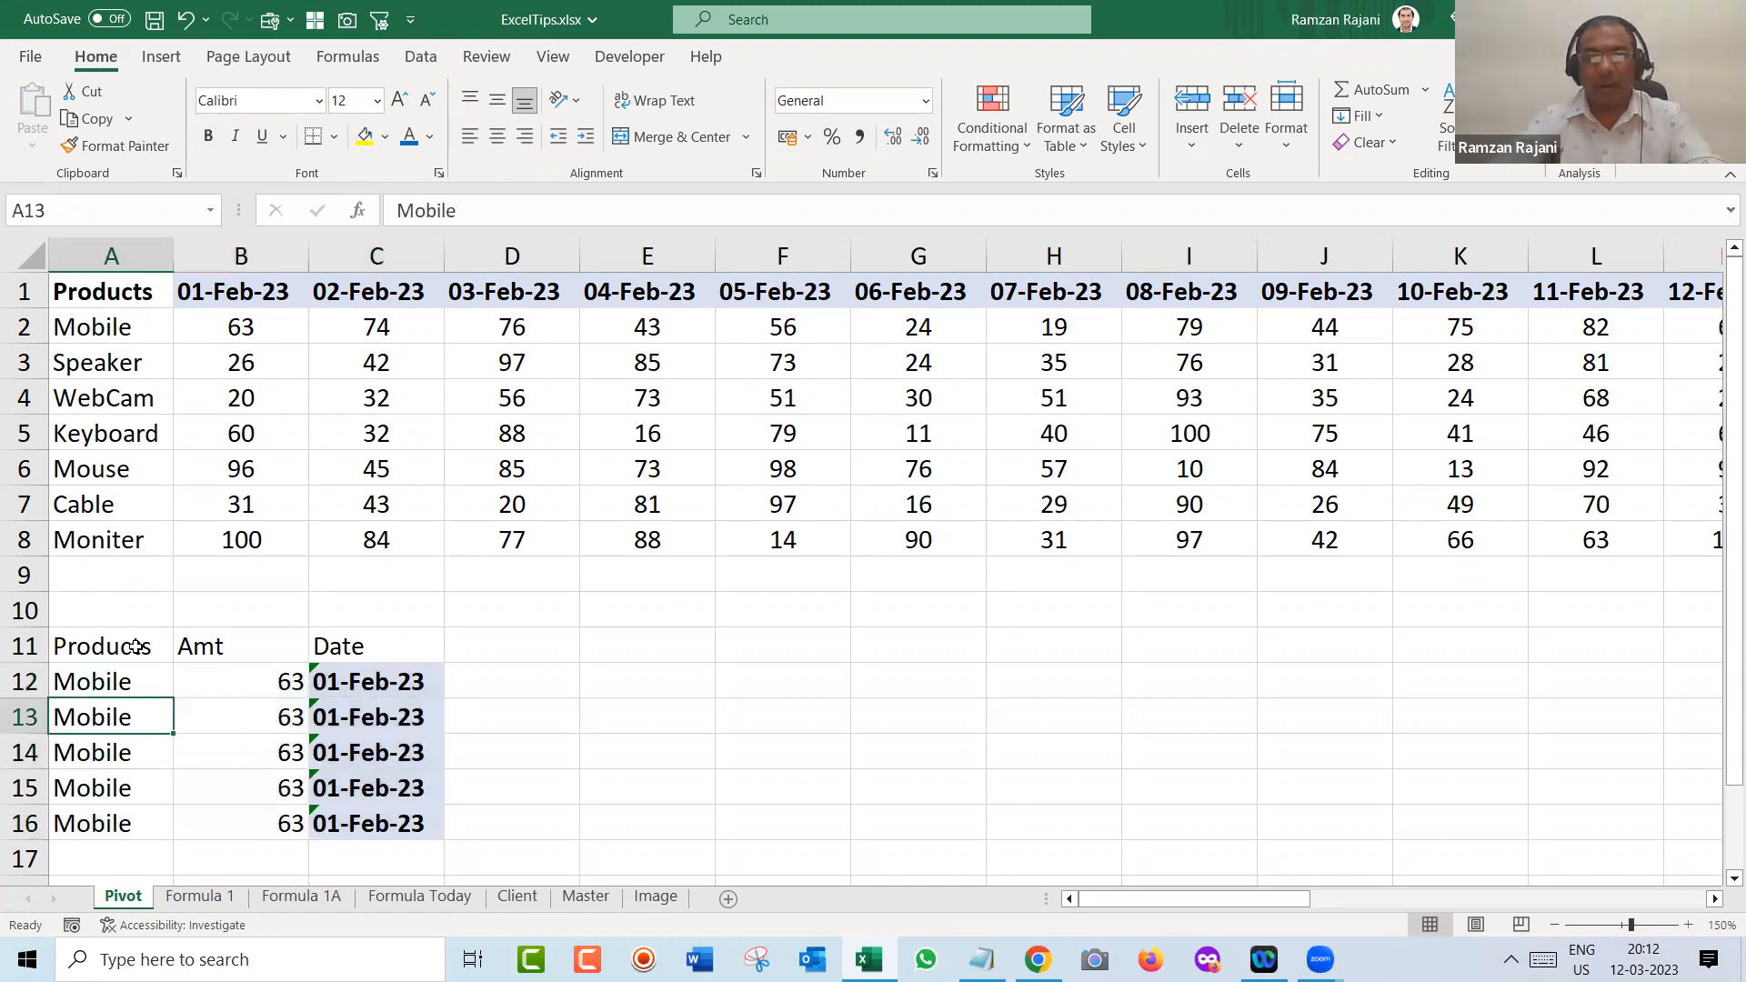
- Replace the sample list's amounts in B13:B16 with 34, 356, 46 and 33
{"action": "key", "text": "Right"}
{"action": "type", "text": "34"}
{"action": "key", "text": "Return"}
{"action": "type", "text": "345"}
{"action": "key", "text": "BackSpace"}
{"action": "key", "text": "BackSpace"}
{"action": "type", "text": "56"}
{"action": "key", "text": "Return"}
{"action": "type", "text": "46"}
{"action": "key", "text": "Return"}
{"action": "type", "text": "33"}
{"action": "key", "text": "Up"}
{"action": "key", "text": "Up"}
{"action": "key", "text": "Up"}
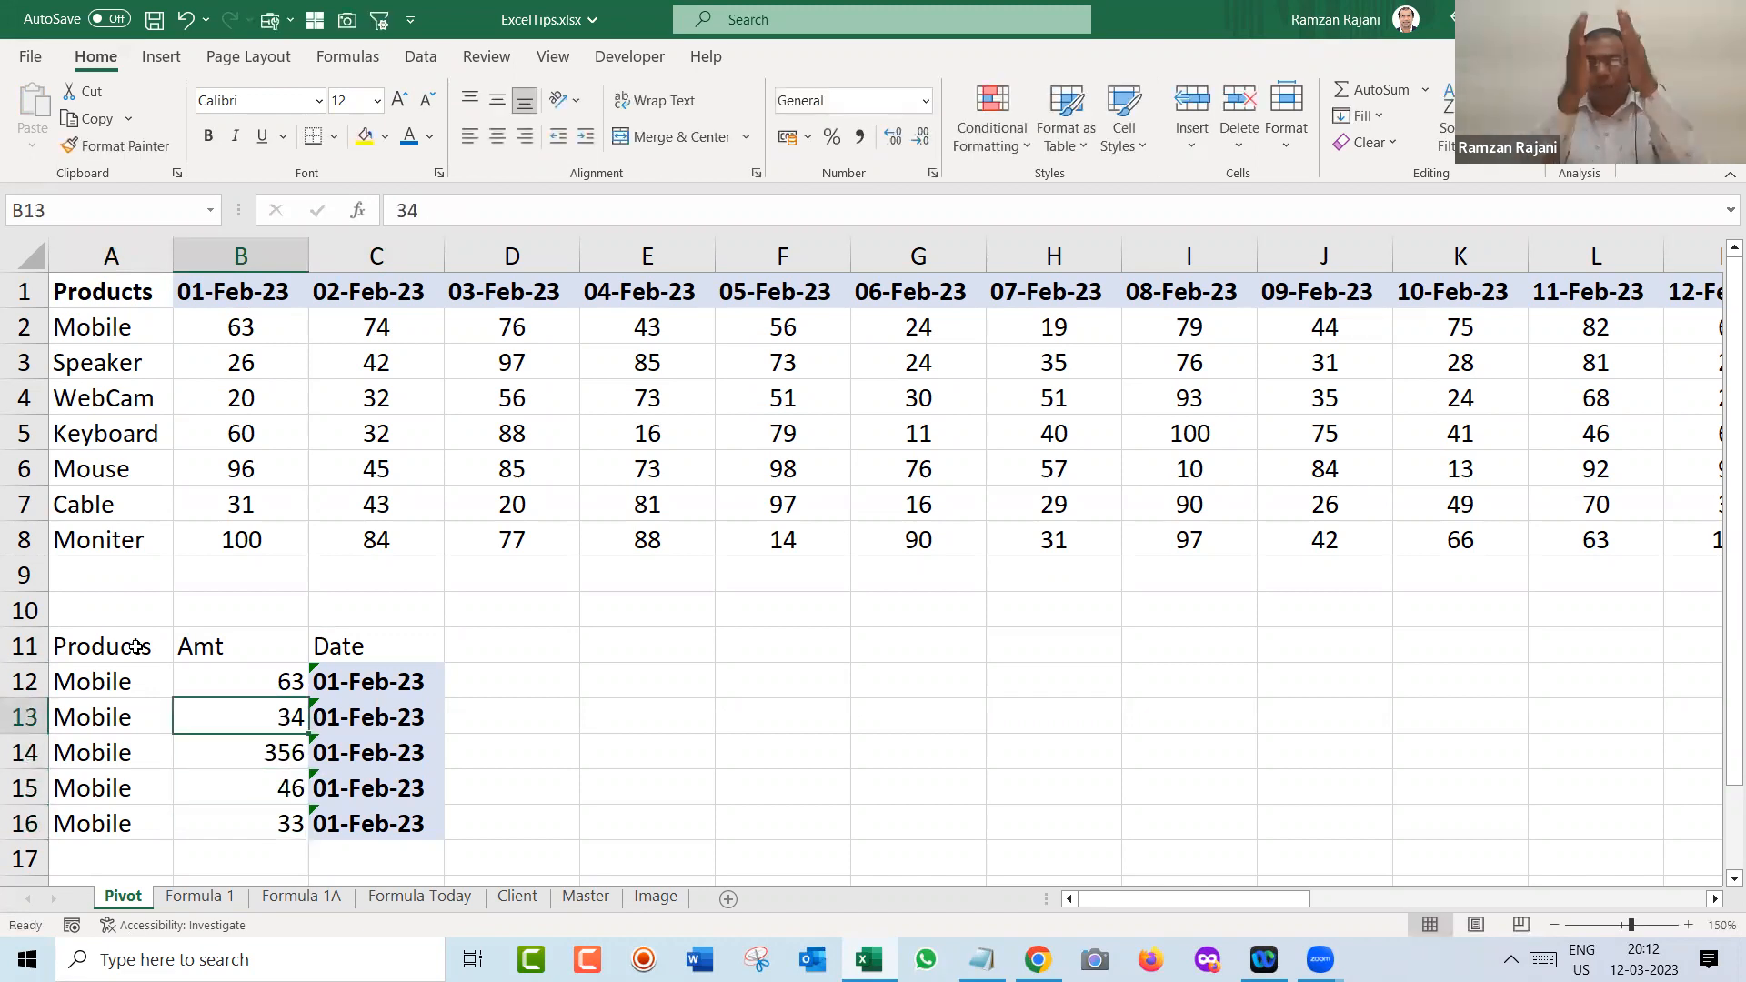
- Replace the sample list's products in A13:A16 with Speaker, Web, Mou and Cable
{"action": "key", "text": "Left"}
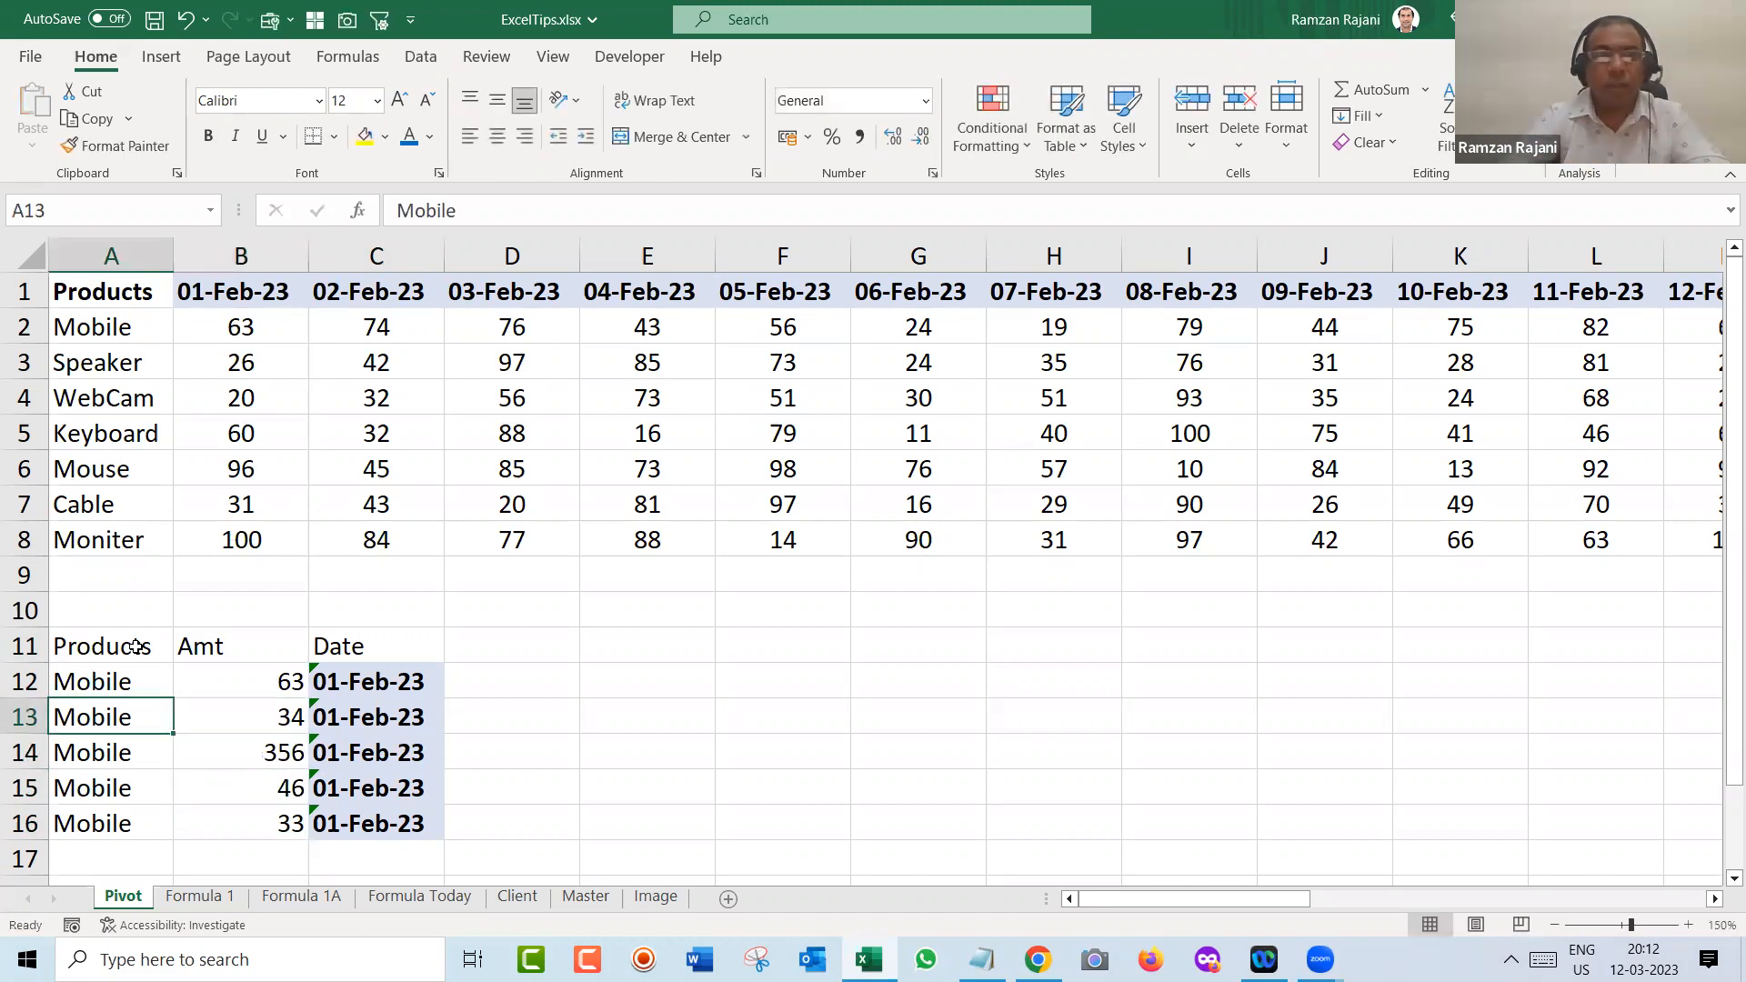
{"action": "type", "text": "Speaker"}
{"action": "key", "text": "Return"}
{"action": "type", "text": "Web"}
{"action": "key", "text": "Return"}
{"action": "type", "text": "Mou"}
{"action": "key", "text": "Return"}
{"action": "type", "text": "CAbl"}
{"action": "type", "text": "e"}
{"action": "key", "text": "Return"}
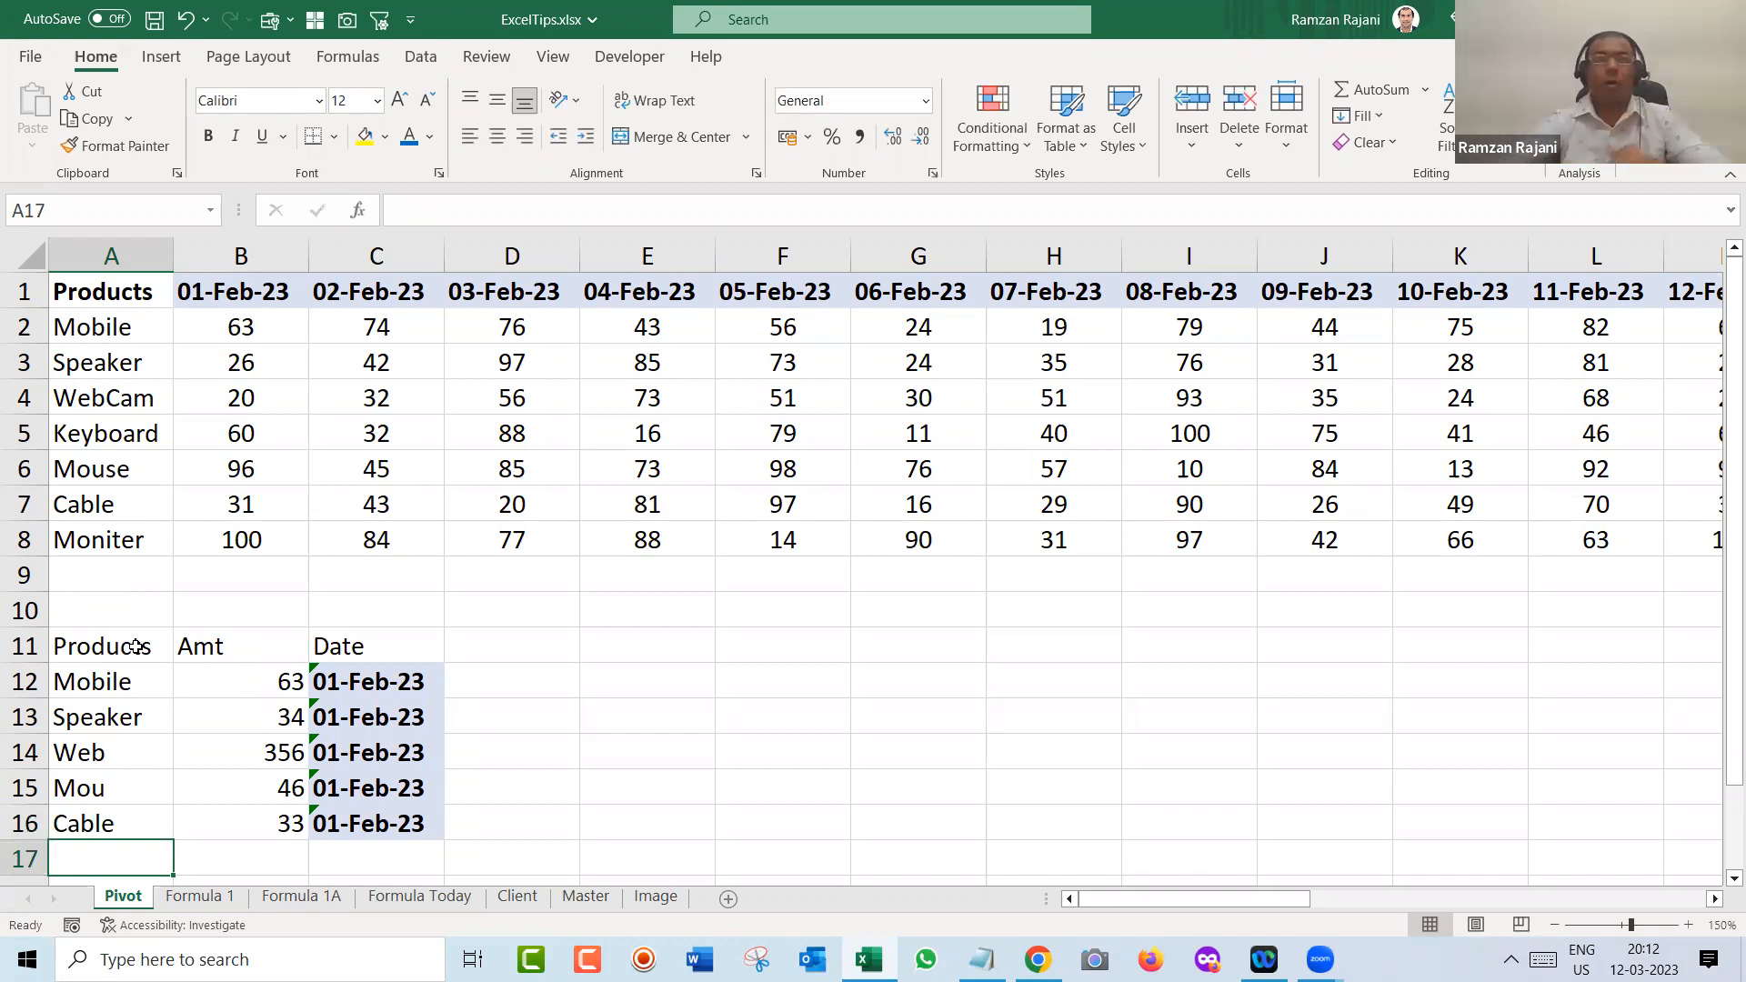
- Delete the worksheet rows holding the sample list below the sales table
{"action": "left_click", "coordinate": [265, 306]}
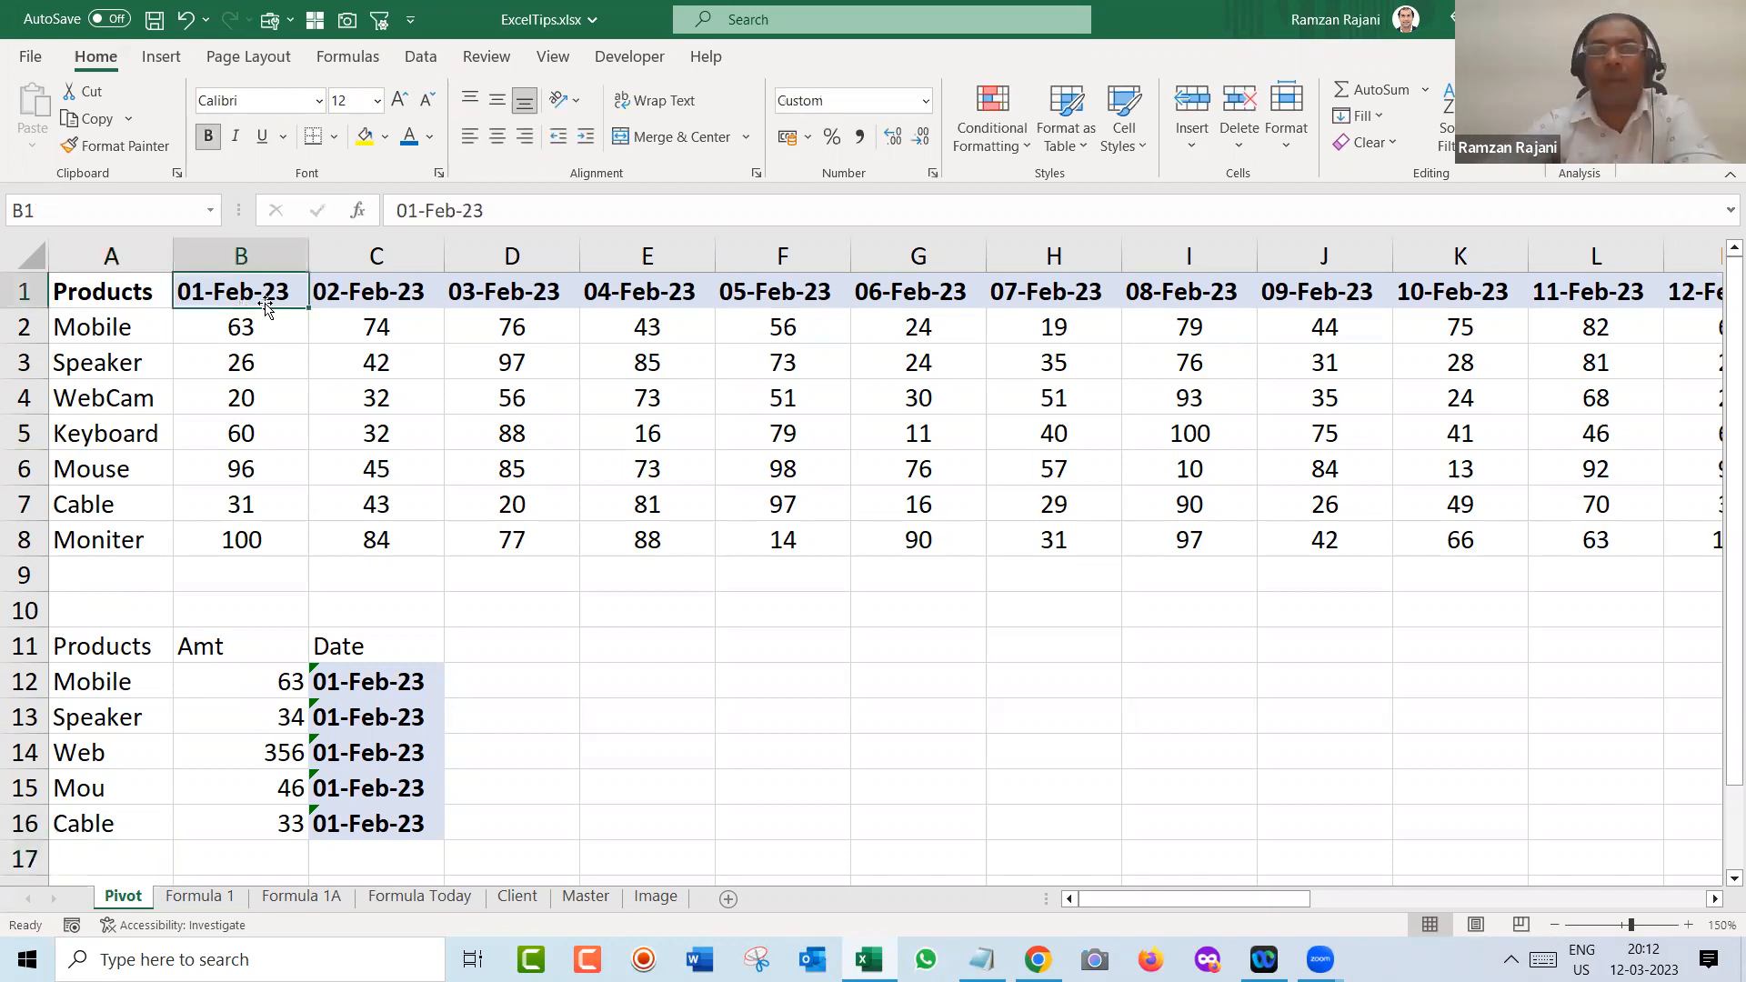
{"action": "key", "text": "Right"}
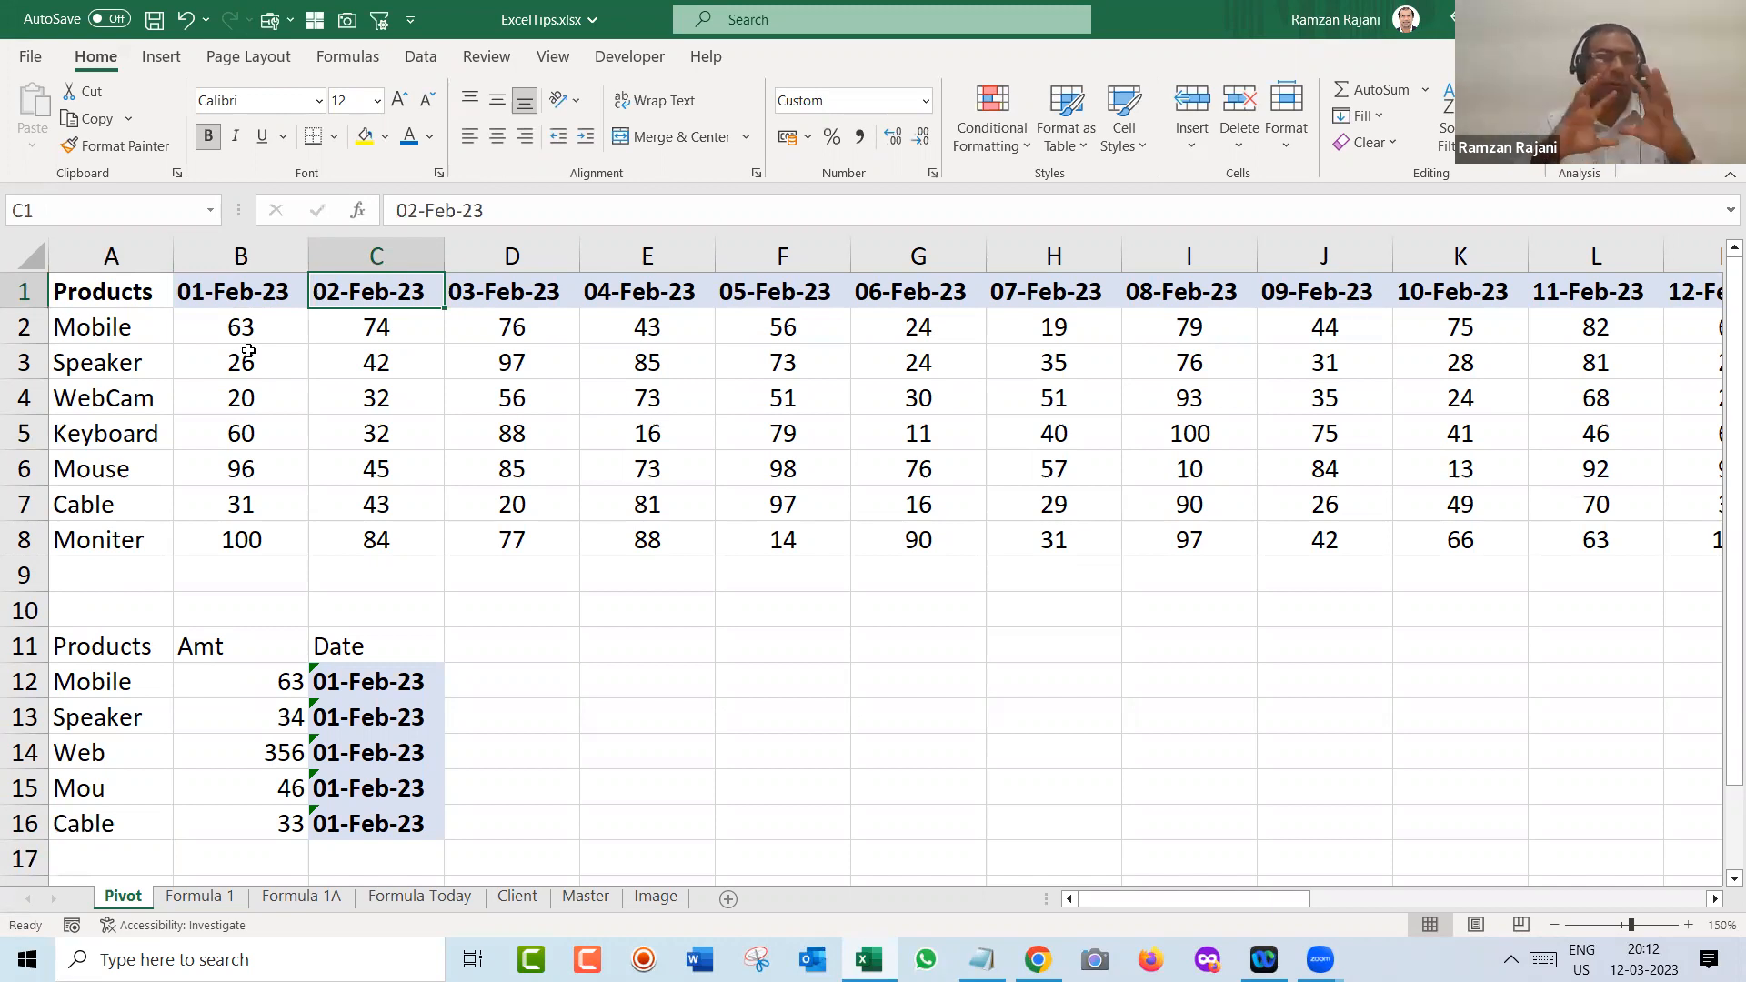
{"action": "left_click_drag", "start_coordinate": [24, 611], "coordinate": [58, 876]}
{"action": "key", "text": "ctrl+minus"}
{"action": "key", "text": "ctrl+Up"}
{"action": "key", "text": "ctrl+Up"}
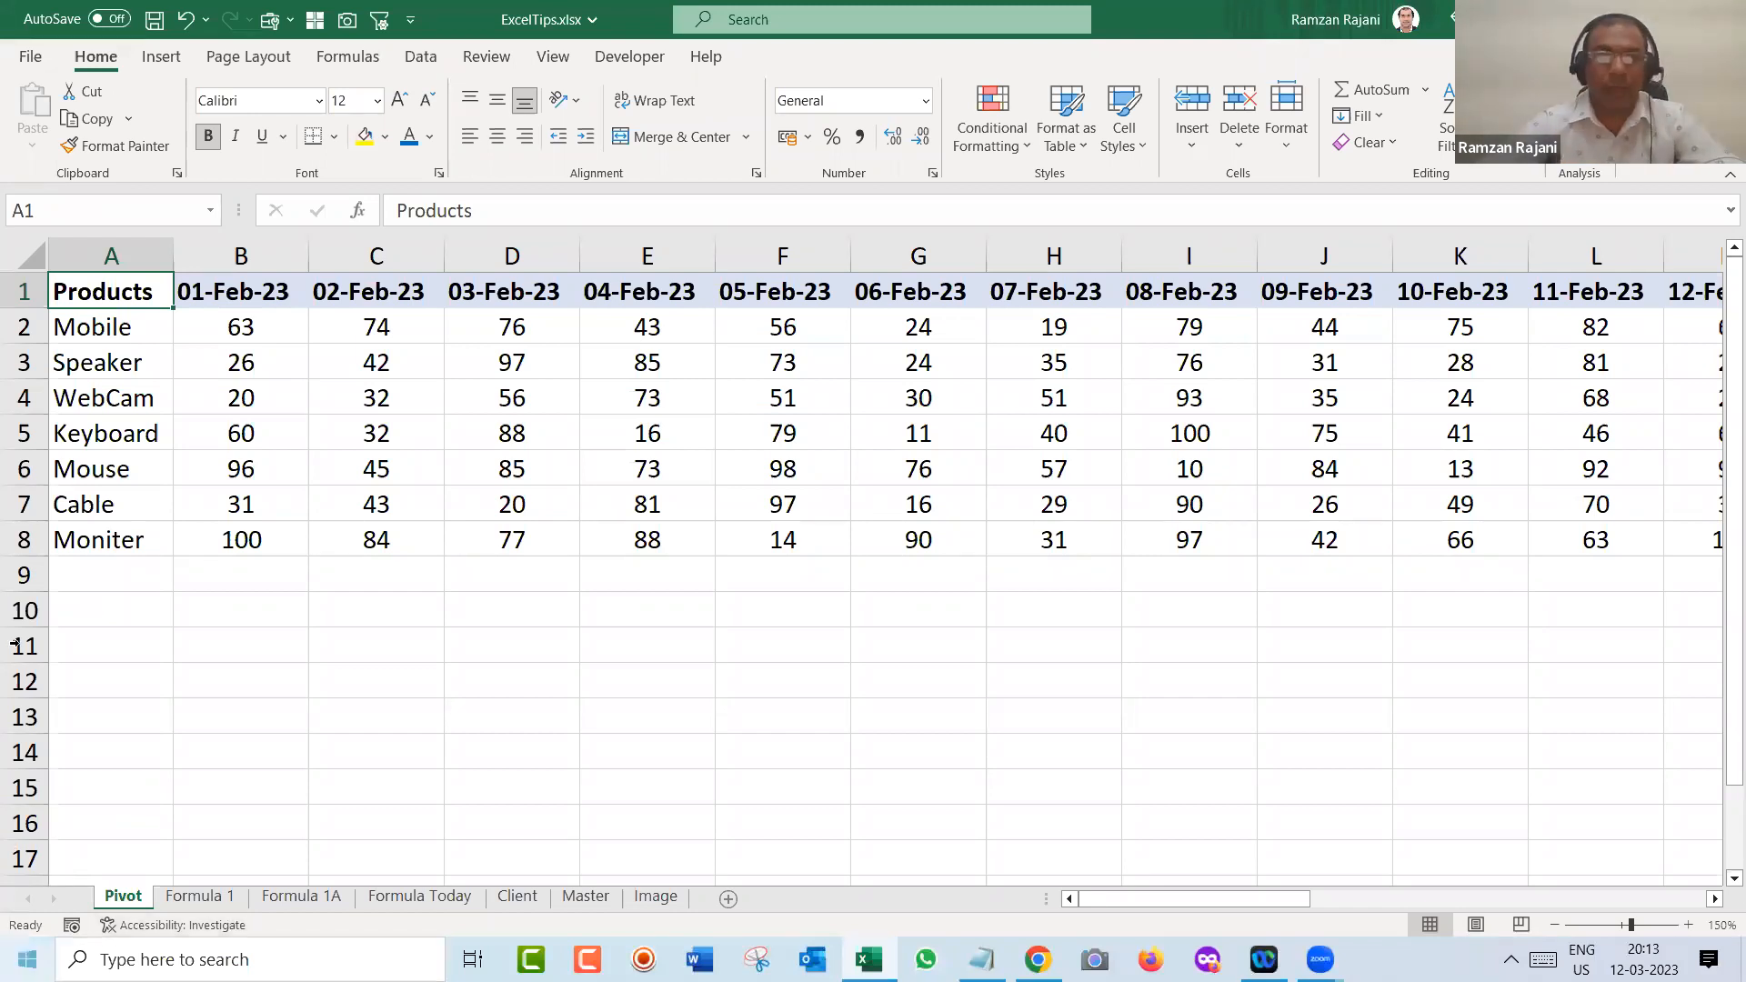
- Write Power Query in bold in cell D11 as a note and clear the cell again
{"action": "left_click", "coordinate": [450, 728]}
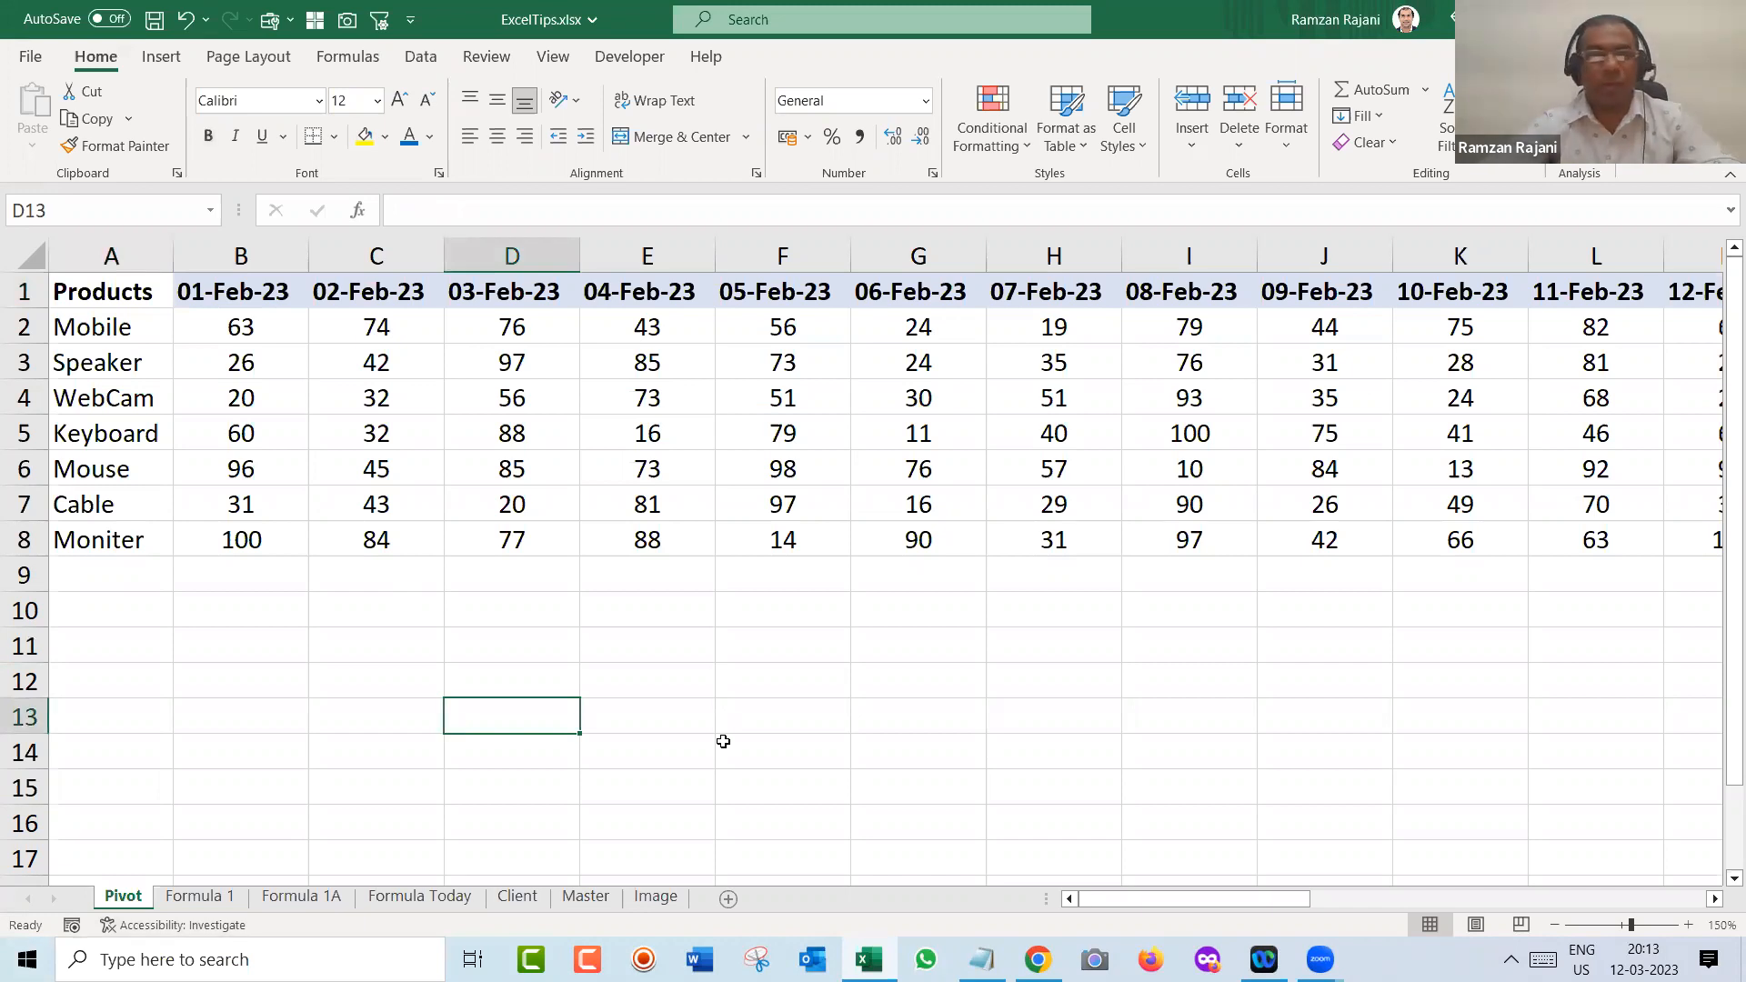
{"action": "left_click", "coordinate": [492, 633]}
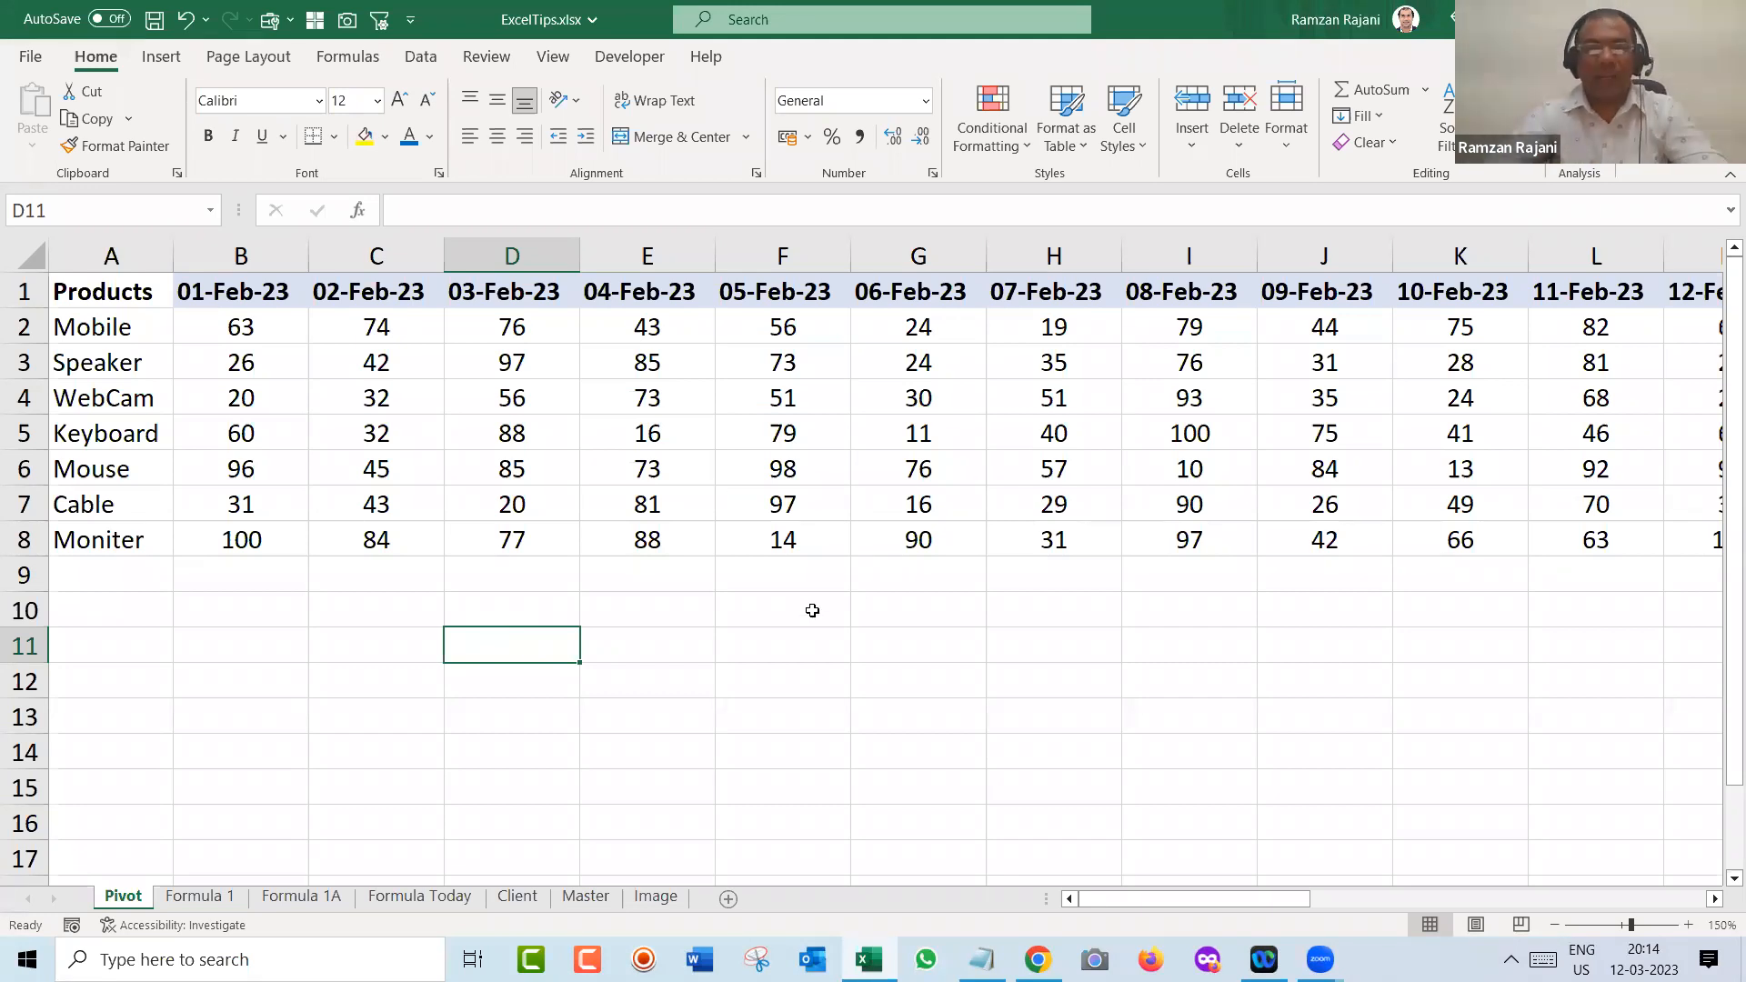
{"action": "type", "text": "Power Query"}
{"action": "key", "text": "Return"}
{"action": "key", "text": "Up"}
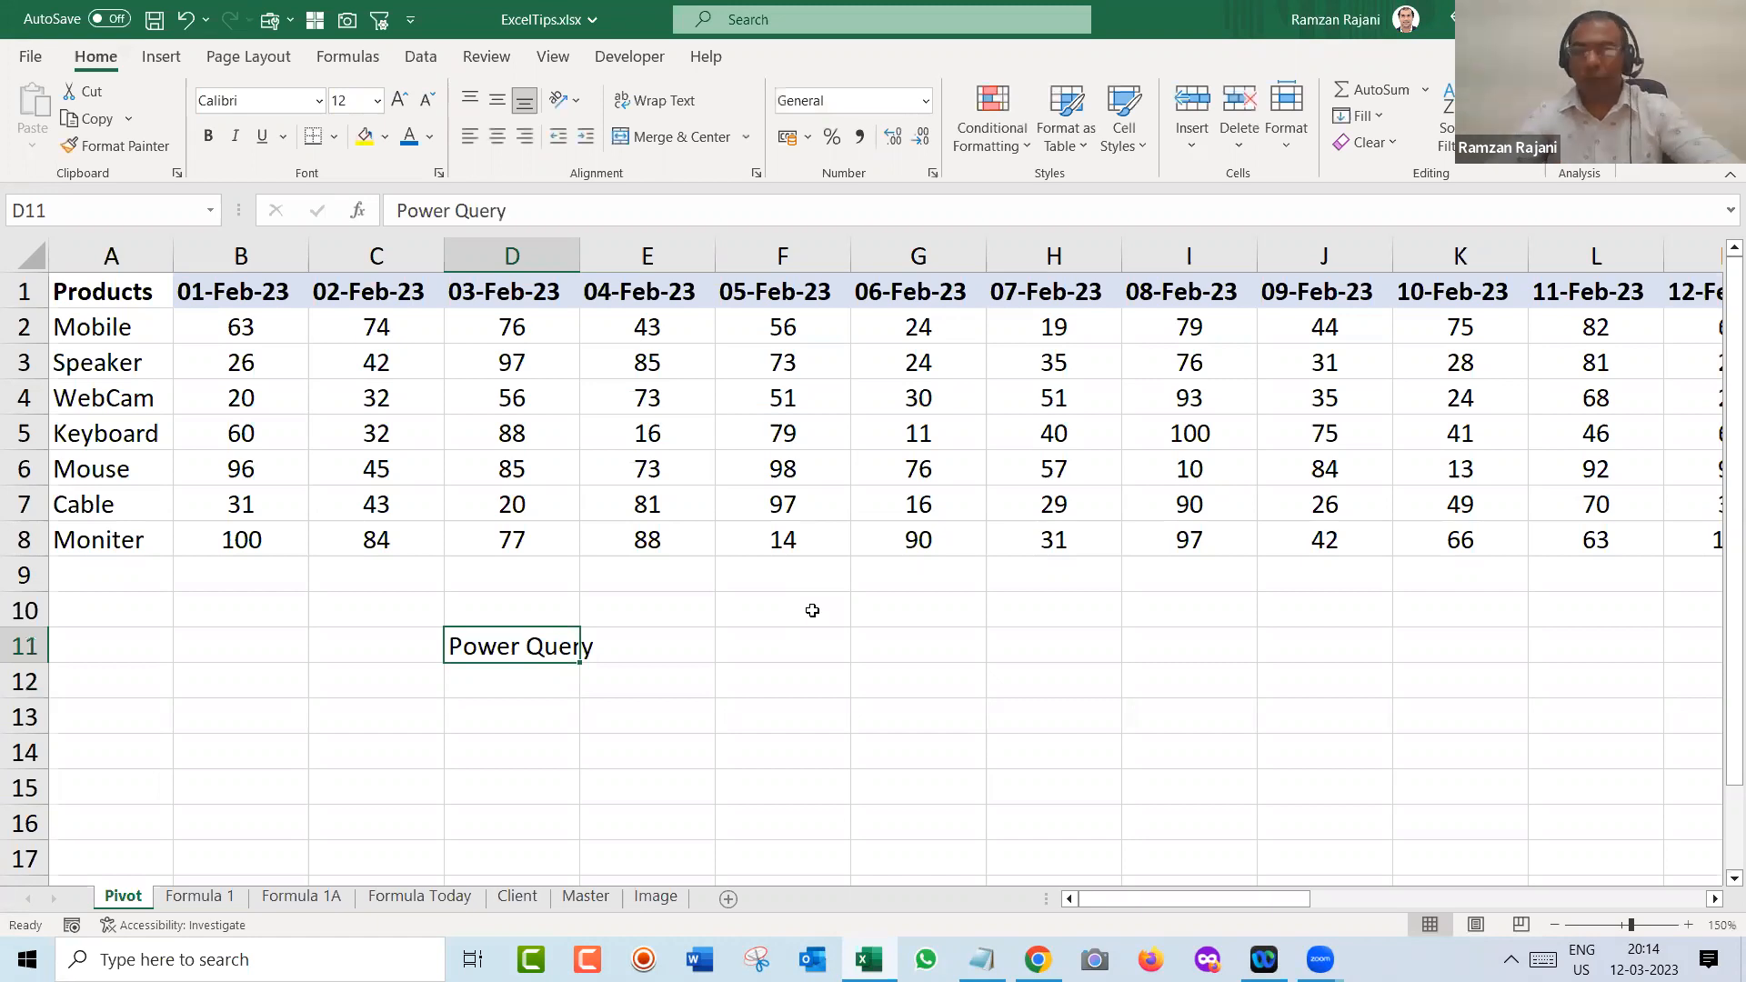
{"action": "key", "text": "ctrl+b"}
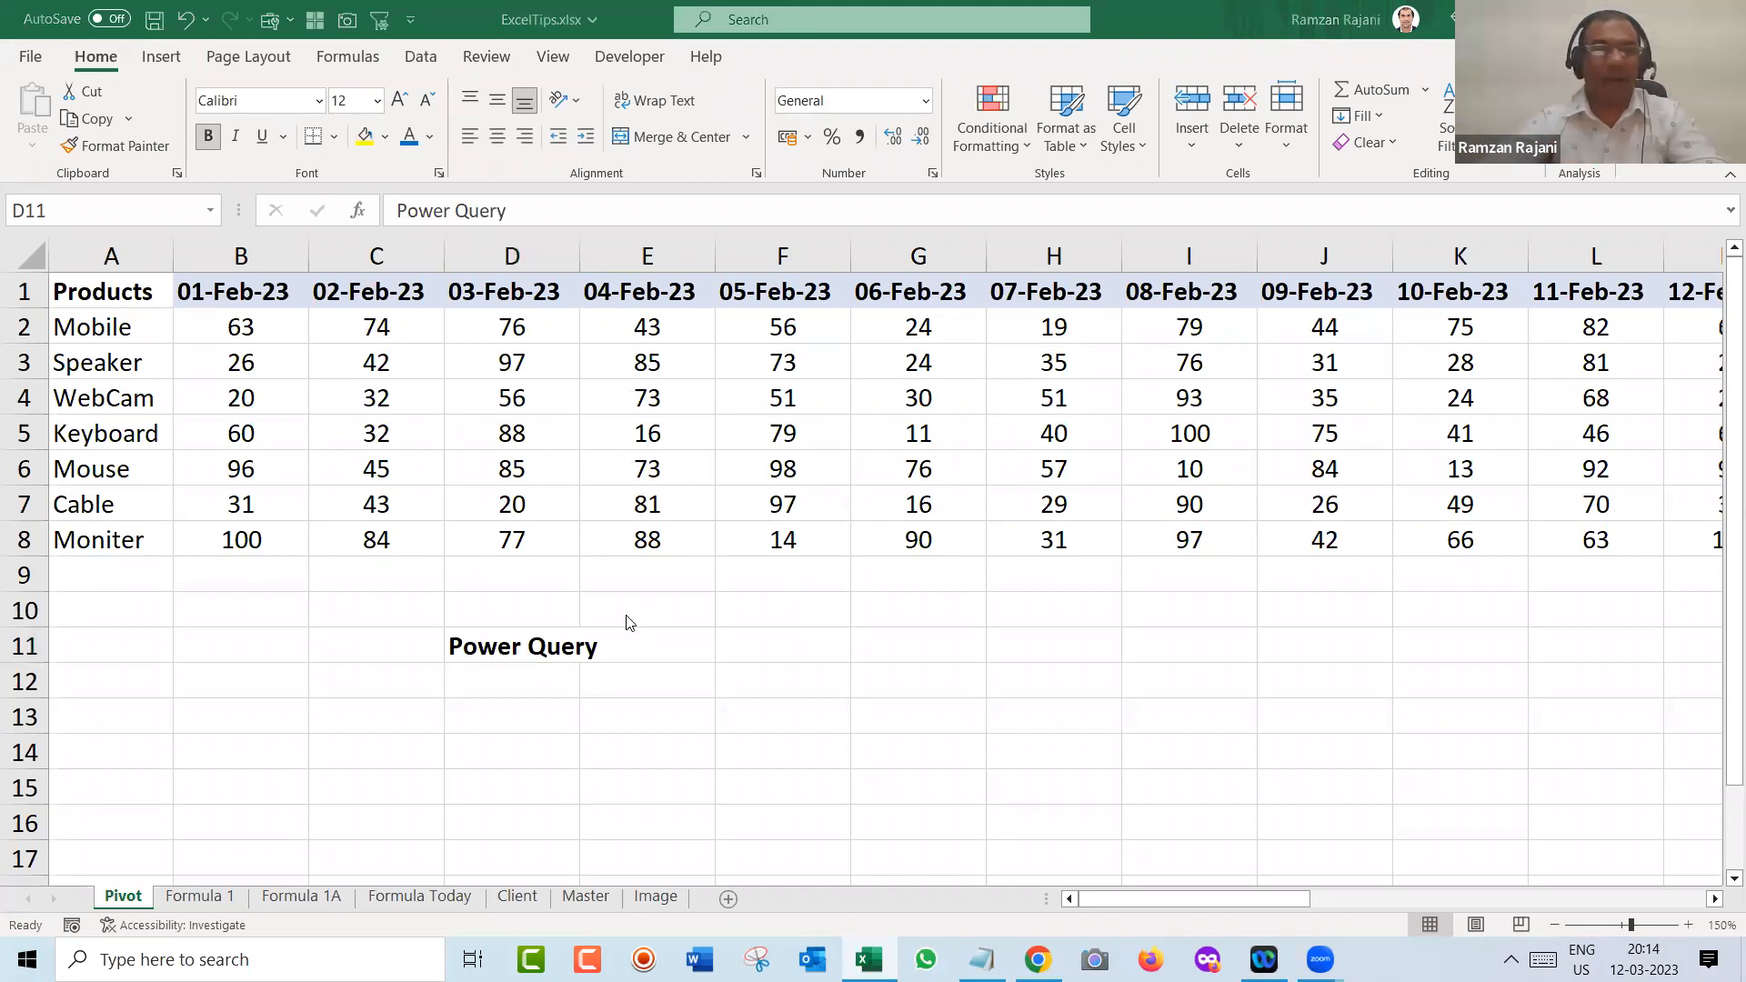
{"action": "key", "text": "Delete"}
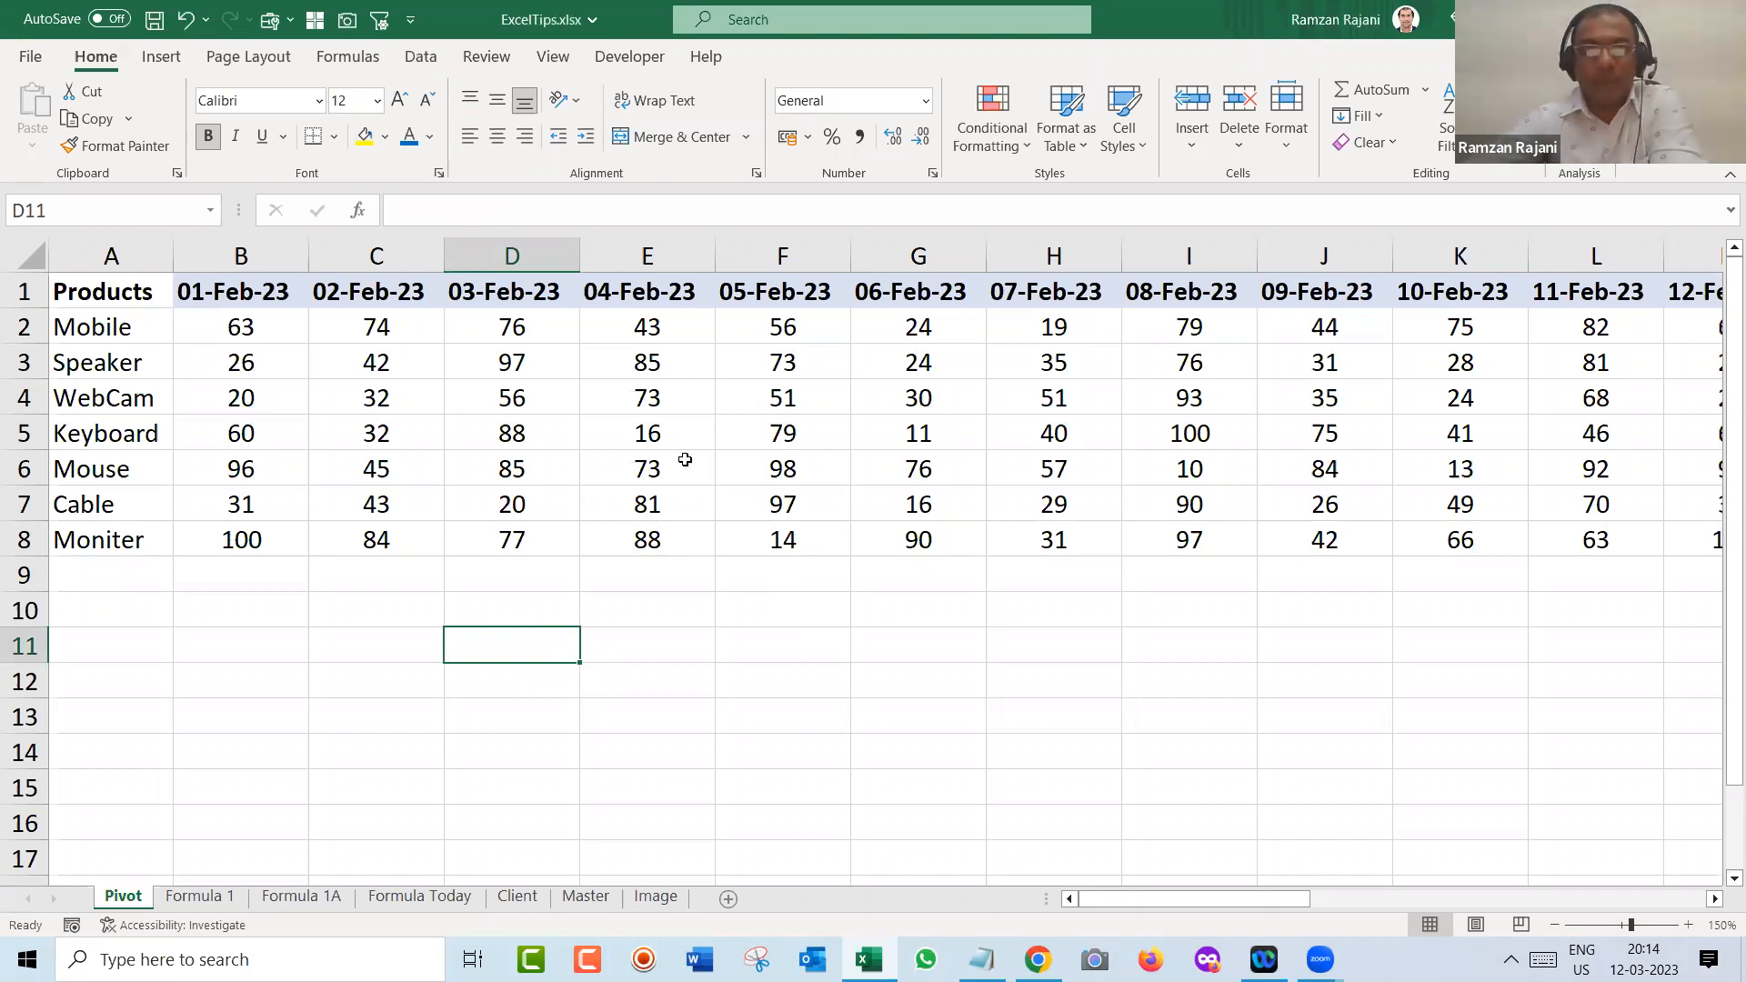
{"action": "left_click", "coordinate": [672, 400]}
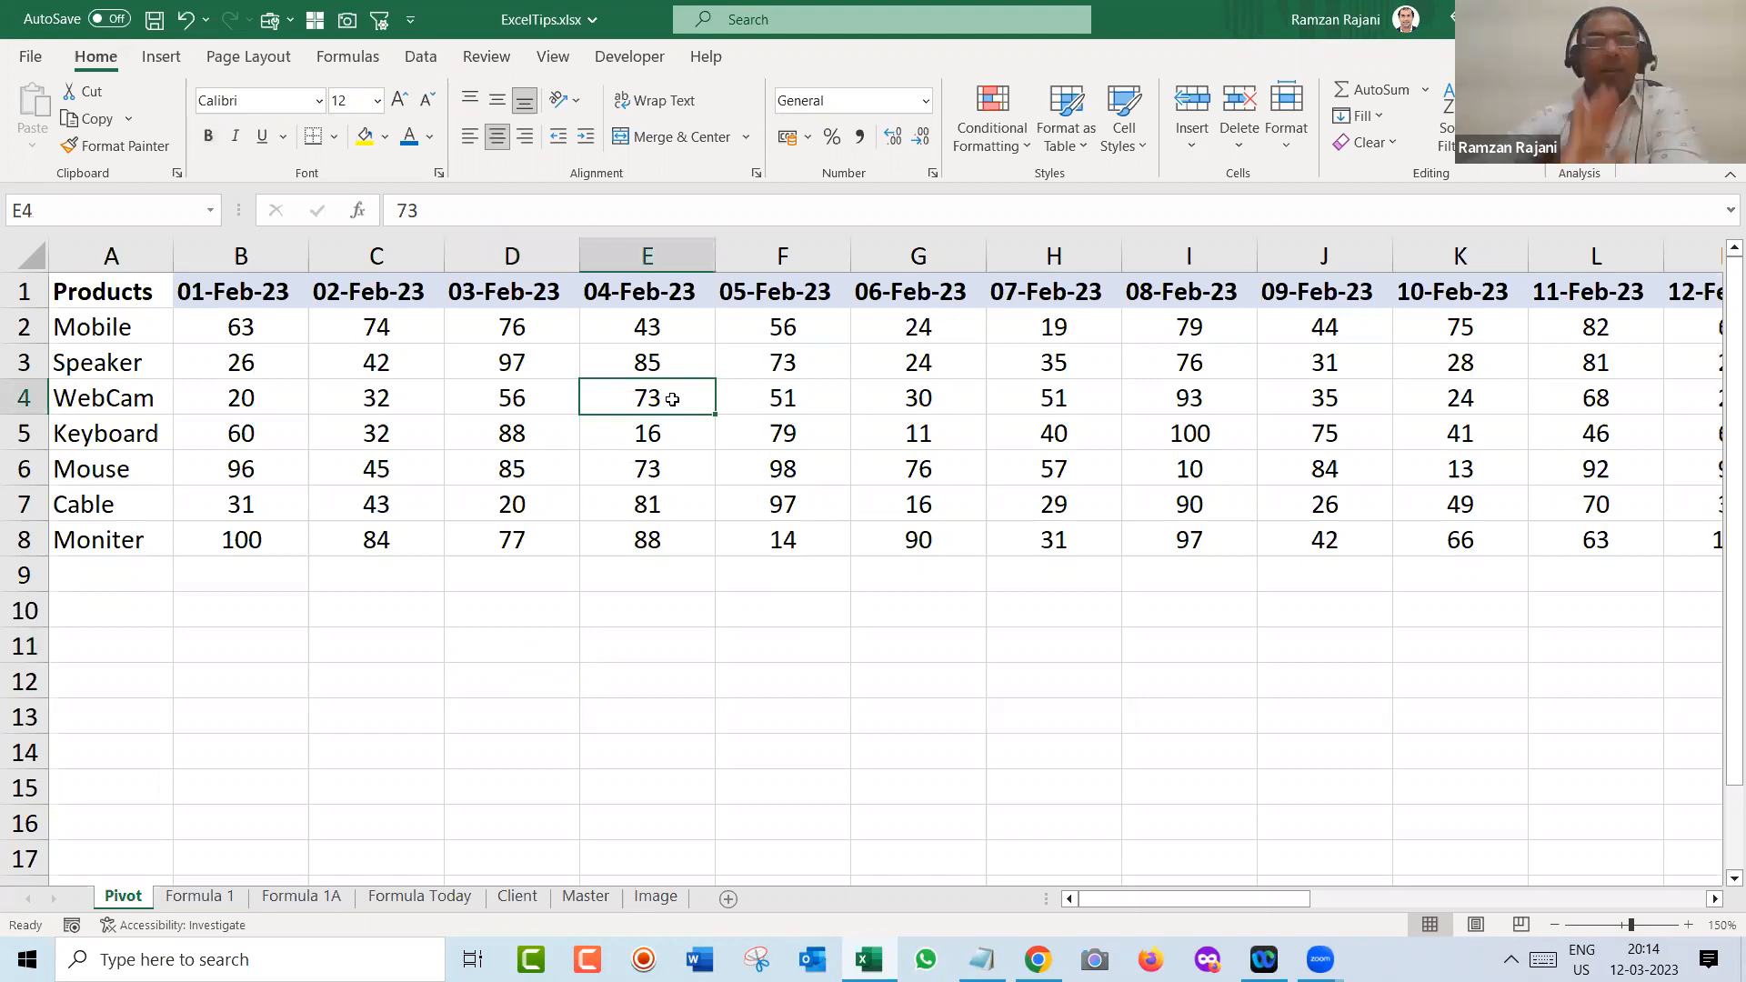
{"action": "left_click", "coordinate": [787, 602]}
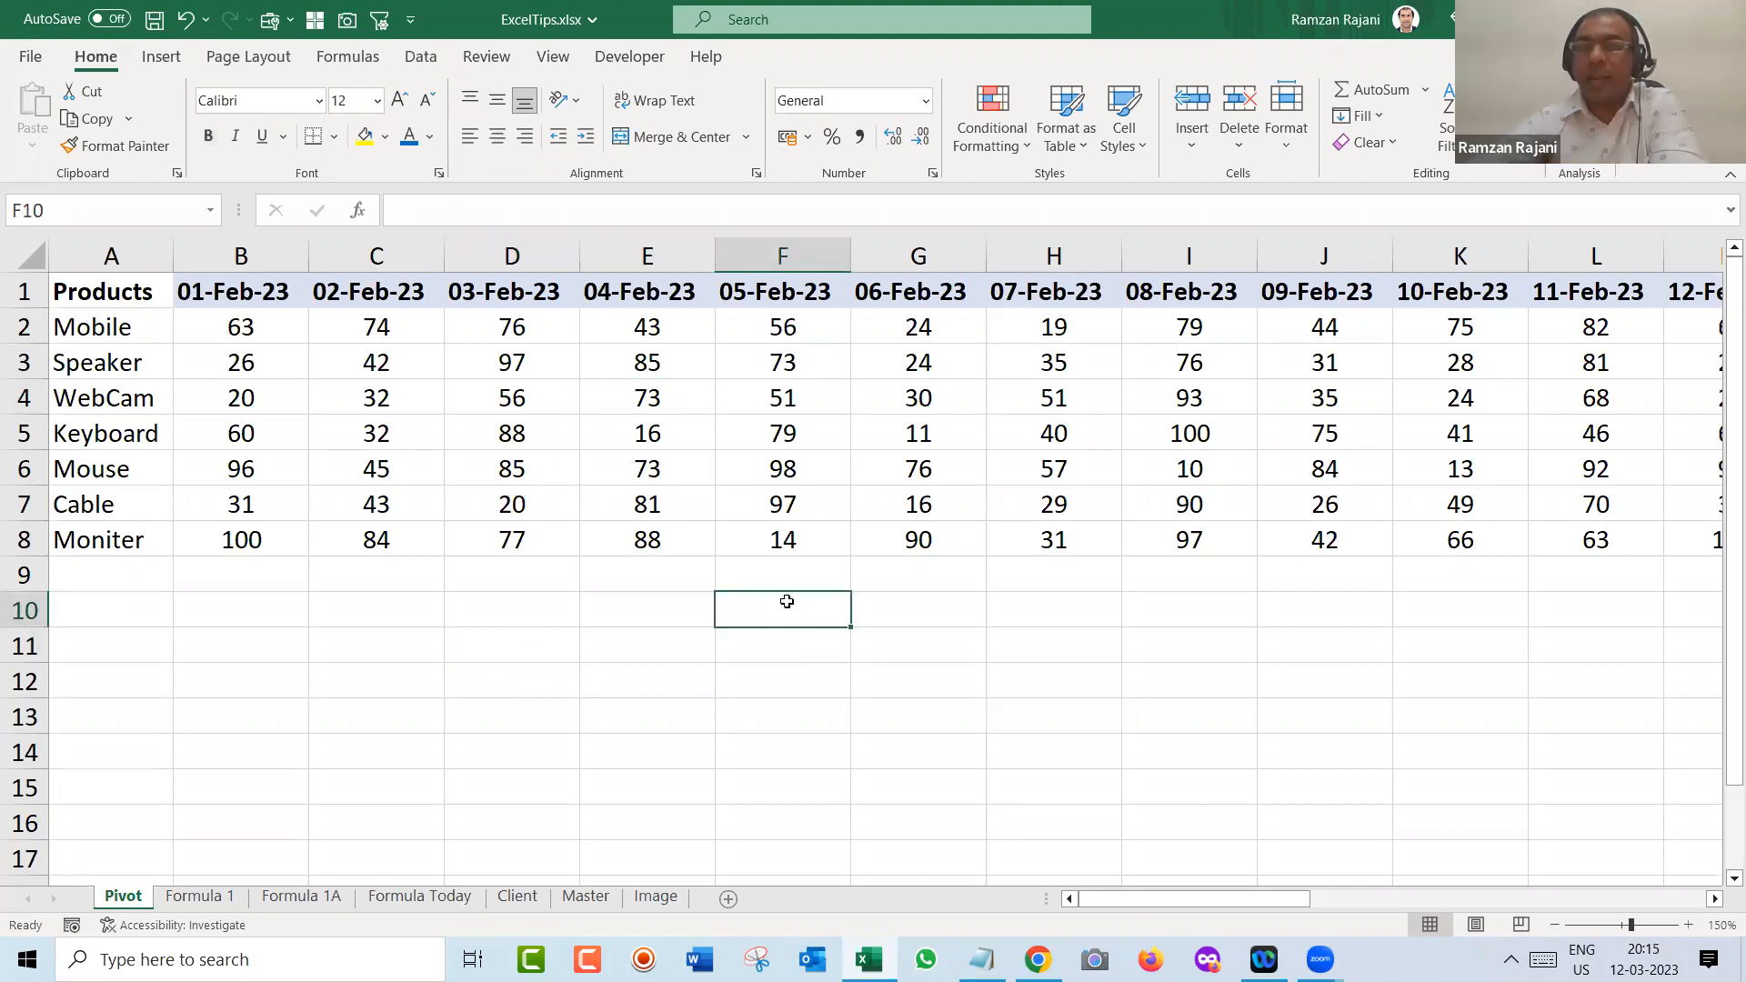
{"action": "left_click", "coordinate": [654, 403]}
{"action": "key", "text": "ctrl+a"}
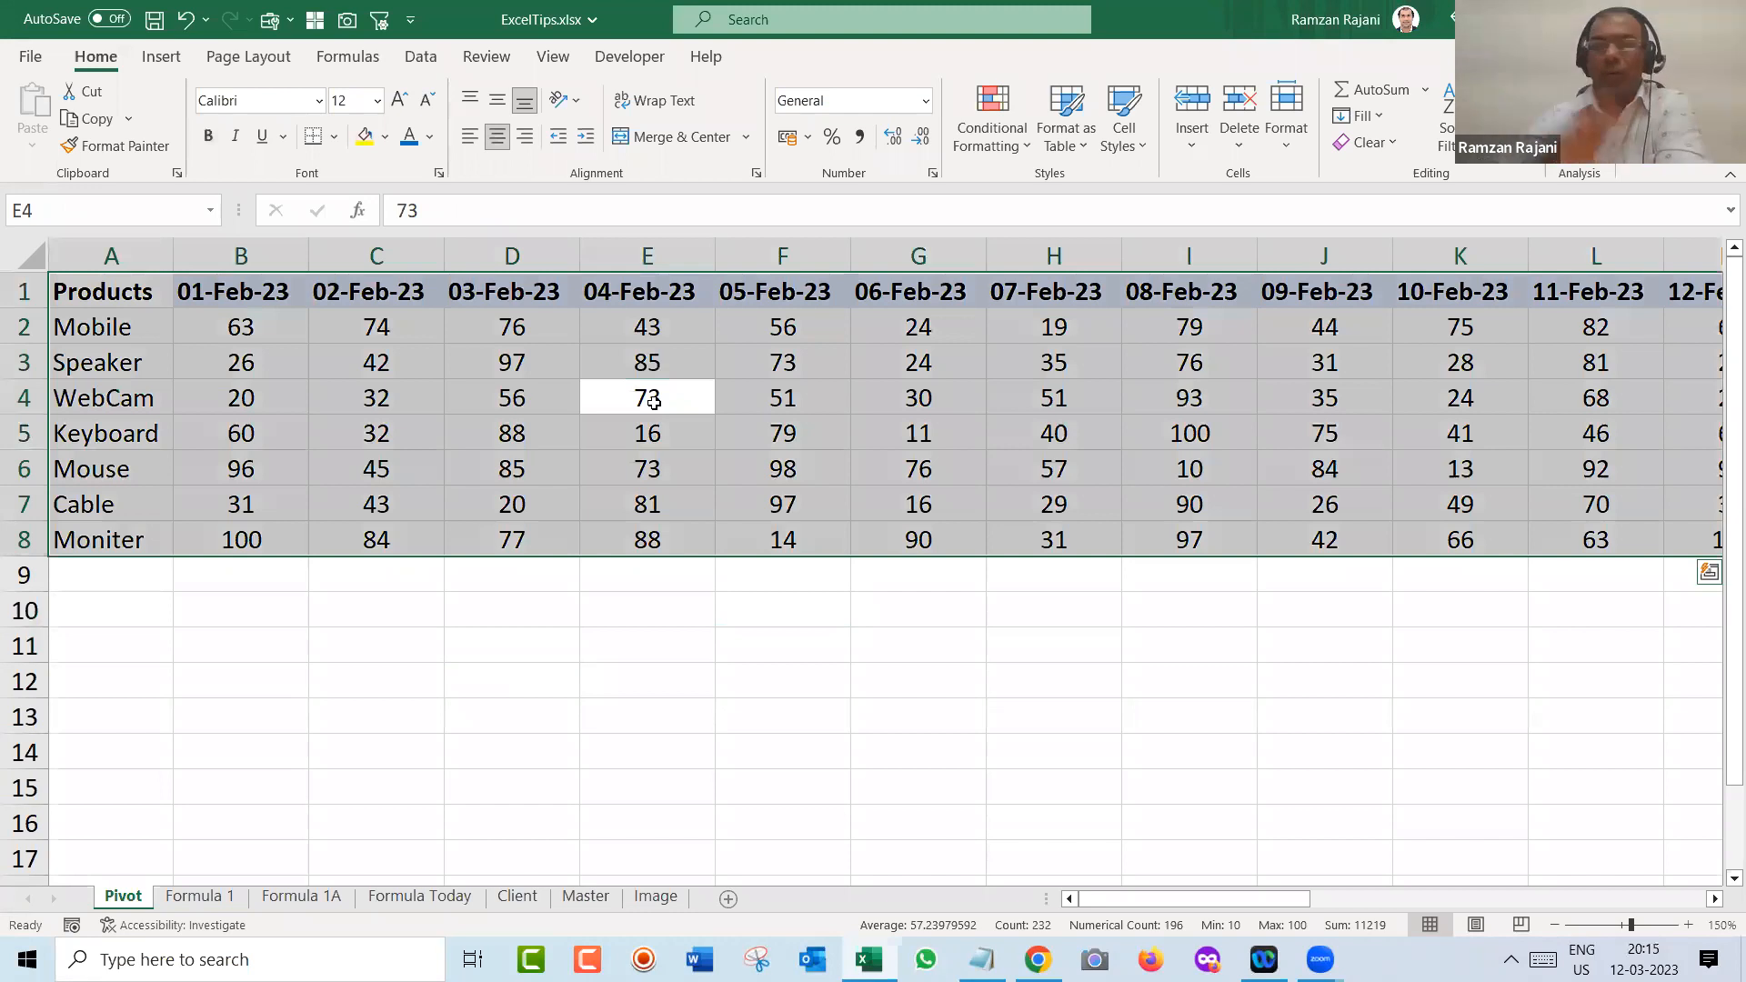
{"action": "left_click", "coordinate": [772, 389]}
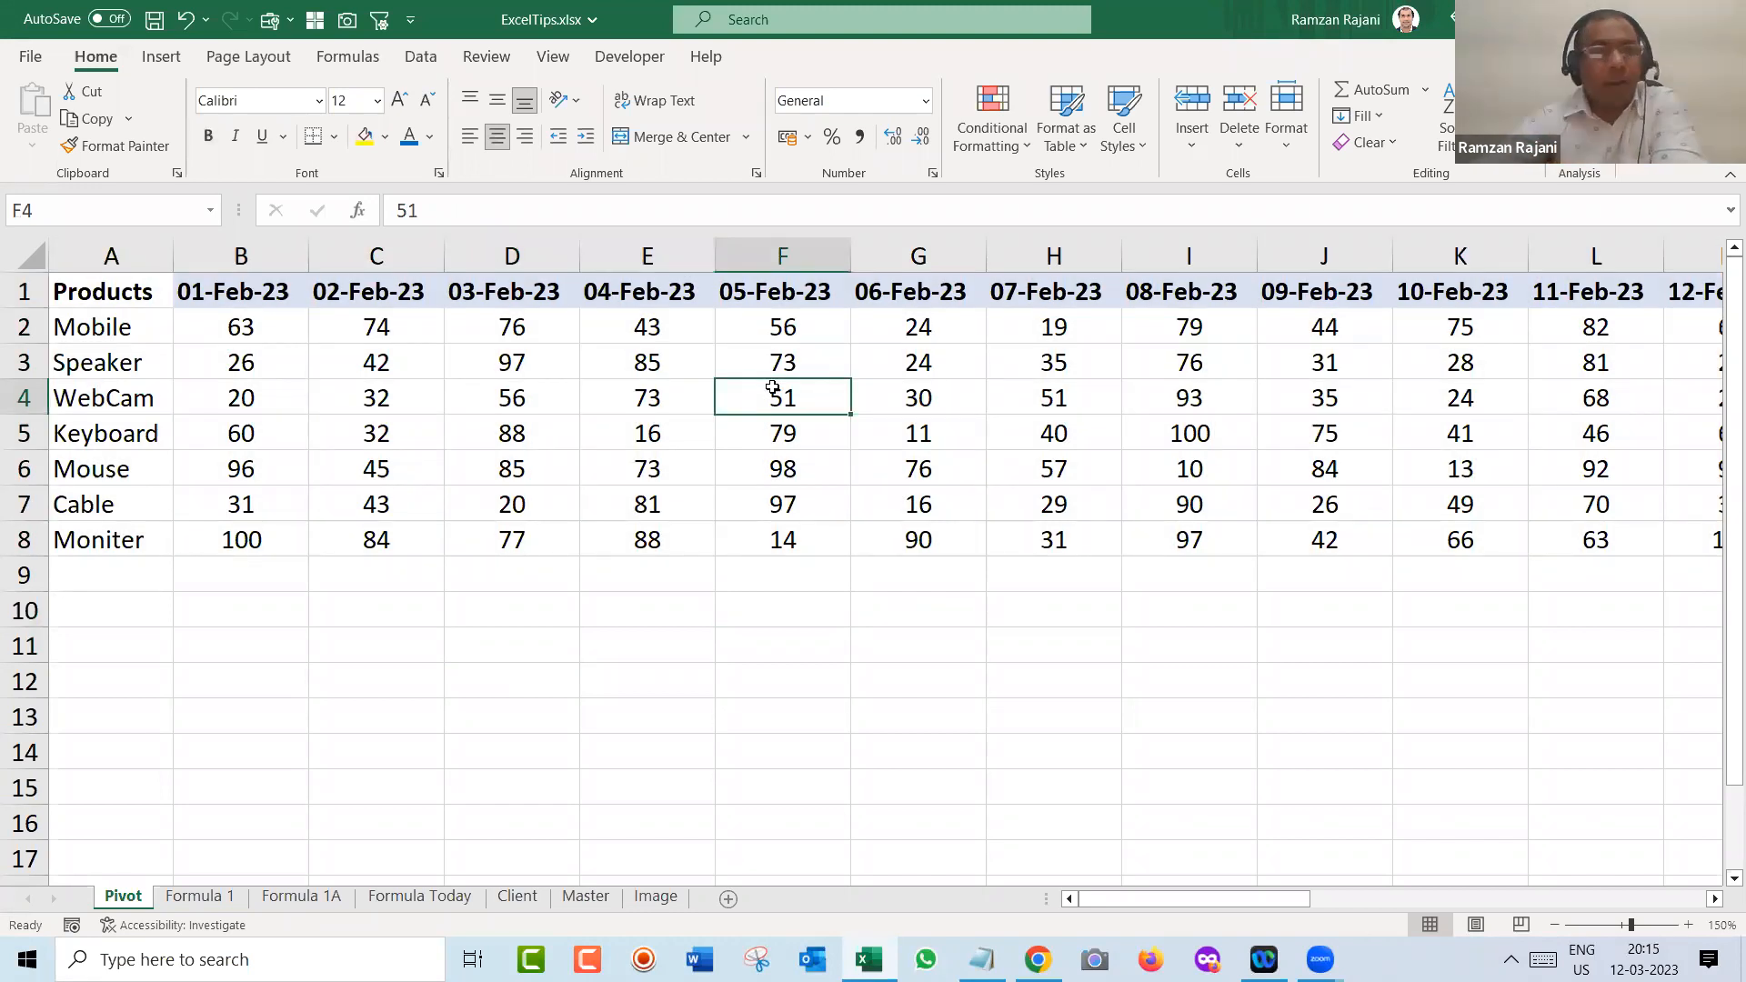
- Write the note "Get & Transform Data == PowerQuery" in cell E11 and clear it again
{"action": "left_click", "coordinate": [431, 61]}
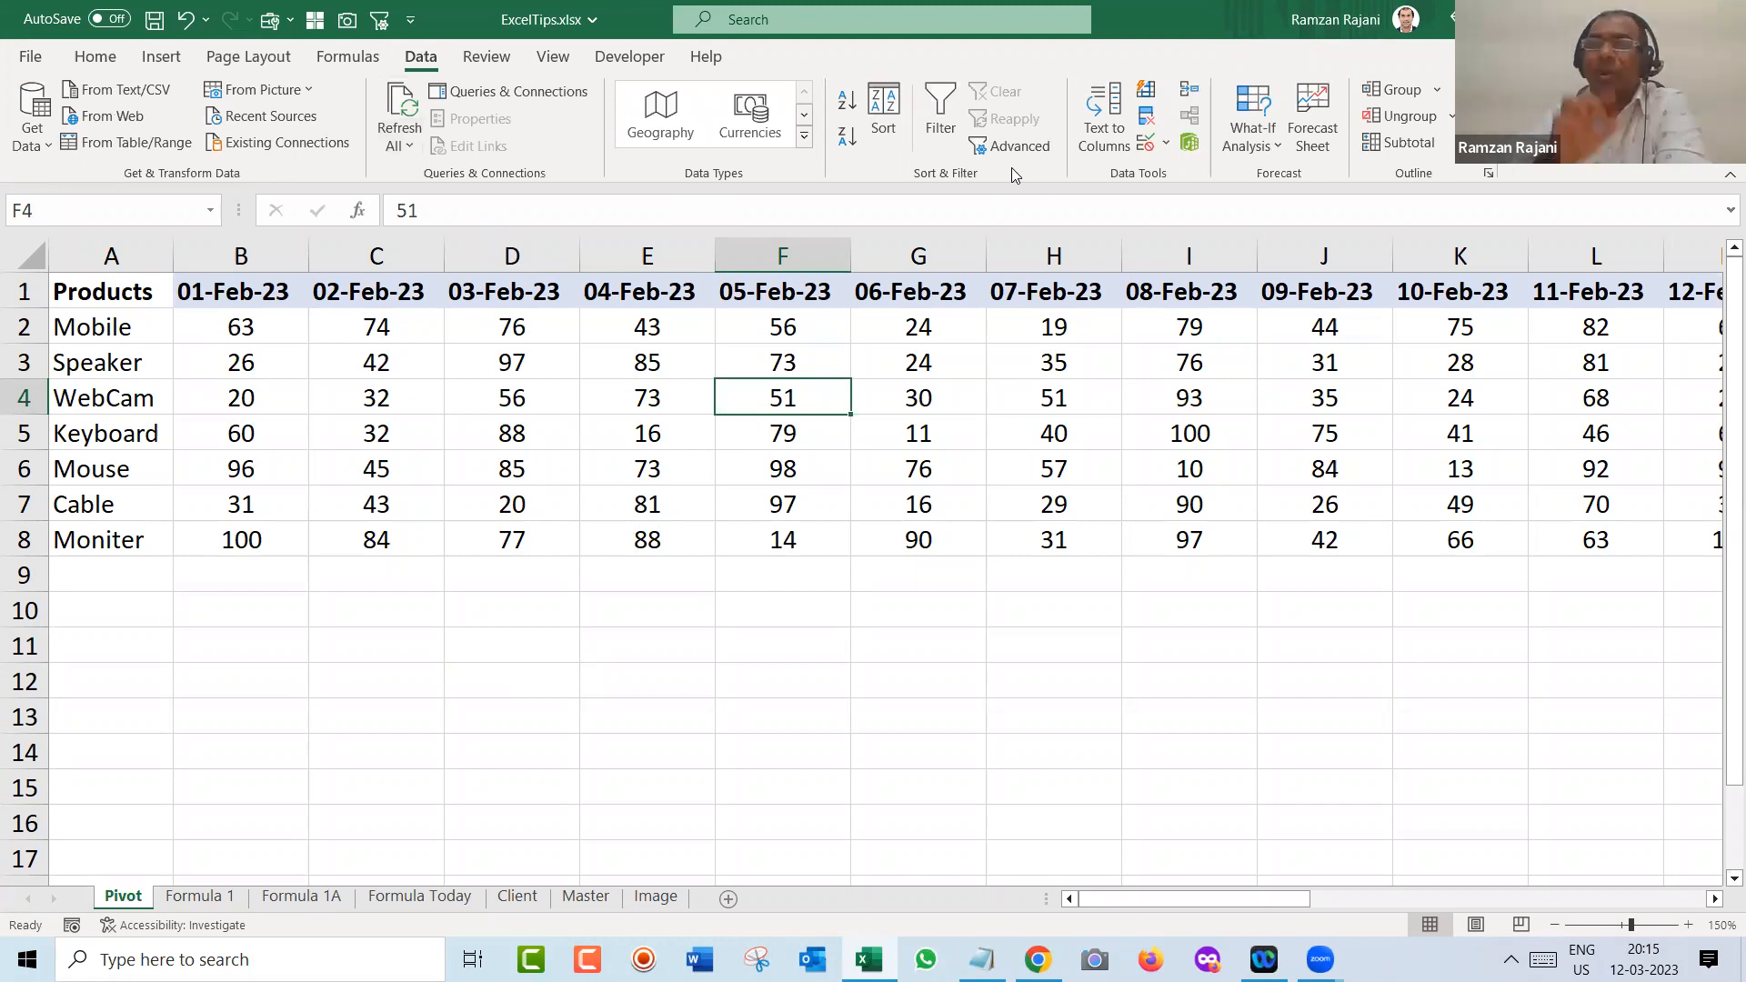
{"action": "left_click", "coordinate": [645, 640]}
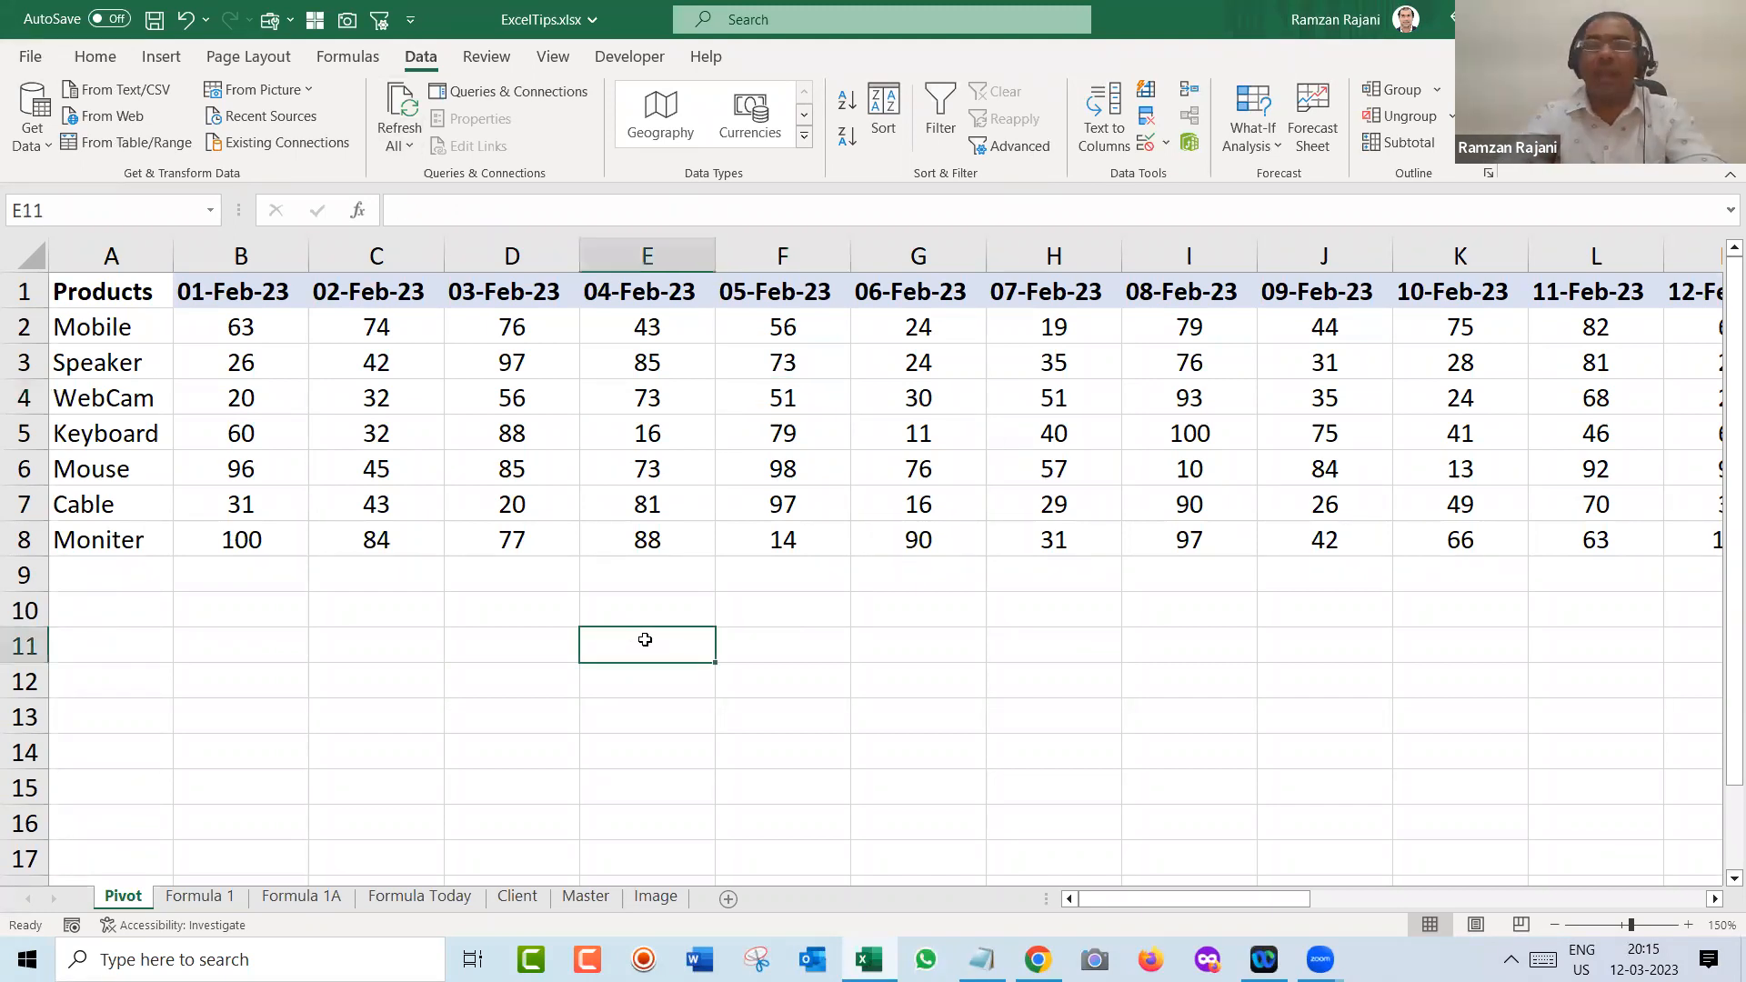
{"action": "type", "text": "Get & Transform Data == PowerQuery"}
{"action": "key", "text": "Return"}
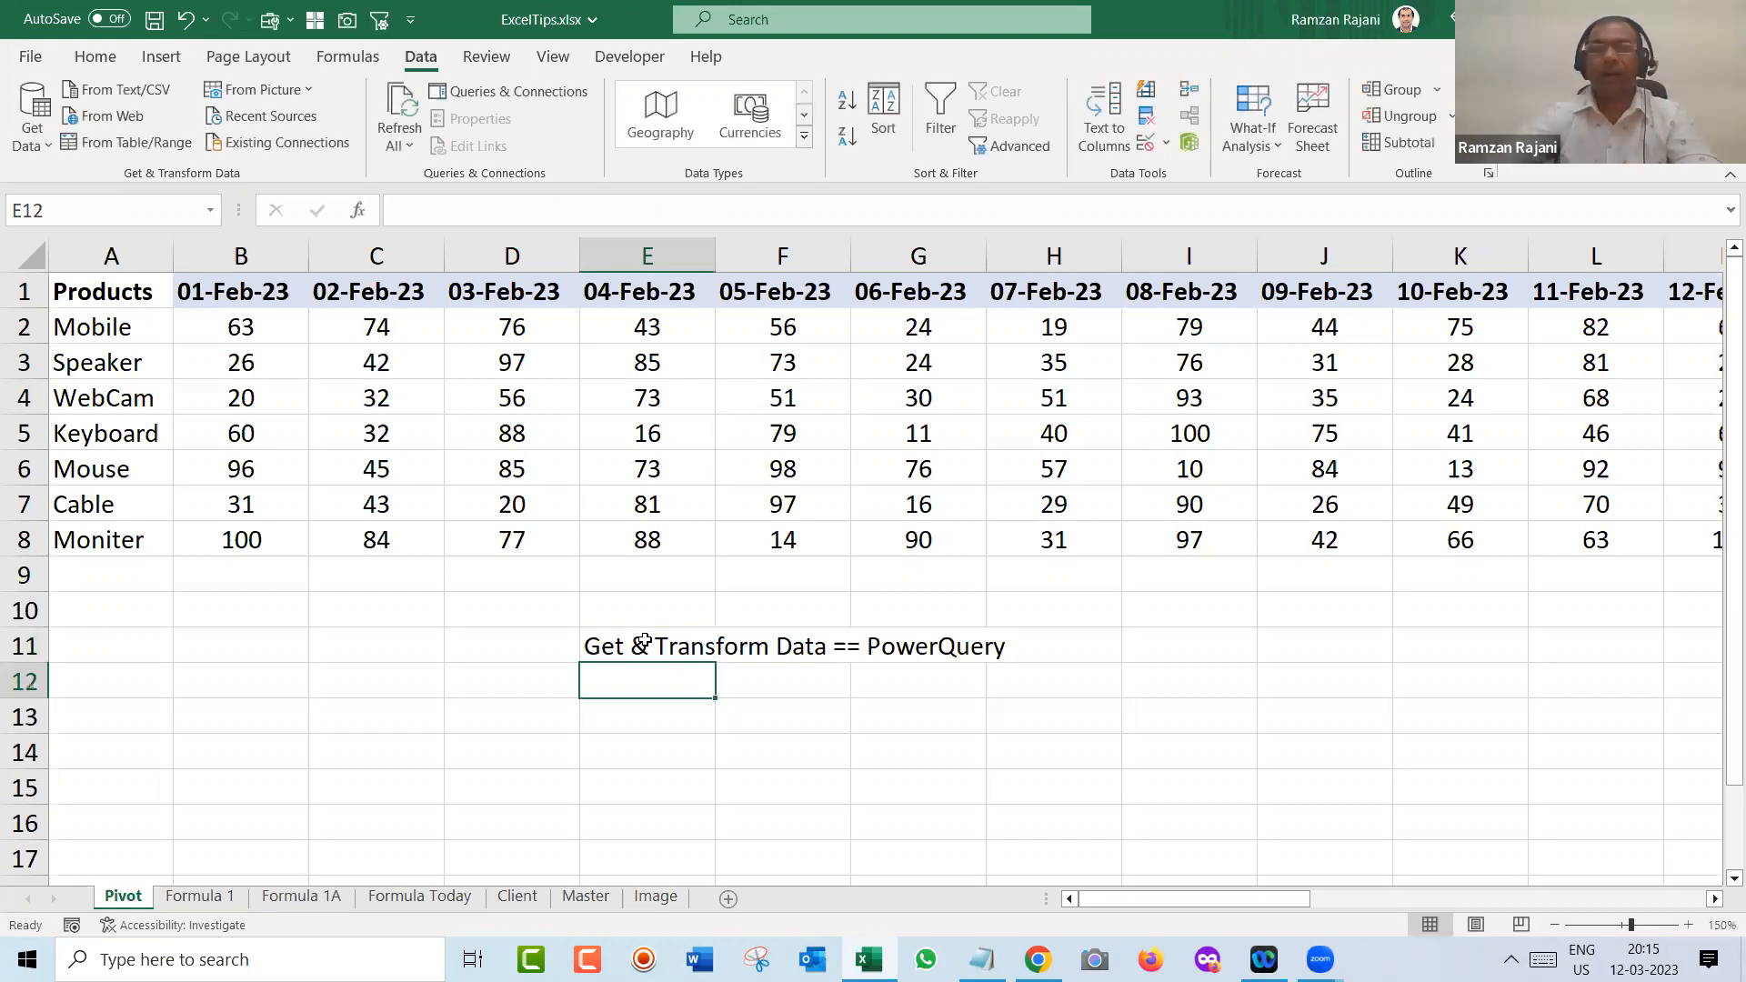
{"action": "left_click", "coordinate": [643, 642]}
{"action": "key", "text": "Delete"}
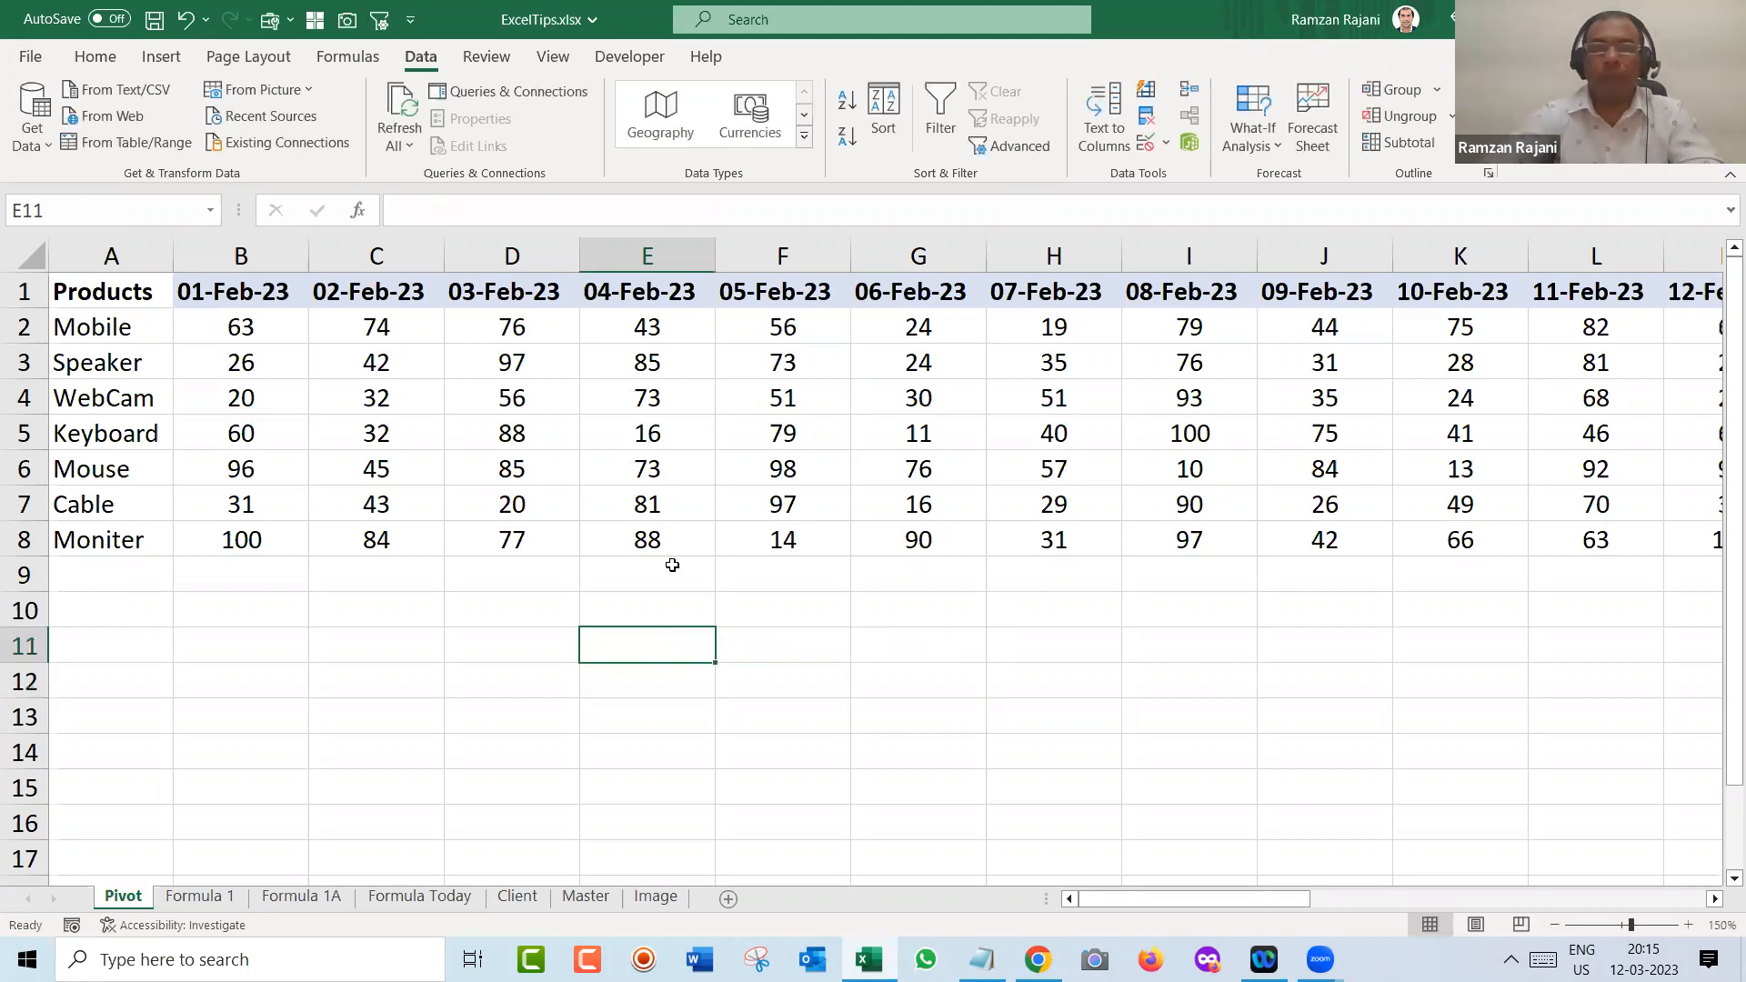
- Load the product sales range A1:AC8 into the Power Query Editor as a table with headers
{"action": "left_click", "coordinate": [668, 420]}
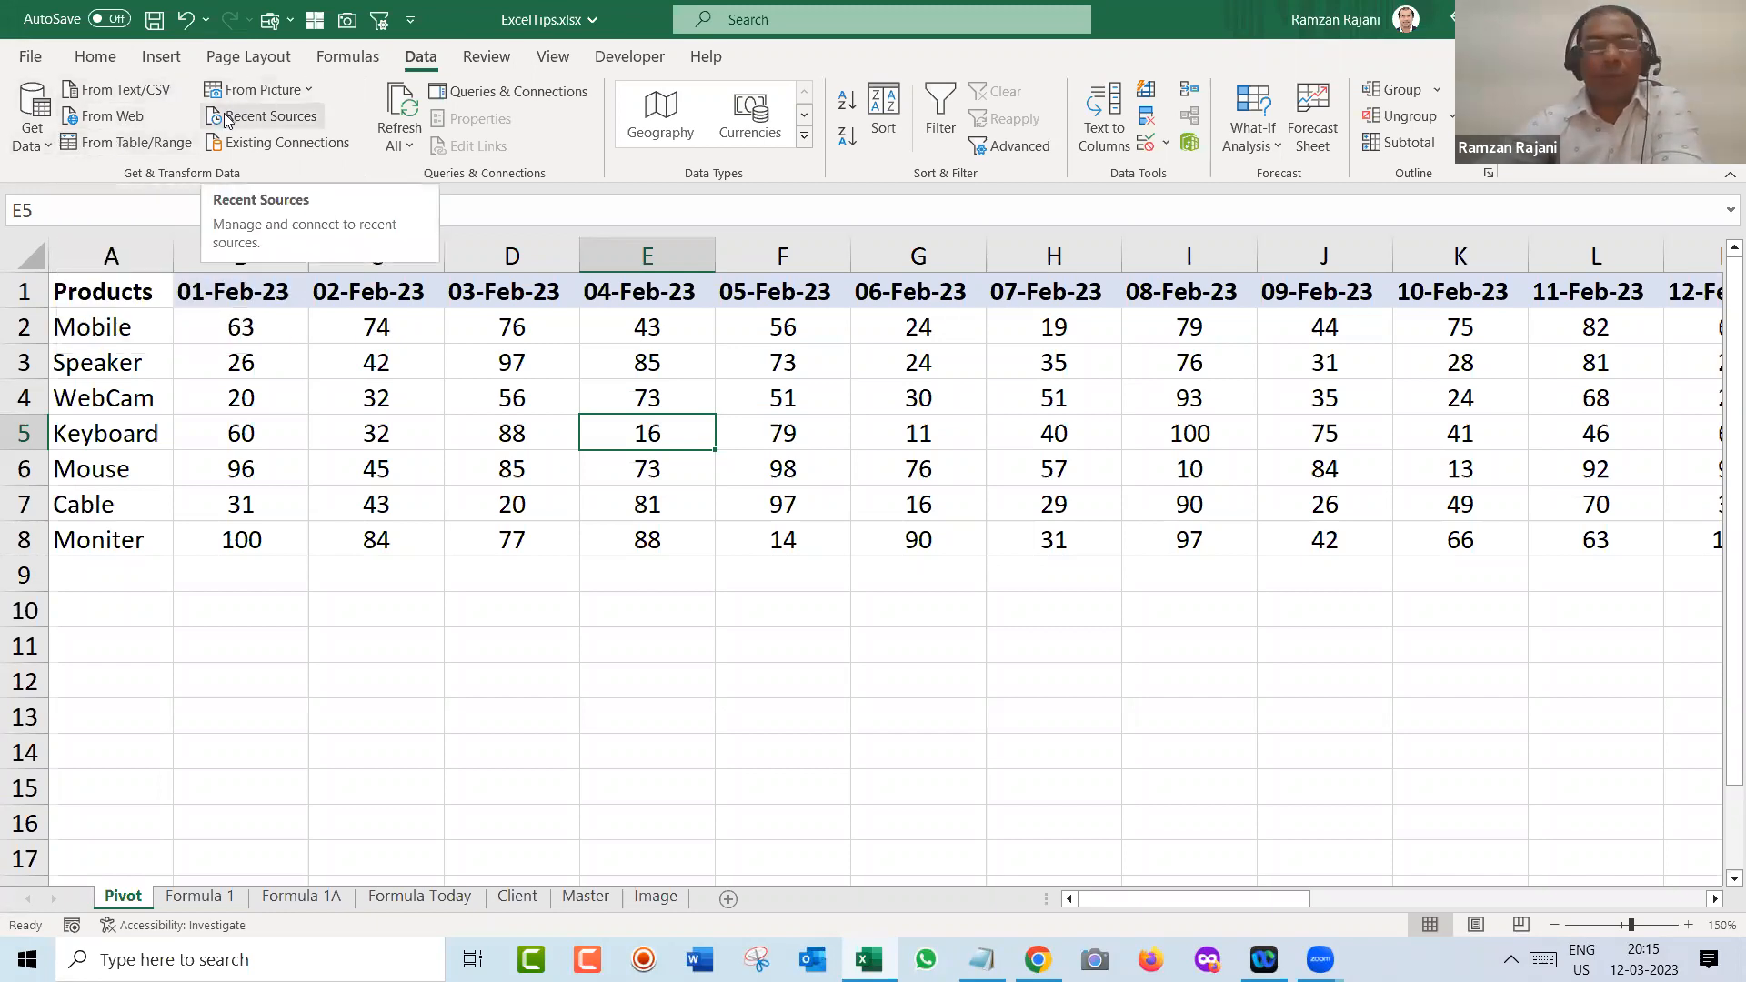
{"action": "left_click", "coordinate": [132, 146]}
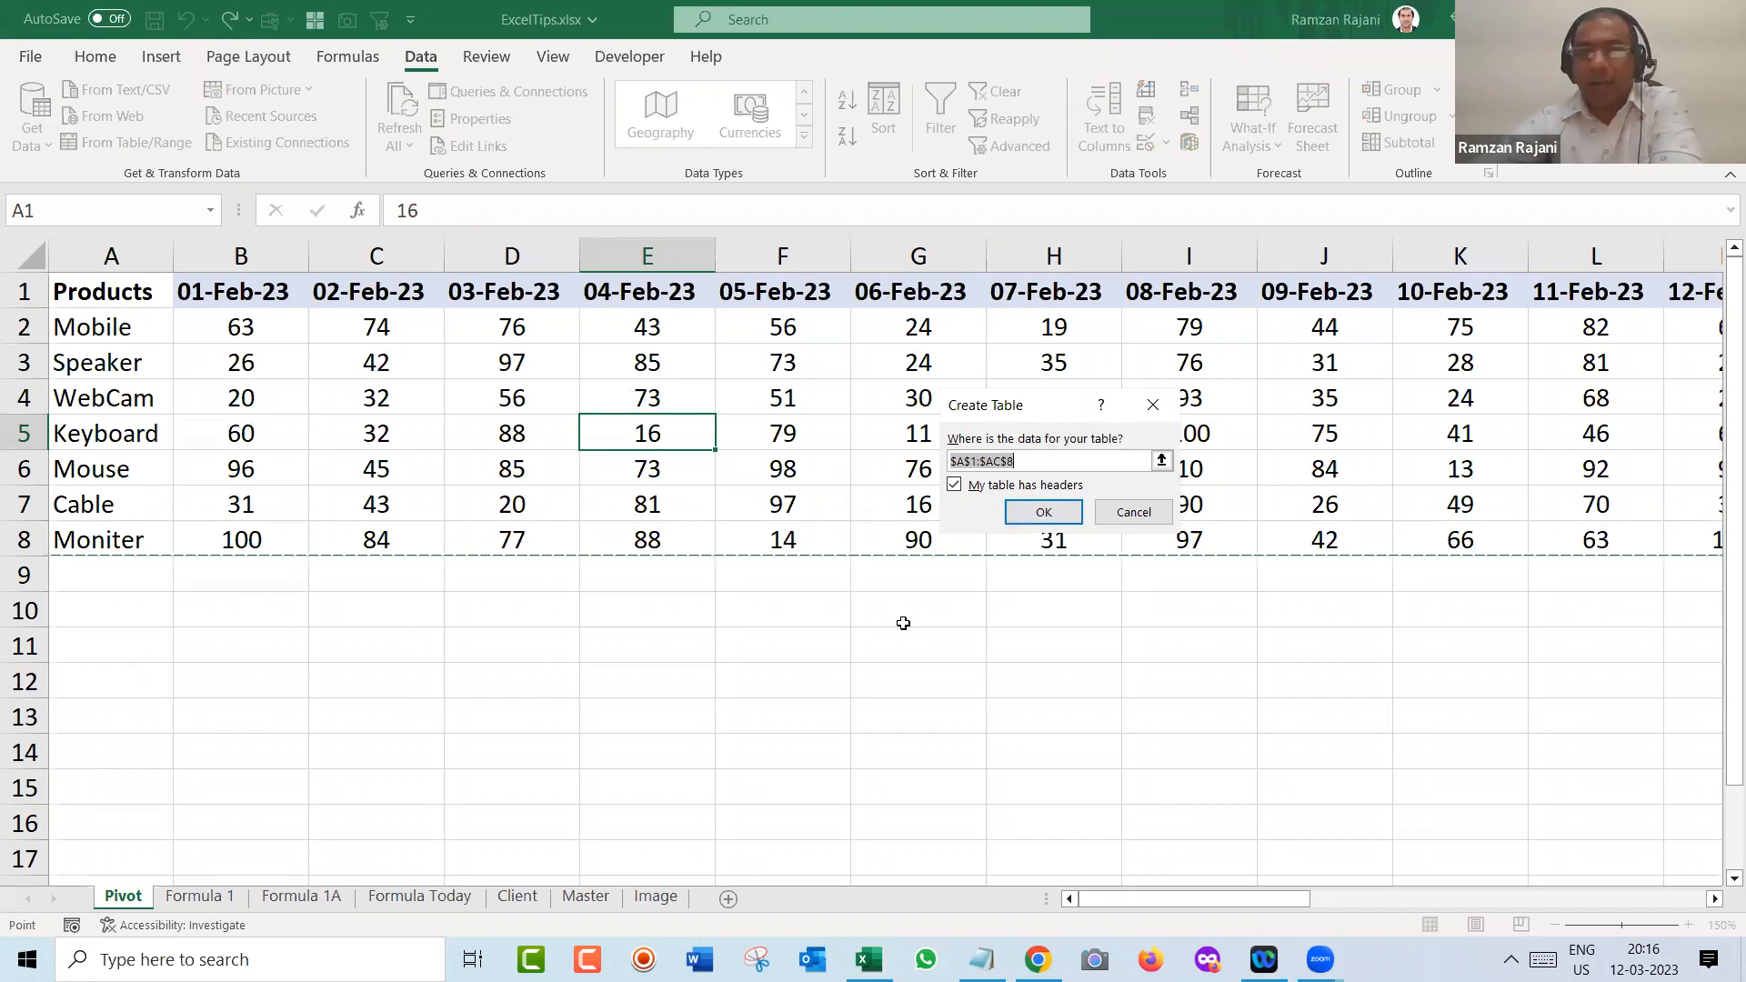
{"action": "left_click", "coordinate": [1045, 515]}
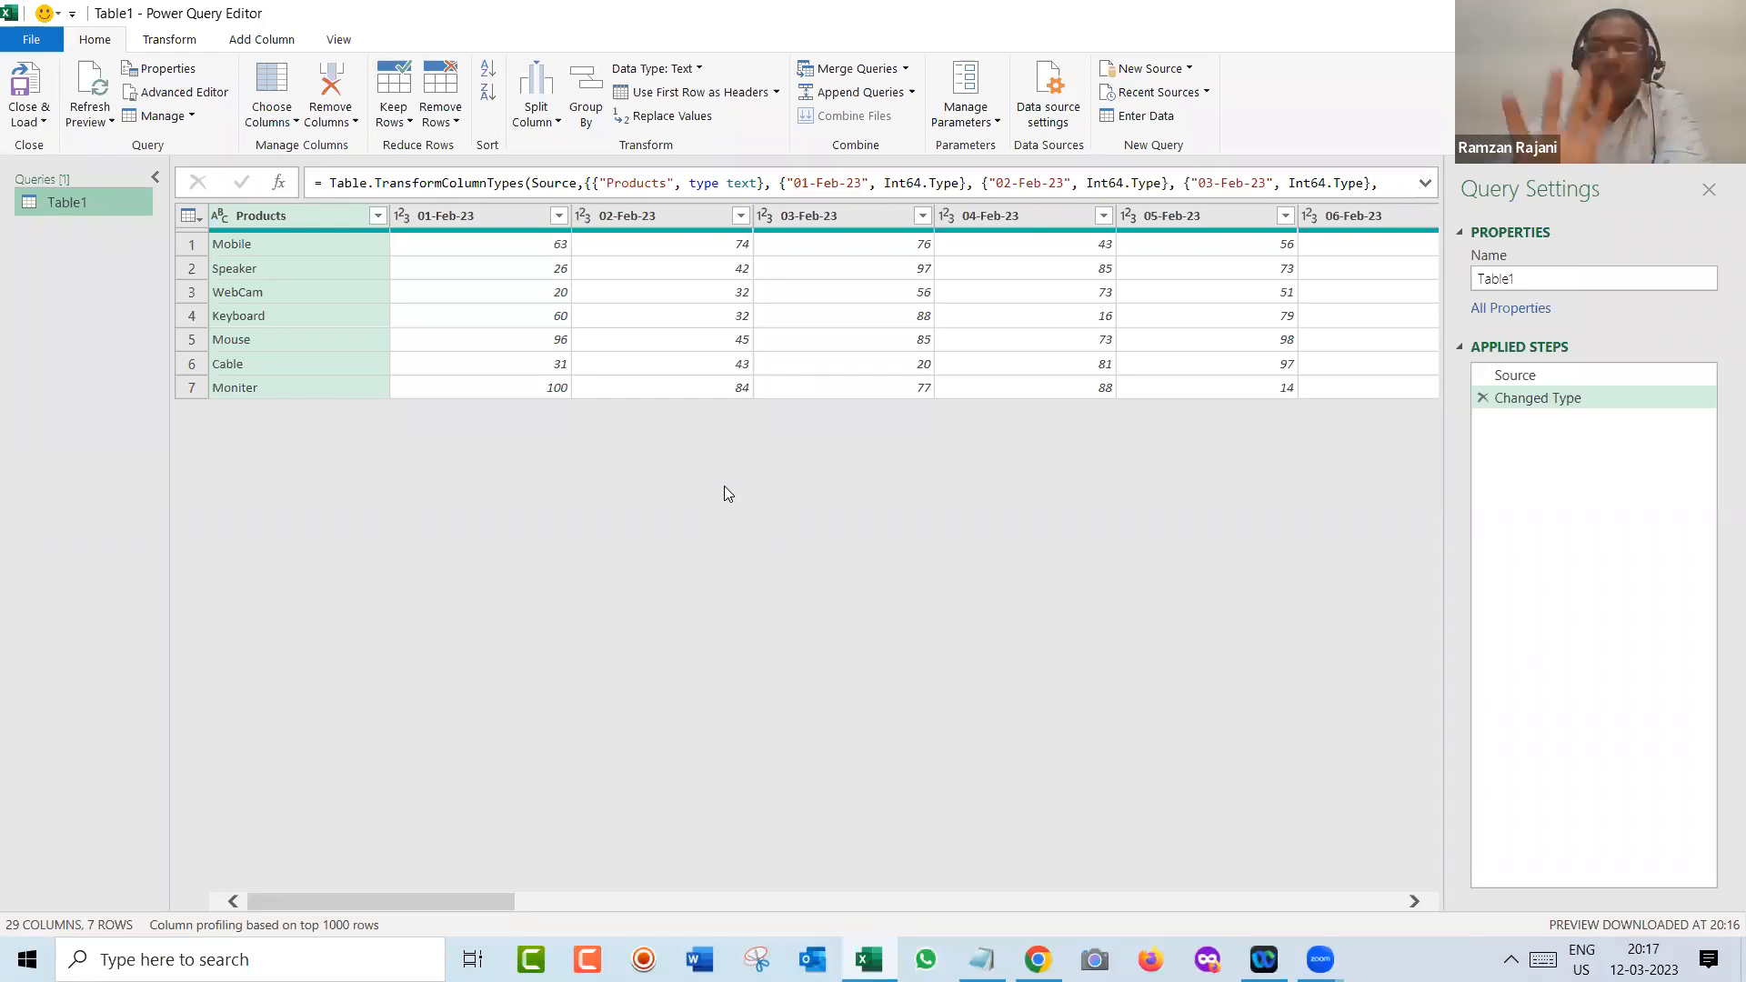
- Unpivot only the selected date columns from 01-Feb-23 through 28-Feb-23 in the Table1 query
{"action": "left_click", "coordinate": [463, 216]}
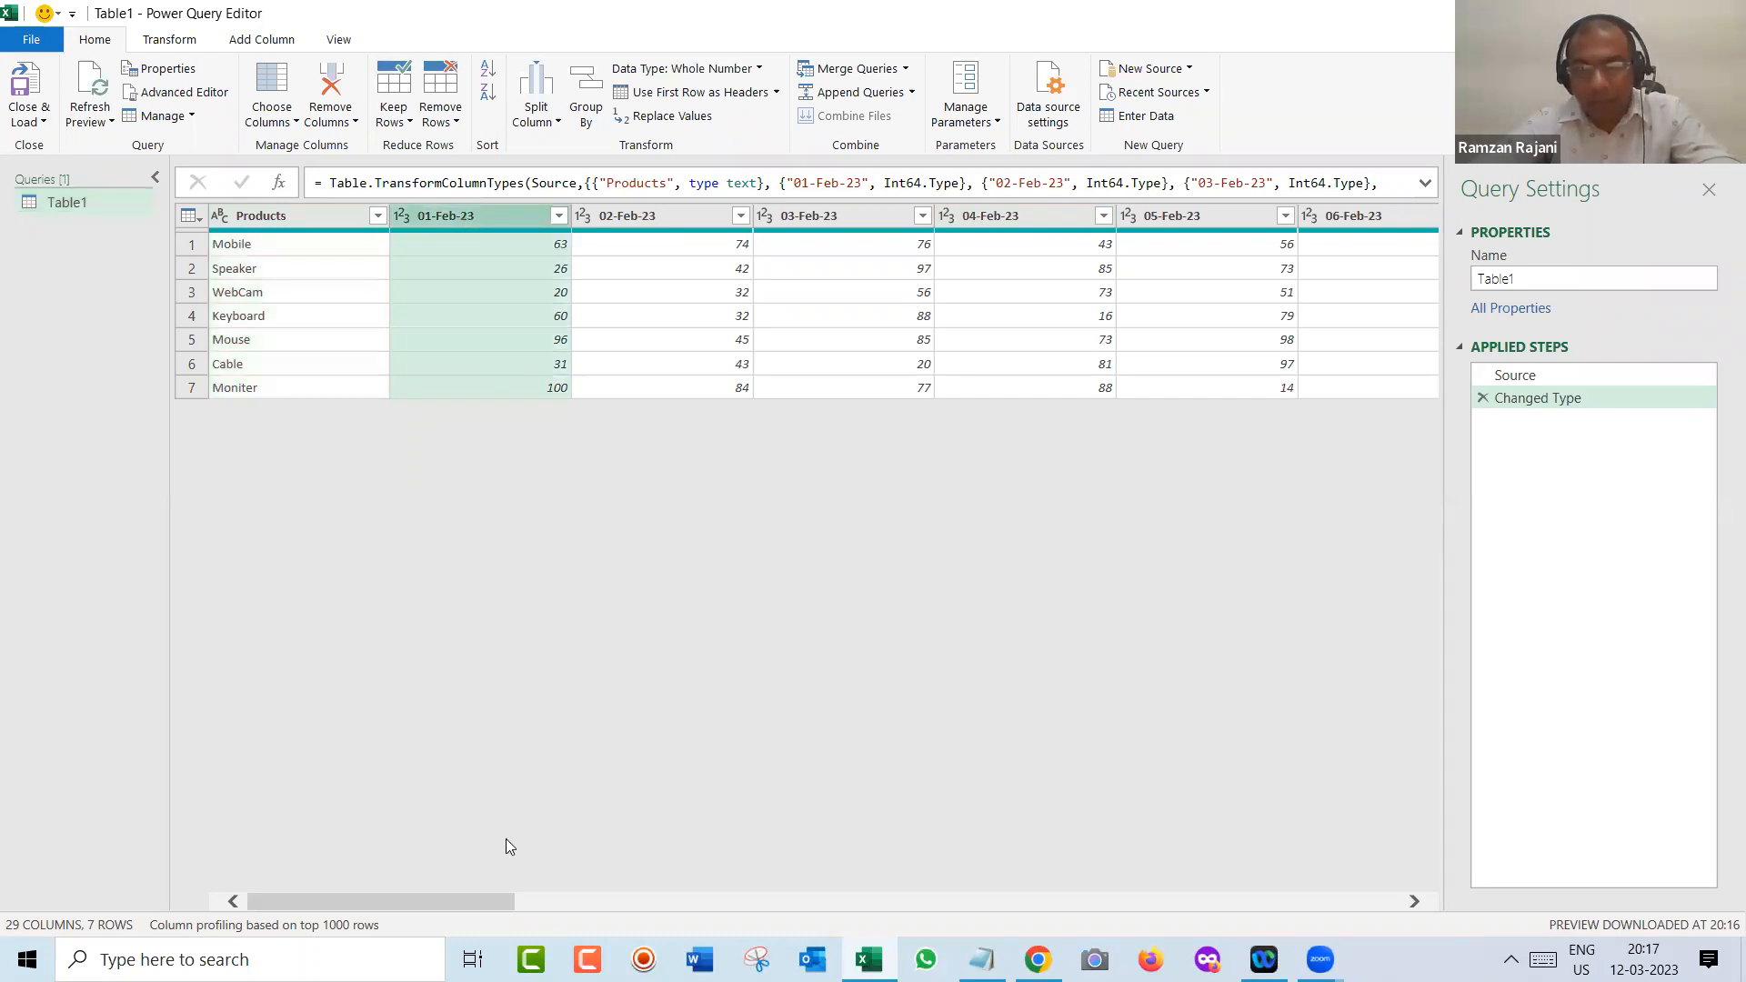
{"action": "left_click_drag", "start_coordinate": [375, 902], "coordinate": [1384, 867]}
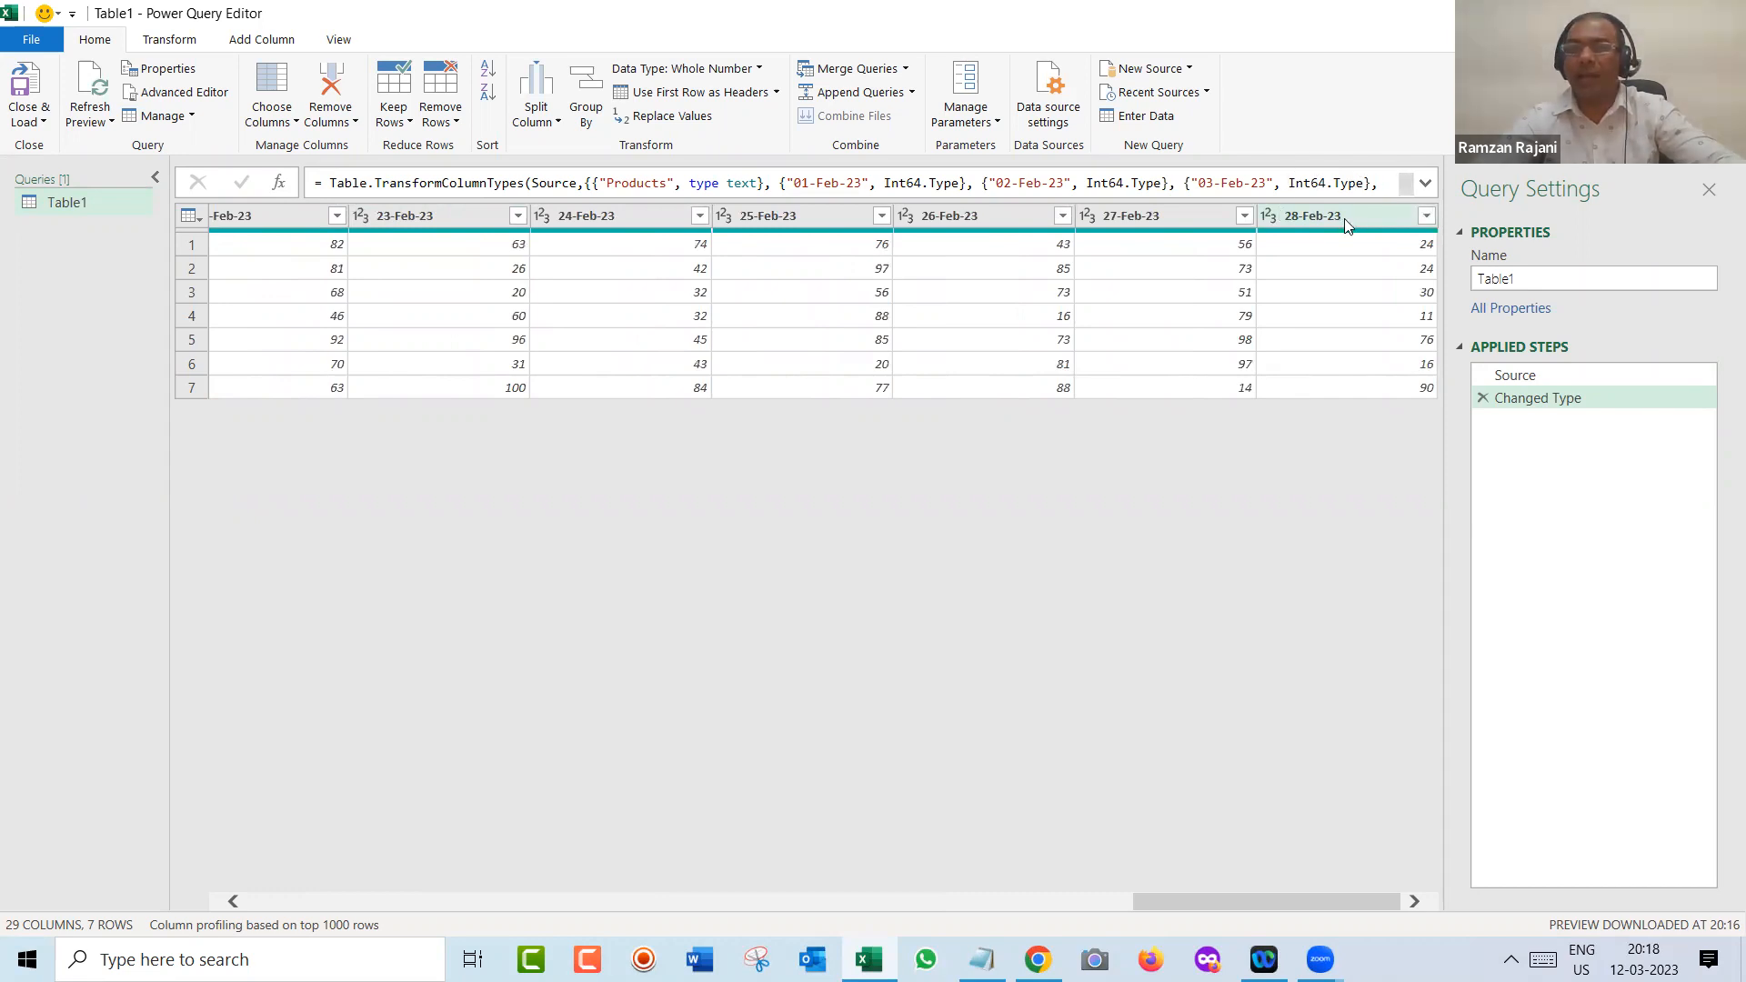
{"action": "left_click", "coordinate": [1343, 217], "text": "shift"}
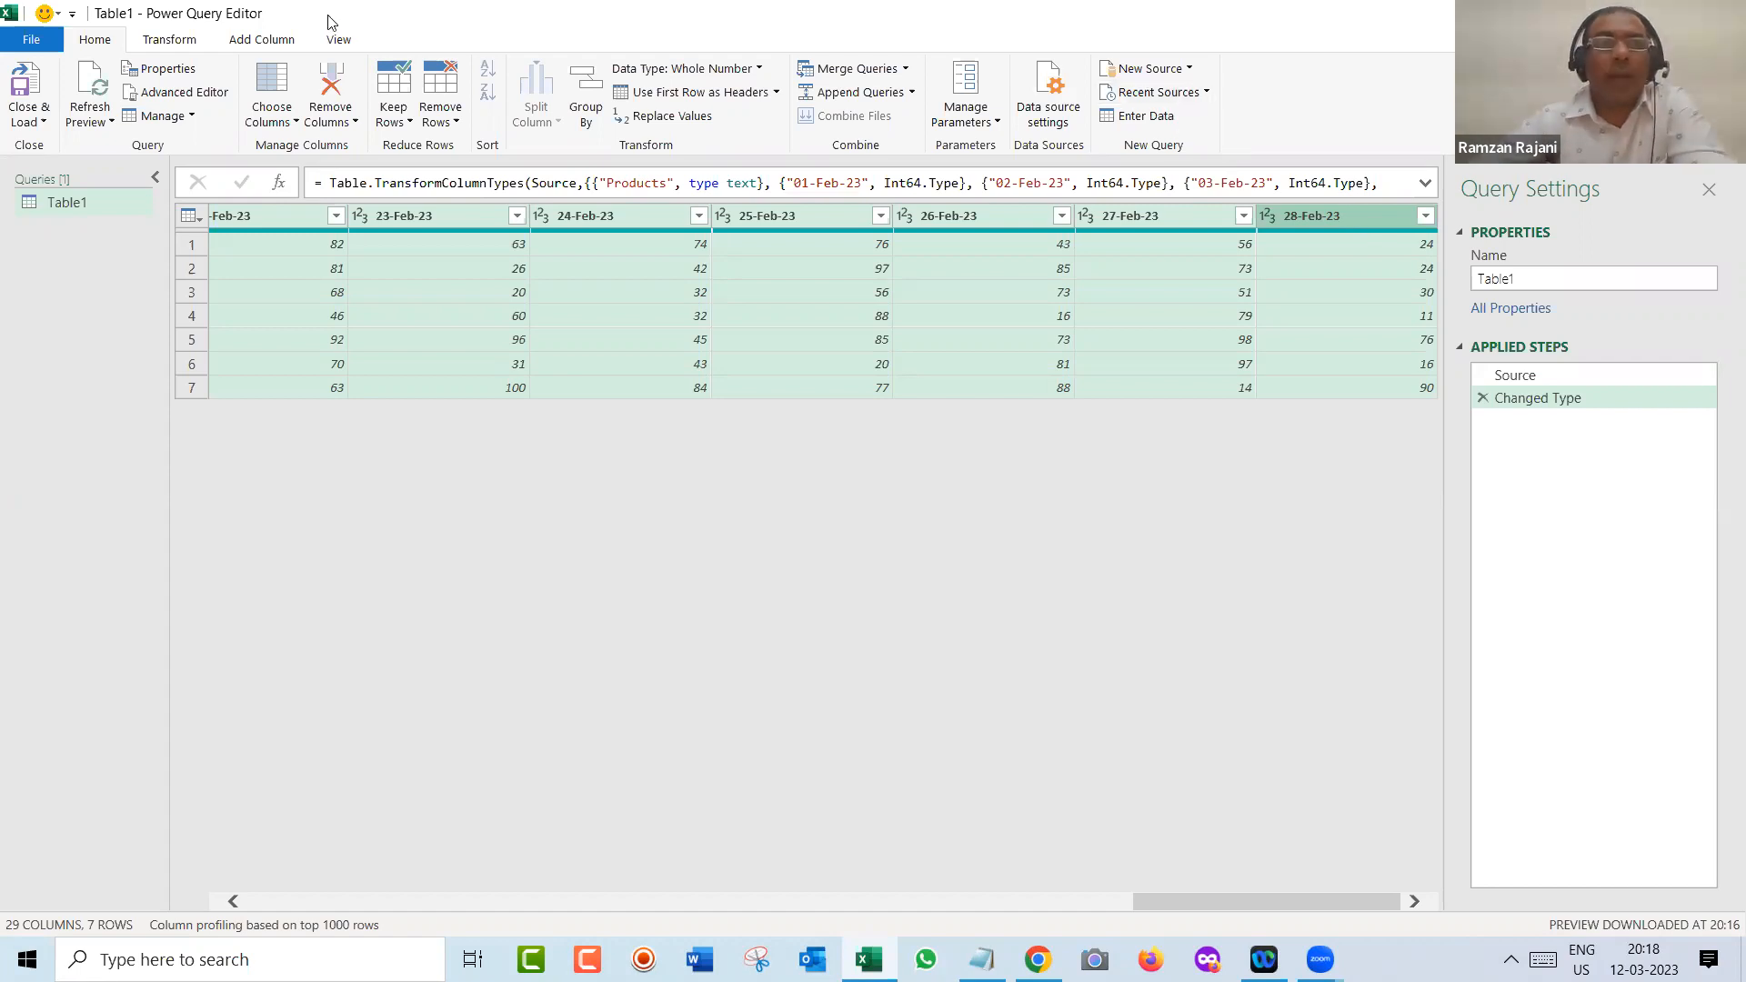
{"action": "left_click", "coordinate": [175, 48]}
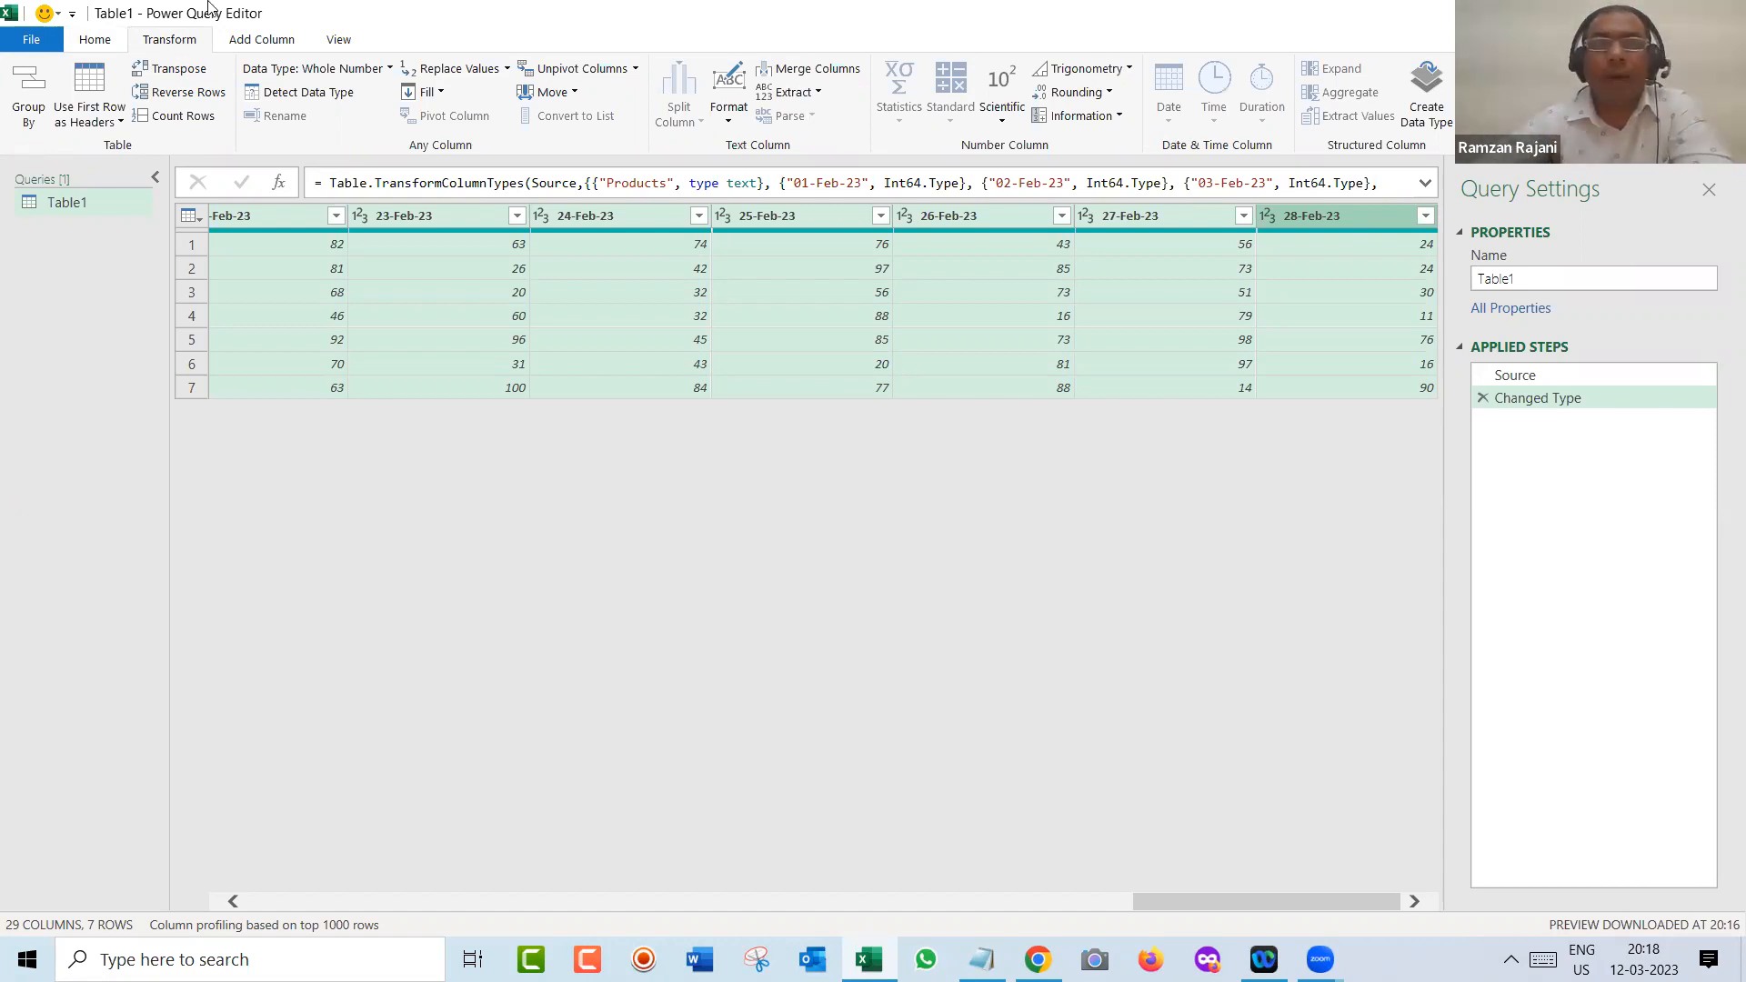
{"action": "left_click", "coordinate": [634, 71]}
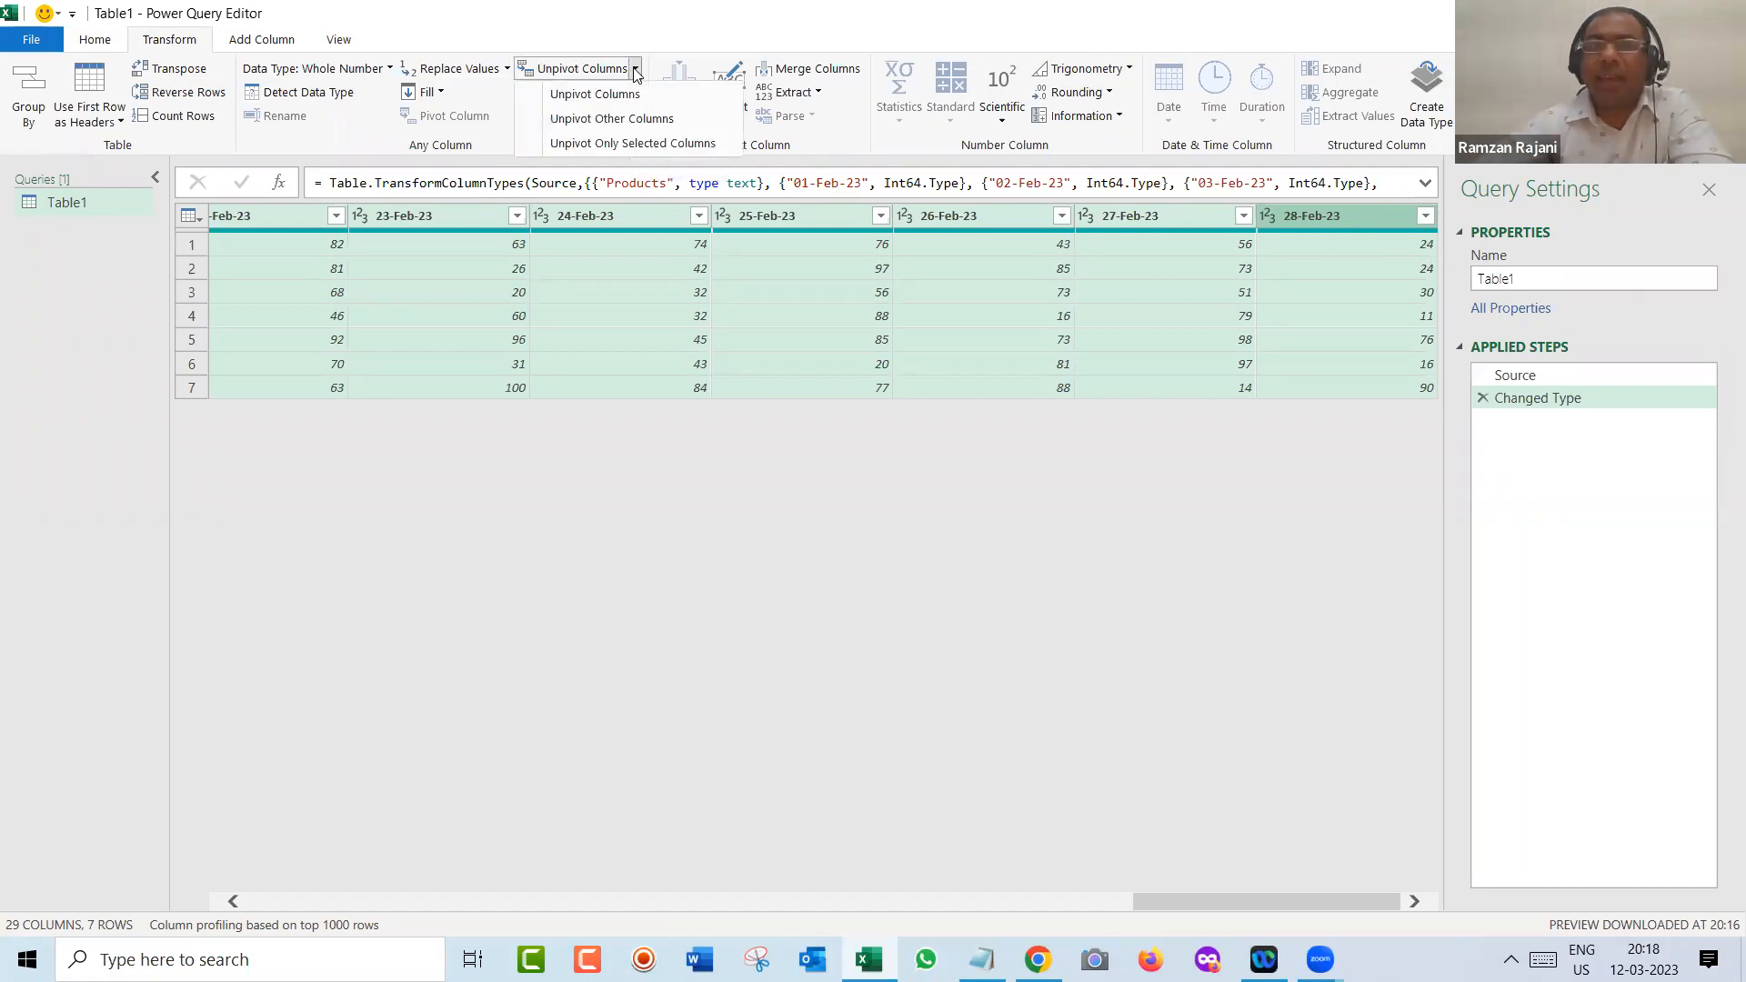
{"action": "left_click", "coordinate": [615, 144]}
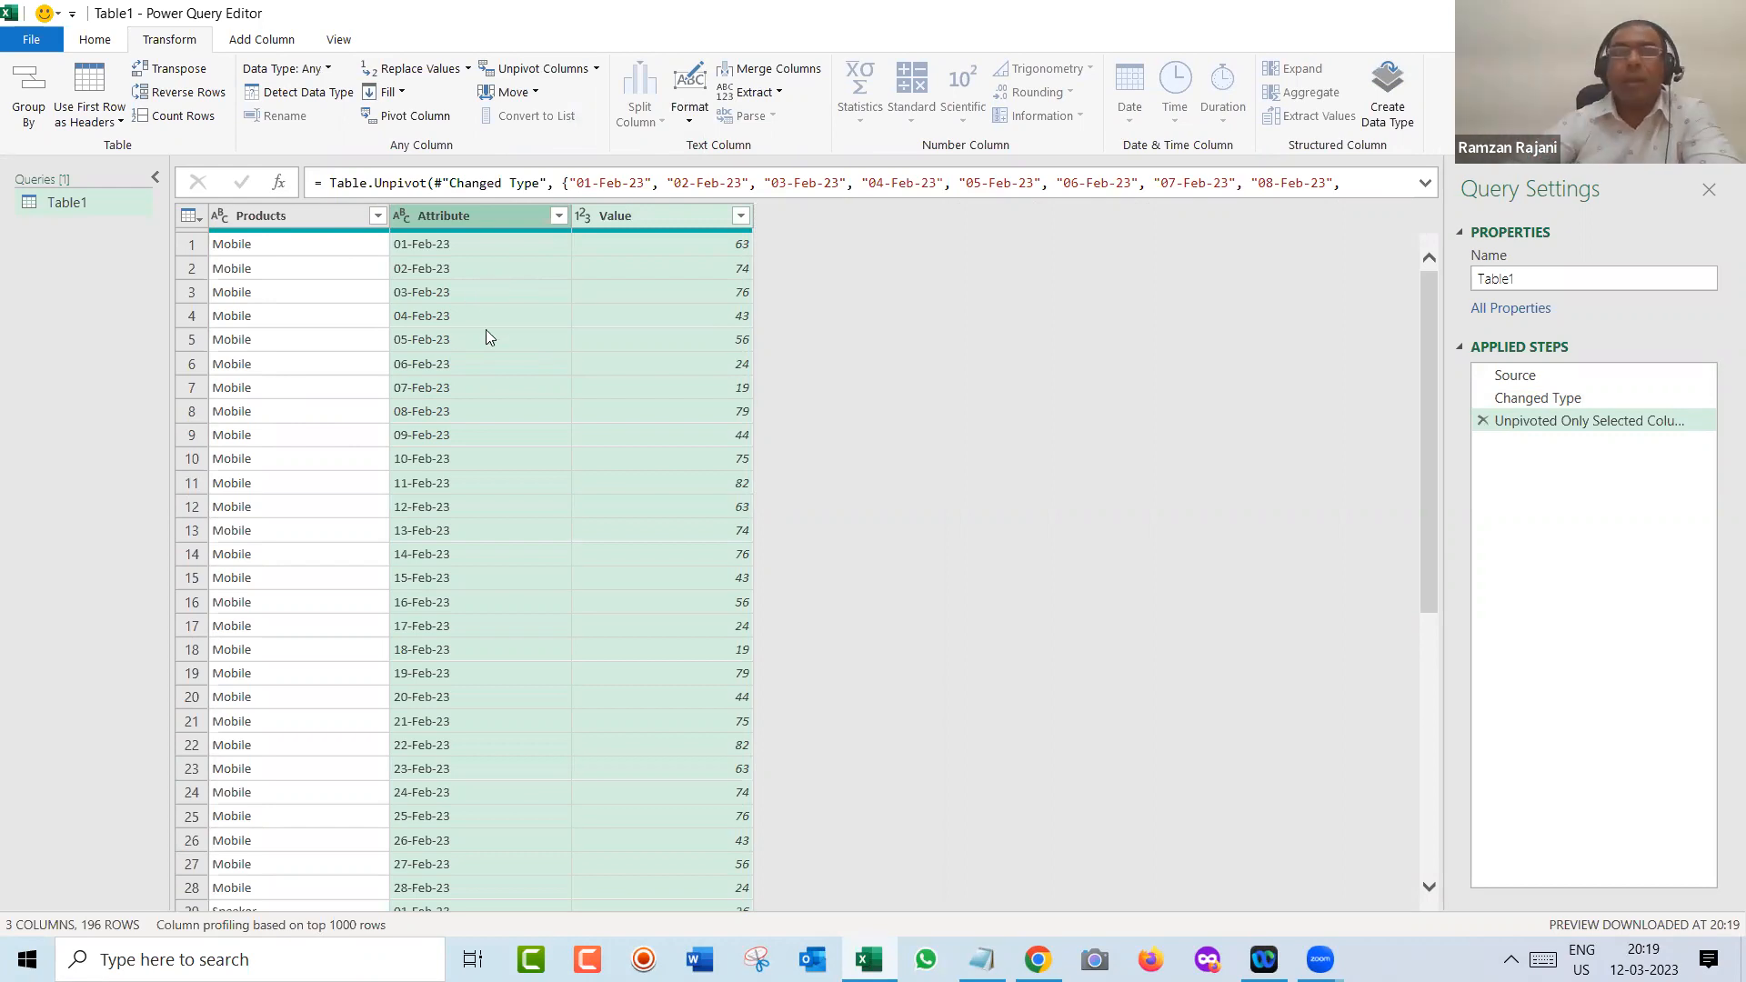
- Rename the Attribute column to Data and the Value column to Amount in the Table1 query
{"action": "left_click", "coordinate": [470, 219]}
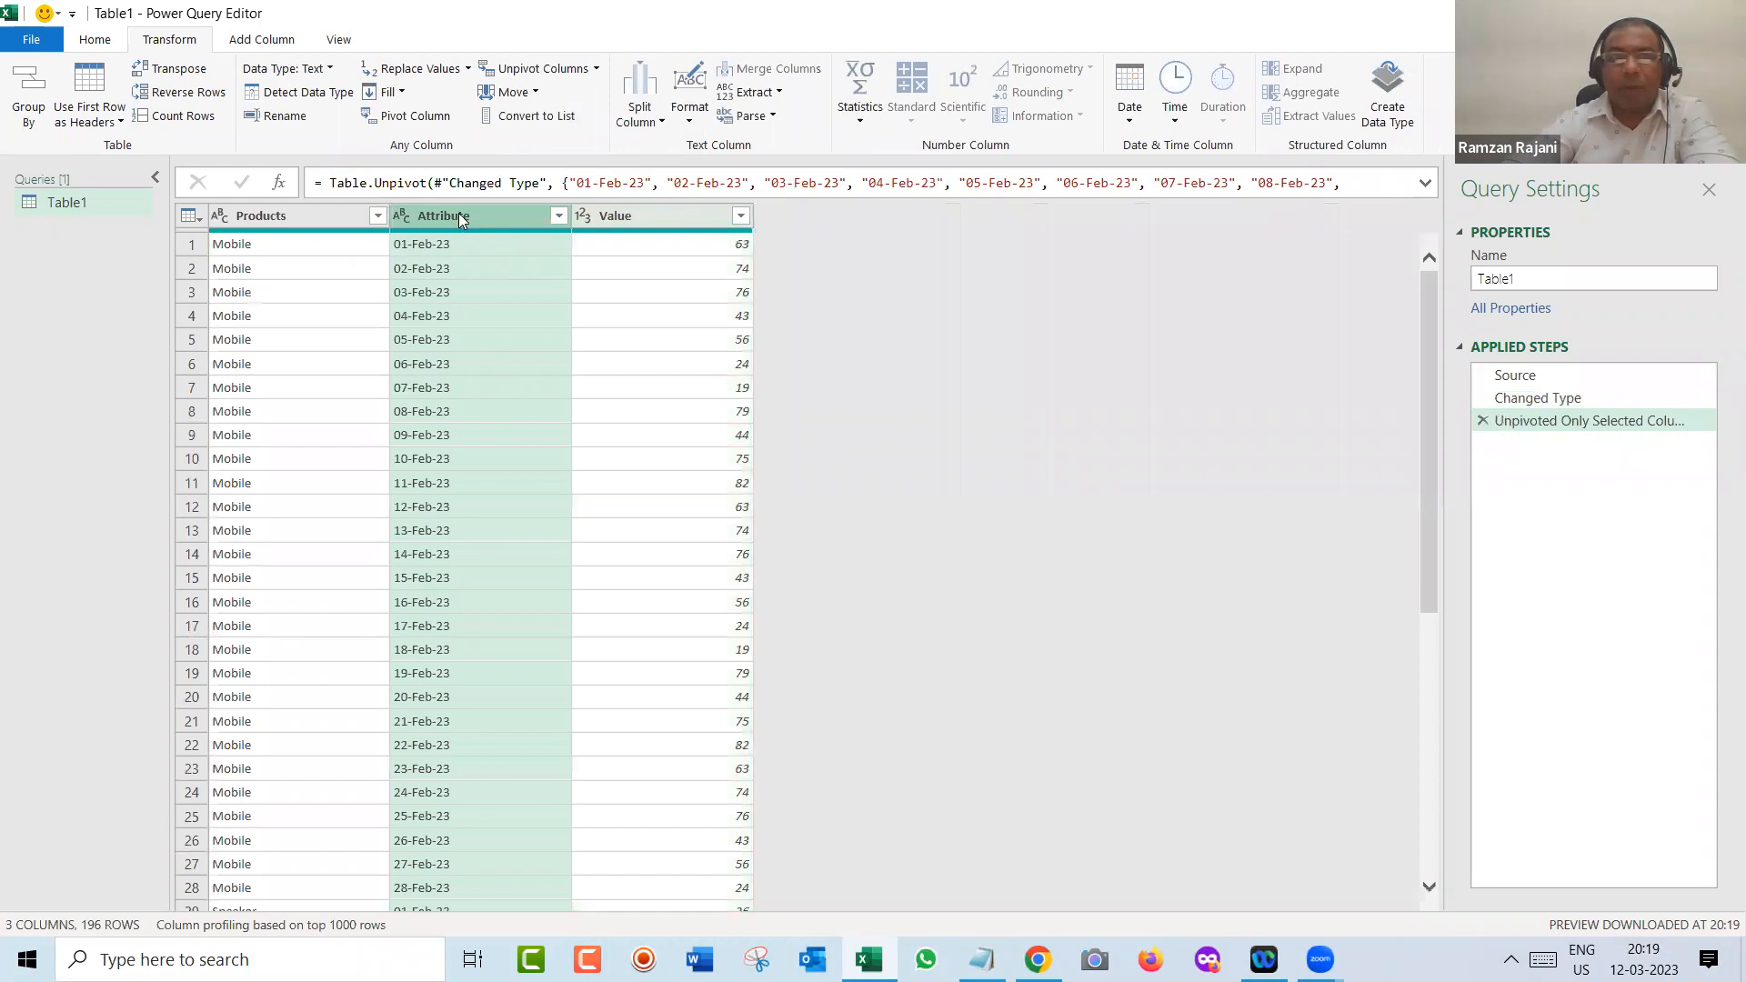
{"action": "double_click", "coordinate": [459, 215]}
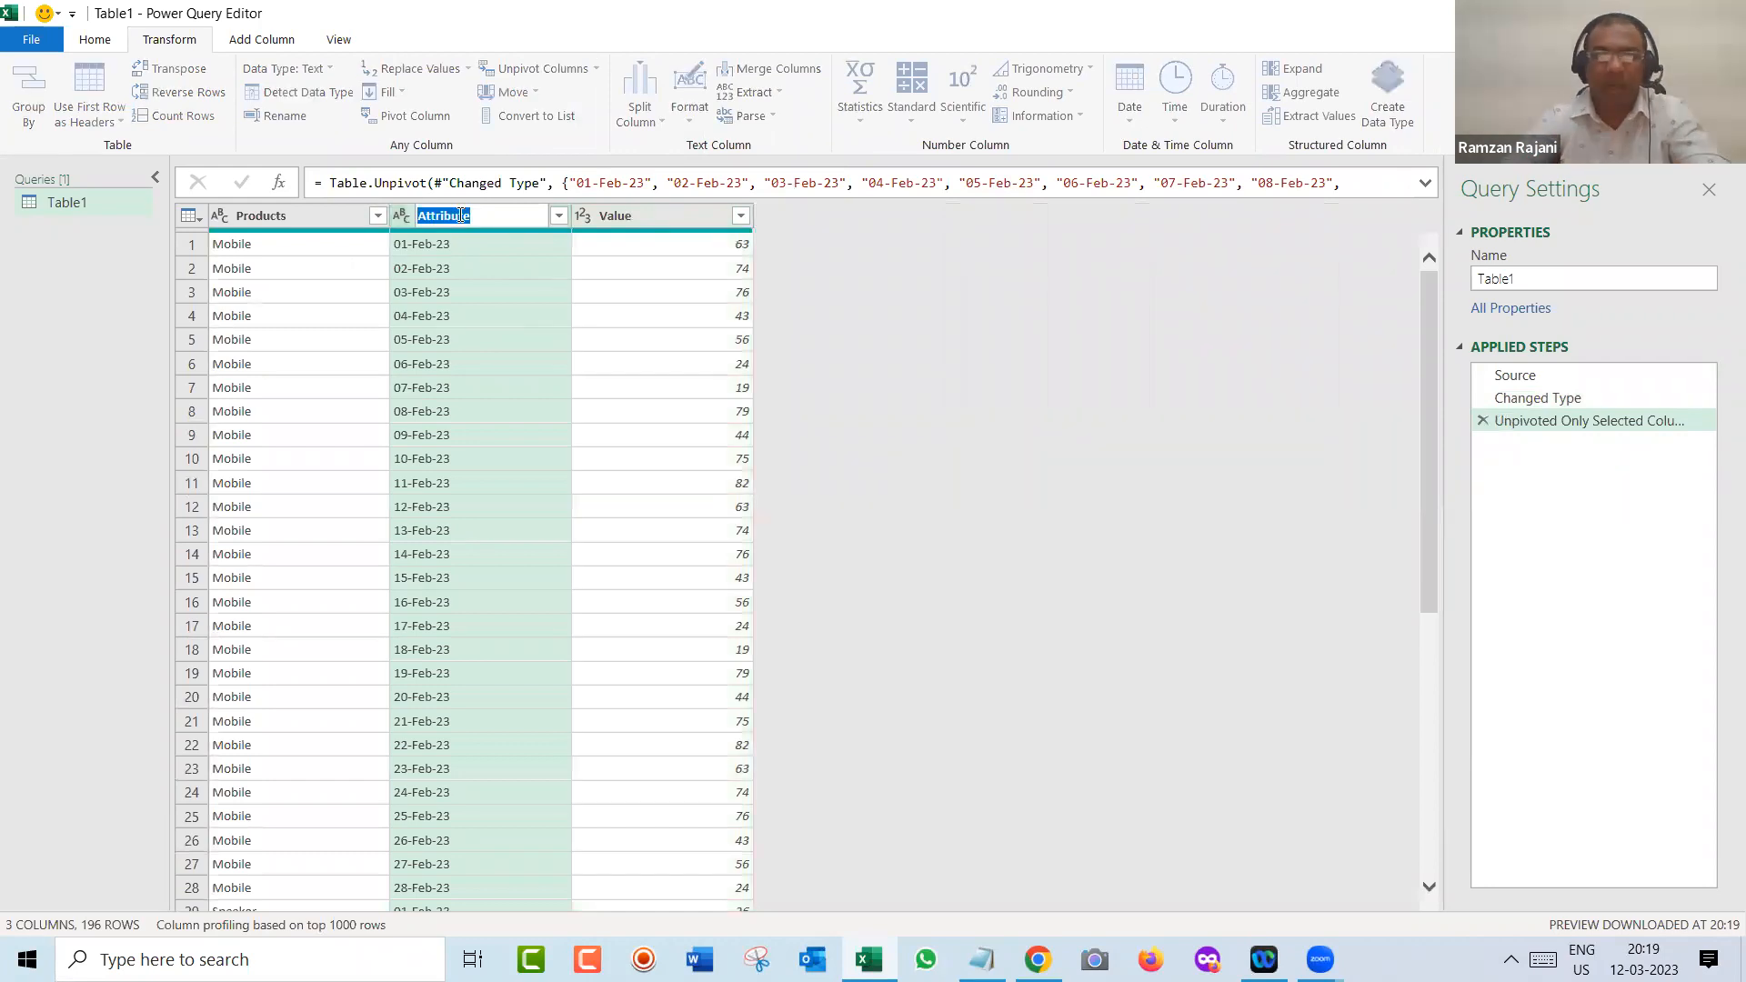
{"action": "type", "text": "Data"}
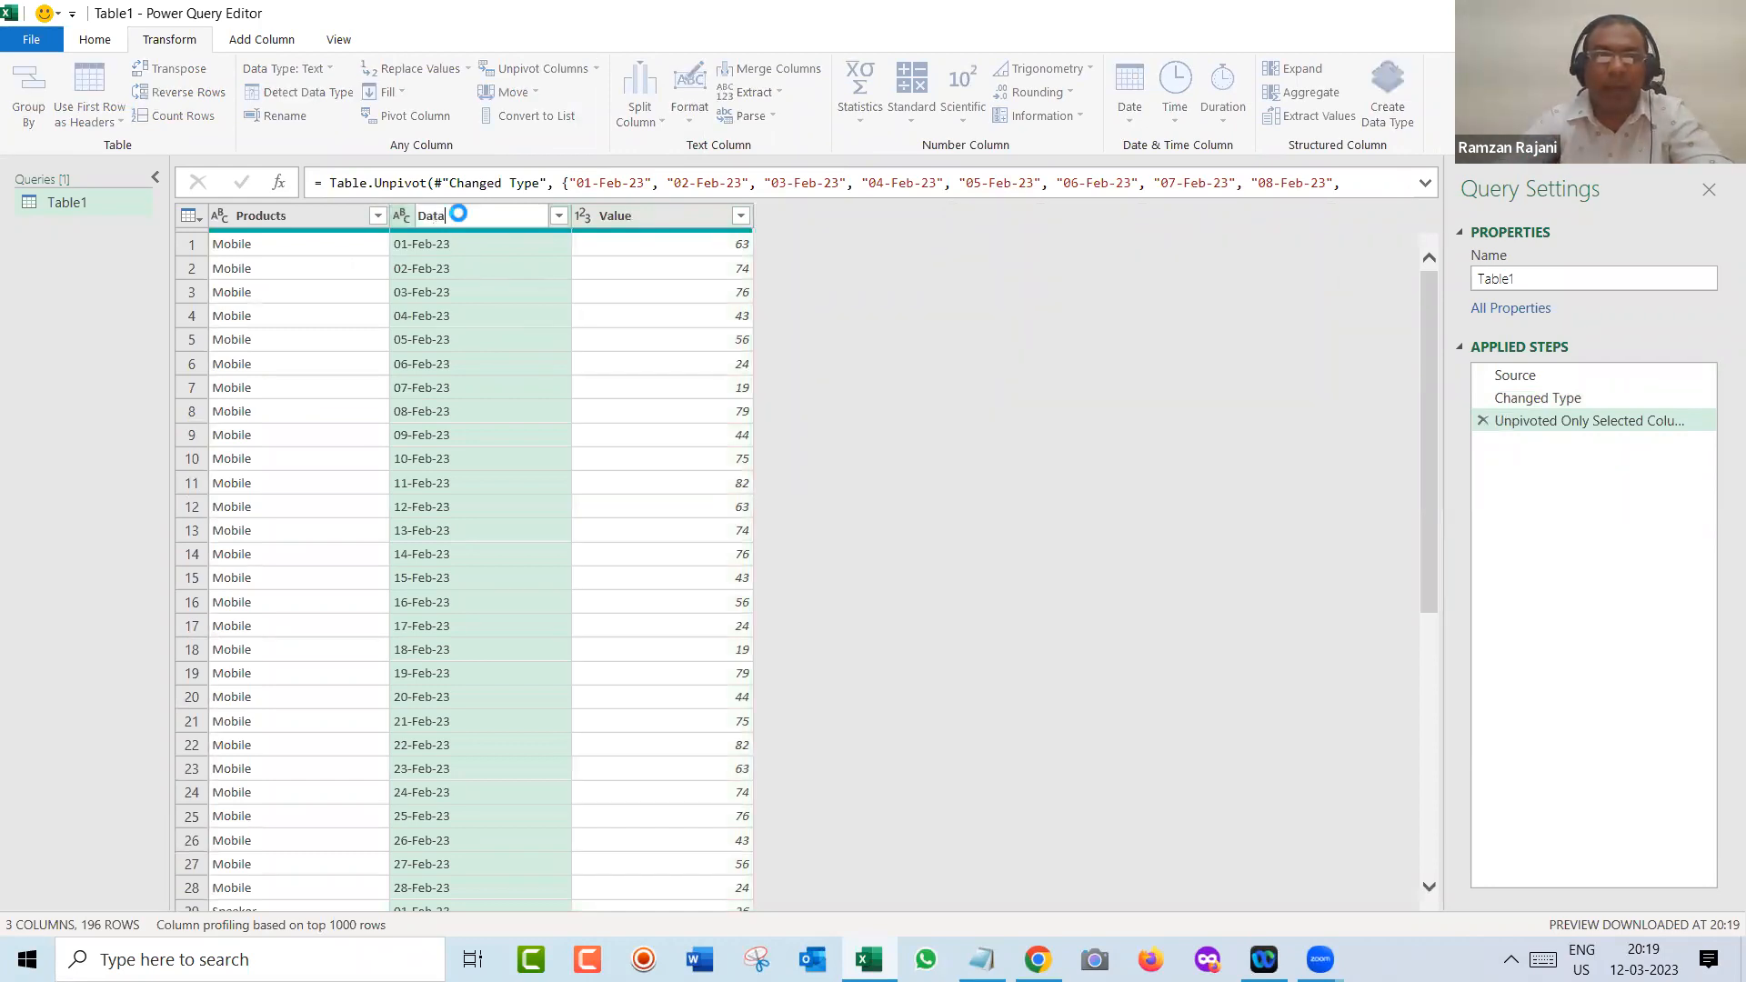
{"action": "key", "text": "Return"}
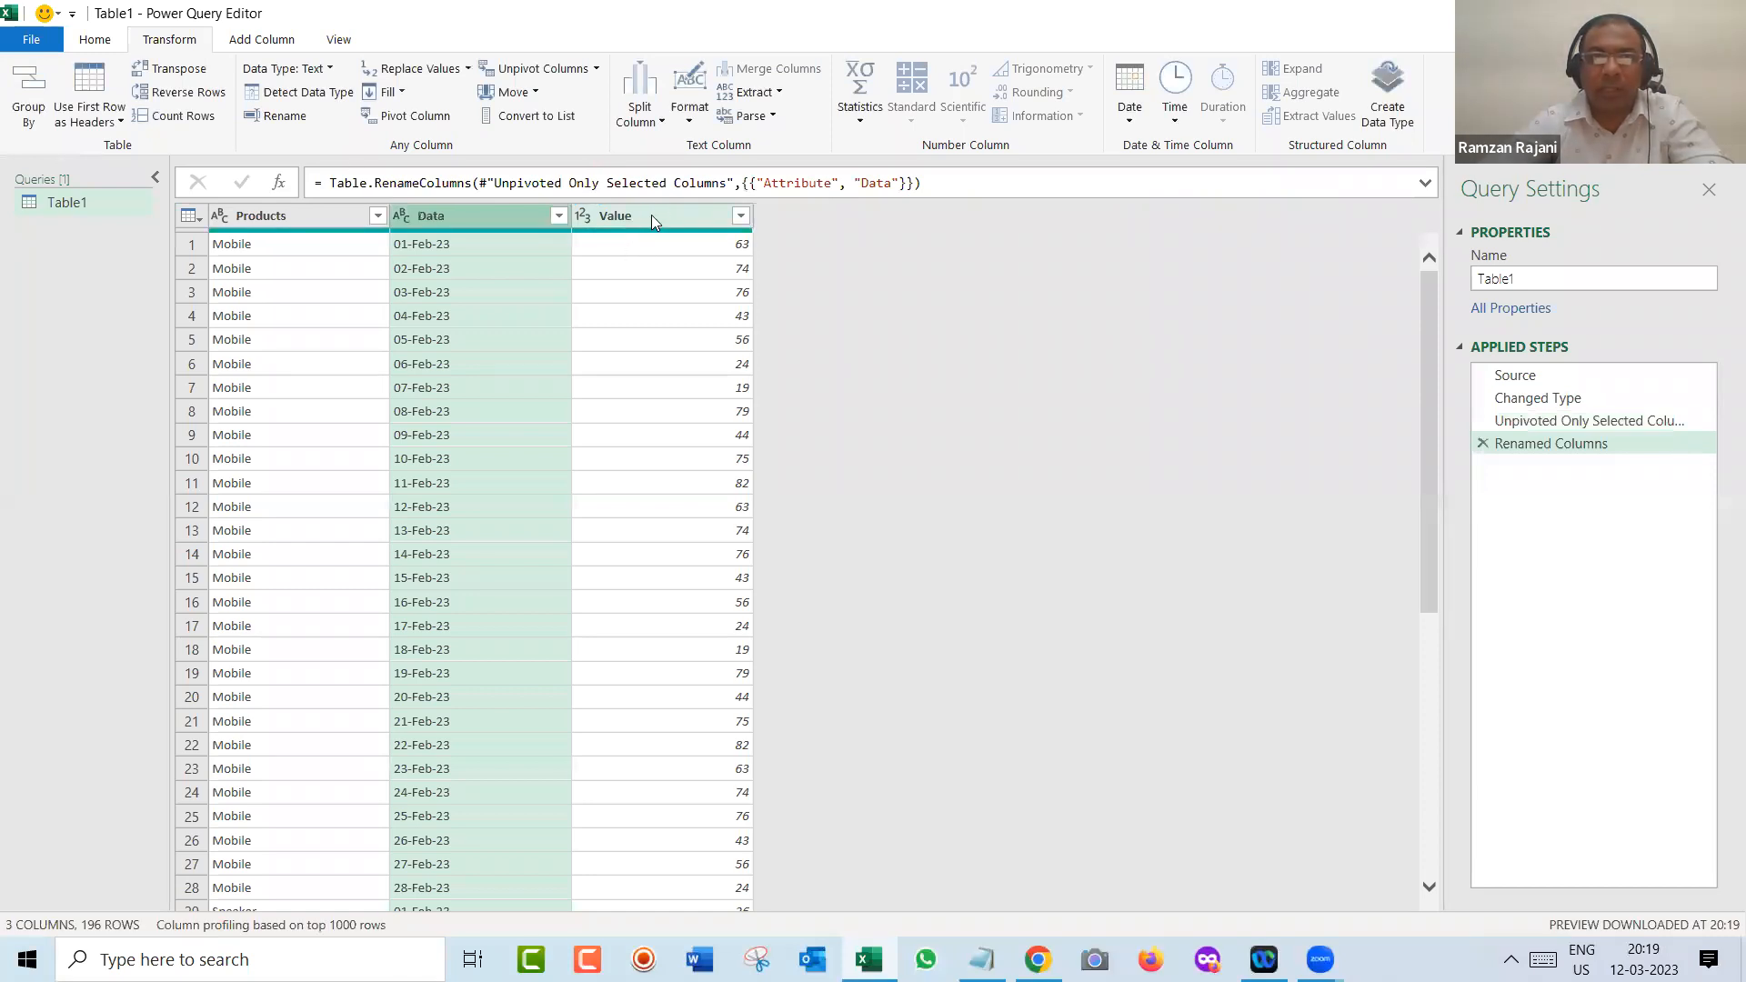
{"action": "double_click", "coordinate": [651, 215]}
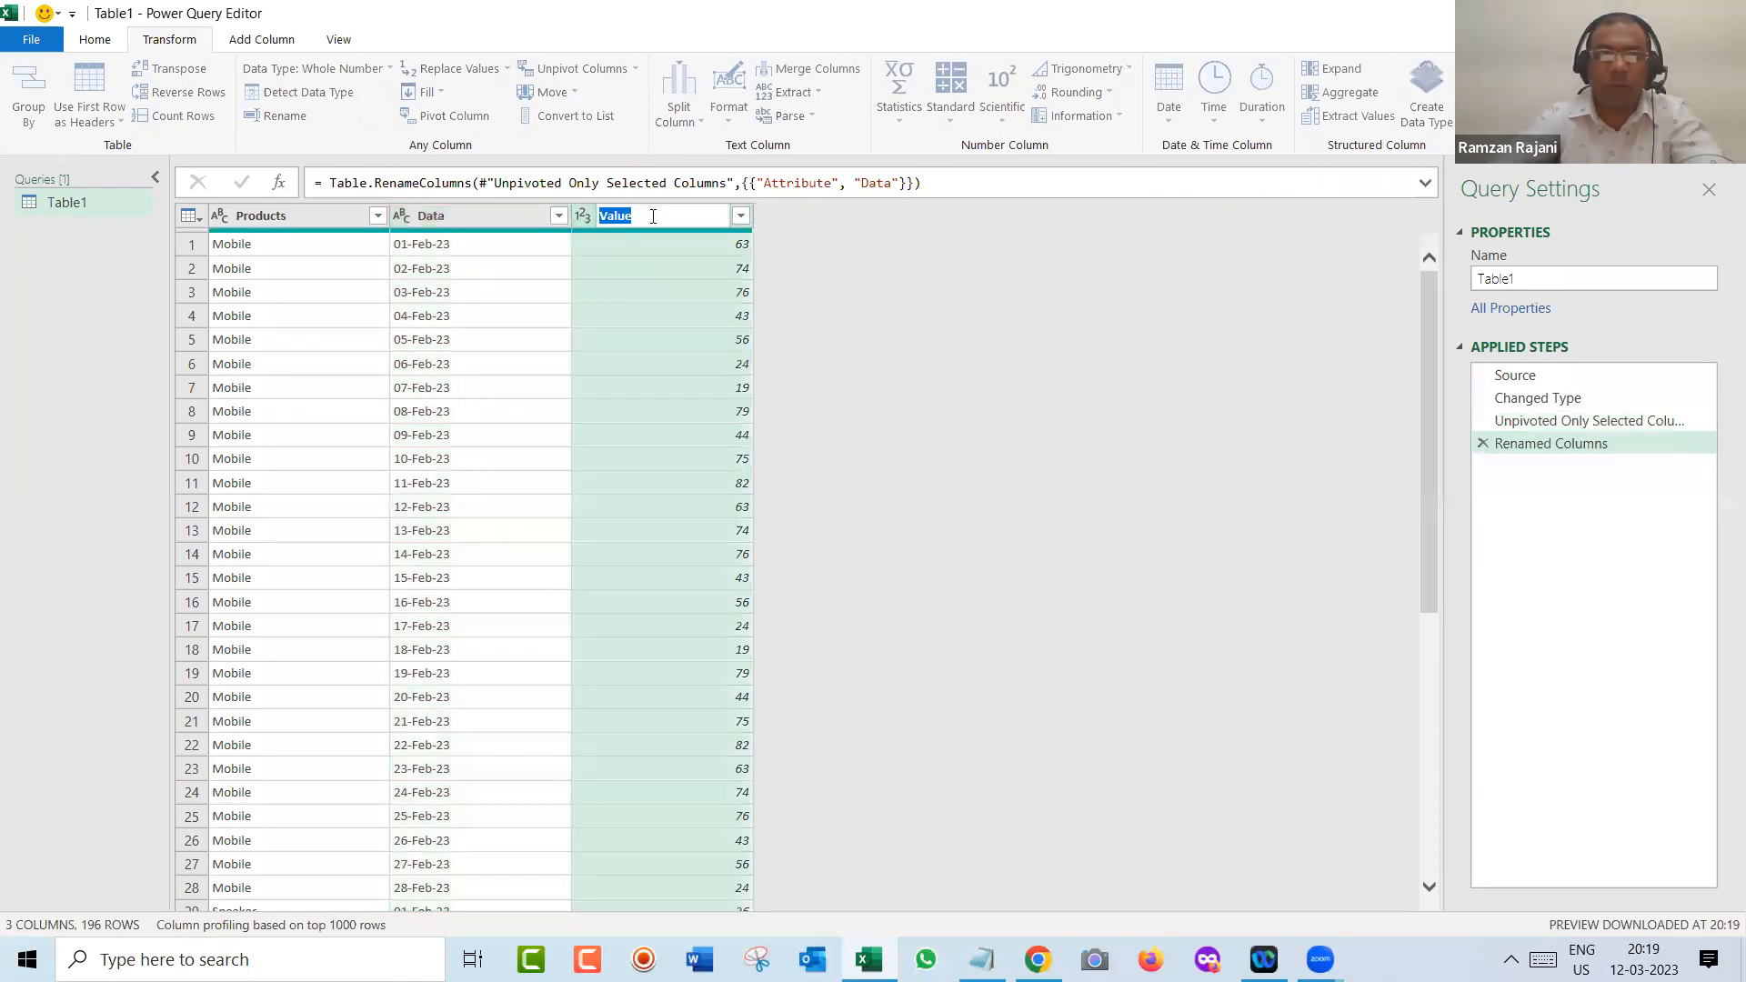
{"action": "type", "text": "Amount"}
{"action": "key", "text": "Return"}
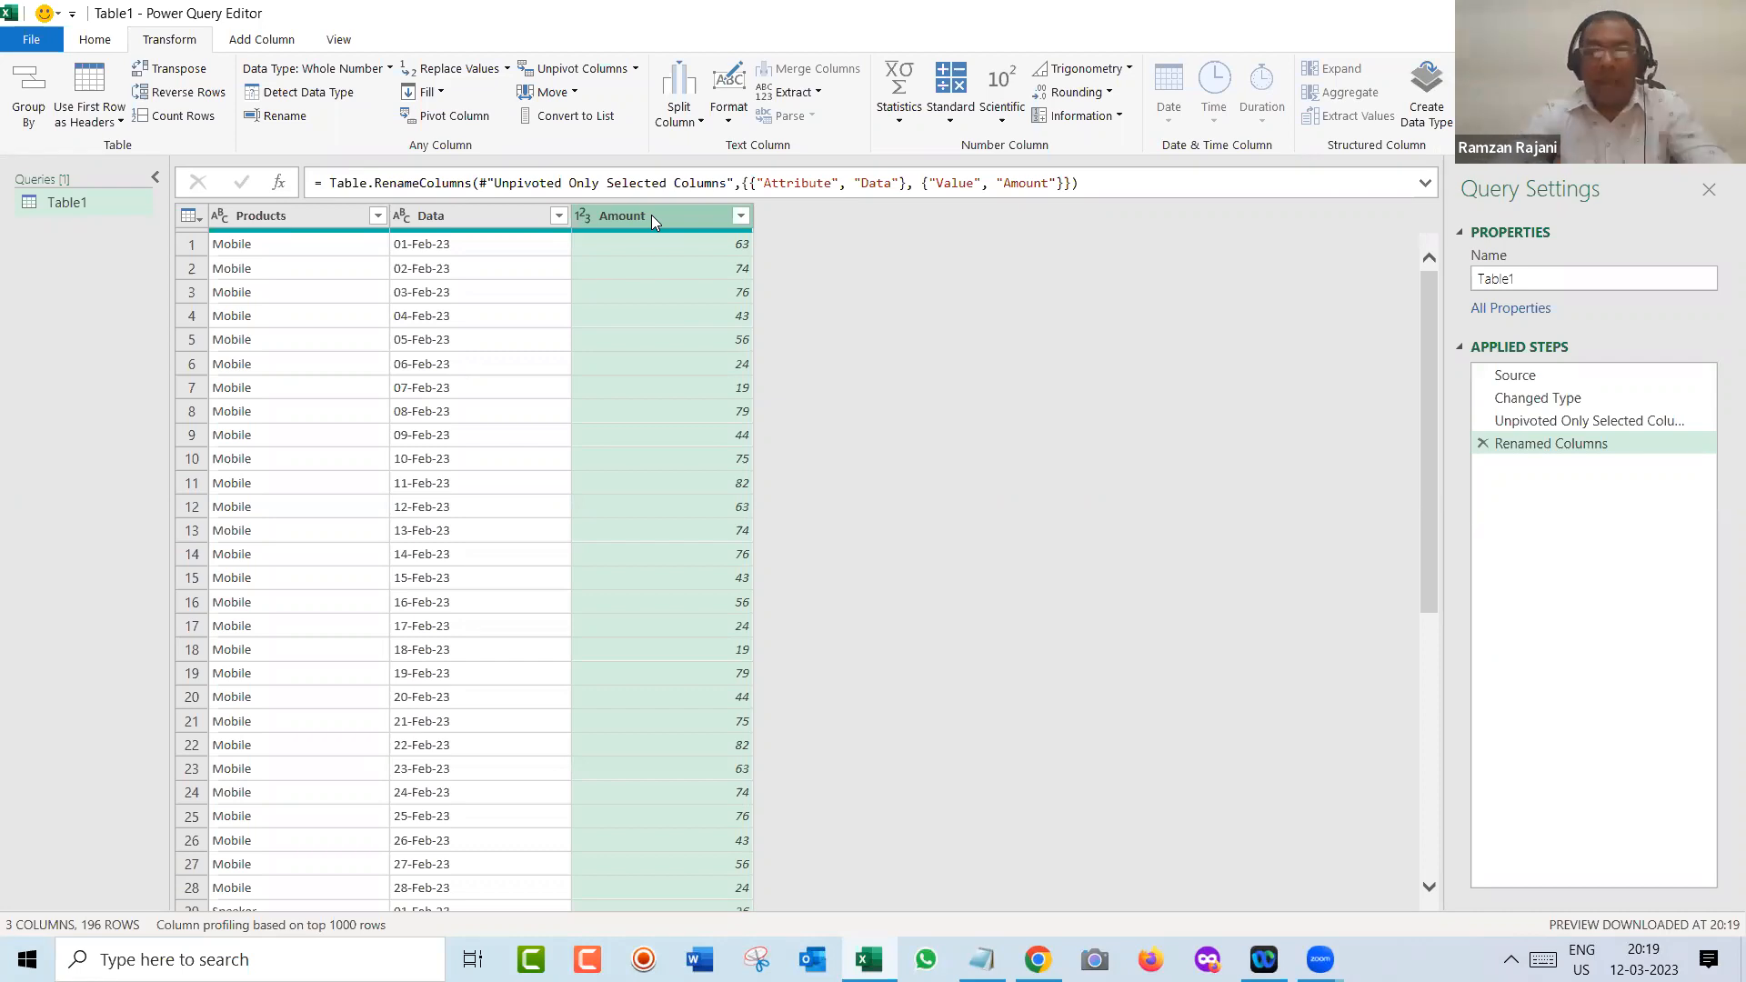
- Change the data type of the Data column from text to Date
{"action": "key", "text": "ctrl+plus"}
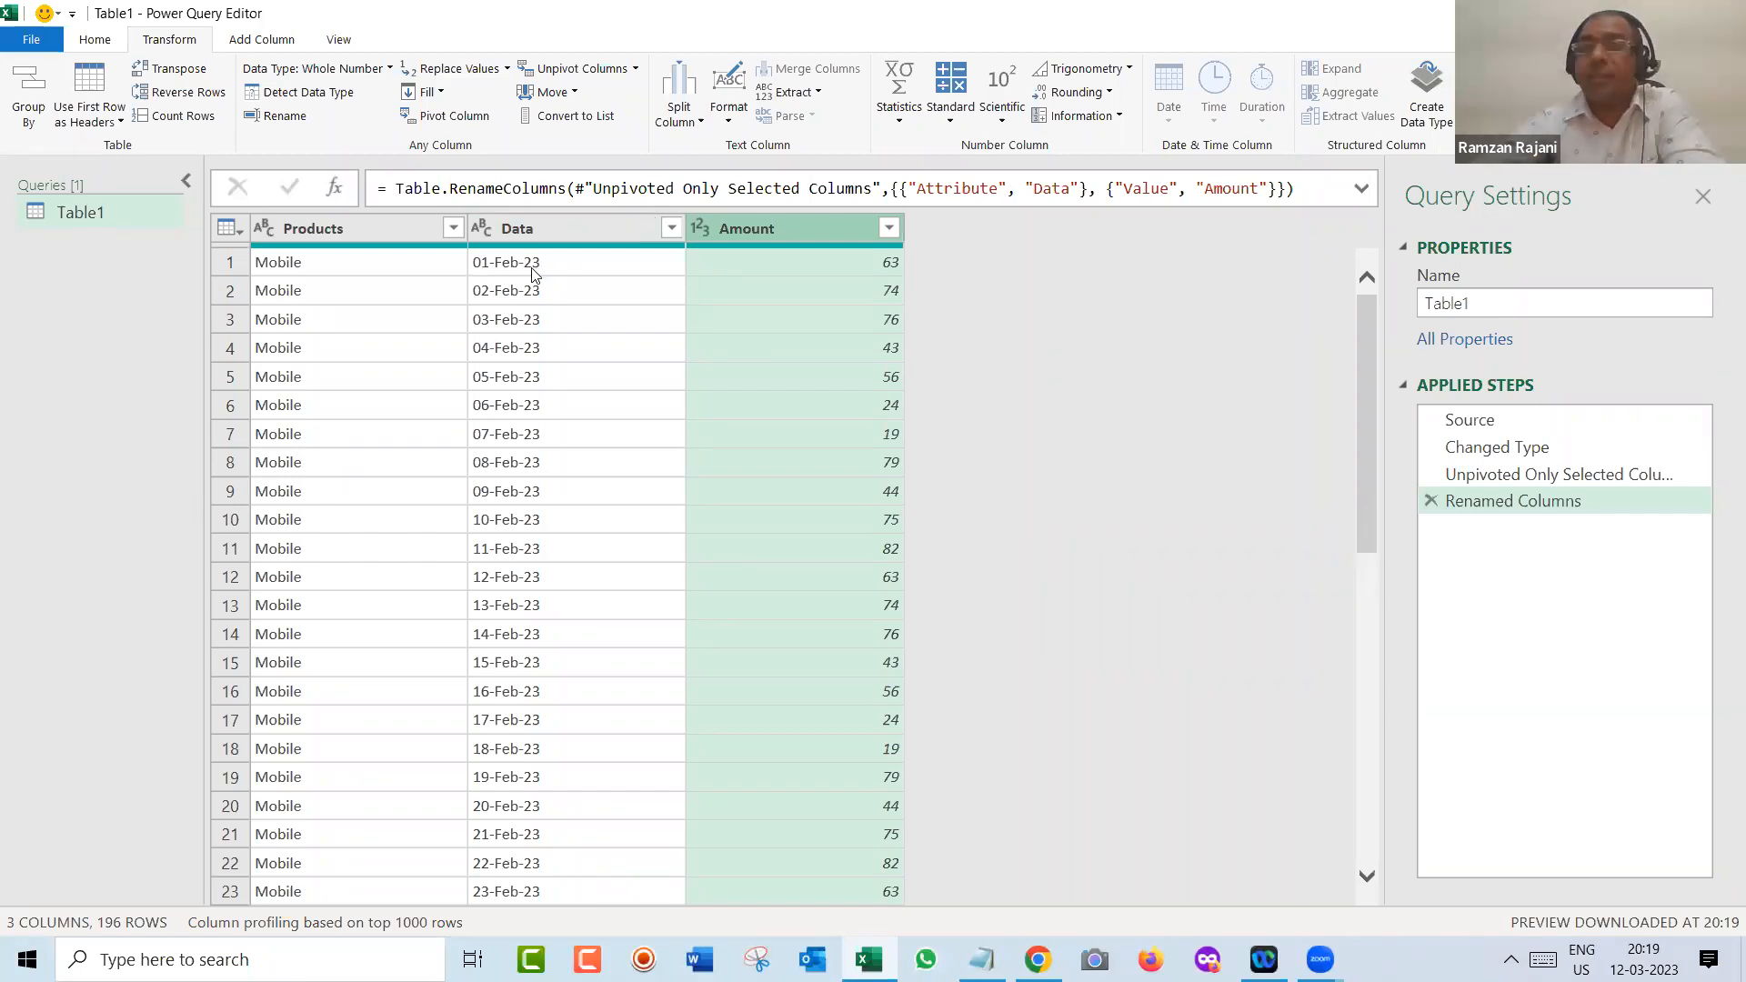
{"action": "left_click", "coordinate": [481, 231]}
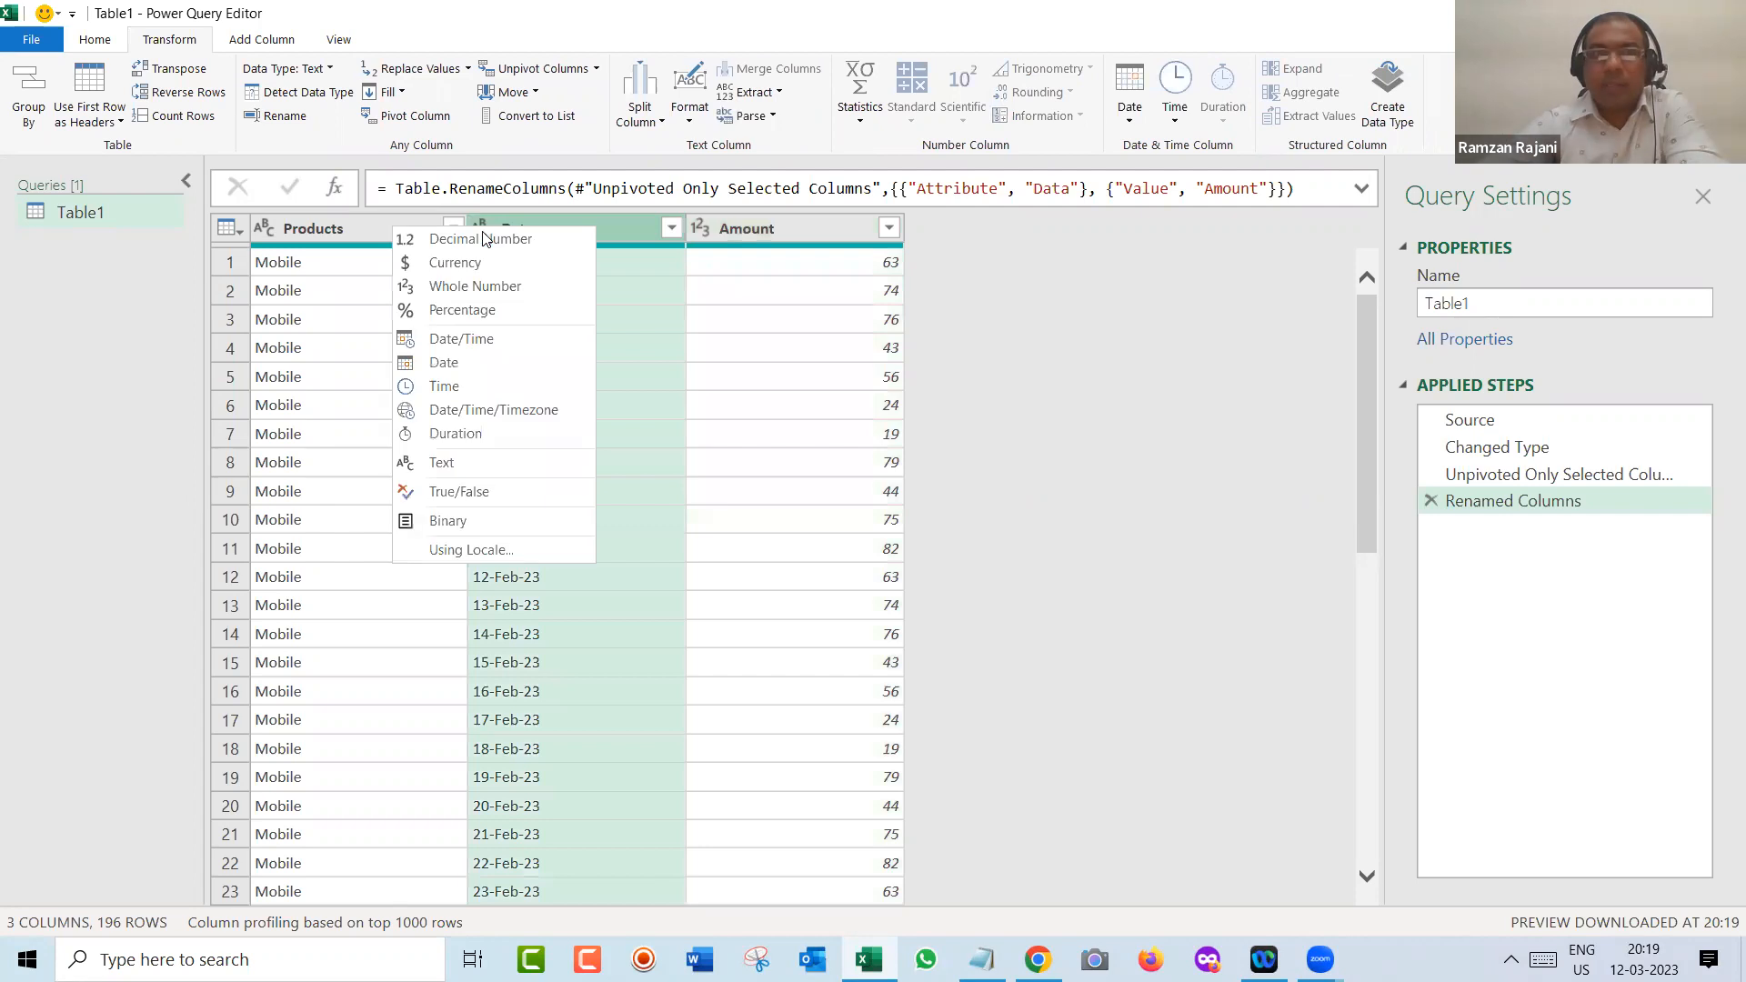
{"action": "left_click", "coordinate": [495, 362]}
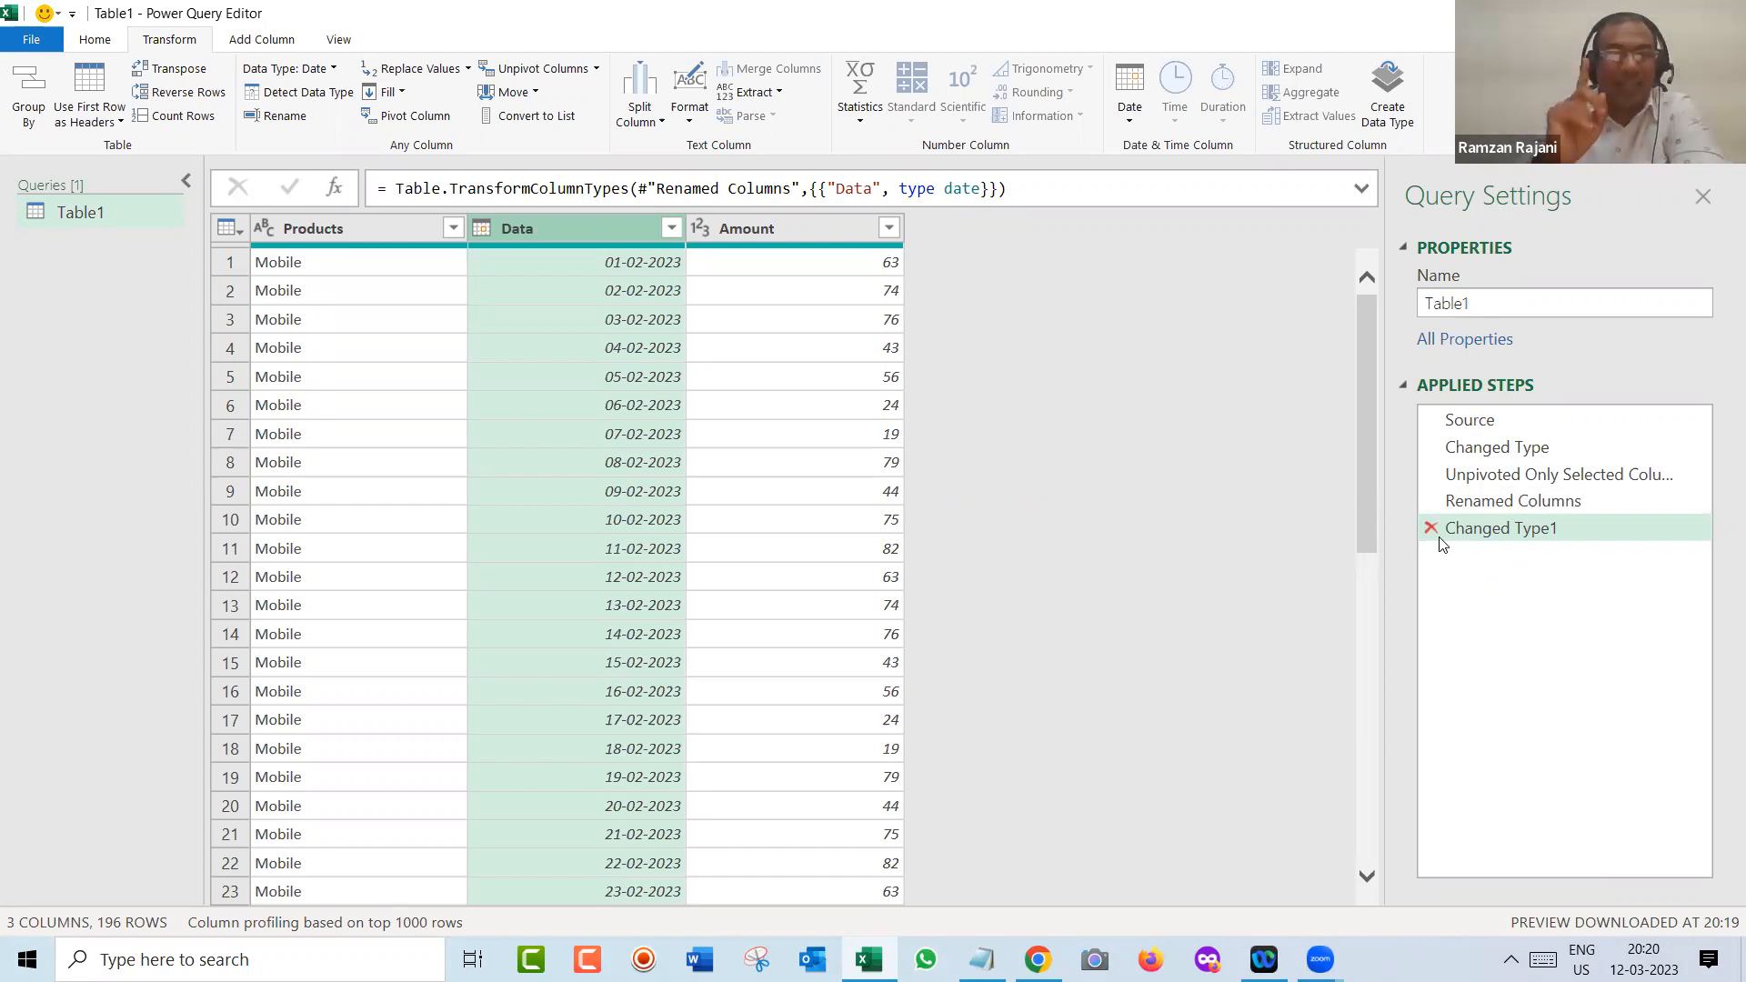
- Correct the Data column's name to Date
{"action": "double_click", "coordinate": [597, 227]}
{"action": "left_click", "coordinate": [598, 228]}
{"action": "key", "text": "BackSpace"}
{"action": "type", "text": "e"}
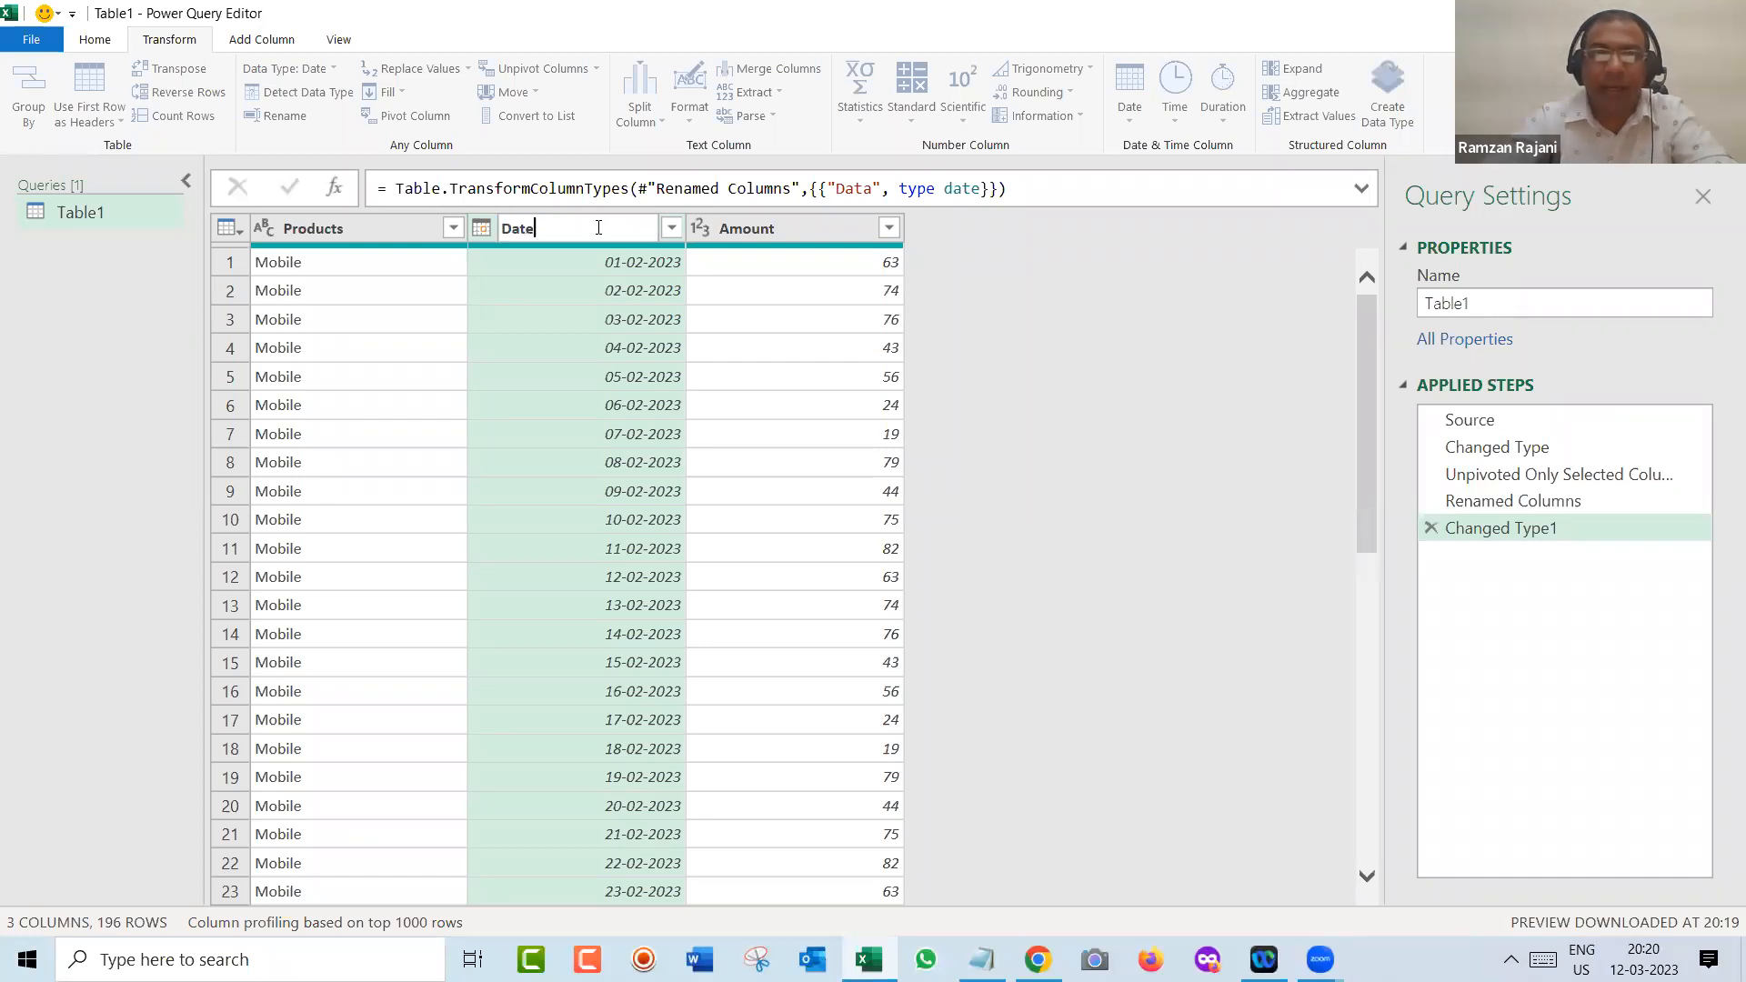
{"action": "key", "text": "Return"}
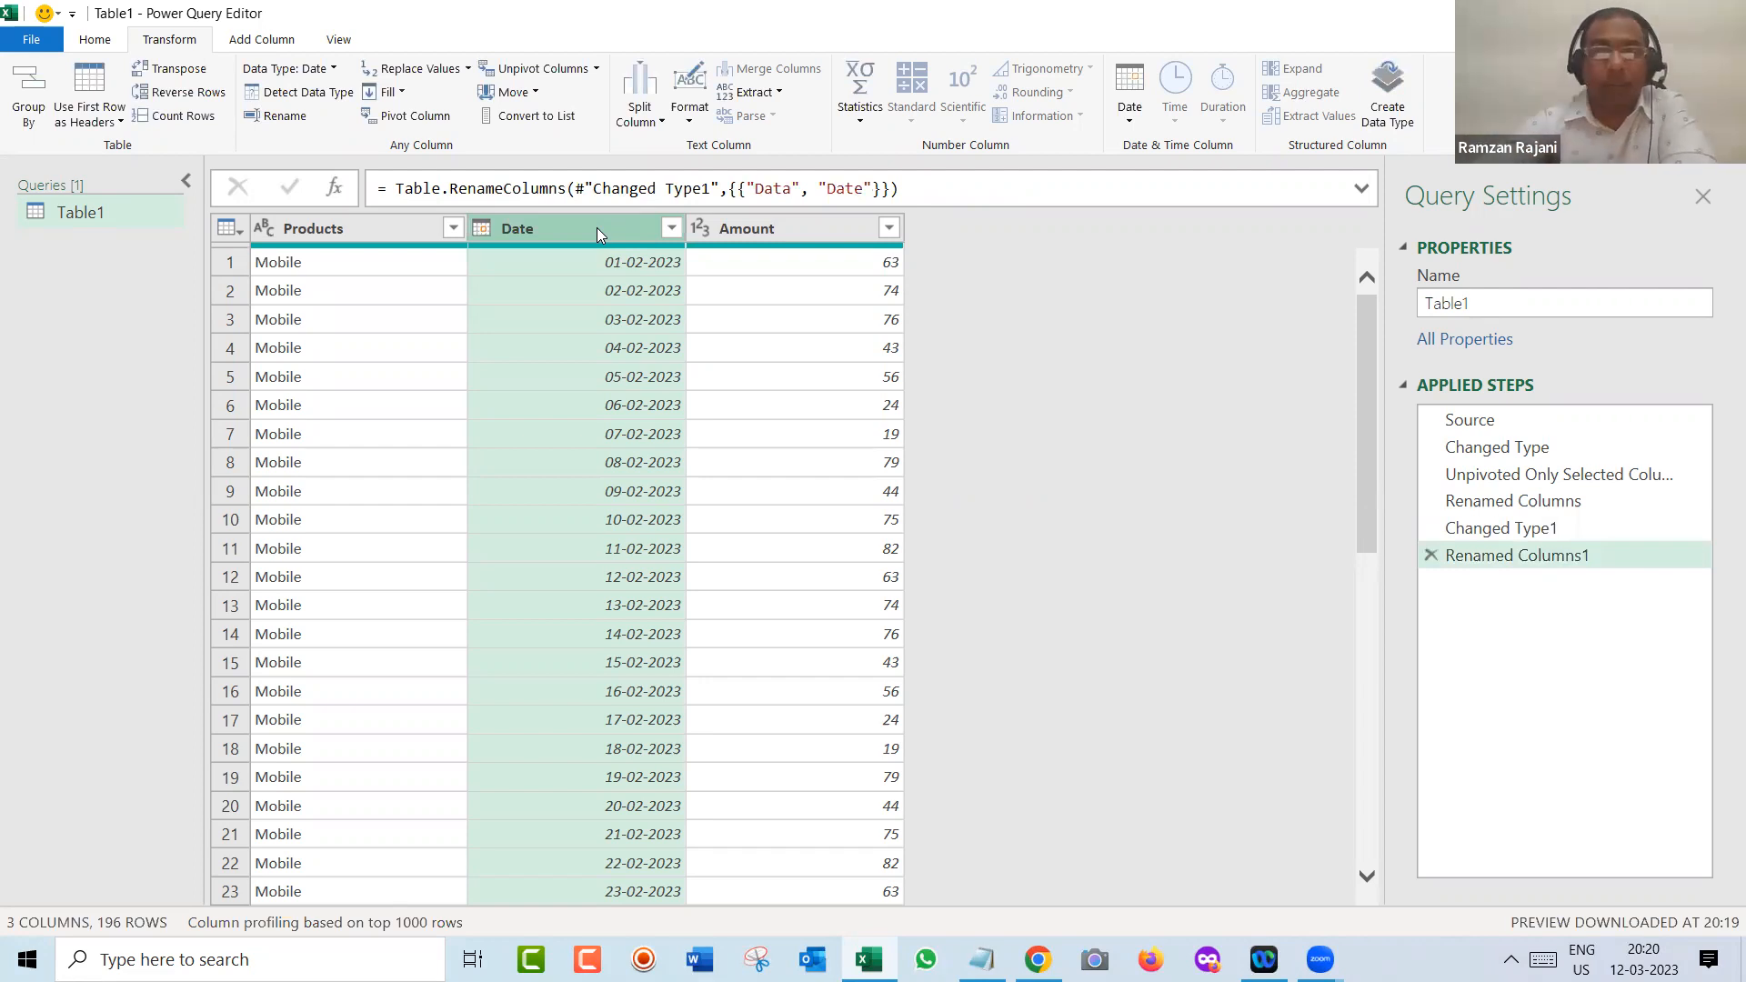
- Add a Week of Month column derived from the Date column
{"action": "left_click", "coordinate": [255, 45]}
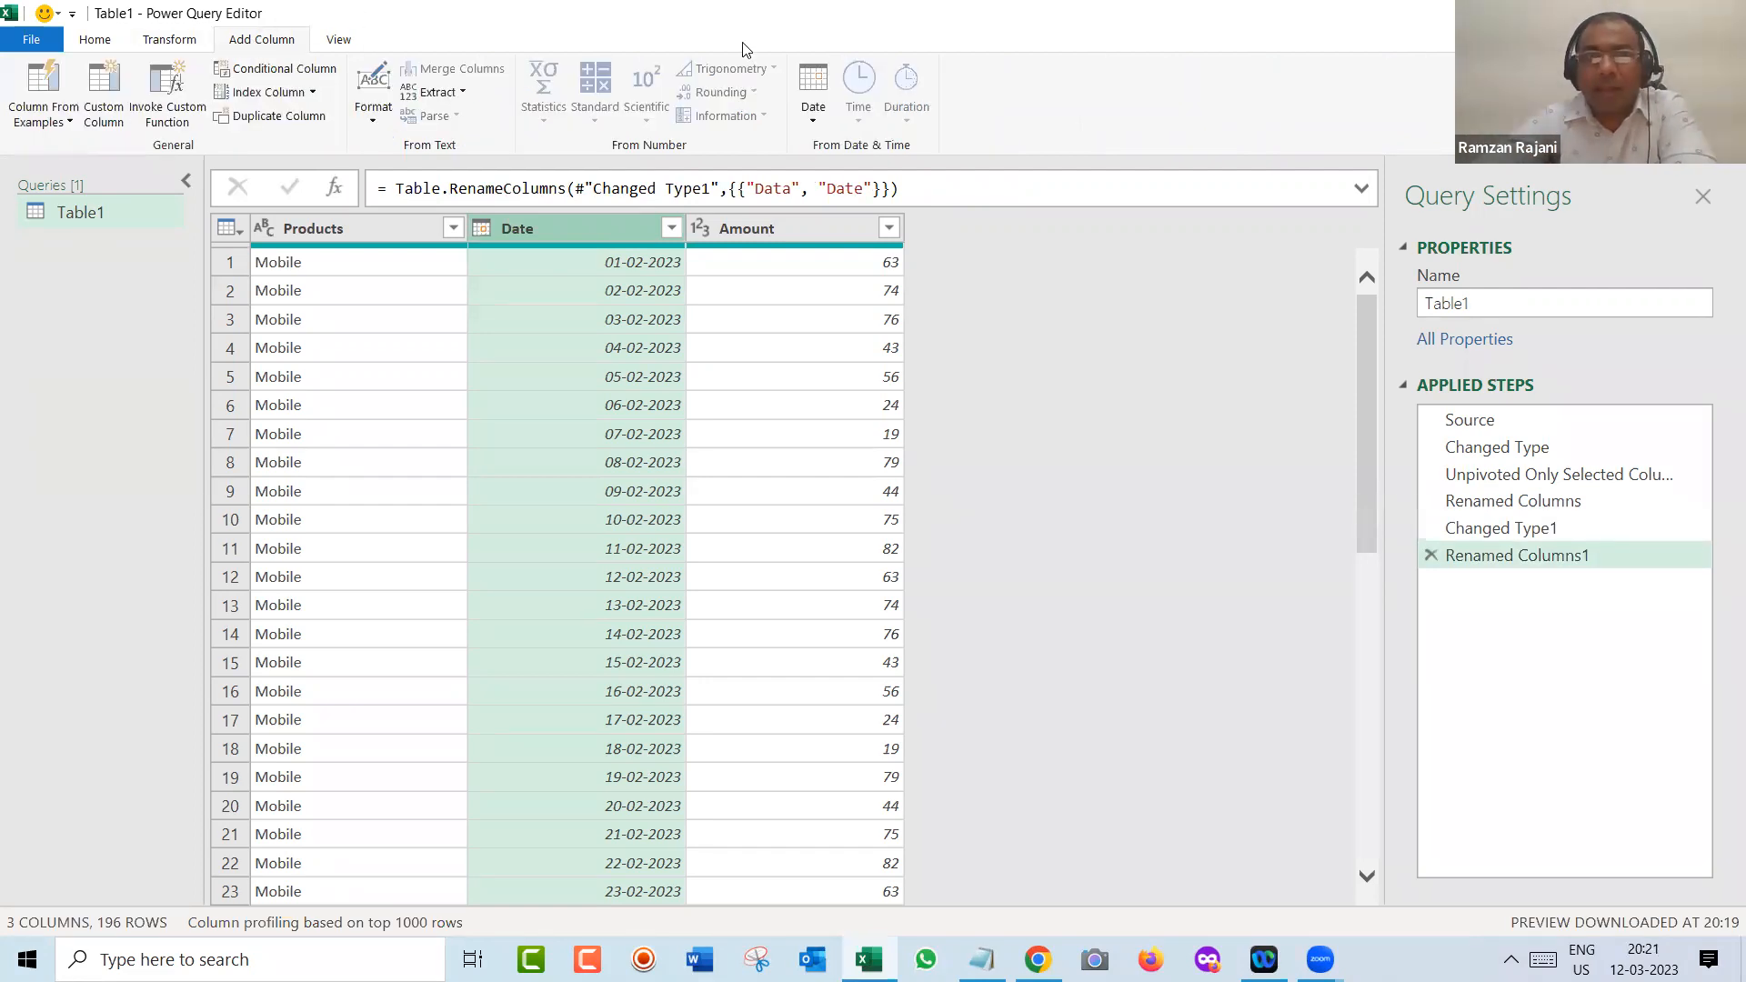
{"action": "left_click", "coordinate": [809, 128]}
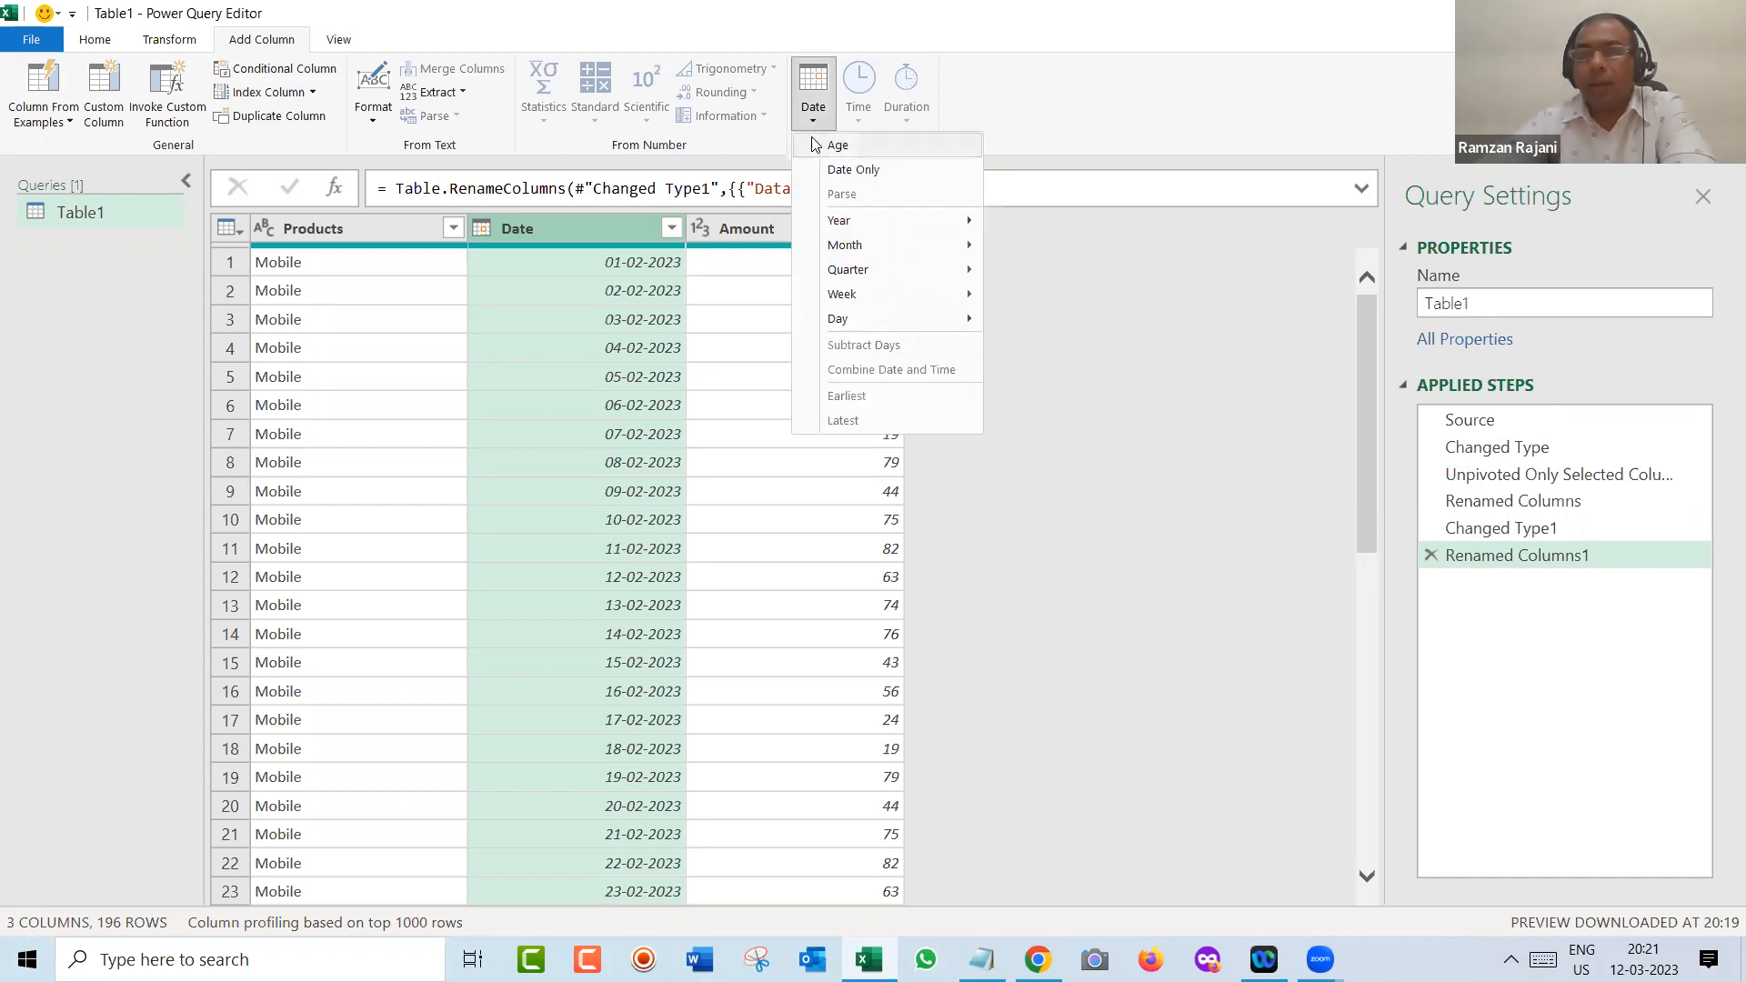
{"action": "mouse_move", "coordinate": [935, 299]}
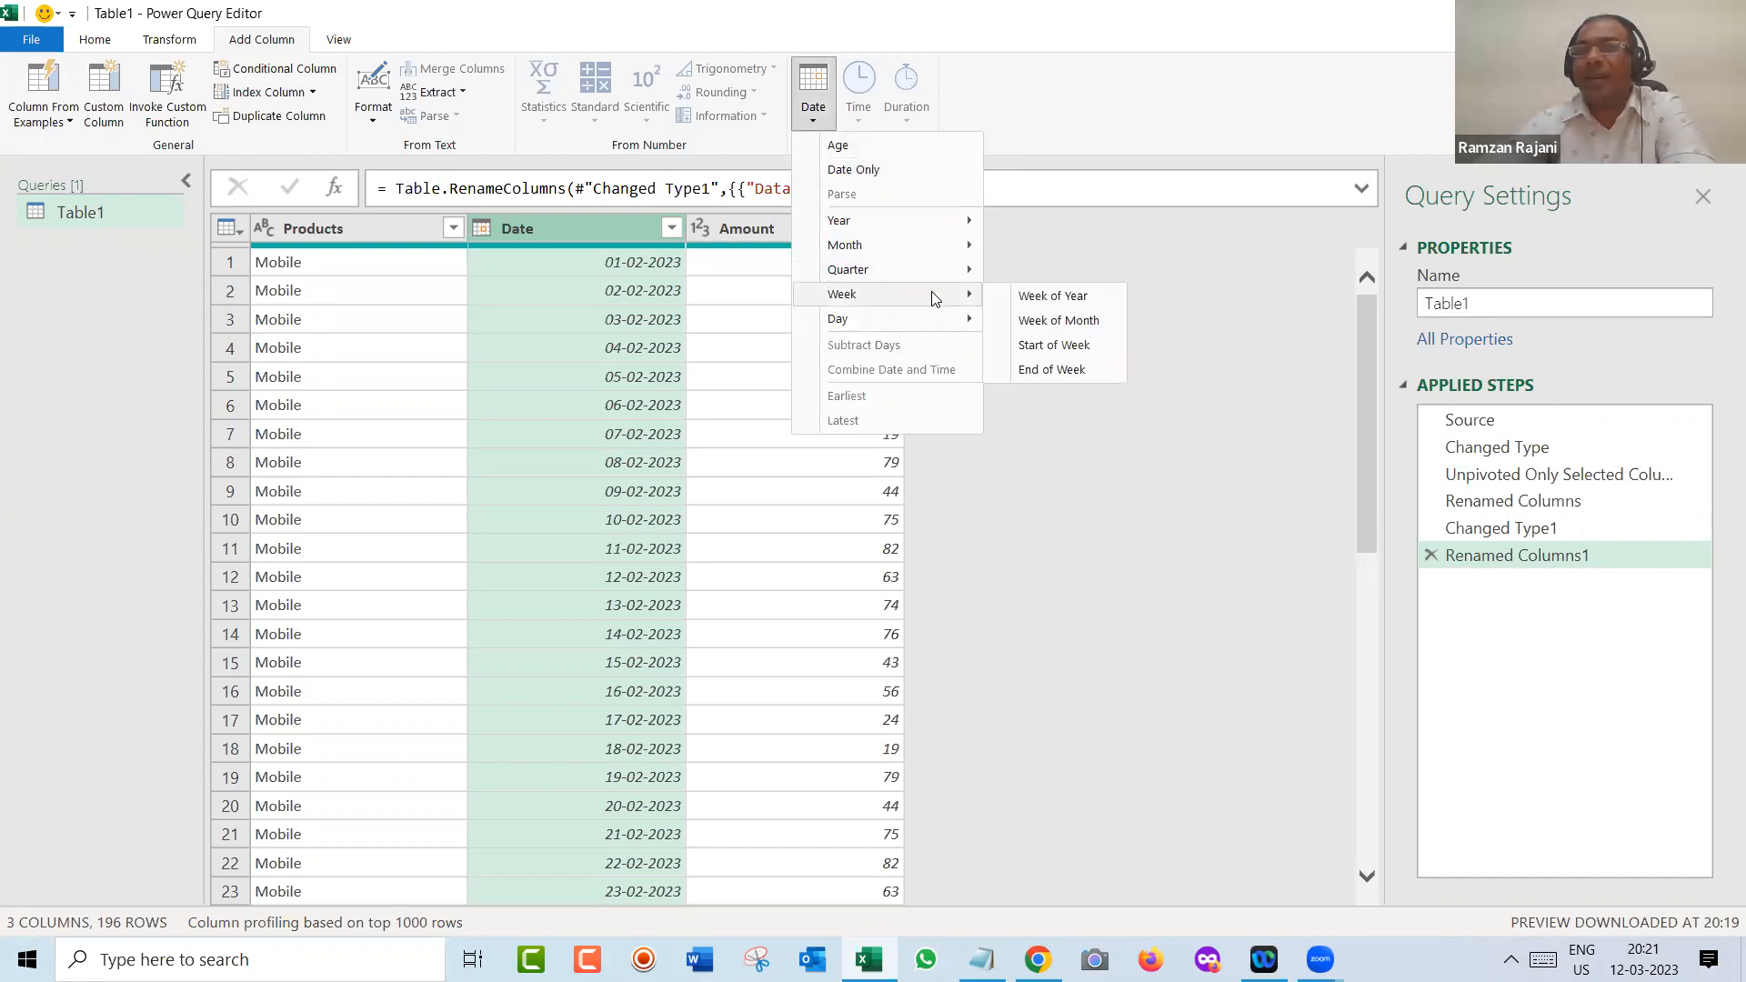
{"action": "left_click", "coordinate": [999, 320]}
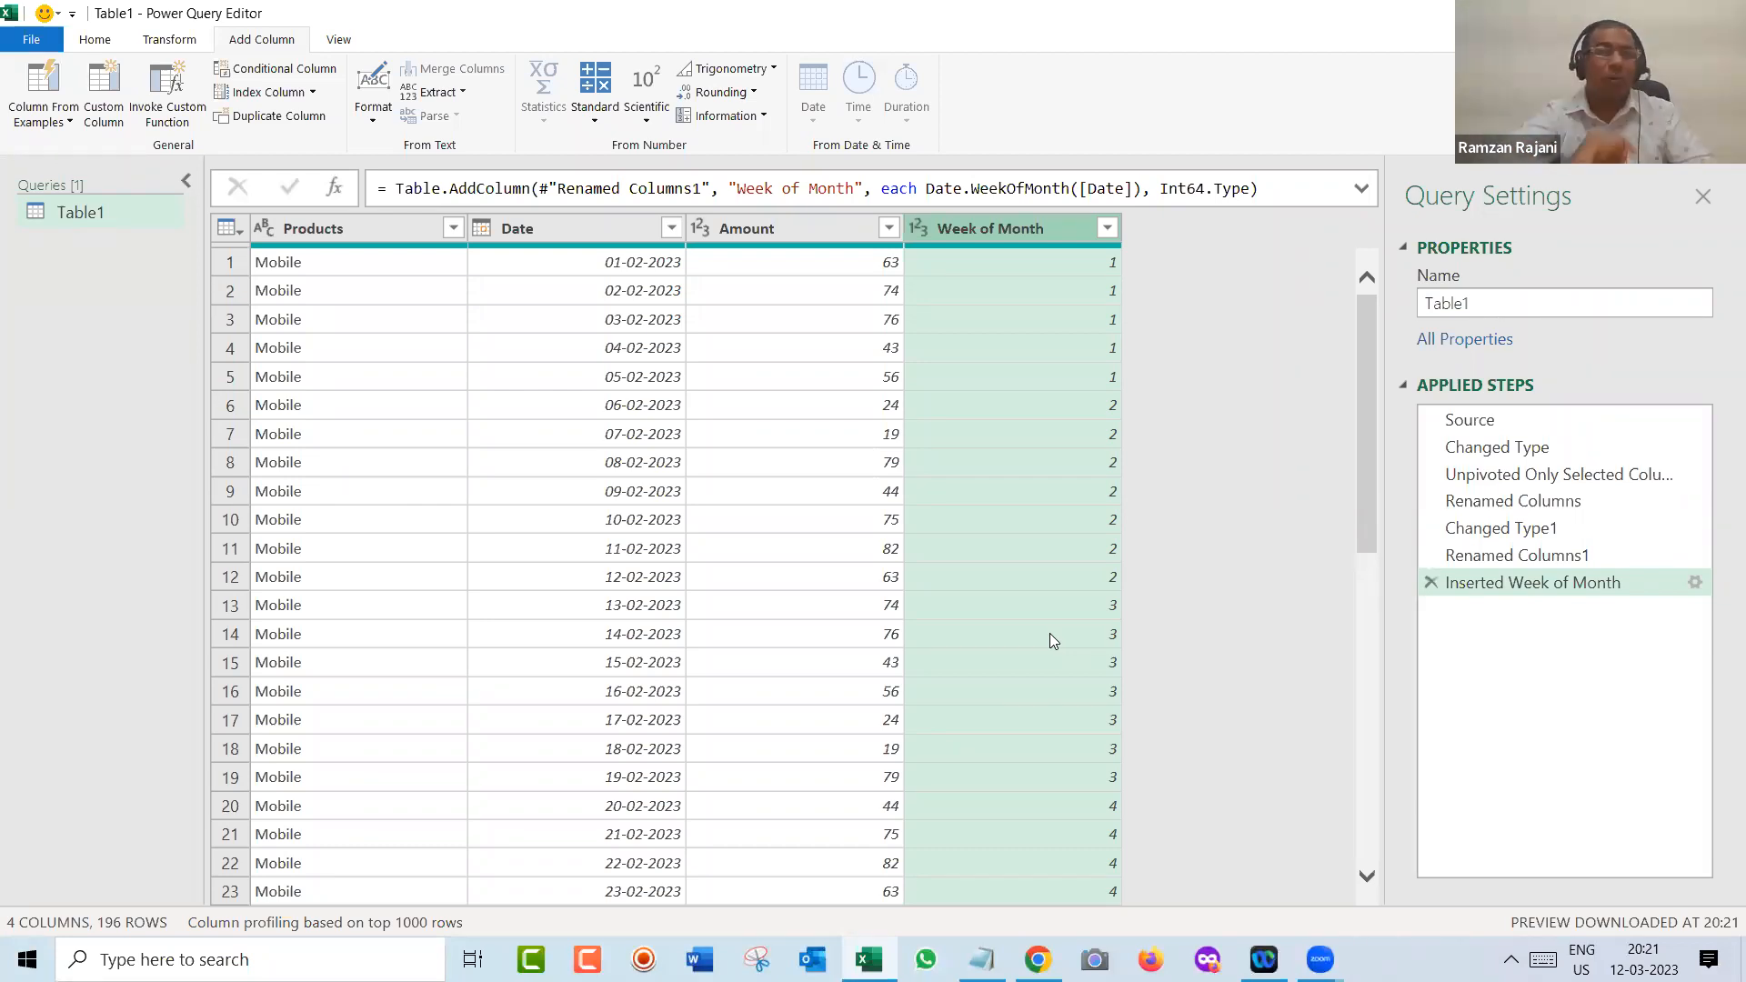
- Add a column with the name of the day derived from the Date column
{"action": "left_click", "coordinate": [594, 228]}
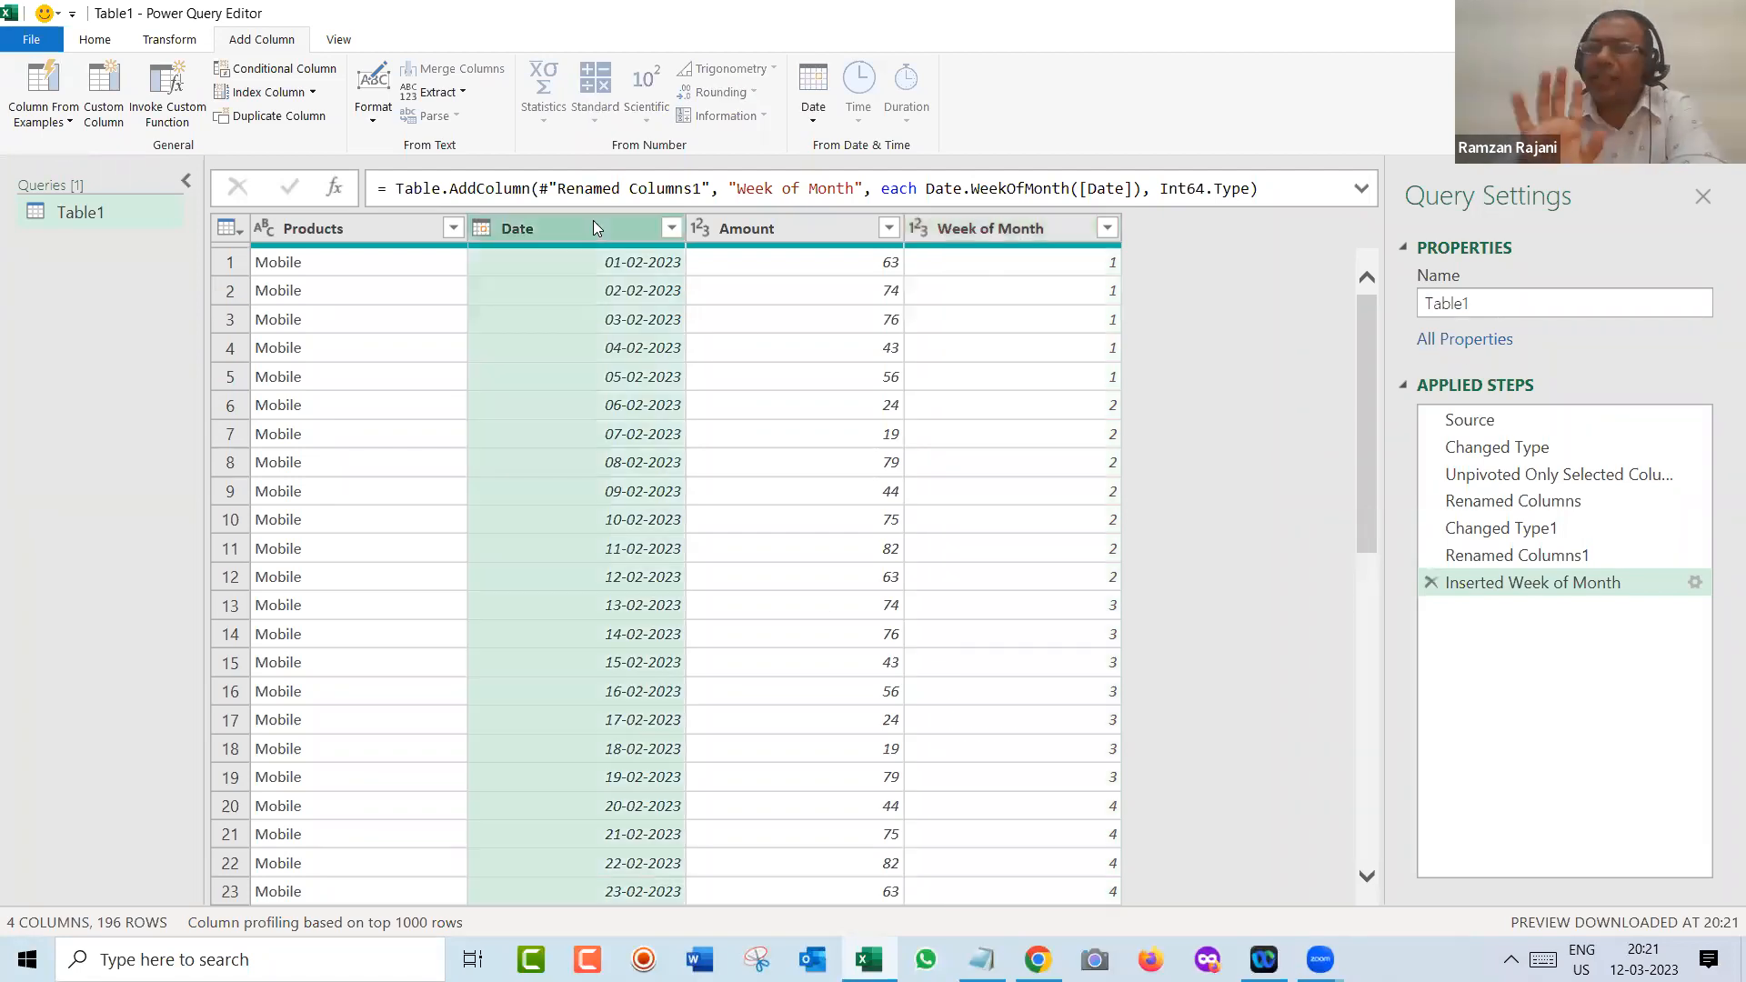
{"action": "left_click", "coordinate": [813, 109]}
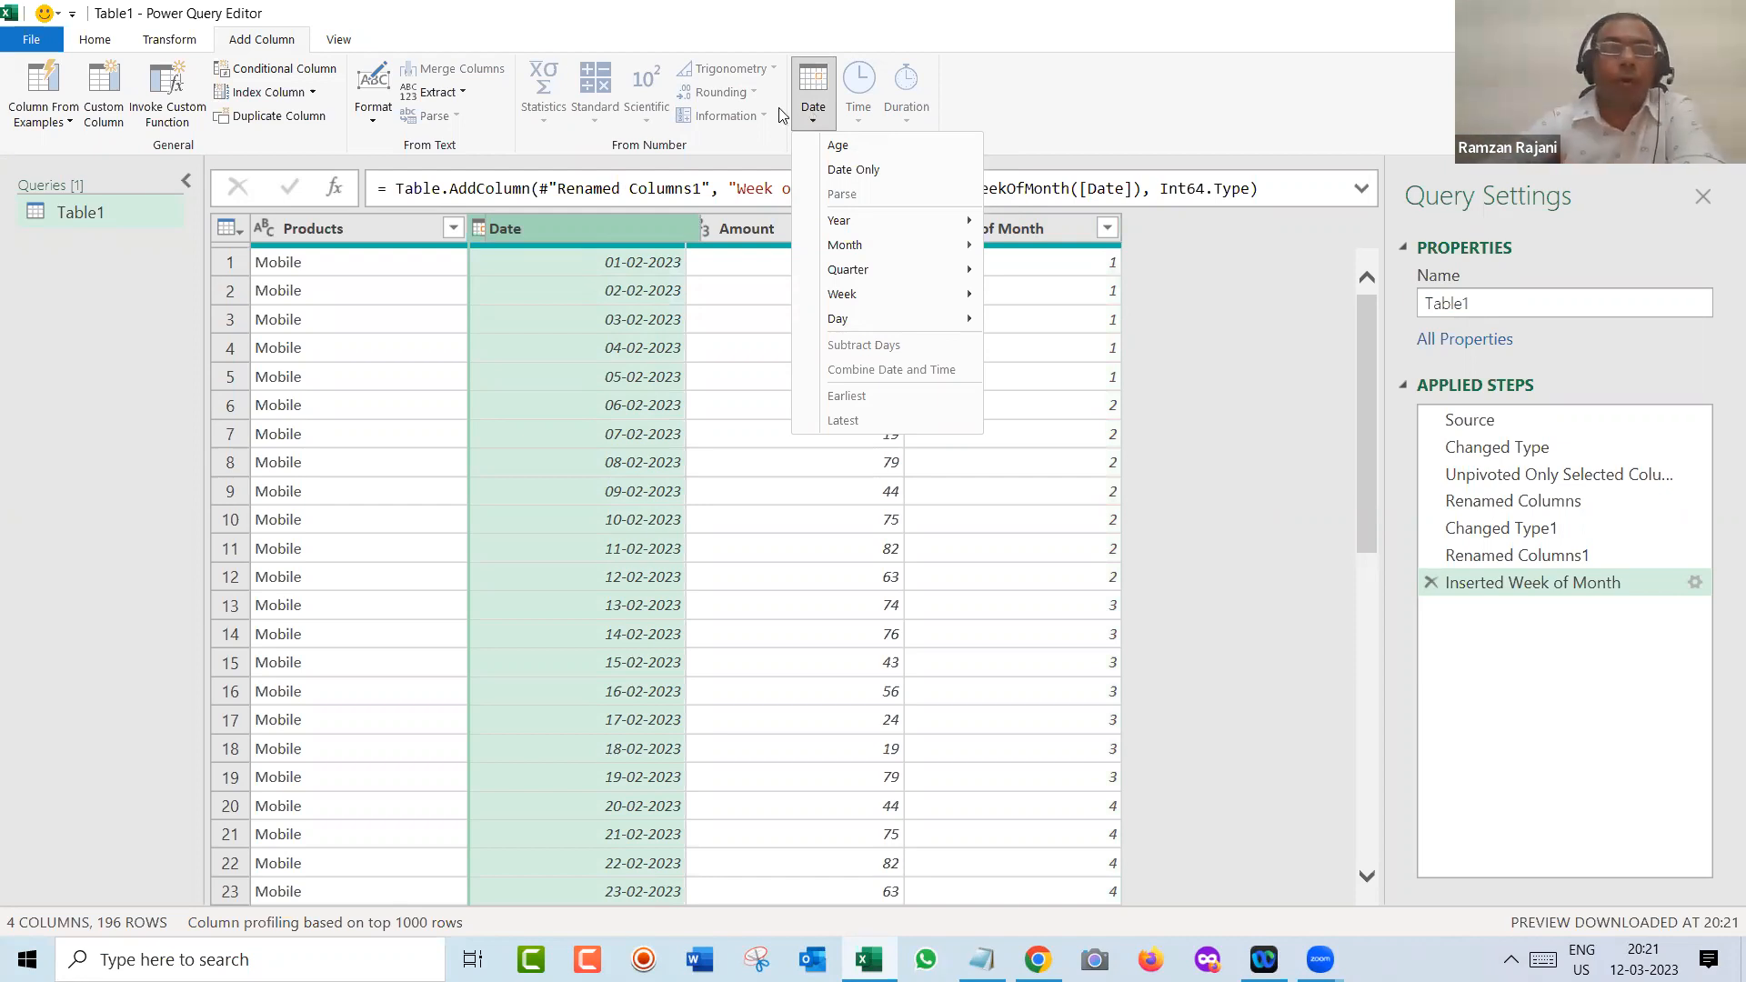
{"action": "left_click", "coordinate": [168, 40]}
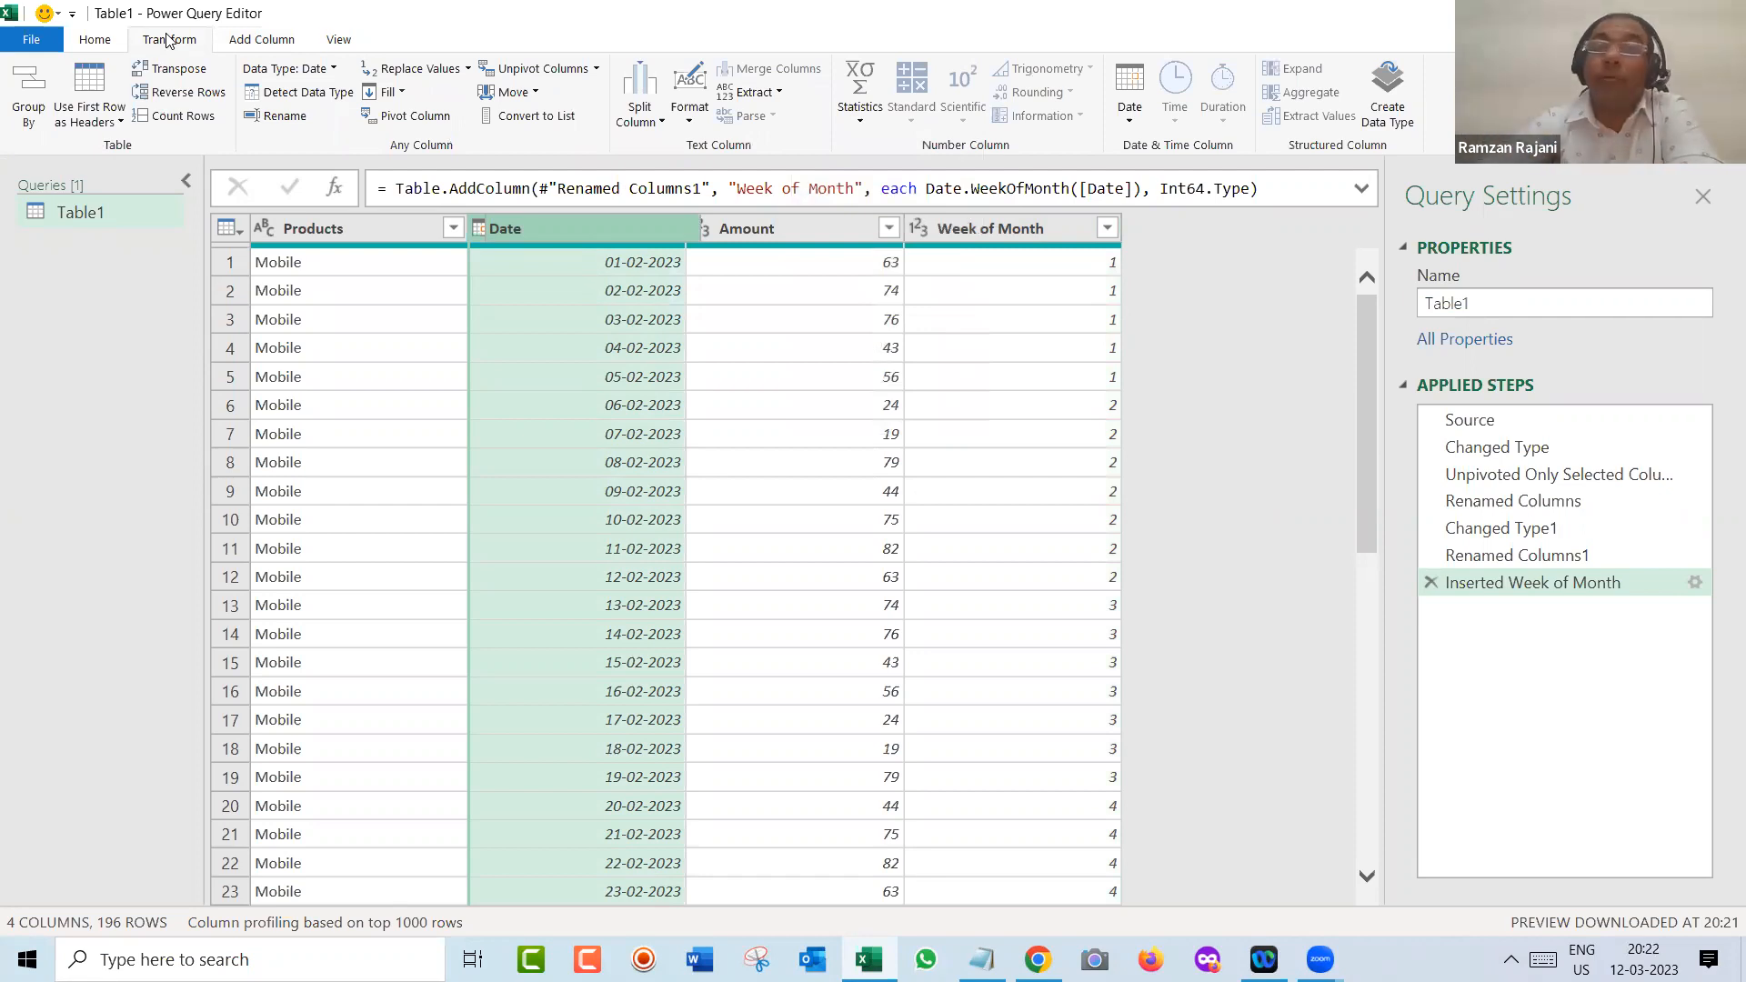
{"action": "left_click", "coordinate": [259, 39]}
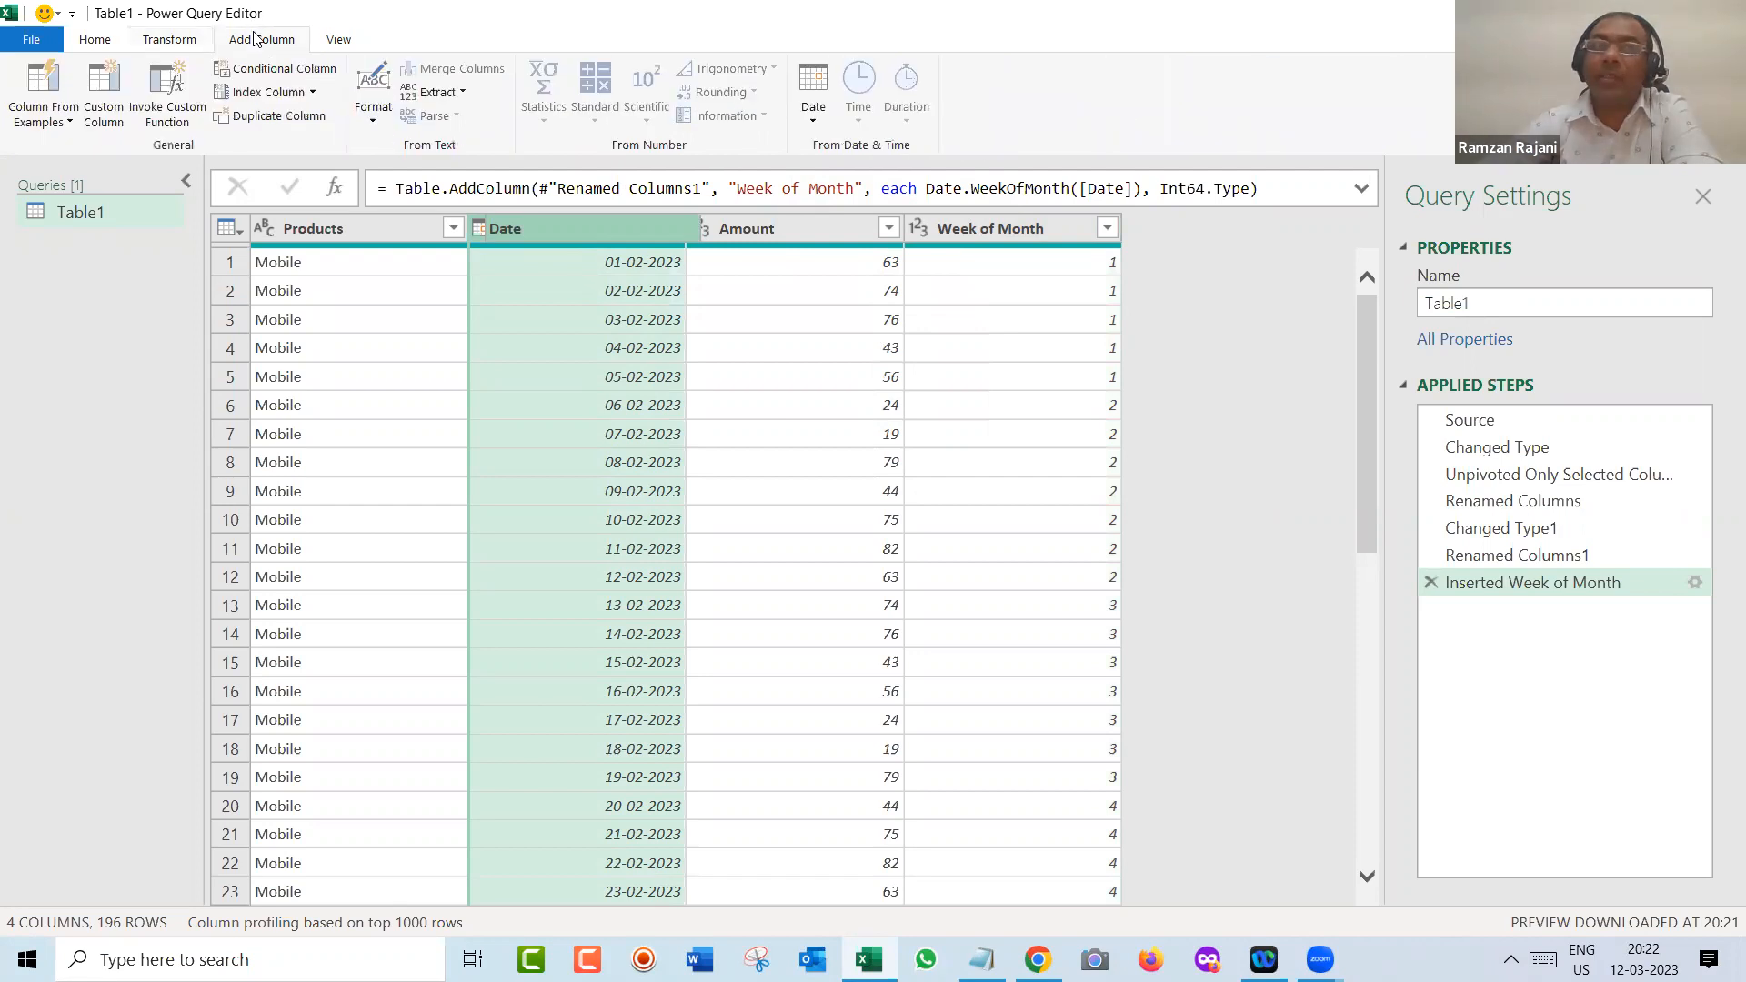
{"action": "left_click", "coordinate": [810, 109]}
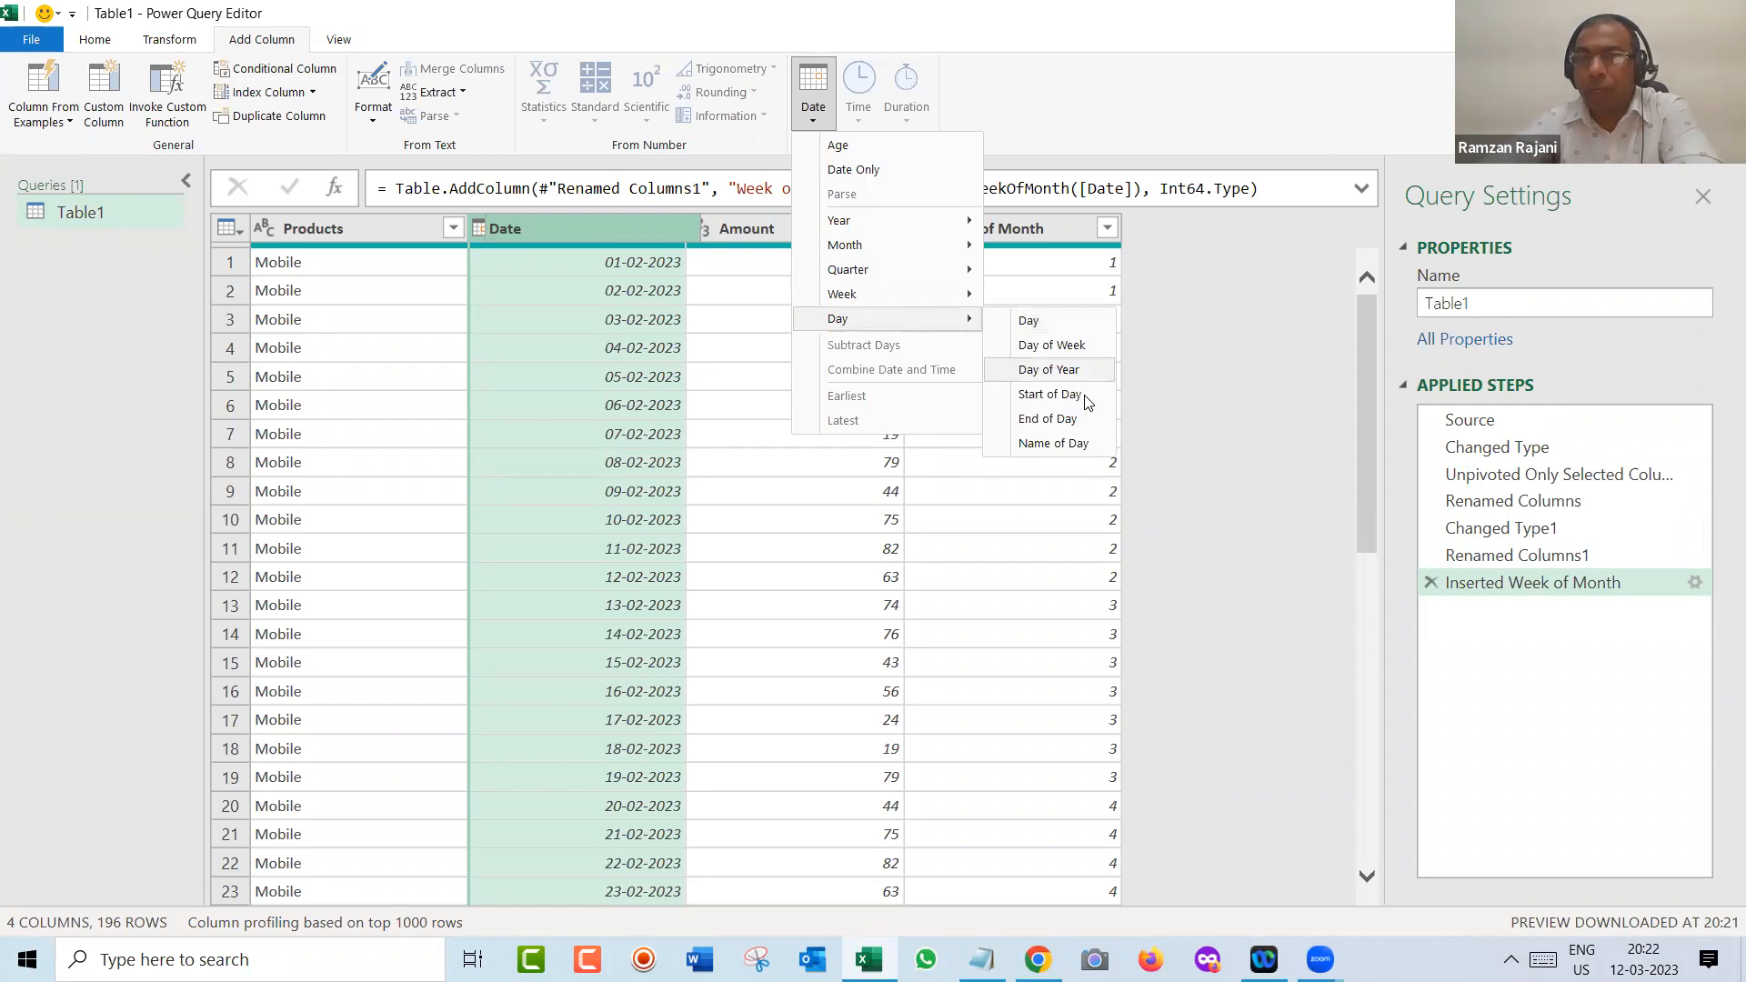
{"action": "left_click", "coordinate": [1055, 446]}
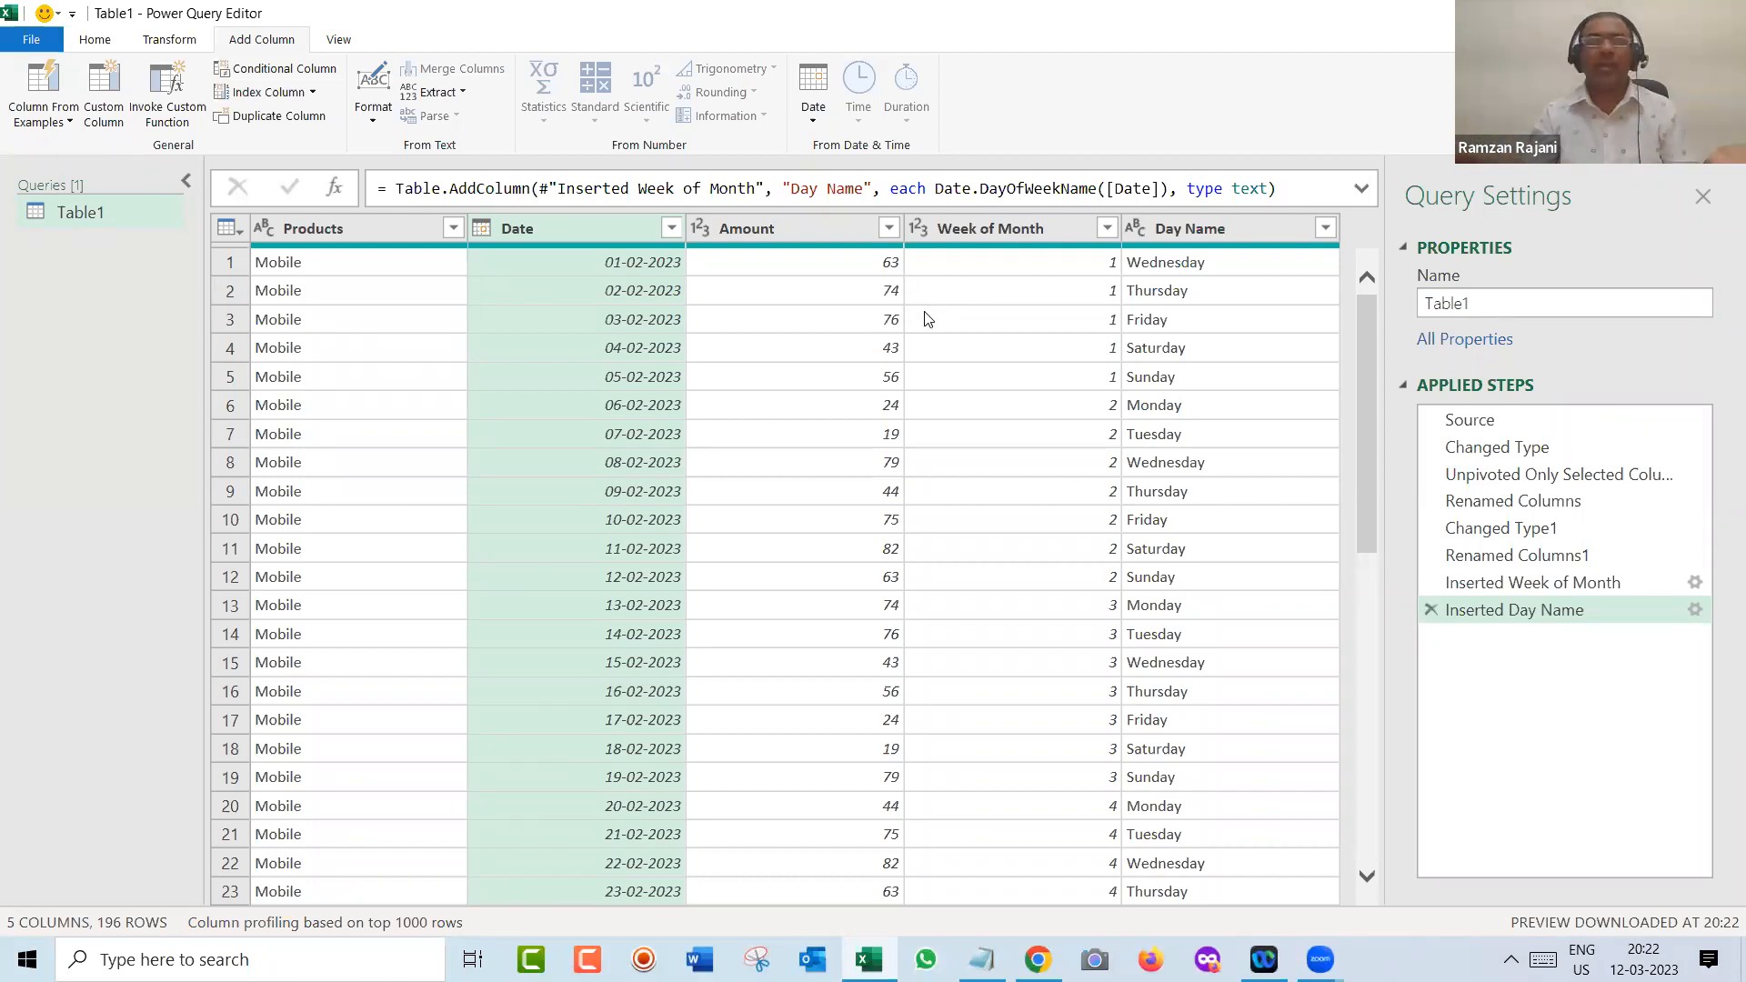
- Close and load the query to a worksheet, and look back at the original table on the Pivot sheet
{"action": "left_click", "coordinate": [31, 39]}
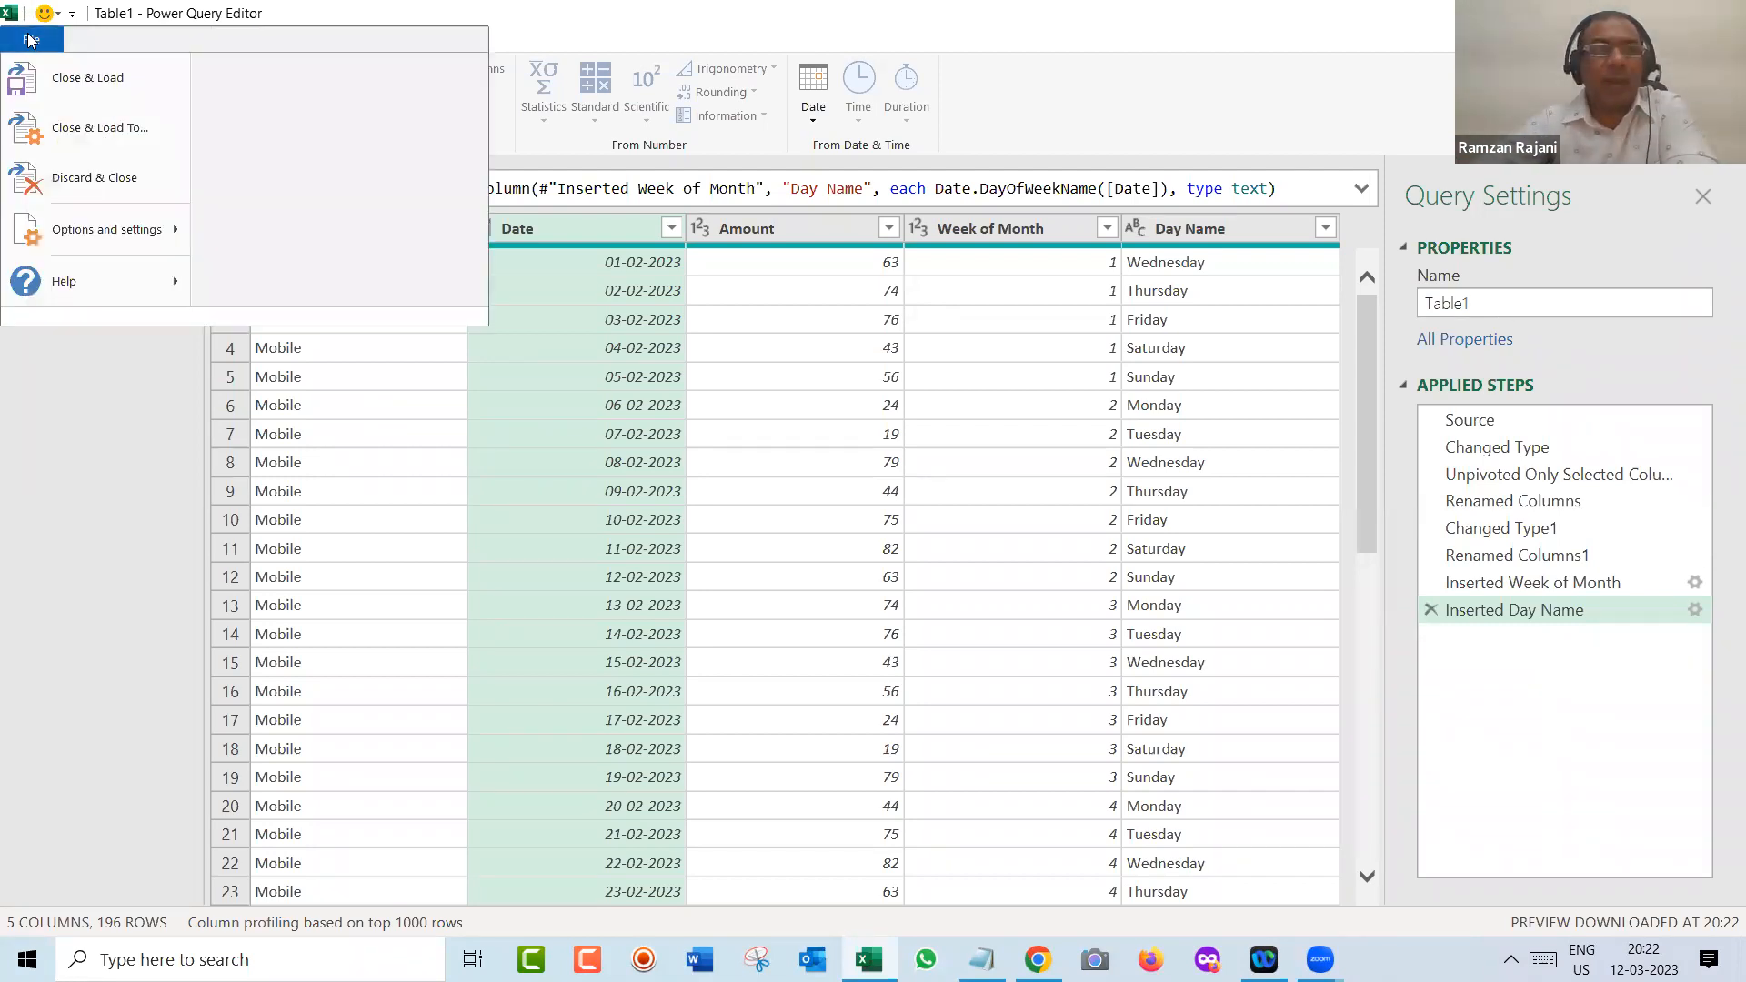
{"action": "left_click", "coordinate": [145, 87]}
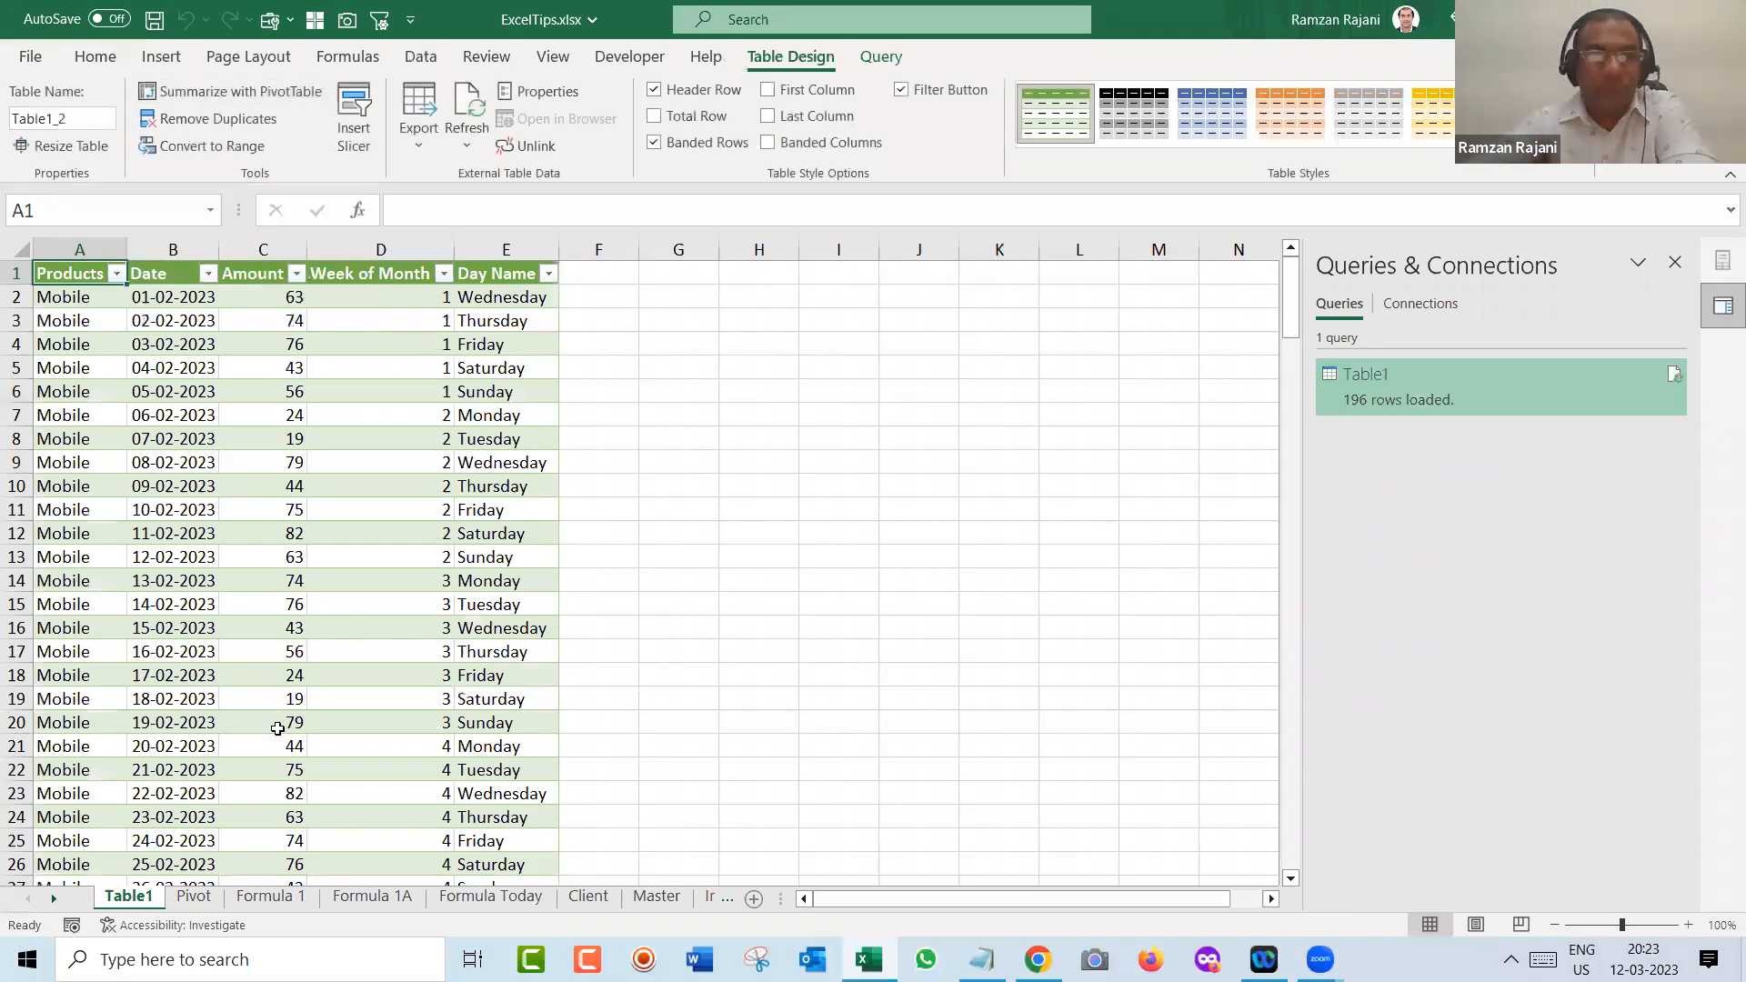
{"action": "left_click", "coordinate": [194, 896]}
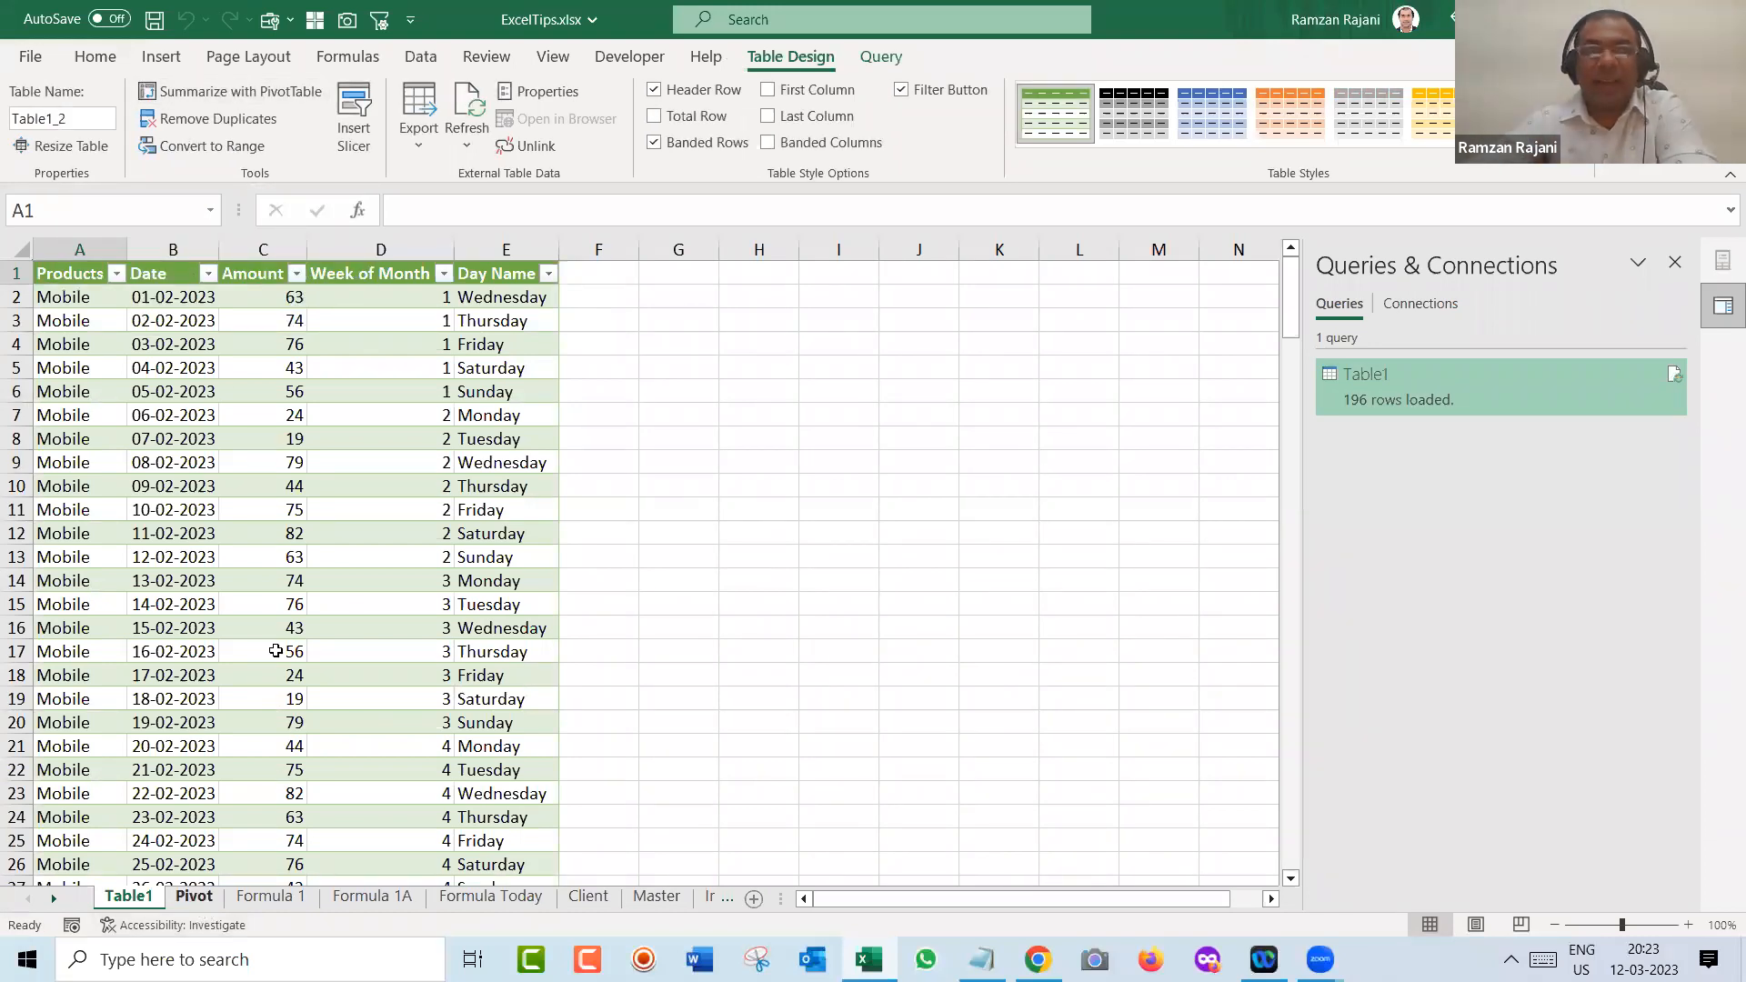
{"action": "left_click", "coordinate": [313, 425]}
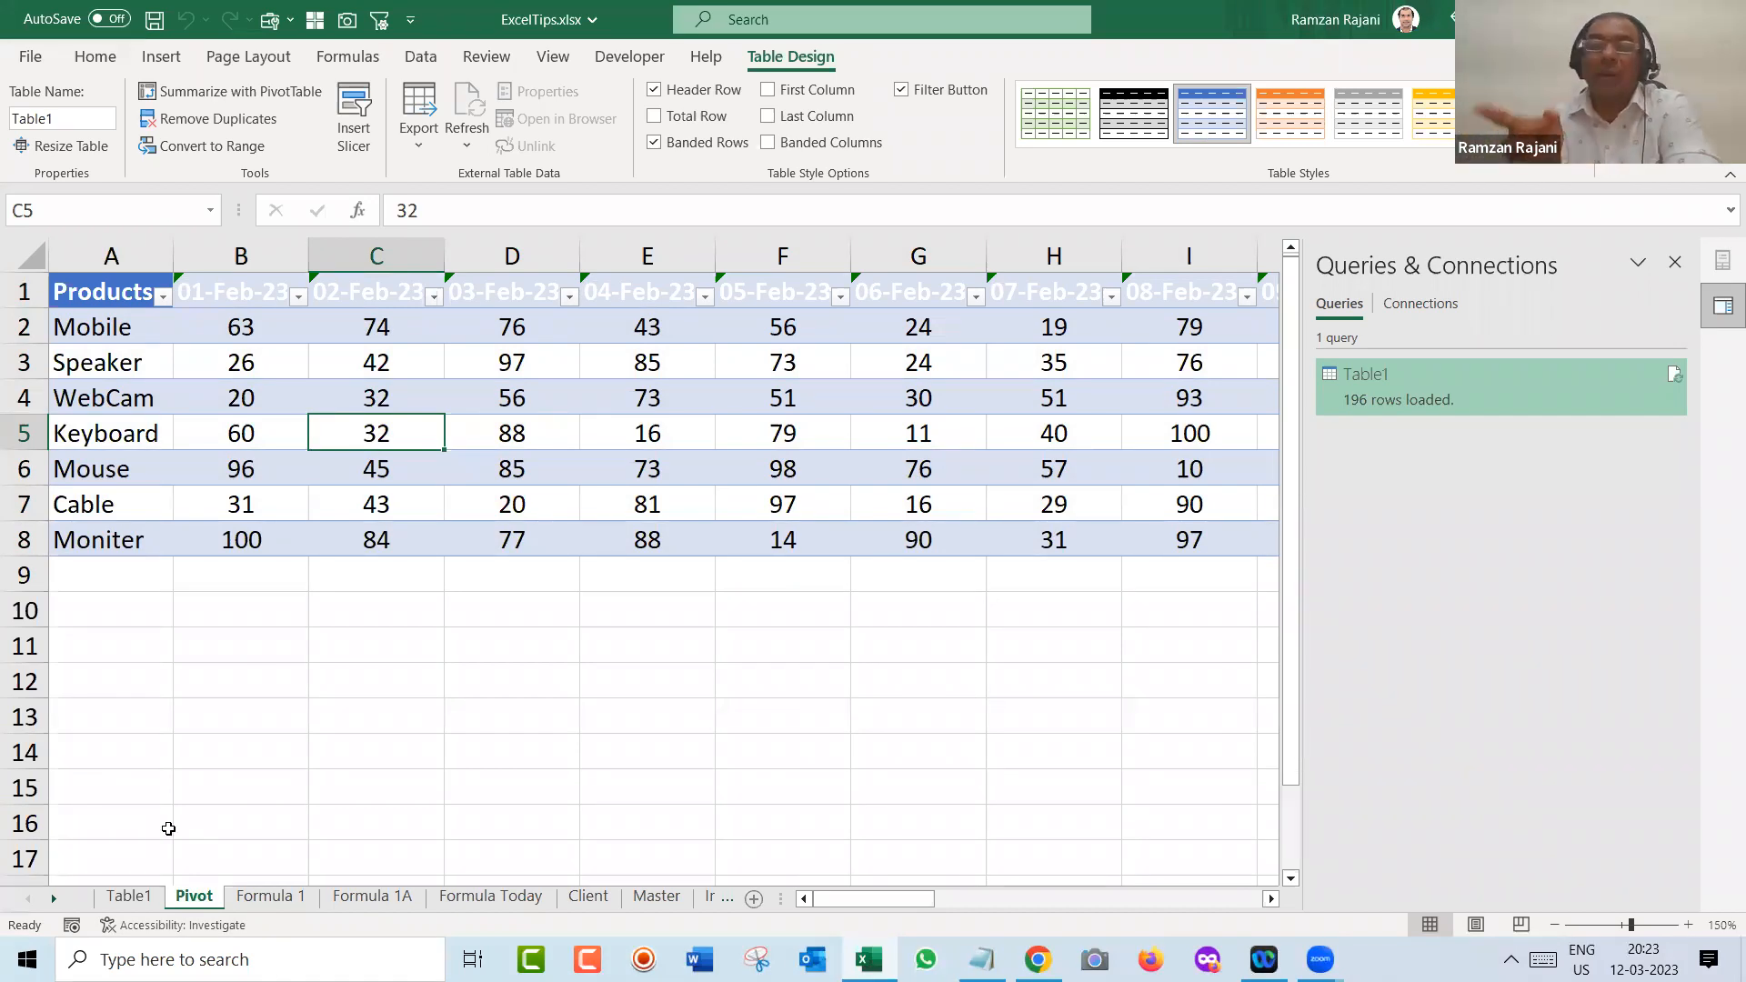
- Insert a PivotTable from Table1_2 at cell H4 of the Table1 sheet, with Week of Month as rows and the sum of Amount as values
{"action": "left_click", "coordinate": [128, 897]}
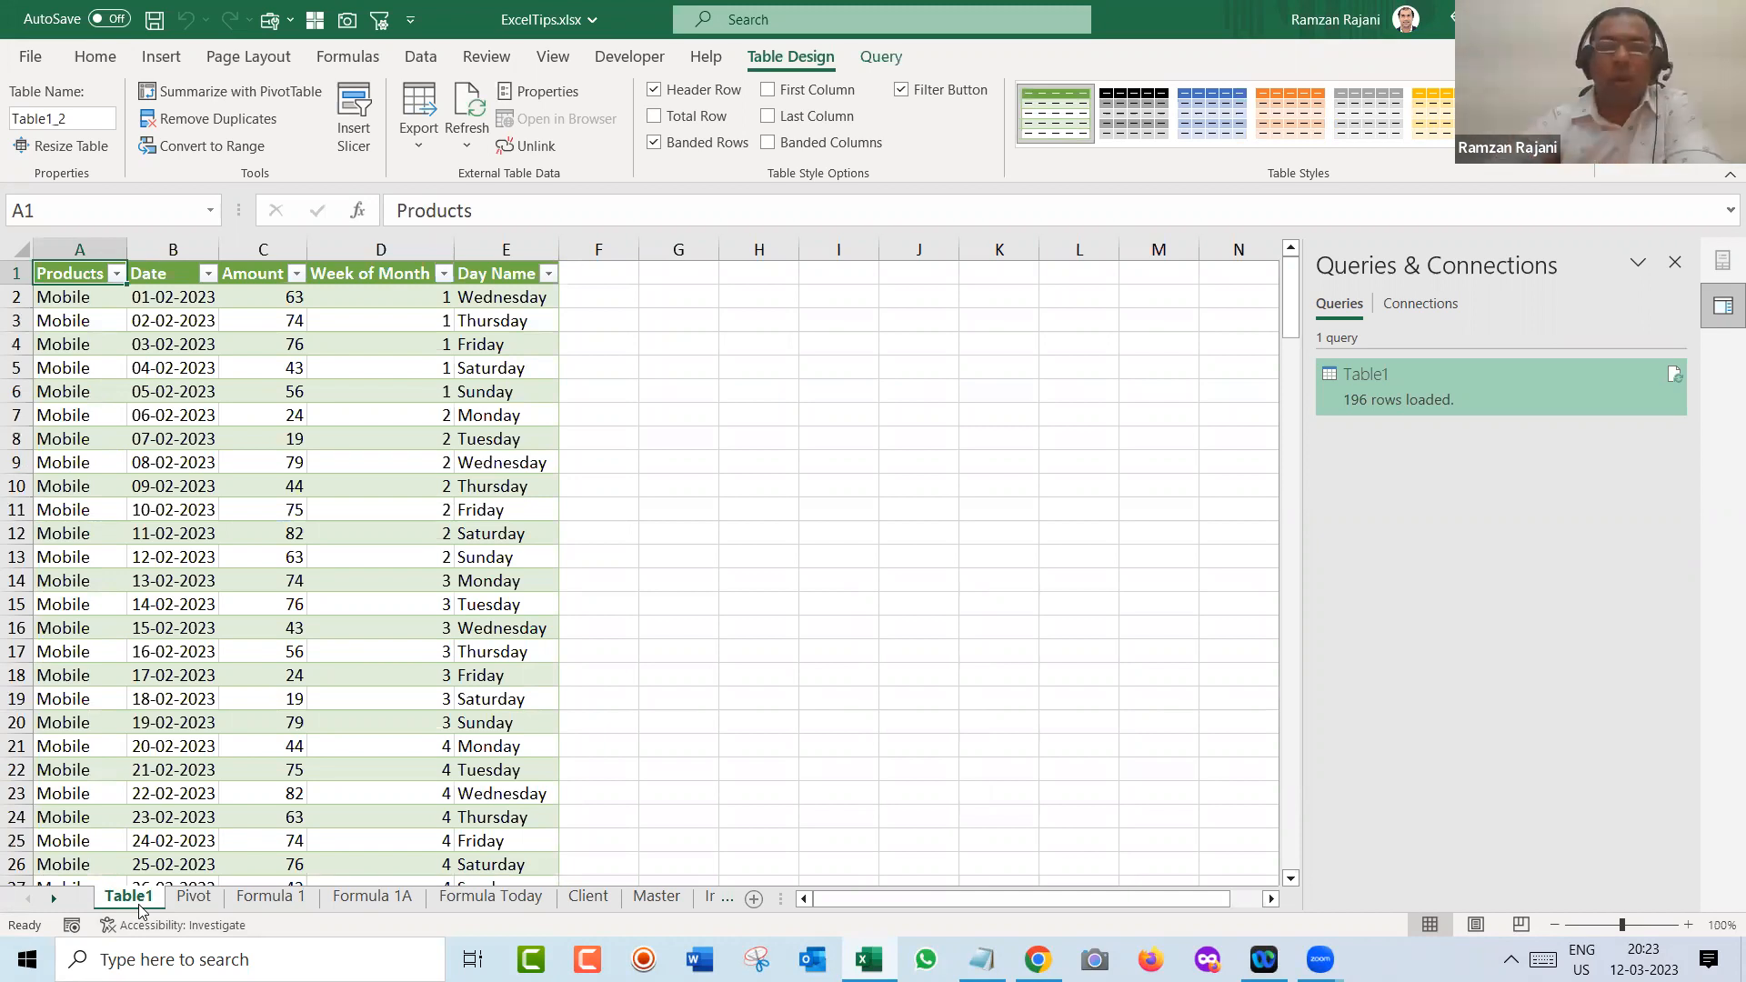
{"action": "left_click", "coordinate": [161, 58]}
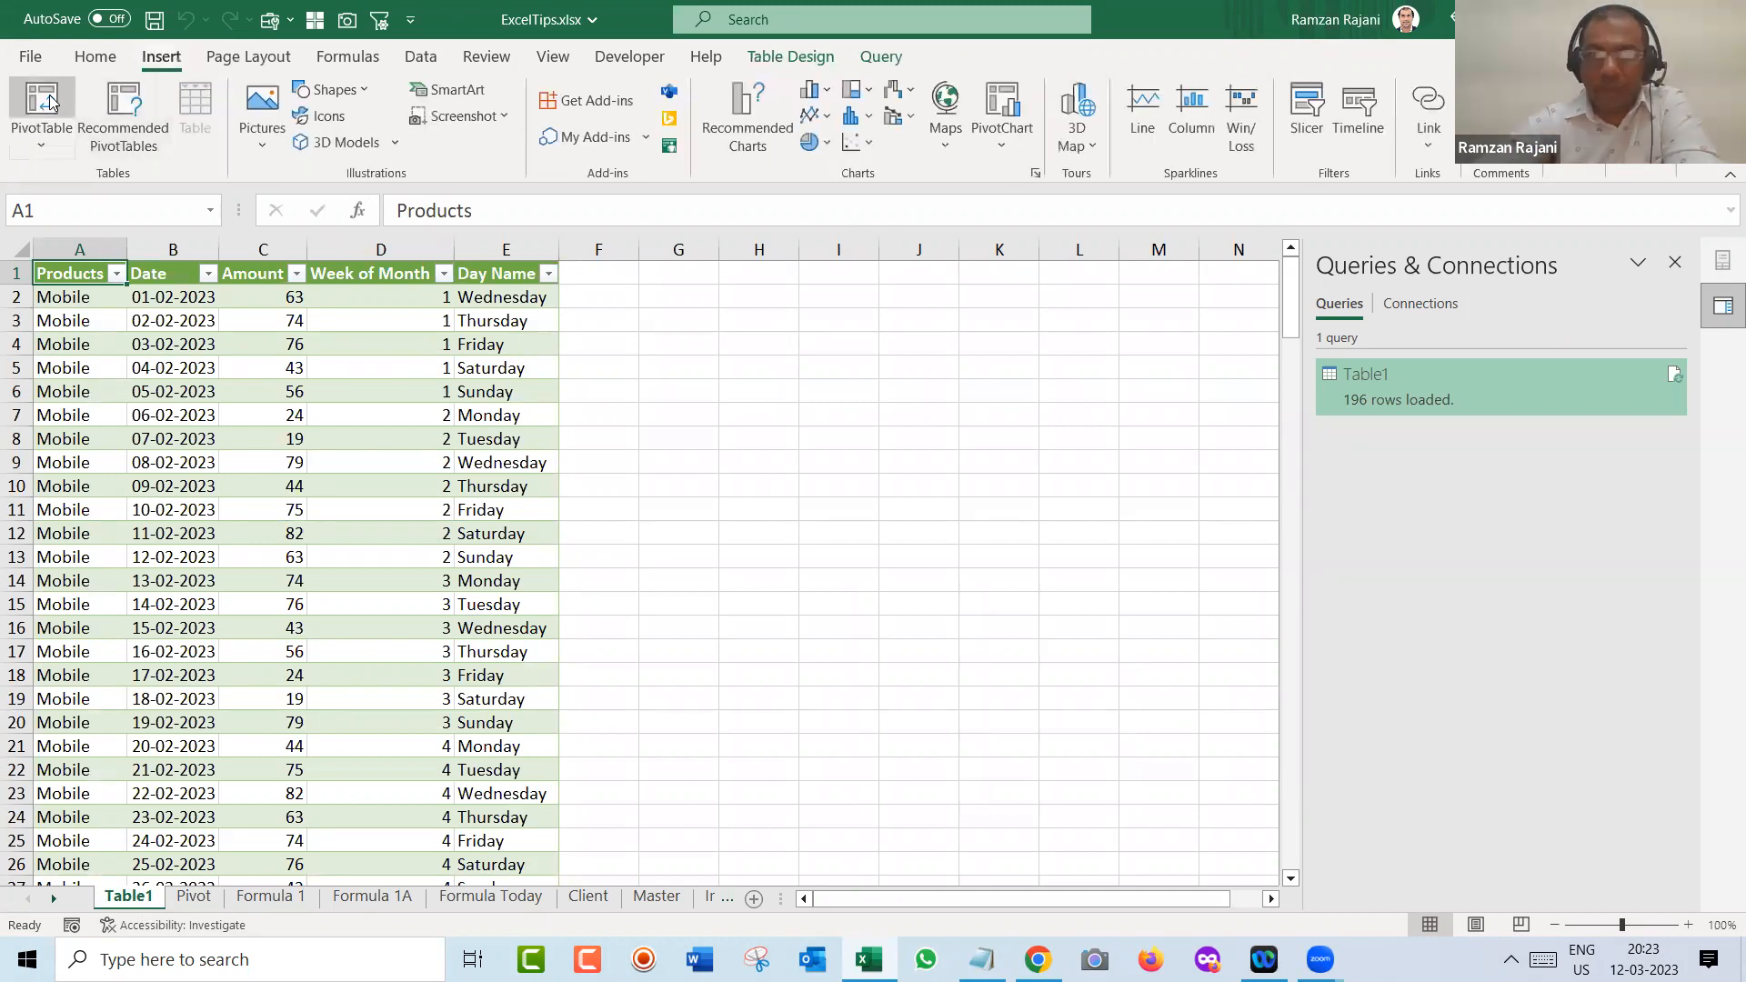
{"action": "left_click", "coordinate": [50, 102]}
{"action": "left_click", "coordinate": [897, 476]}
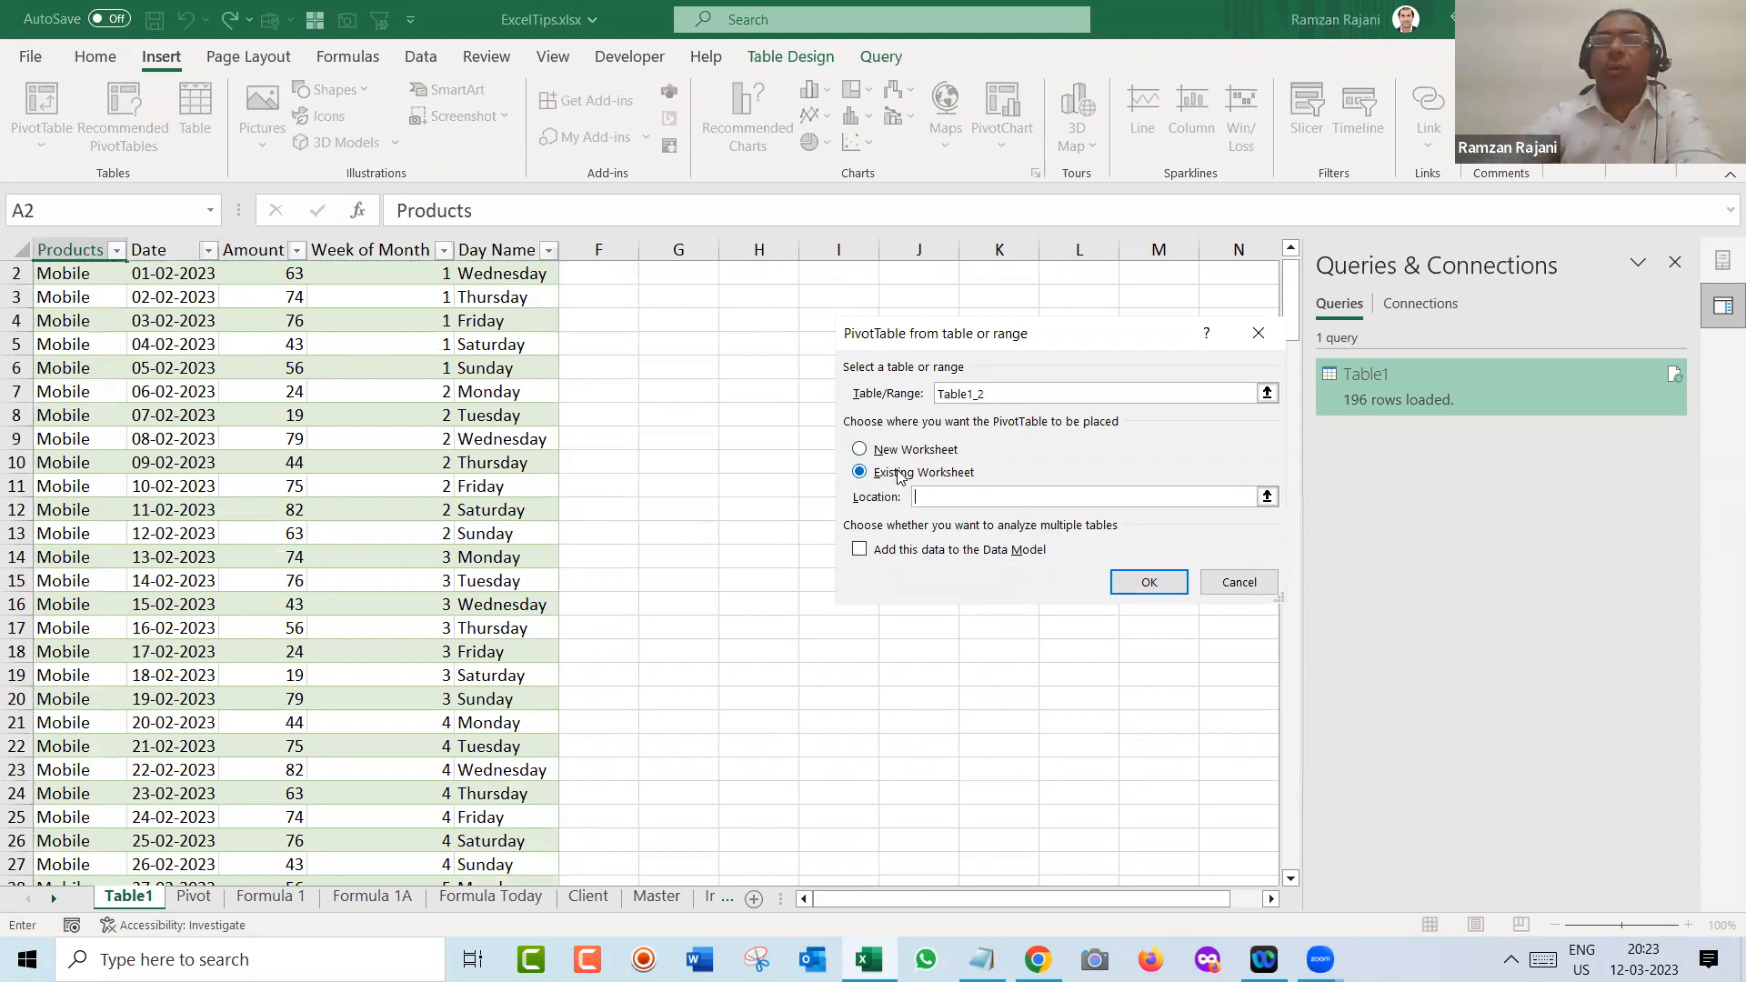
{"action": "left_click", "coordinate": [742, 319]}
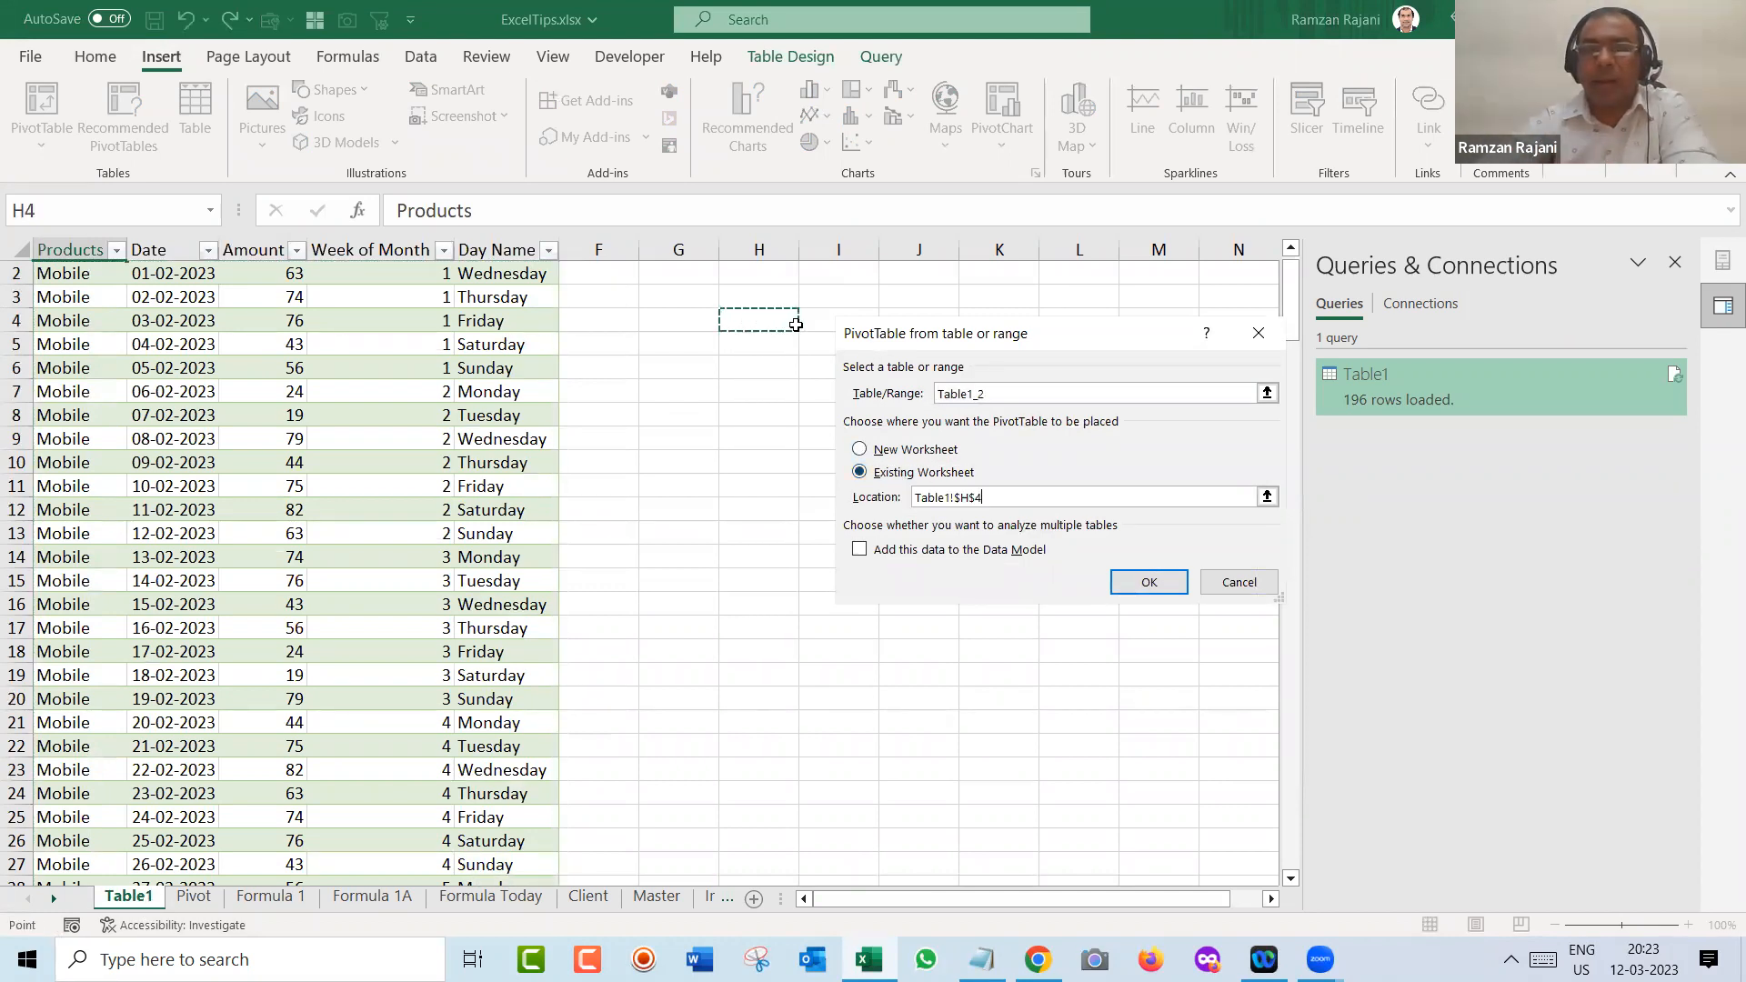
{"action": "left_click", "coordinate": [1153, 583]}
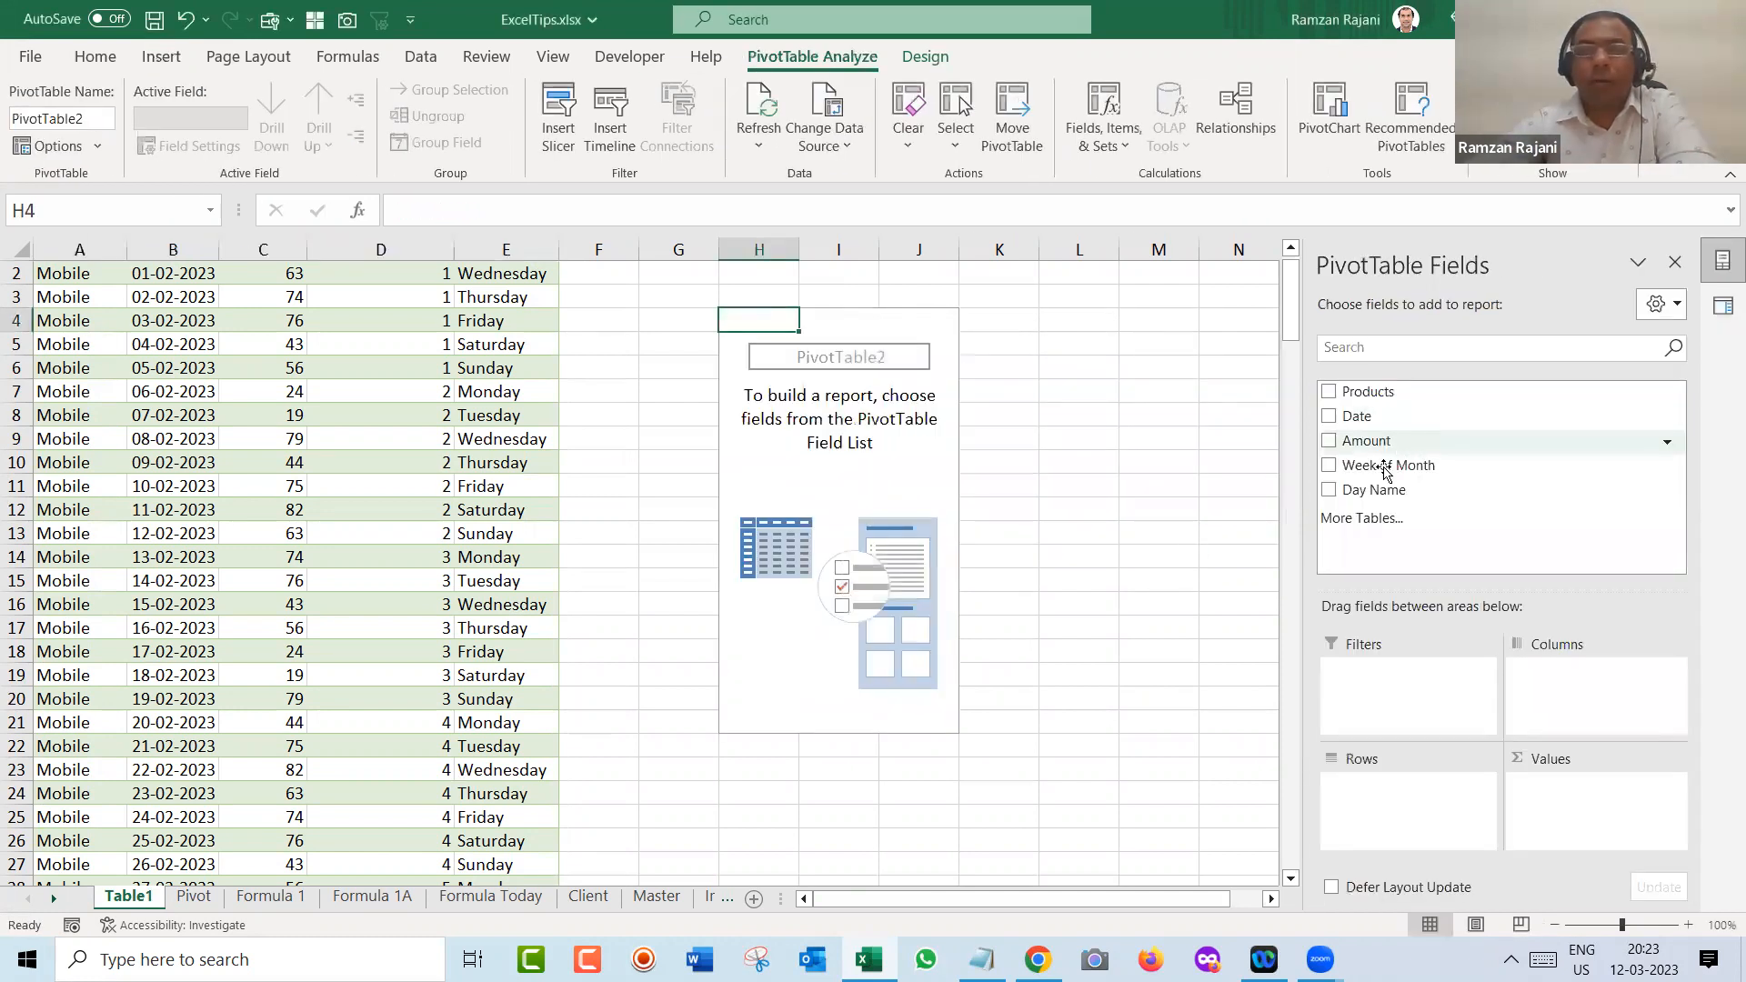
{"action": "left_click_drag", "start_coordinate": [1383, 467], "coordinate": [1424, 815]}
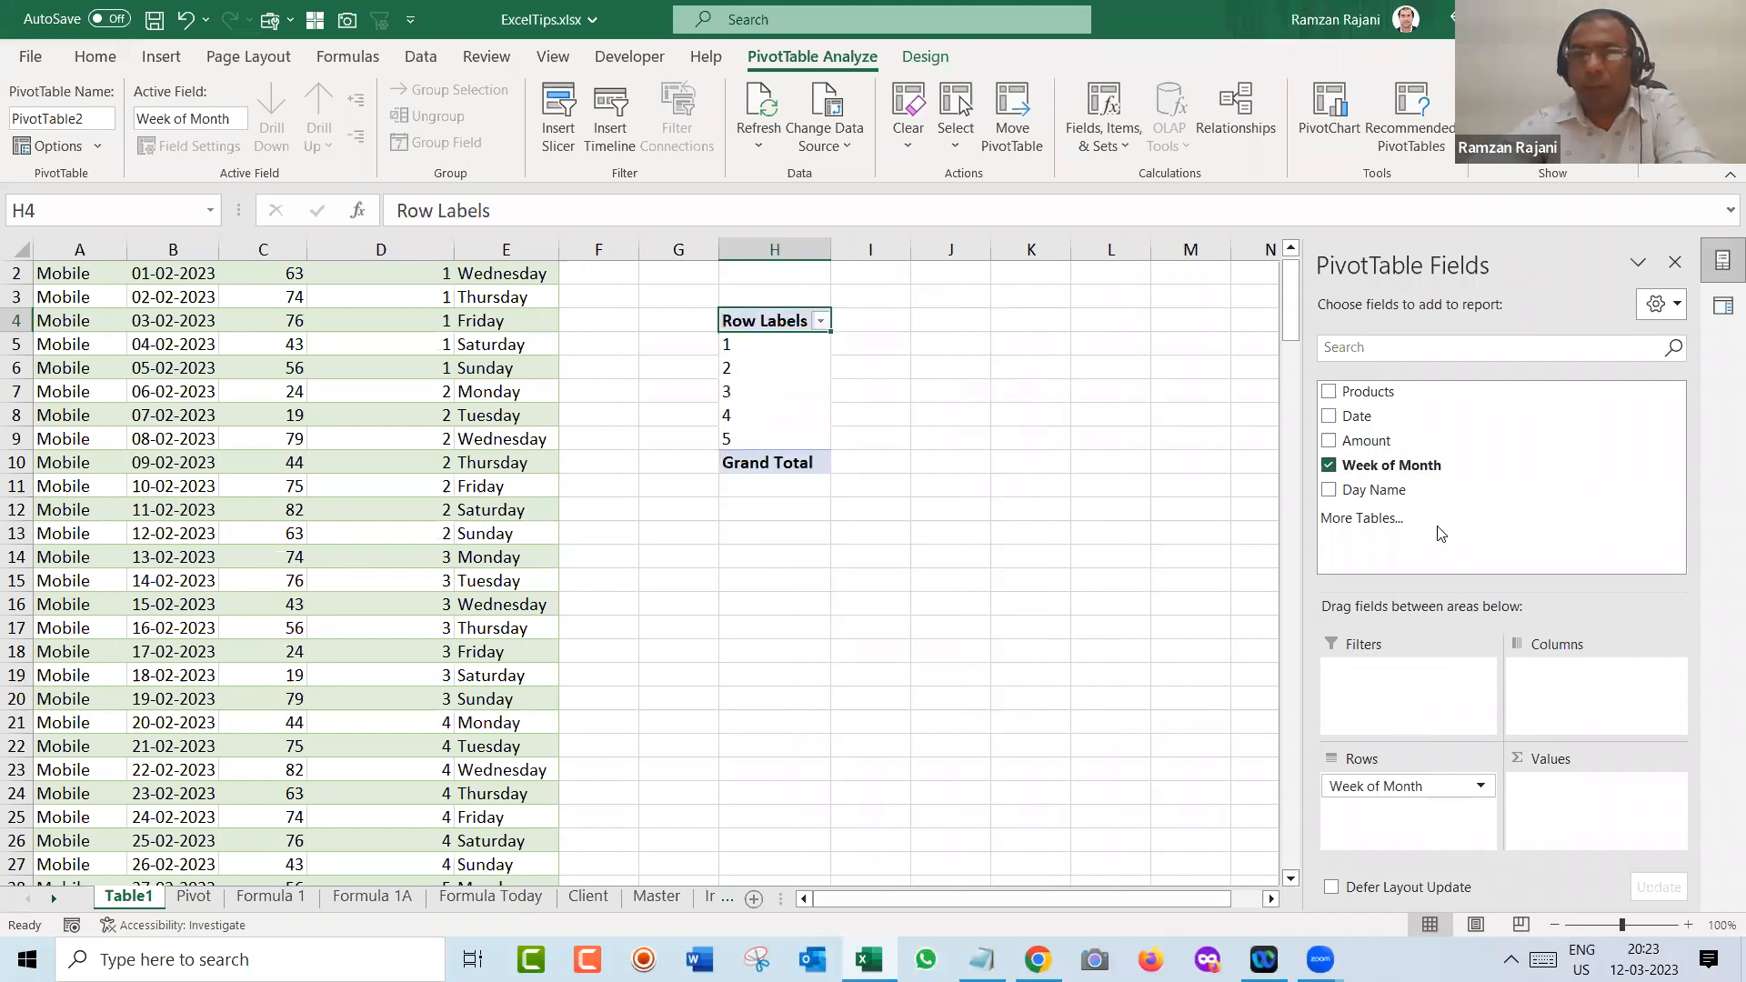
{"action": "left_click_drag", "start_coordinate": [1404, 443], "coordinate": [1561, 804]}
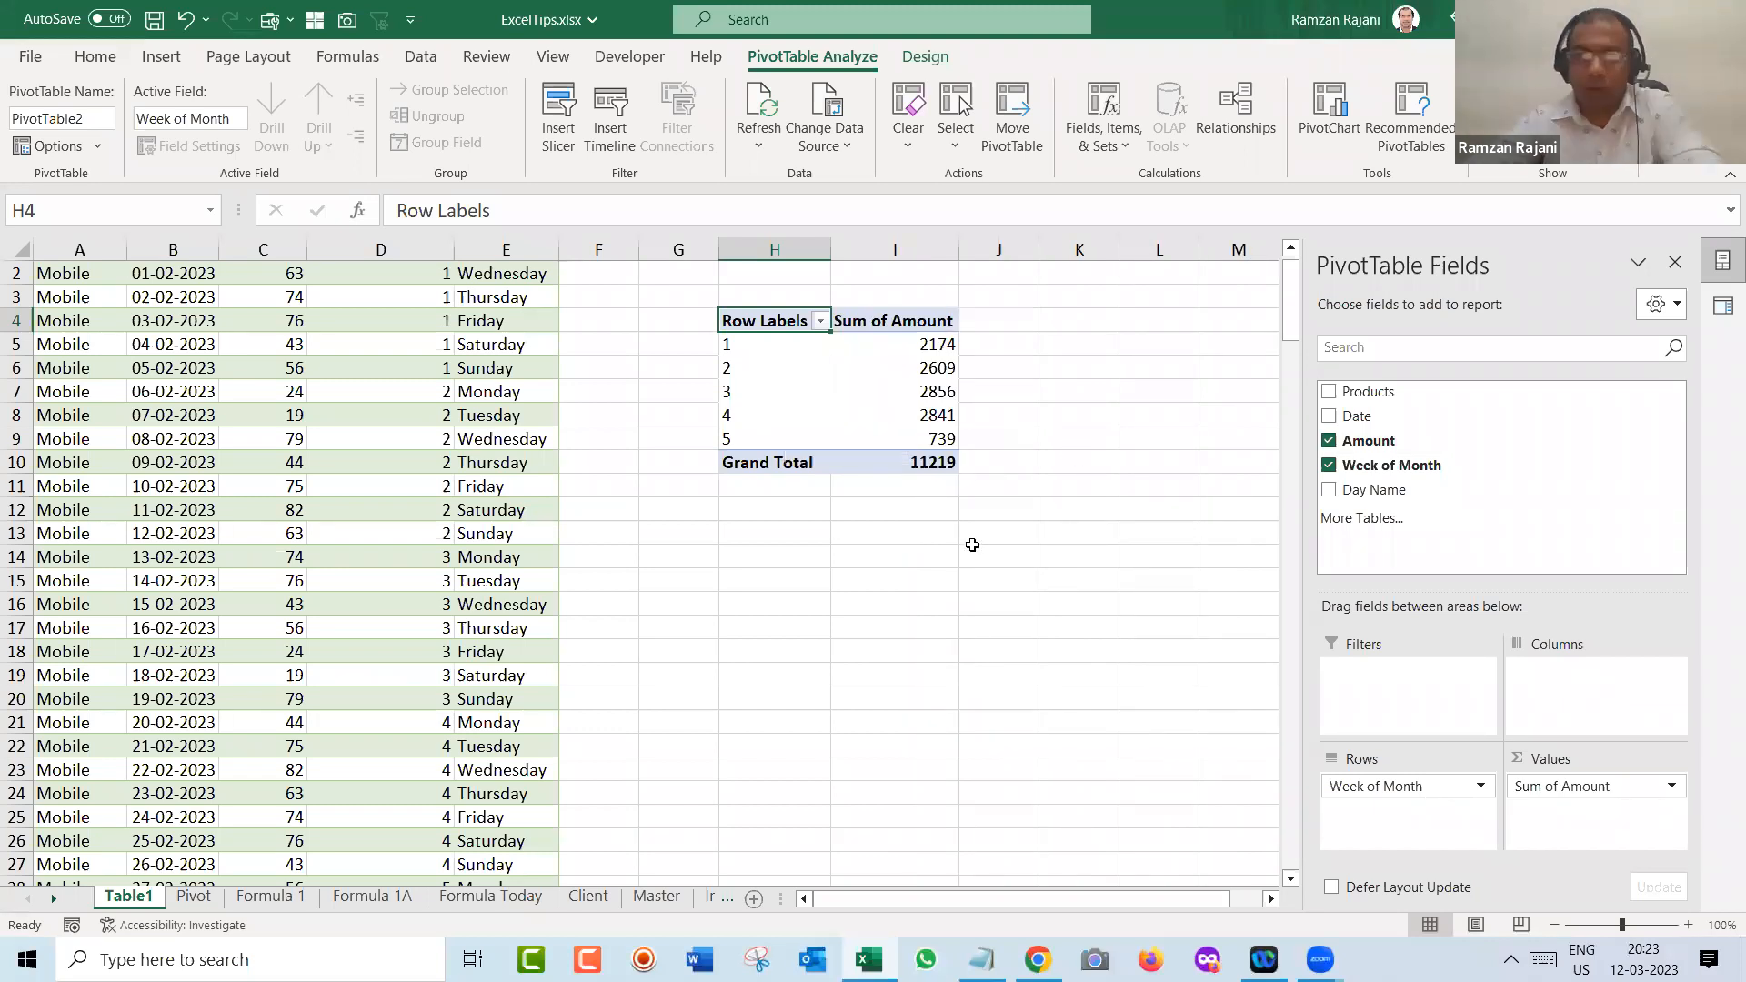
- Copy the whole weekly PivotTable and paste the duplicate at cell H13
{"action": "key", "text": "ctrl+a"}
{"action": "key", "text": "ctrl+c"}
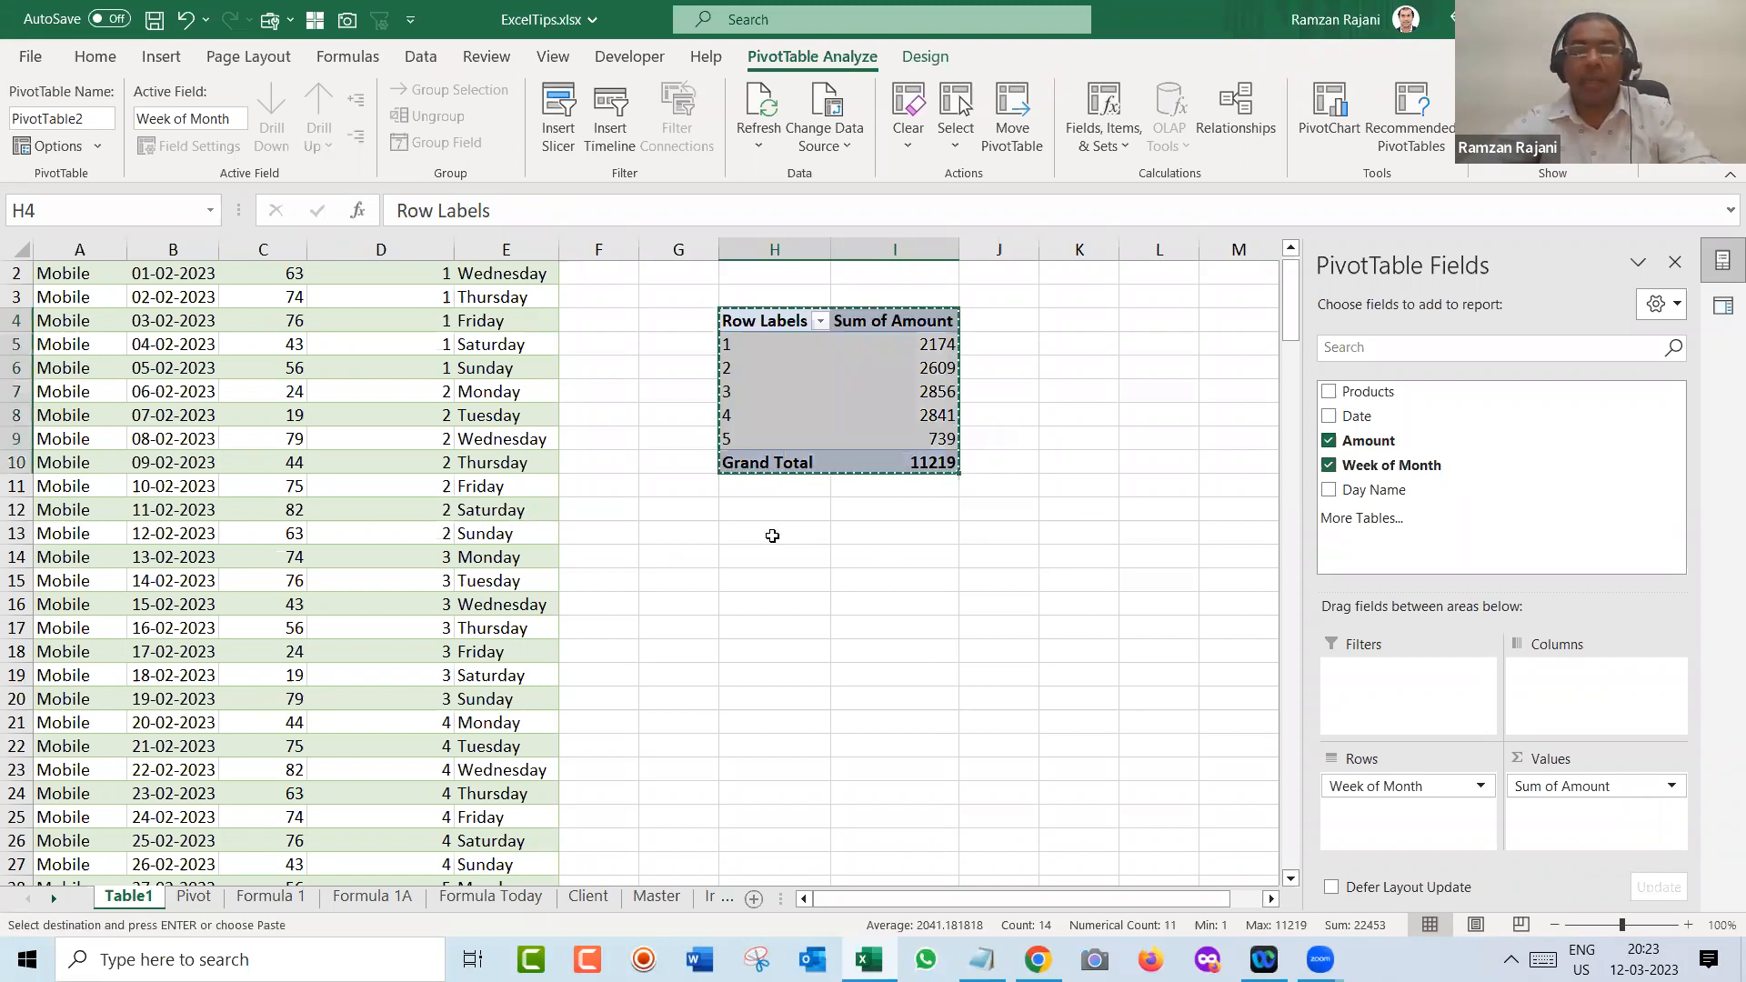
{"action": "left_click", "coordinate": [772, 535]}
{"action": "key", "text": "Return"}
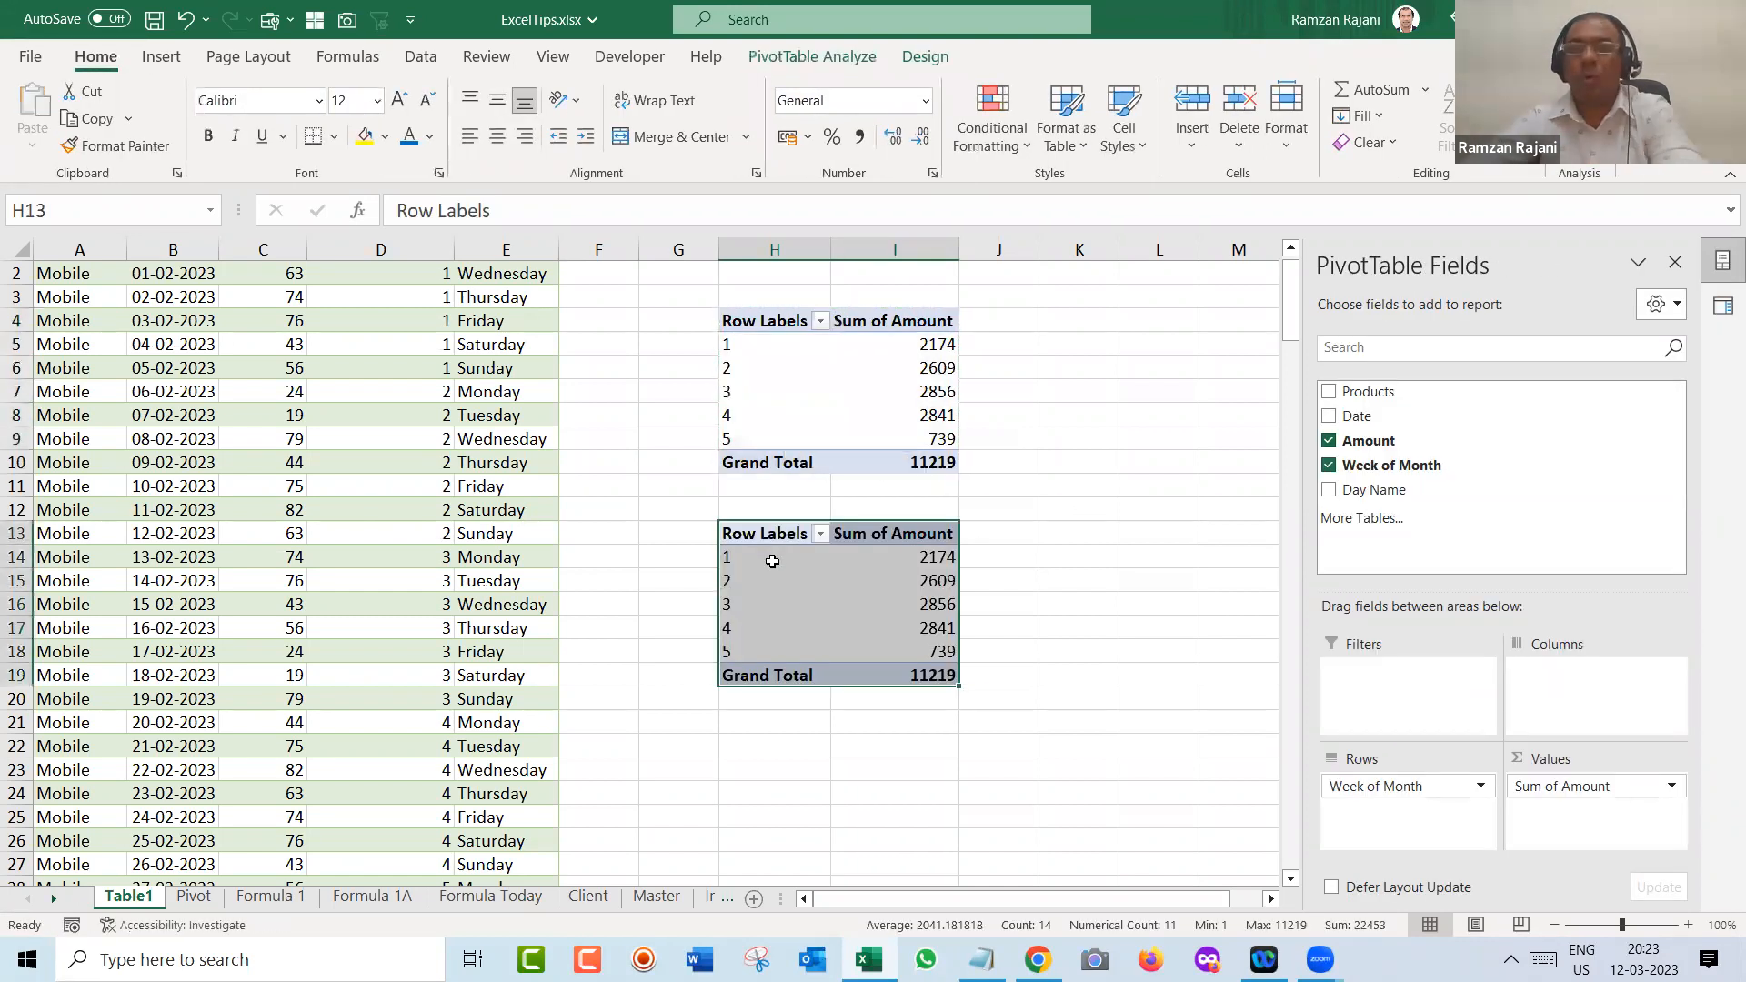
- In the duplicated PivotTable, replace Week of Month with Day Name as the row field
{"action": "left_click", "coordinate": [772, 560]}
{"action": "left_click", "coordinate": [1329, 465]}
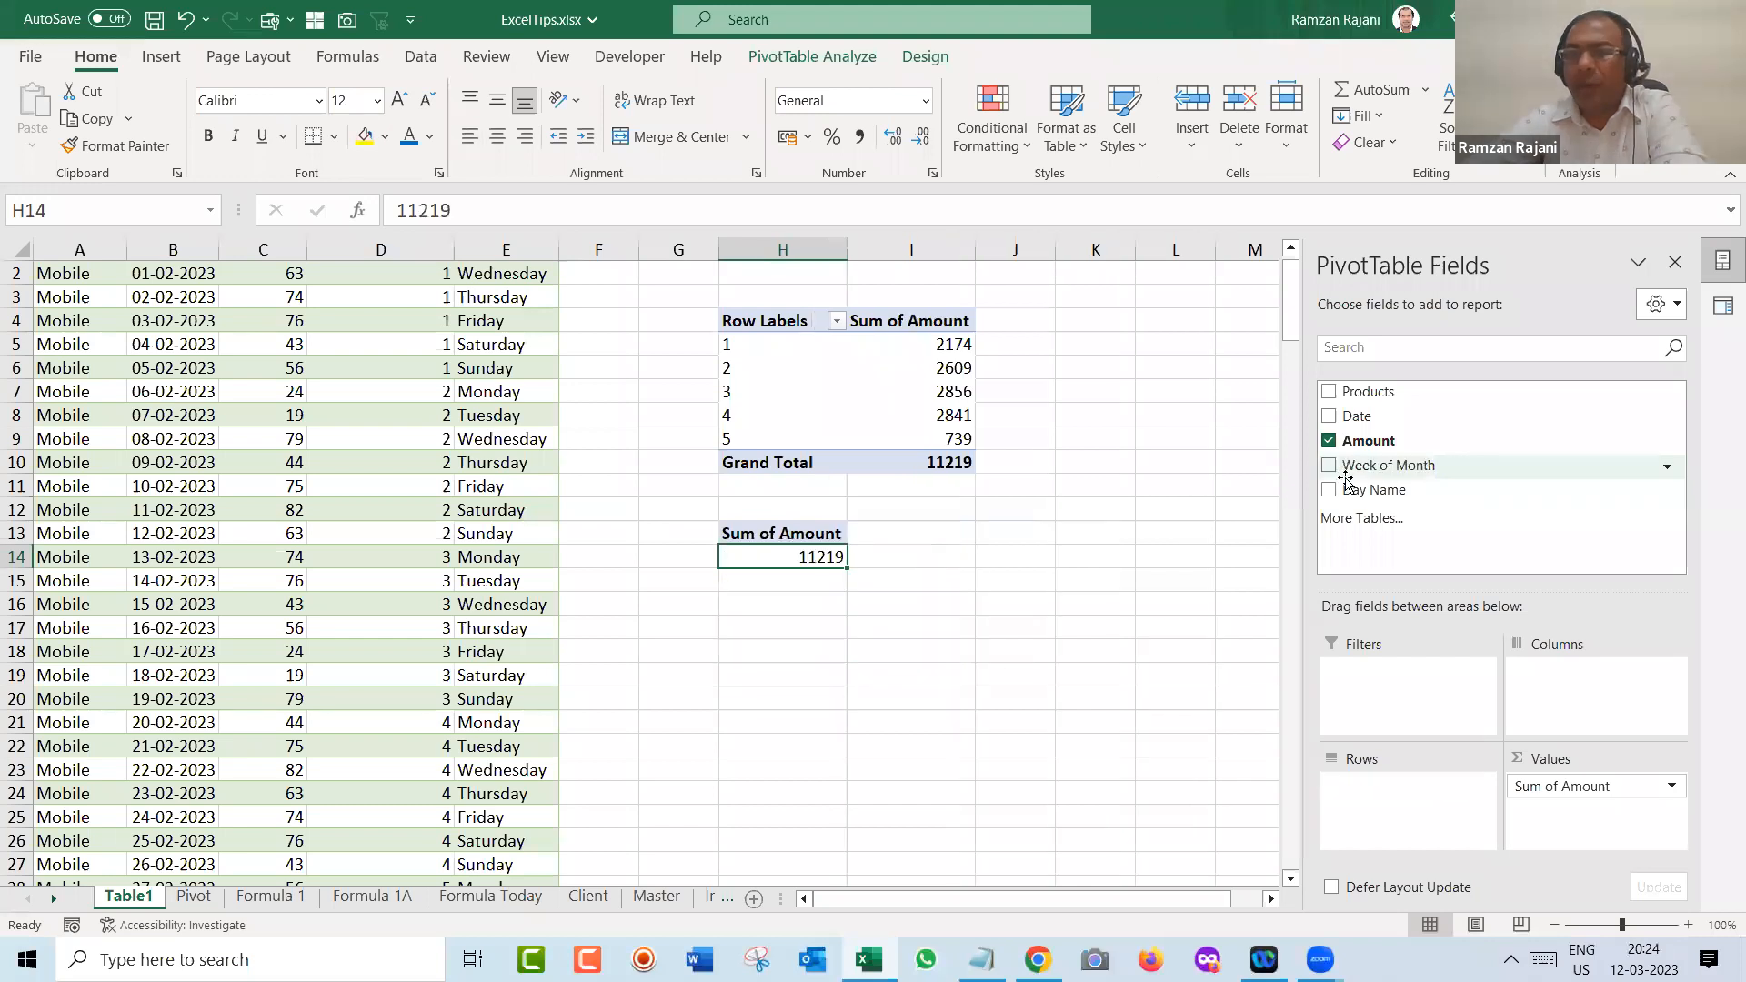
{"action": "left_click_drag", "start_coordinate": [1345, 491], "coordinate": [1373, 797]}
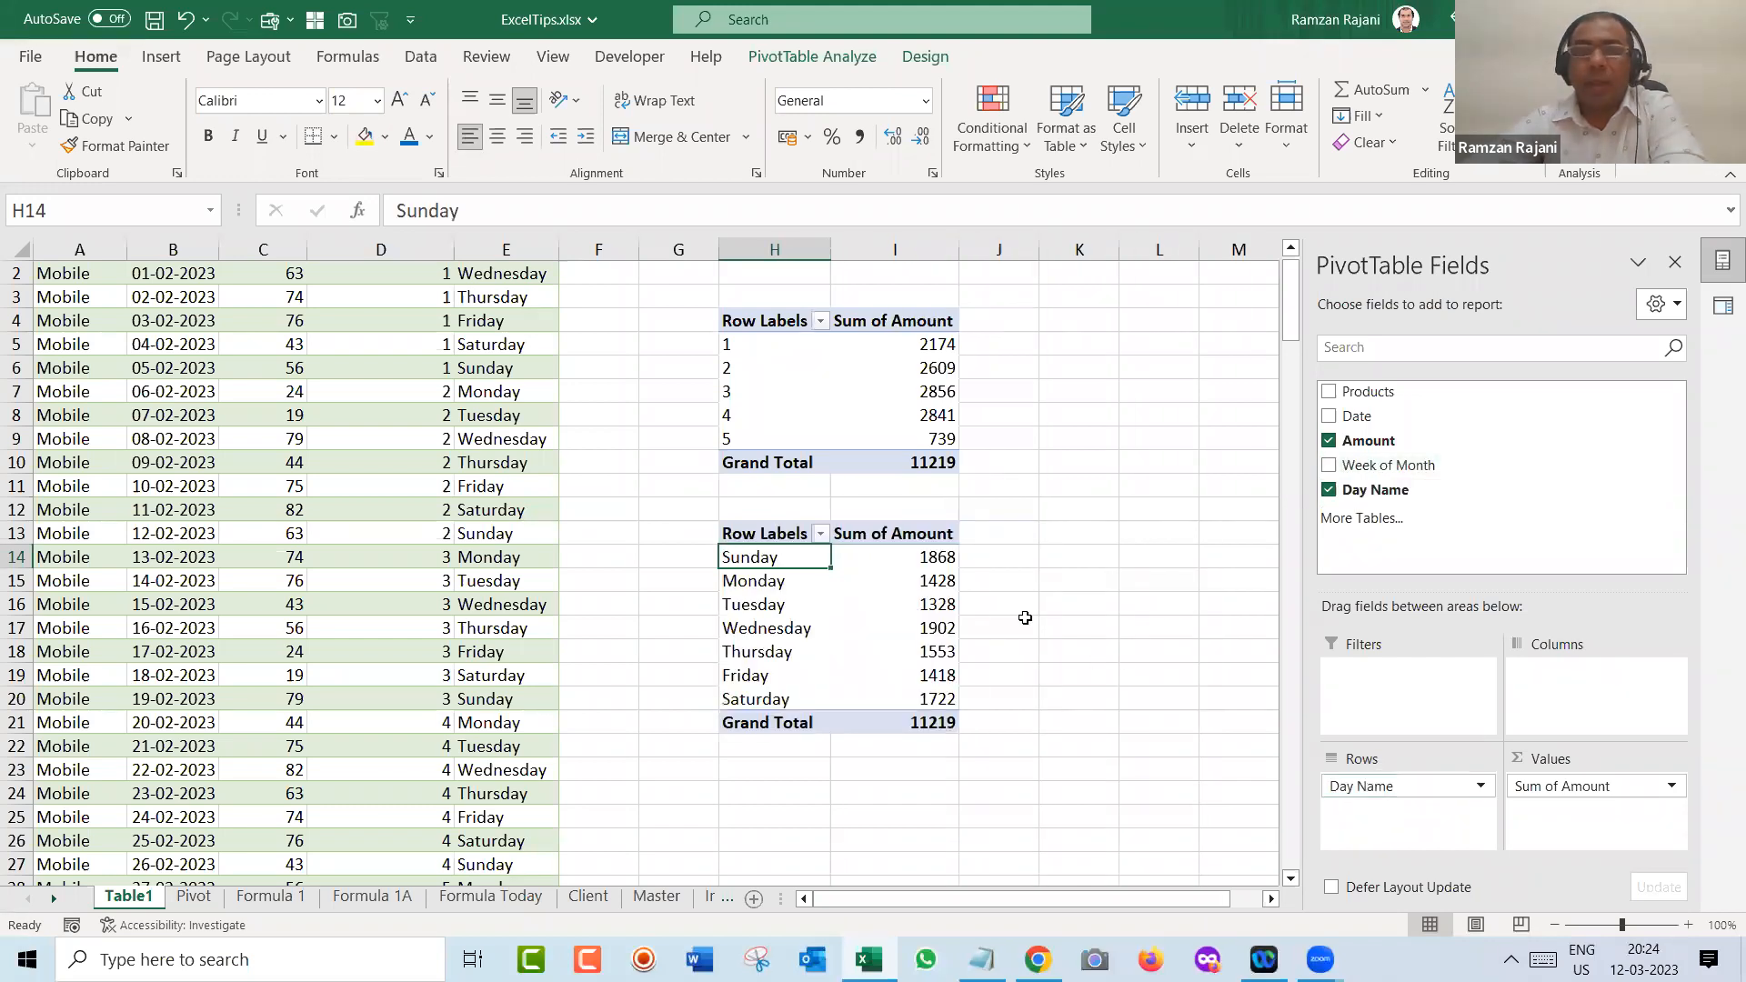
- Filter the row labels of the day-name PivotTable to only Friday and Saturday
{"action": "left_click", "coordinate": [823, 535]}
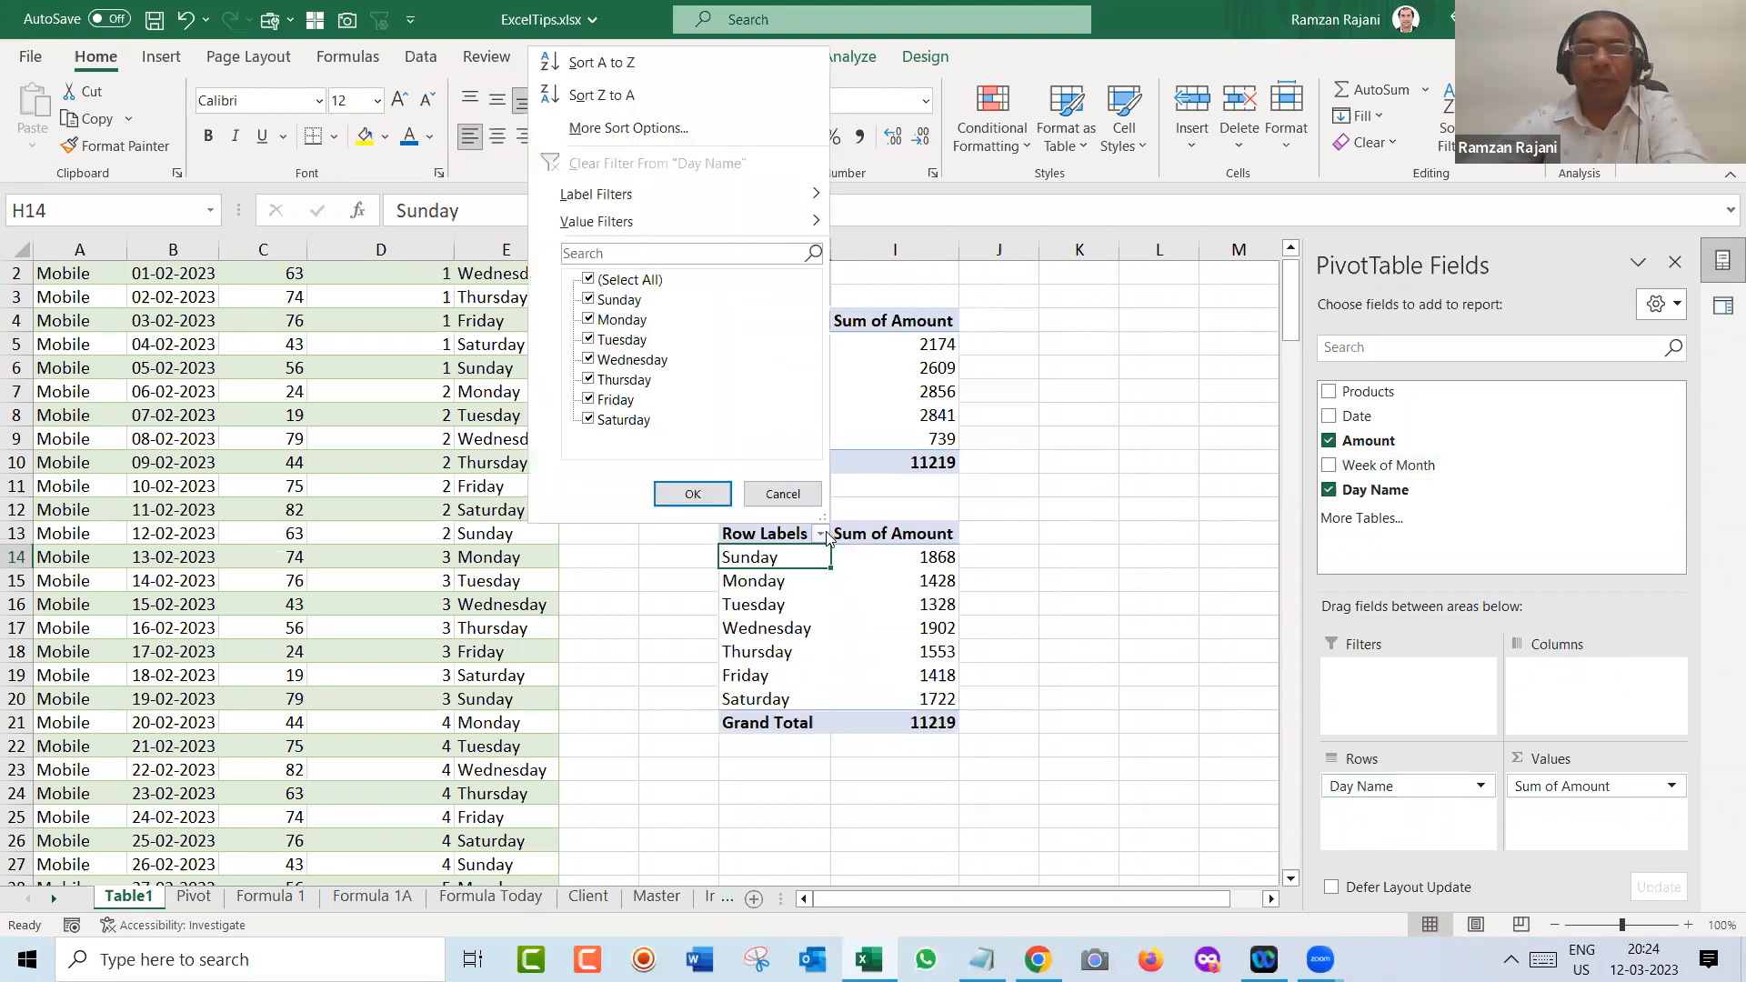
{"action": "left_click", "coordinate": [589, 280]}
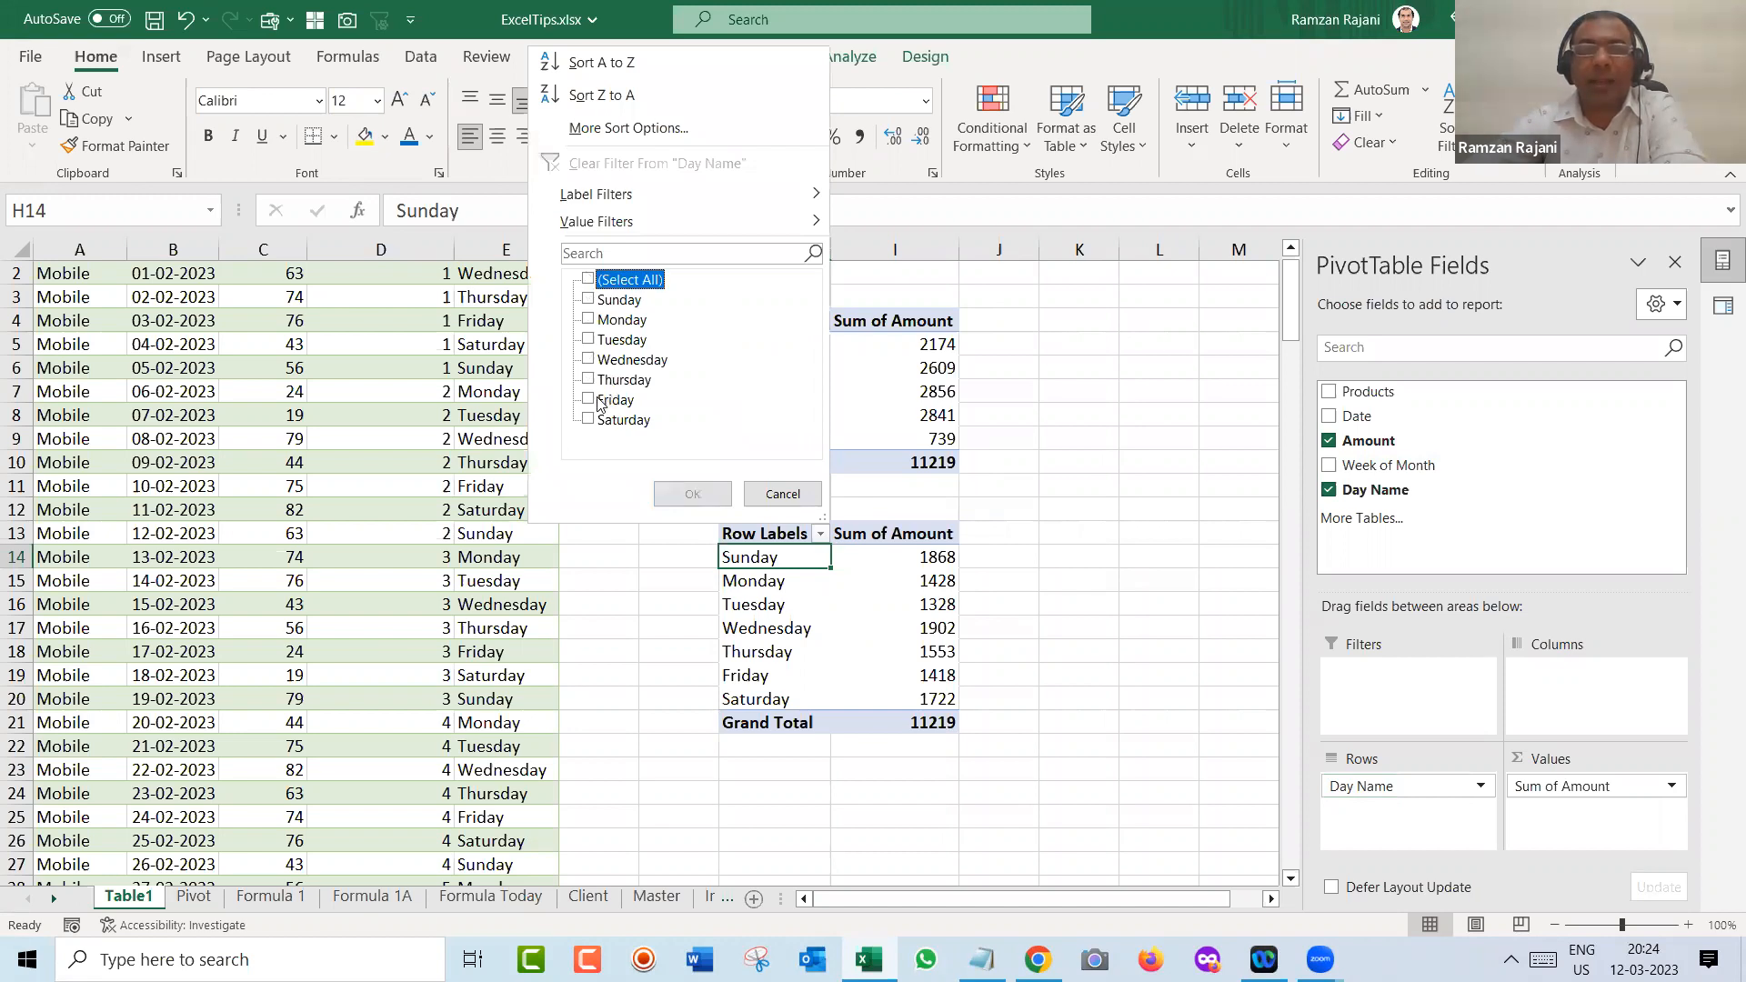
{"action": "left_click", "coordinate": [591, 400]}
{"action": "left_click", "coordinate": [593, 420]}
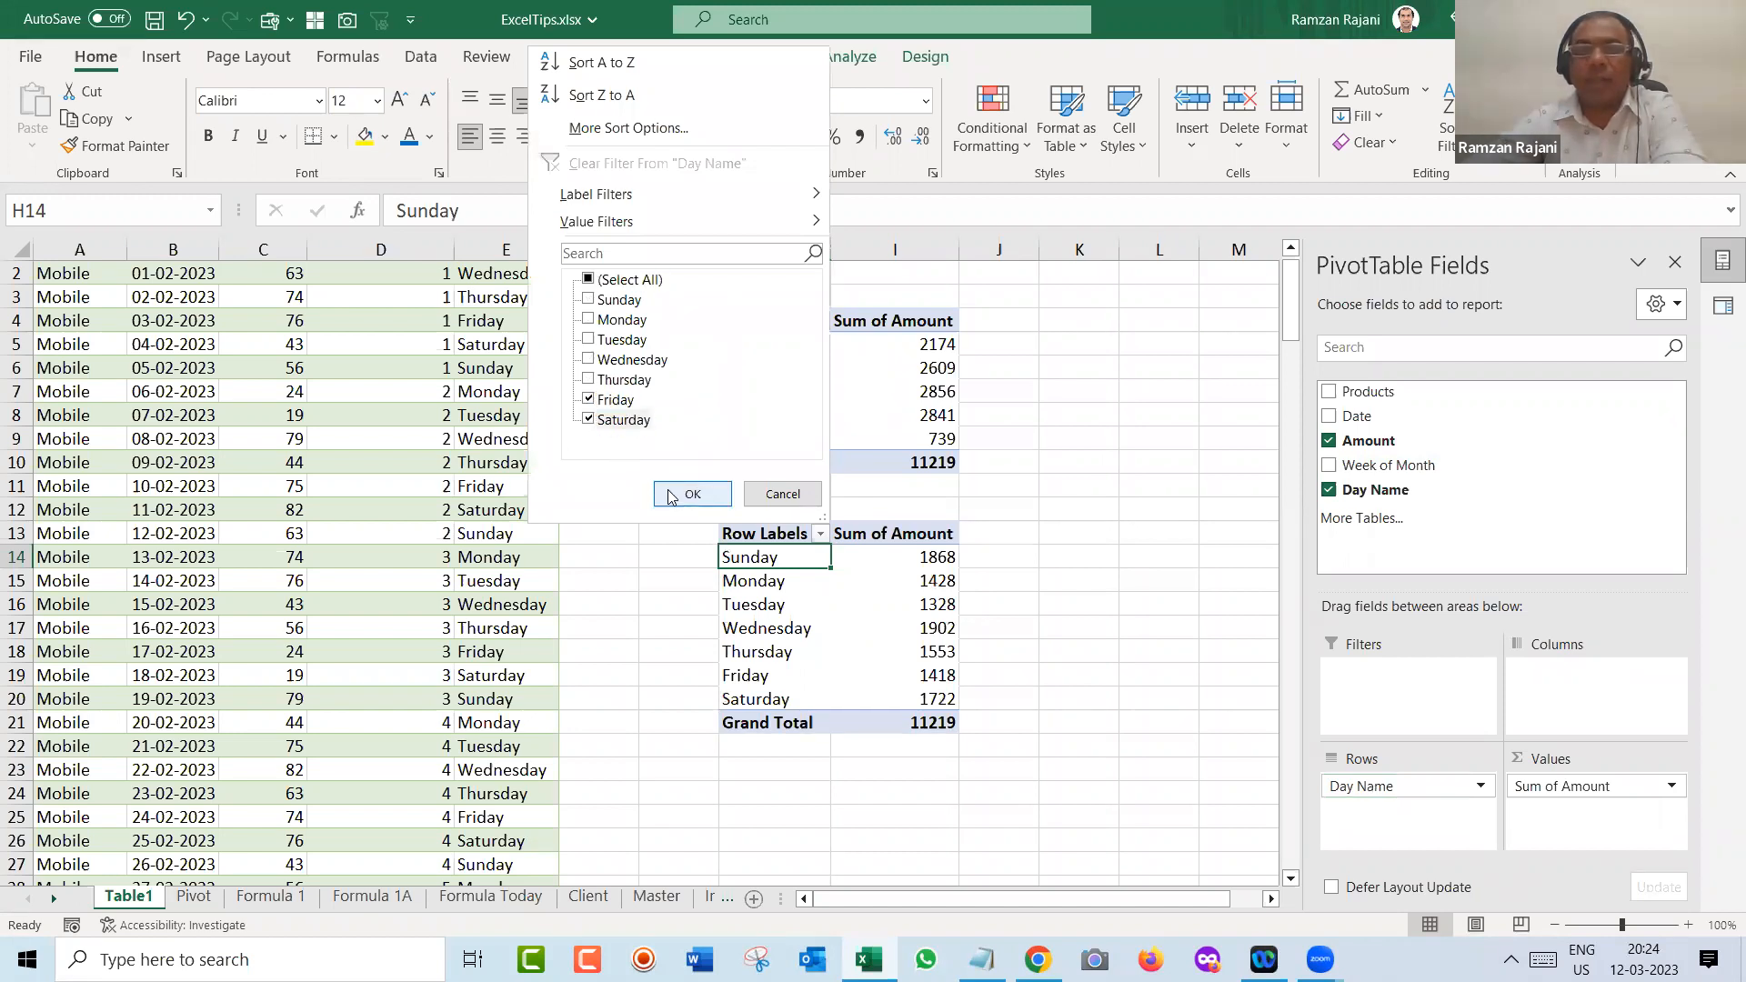
{"action": "left_click", "coordinate": [664, 492]}
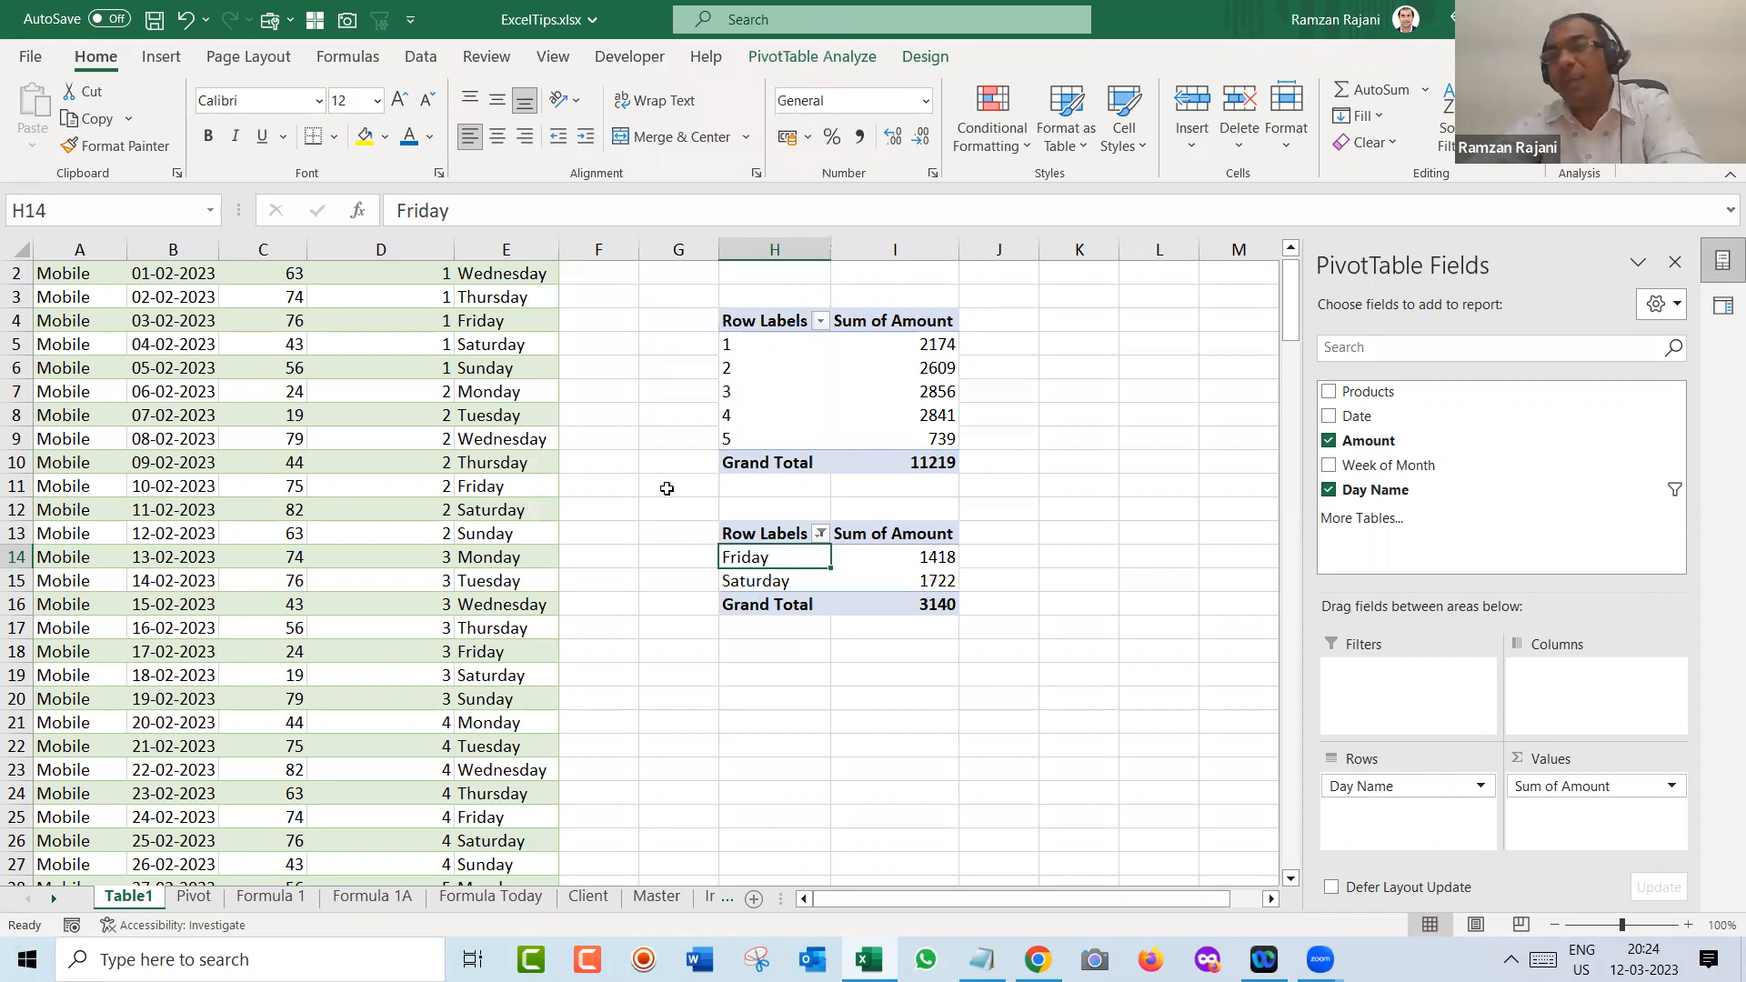
- Rename the row label header of the filtered PivotTable in H13 as Weekend
{"action": "key", "text": "Up"}
{"action": "type", "text": "Weee"}
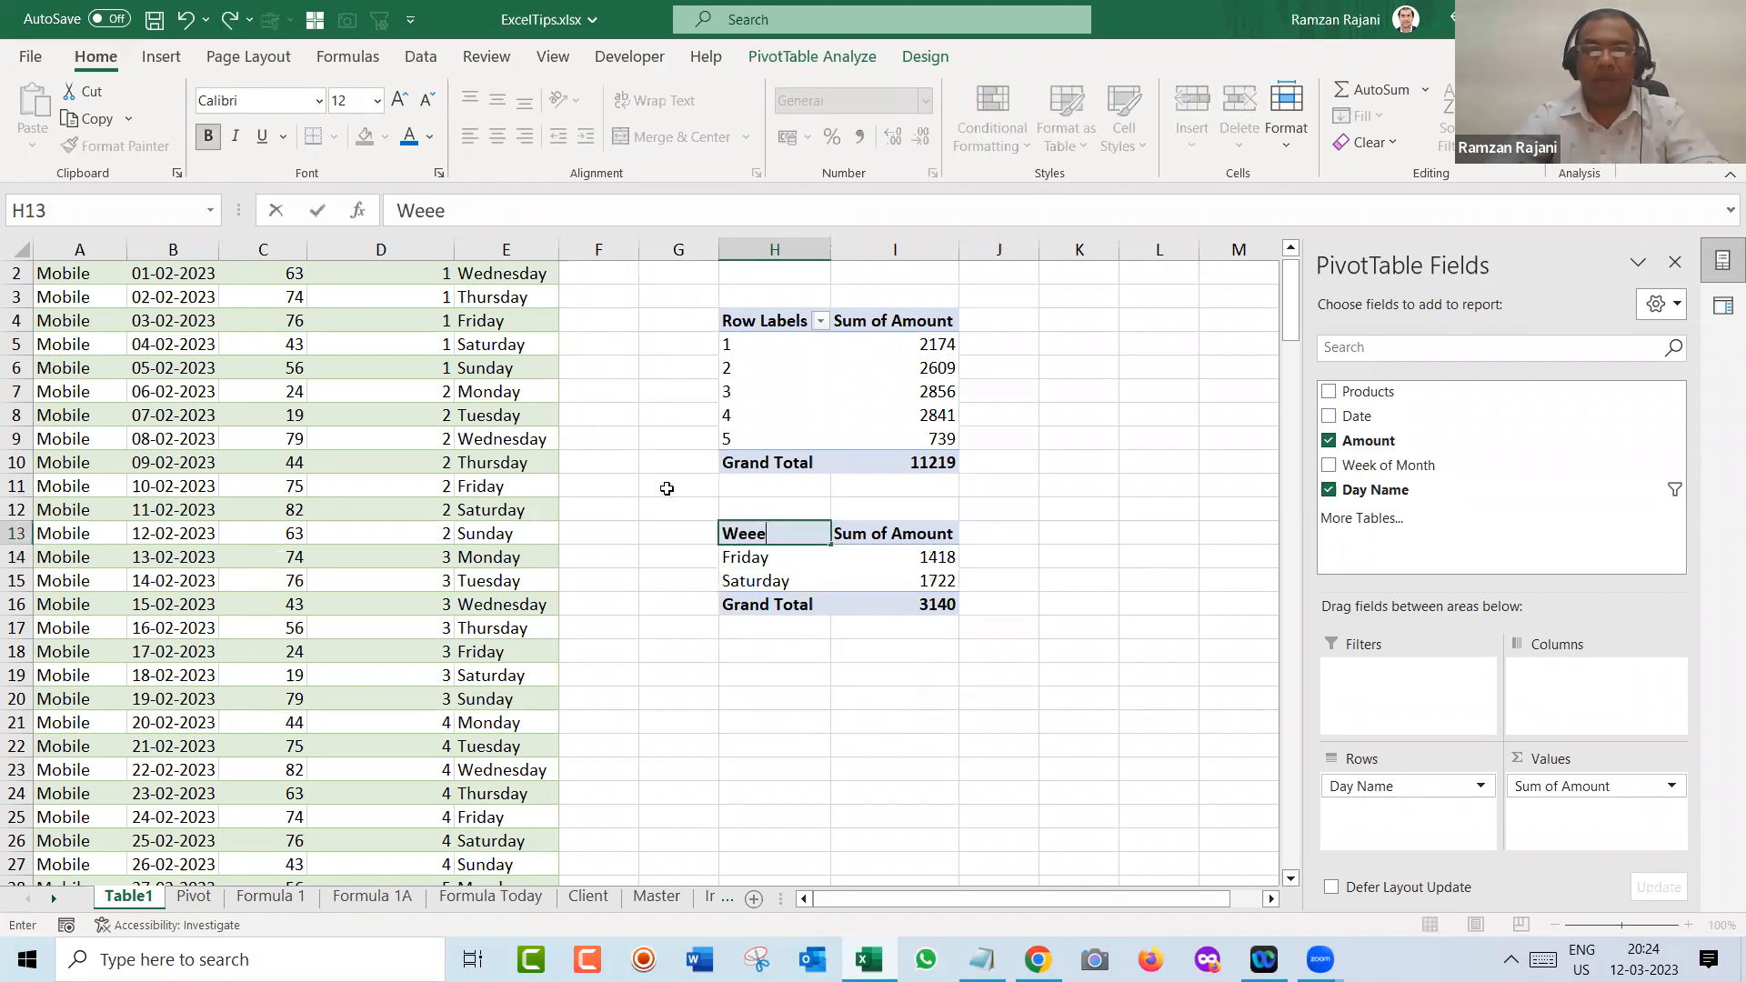
{"action": "key", "text": "BackSpace"}
{"action": "type", "text": "kend"}
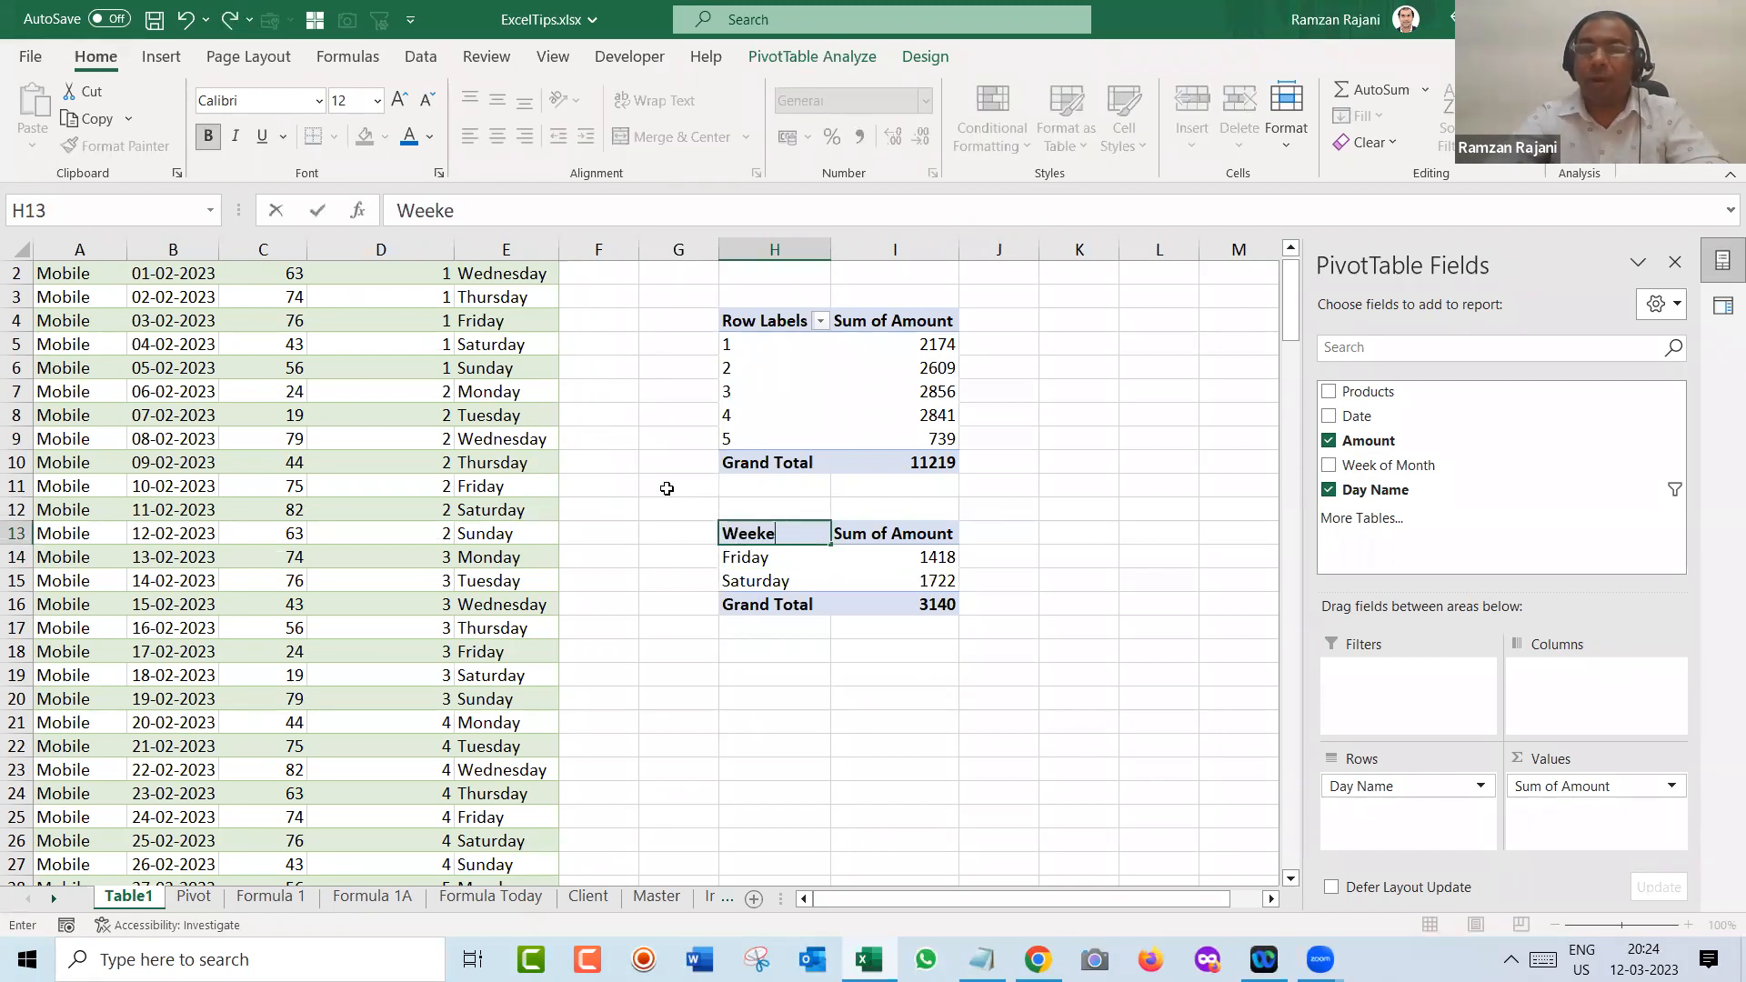
{"action": "key", "text": "Return"}
- Rename the row label header of the weekly PivotTable in H4 as Week No
{"action": "key", "text": "Up"}
{"action": "key", "text": "Up"}
{"action": "key", "text": "Up"}
{"action": "key", "text": "Up"}
{"action": "key", "text": "Up"}
{"action": "key", "text": "Up"}
{"action": "key", "text": "Up"}
{"action": "key", "text": "Up"}
{"action": "key", "text": "Up"}
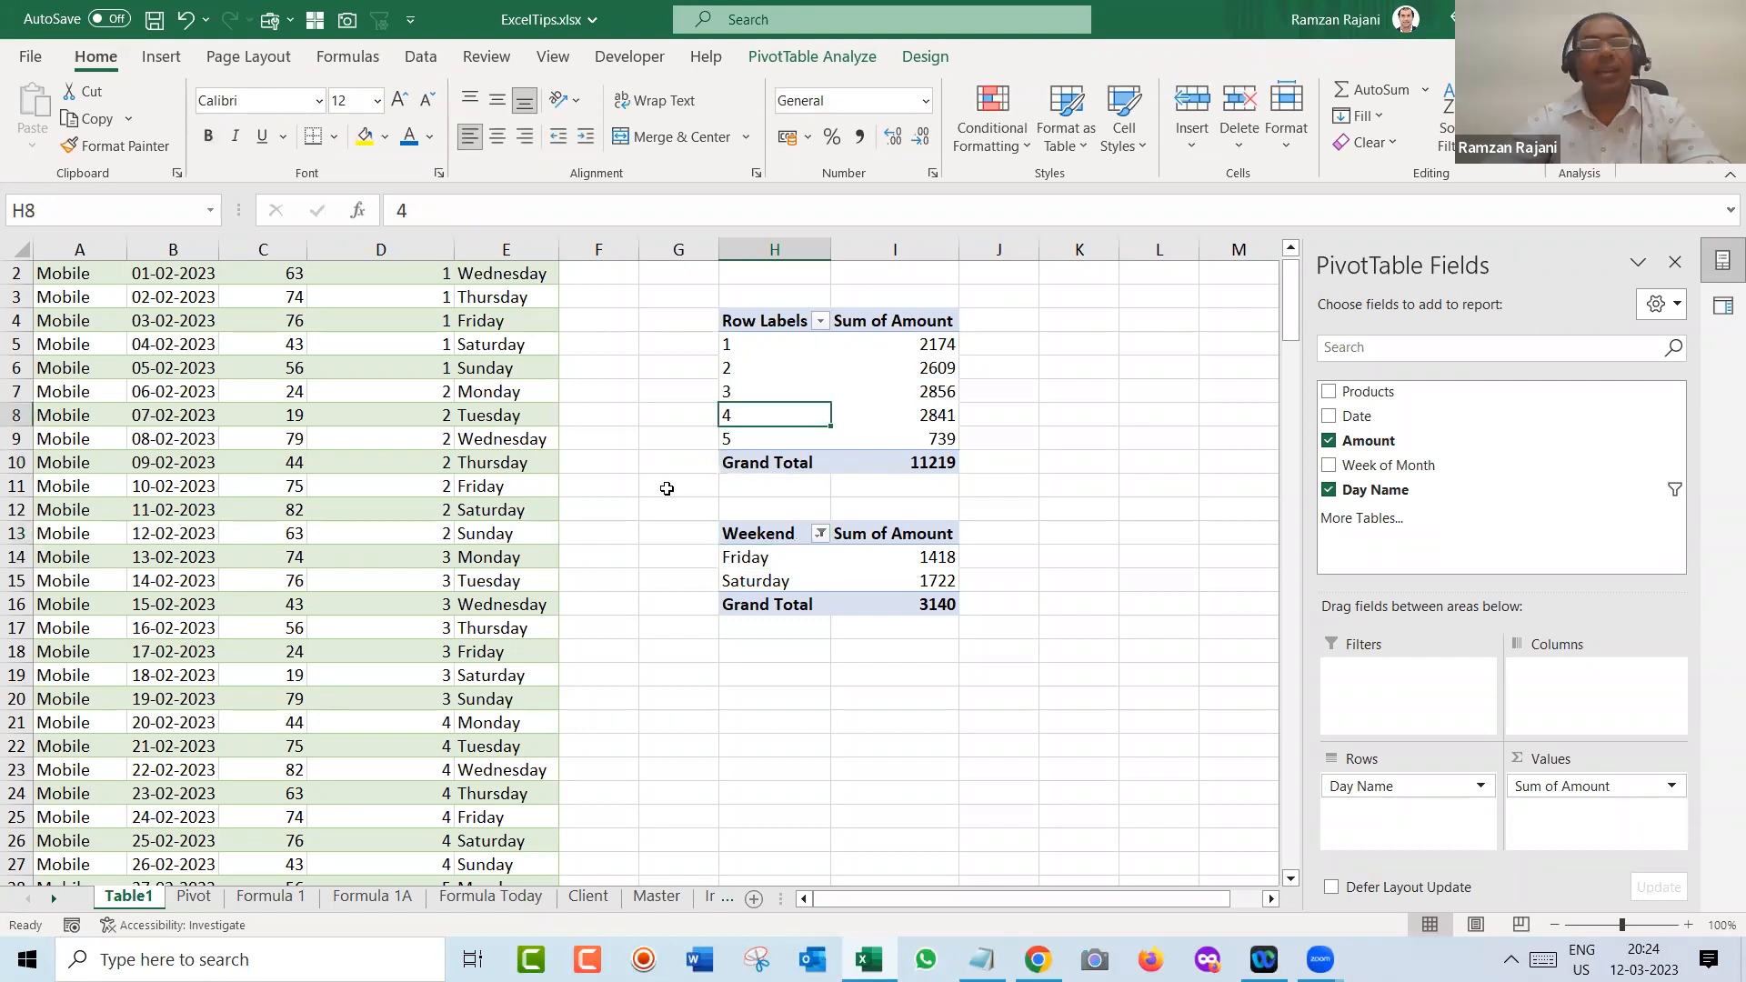
{"action": "key", "text": "Up"}
{"action": "type", "text": "Week"}
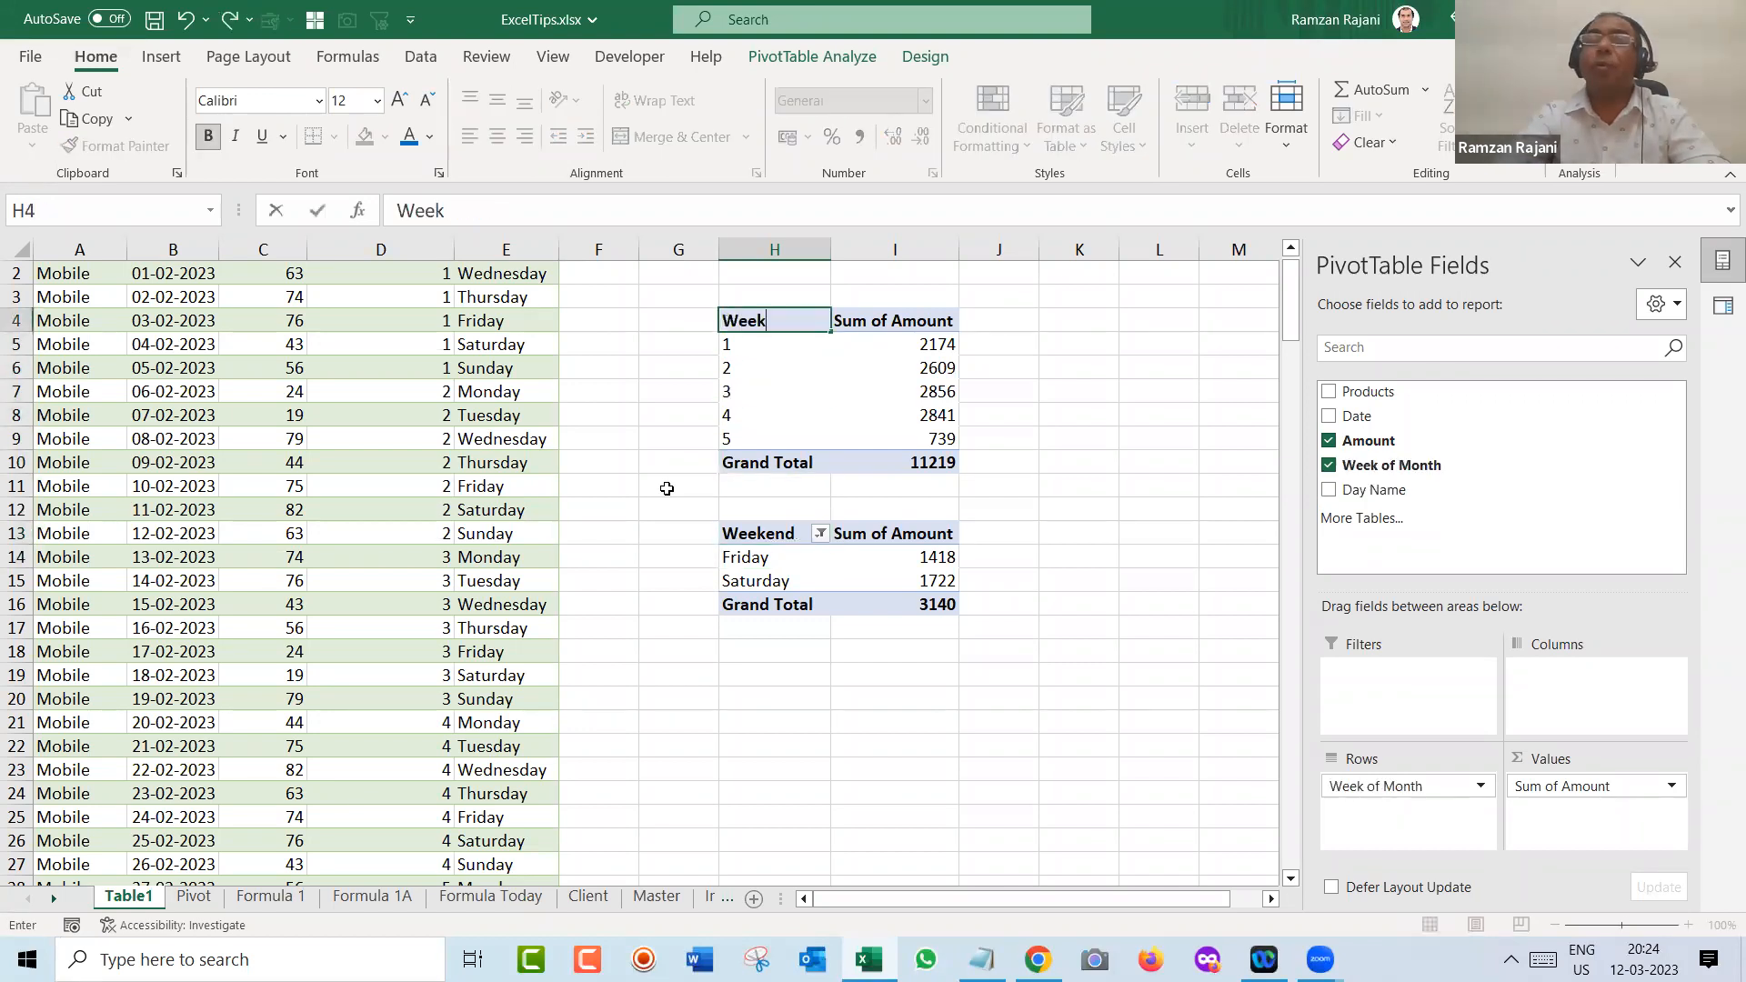
{"action": "type", "text": " Number"}
{"action": "key", "text": "BackSpace"}
{"action": "key", "text": "BackSpace"}
{"action": "key", "text": "BackSpace"}
{"action": "key", "text": "BackSpace"}
{"action": "key", "text": "BackSpace"}
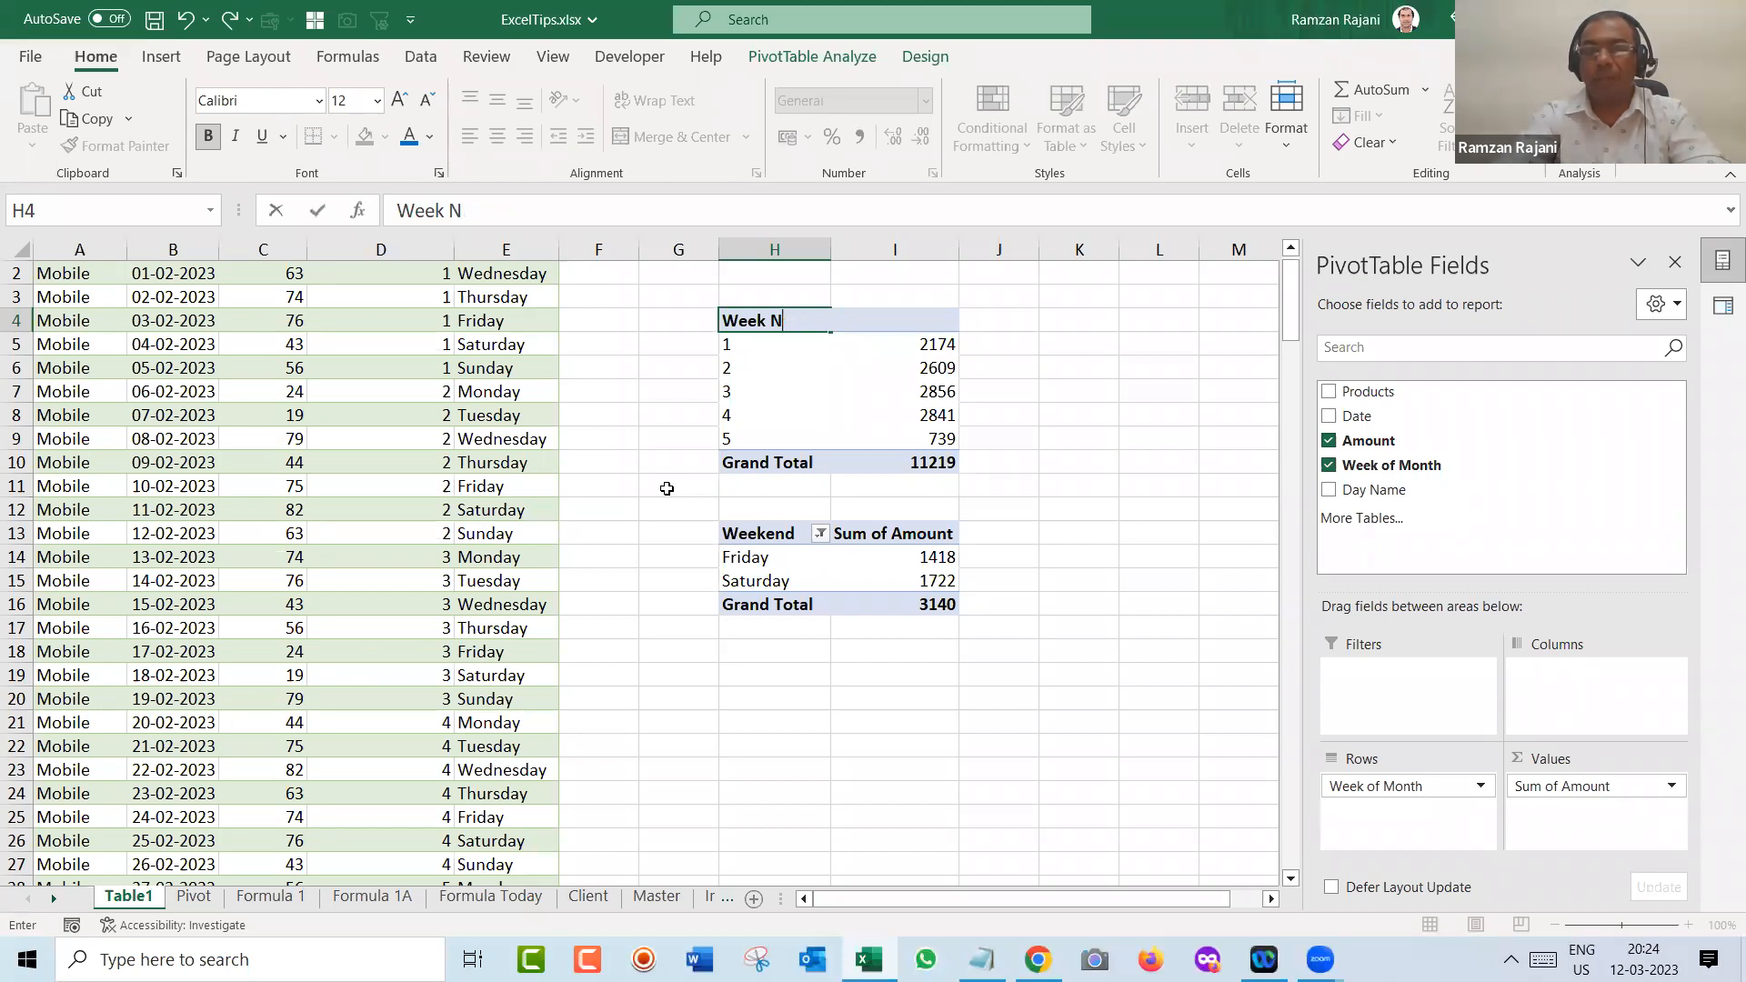
{"action": "type", "text": "o"}
{"action": "key", "text": "Return"}
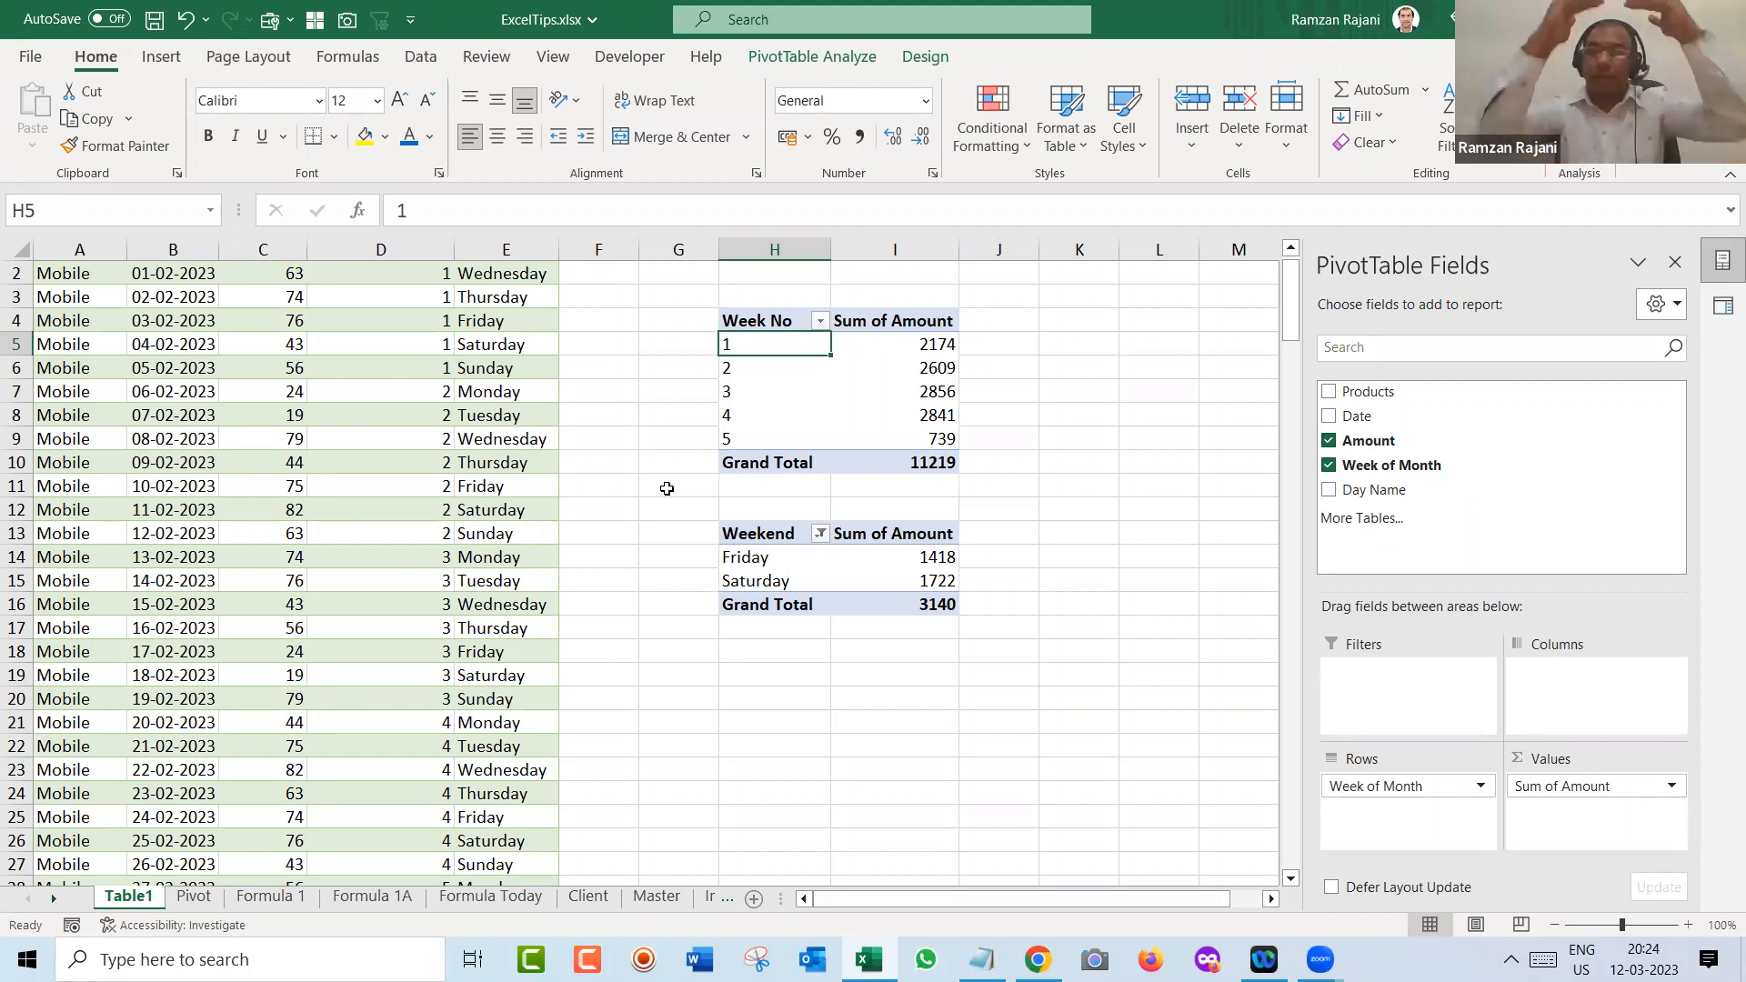
- Look back at the original table on the Pivot sheet and return to the reports on the Table1 sheet
{"action": "key", "text": "ctrl+Up"}
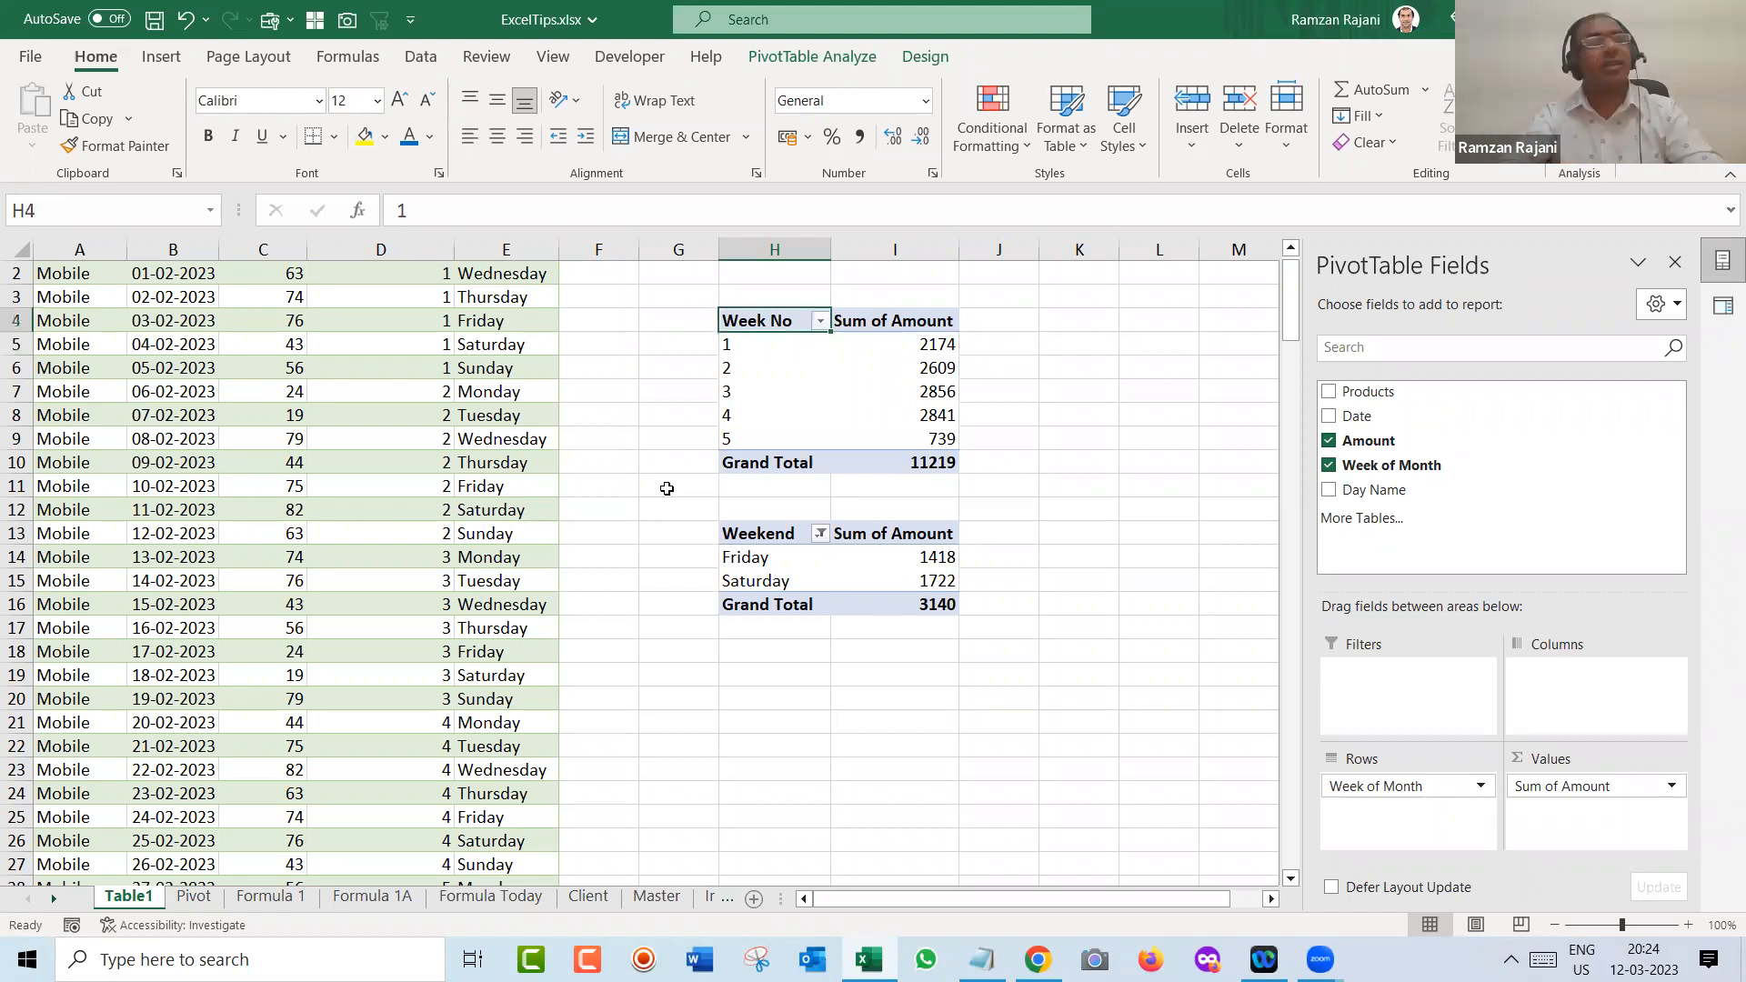
{"action": "key", "text": "ctrl+Up"}
{"action": "key", "text": "ctrl+Page_Down"}
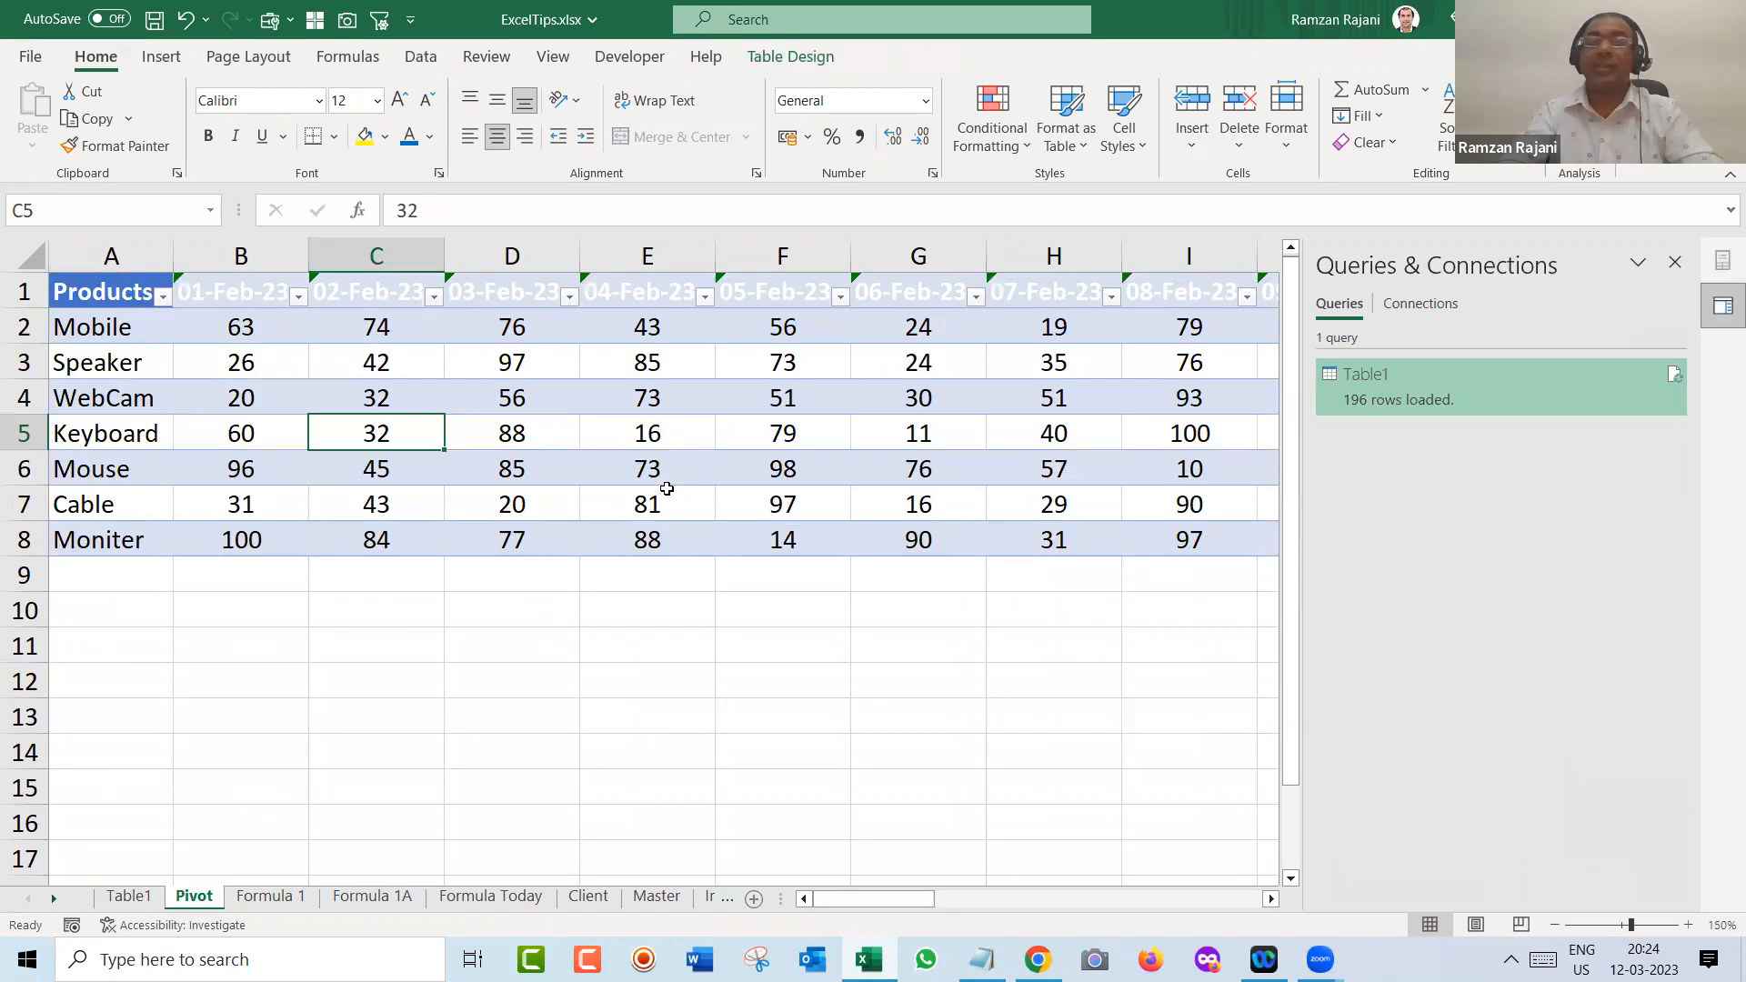
{"action": "key", "text": "ctrl+Left"}
{"action": "key", "text": "ctrl+Page_Up"}
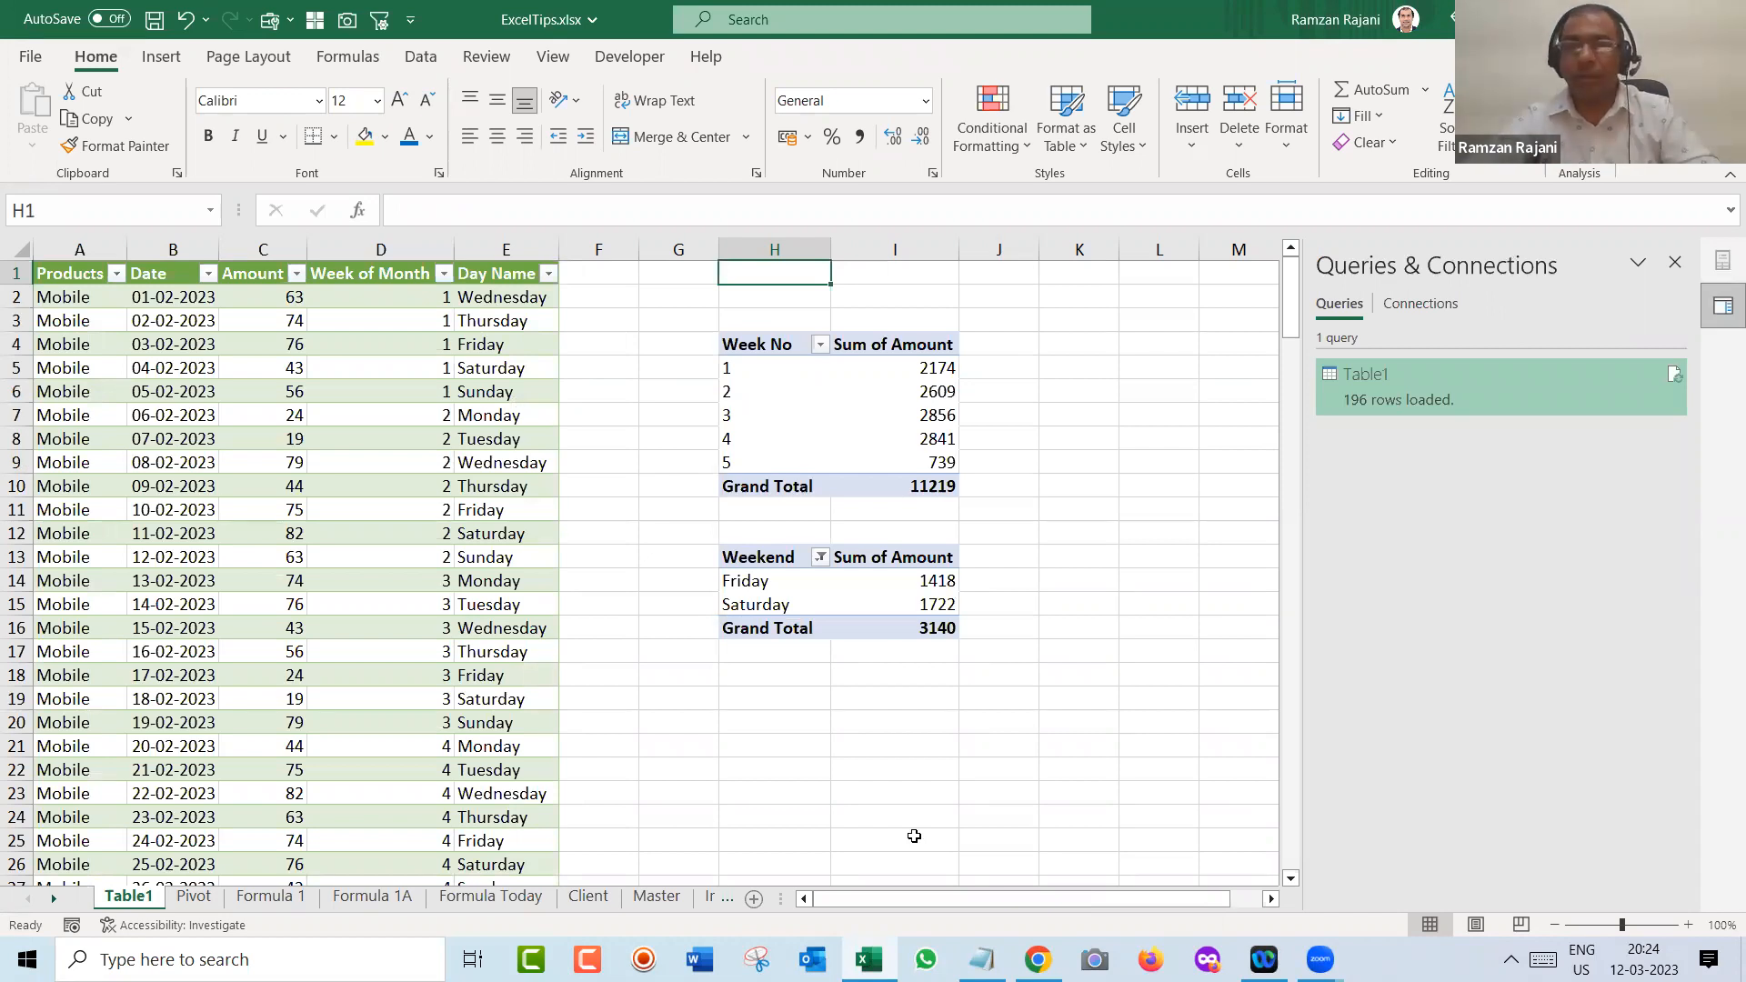
{"action": "key", "text": "alt+Tab"}
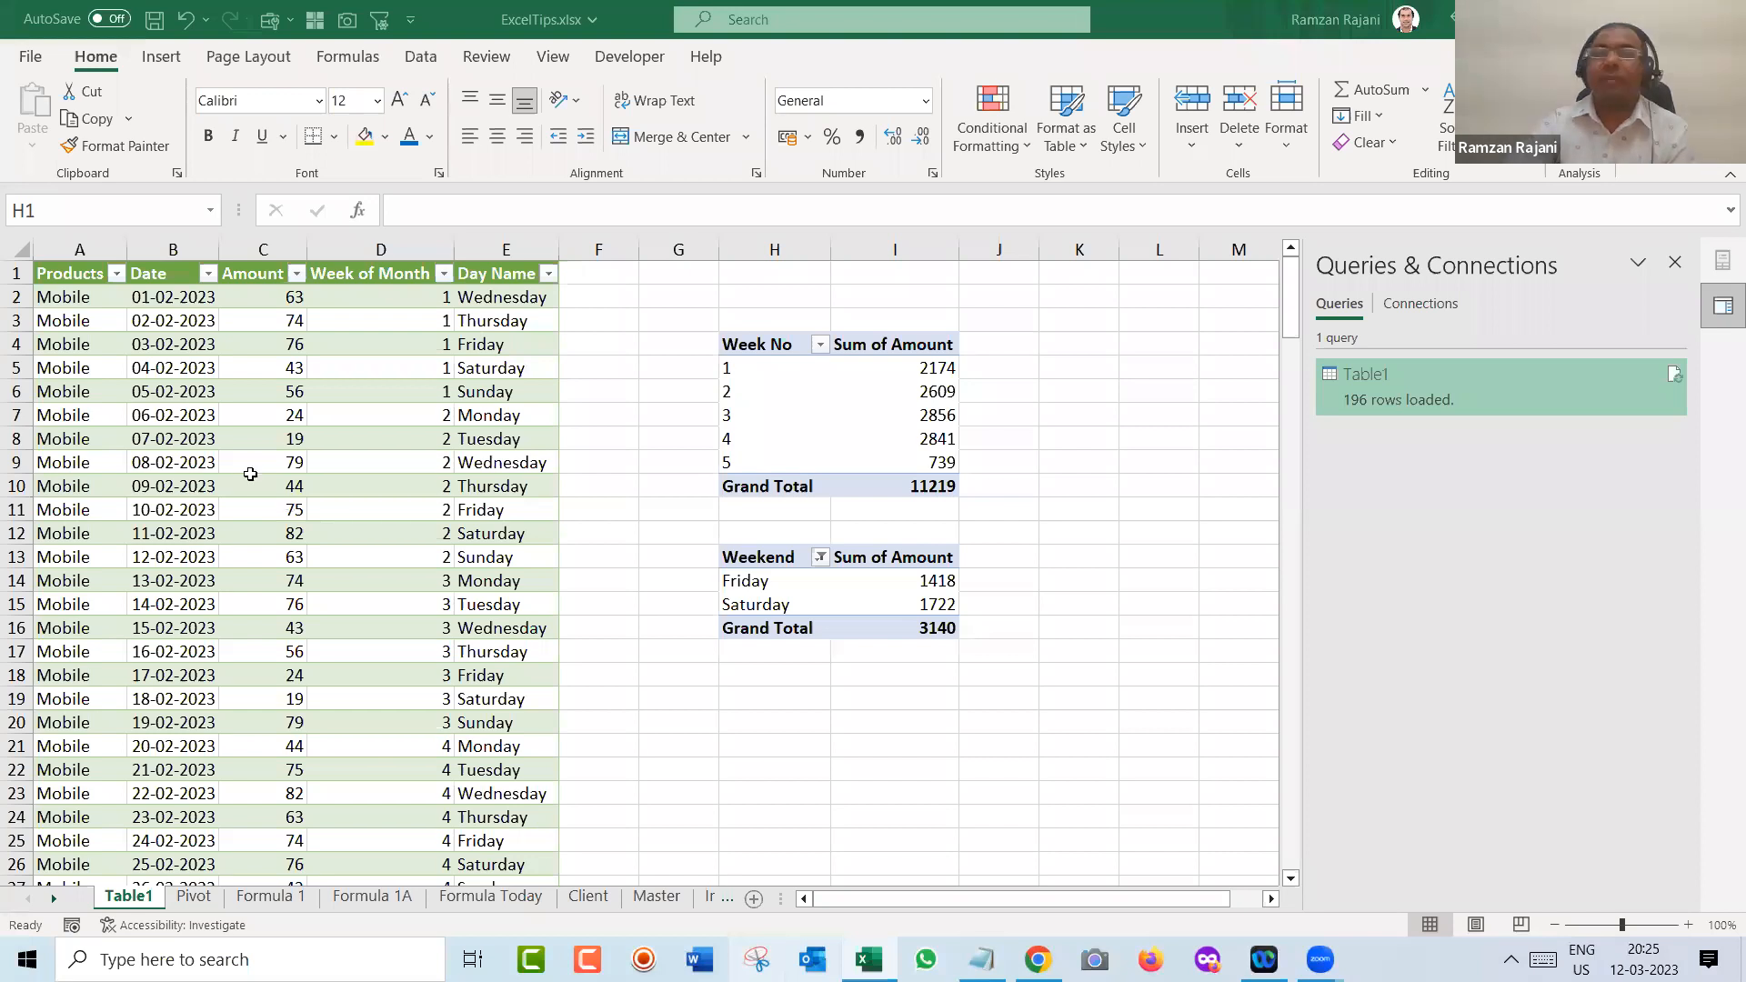
{"action": "left_click", "coordinate": [251, 476]}
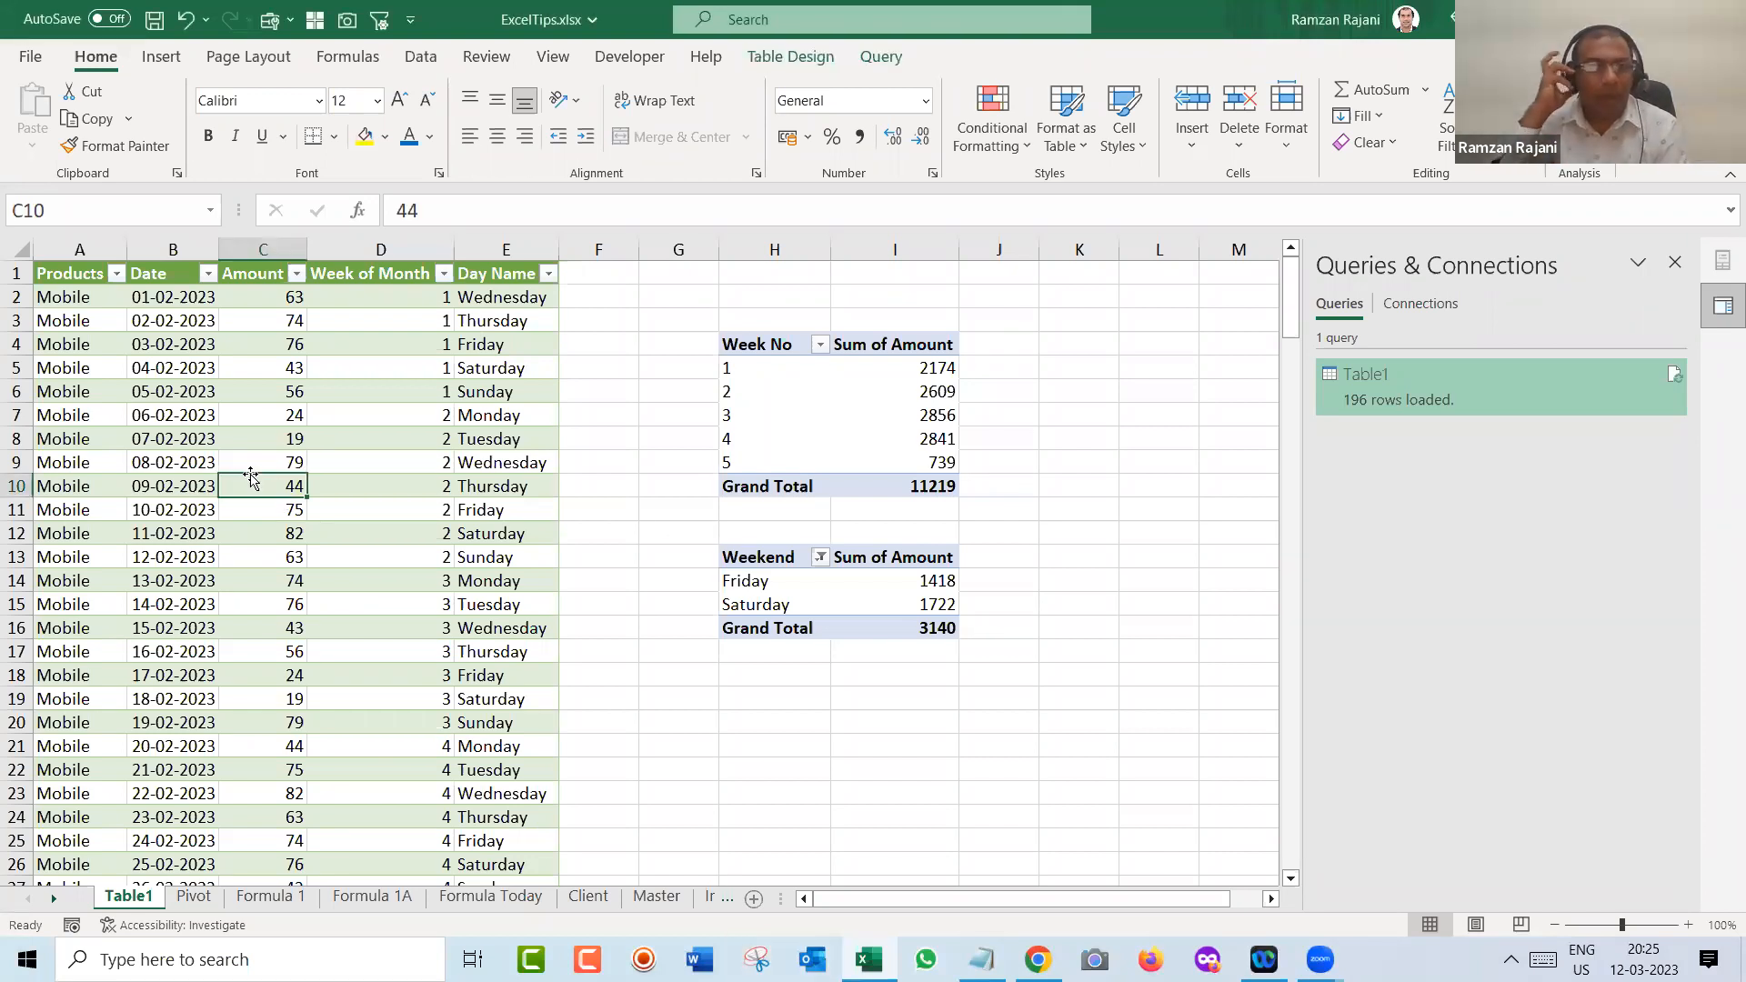
- Open the Formula 1 sheet and go to the first product name in A2
{"action": "left_click", "coordinate": [271, 897]}
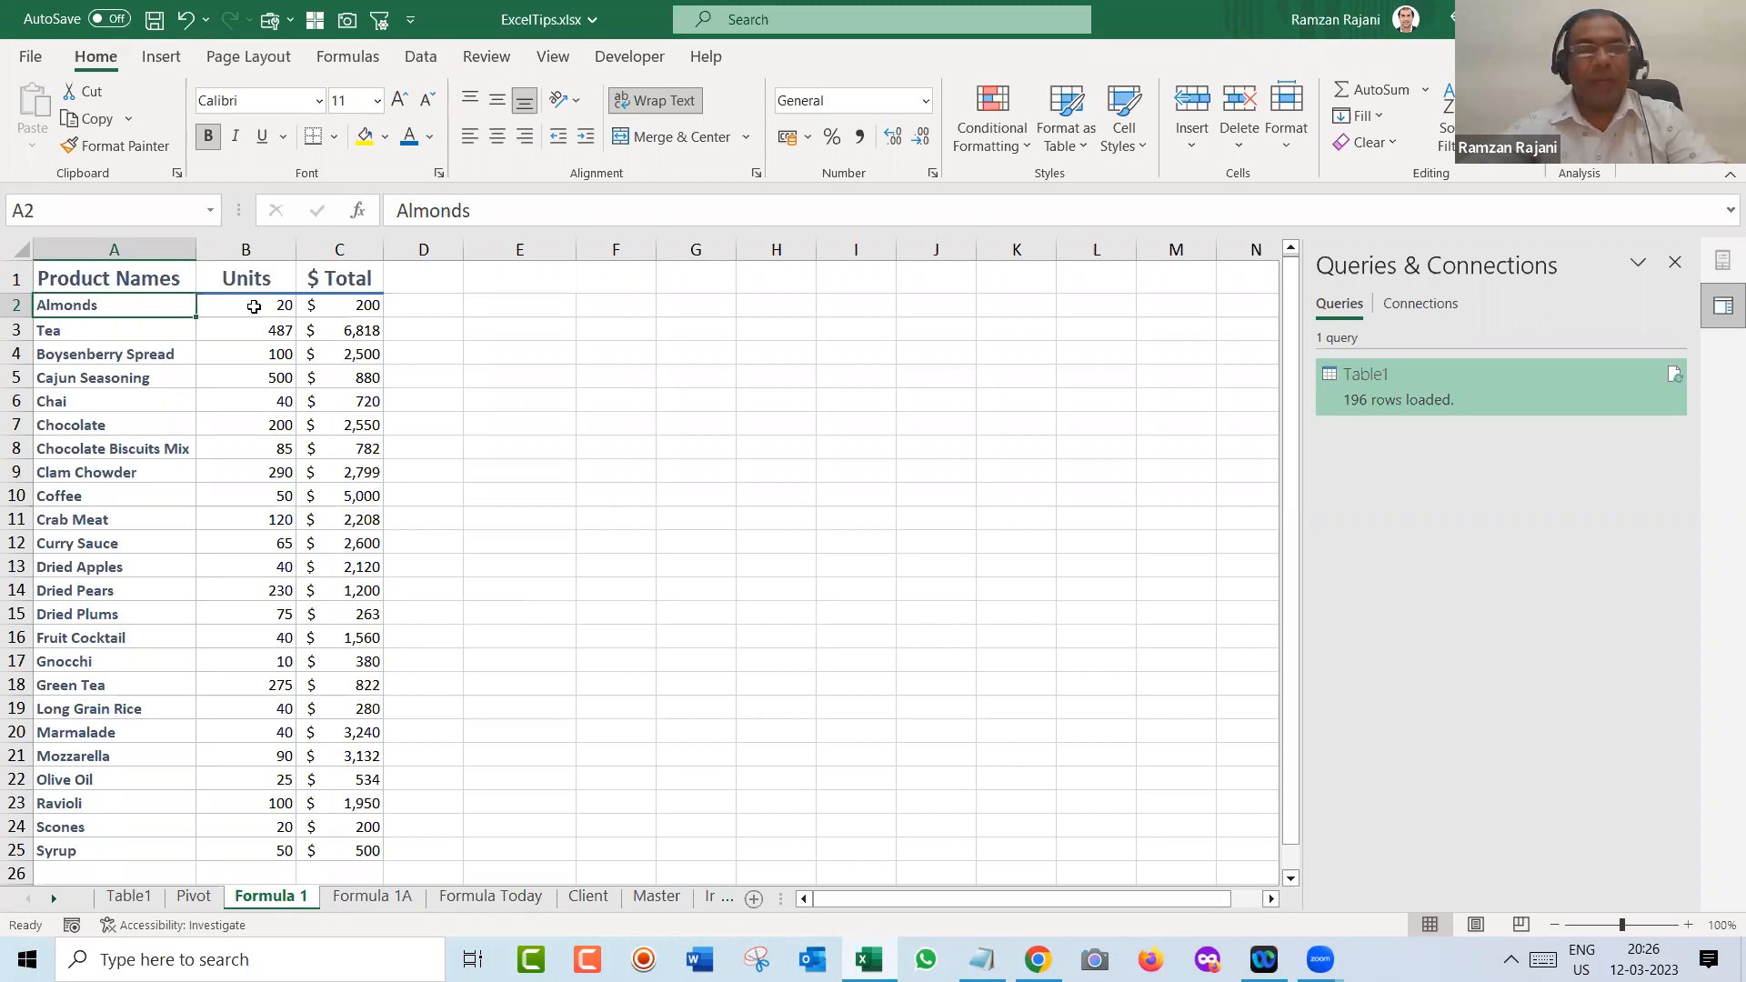
{"action": "left_click", "coordinate": [255, 306]}
{"action": "left_click", "coordinate": [130, 303]}
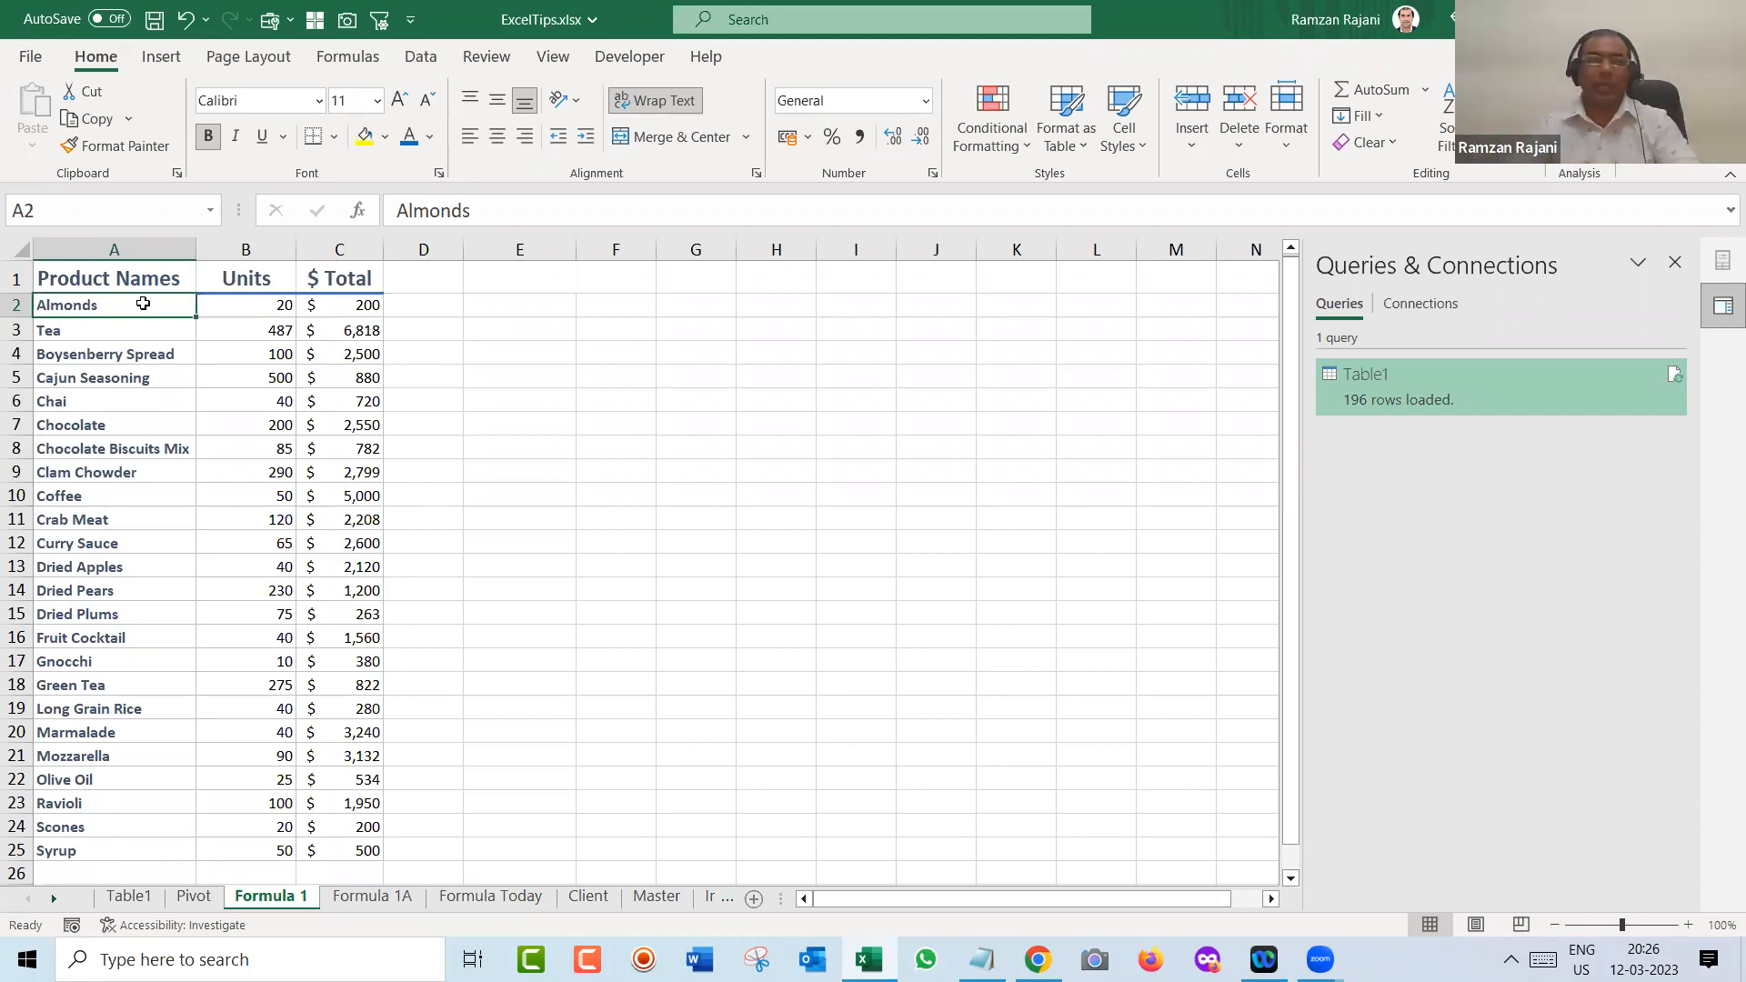
- Apply conditional formatting to the Units in B2:B25 that highlights values greater than 100 with Light Red Fill with Dark Red Text
{"action": "key", "text": "Right"}
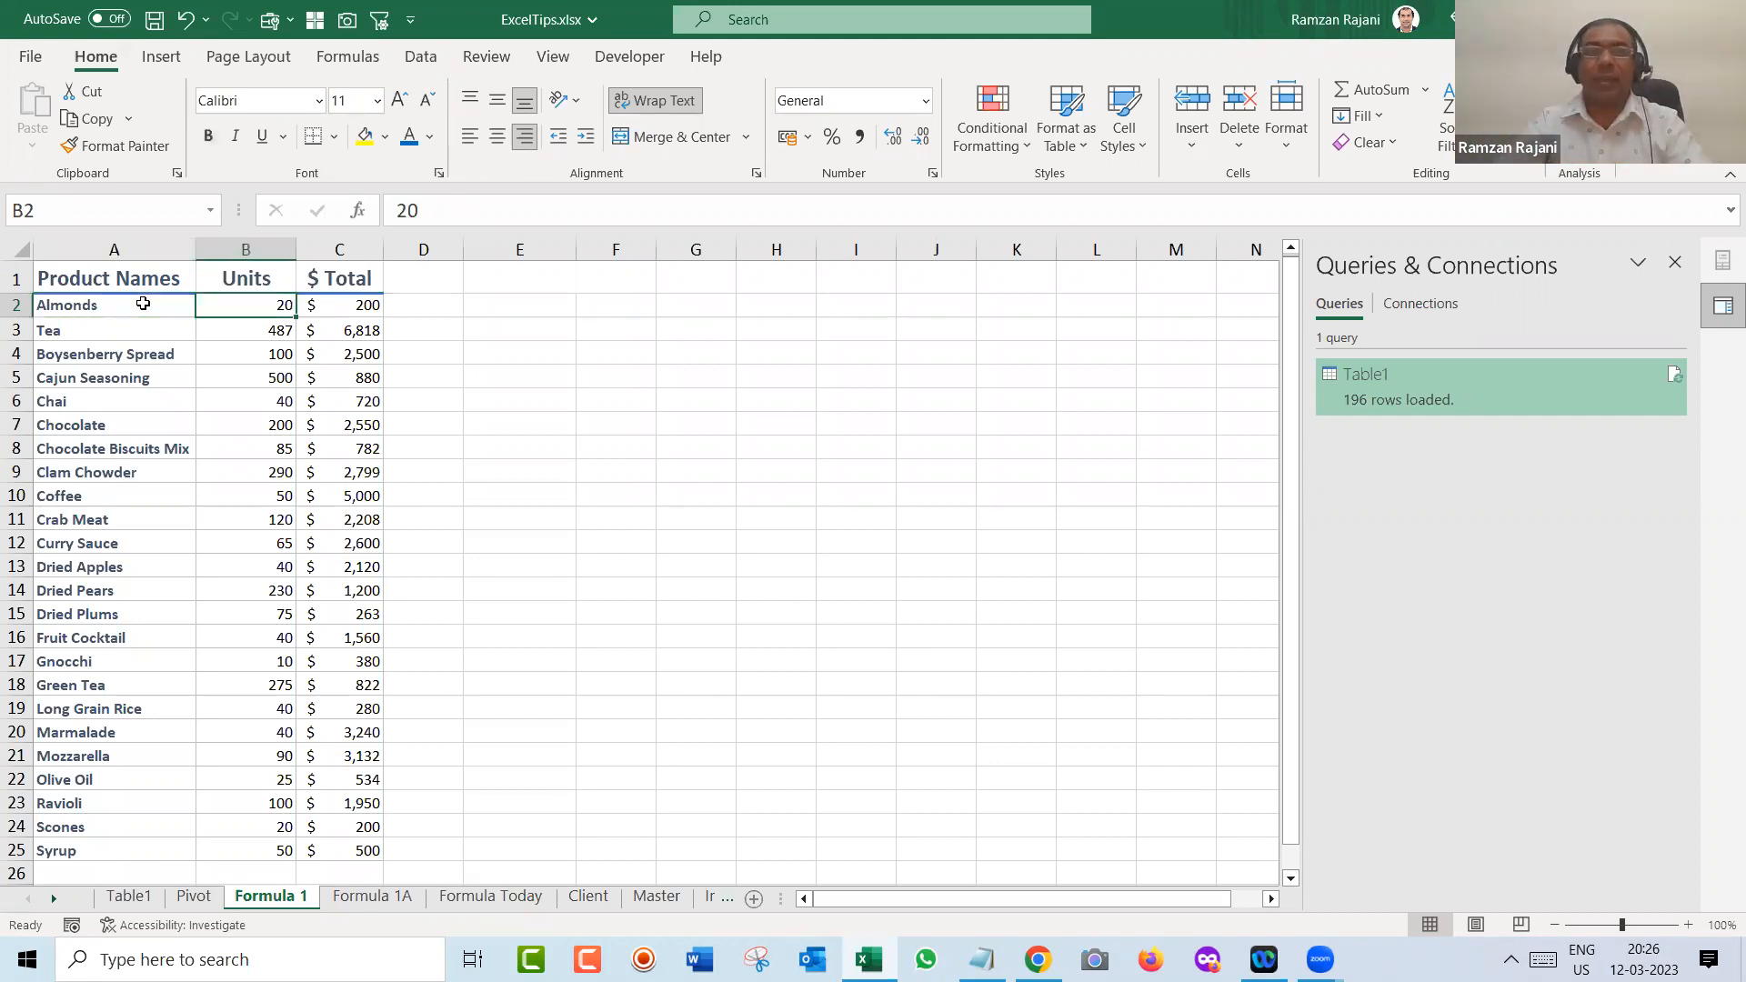
{"action": "key", "text": "ctrl+shift+Down"}
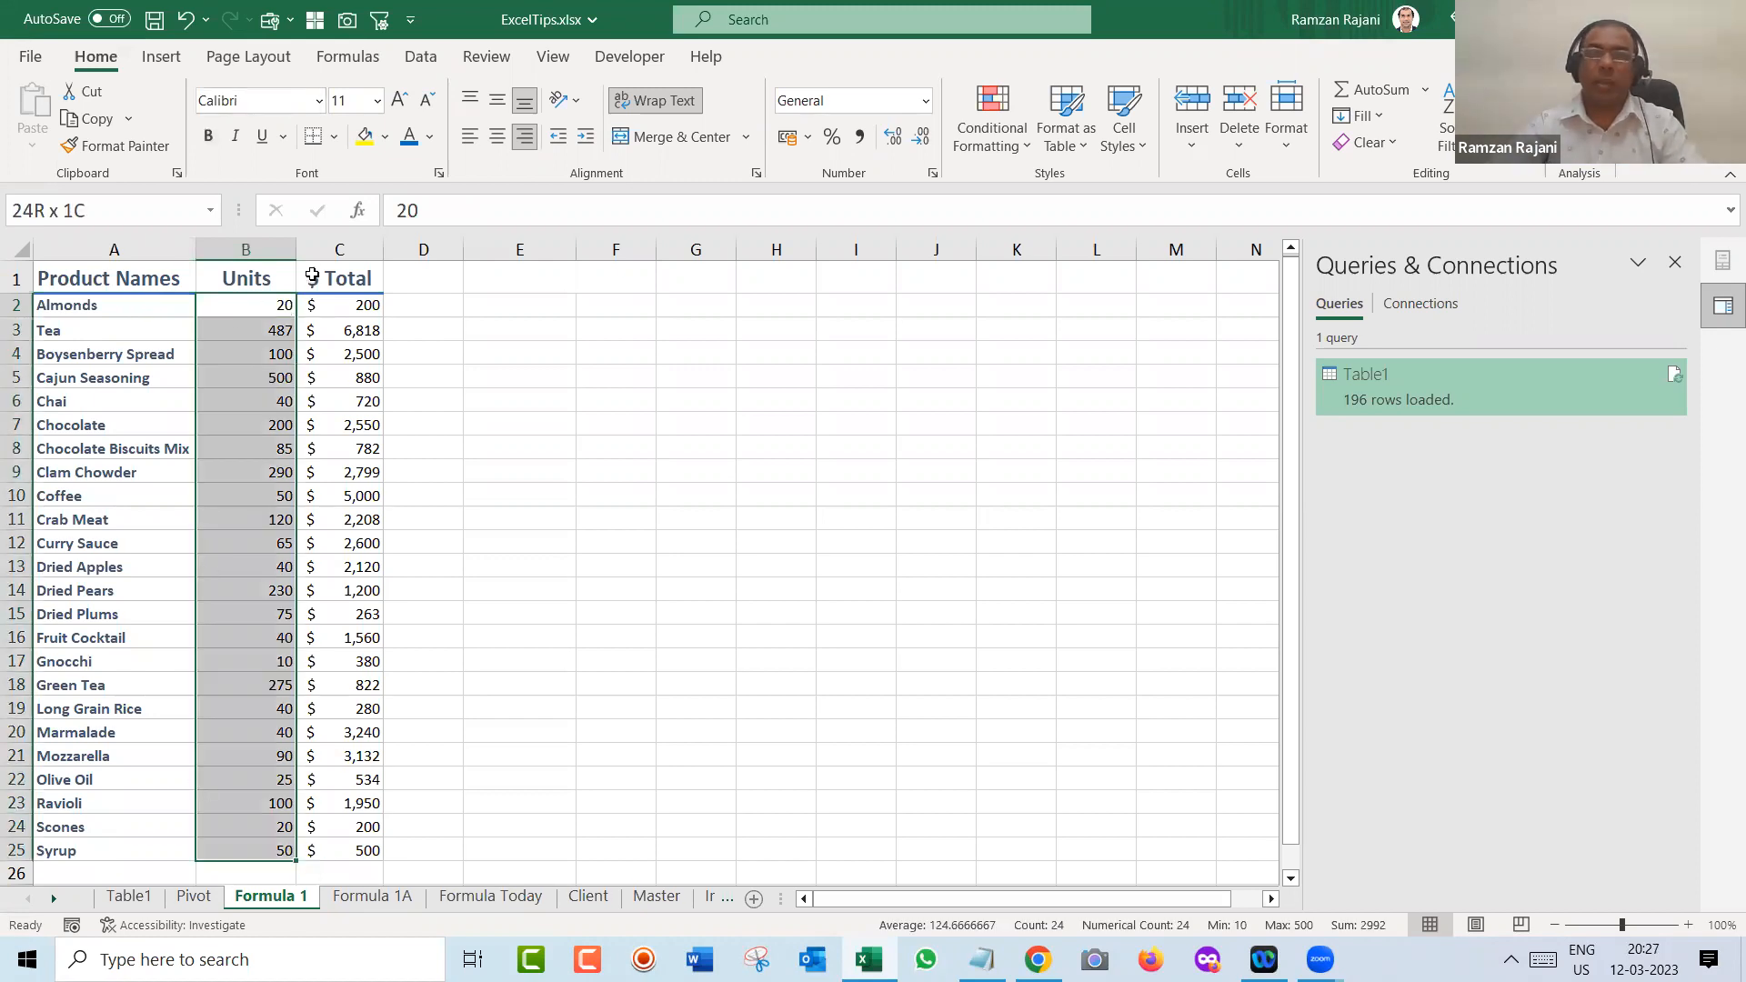
{"action": "left_click", "coordinate": [992, 128]}
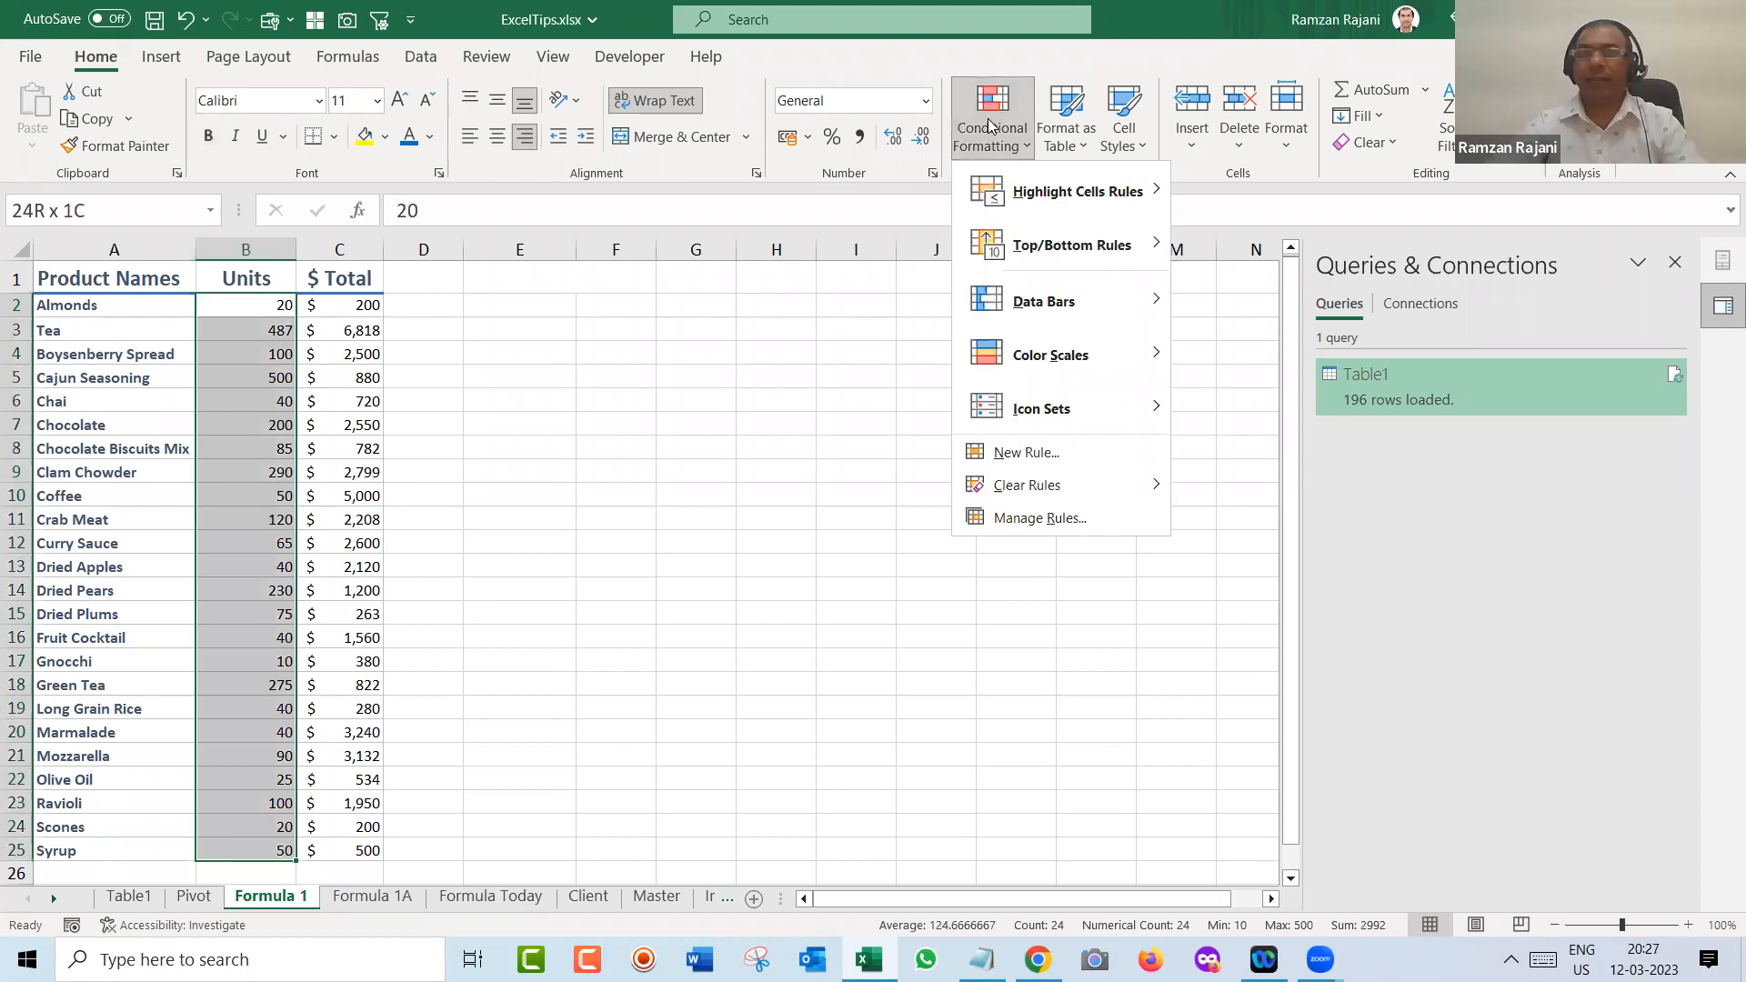
{"action": "mouse_move", "coordinate": [1021, 194]}
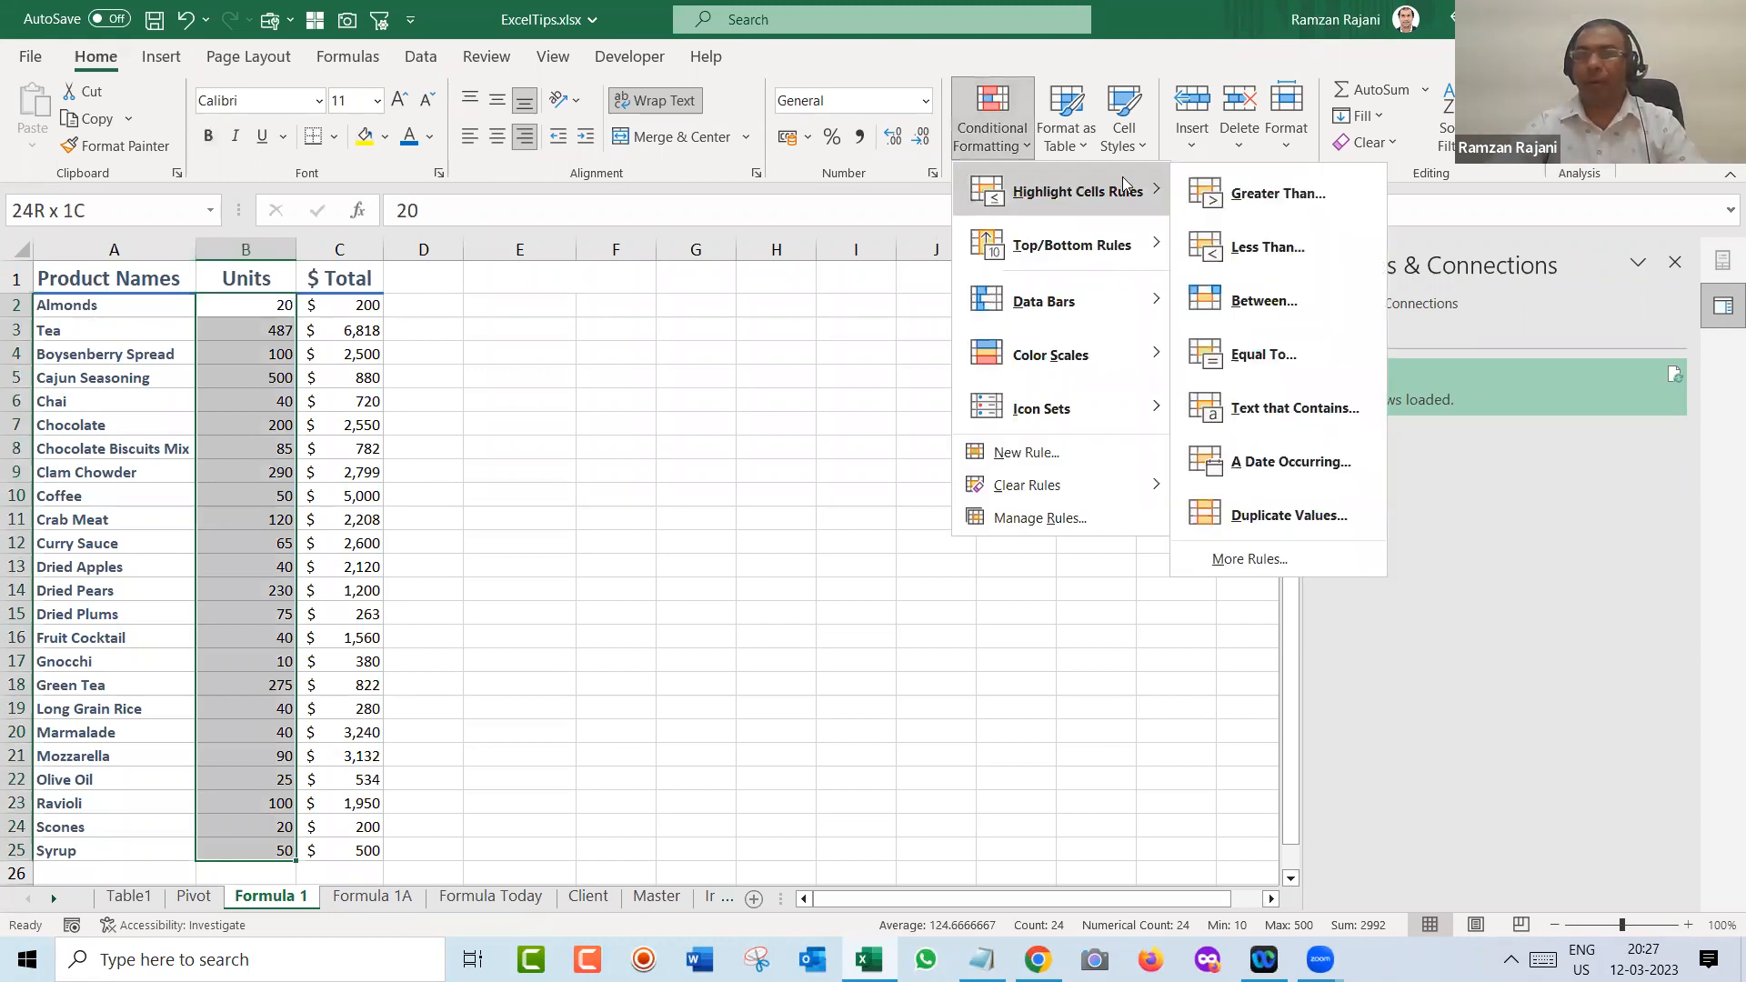
{"action": "left_click", "coordinate": [1246, 202]}
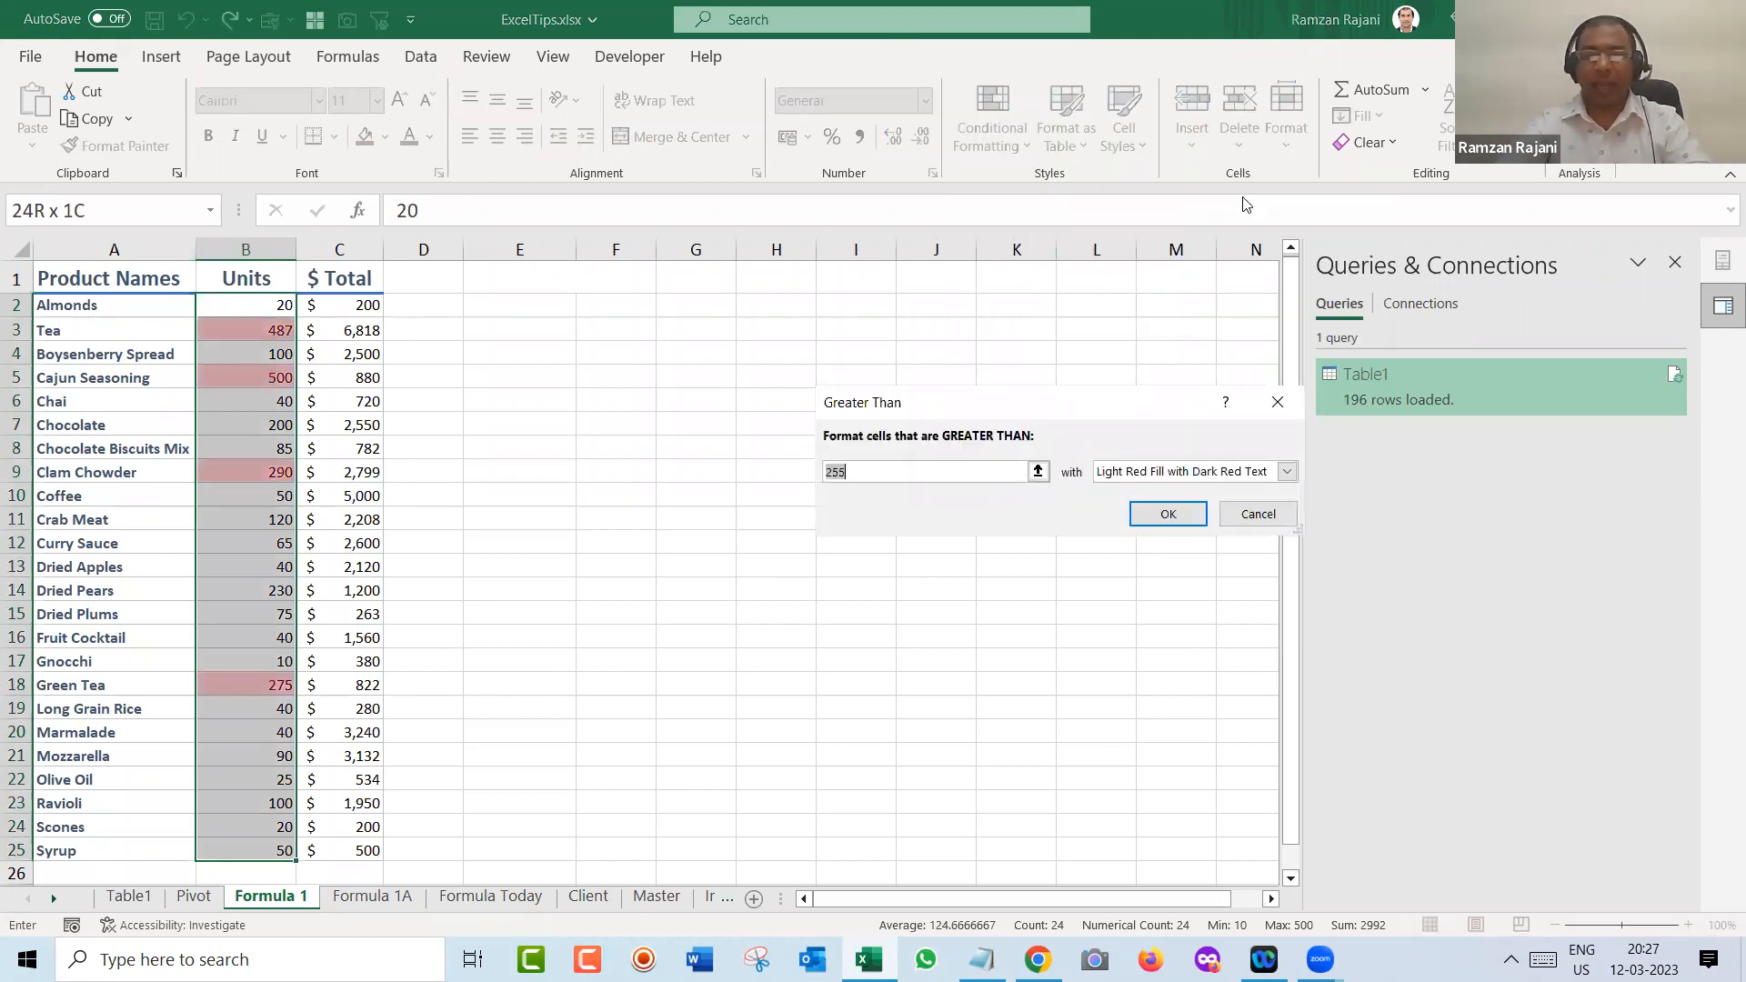
{"action": "type", "text": "100"}
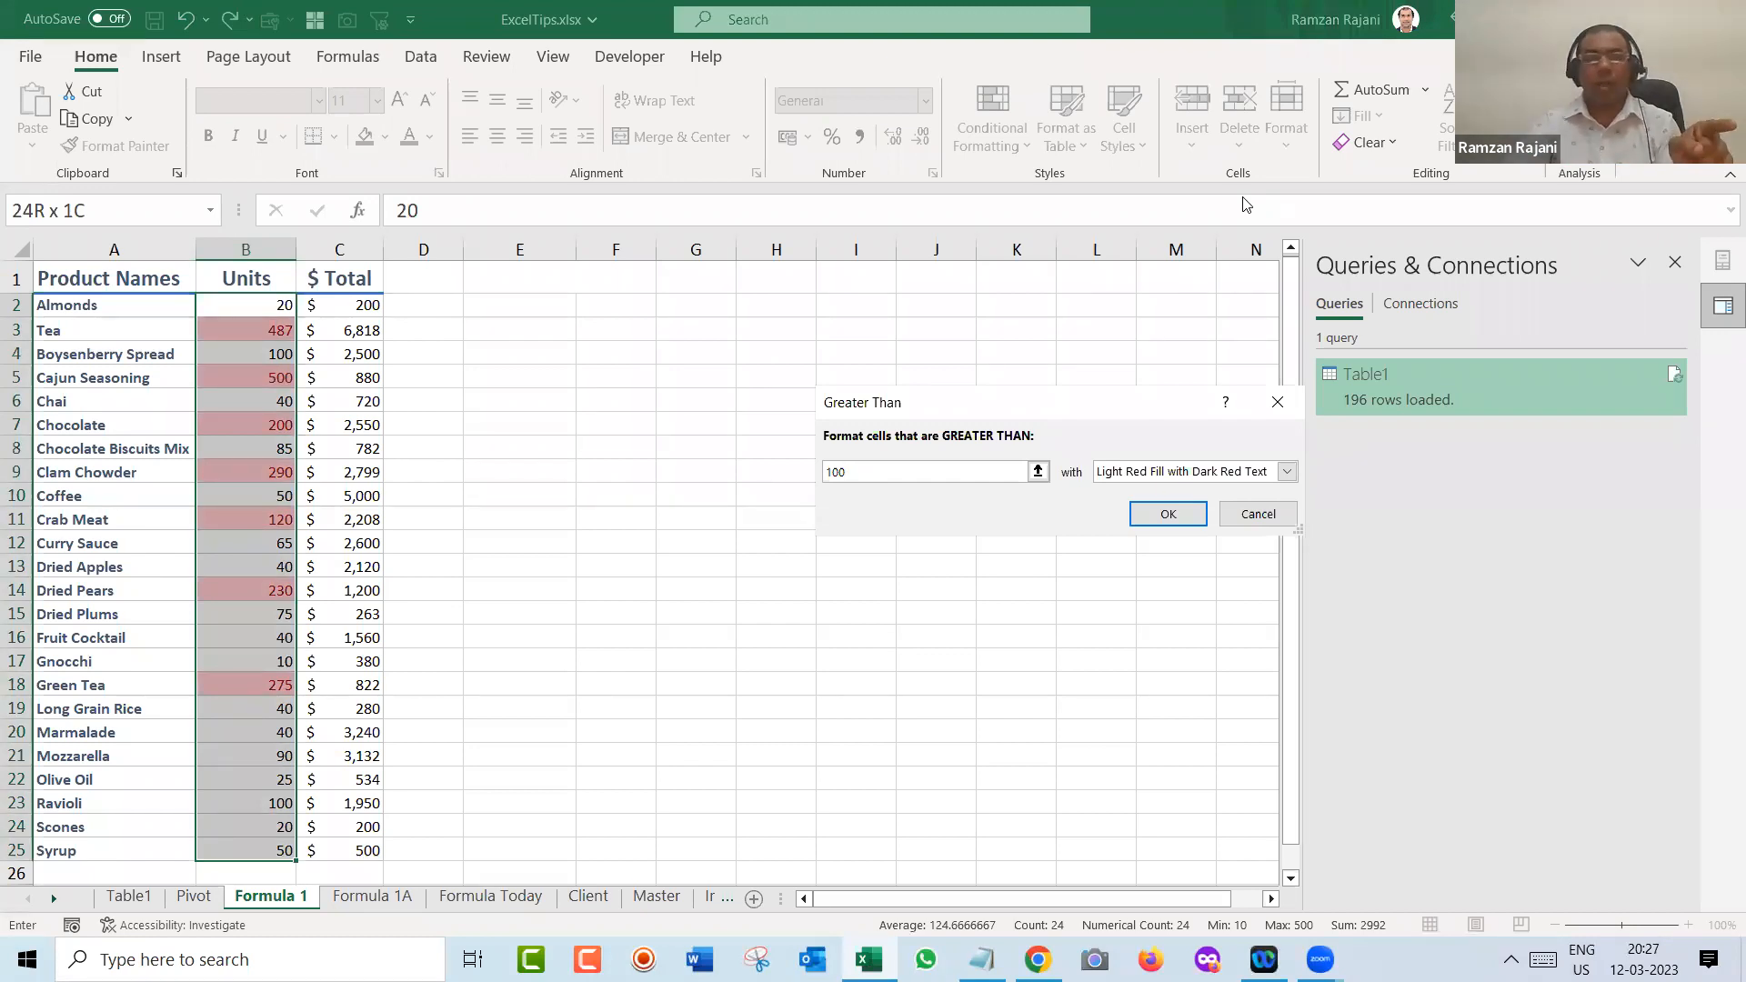
{"action": "key", "text": "Return"}
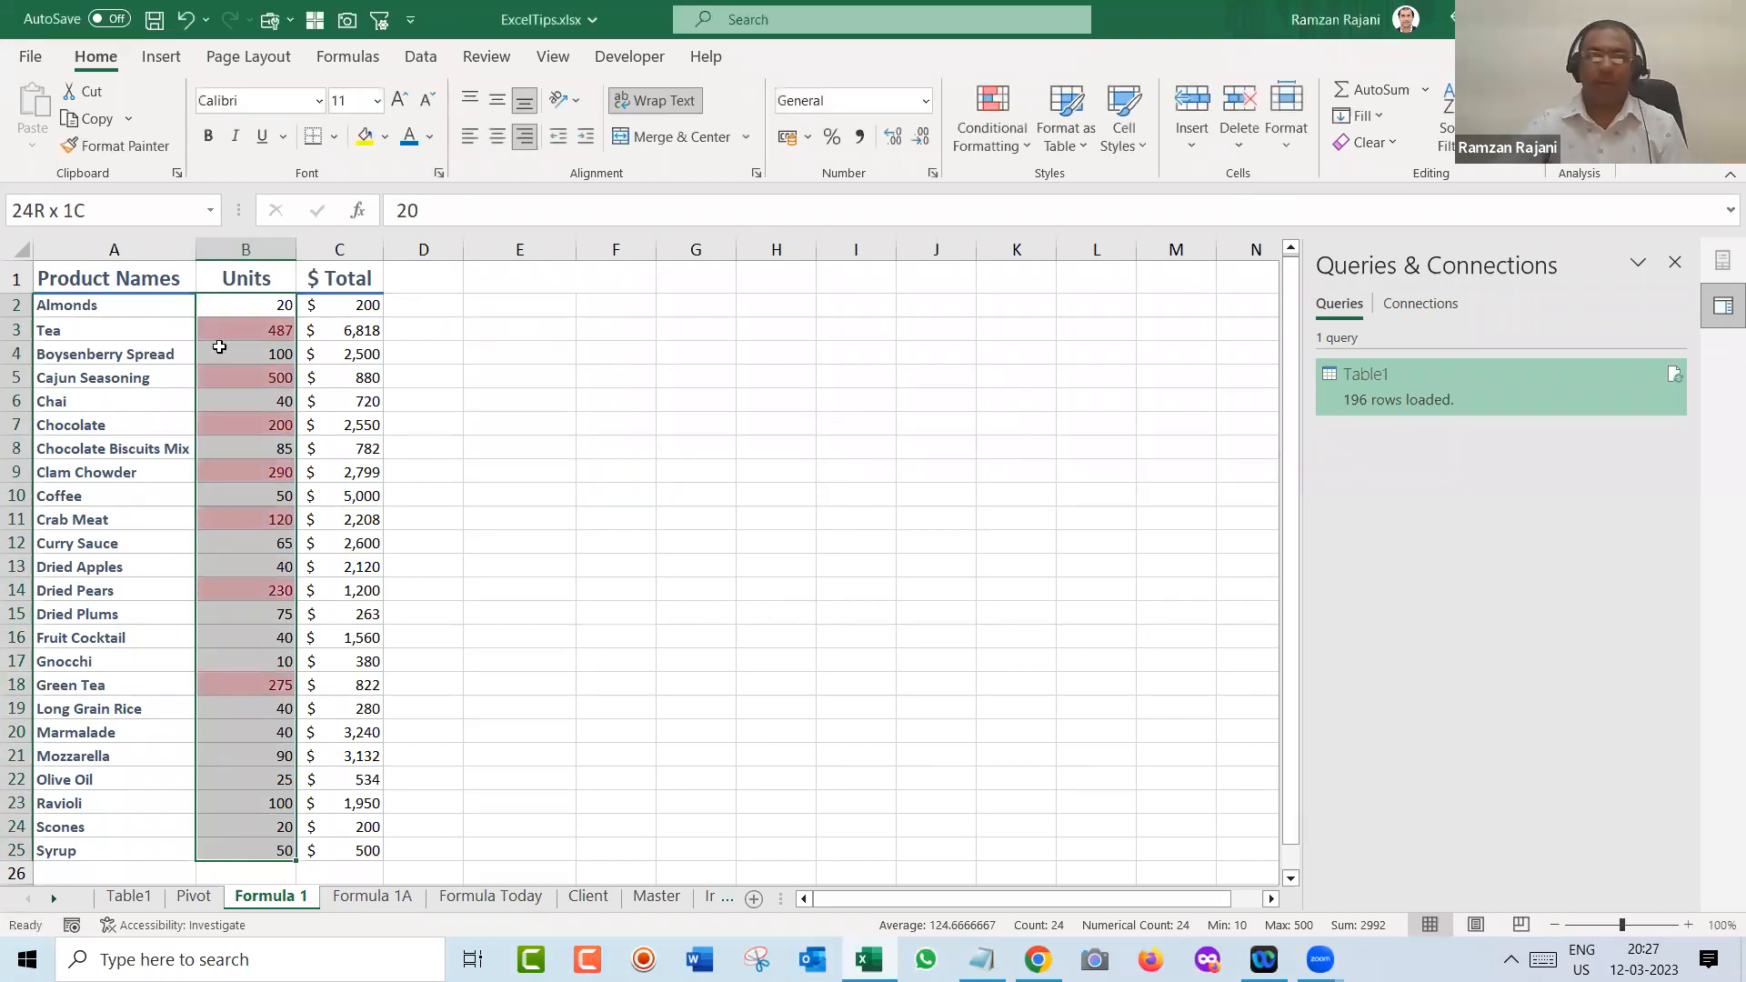
{"action": "left_click", "coordinate": [219, 347]}
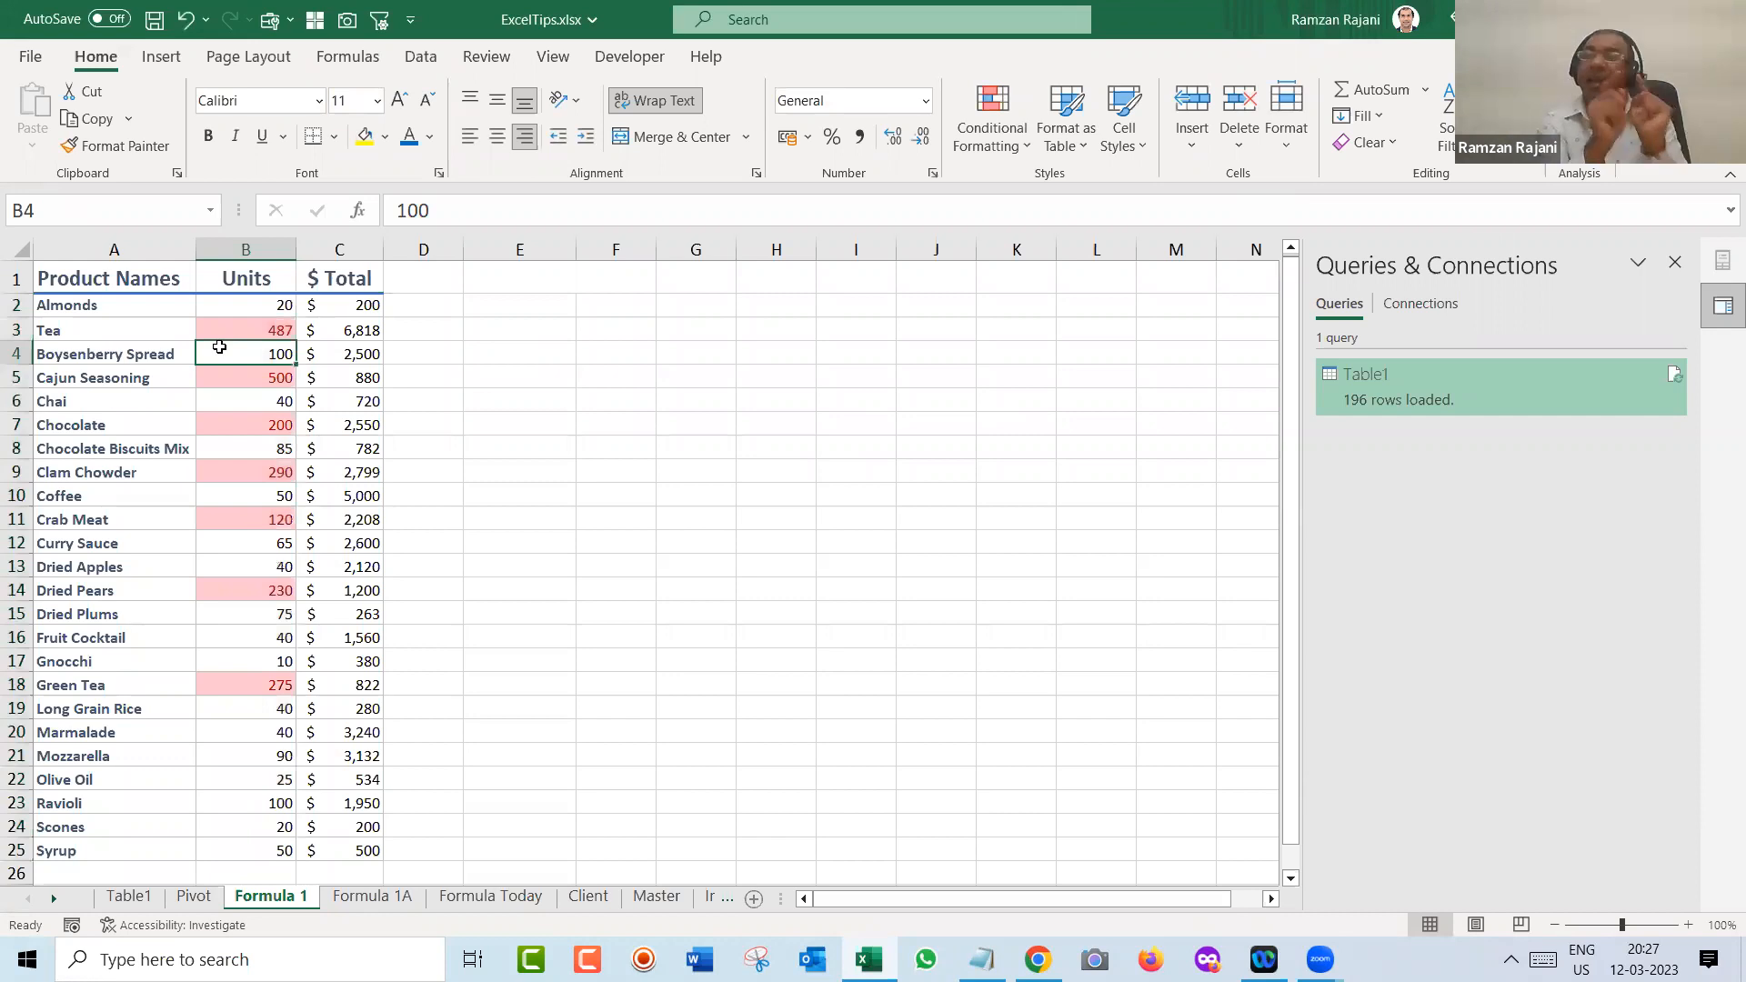
- Fill the Almonds row A2:C2 yellow, and undo both the fill and the highlighting rule on the Units column
{"action": "left_click_drag", "start_coordinate": [141, 306], "coordinate": [361, 303]}
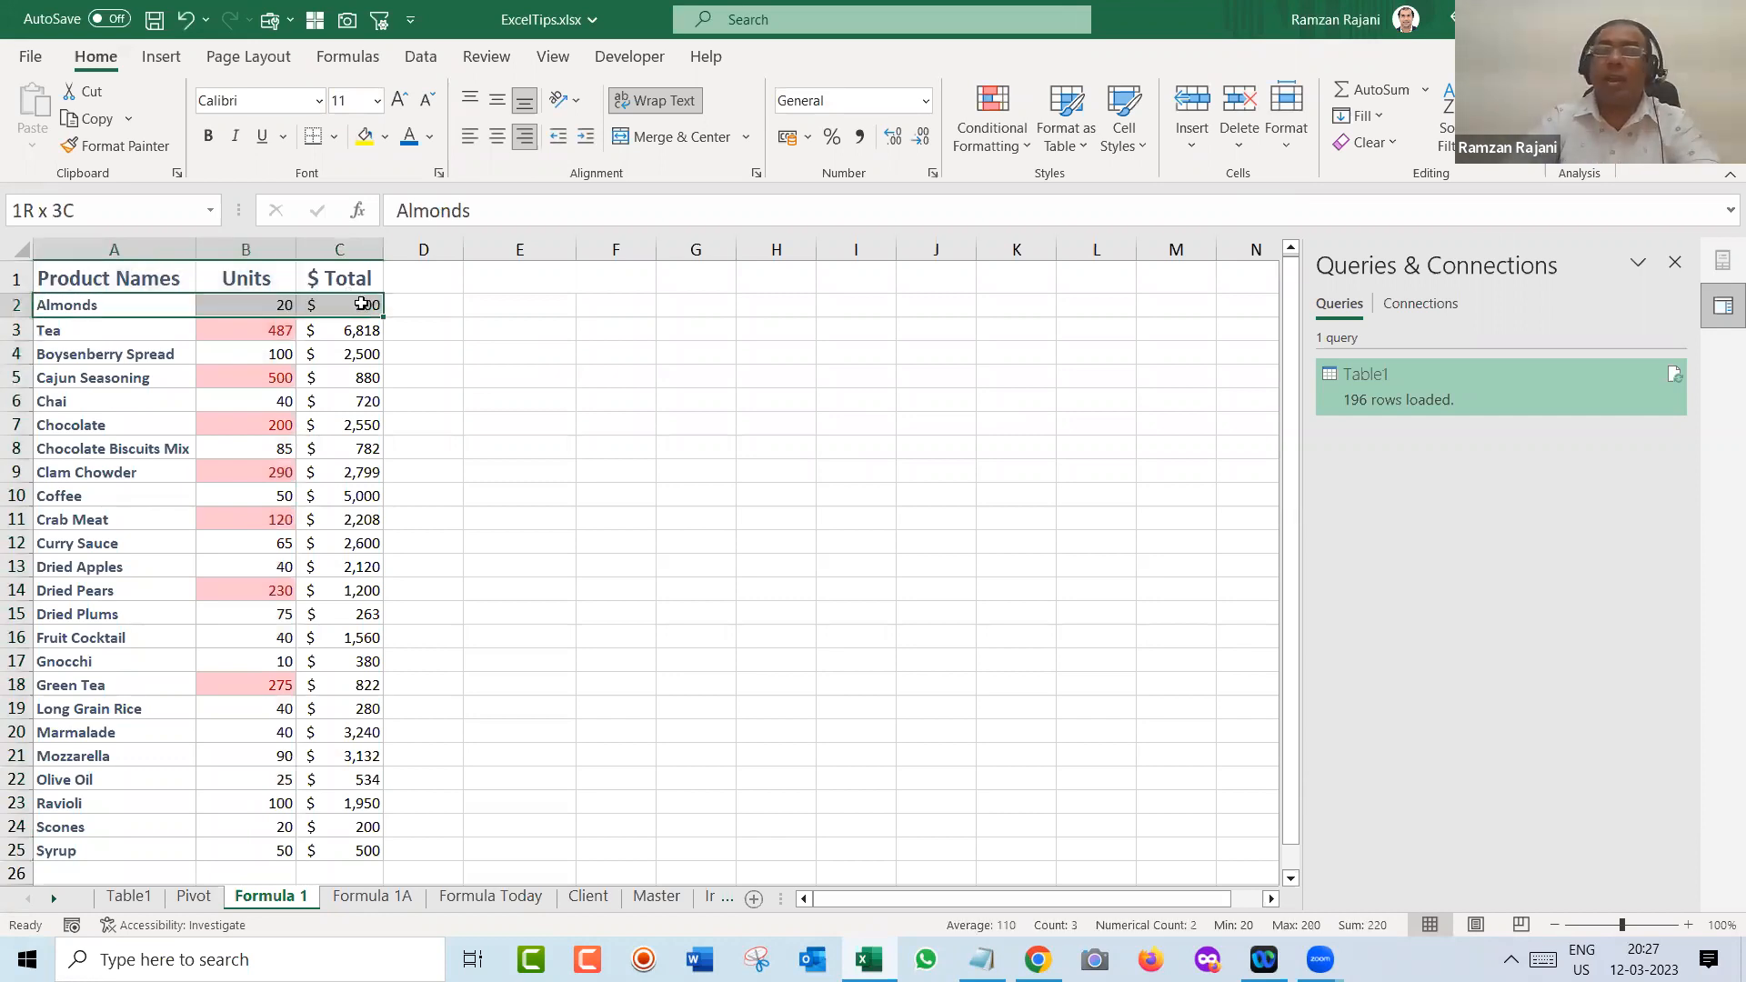
{"action": "left_click", "coordinate": [368, 138]}
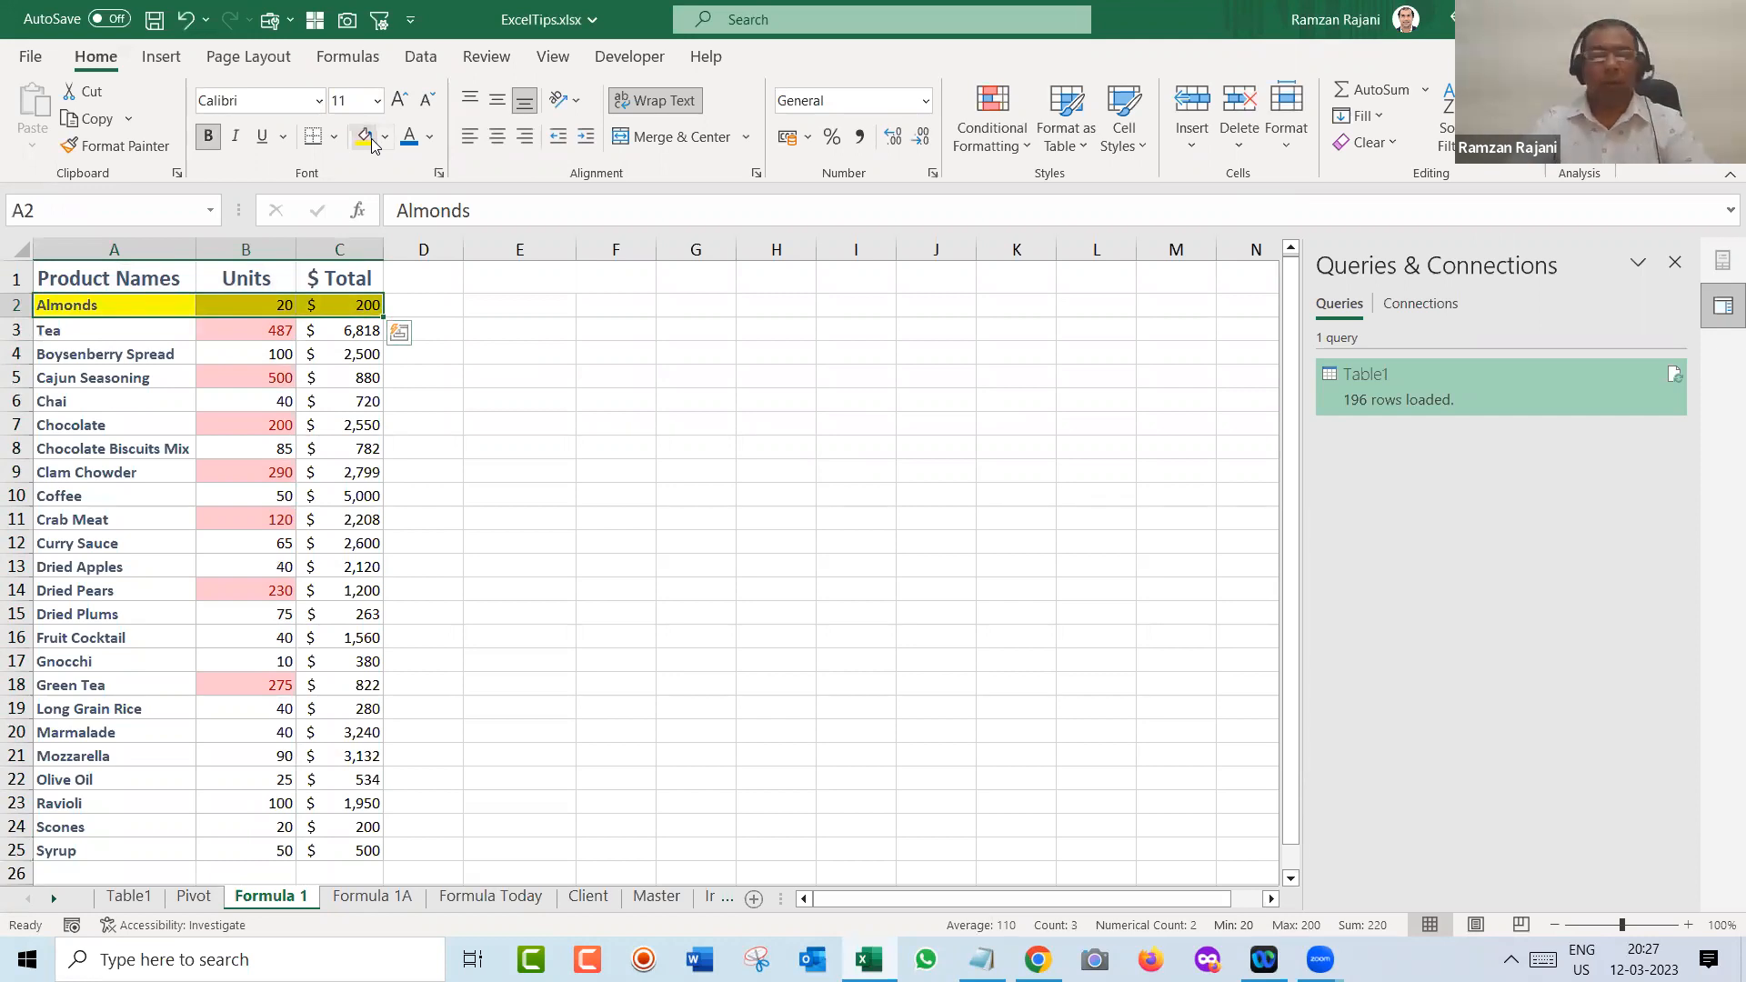
{"action": "key", "text": "ctrl+z"}
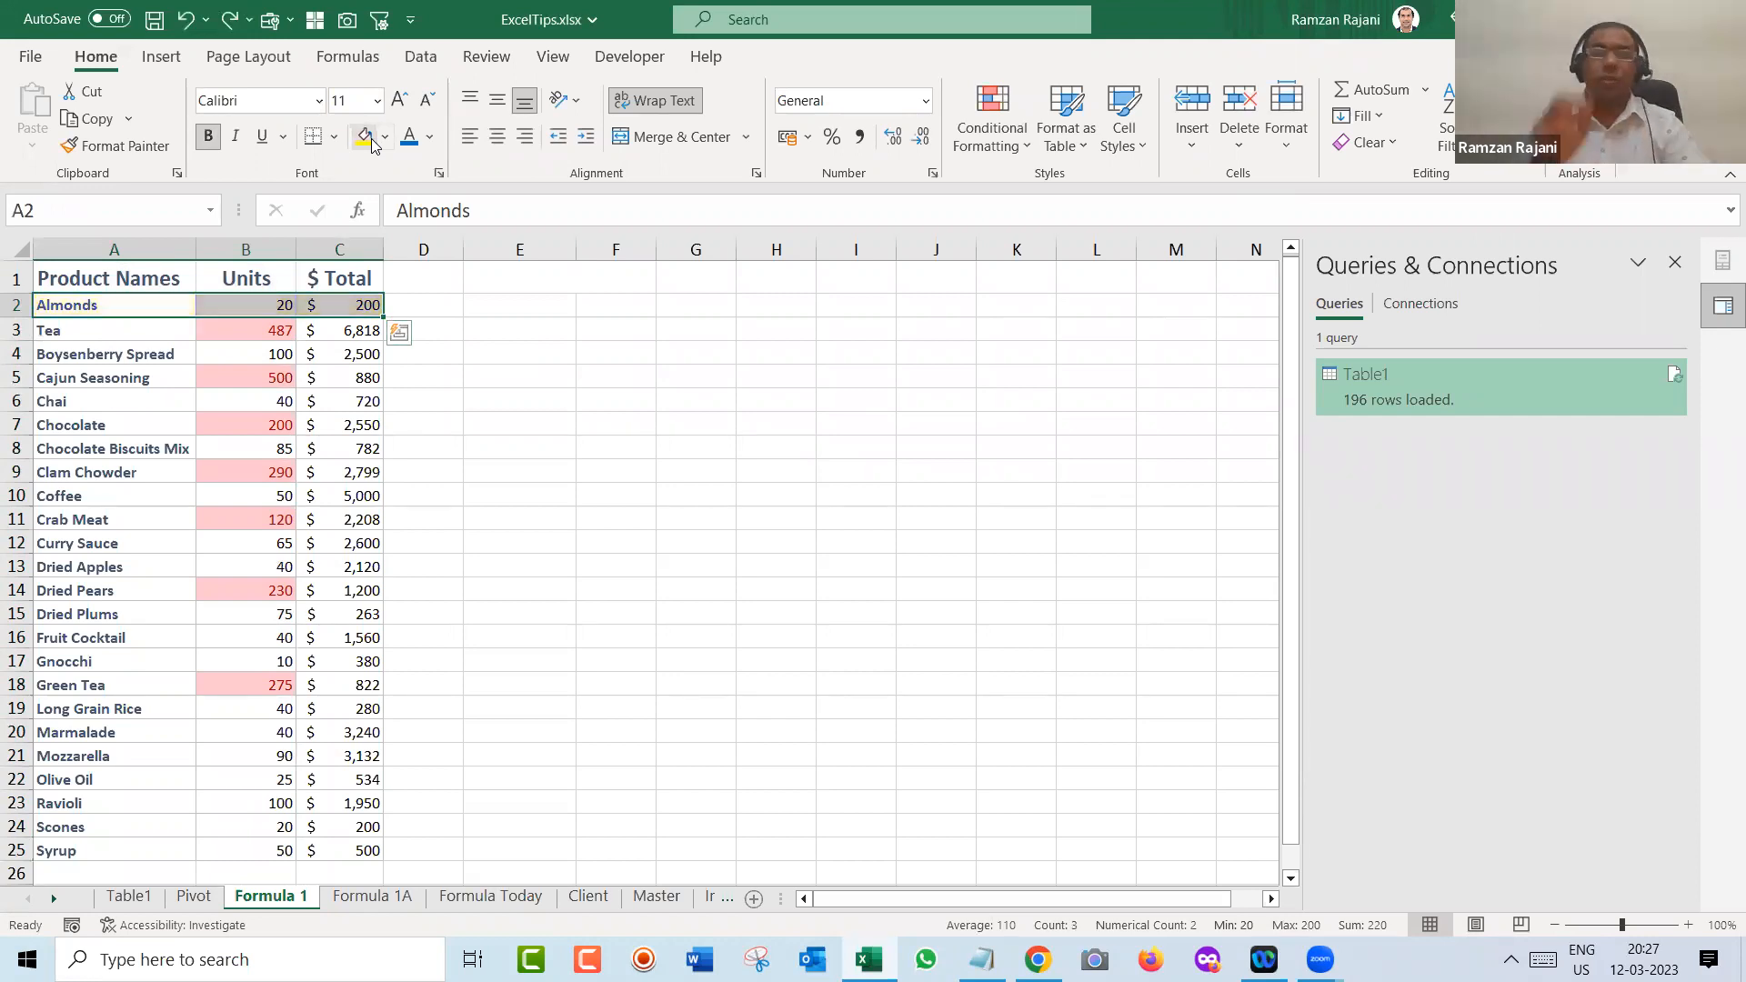
{"action": "key", "text": "ctrl+z"}
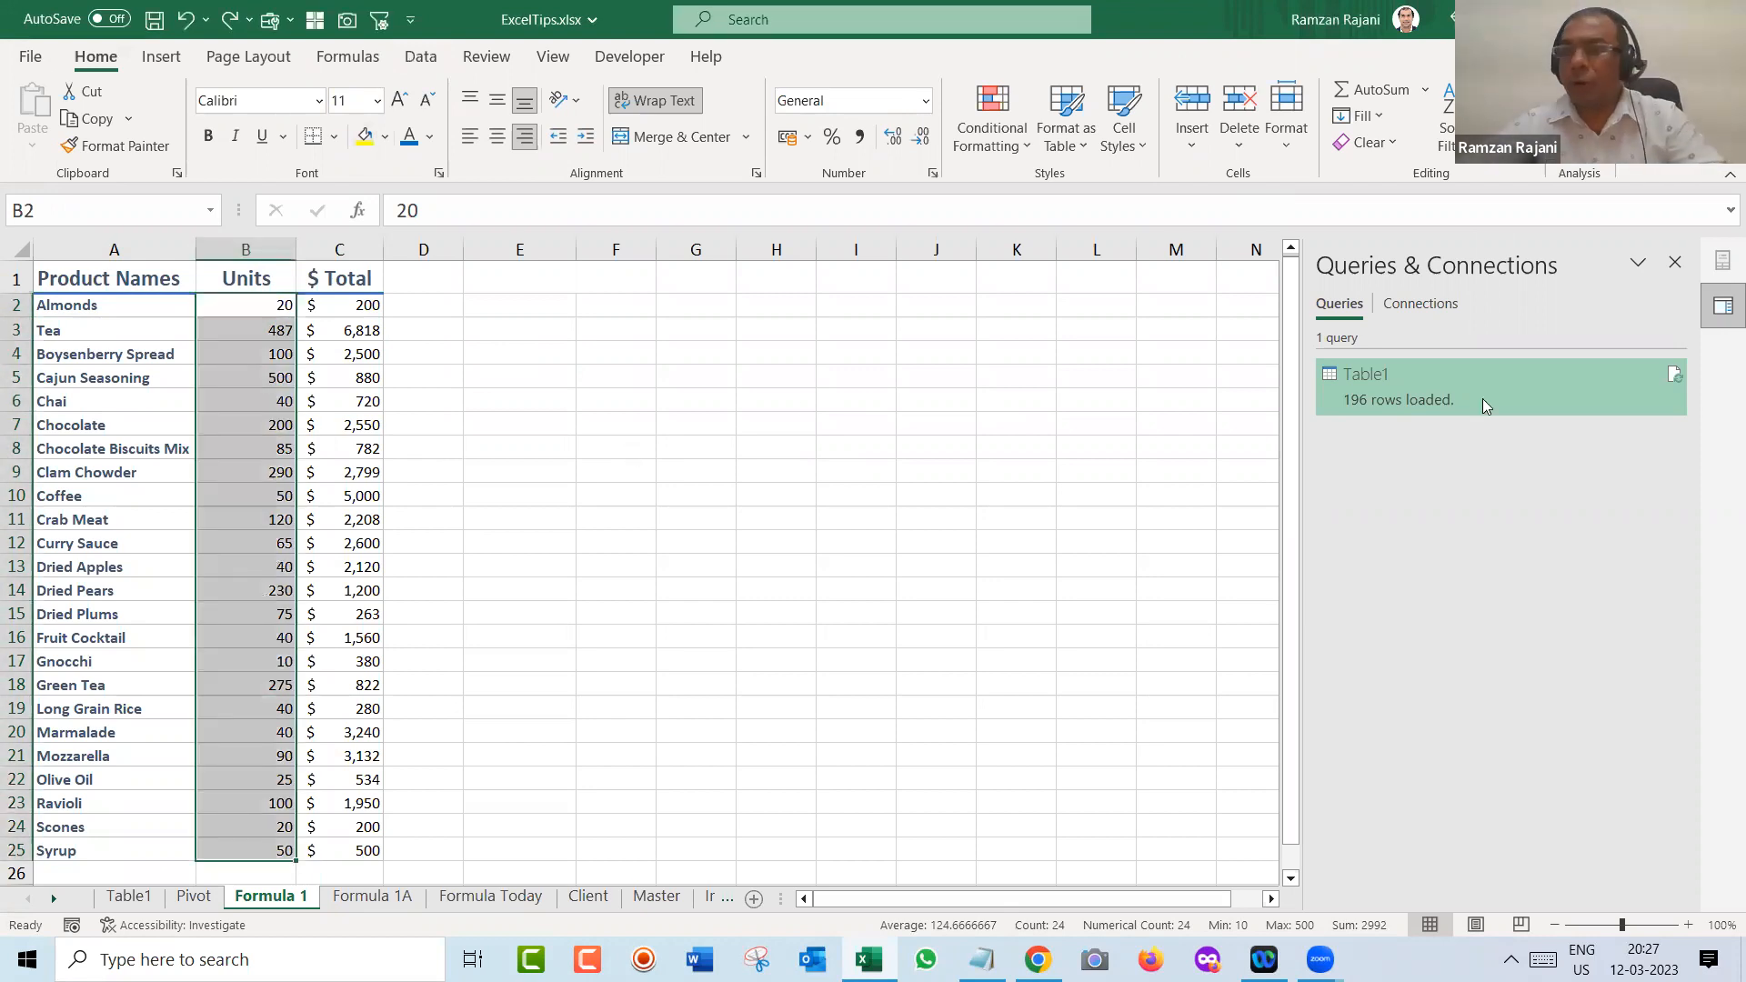
- Close the Queries & Connections pane and start a formula-based conditional formatting rule for the product list A2:C25
{"action": "left_click", "coordinate": [1675, 262]}
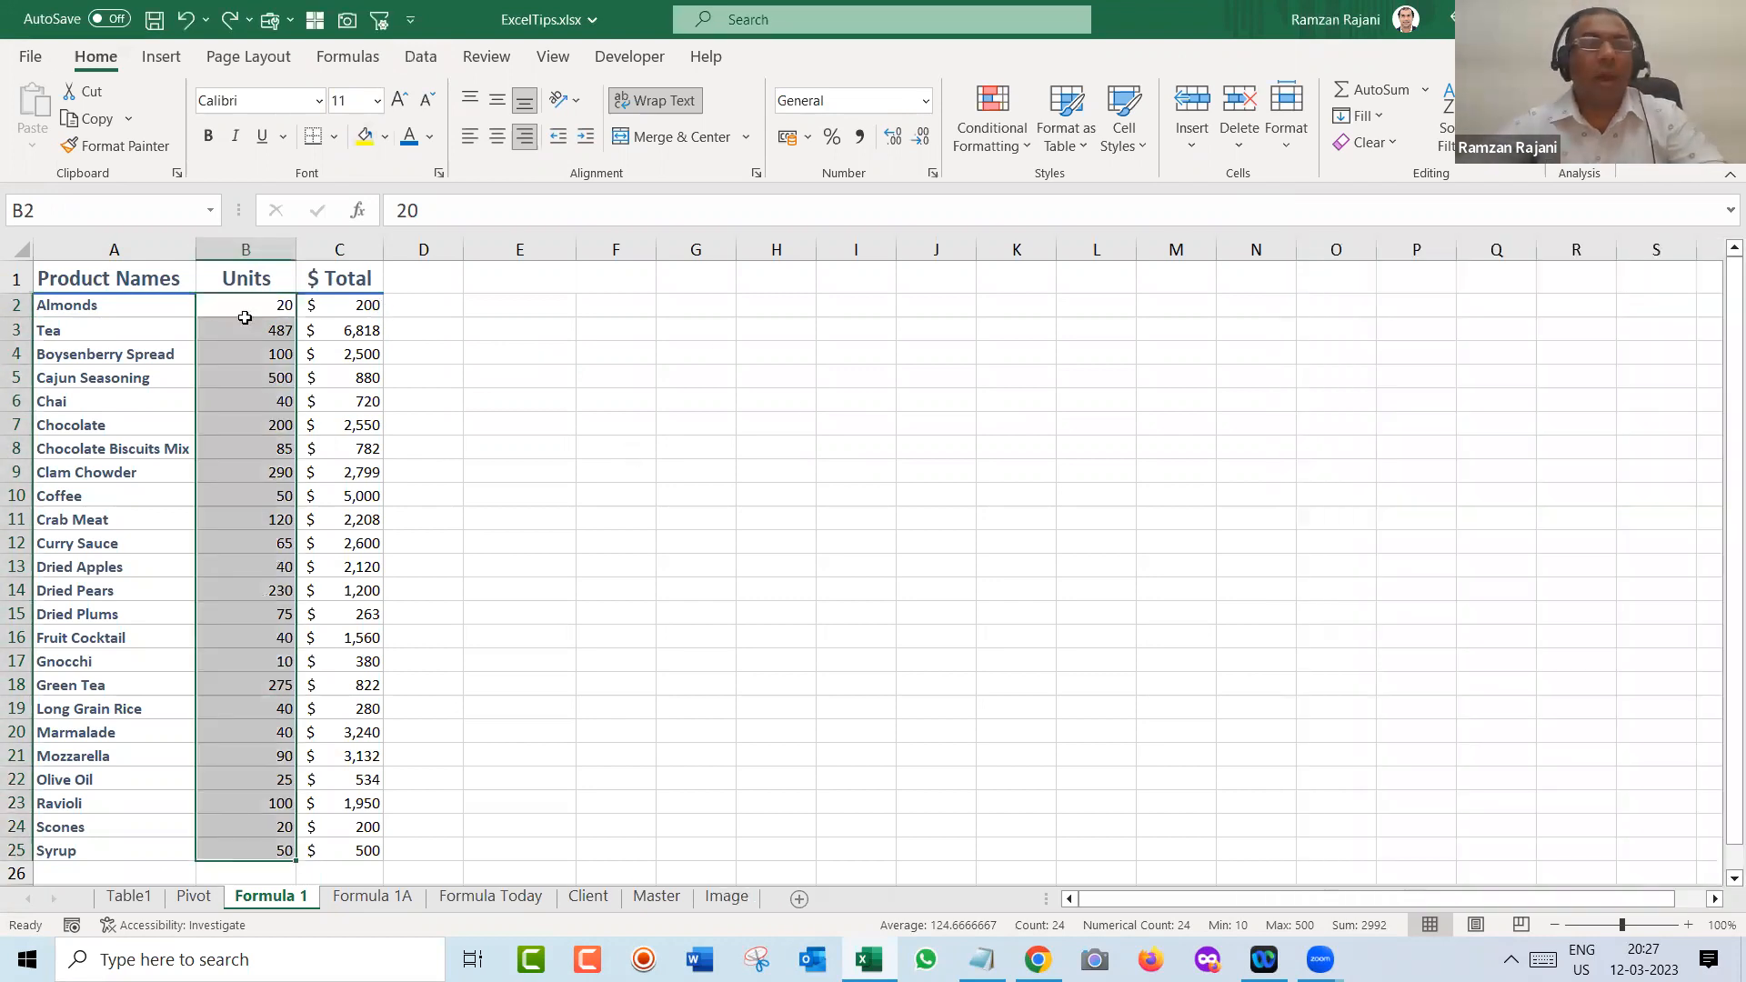
{"action": "left_click", "coordinate": [151, 301]}
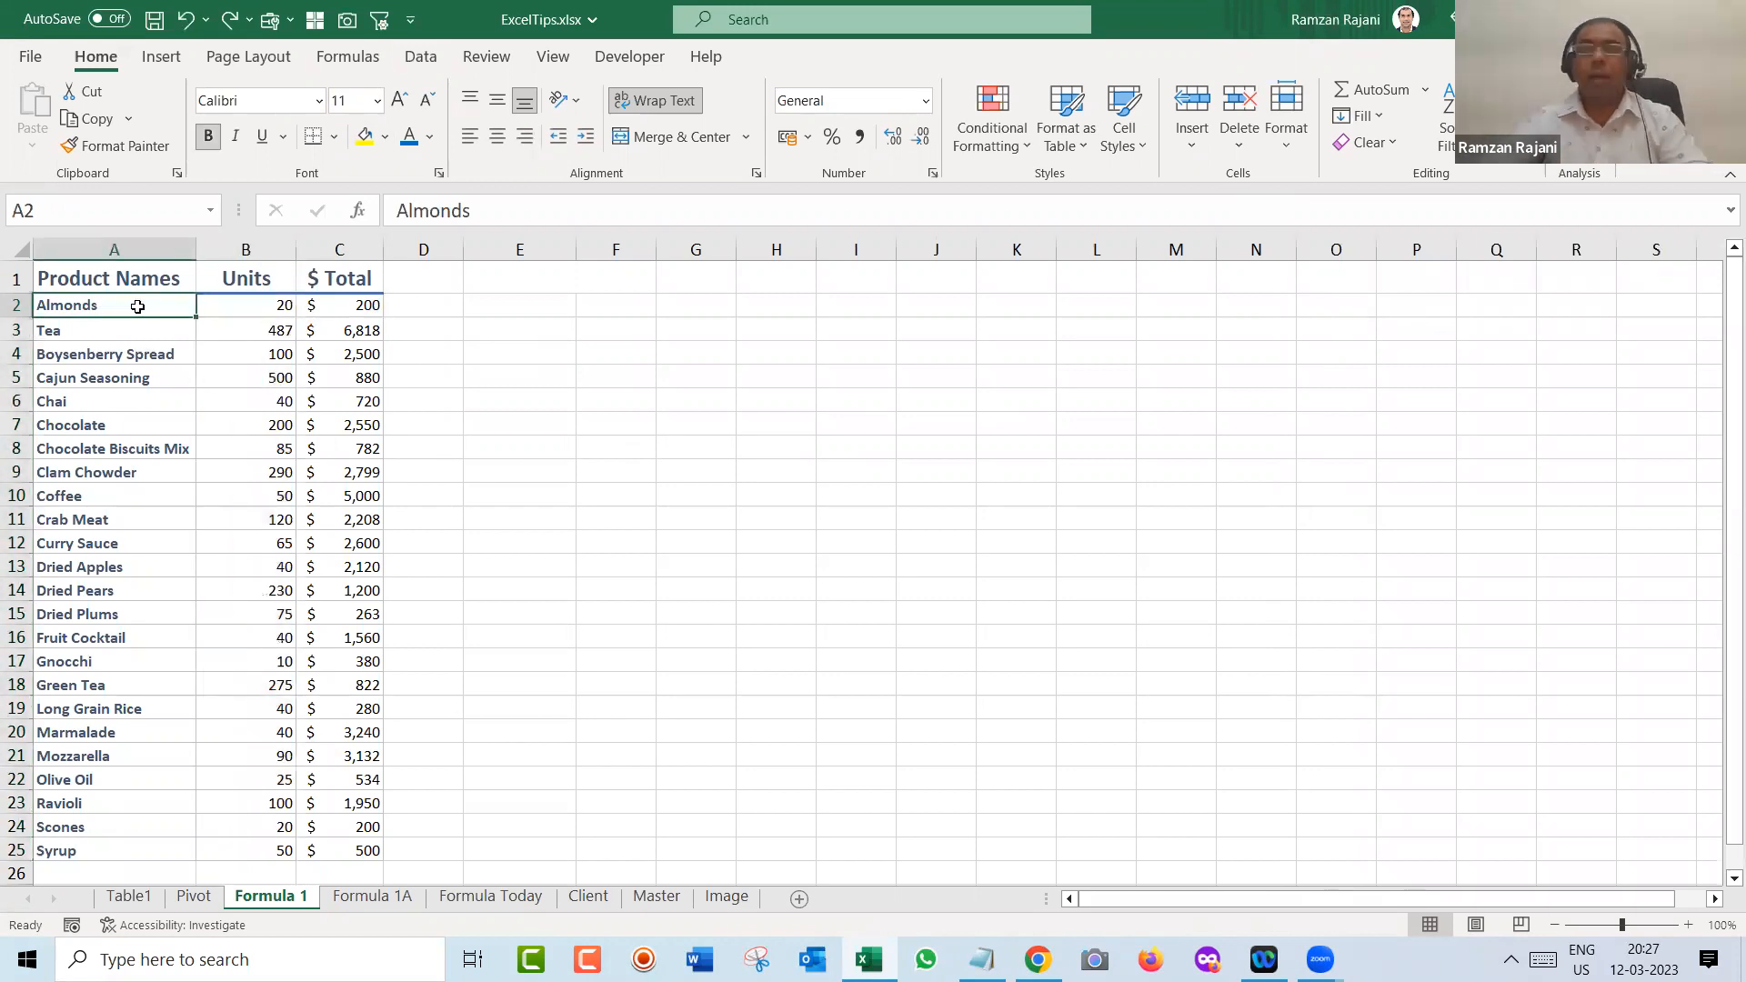
{"action": "key", "text": "ctrl+shift+Right"}
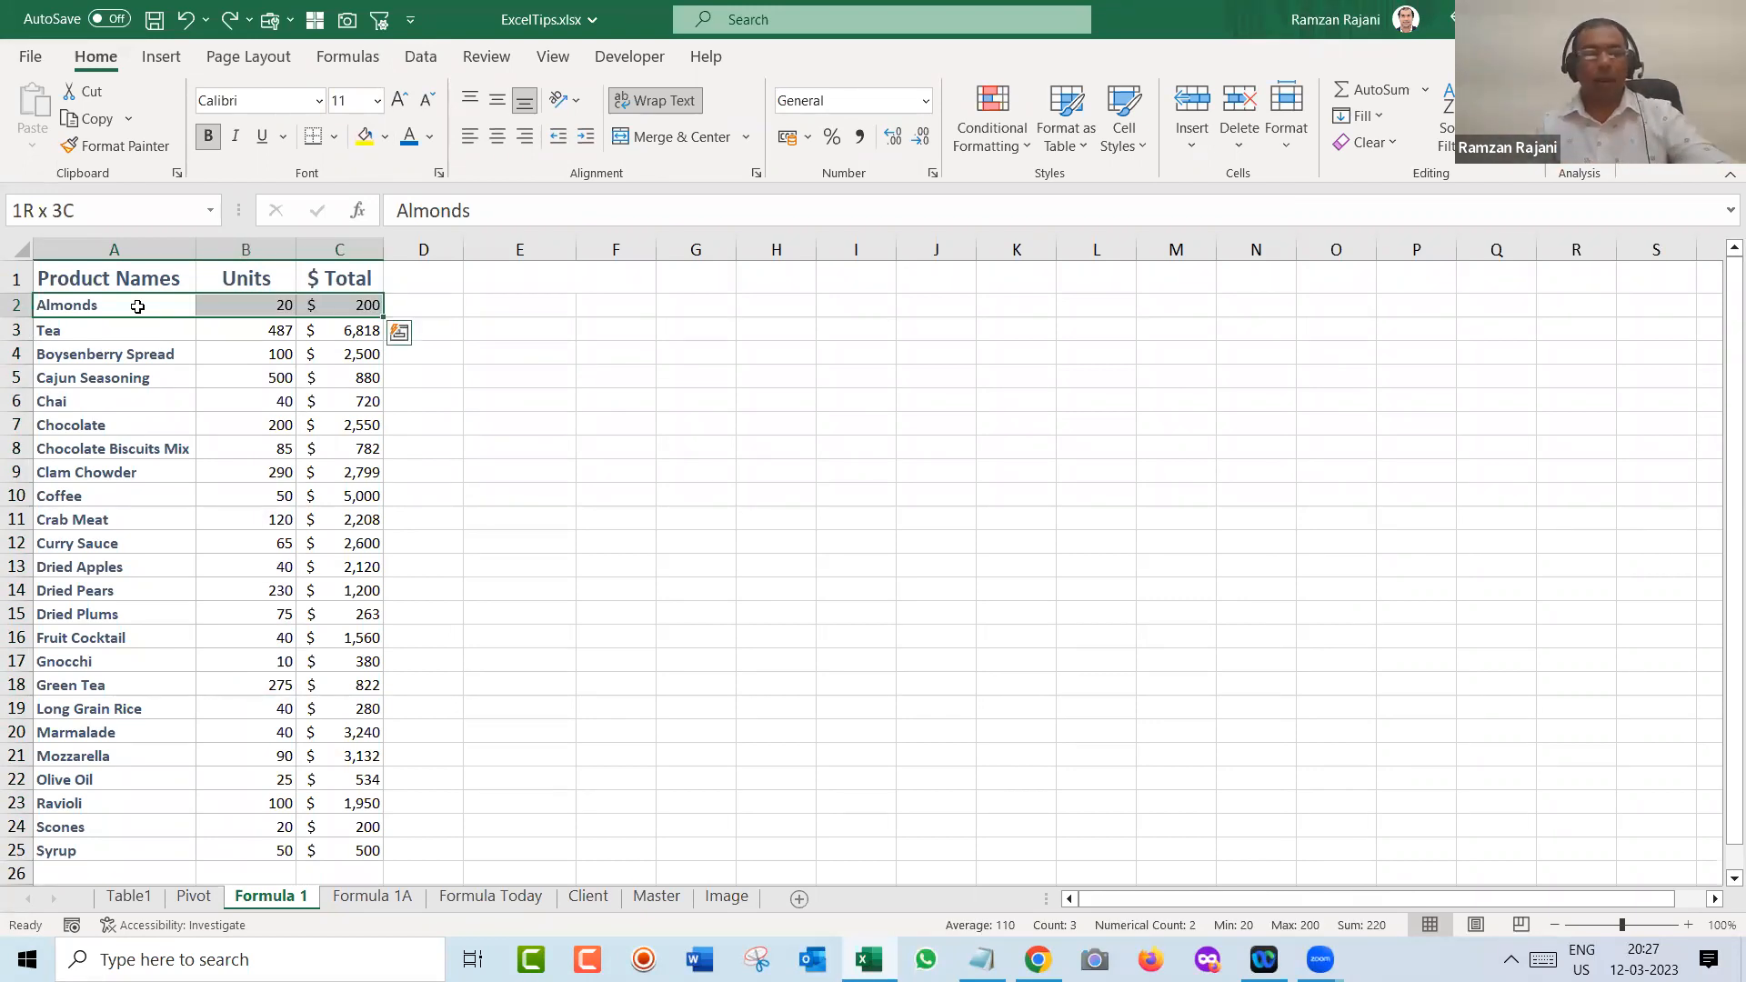
{"action": "key", "text": "ctrl+shift+Down"}
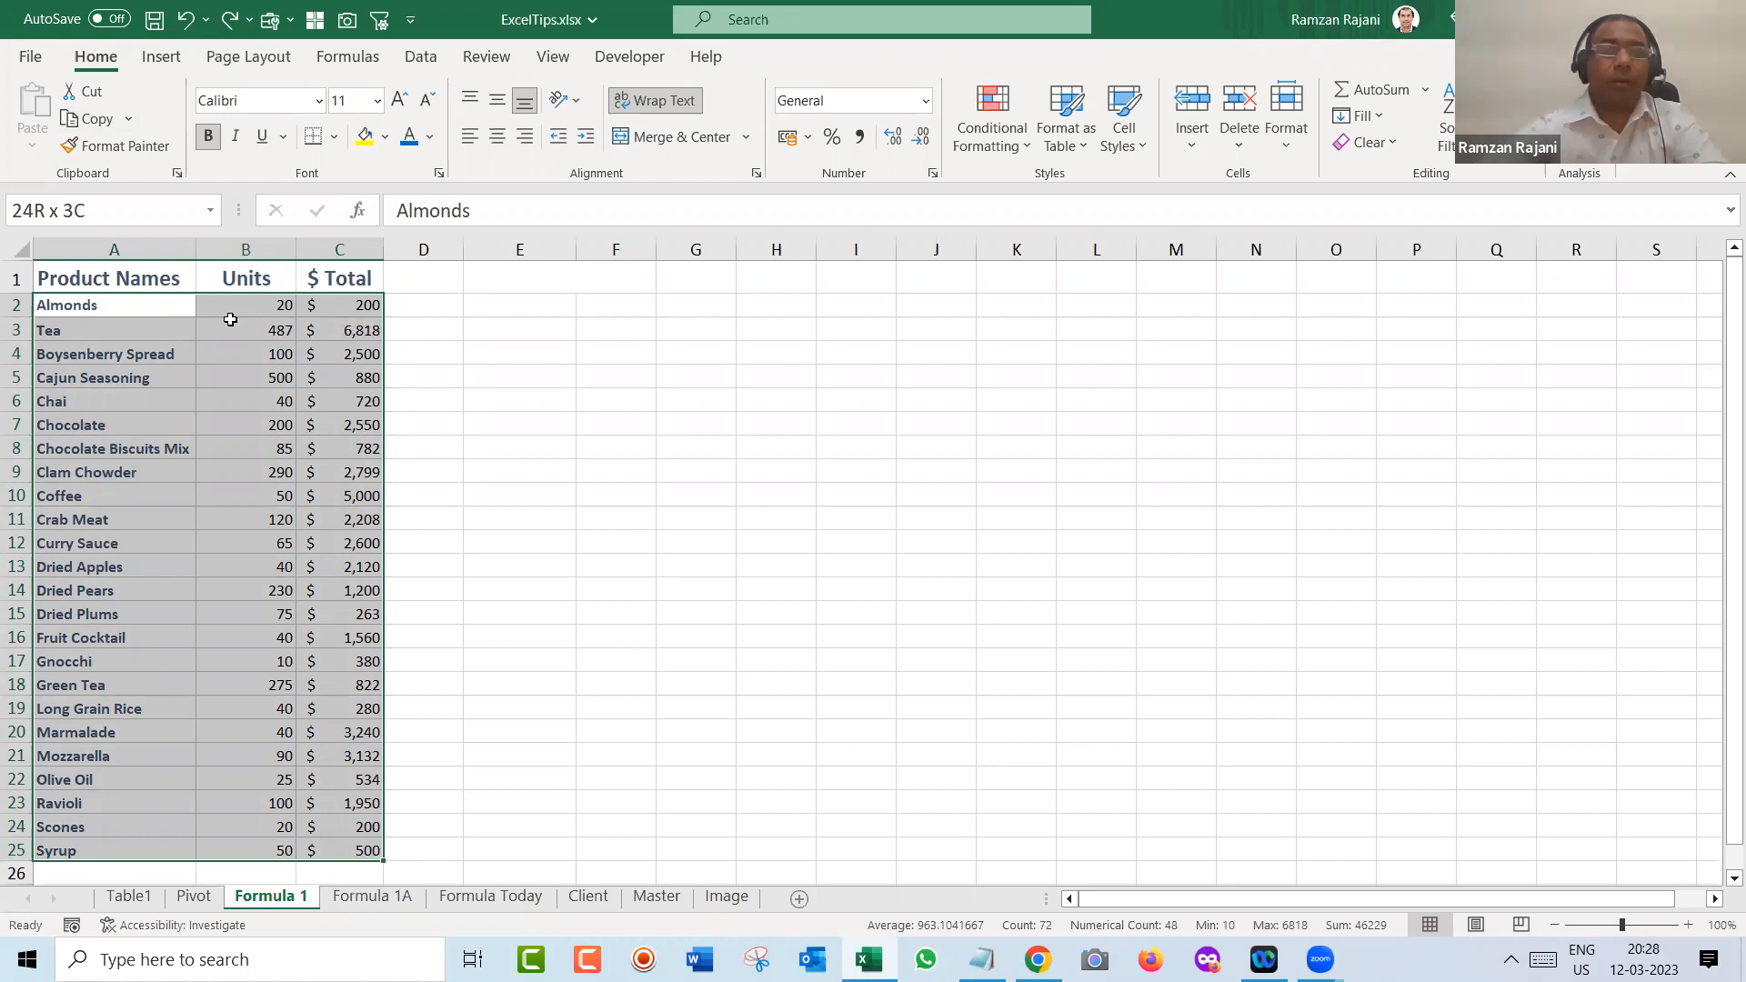
{"action": "left_click", "coordinate": [997, 117]}
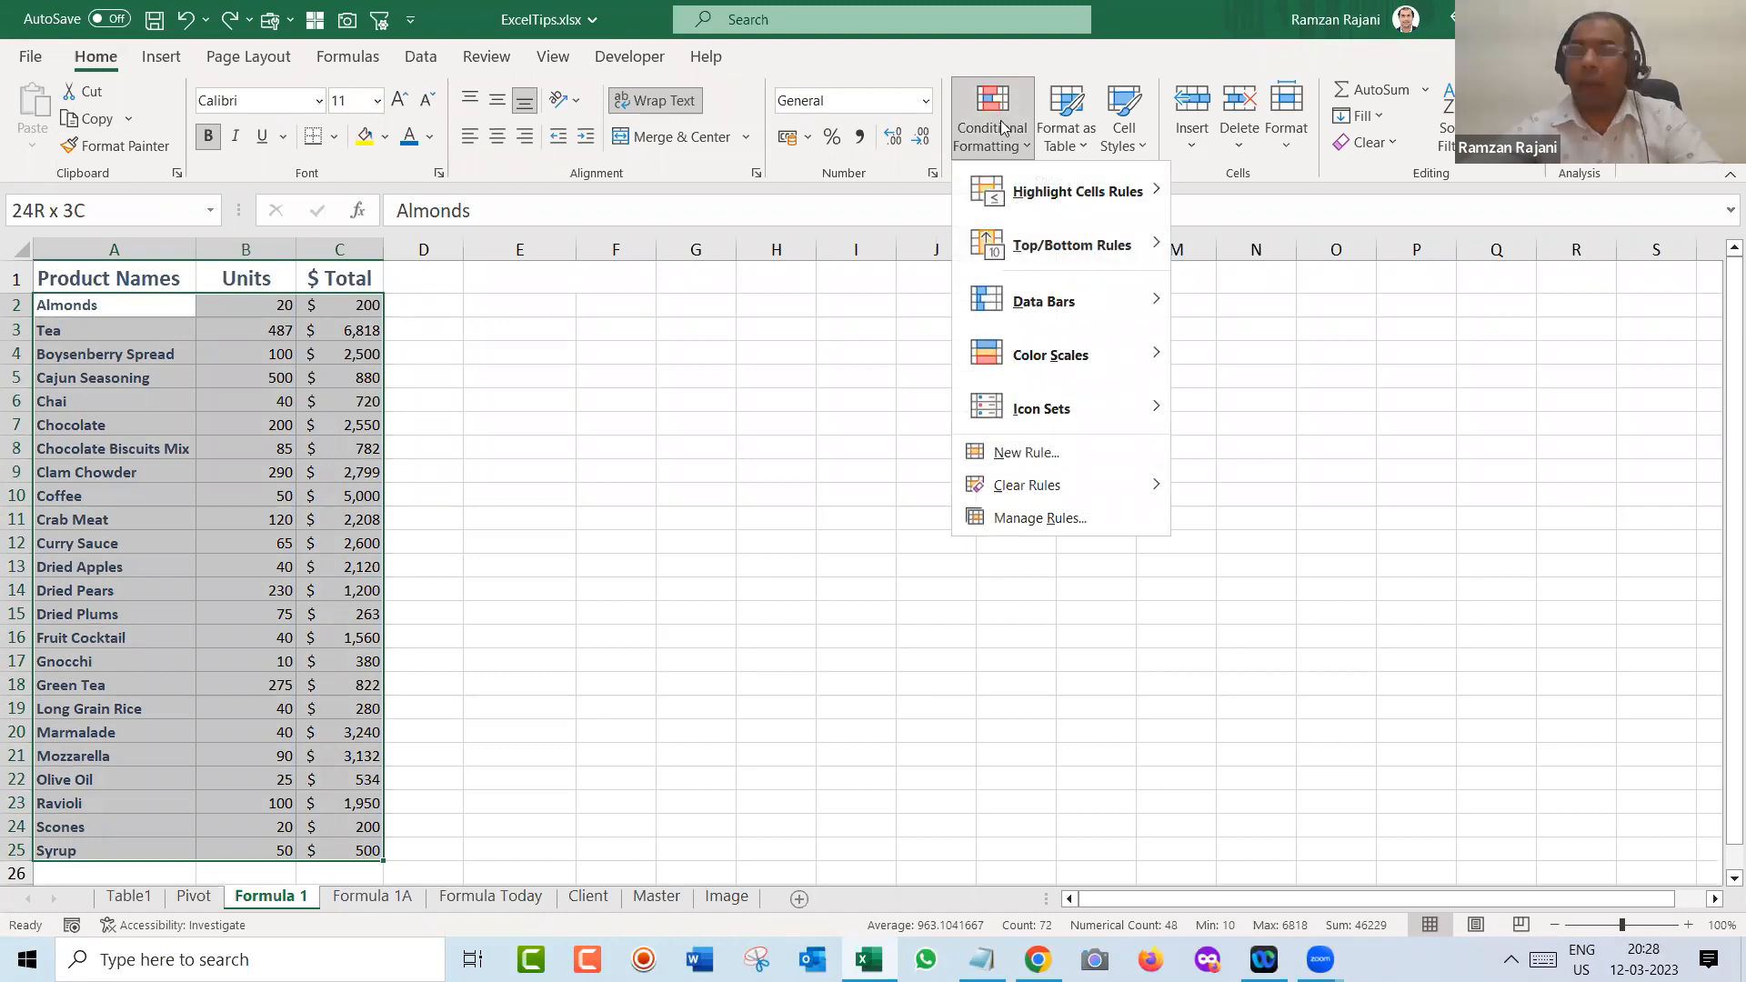
{"action": "left_click", "coordinate": [1052, 447]}
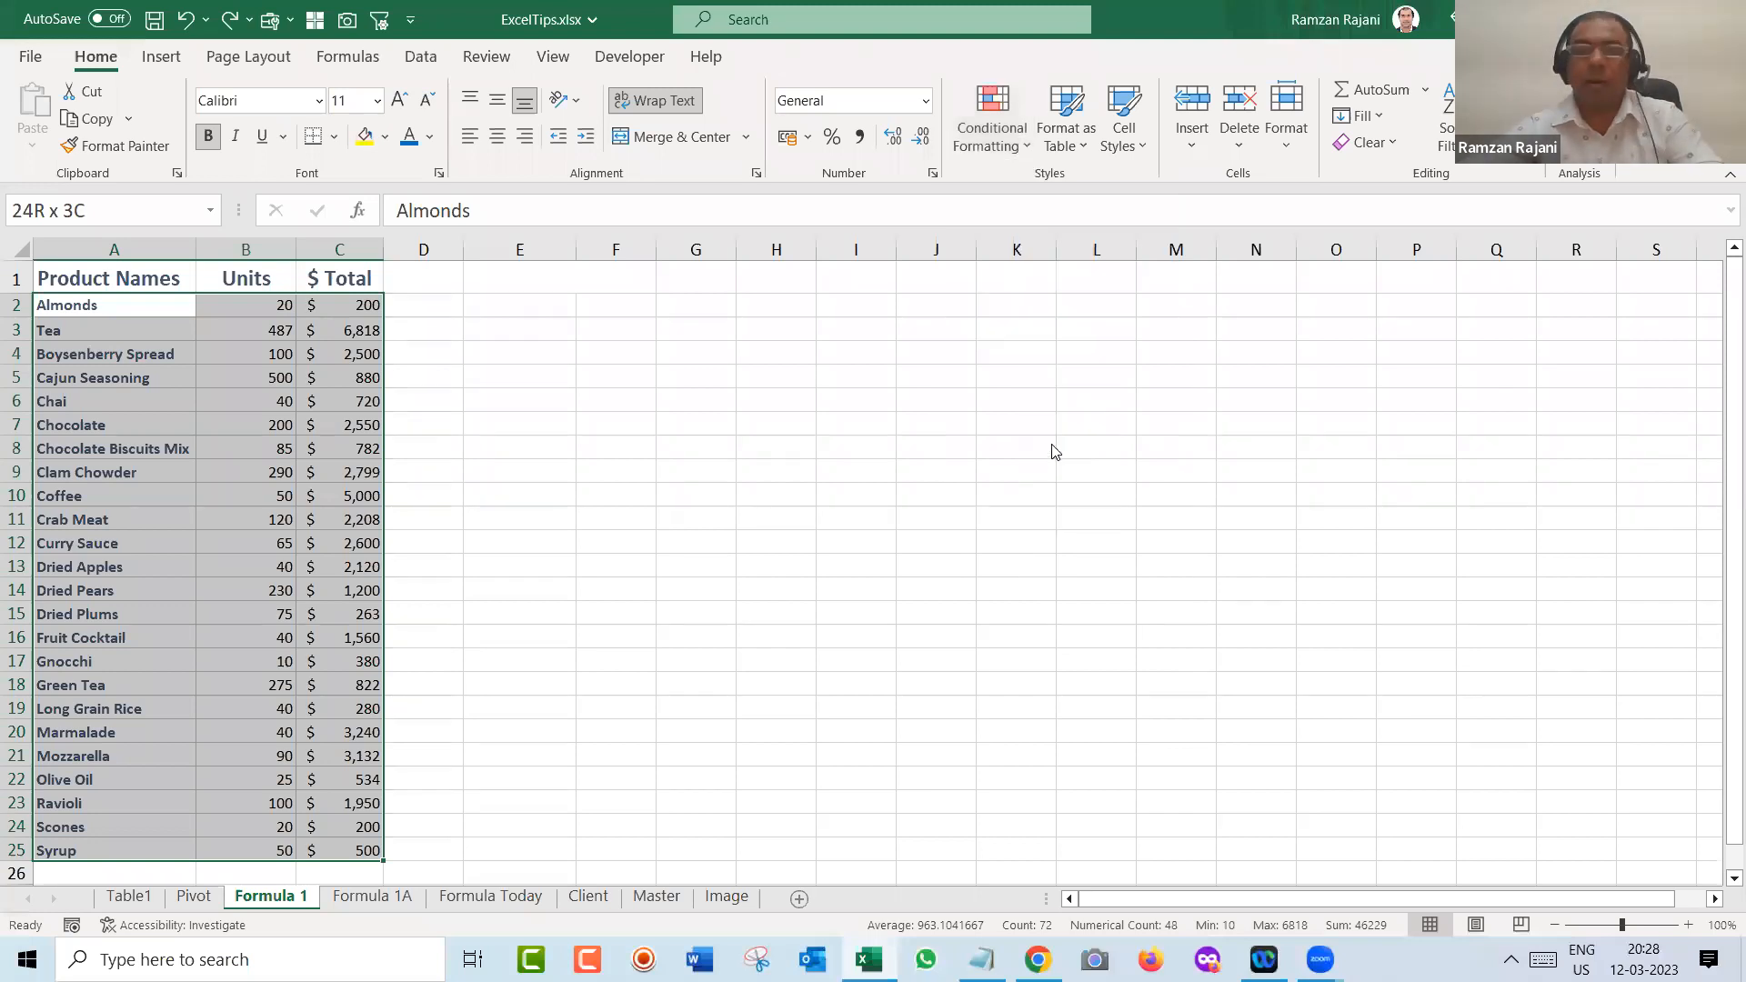
{"action": "left_click_drag", "start_coordinate": [969, 247], "coordinate": [873, 245]}
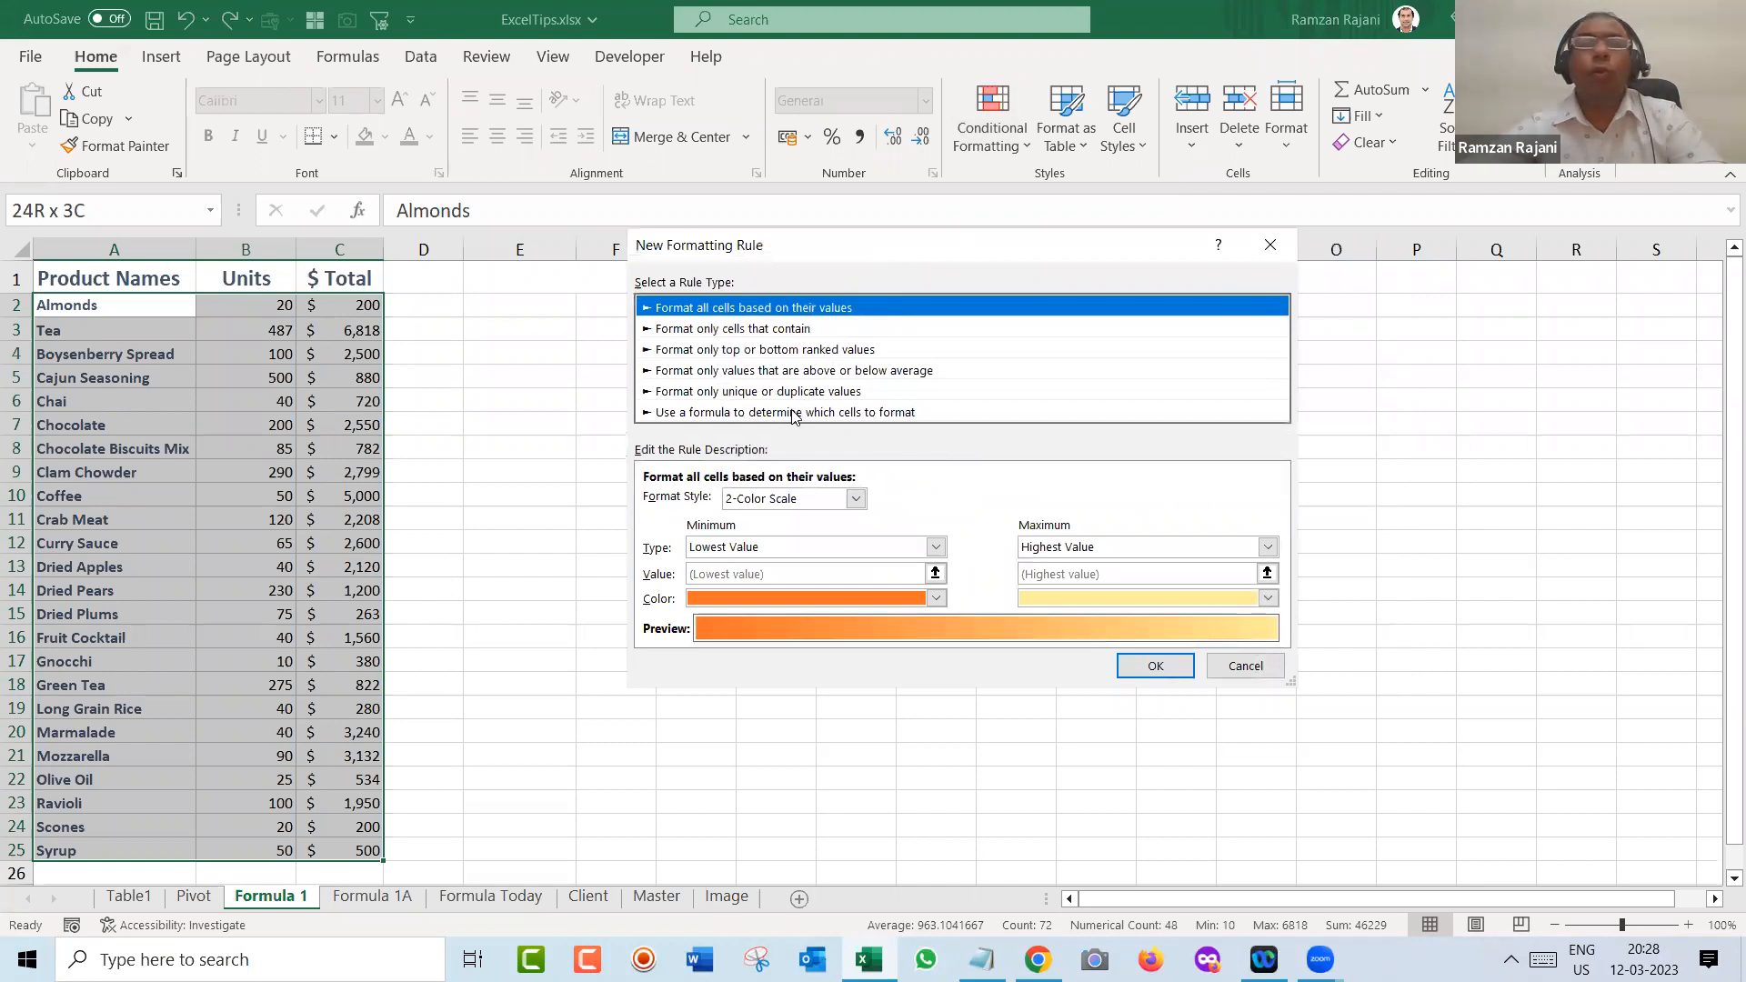
{"action": "left_click", "coordinate": [791, 414]}
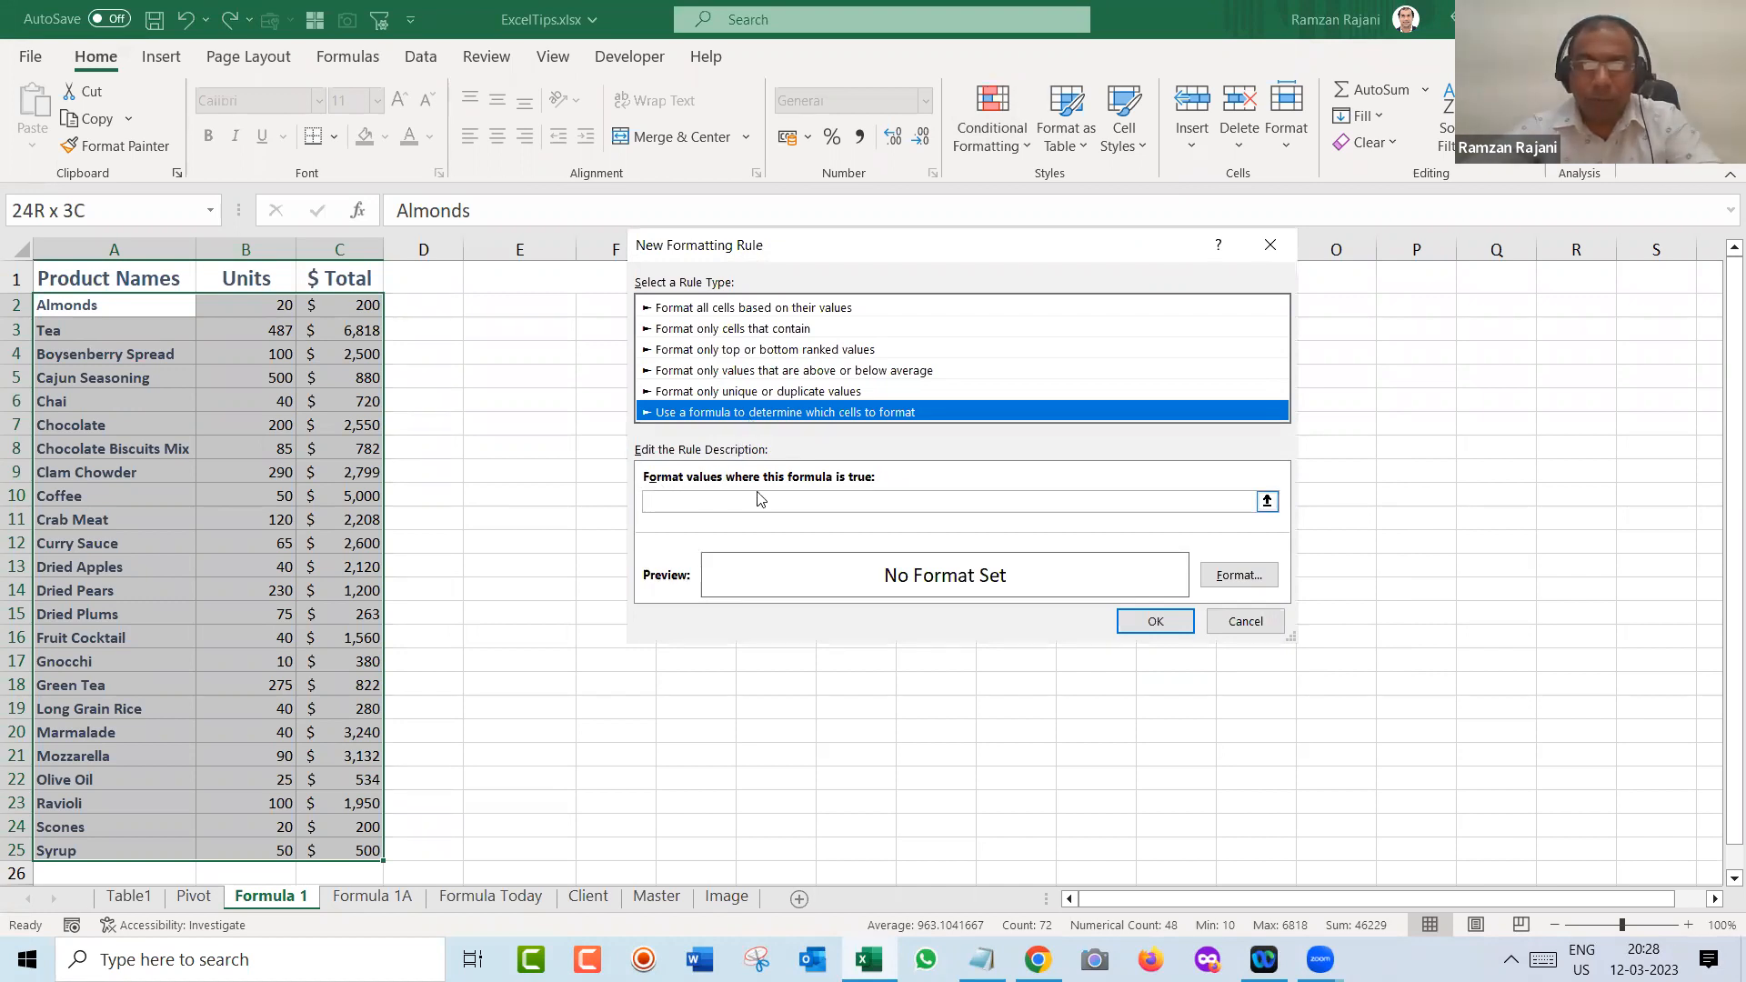
- Enter =$B2>200 as the formula of the new formatting rule
{"action": "left_click", "coordinate": [682, 496]}
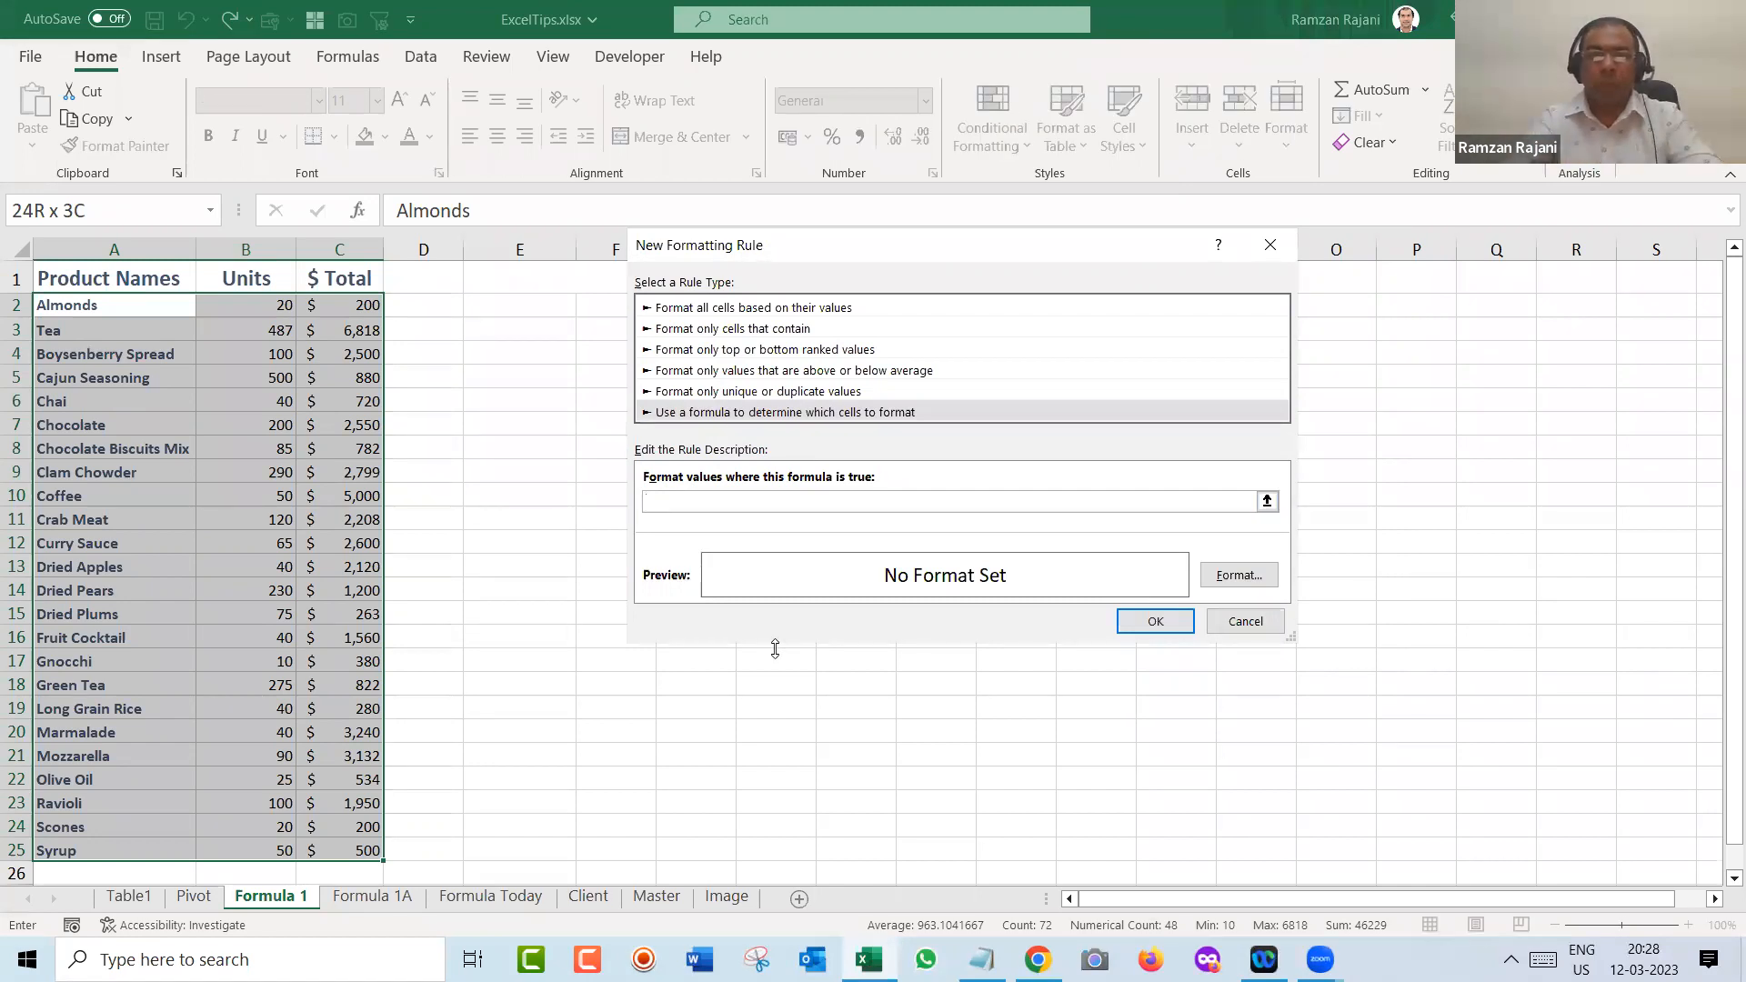
{"action": "type", "text": "="}
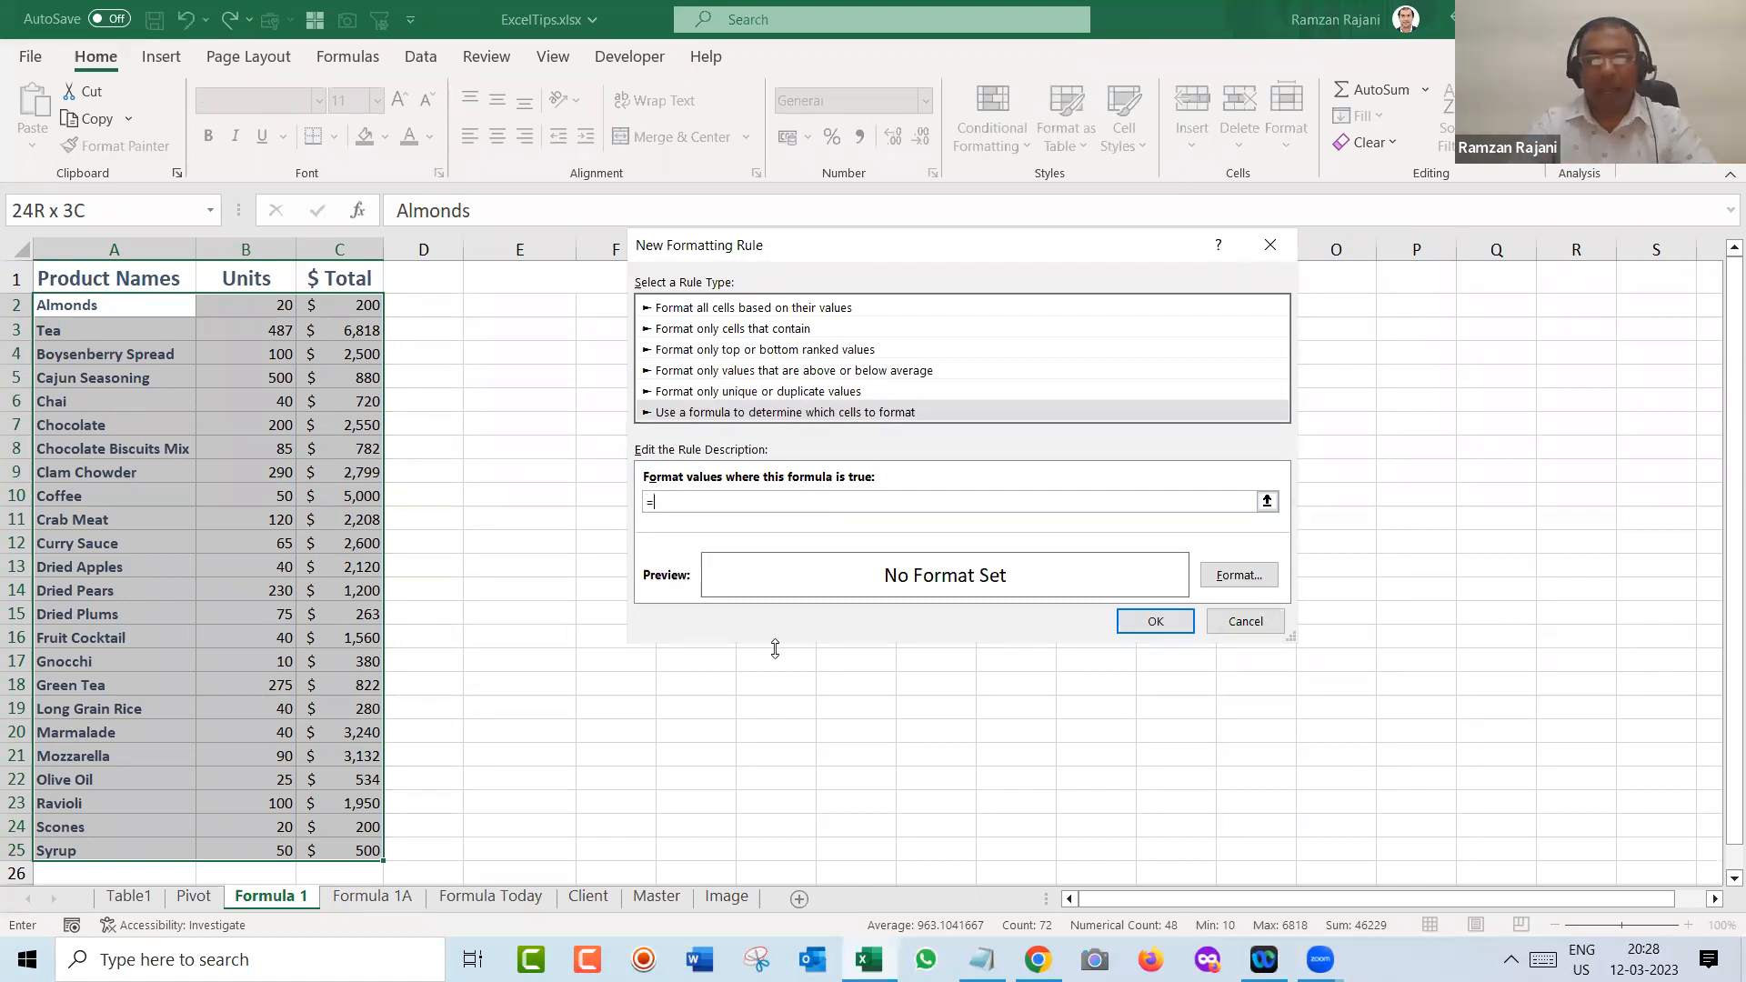
{"action": "type", "text": "$b2"}
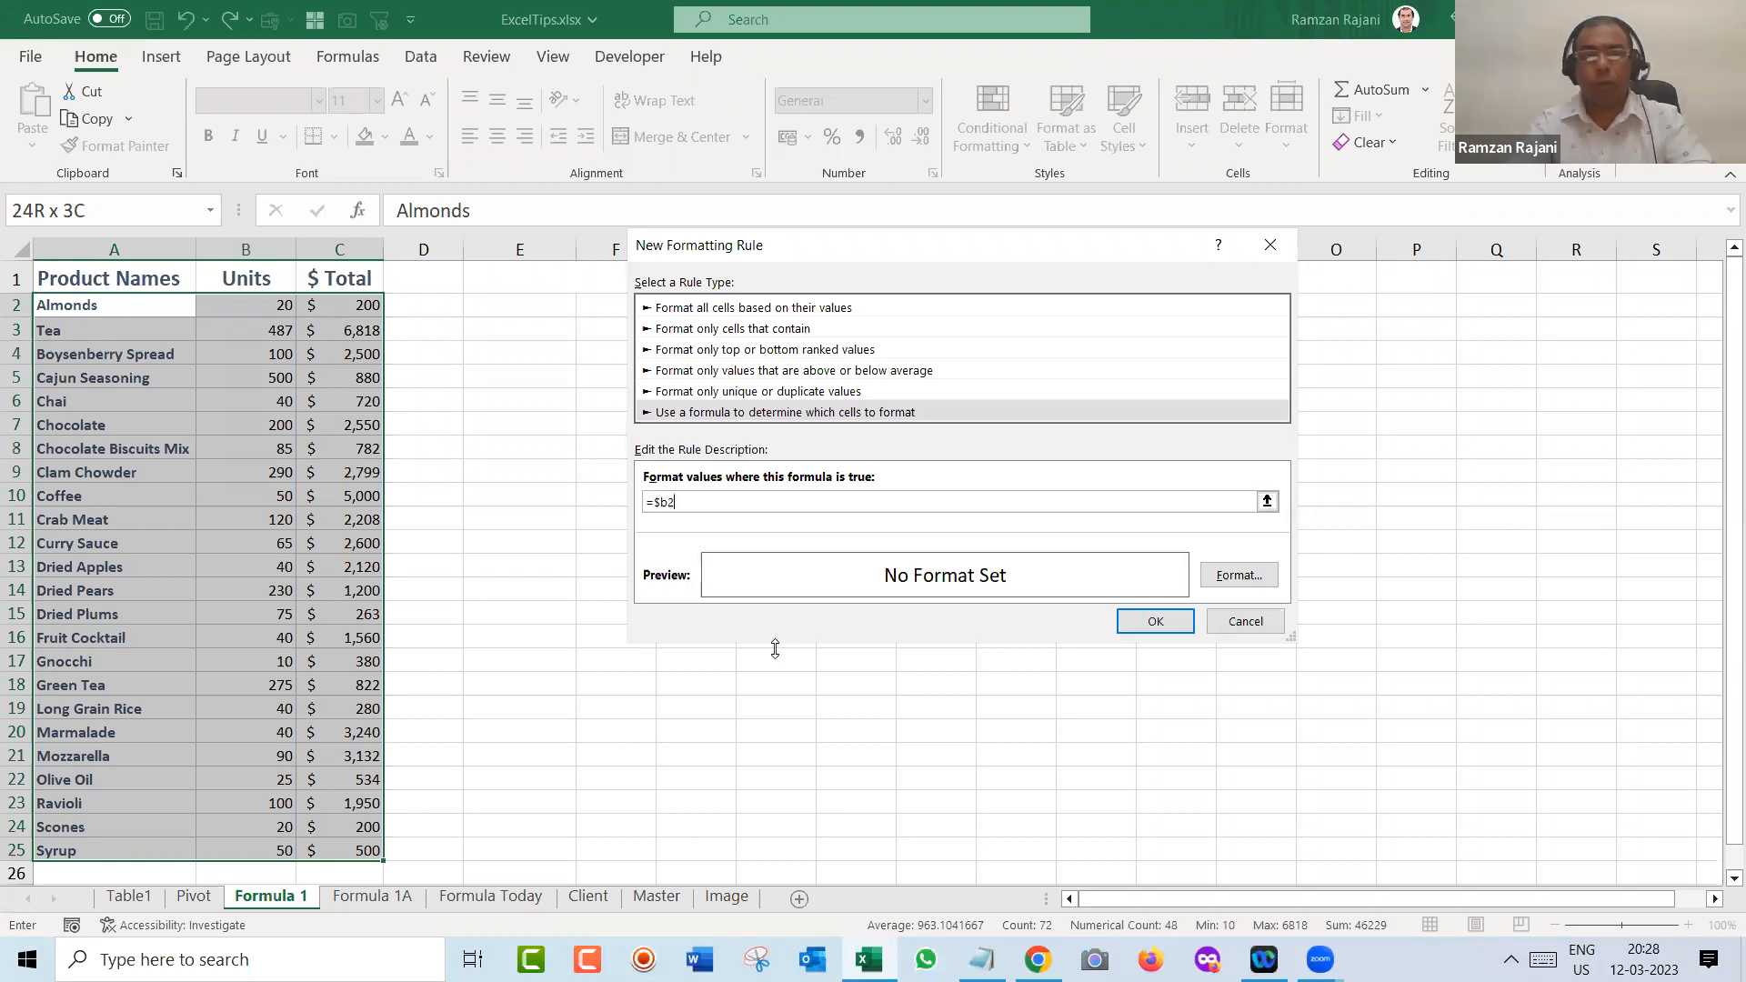
{"action": "key", "text": "BackSpace"}
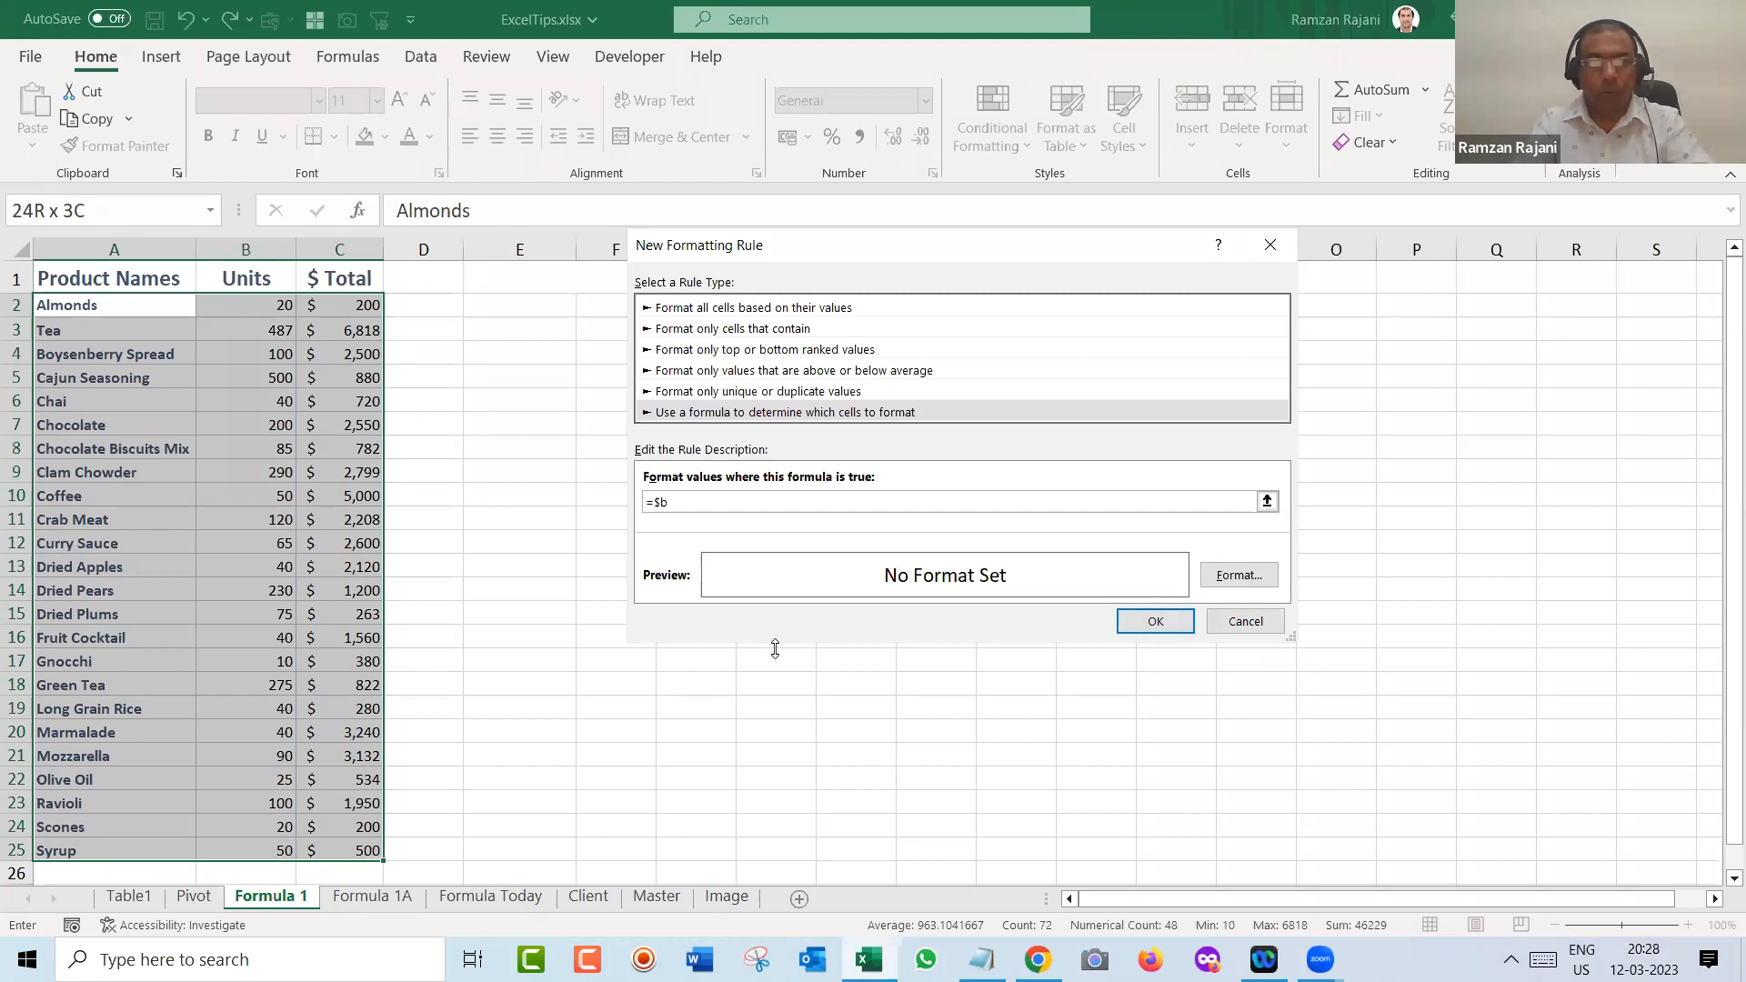
{"action": "type", "text": "2"}
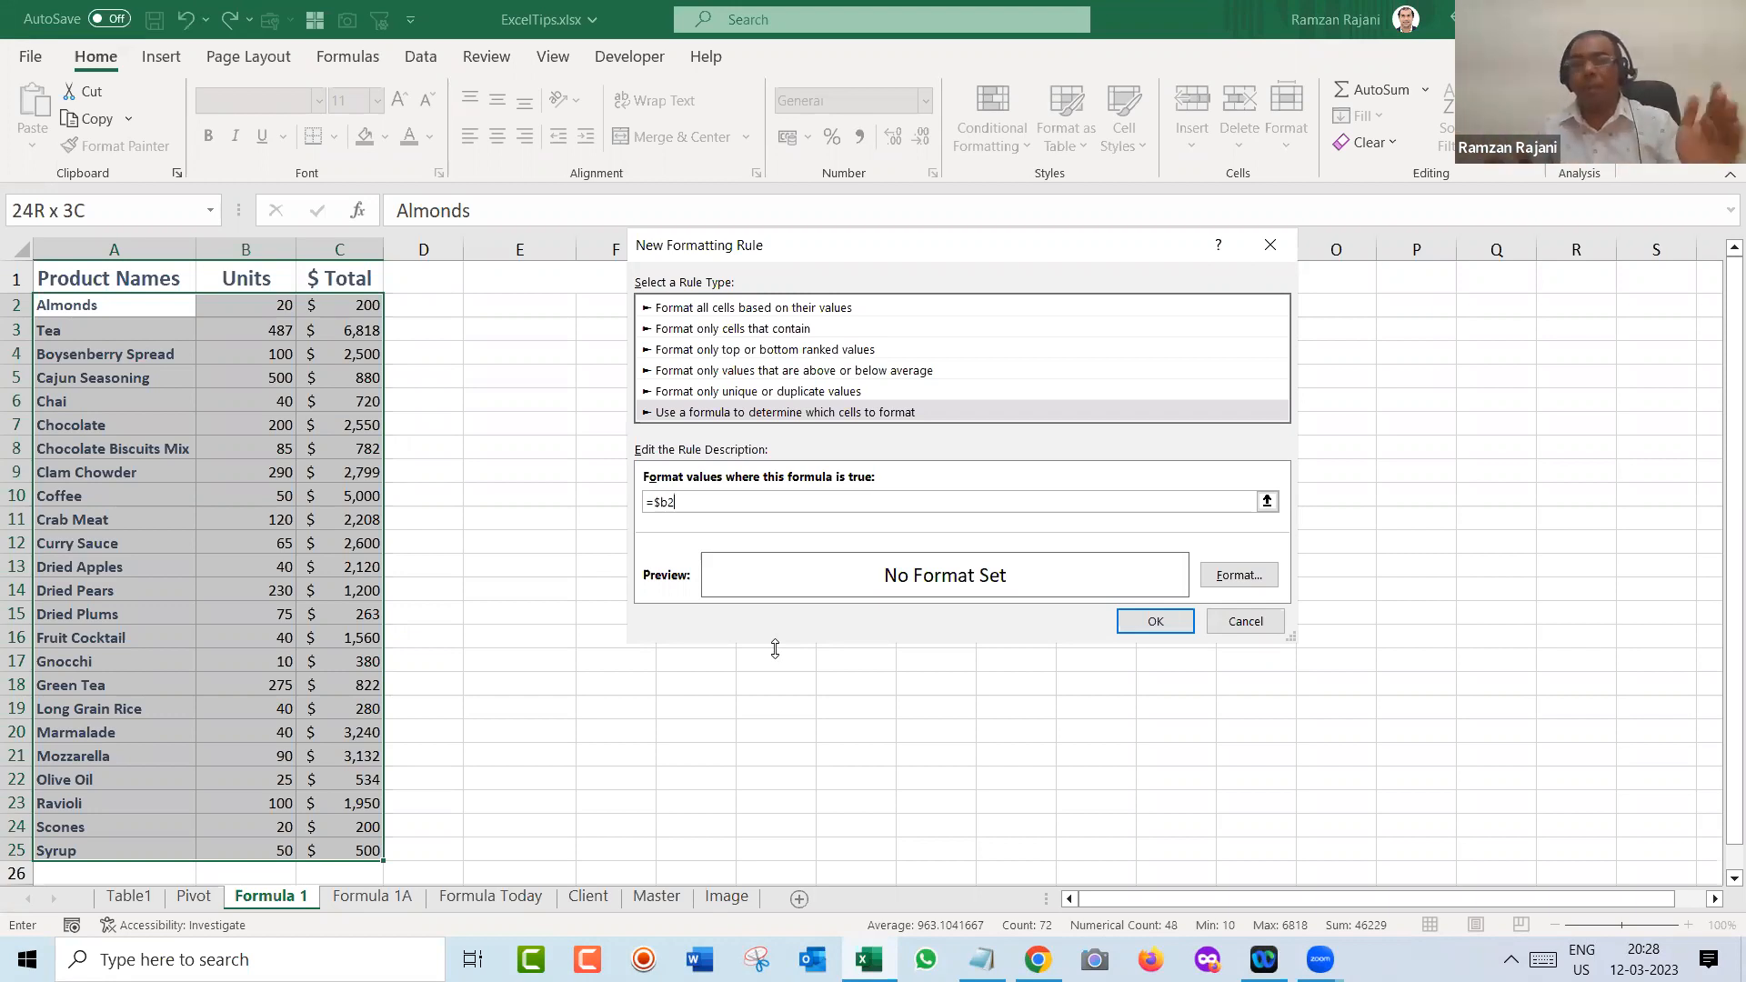
{"action": "key", "text": "BackSpace"}
{"action": "type", "text": "B2"}
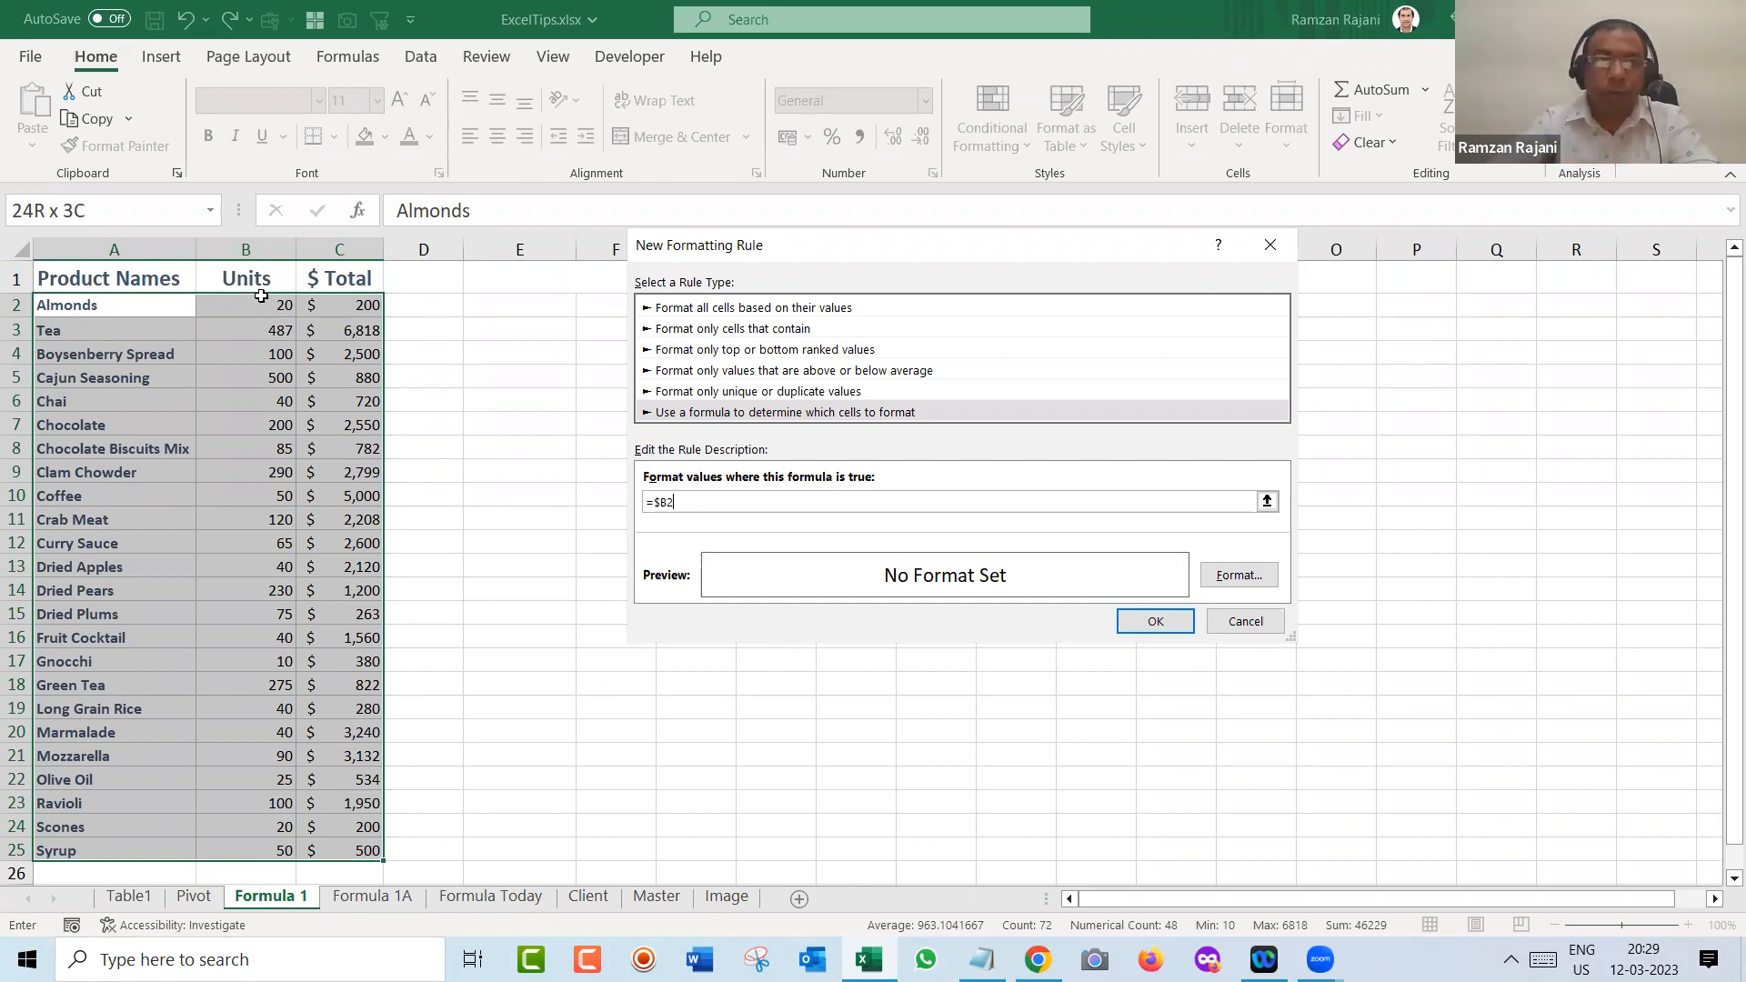
{"action": "type", "text": ">"}
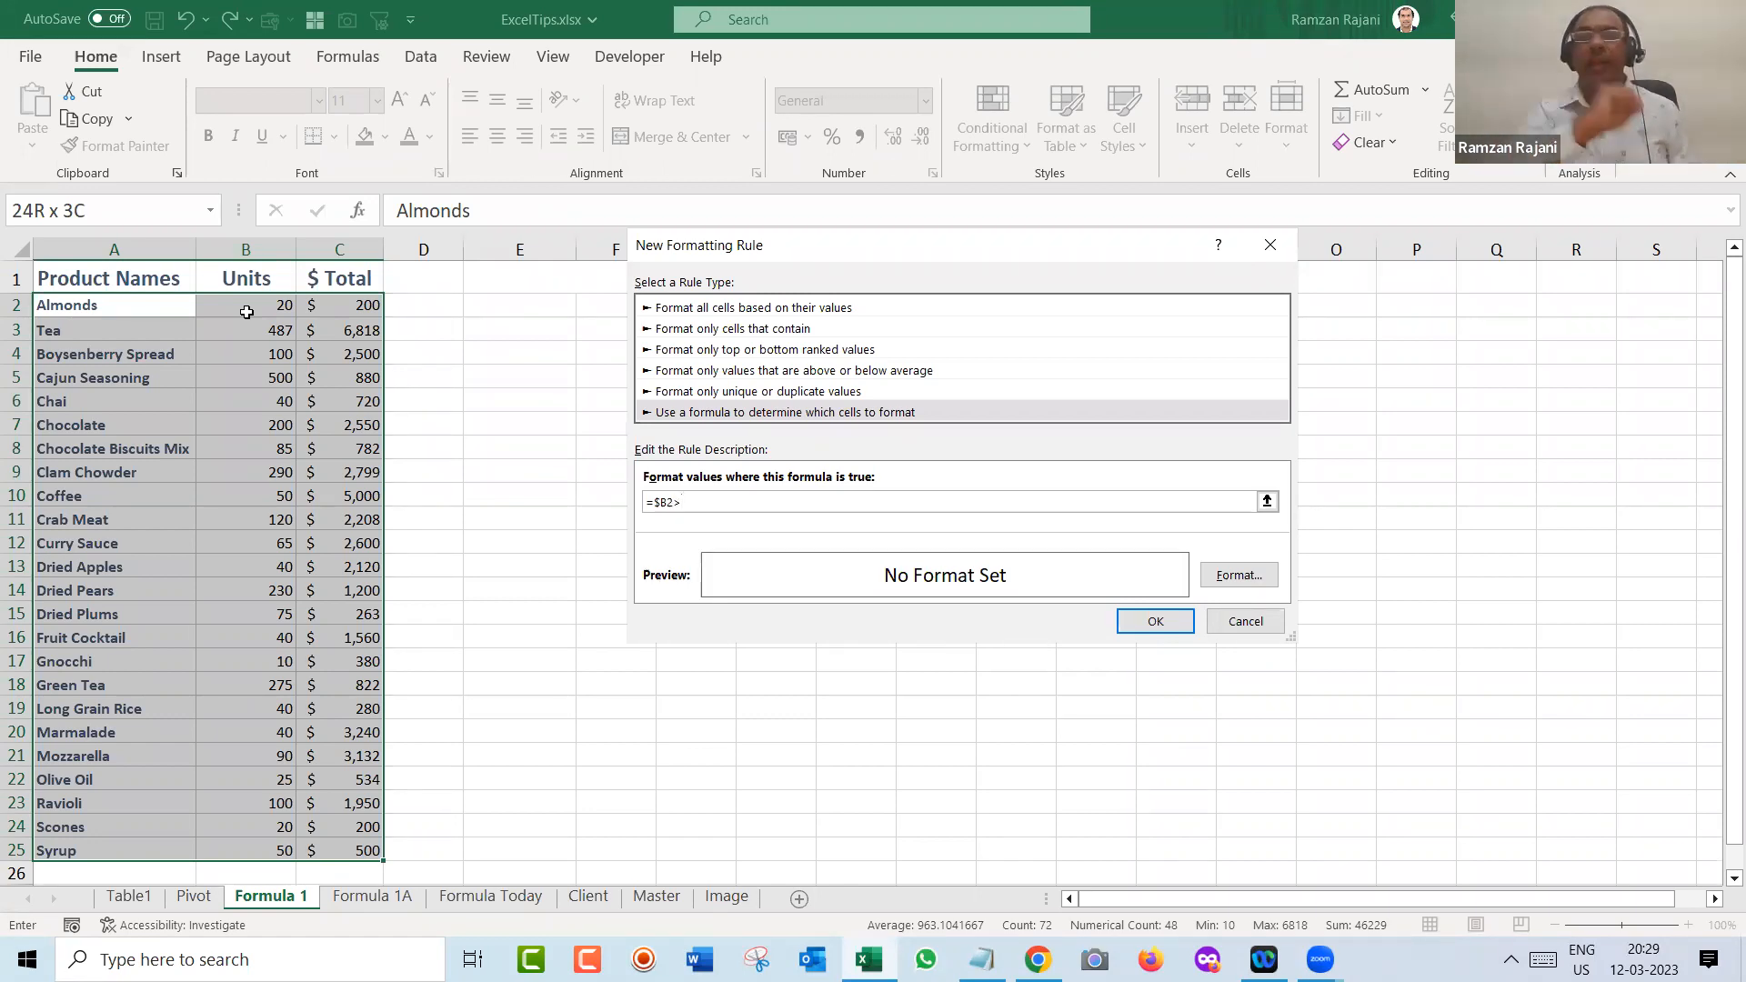
{"action": "type", "text": "200"}
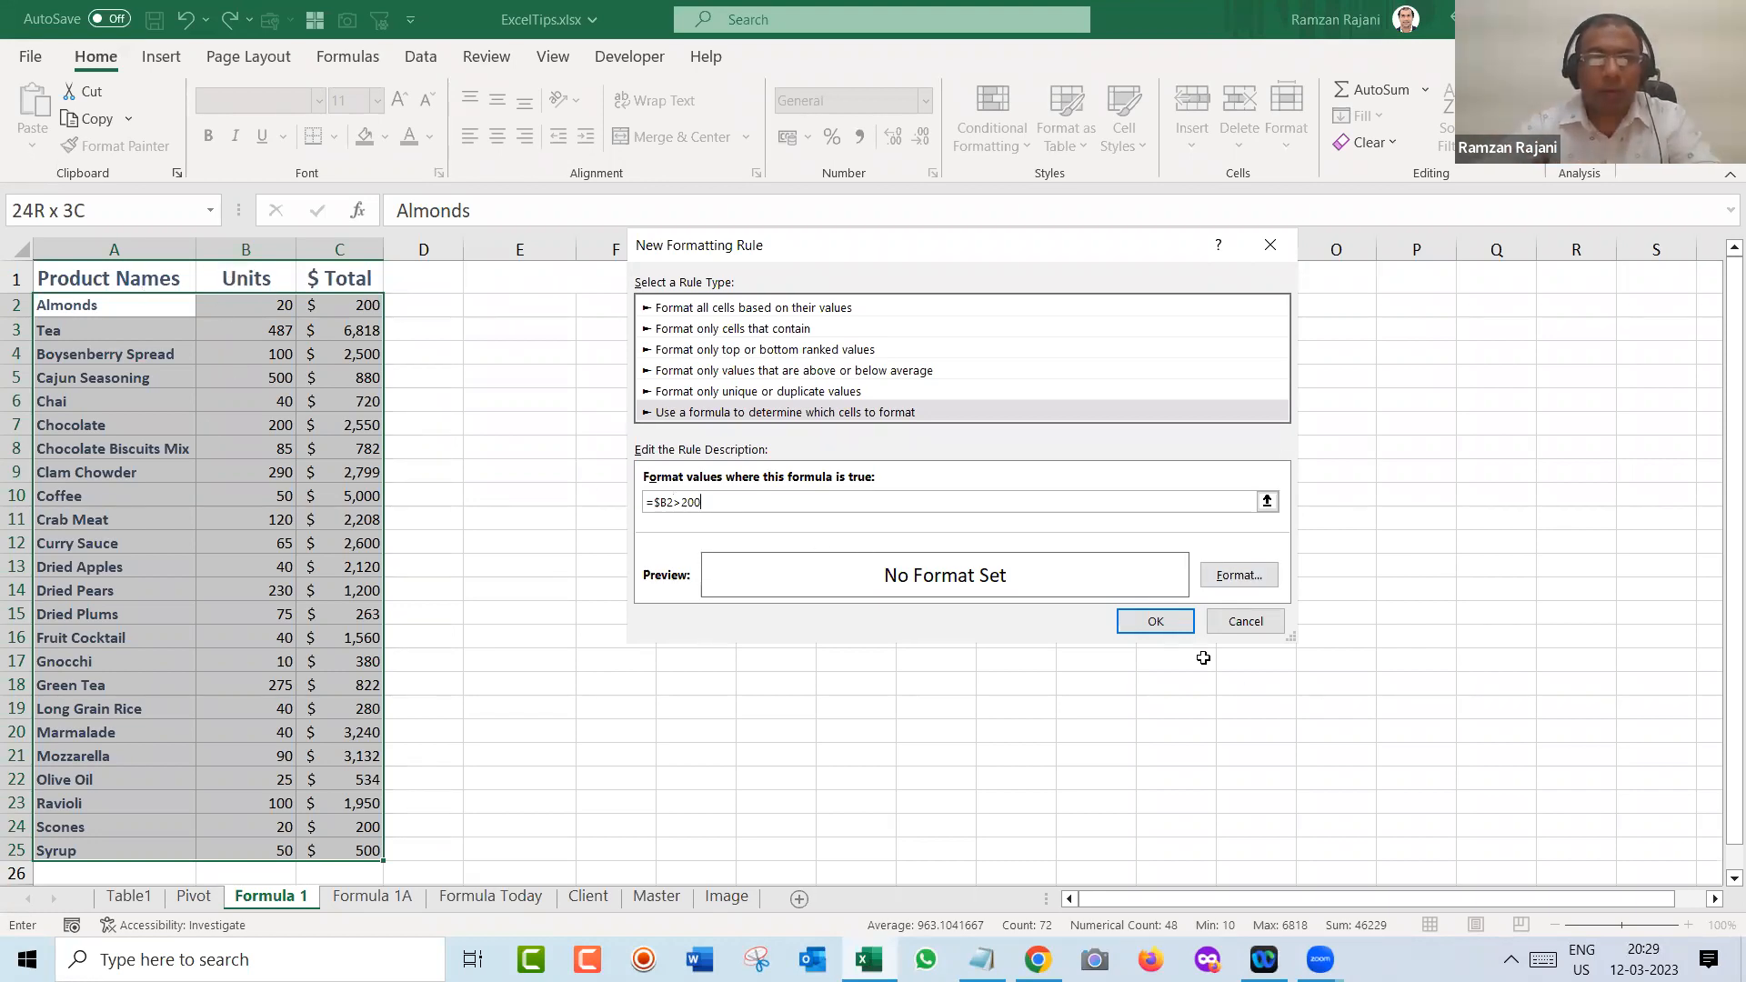
- Give the rule a light green background fill and apply it to the product list
{"action": "left_click", "coordinate": [1239, 576]}
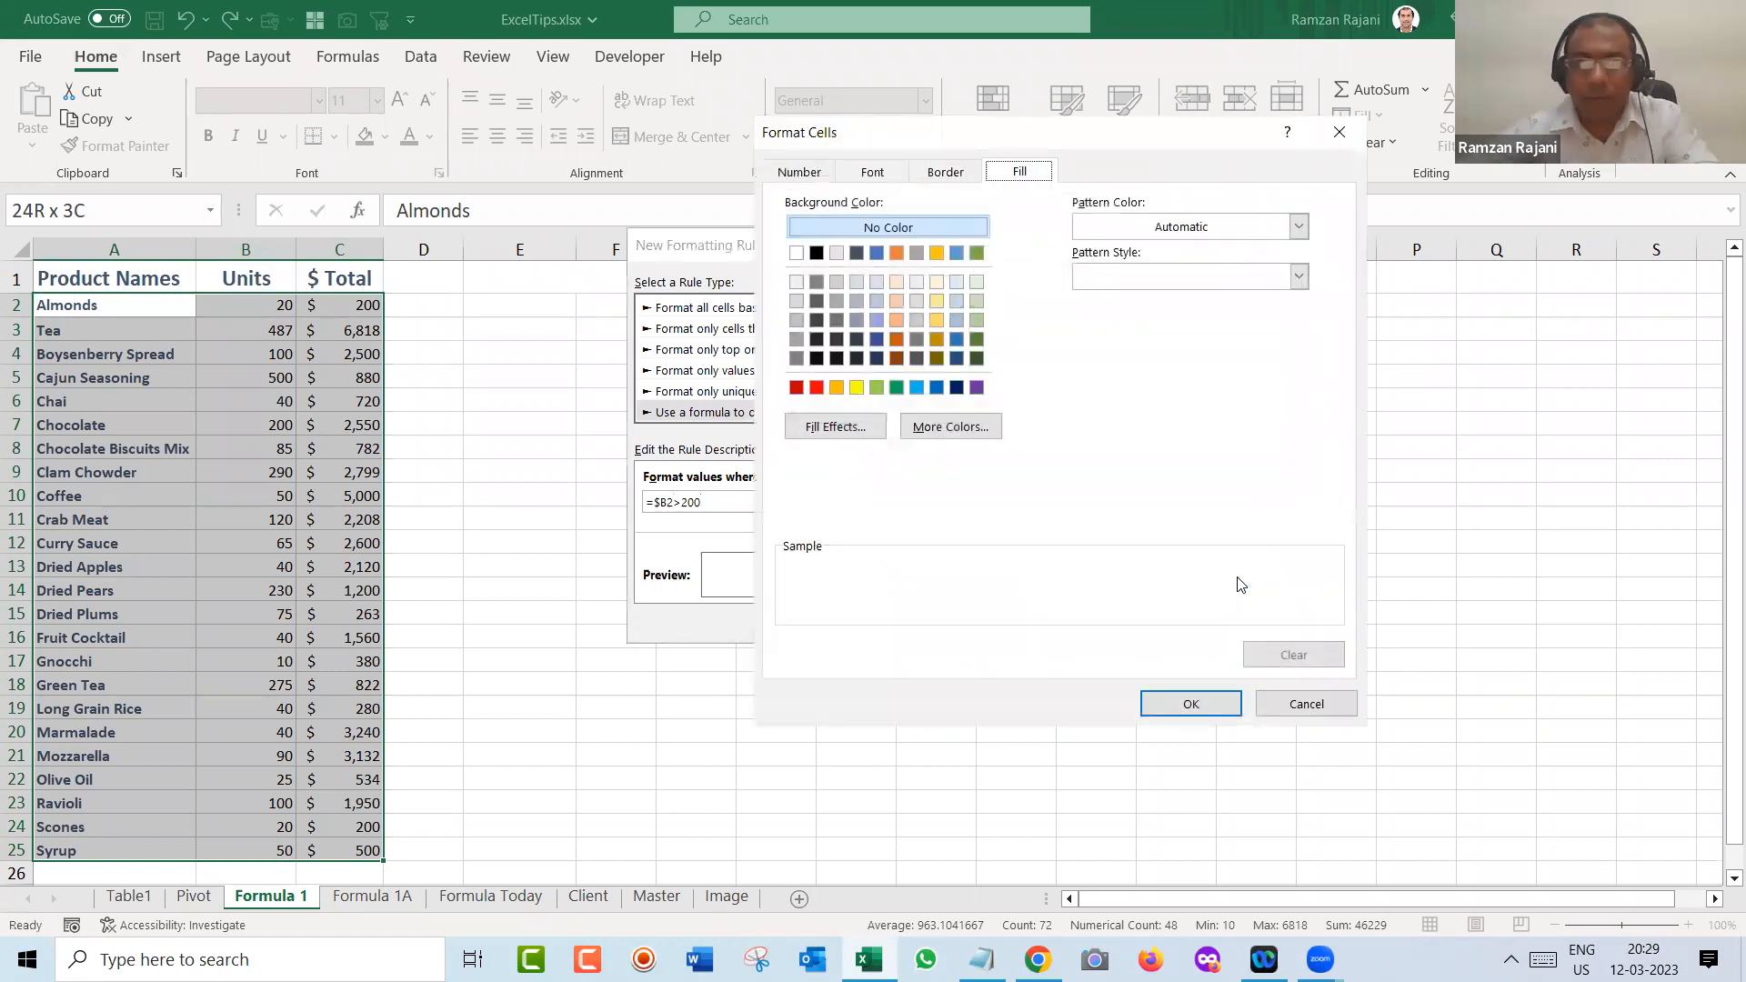
{"action": "left_click", "coordinate": [895, 301]}
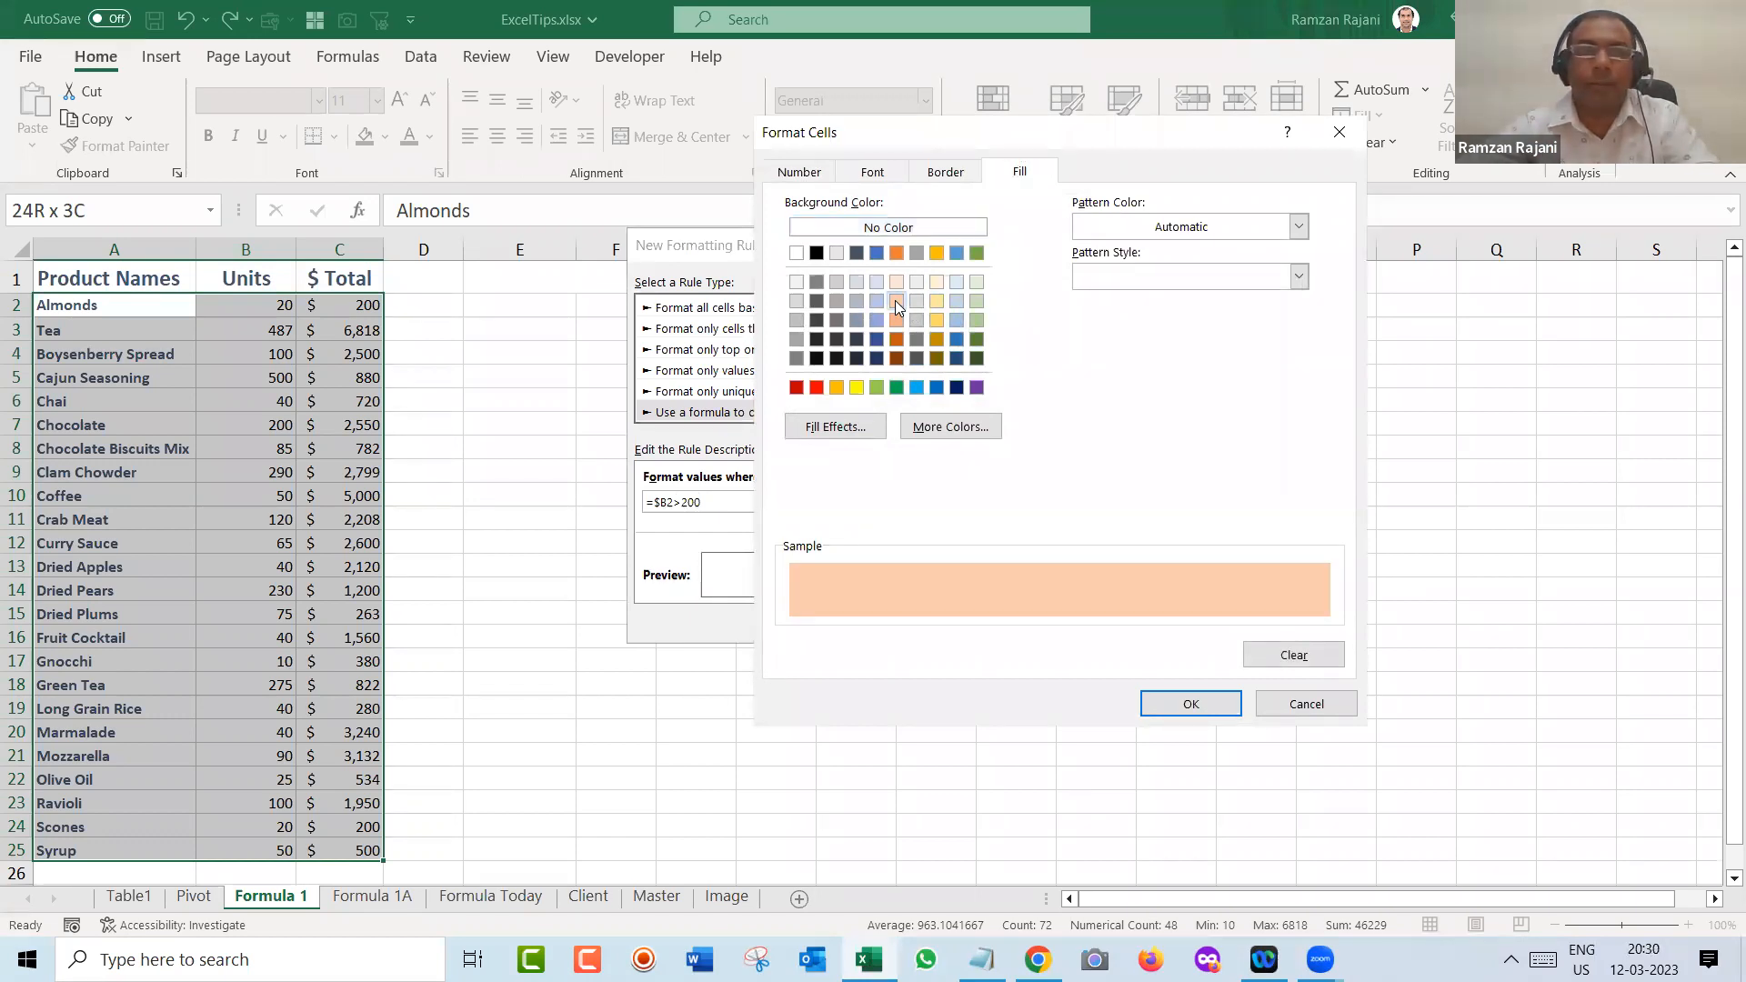
{"action": "left_click", "coordinate": [974, 303]}
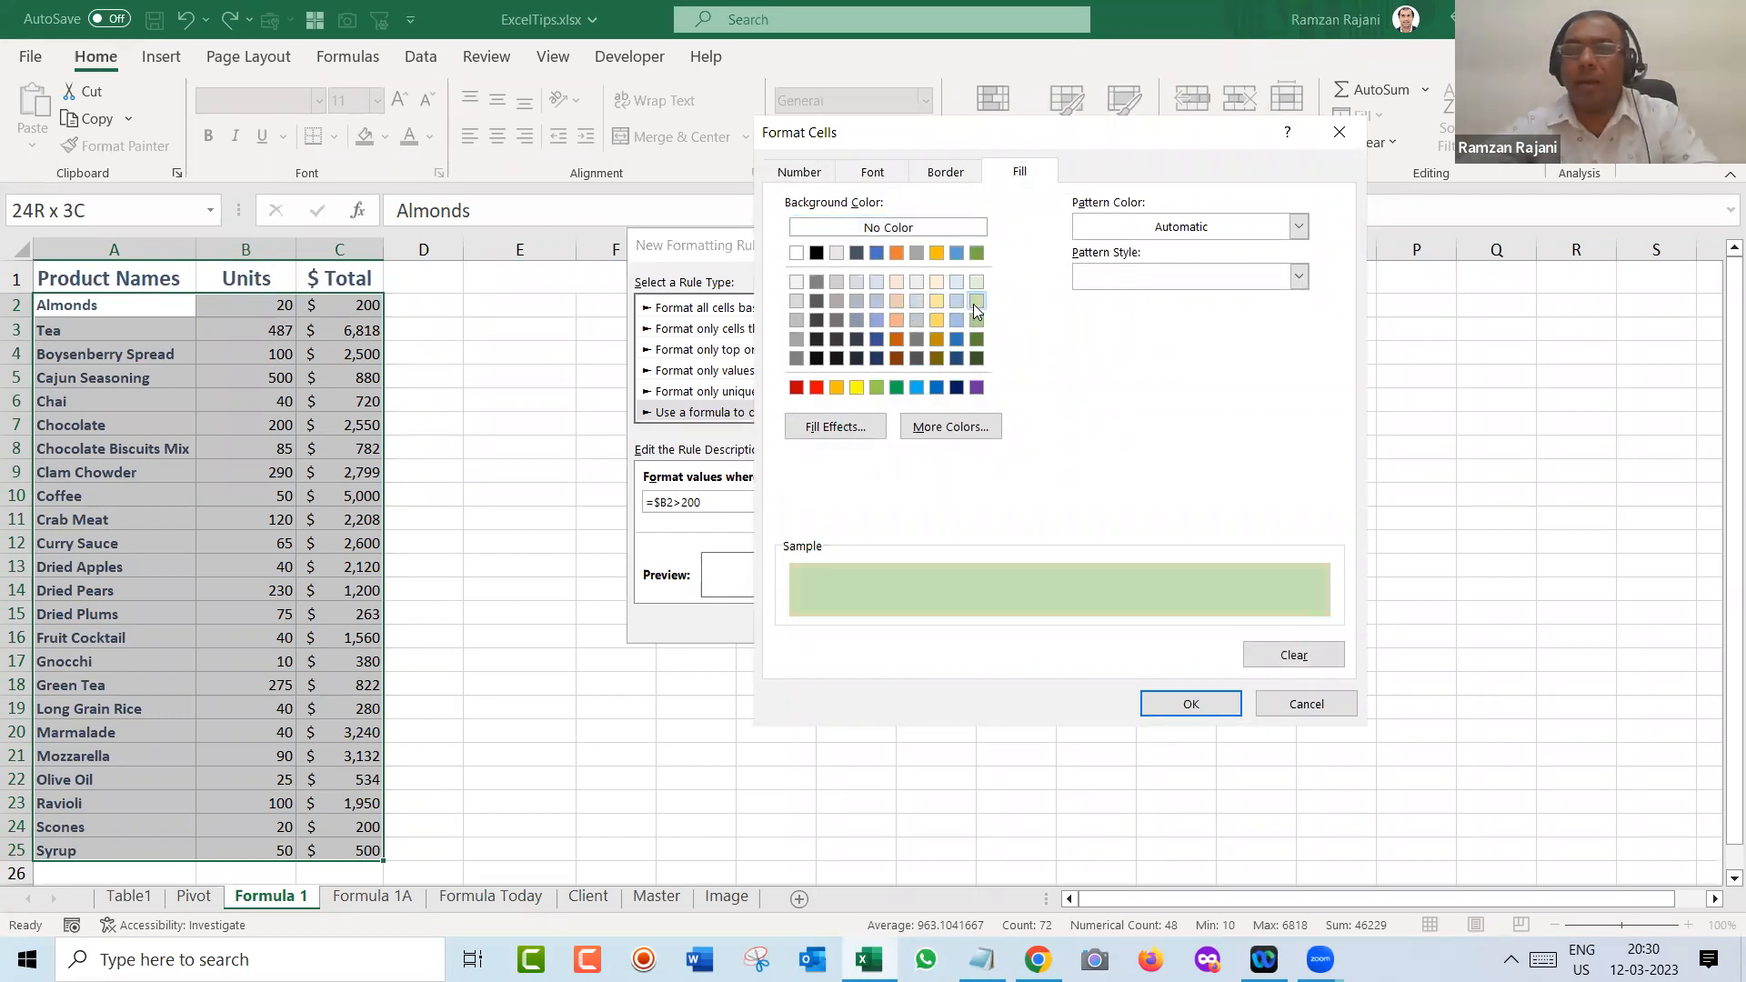
{"action": "left_click", "coordinate": [1173, 701]}
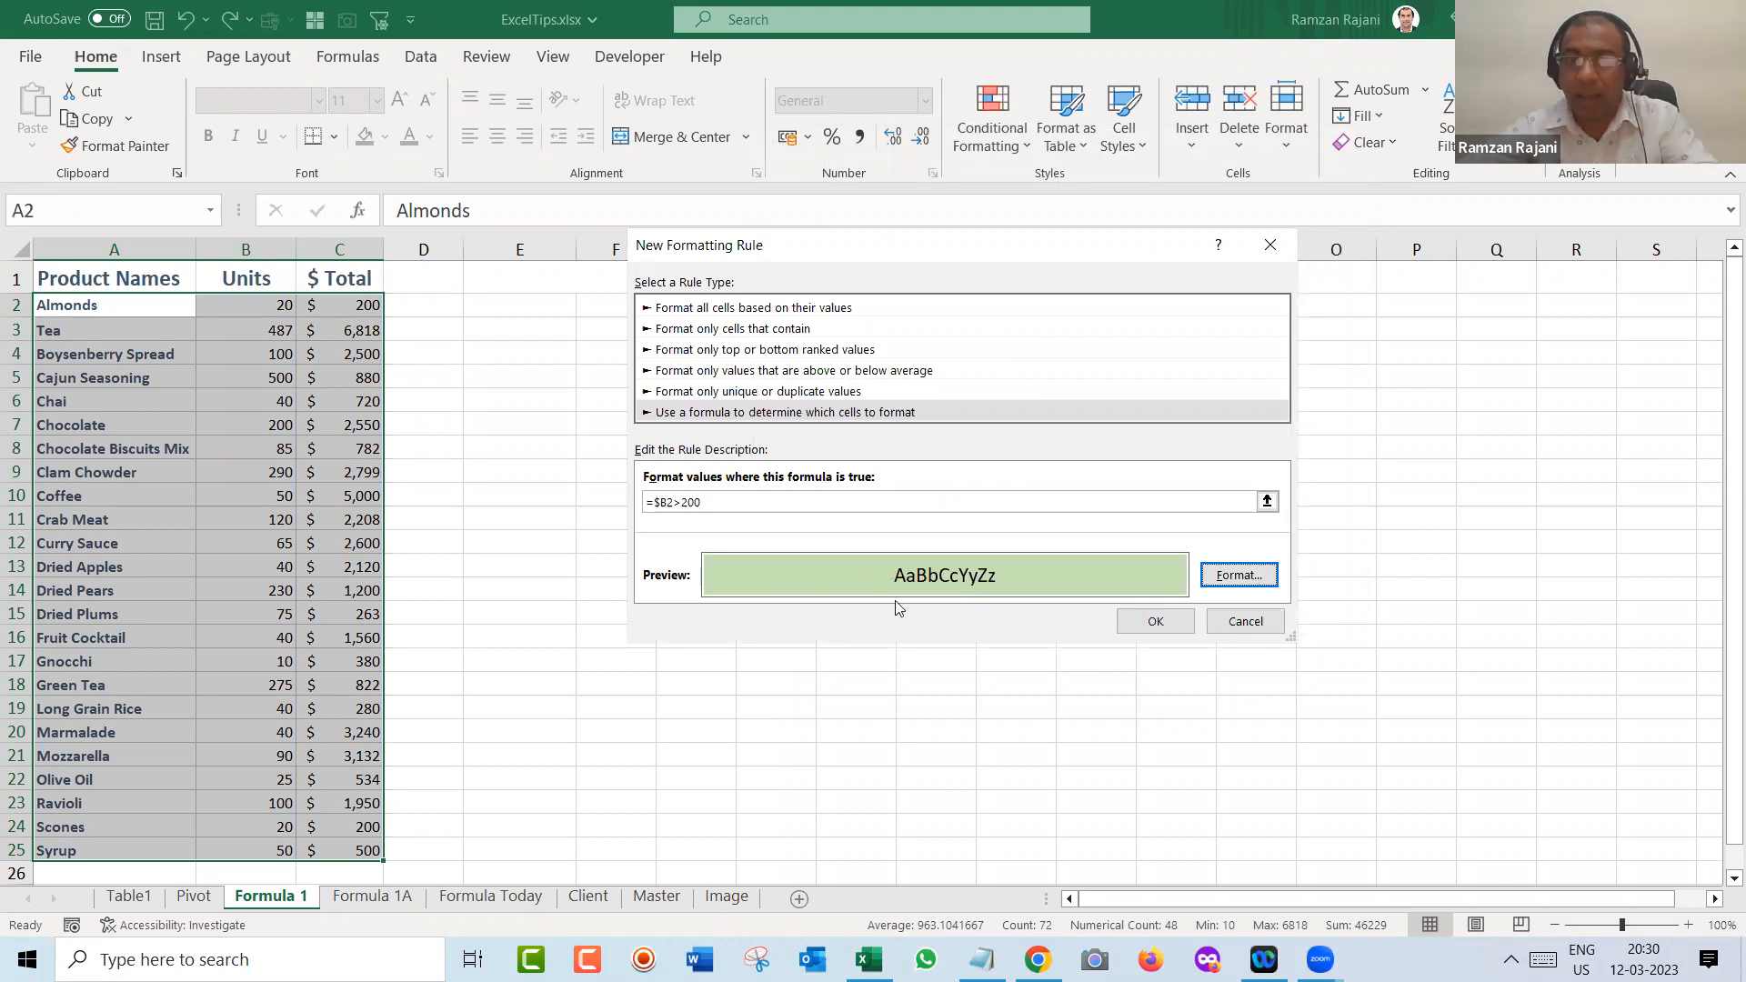
{"action": "left_click", "coordinate": [1157, 621]}
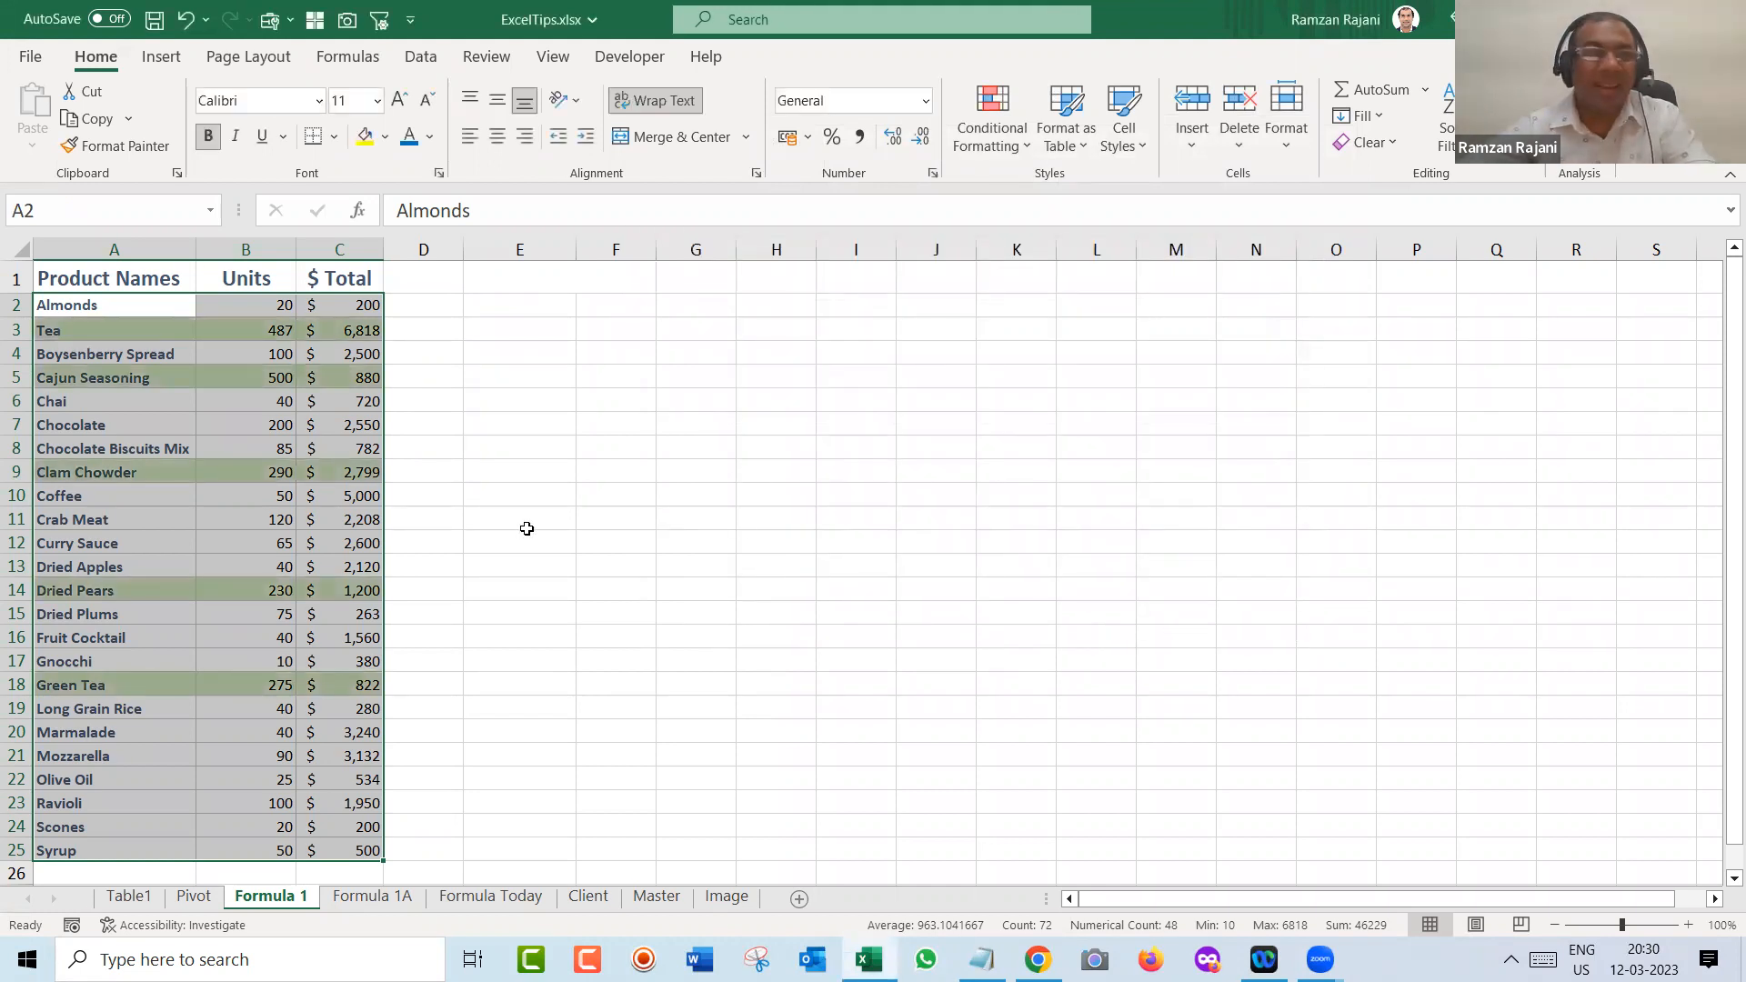
- Set the Crab Meat units in B11 to 201 to test the highlighting rule
{"action": "left_click", "coordinate": [262, 525]}
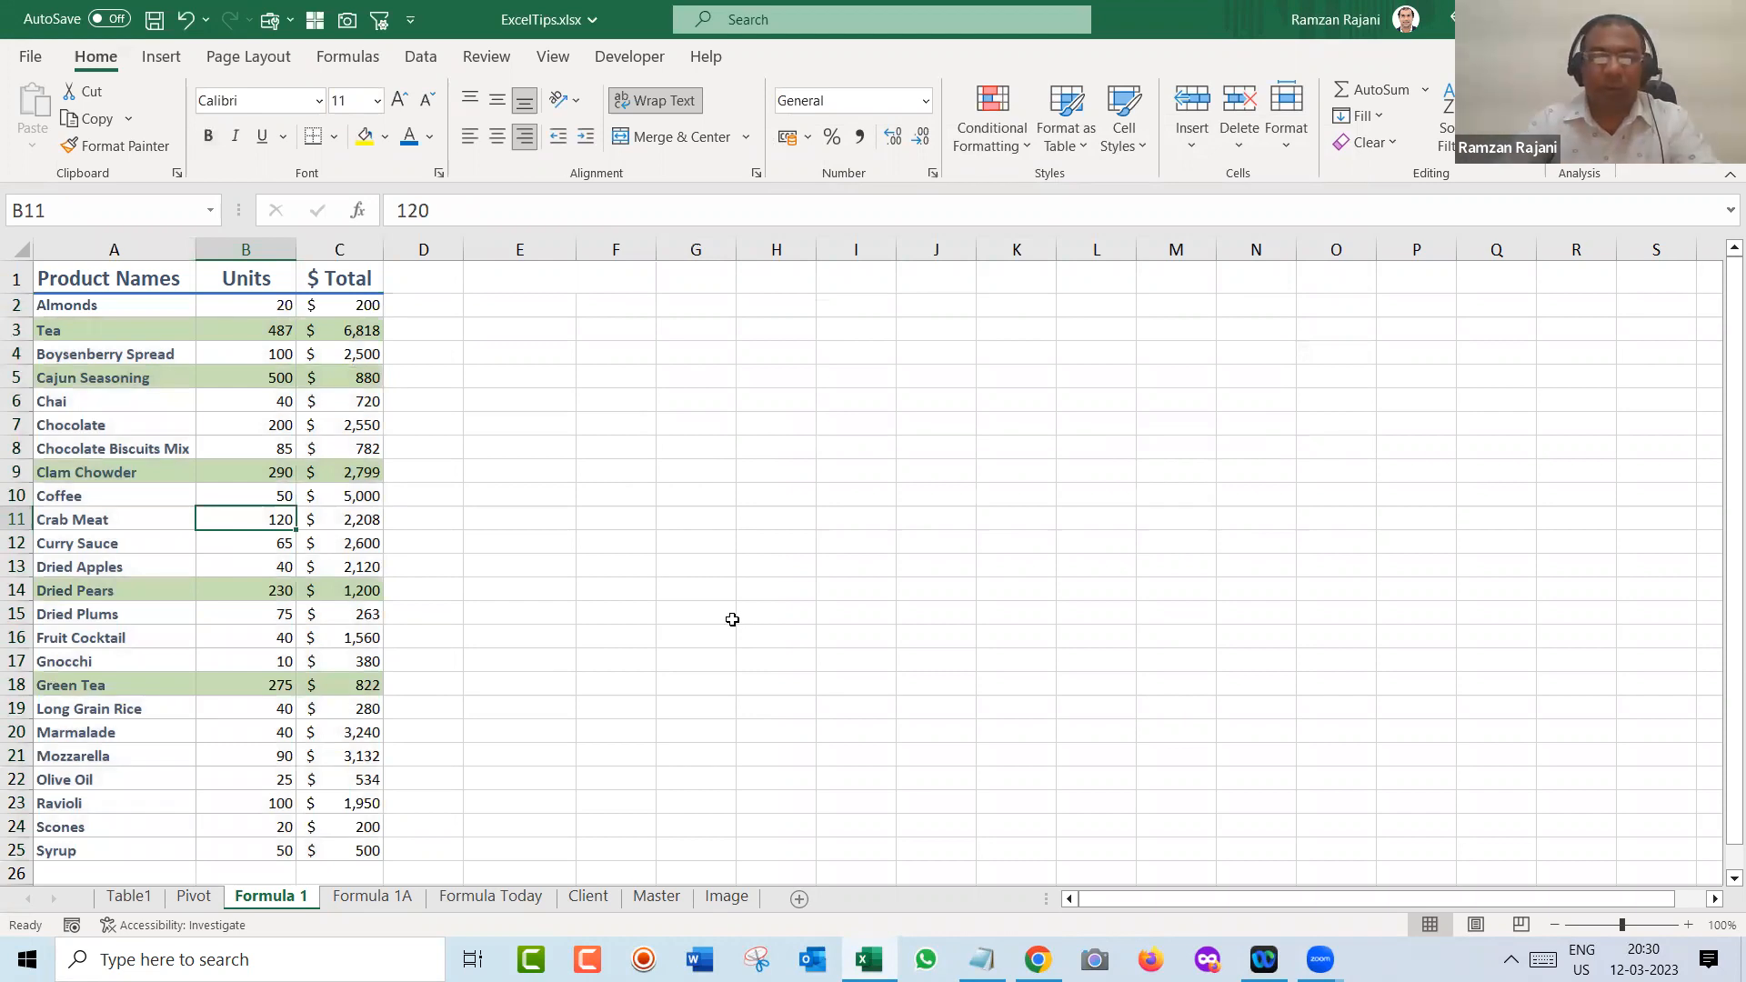
{"action": "type", "text": "201"}
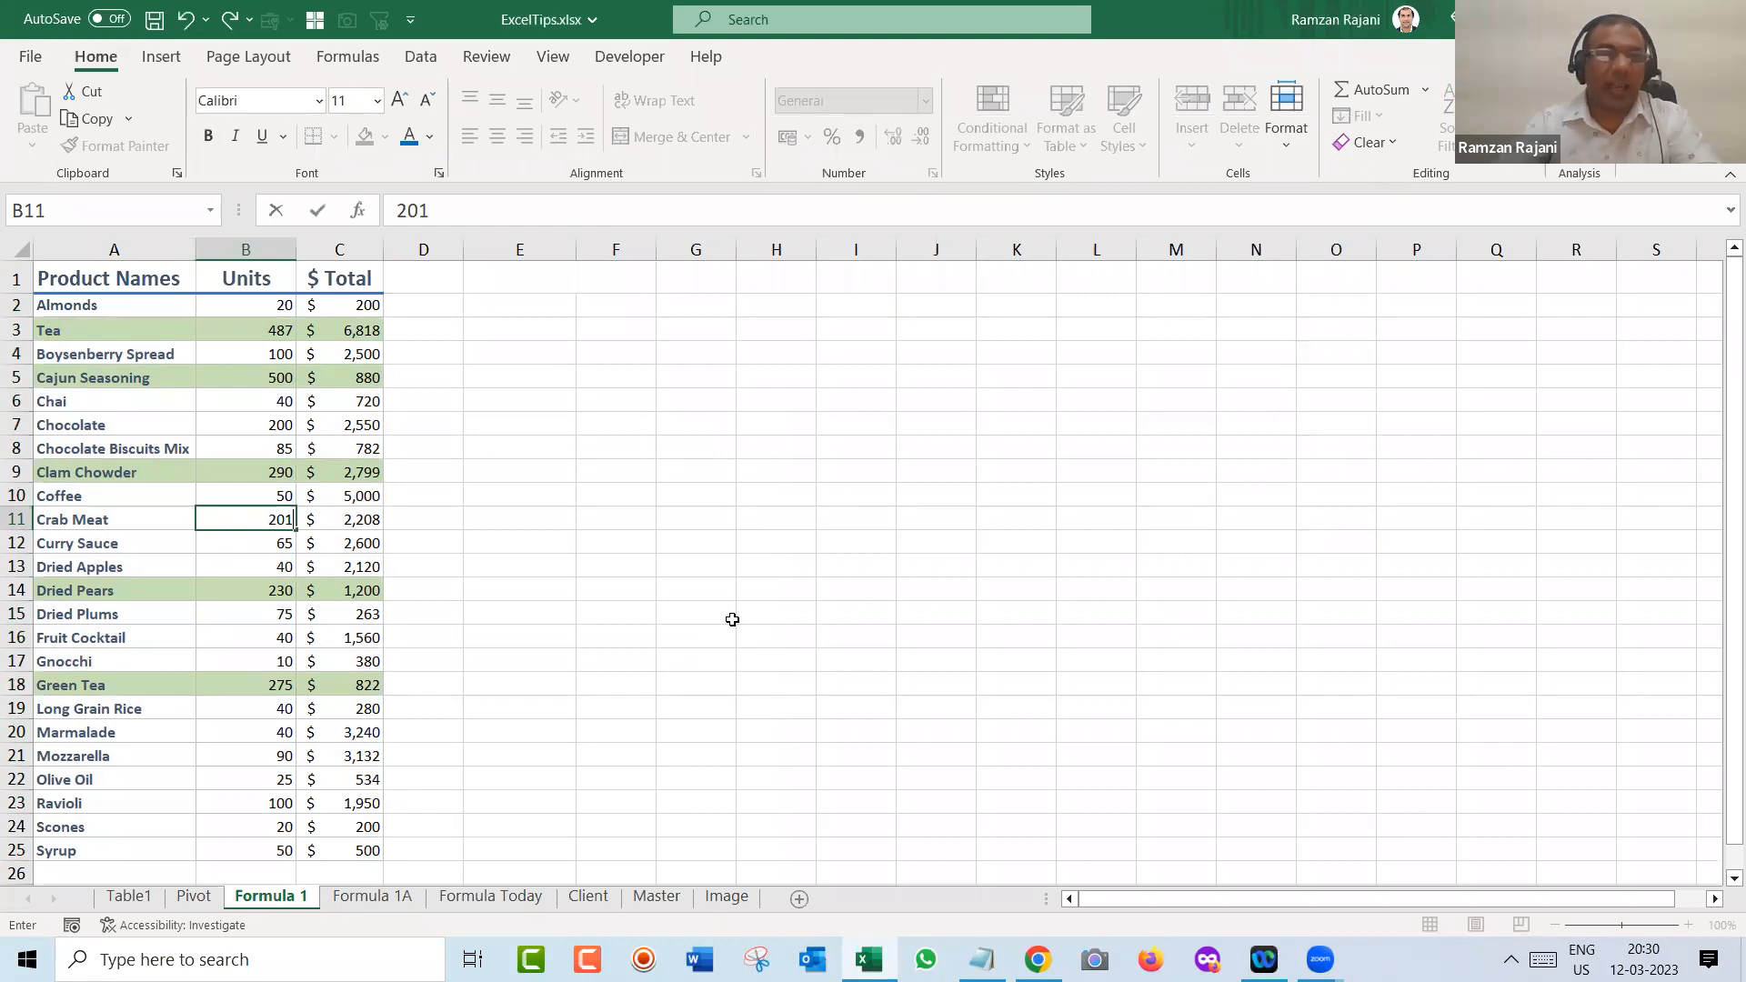
{"action": "key", "text": "Return"}
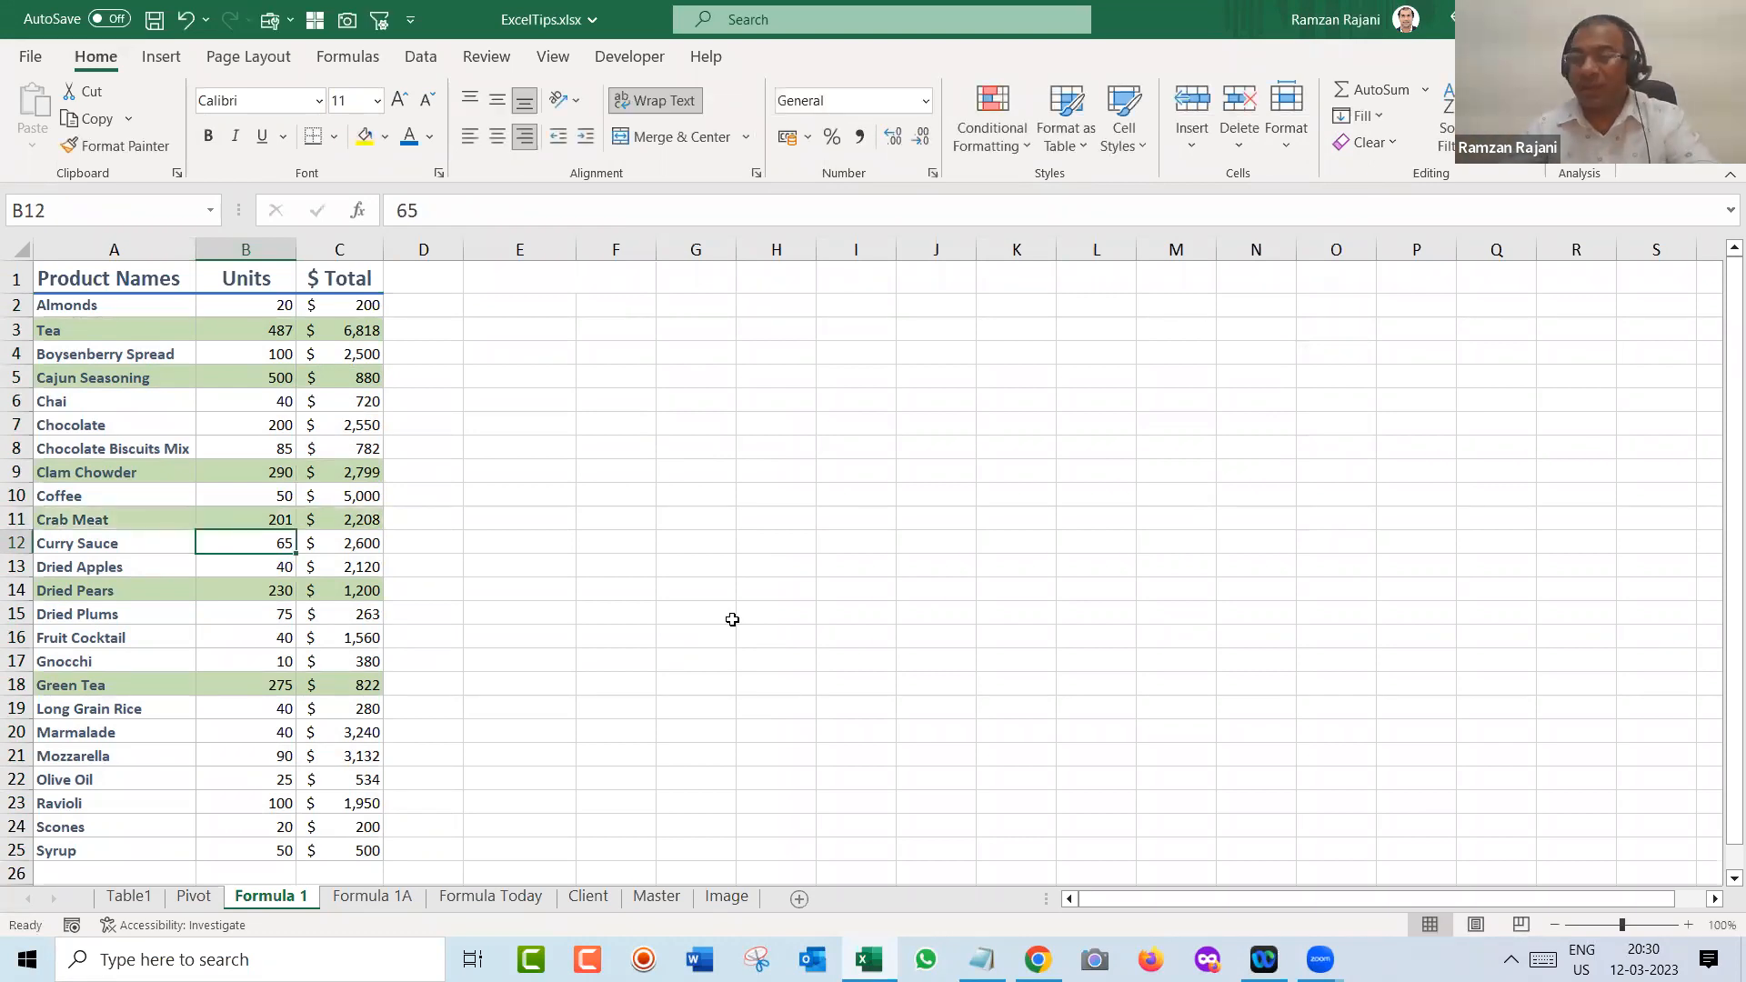
- Set the Tea units in B3 to 100 to test the highlighting rule
{"action": "key", "text": "Up"}
{"action": "key", "text": "Up"}
{"action": "key", "text": "Up"}
{"action": "key", "text": "Up"}
{"action": "key", "text": "Up"}
{"action": "key", "text": "Up"}
{"action": "key", "text": "Up"}
{"action": "key", "text": "Up"}
{"action": "key", "text": "Up"}
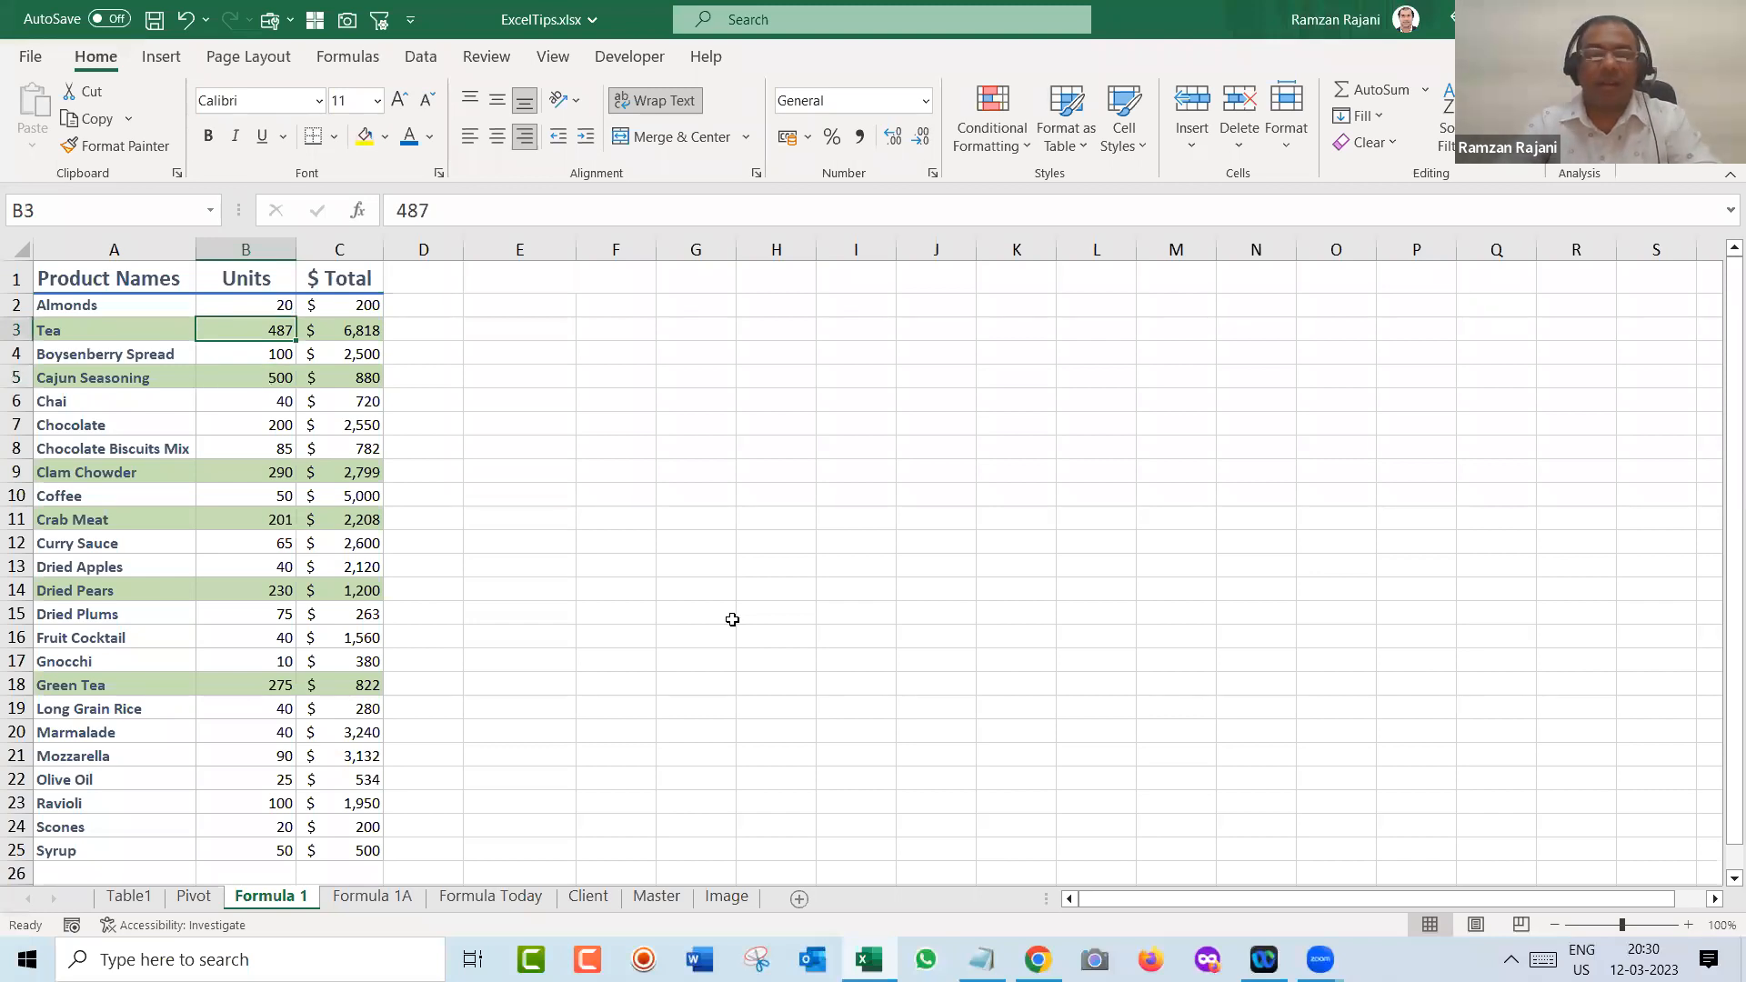
{"action": "type", "text": "100"}
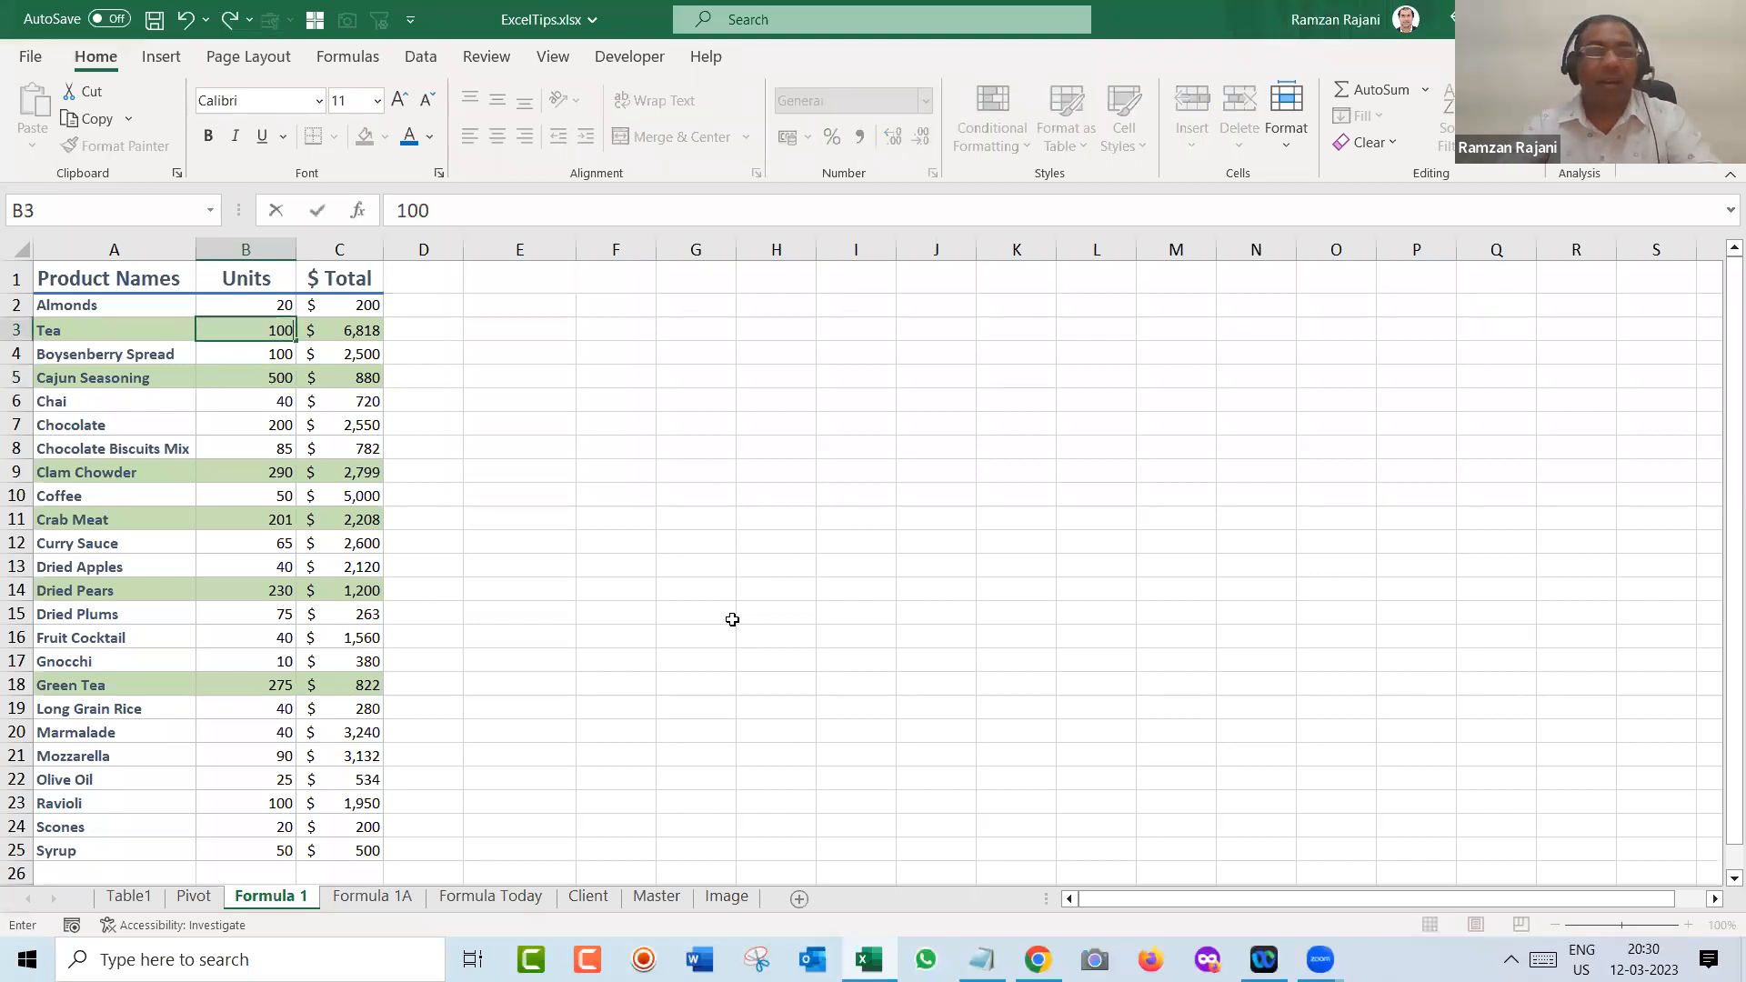
{"action": "key", "text": "Return"}
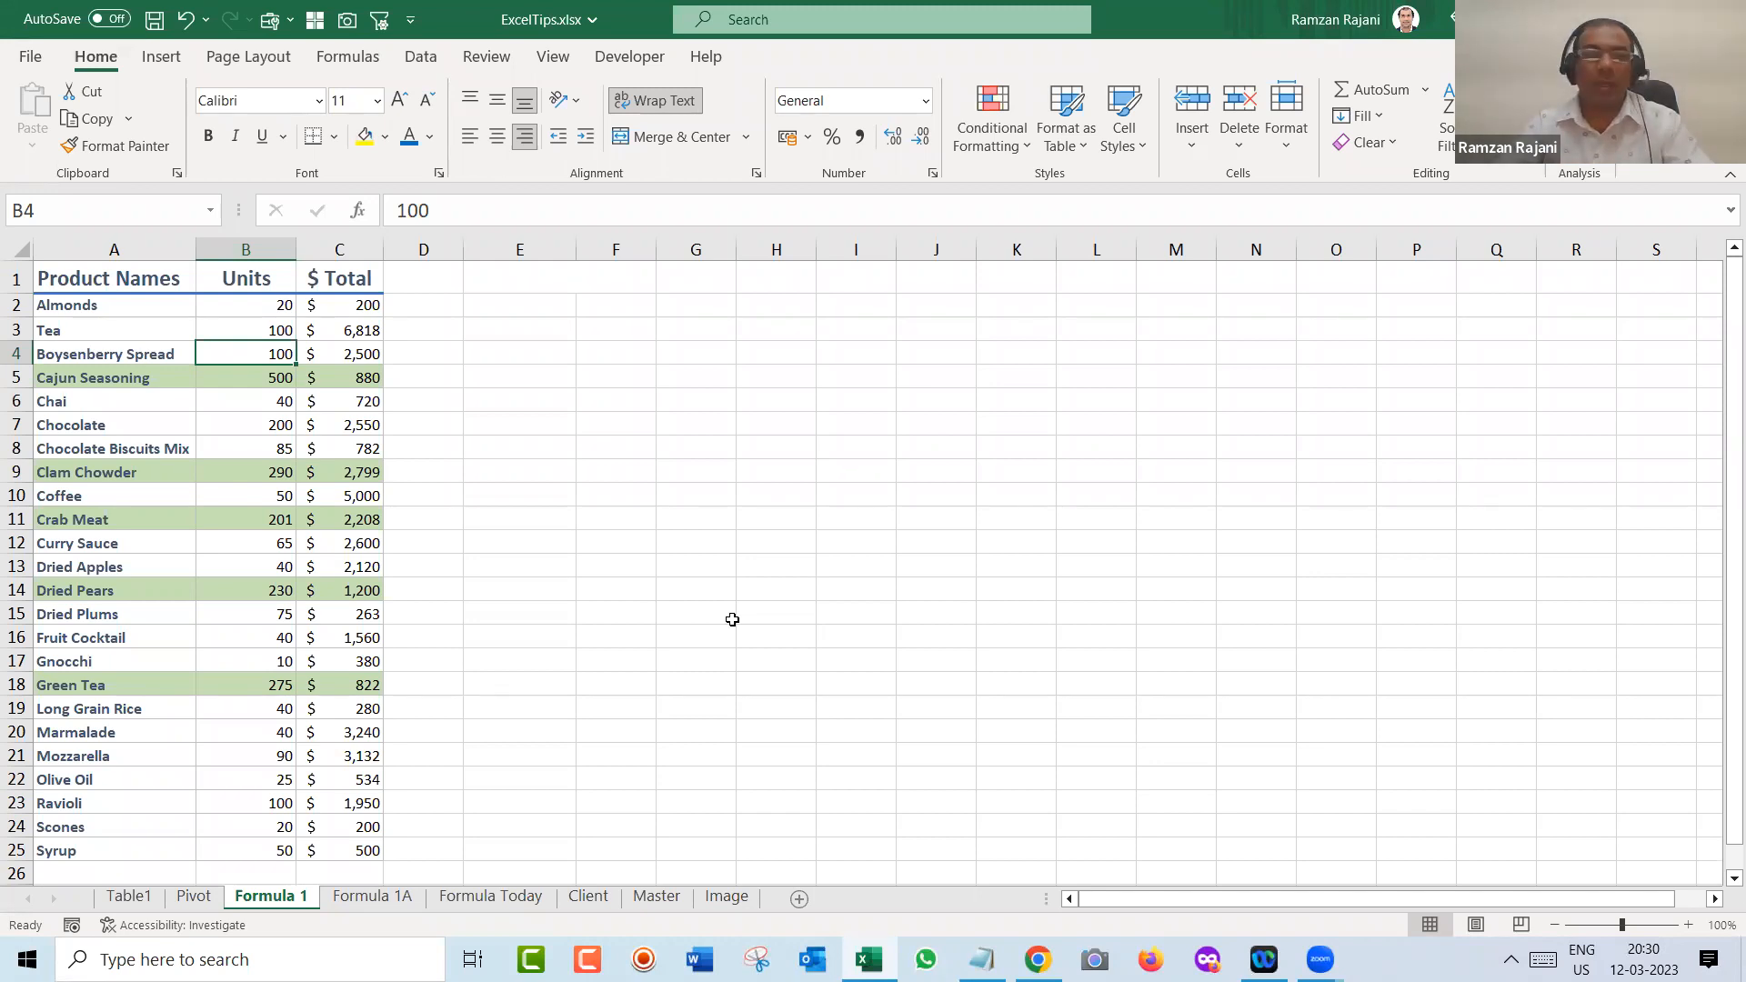
- Start a formula-based conditional formatting rule for the product rows A2:D25 on the Formula 1A sheet
{"action": "key", "text": "ctrl+Page_Down"}
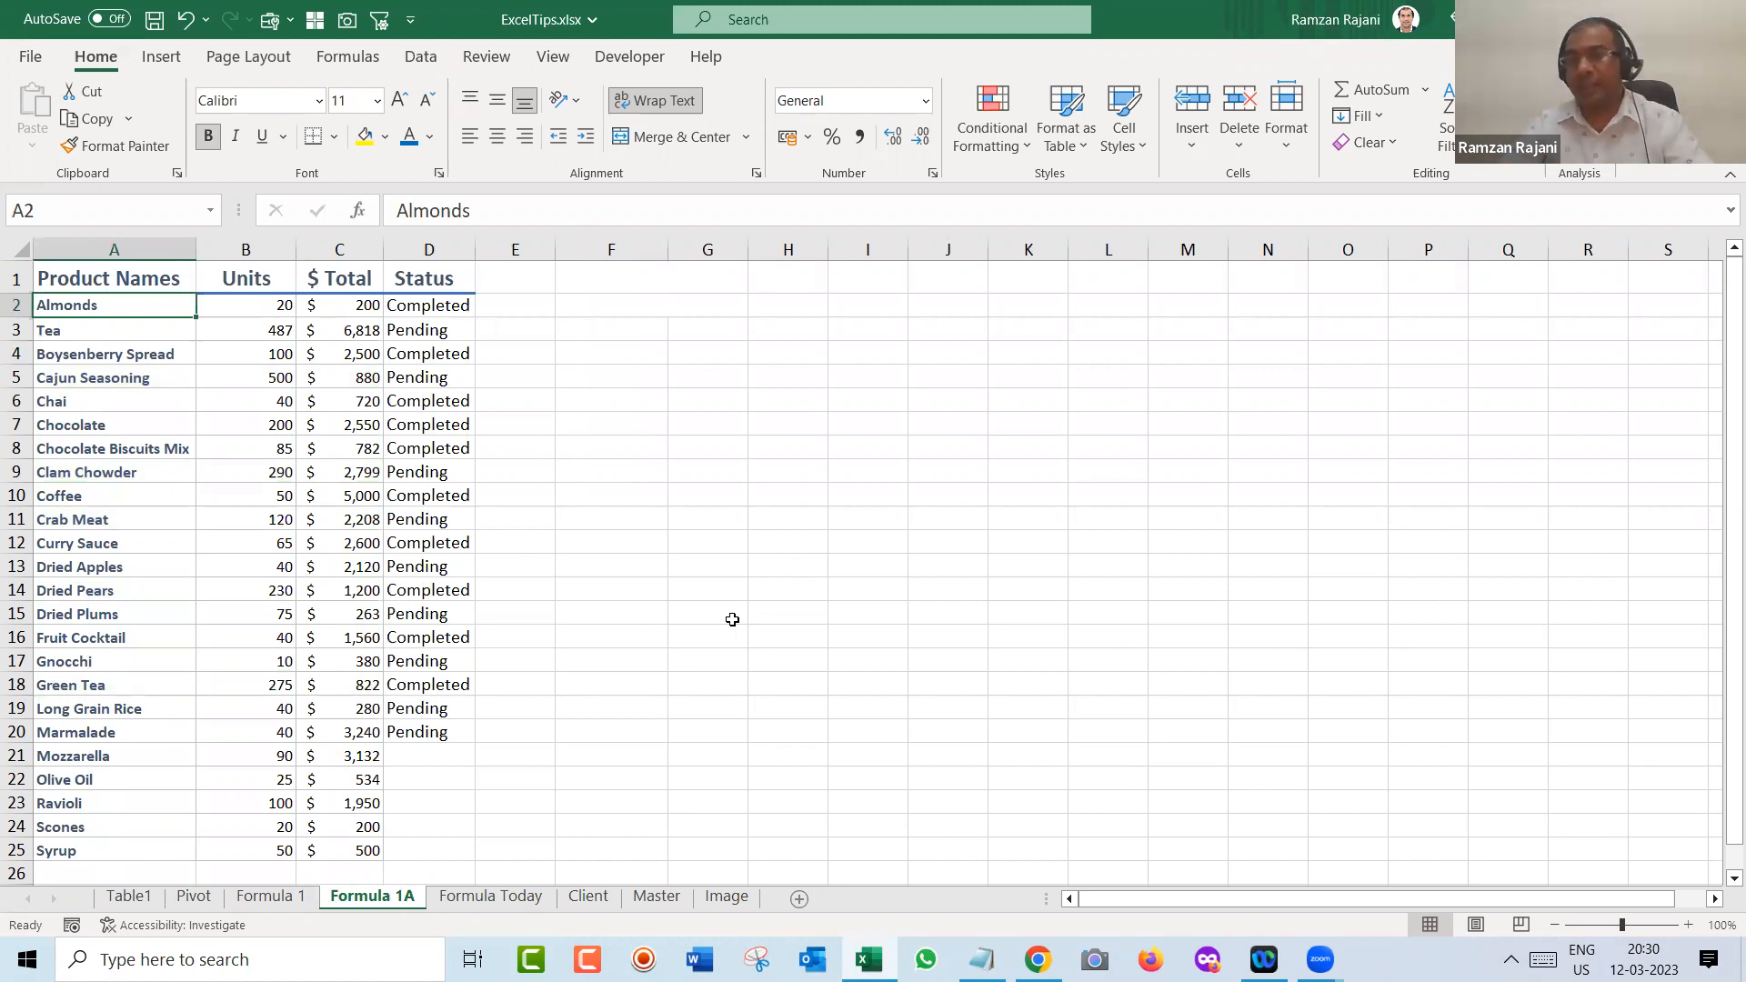
{"action": "key", "text": "ctrl+Page_Up"}
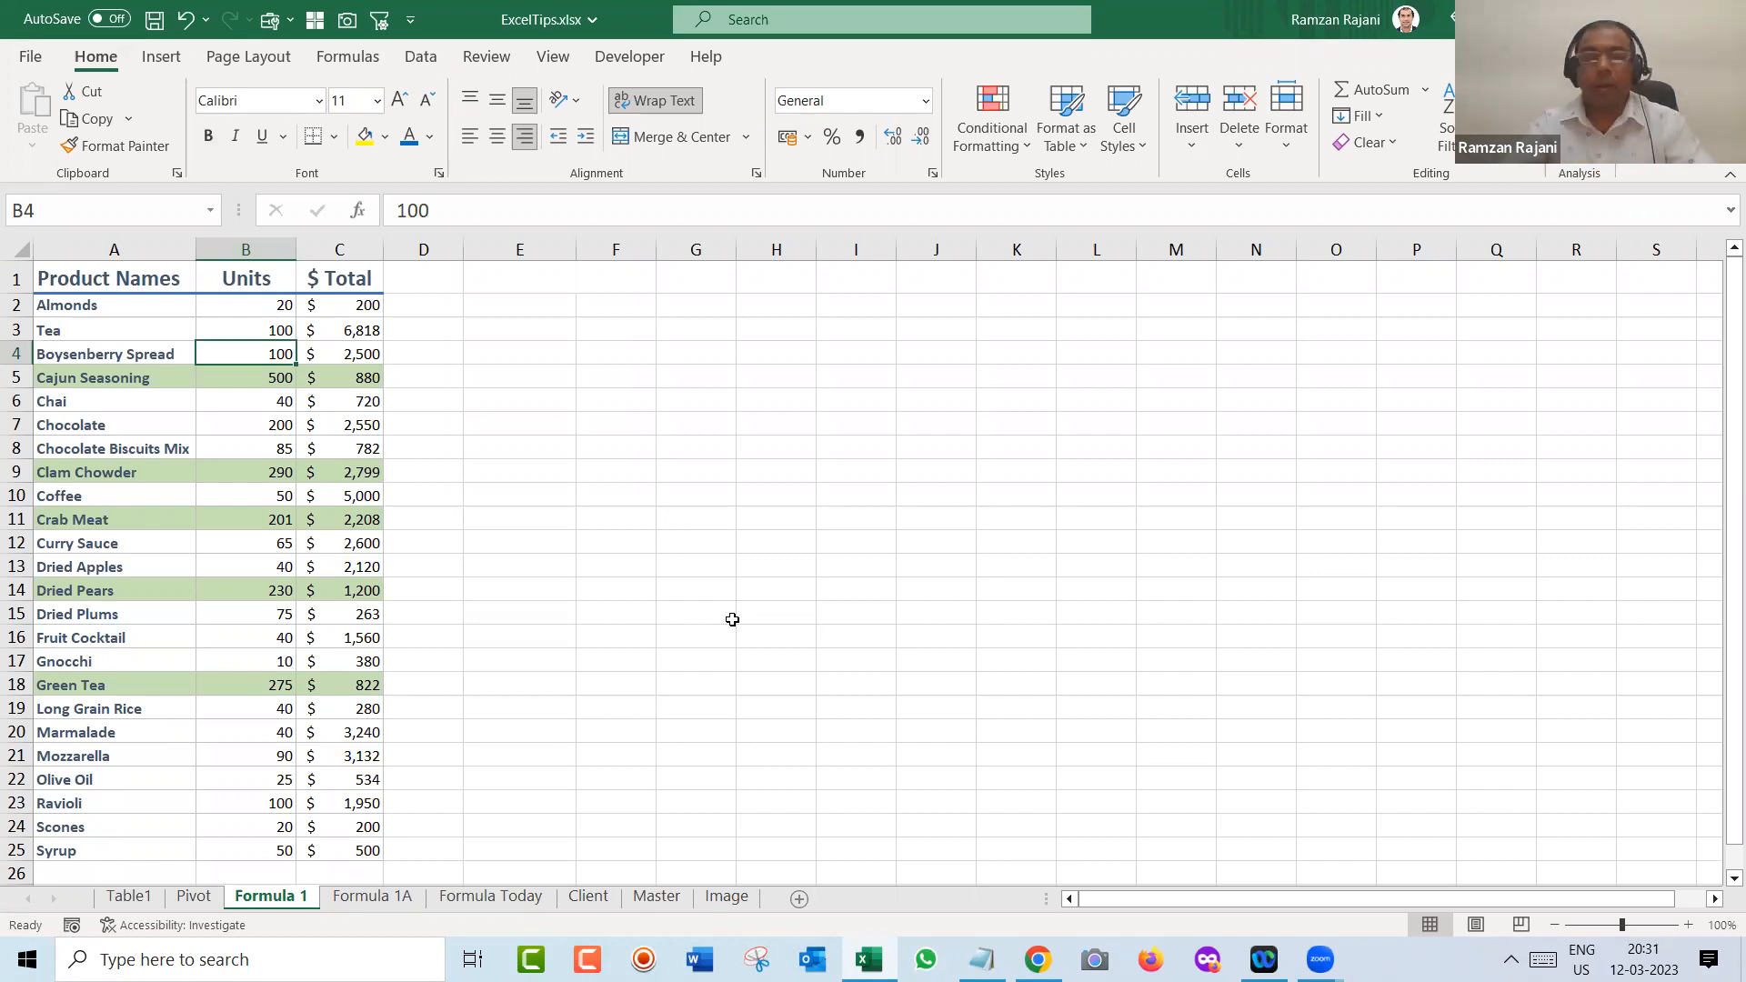
{"action": "key", "text": "ctrl+Page_Down"}
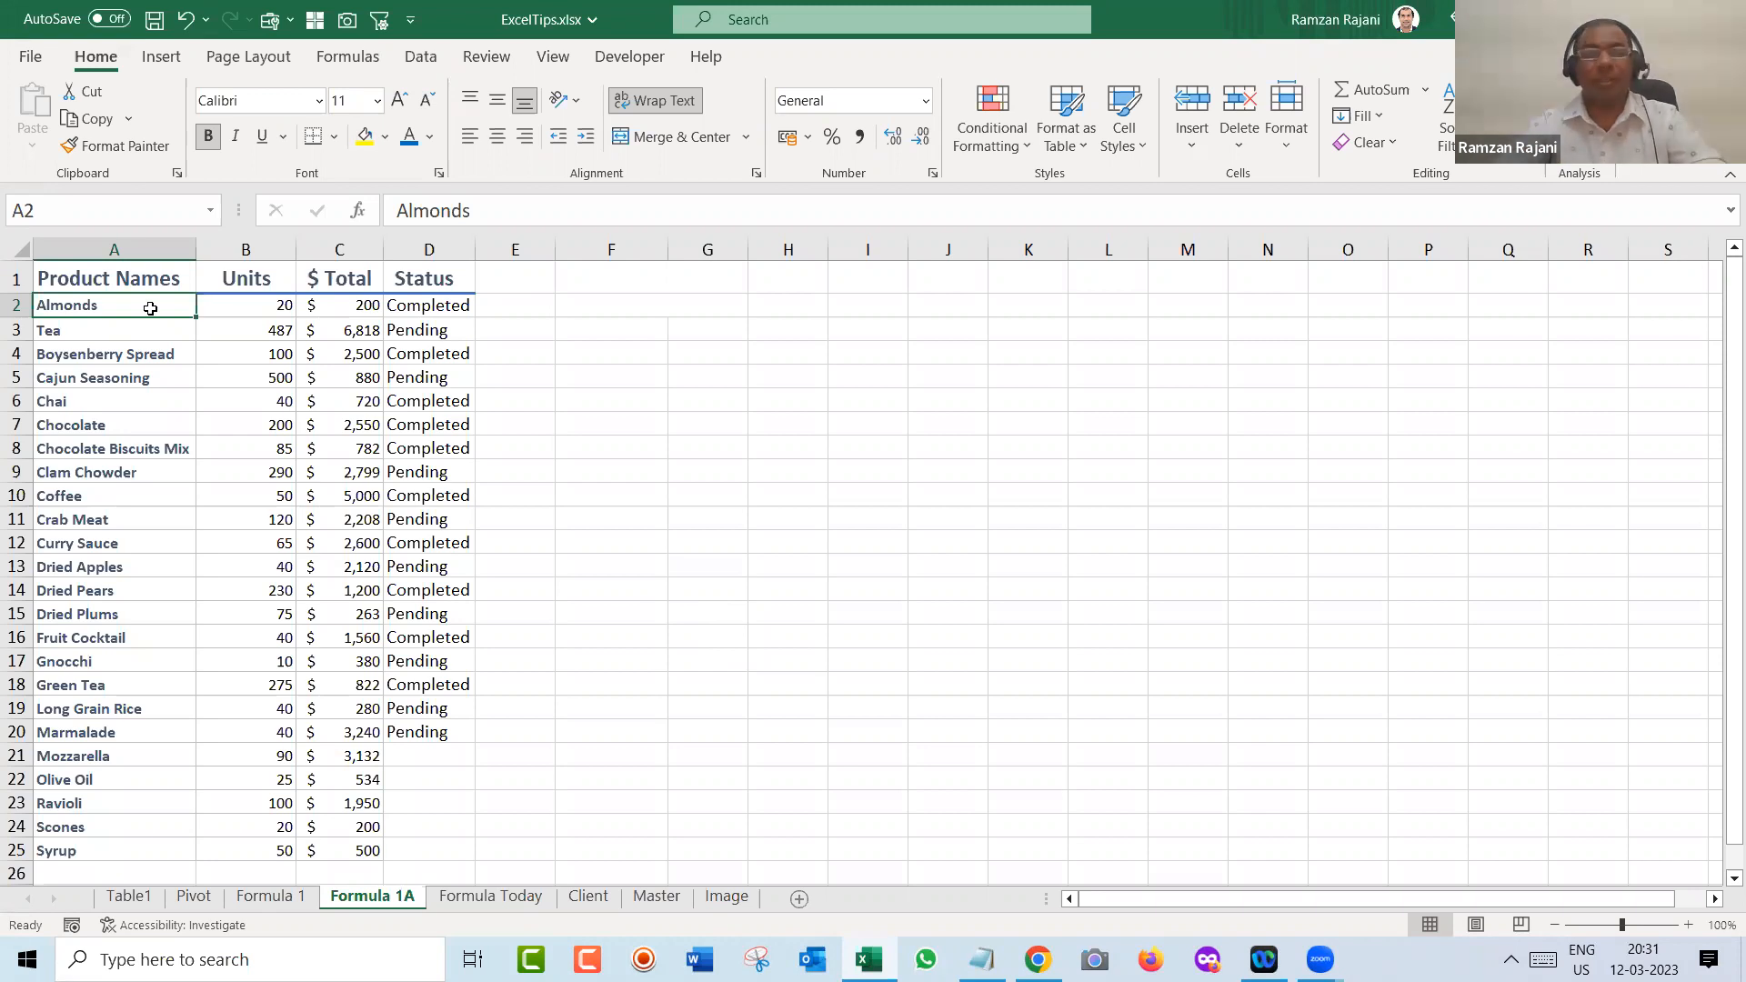
{"action": "key", "text": "ctrl+shift+Right"}
{"action": "key", "text": "ctrl+shift+Down"}
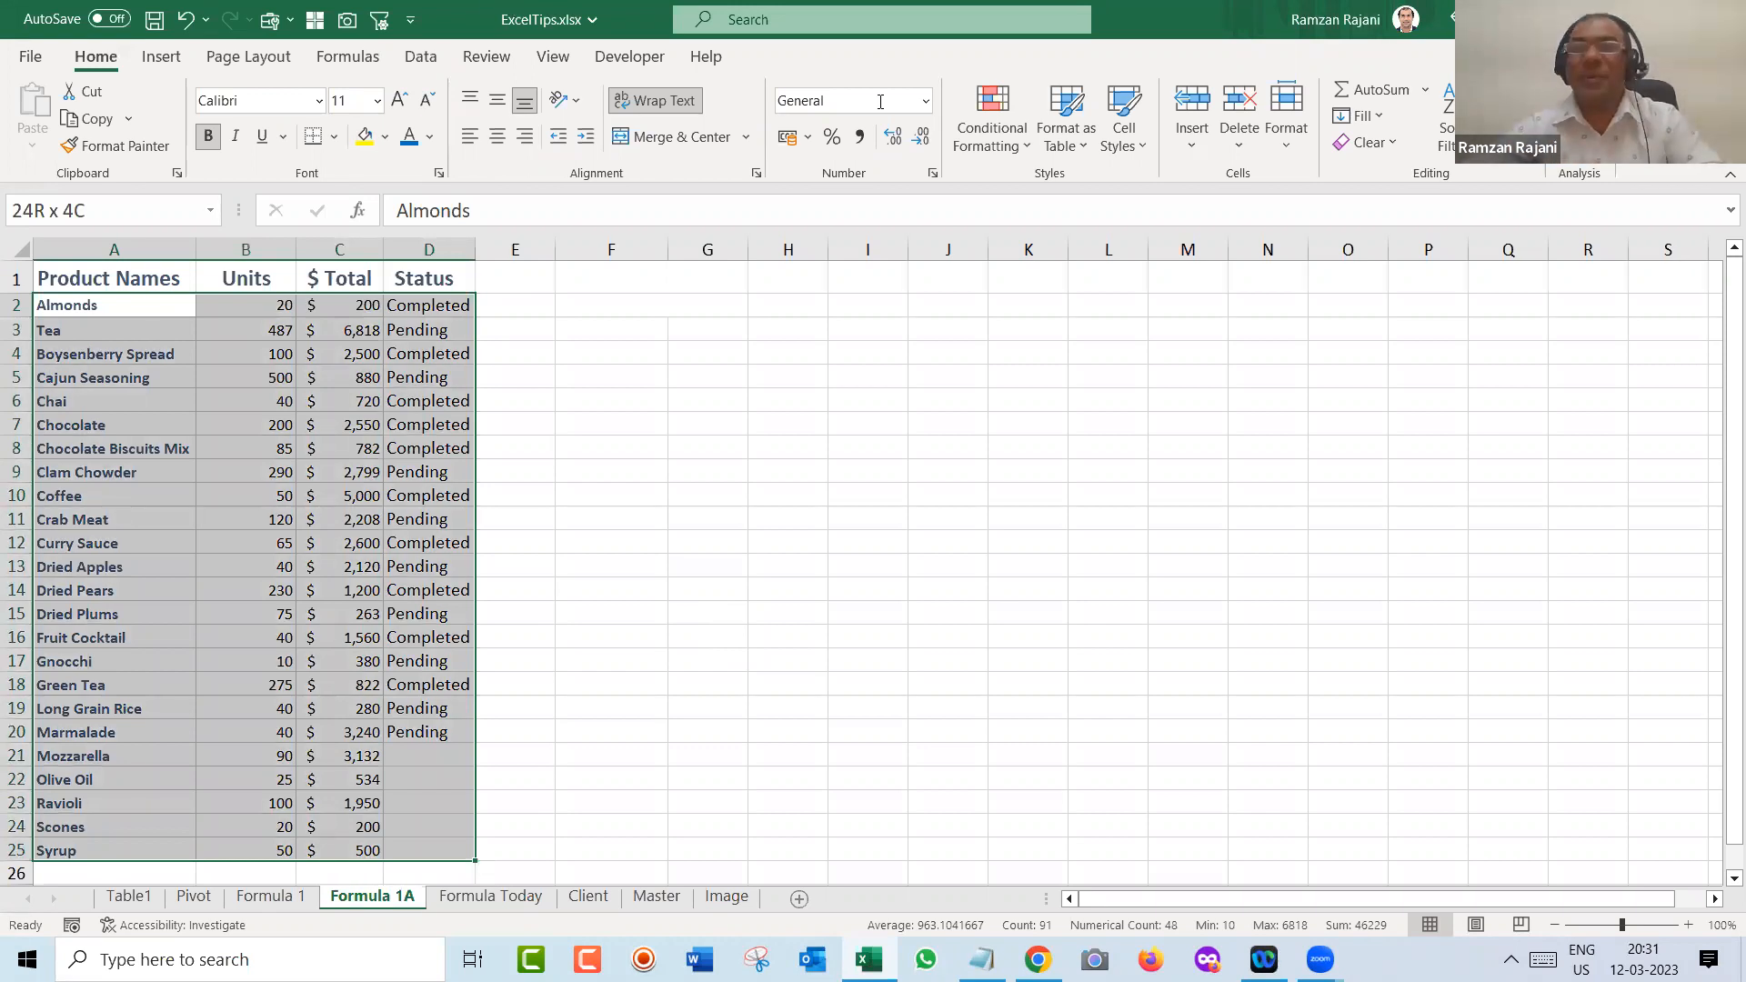
{"action": "left_click", "coordinate": [972, 144]}
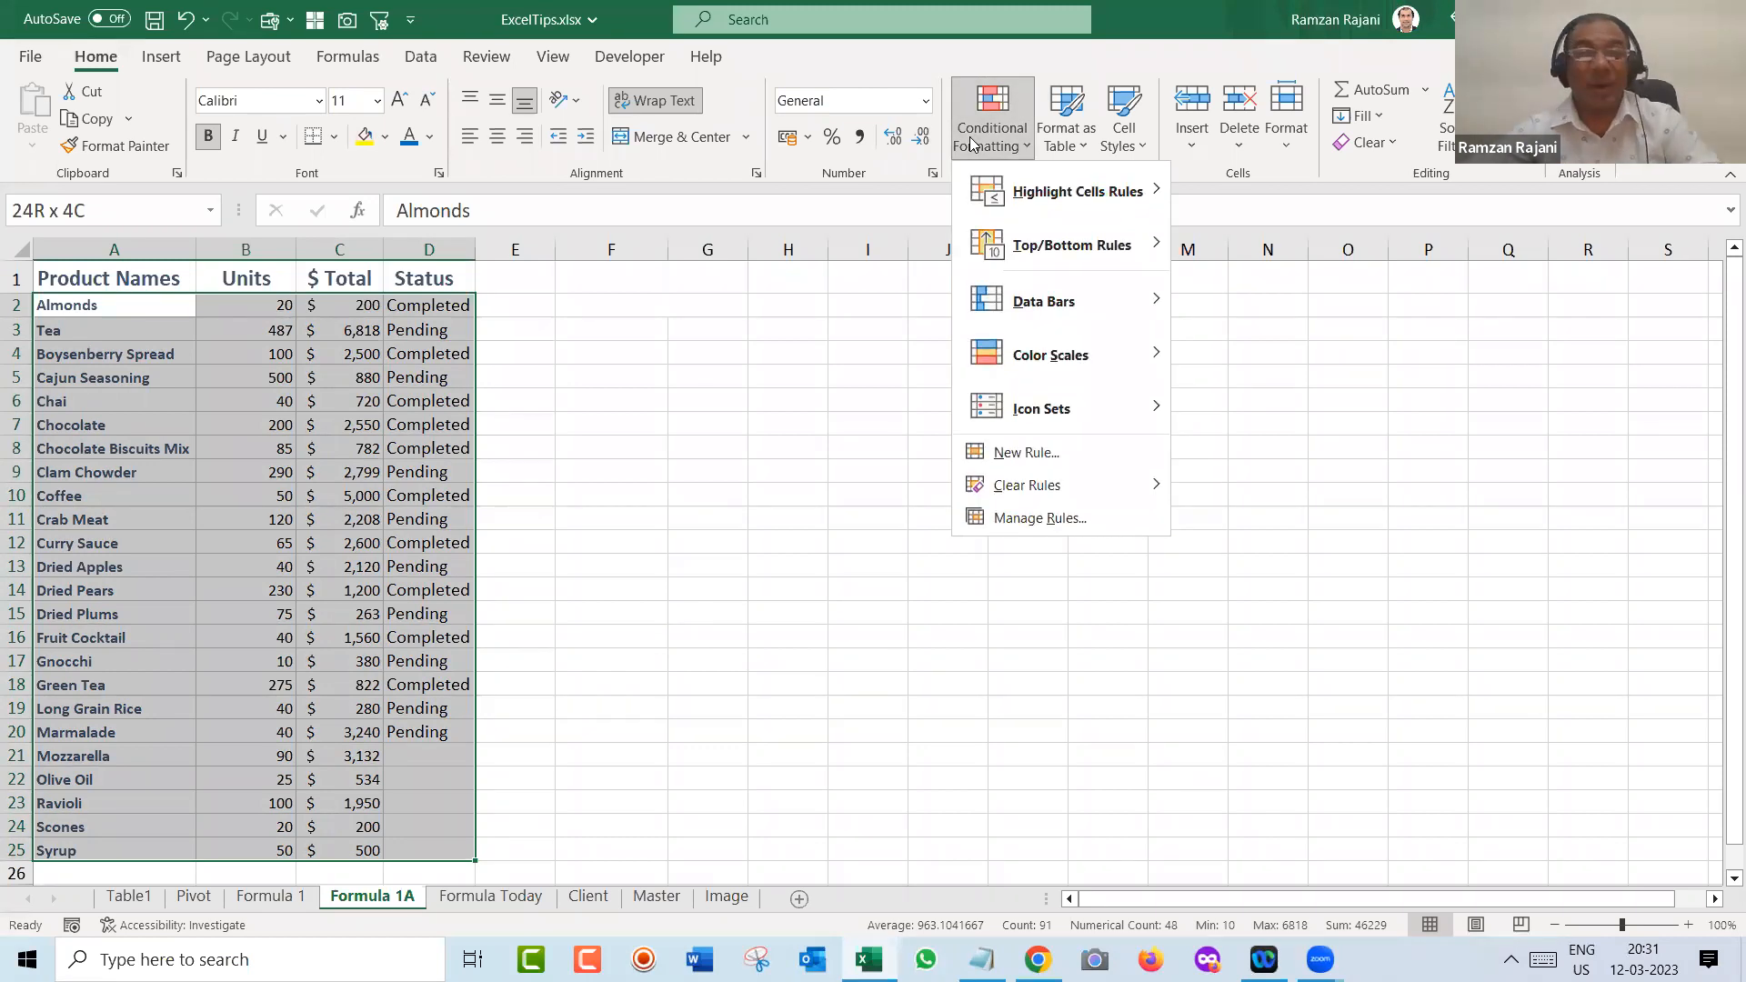
{"action": "left_click", "coordinate": [1125, 452]}
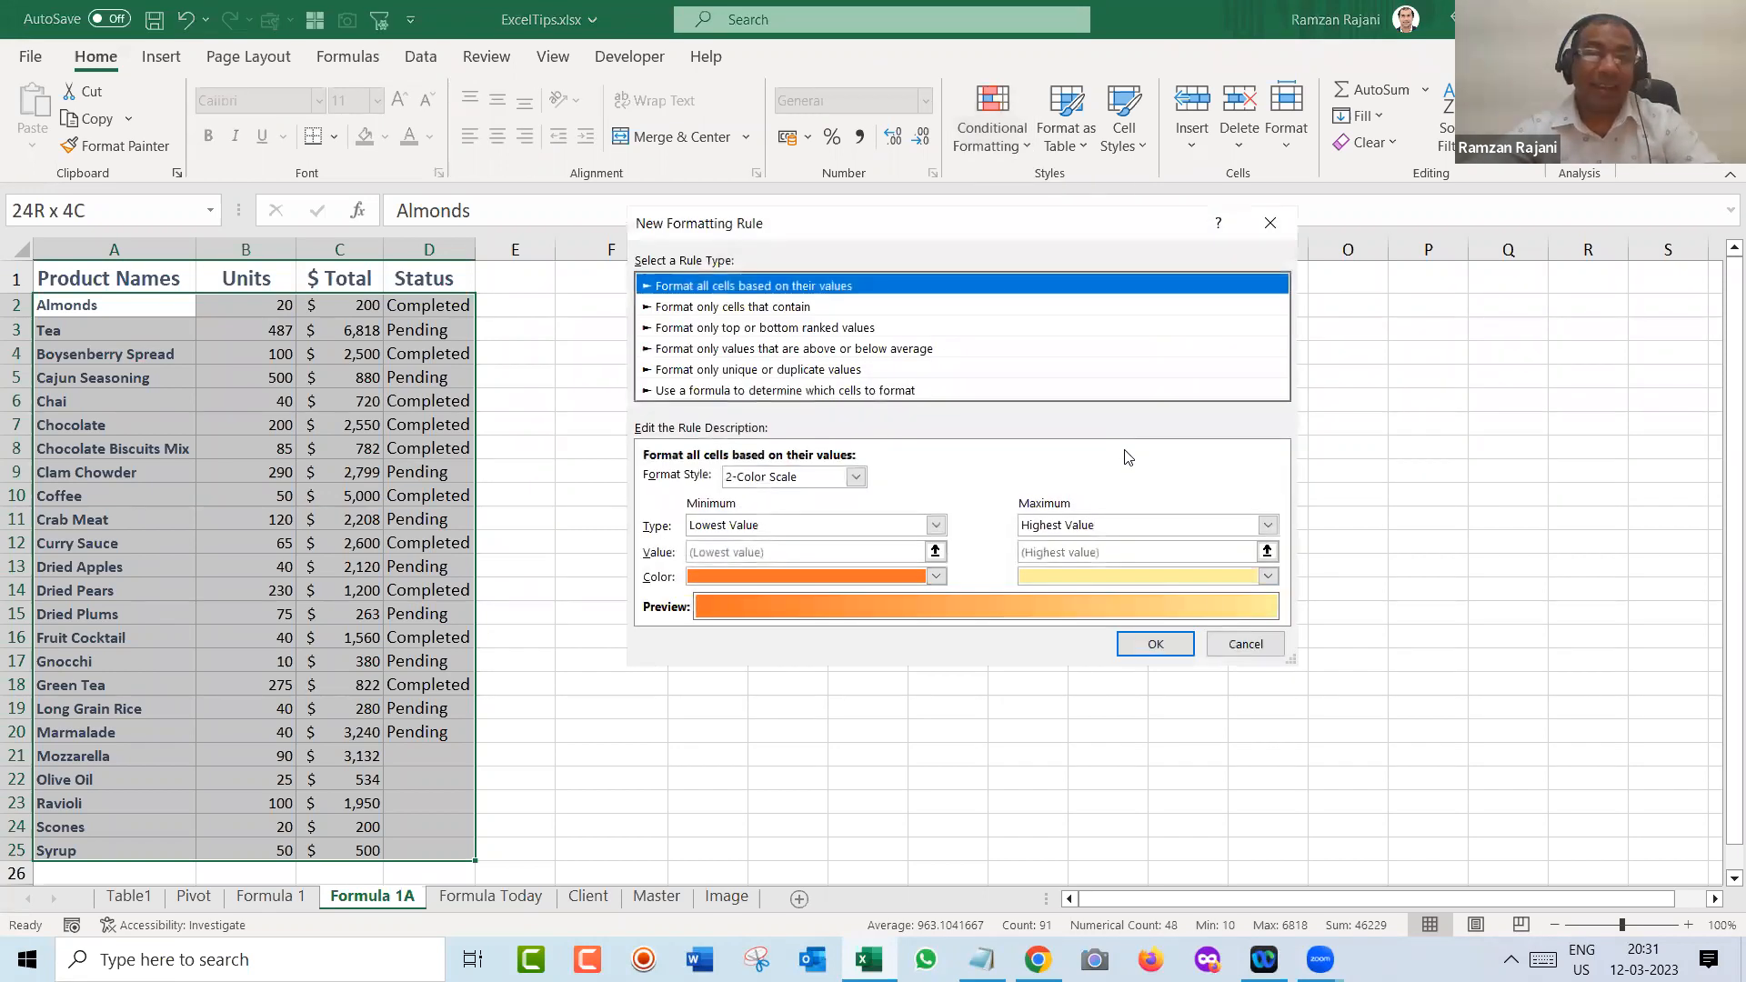
{"action": "left_click", "coordinate": [795, 391]}
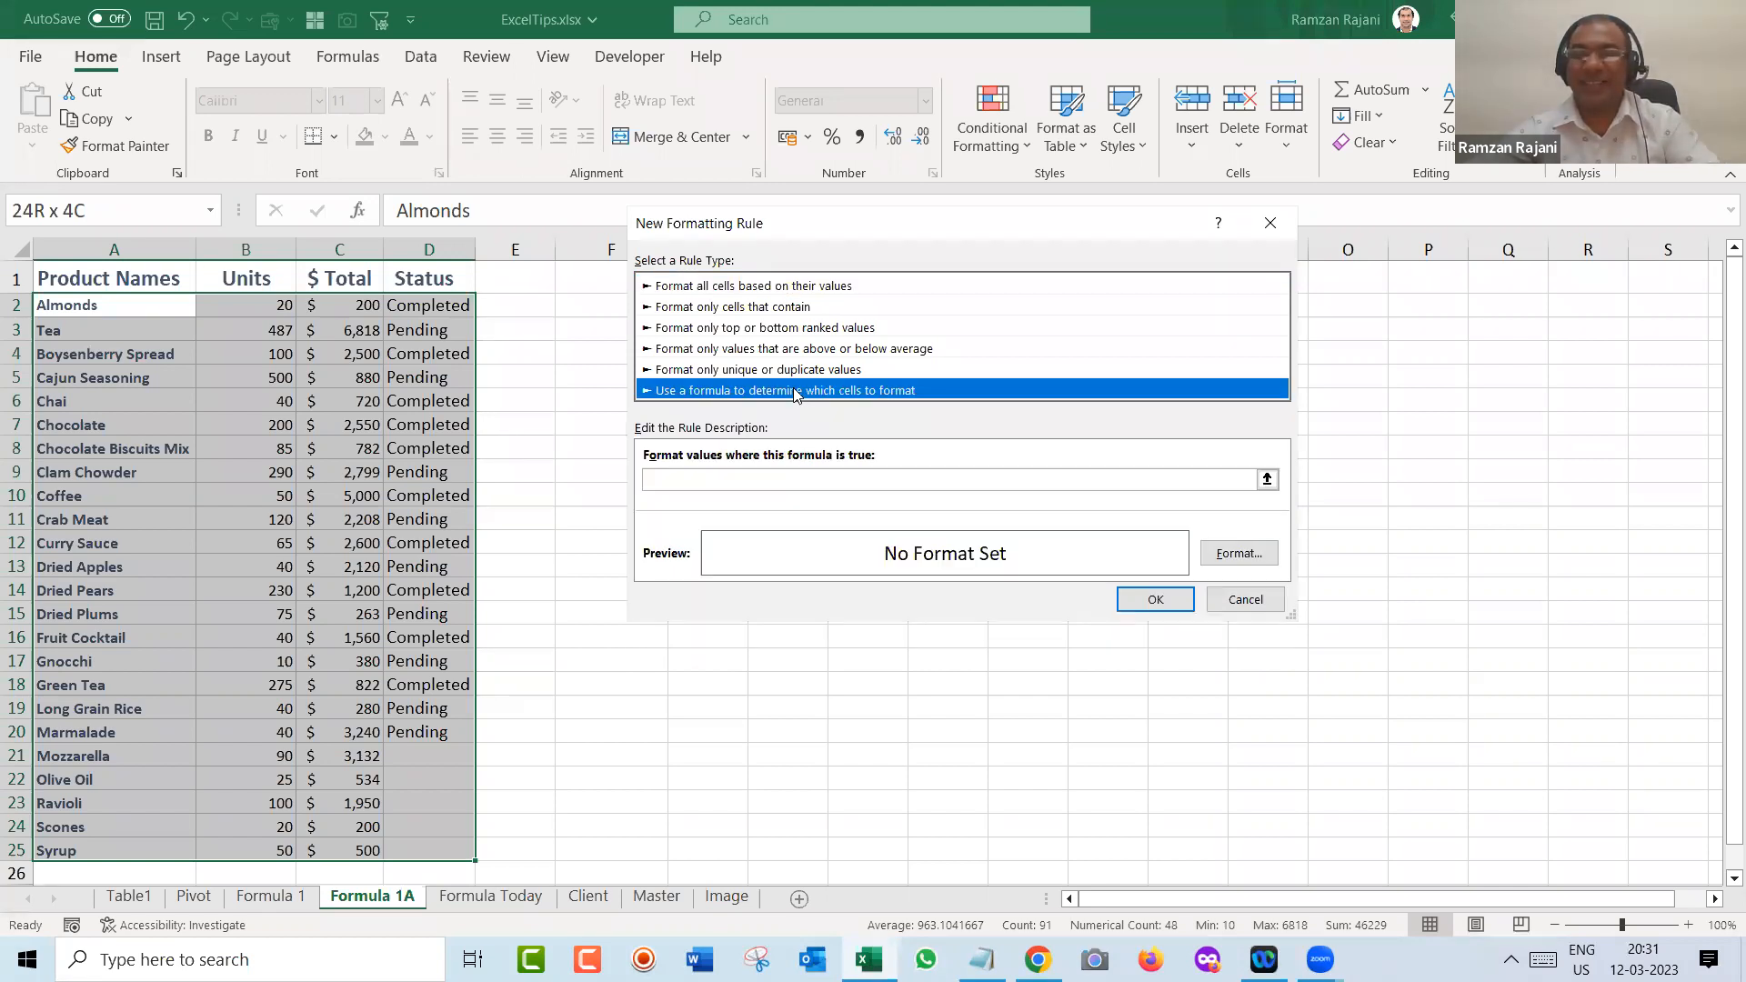
- Enter =$D2="Completed" as the formula of the new formatting rule
{"action": "left_click", "coordinate": [678, 481]}
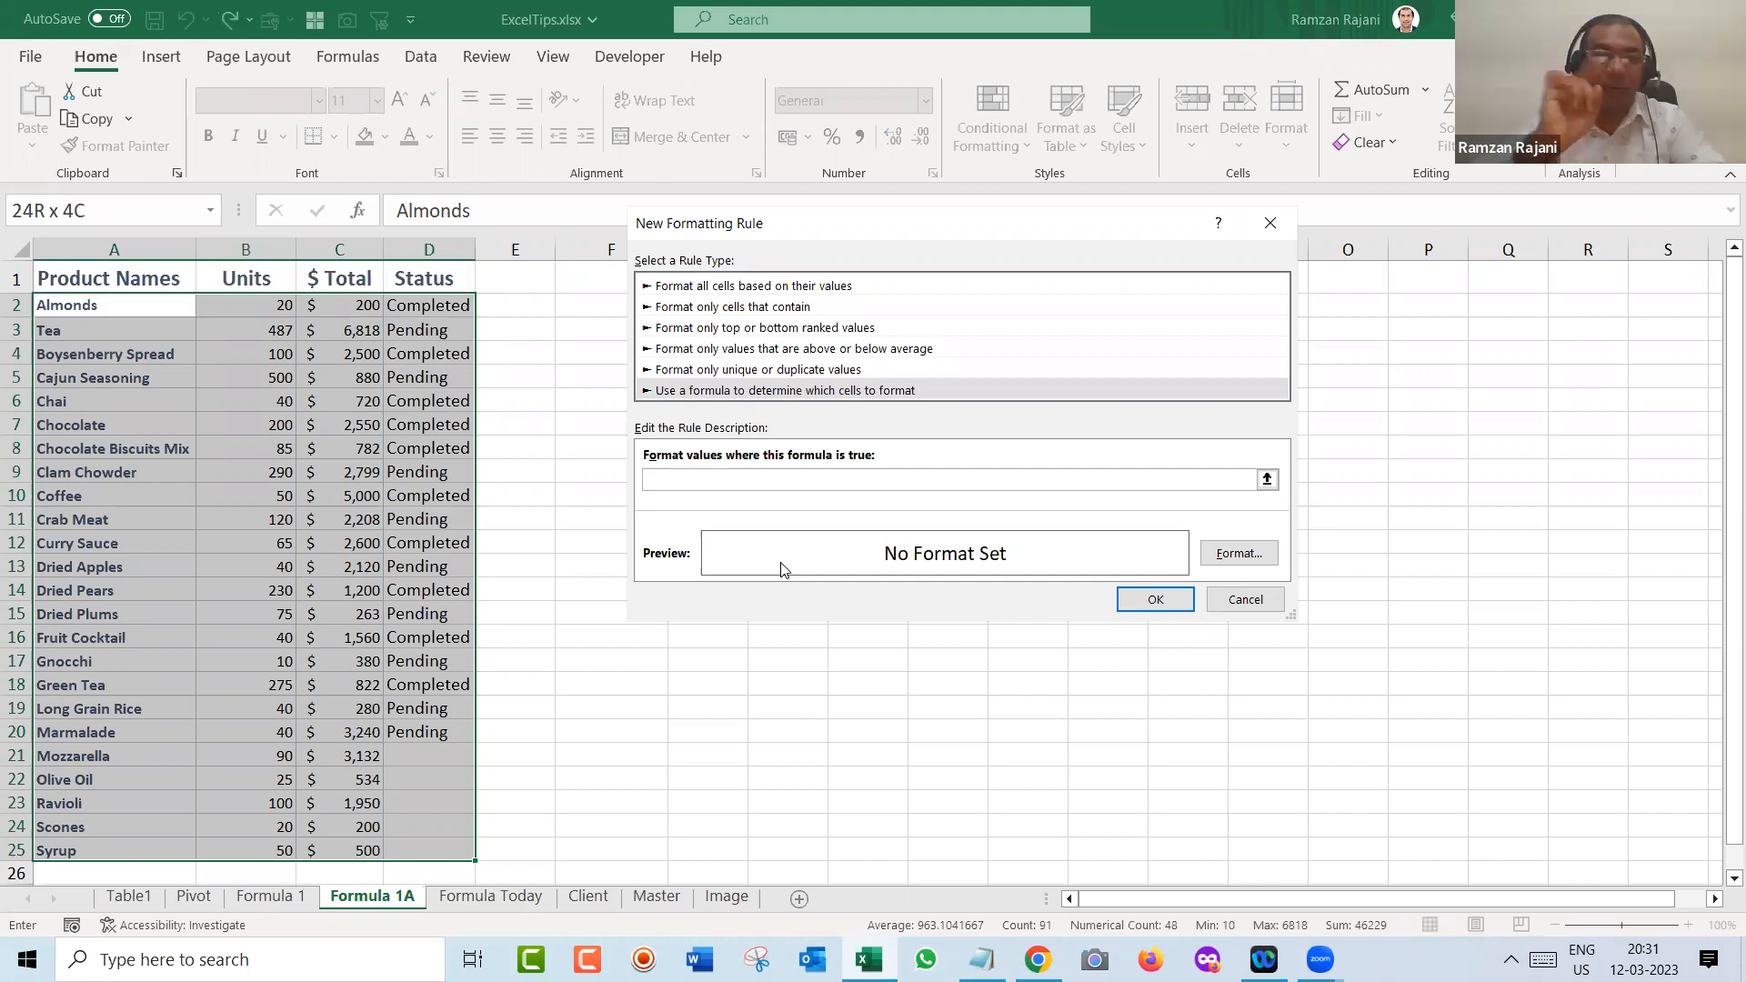
{"action": "type", "text": "="}
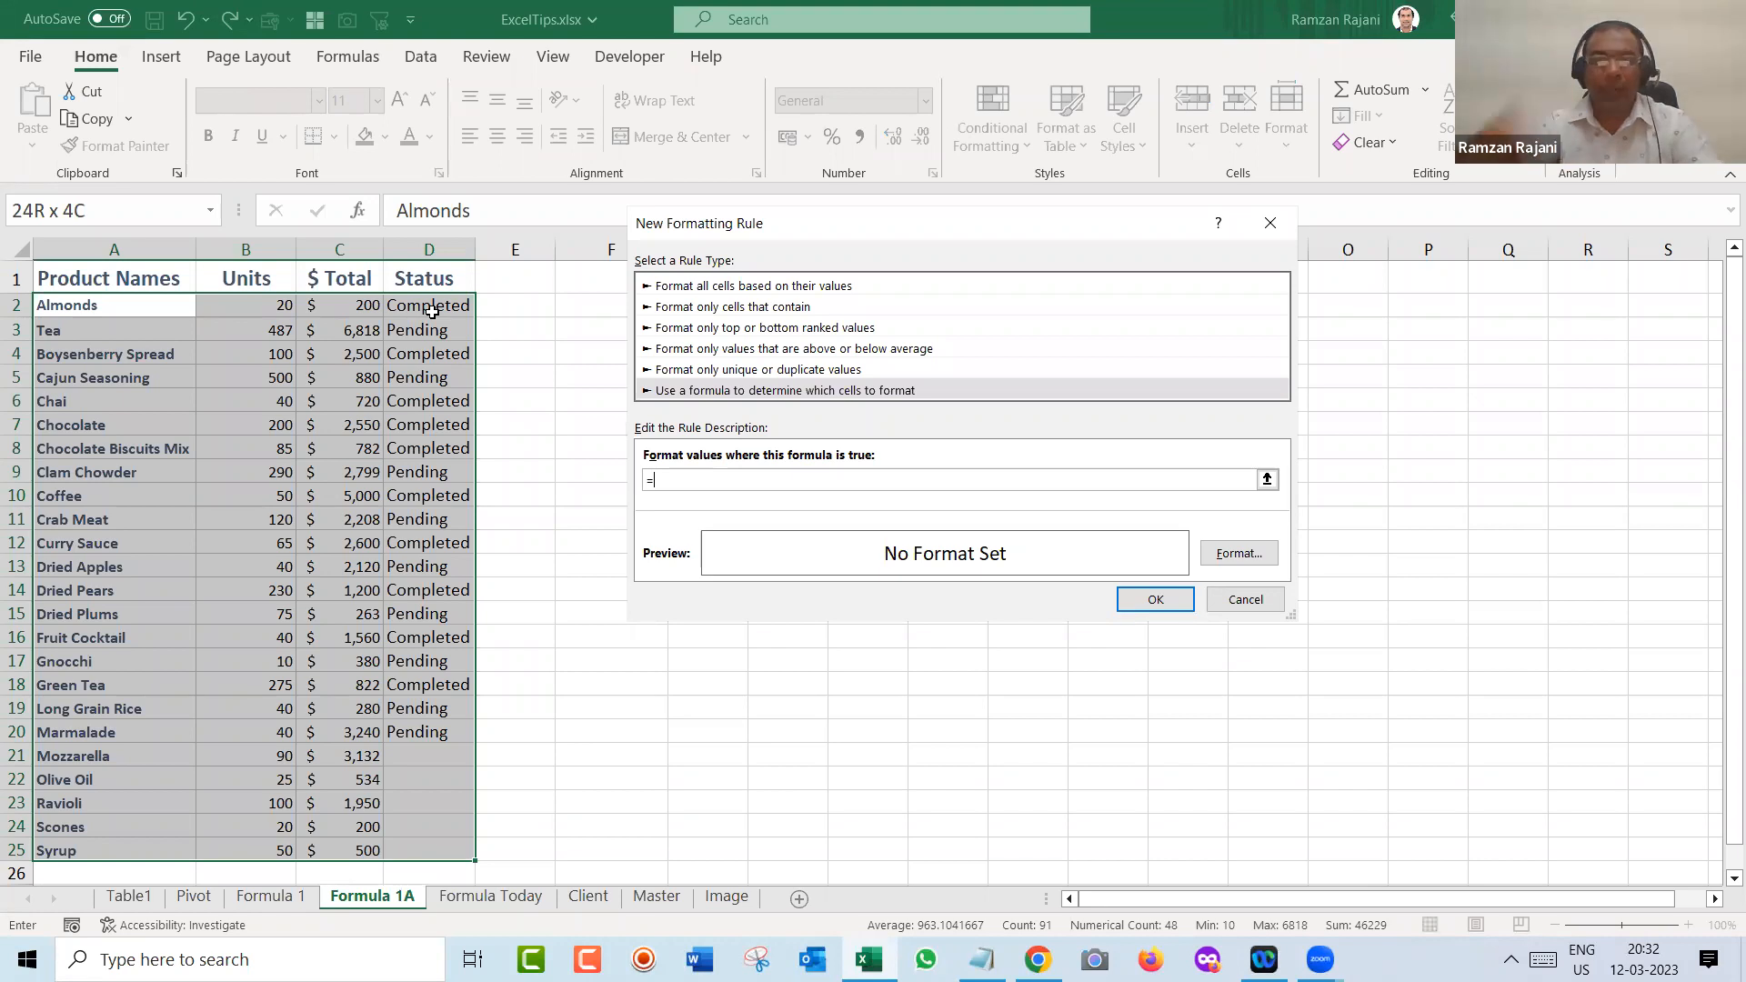
{"action": "type", "text": "$"}
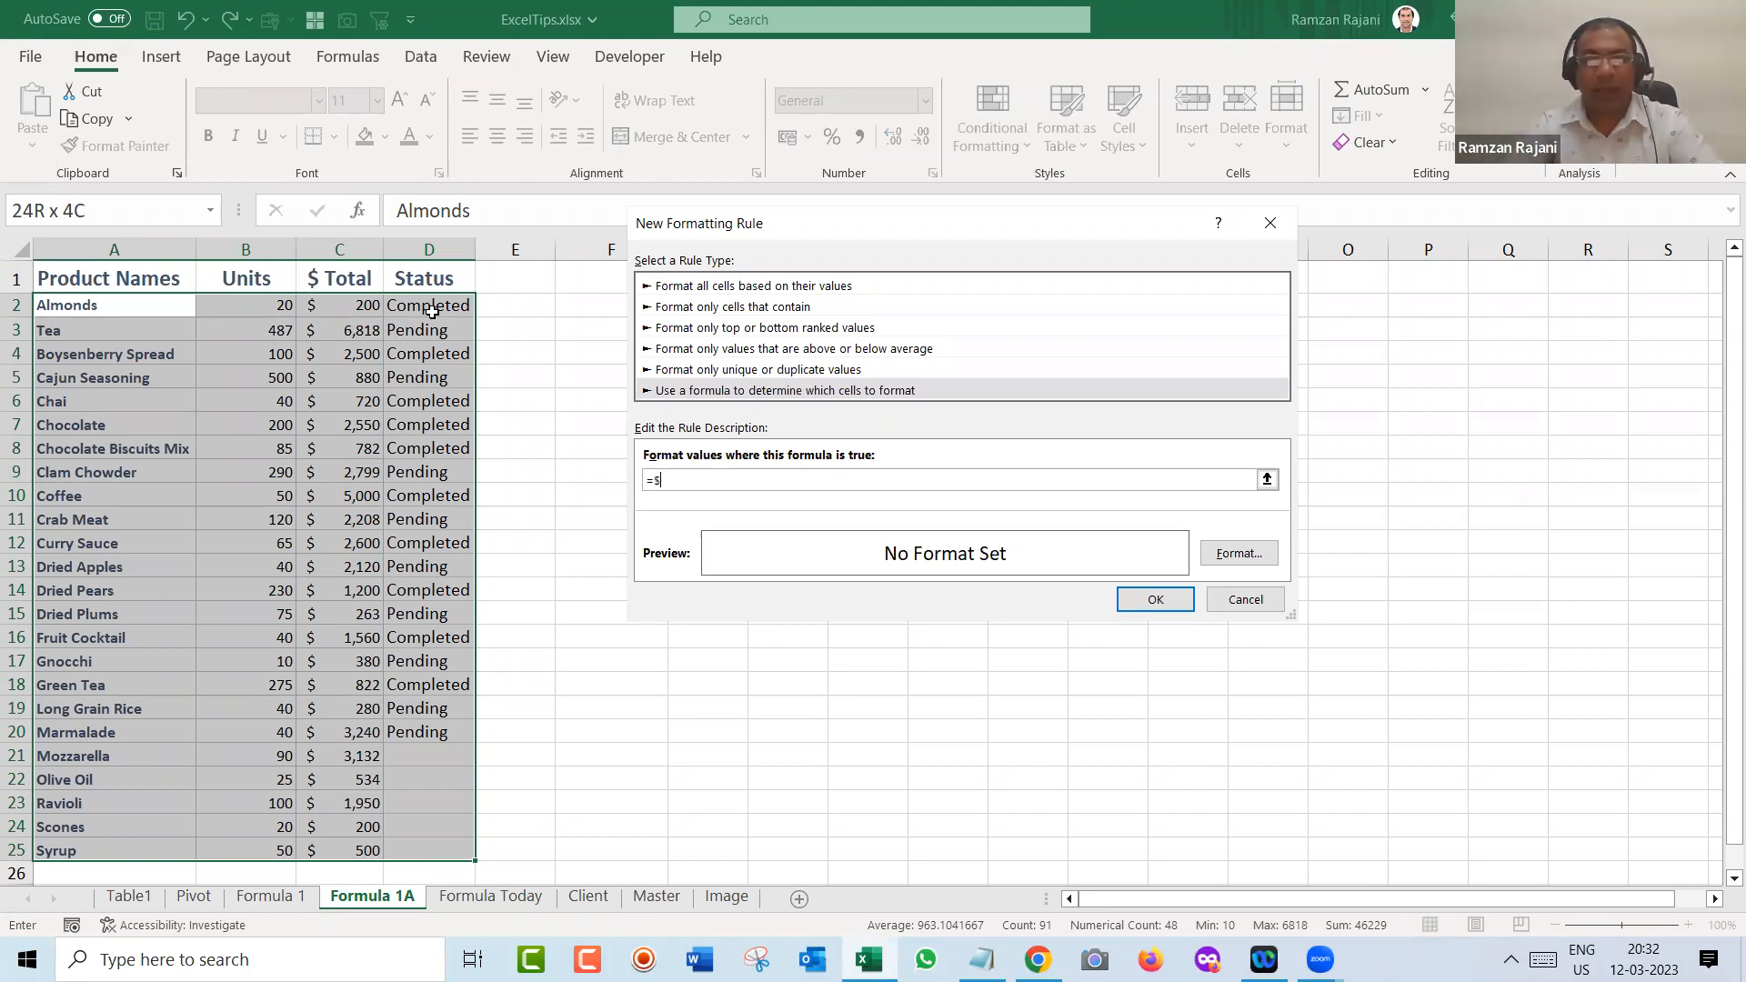
{"action": "type", "text": "D"}
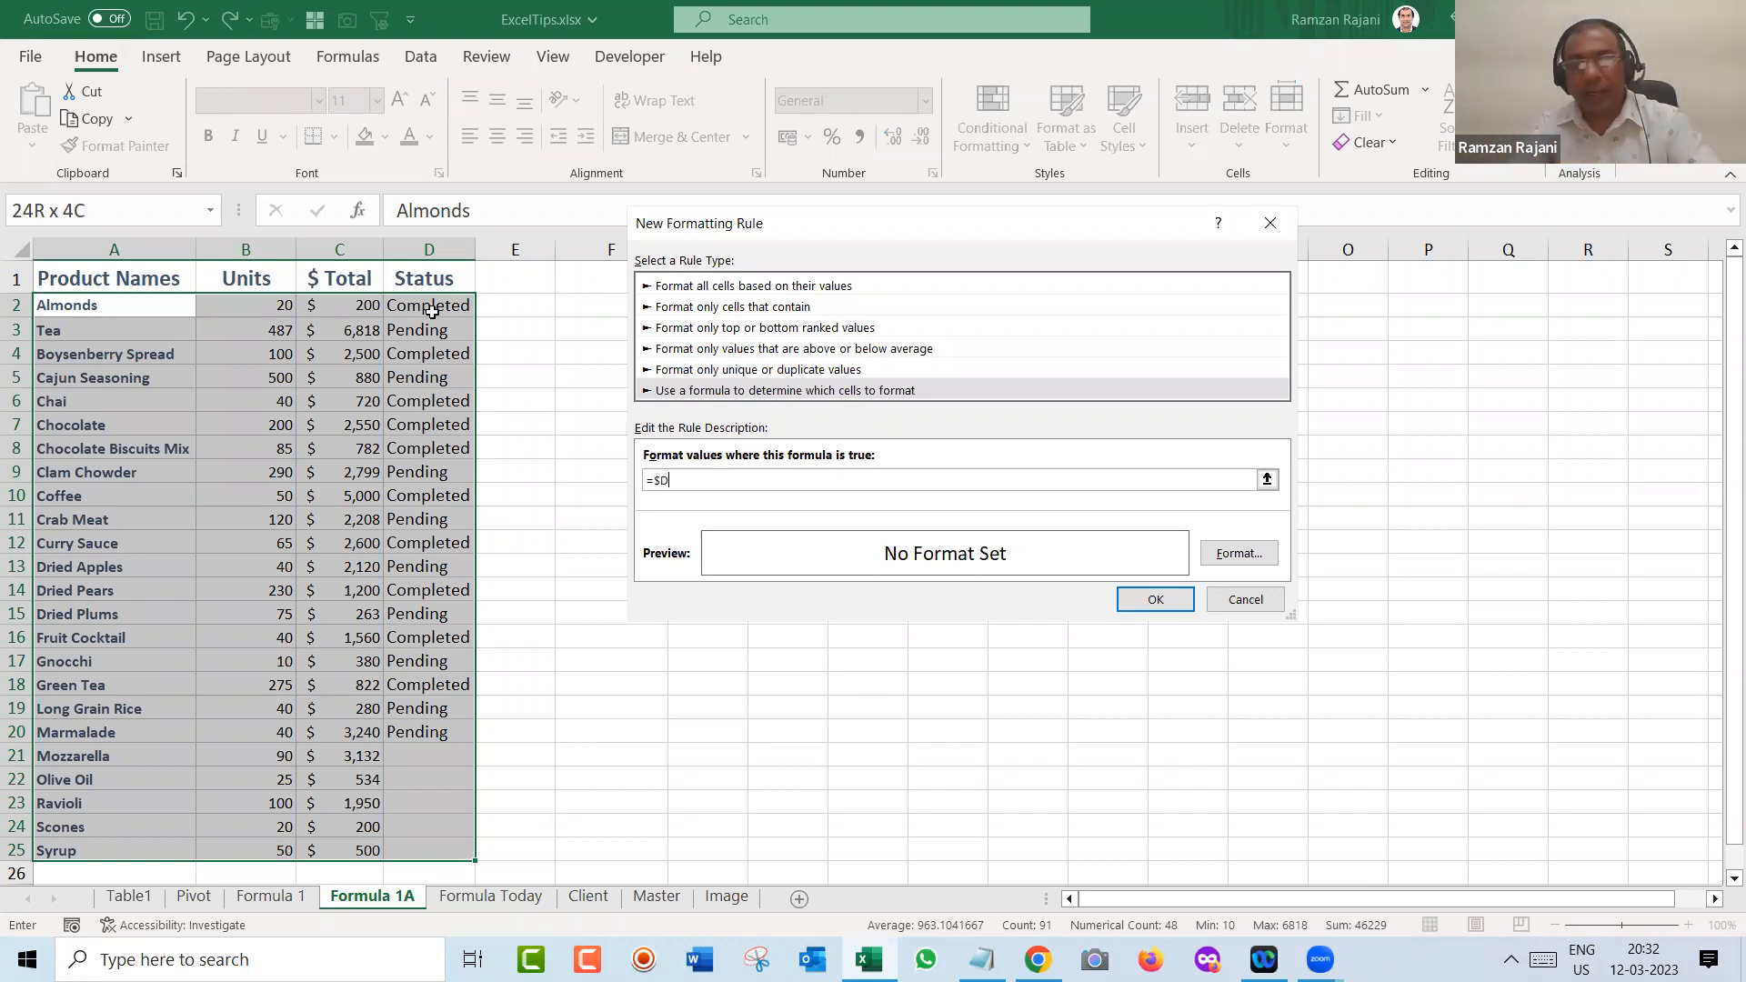
{"action": "type", "text": "2"}
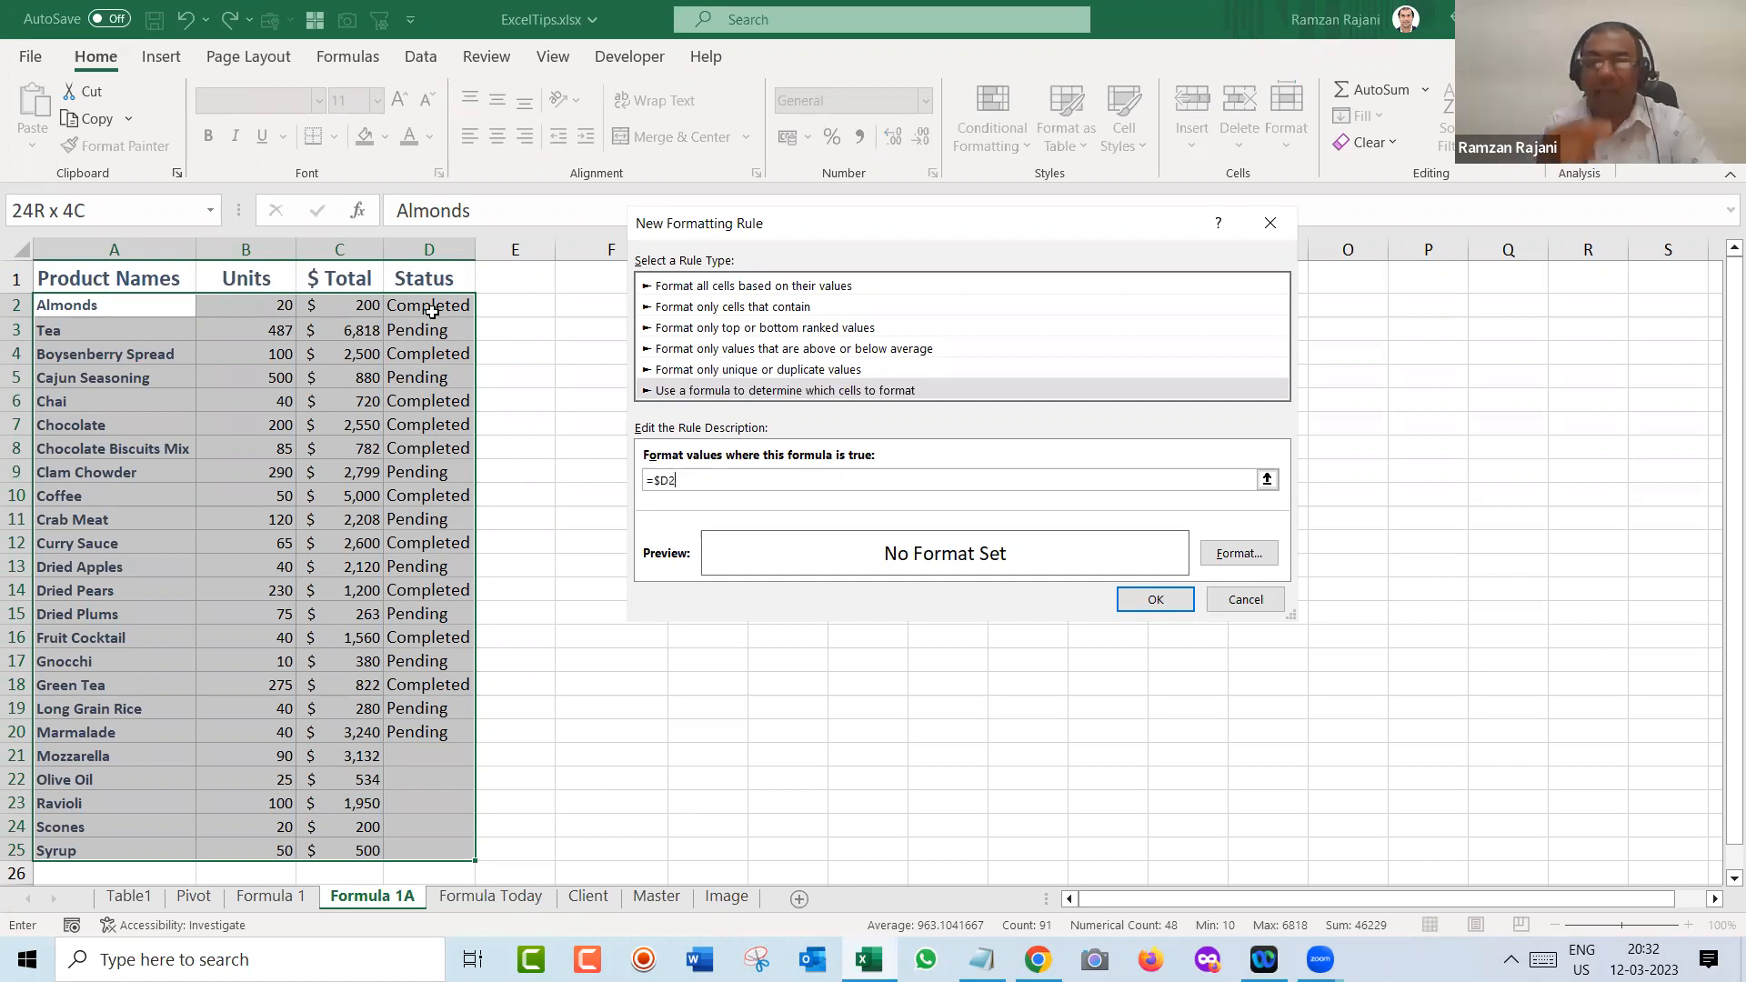
{"action": "type", "text": "="}
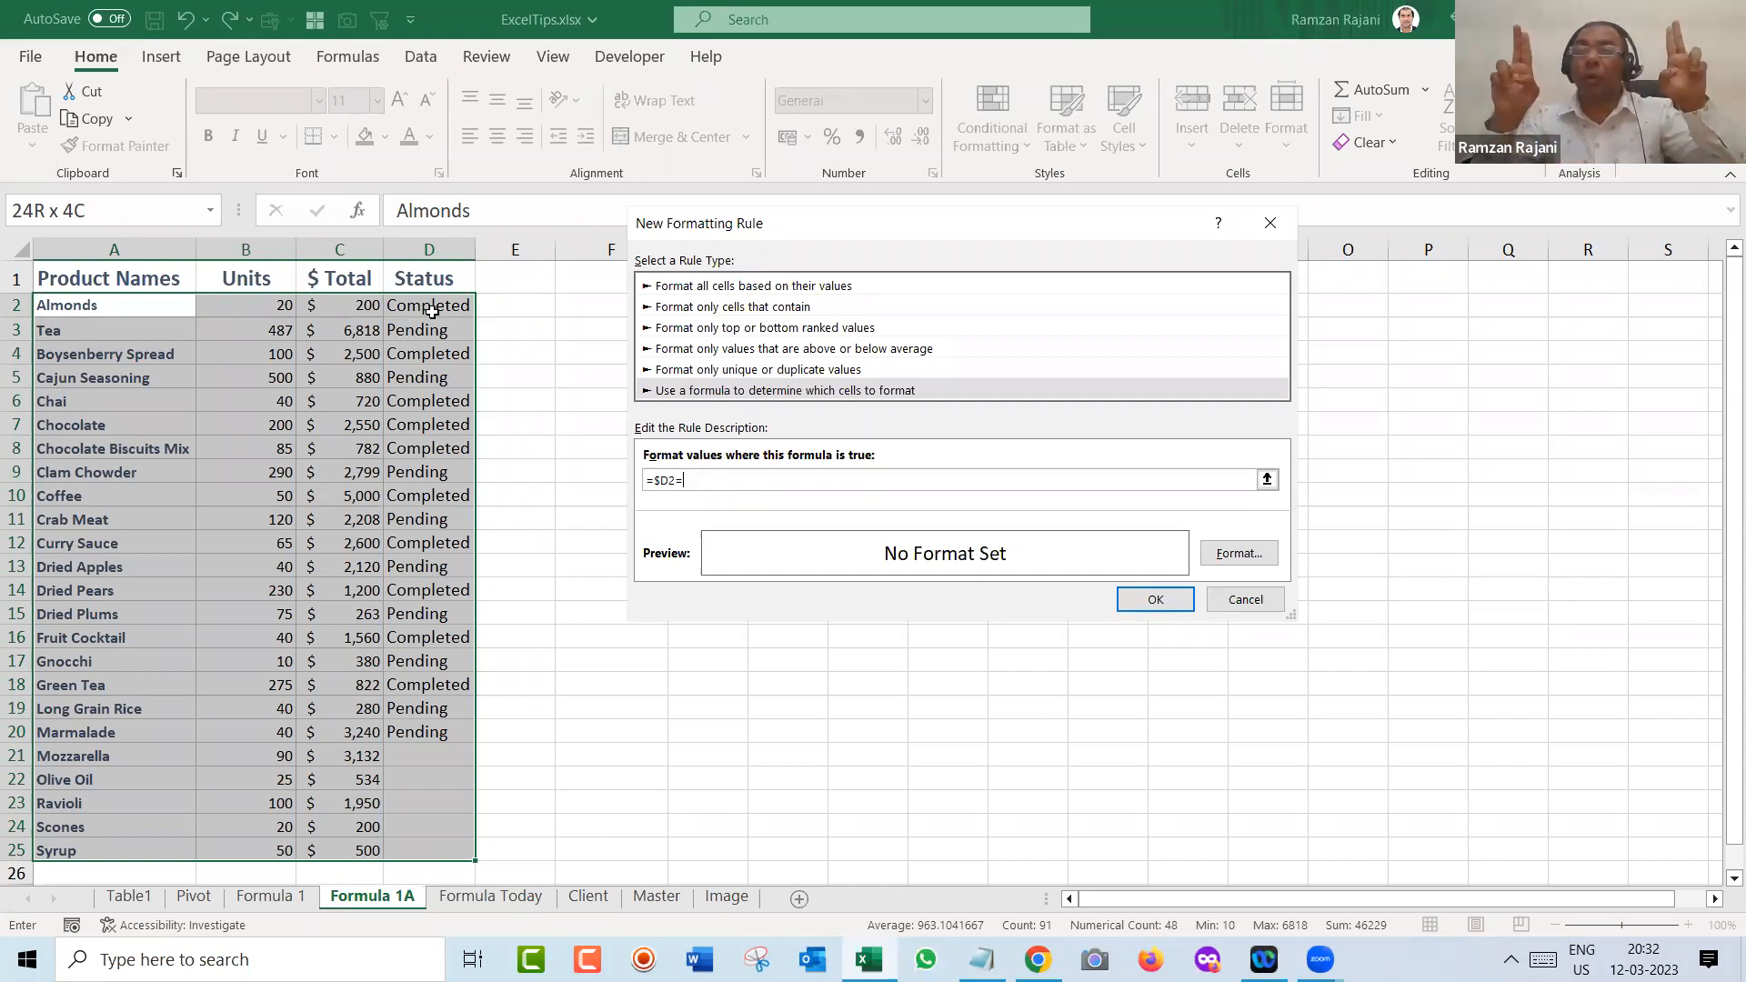
{"action": "type", "text": "\""}
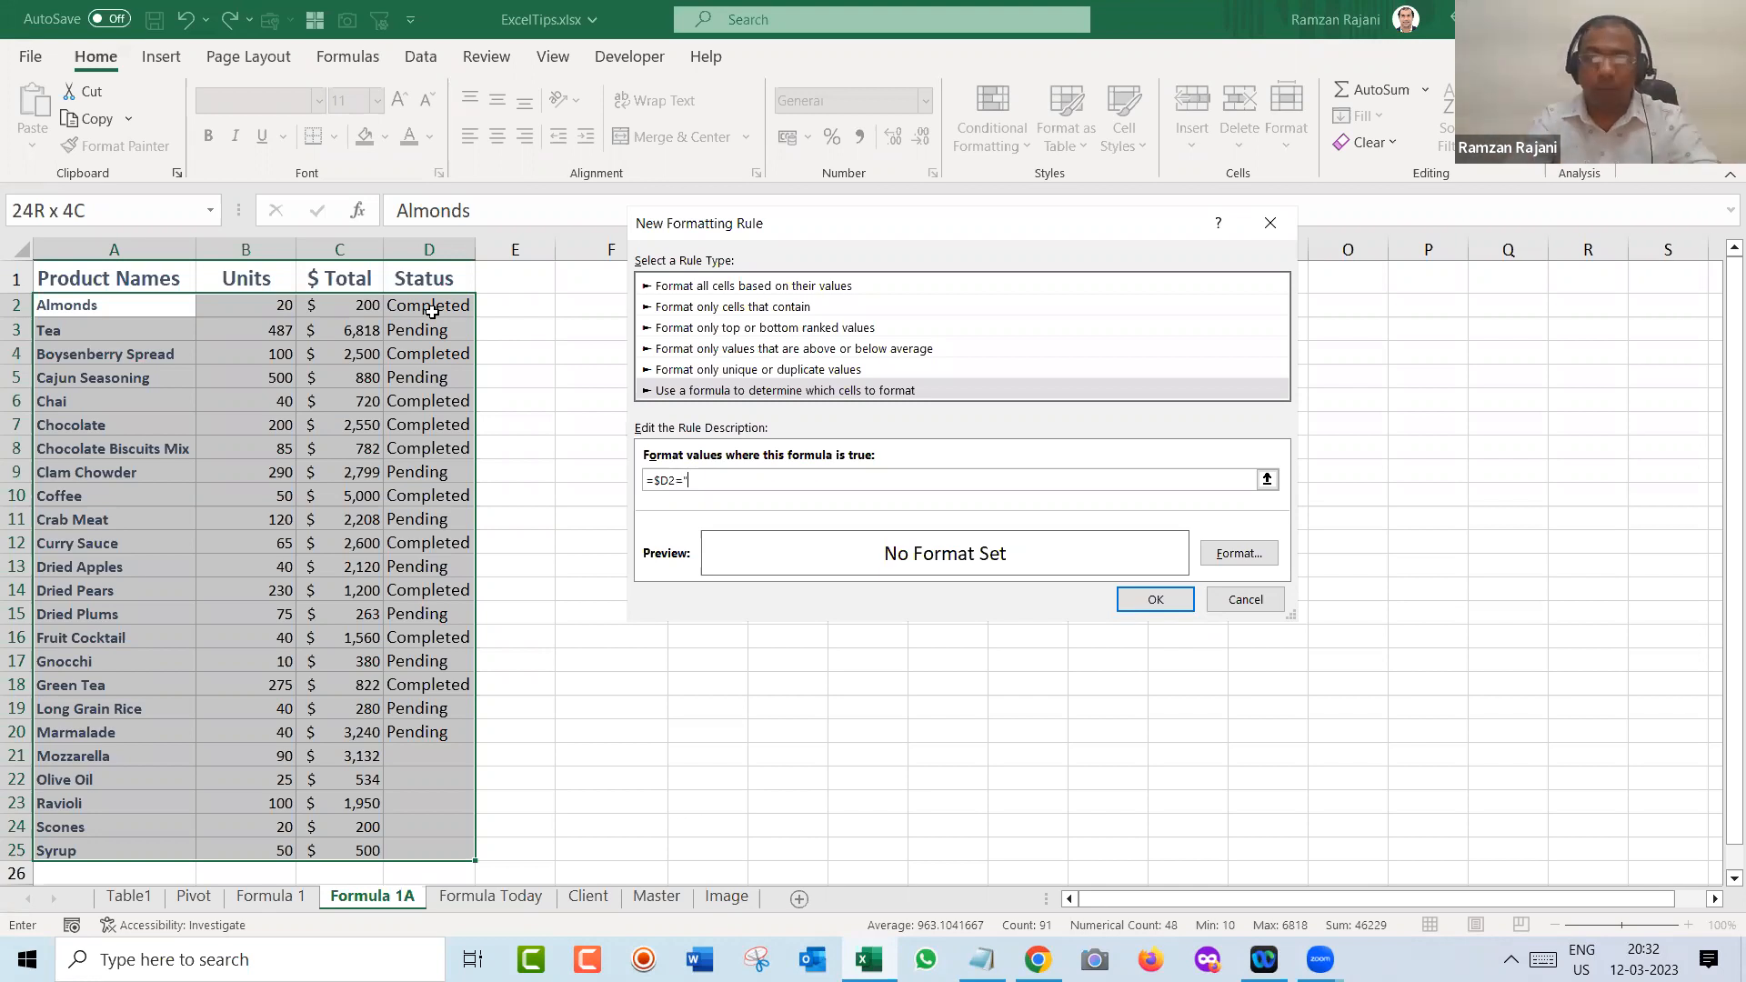
{"action": "type", "text": "Completed"}
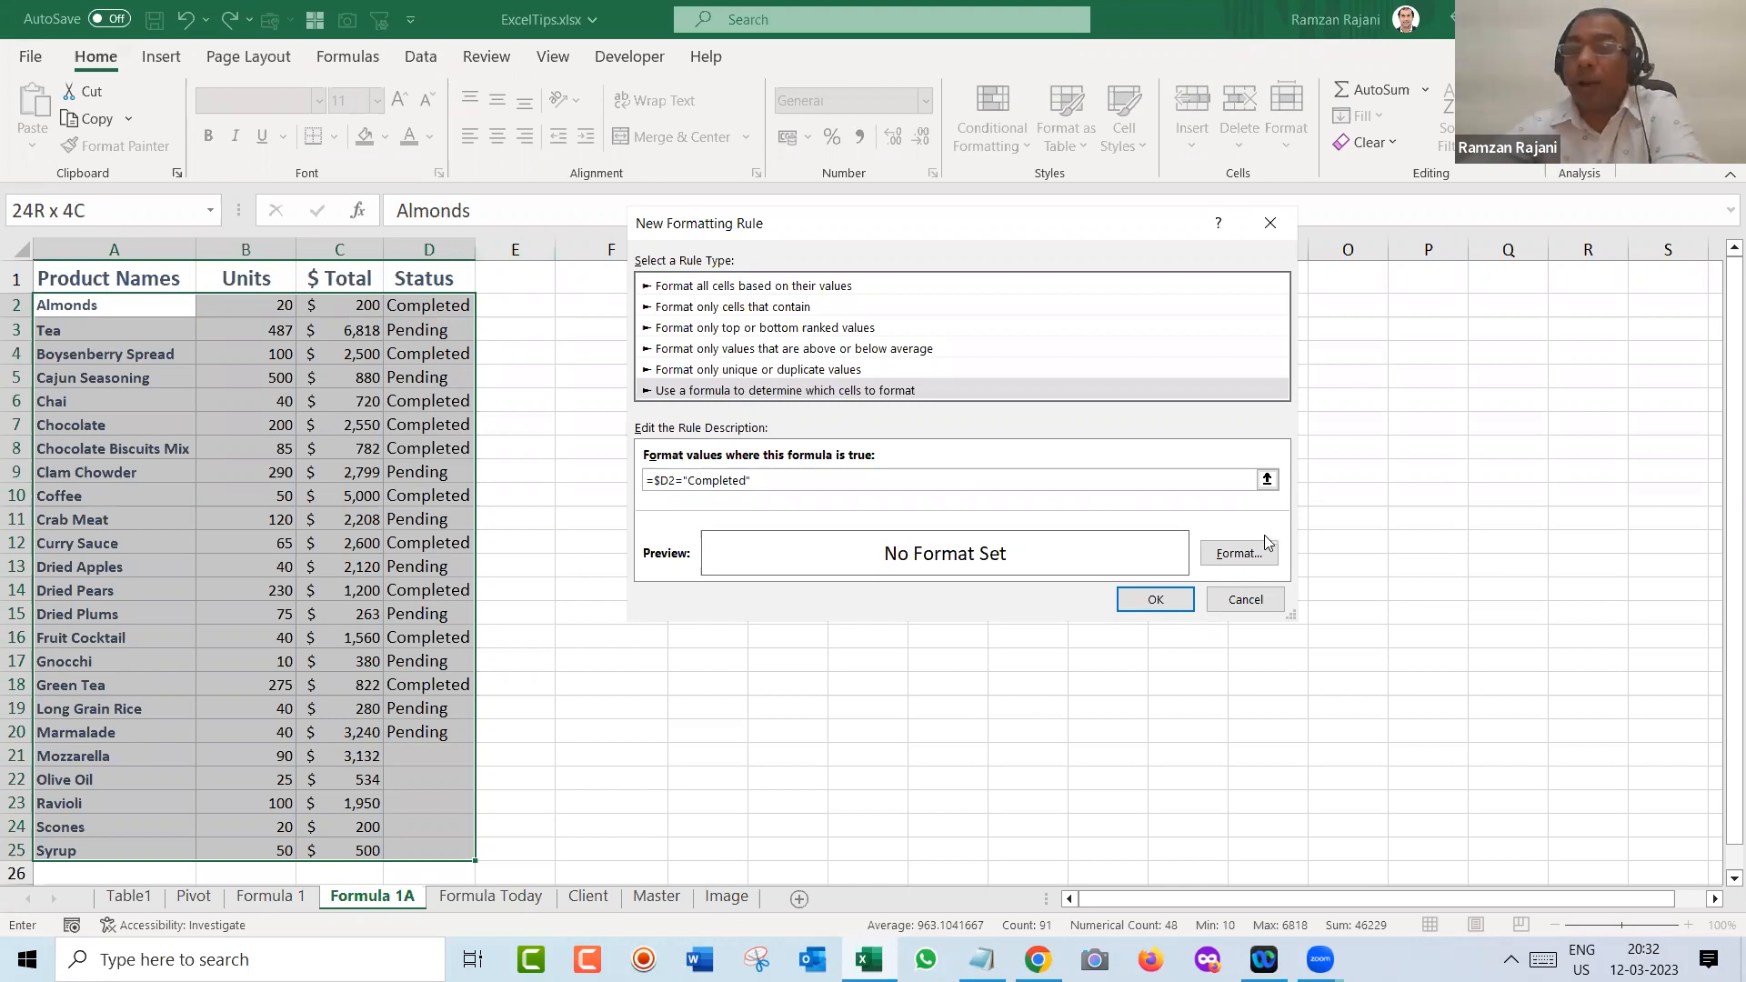
- Give the Completed rule a light gold background fill and apply it to the product rows
{"action": "left_click", "coordinate": [1251, 559]}
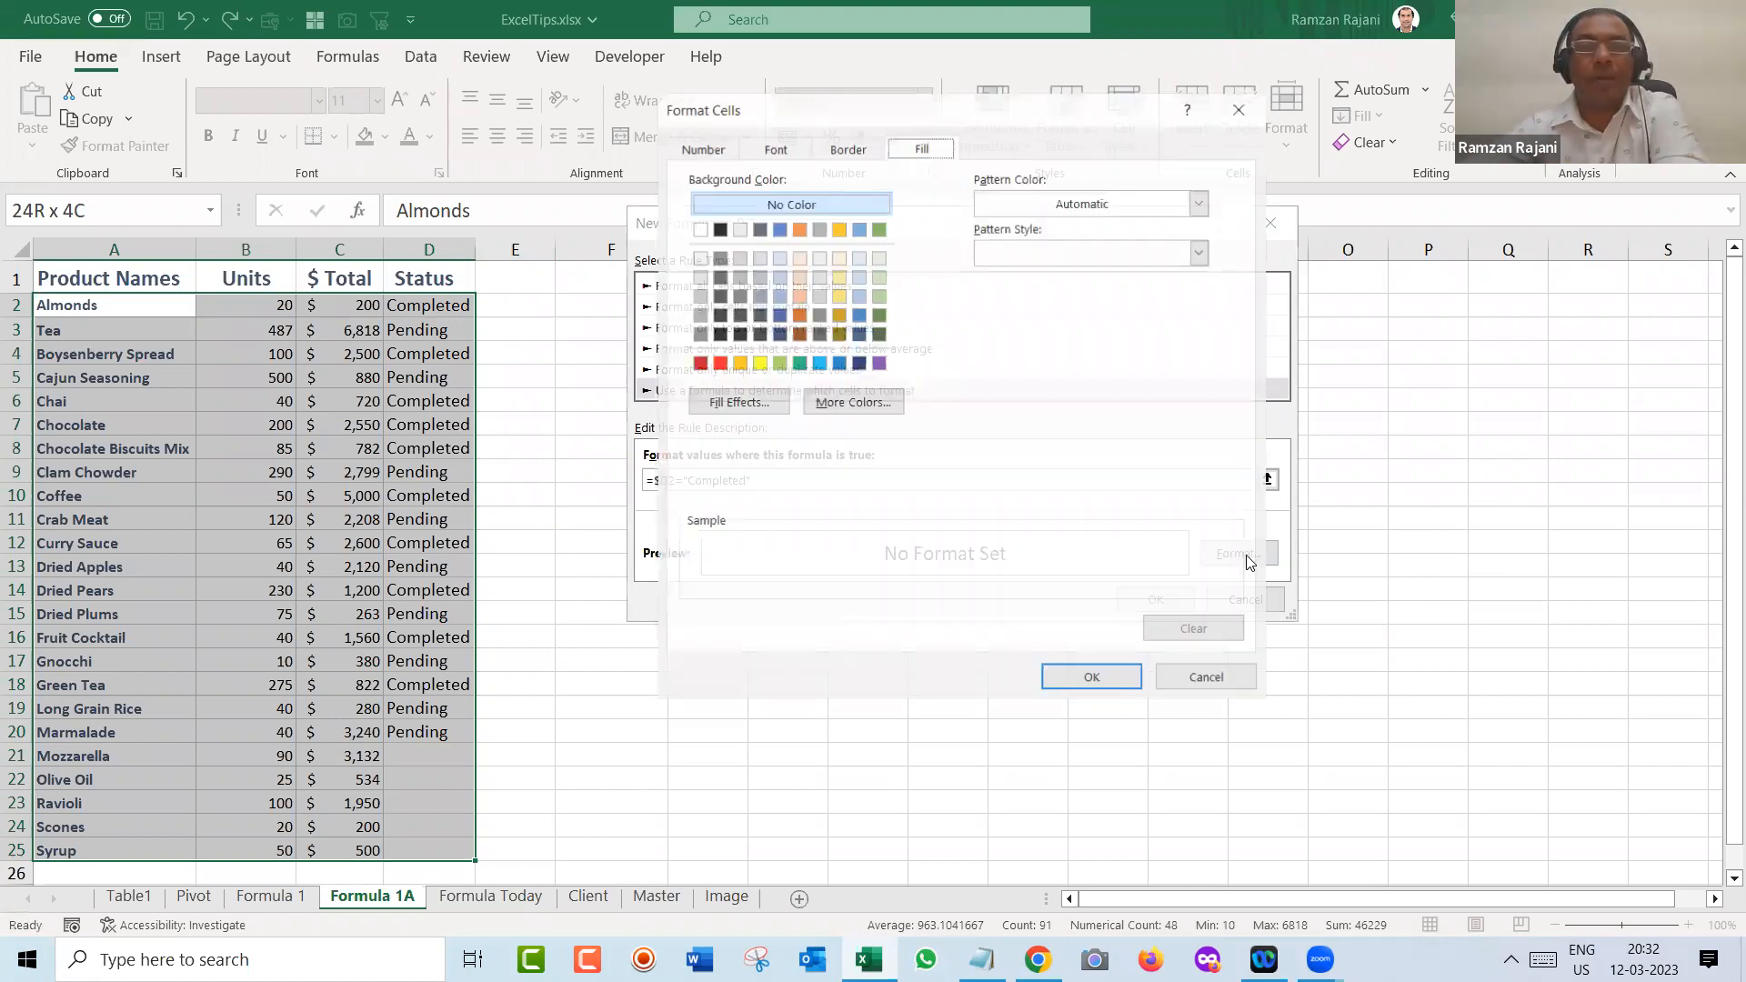
{"action": "left_click", "coordinate": [835, 276]}
{"action": "left_click", "coordinate": [1092, 679]}
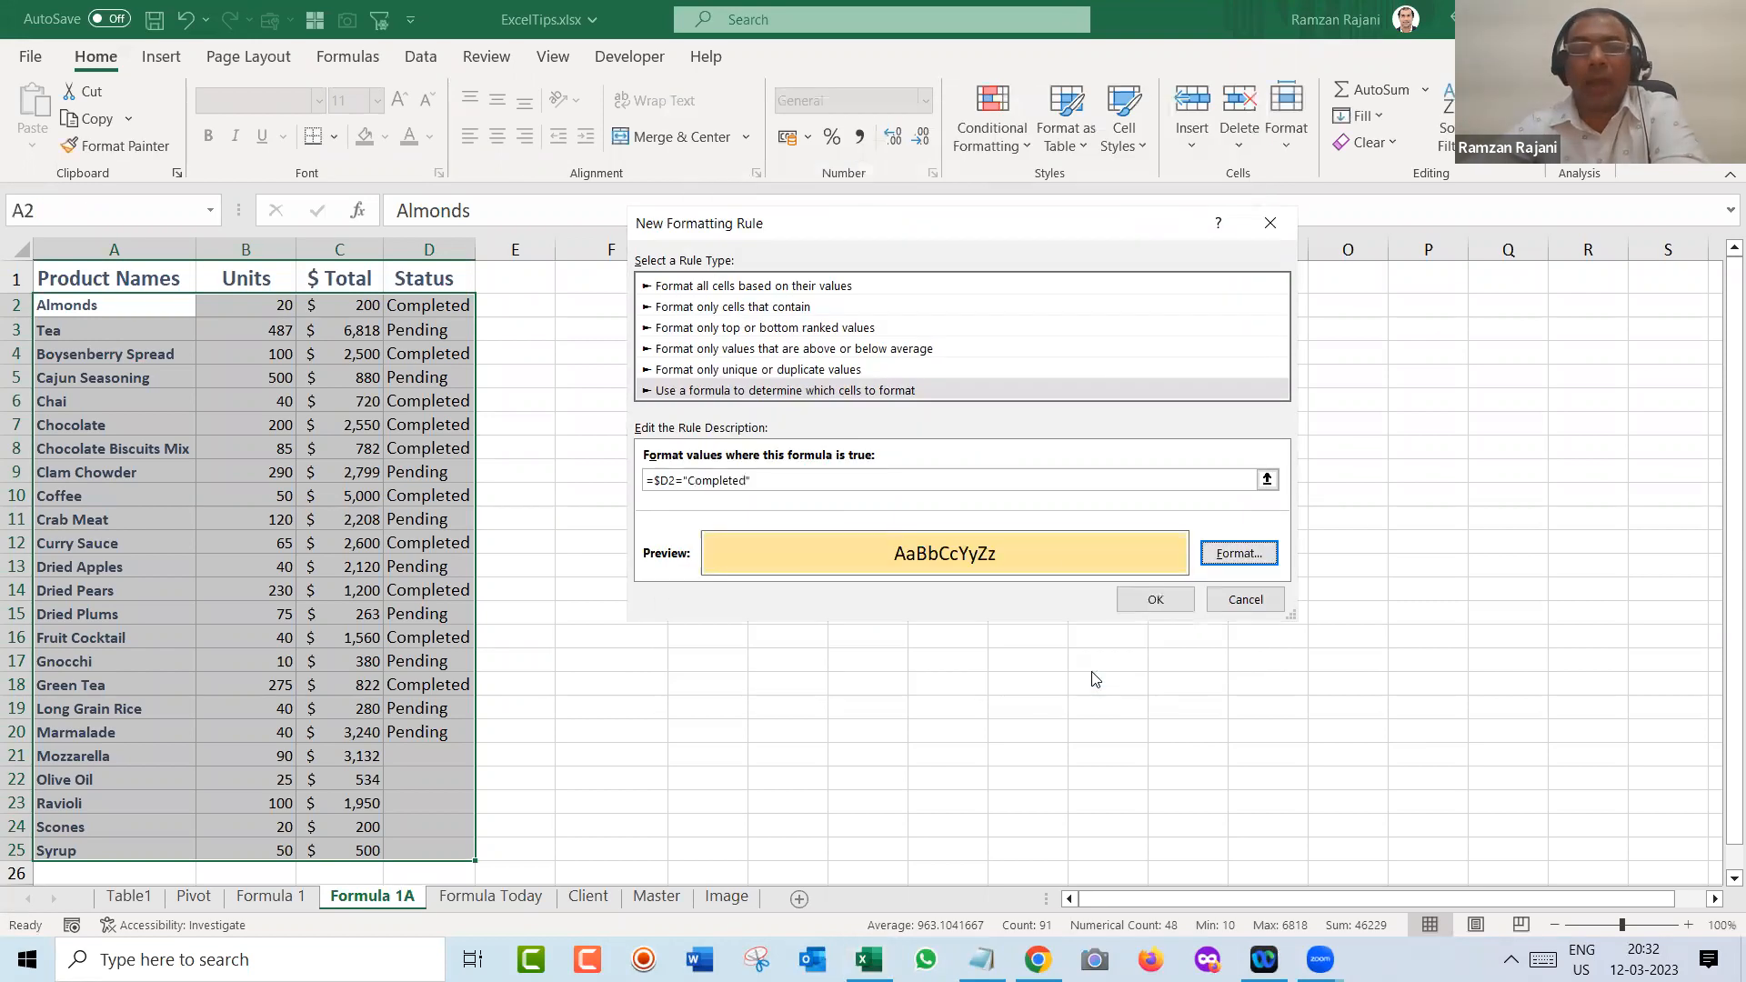
{"action": "left_click", "coordinate": [1138, 610]}
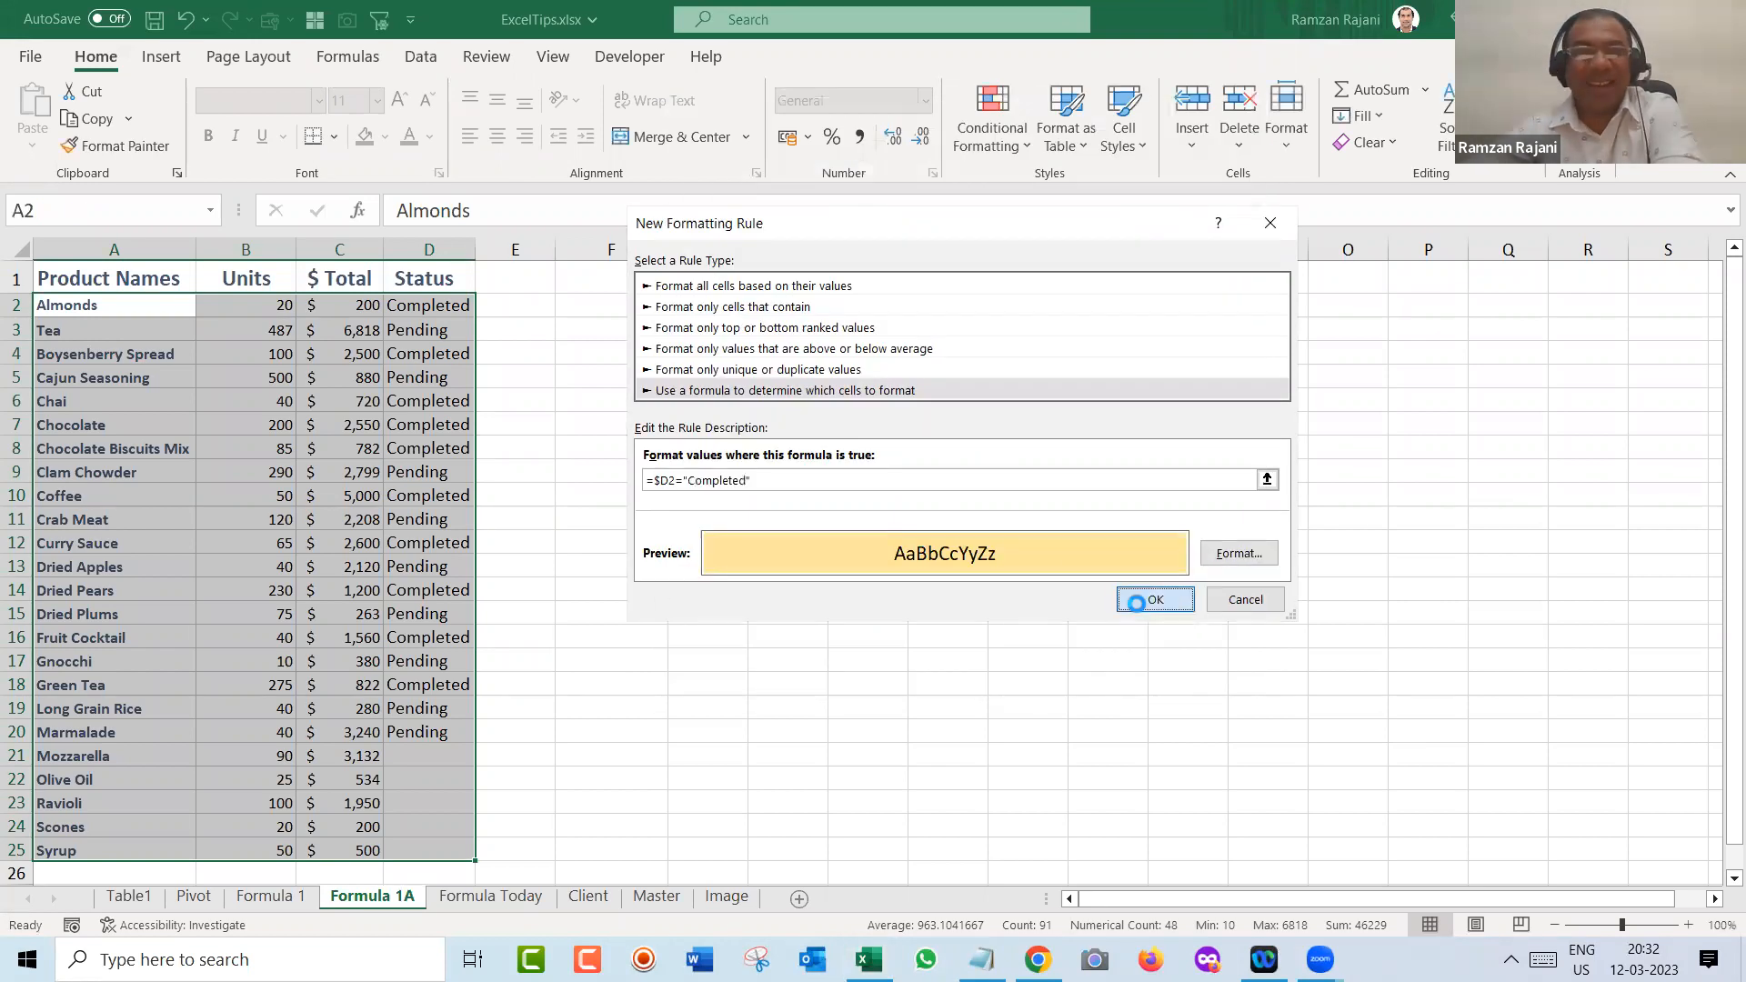
- Fill in the missing statuses: Completed in D21 and D22, Pending in D23 and D24, and Completed in D25
{"action": "left_click", "coordinate": [427, 755]}
{"action": "type", "text": "Completed"}
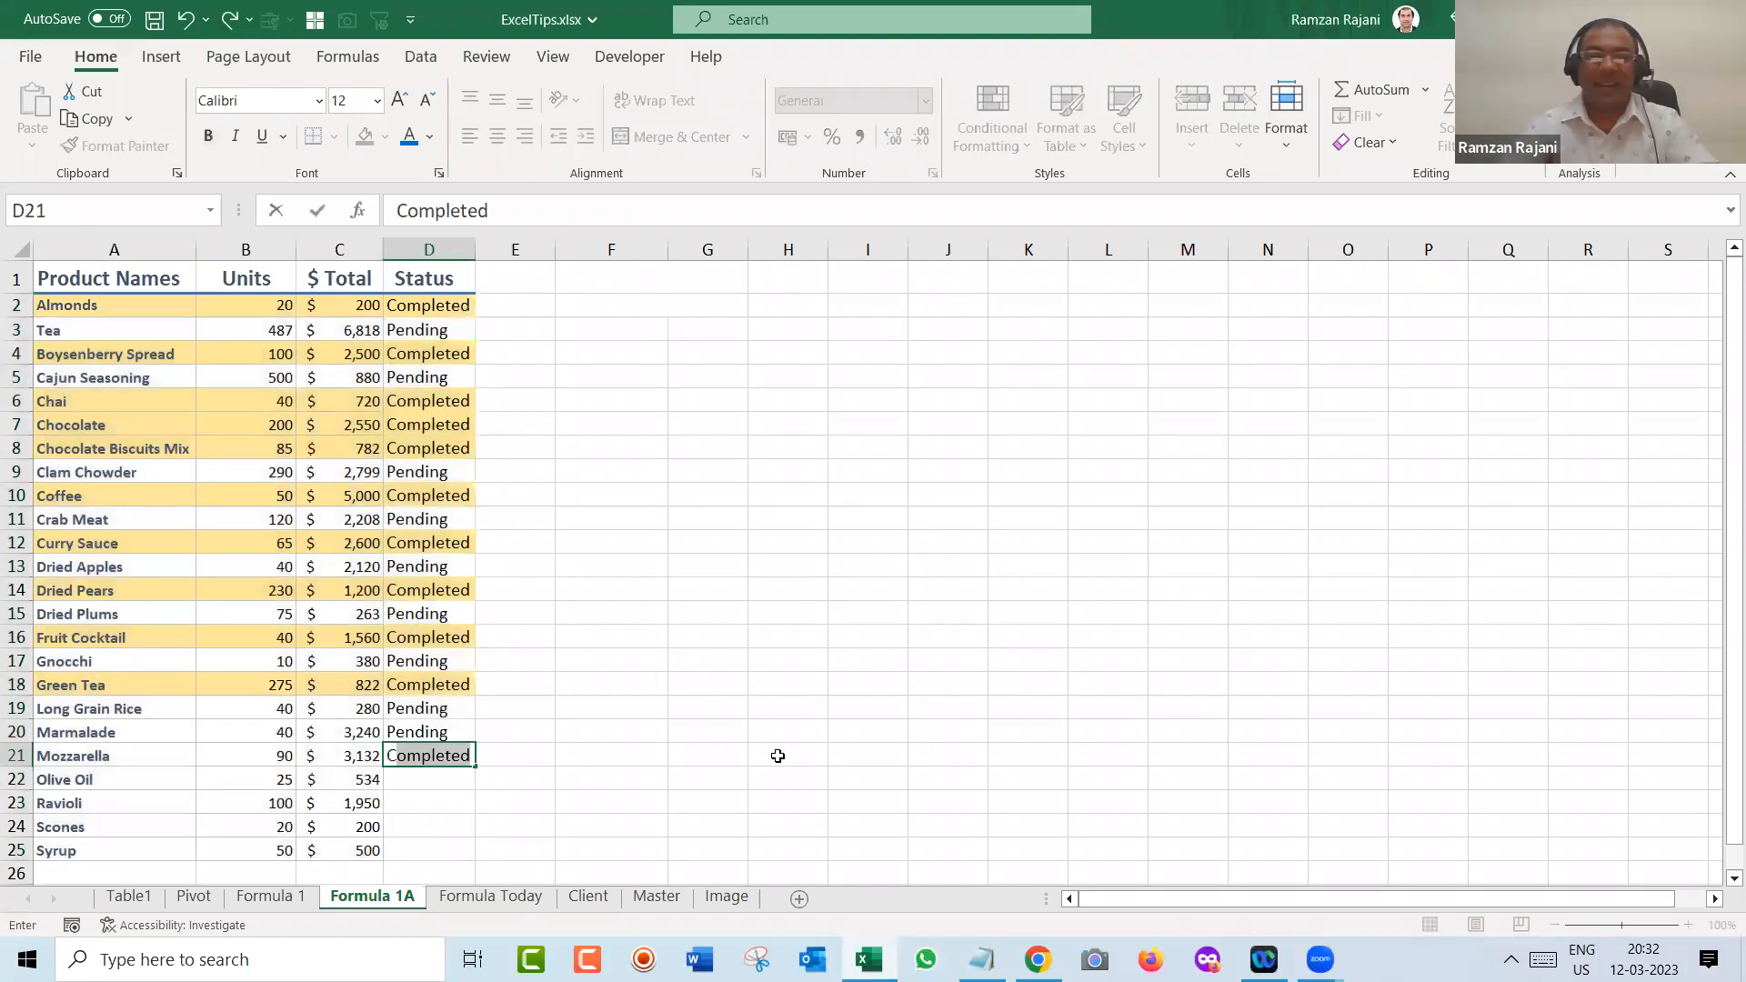
{"action": "key", "text": "Return"}
{"action": "type", "text": "completed"}
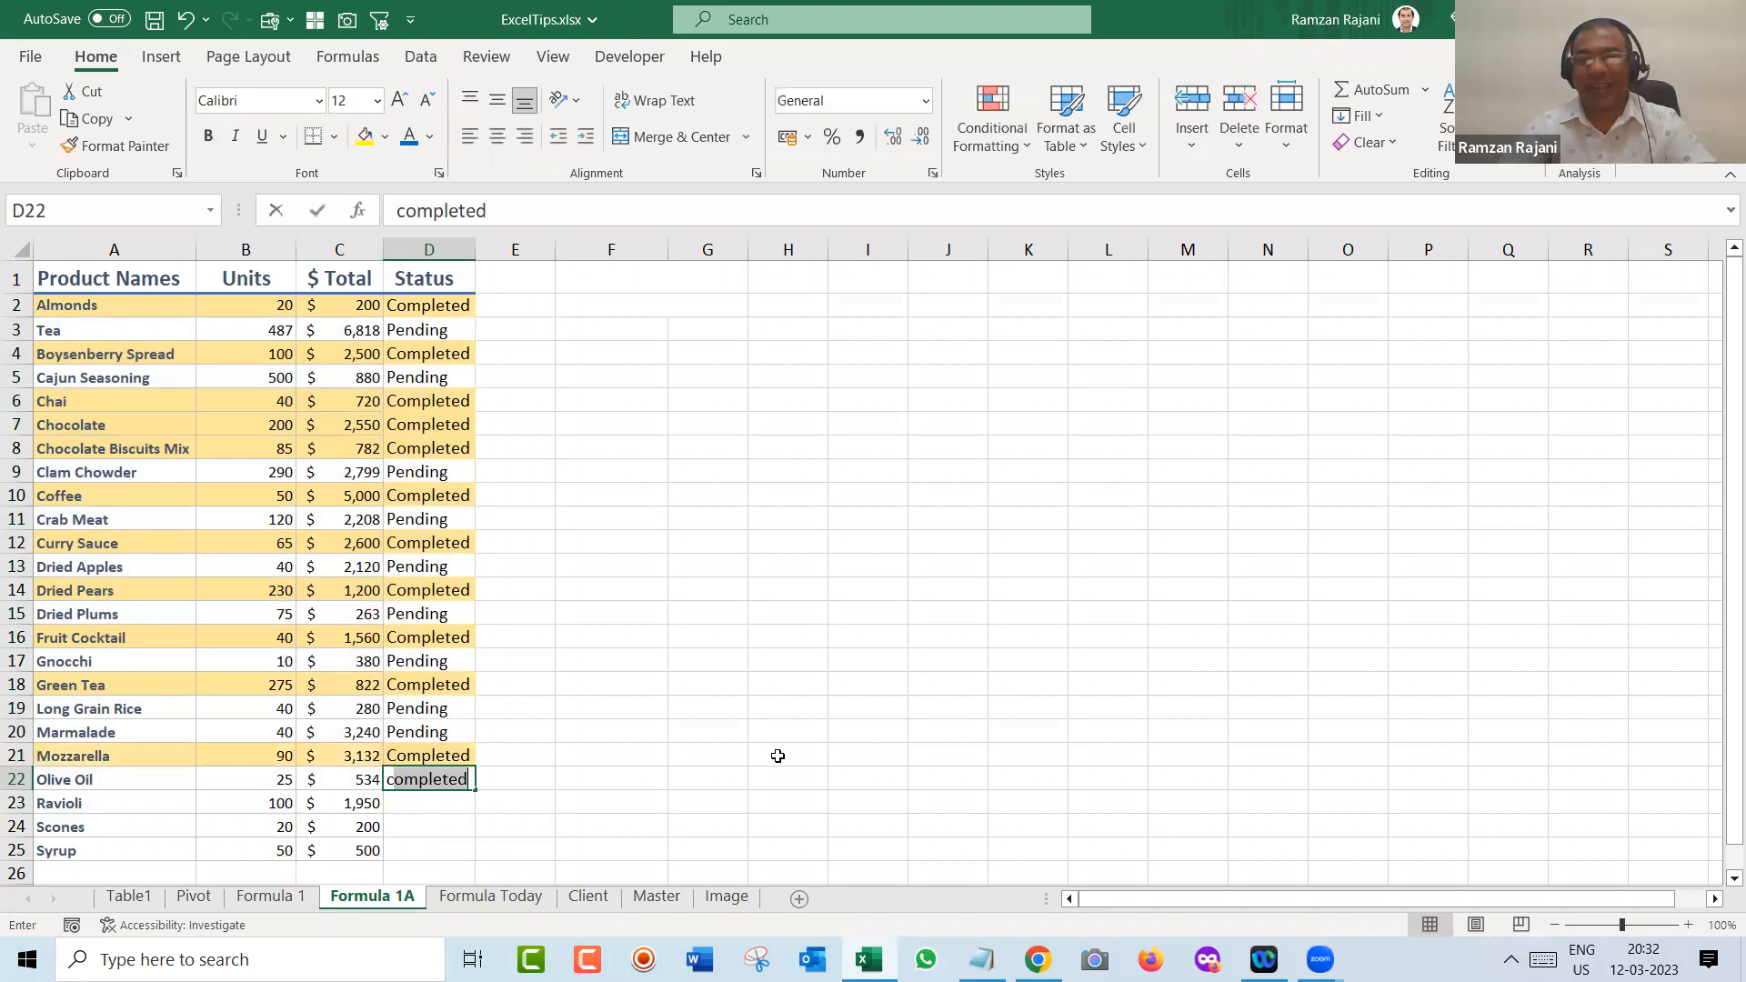
{"action": "key", "text": "Return"}
{"action": "type", "text": "p"}
{"action": "key", "text": "Return"}
{"action": "type", "text": "p"}
{"action": "key", "text": "Return"}
{"action": "type", "text": "c"}
{"action": "key", "text": "Return"}
- Test the rule by setting the Crab Meat status in D11 to Completed, and undo that change
{"action": "key", "text": "Up"}
{"action": "key", "text": "Up"}
{"action": "key", "text": "Up"}
{"action": "key", "text": "Up"}
{"action": "key", "text": "Up"}
{"action": "key", "text": "Up"}
{"action": "key", "text": "Up"}
{"action": "key", "text": "Up"}
{"action": "key", "text": "Up"}
{"action": "key", "text": "Up"}
{"action": "key", "text": "Up"}
{"action": "key", "text": "Up"}
{"action": "key", "text": "Up"}
{"action": "key", "text": "Up"}
{"action": "key", "text": "Up"}
{"action": "type", "text": "c"}
{"action": "key", "text": "Return"}
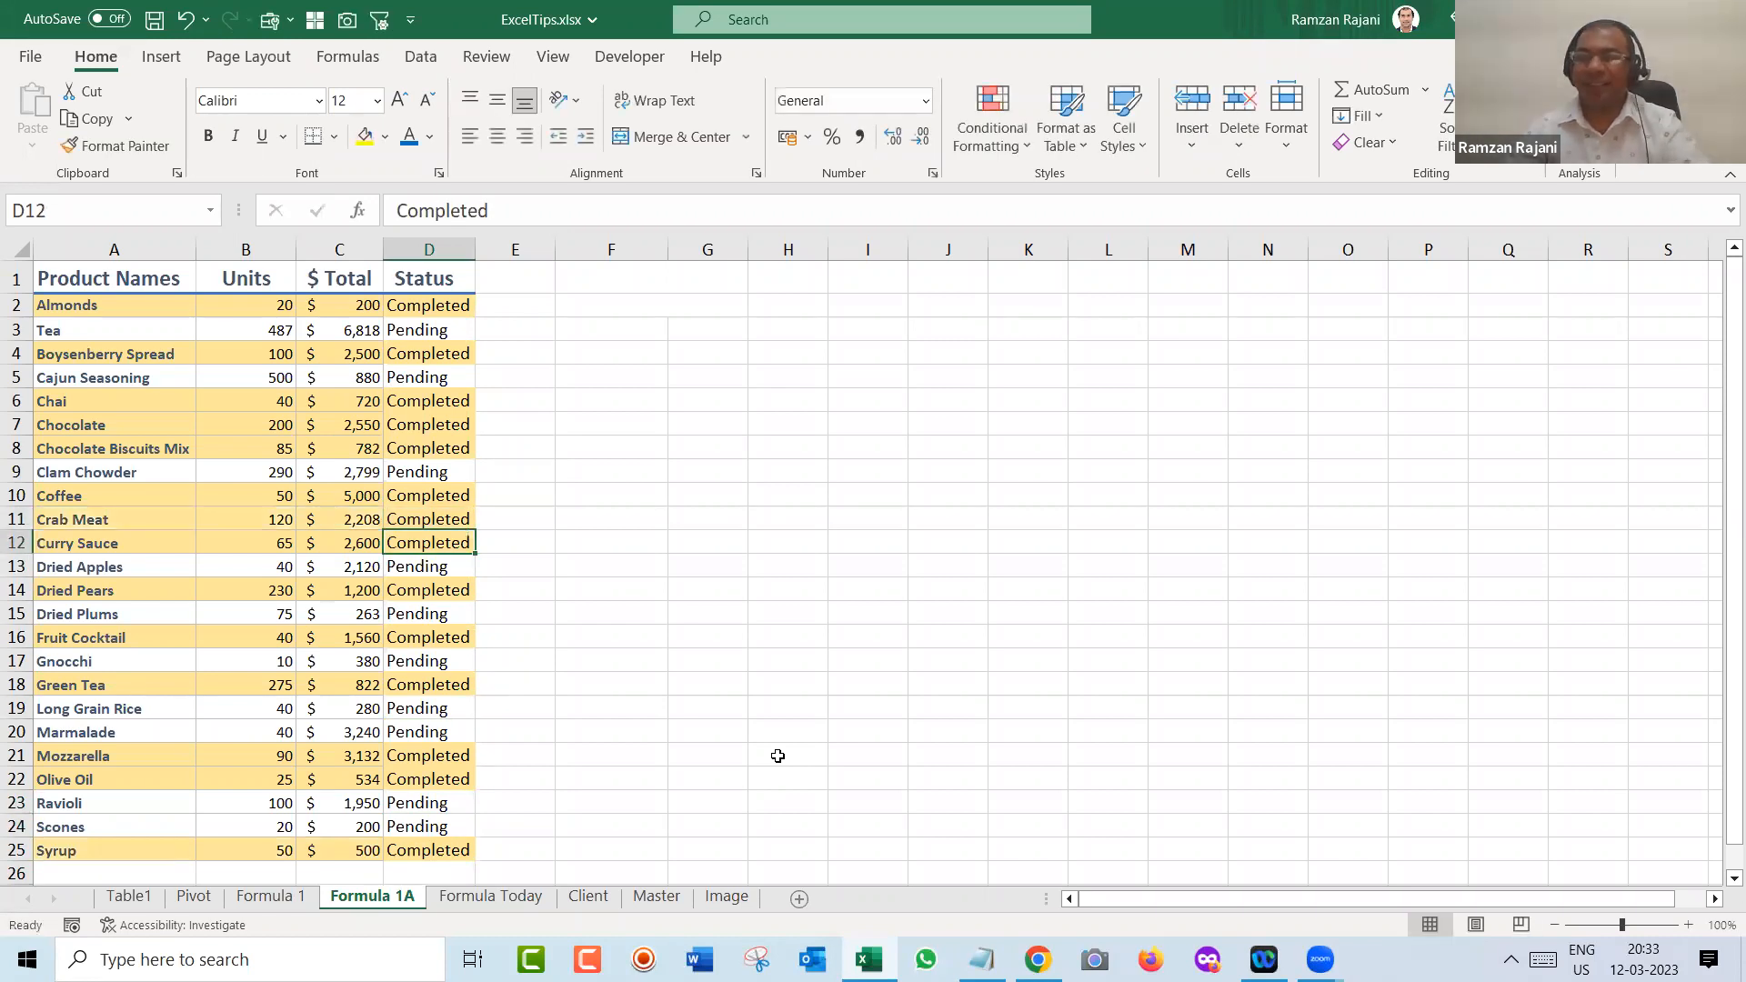
{"action": "key", "text": "ctrl+z"}
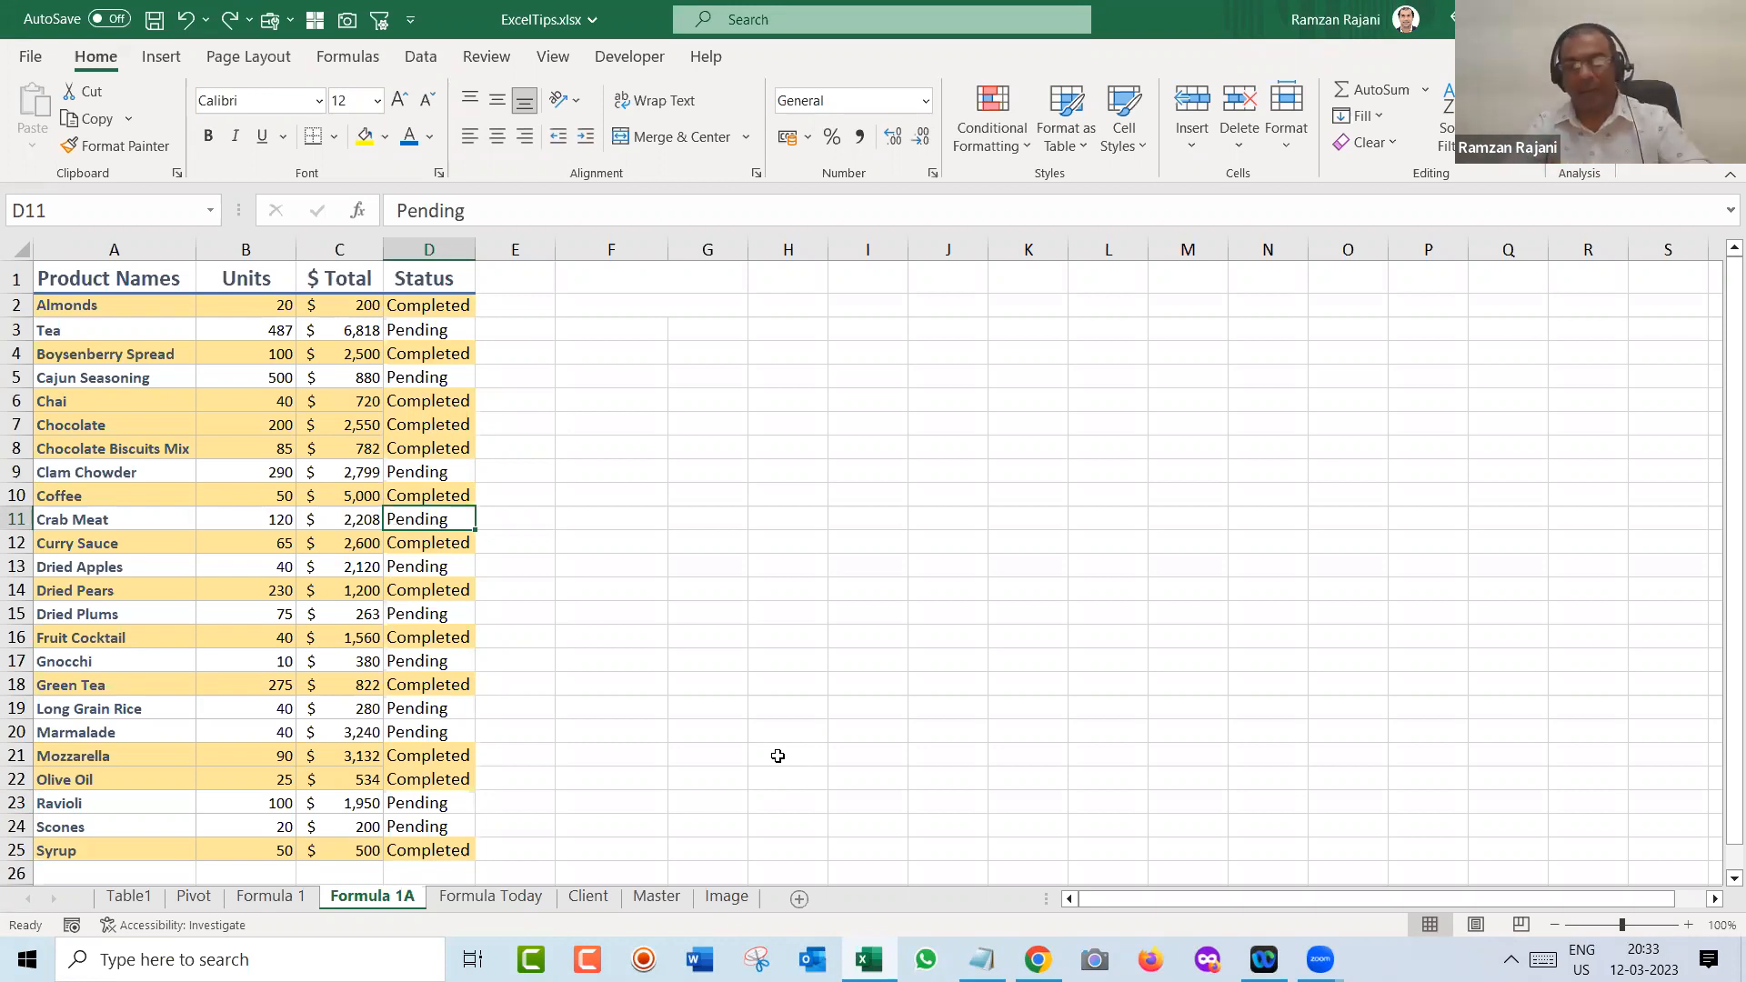
- Start a formula-based conditional formatting rule for the dated product rows A2:D25 on the Formula Today sheet
{"action": "key", "text": "ctrl+Page_Down"}
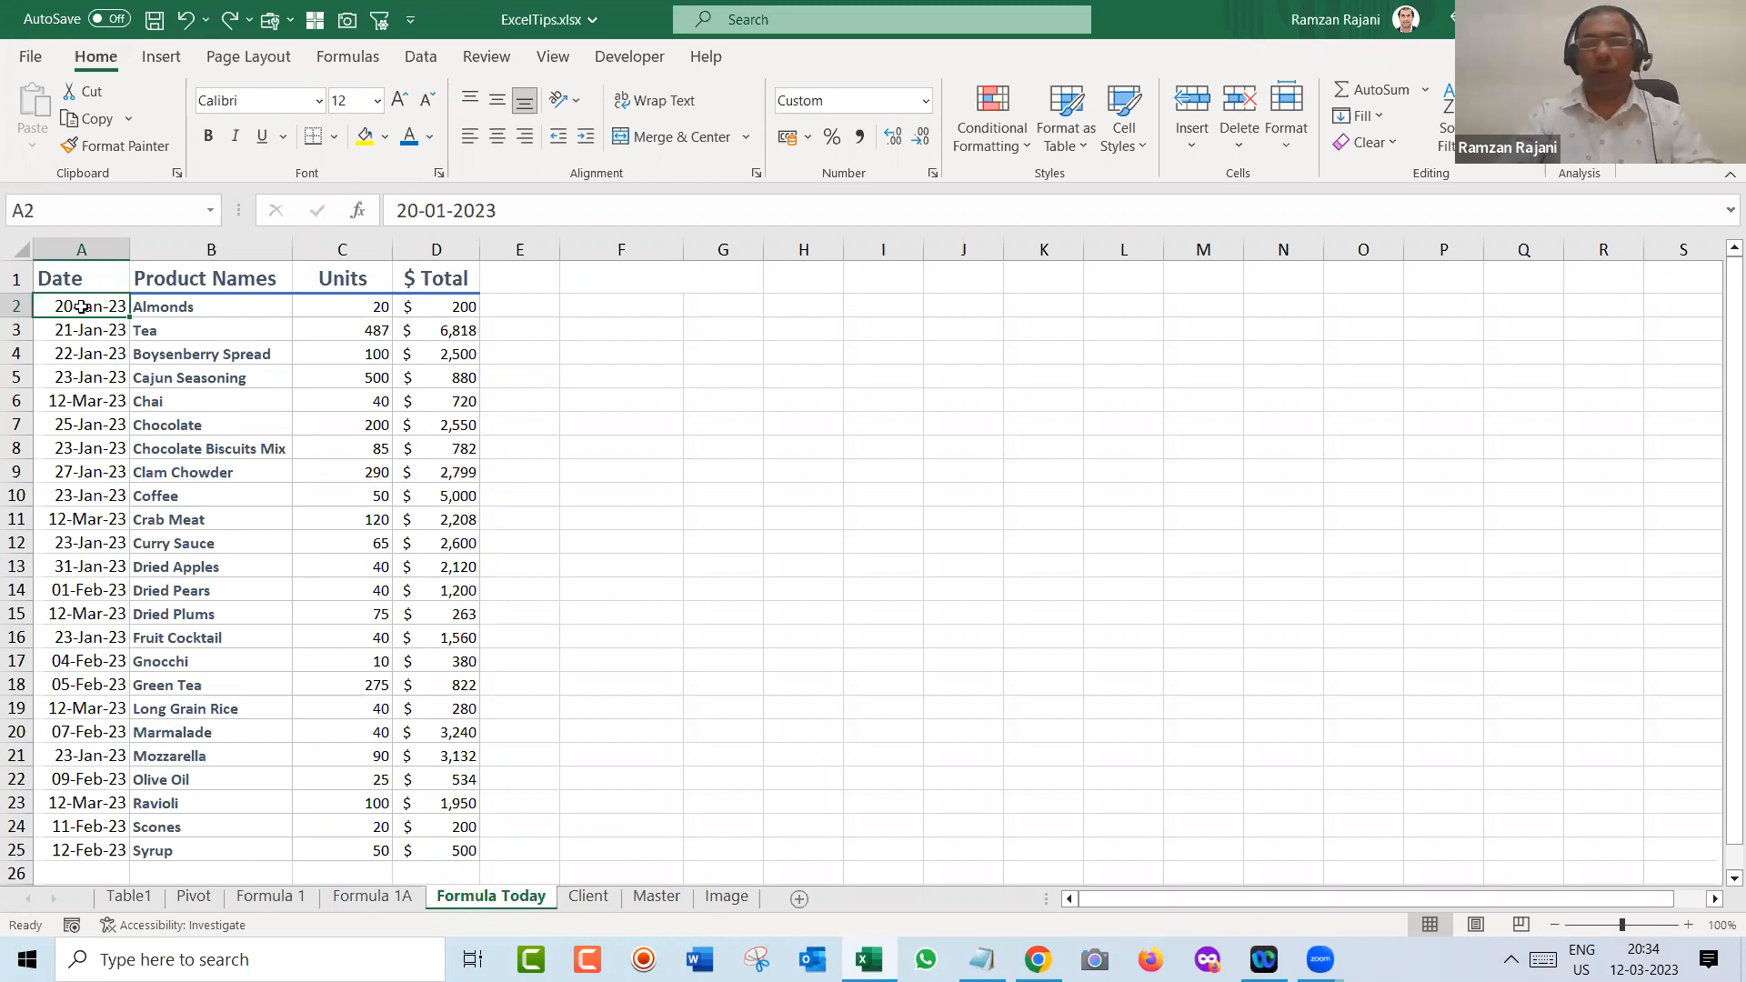
{"action": "key", "text": "ctrl+shift+Right"}
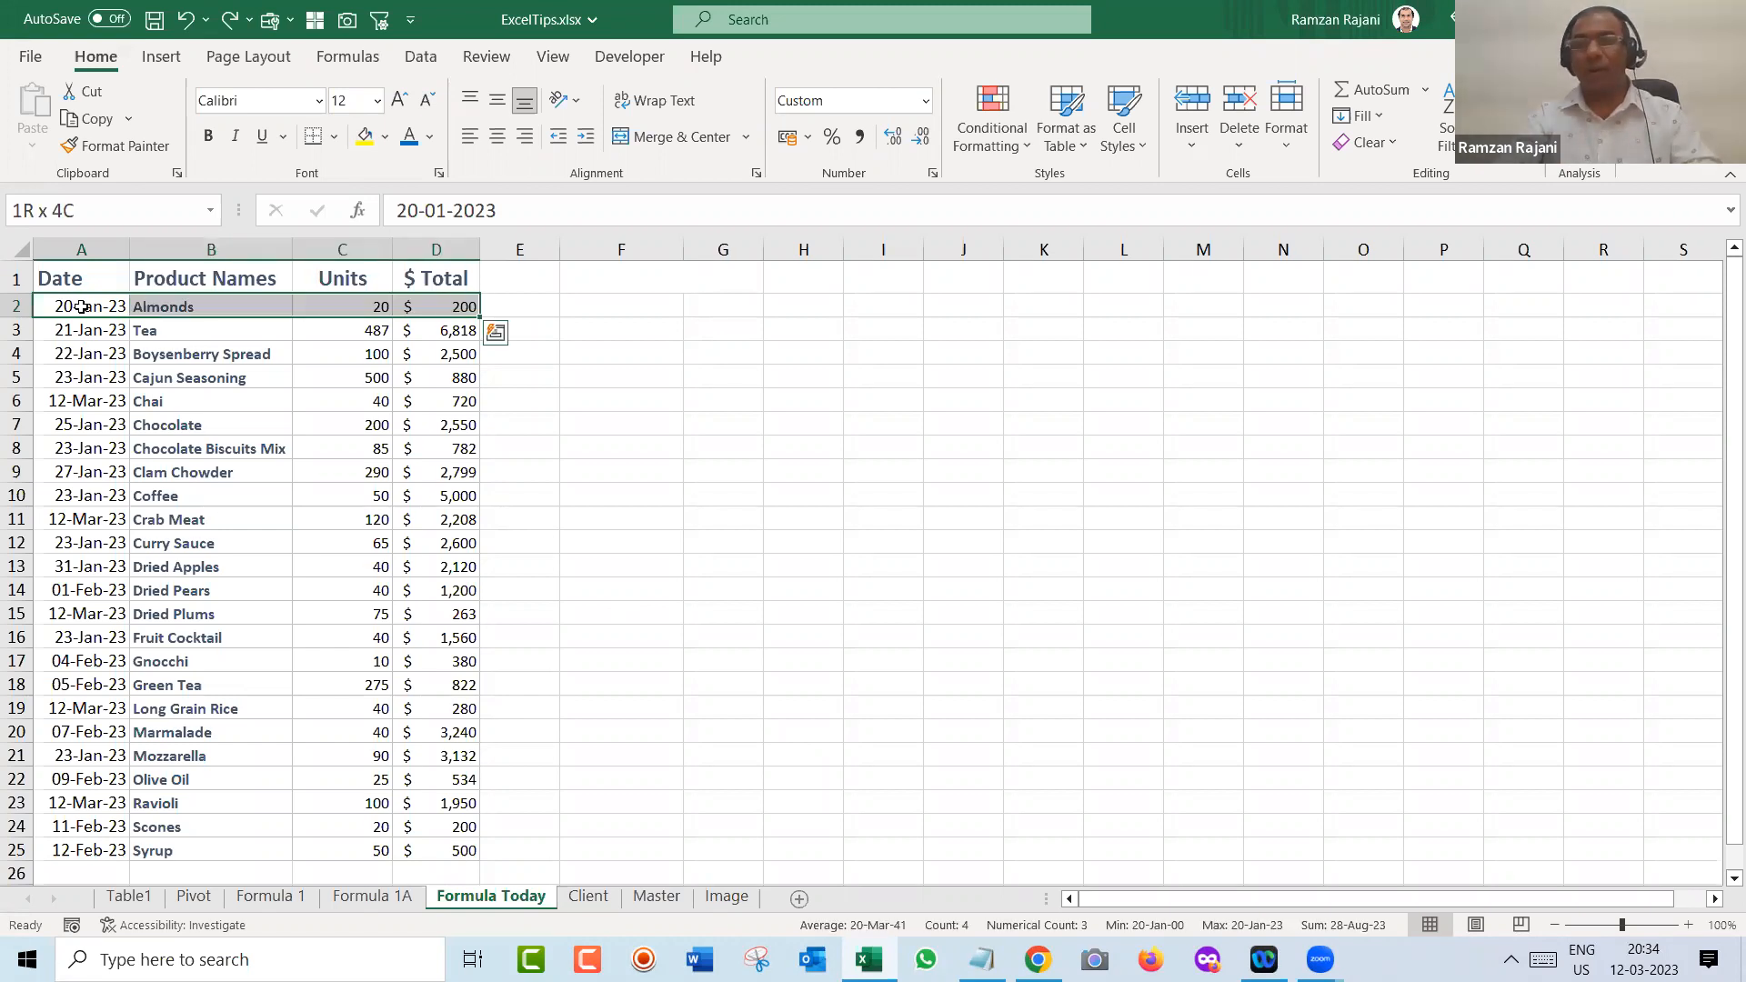
{"action": "key", "text": "ctrl+shift+Down"}
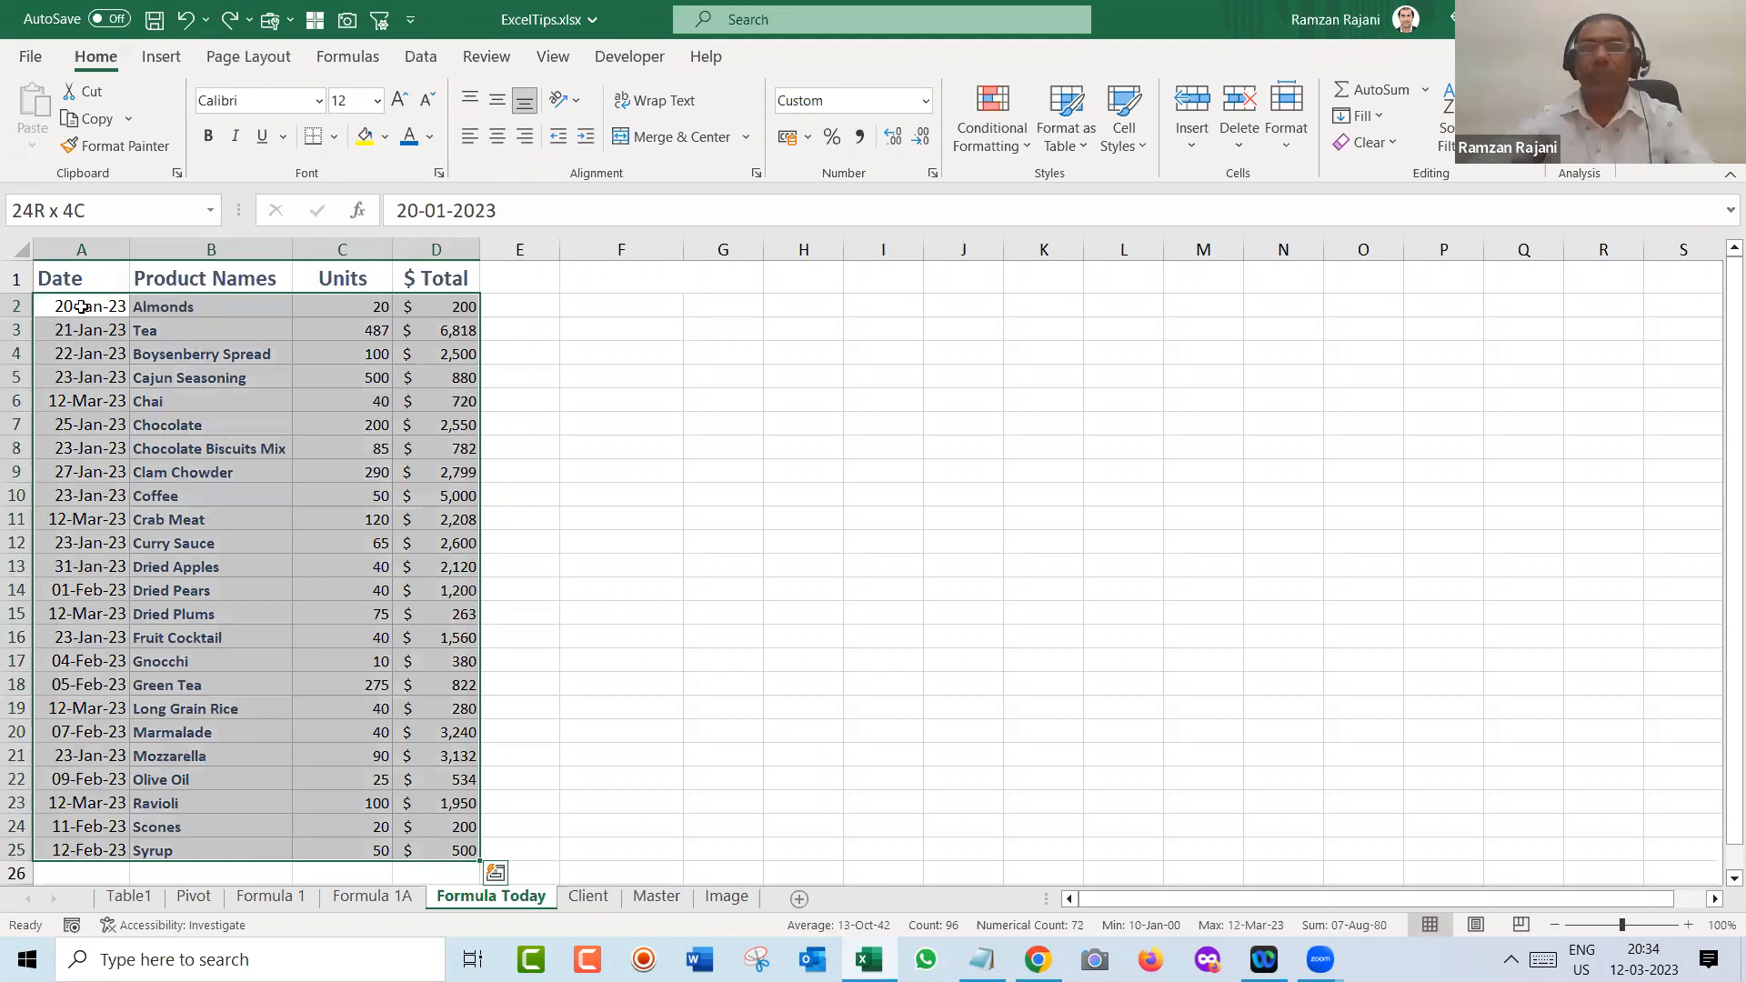
{"action": "left_click", "coordinate": [1009, 119]}
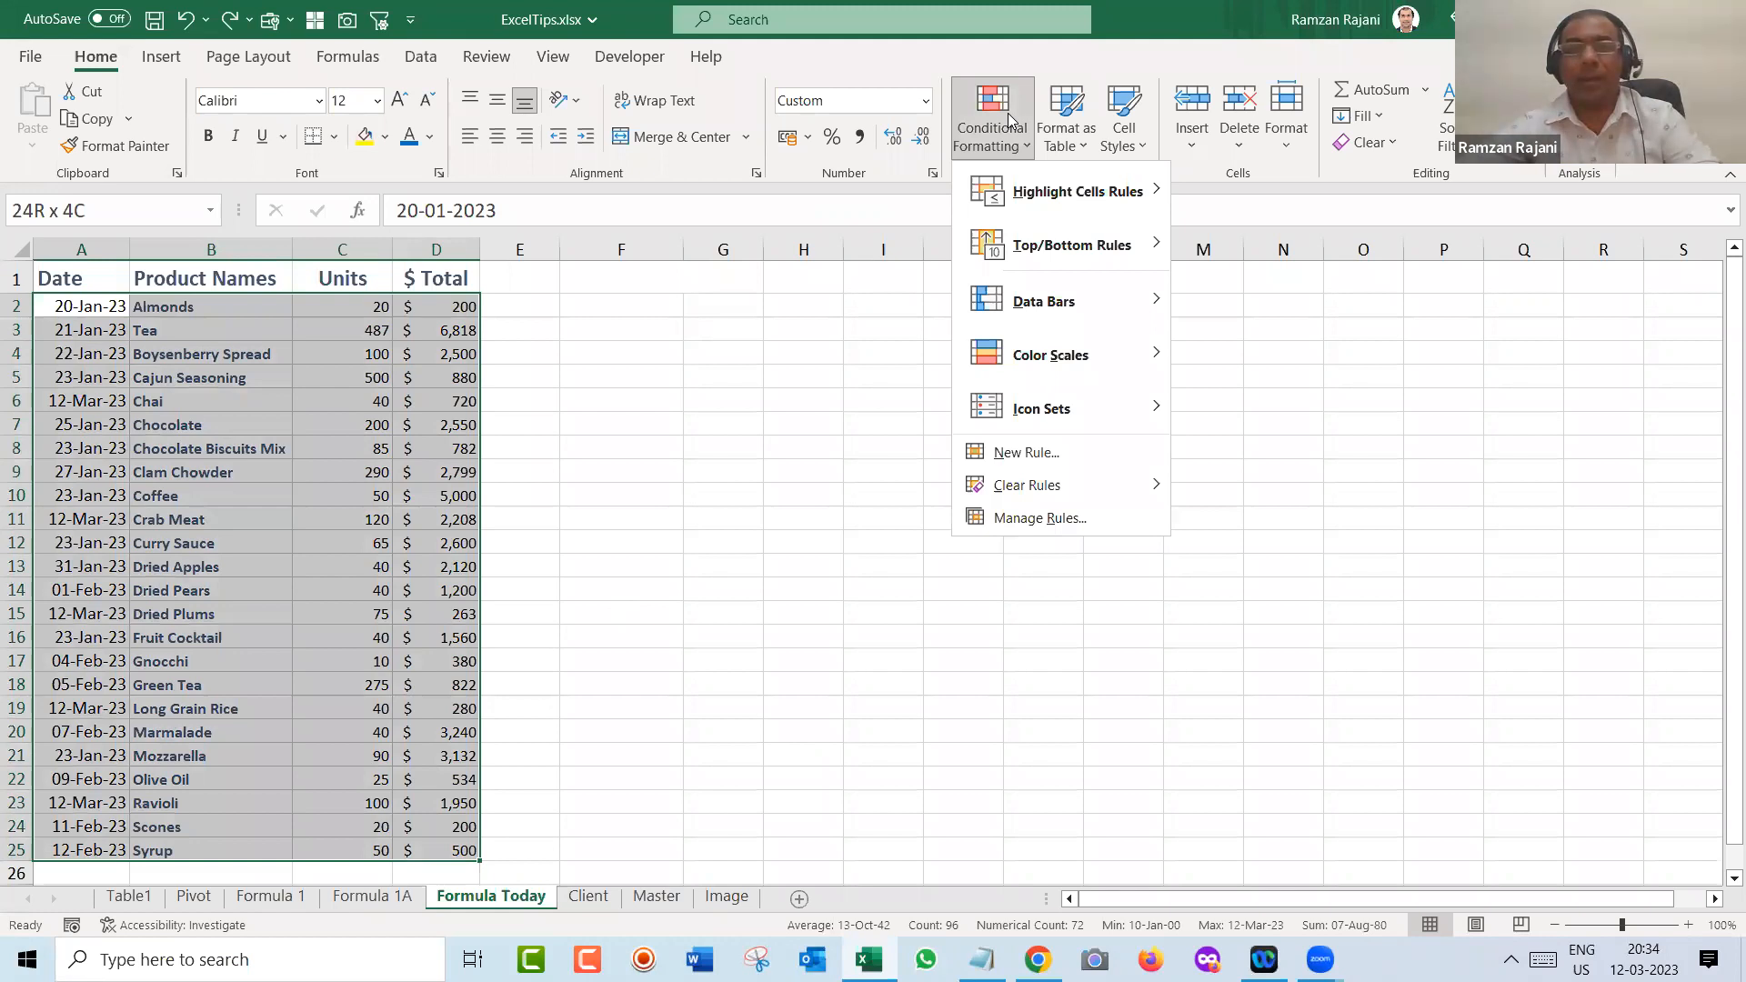
{"action": "left_click", "coordinate": [1080, 454]}
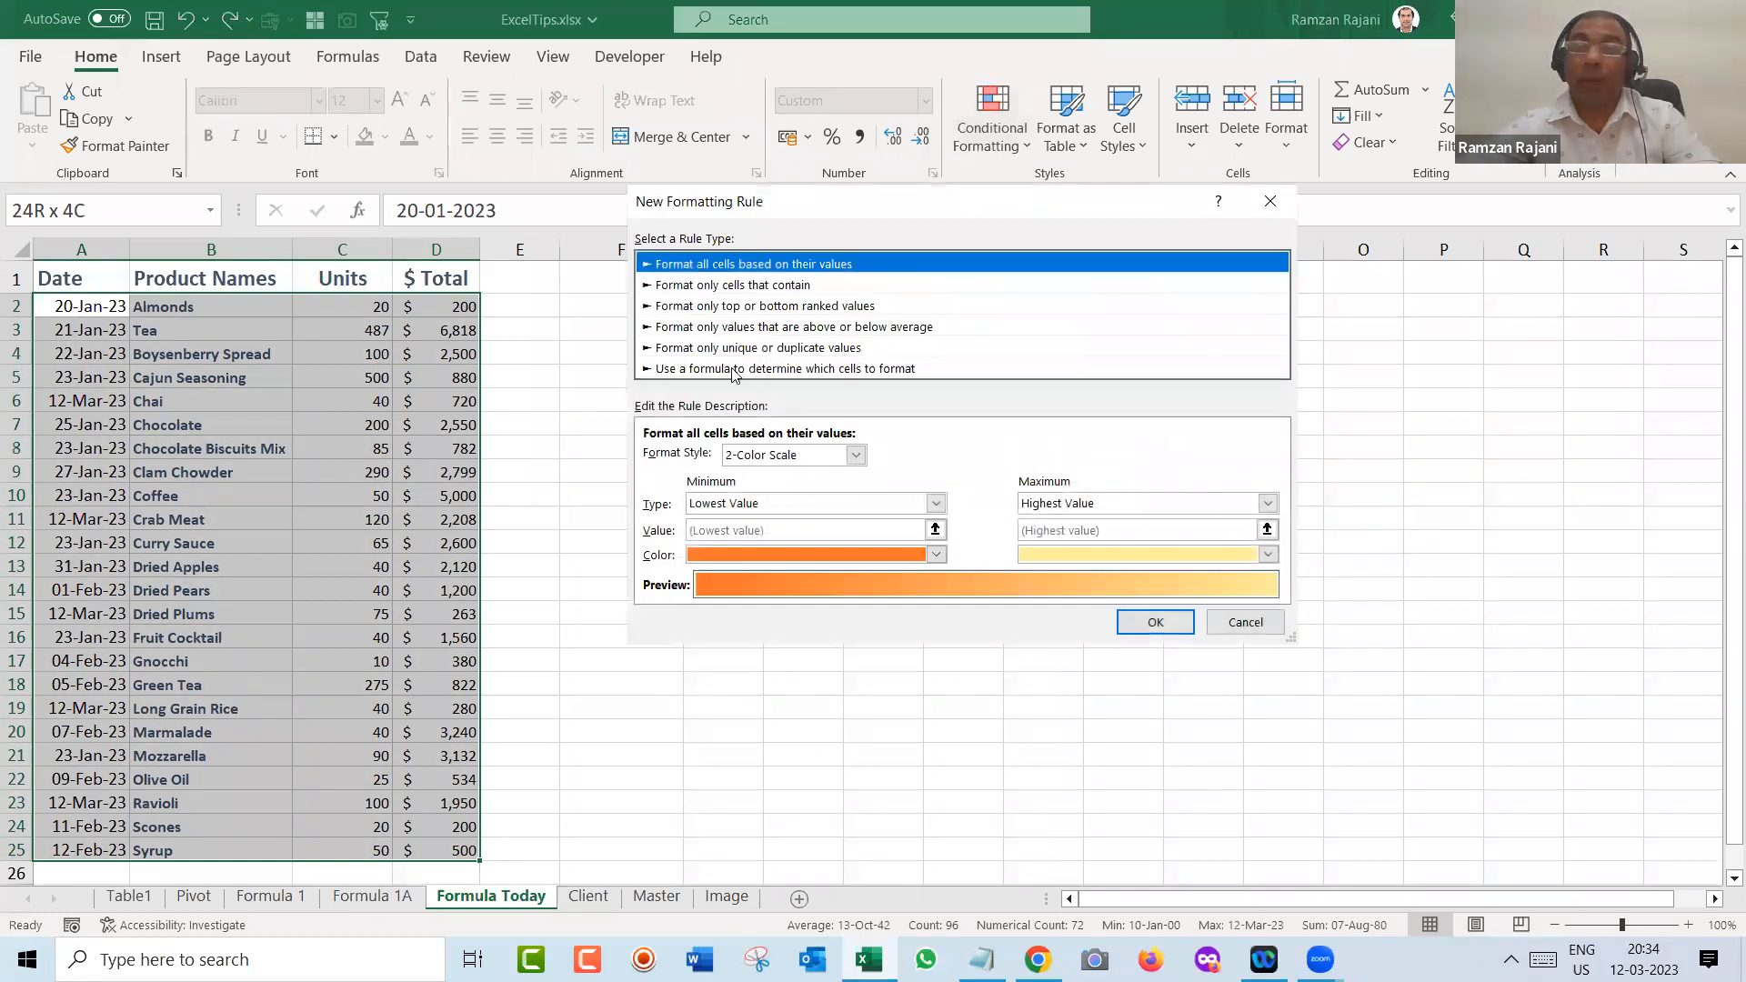
{"action": "left_click", "coordinate": [728, 368]}
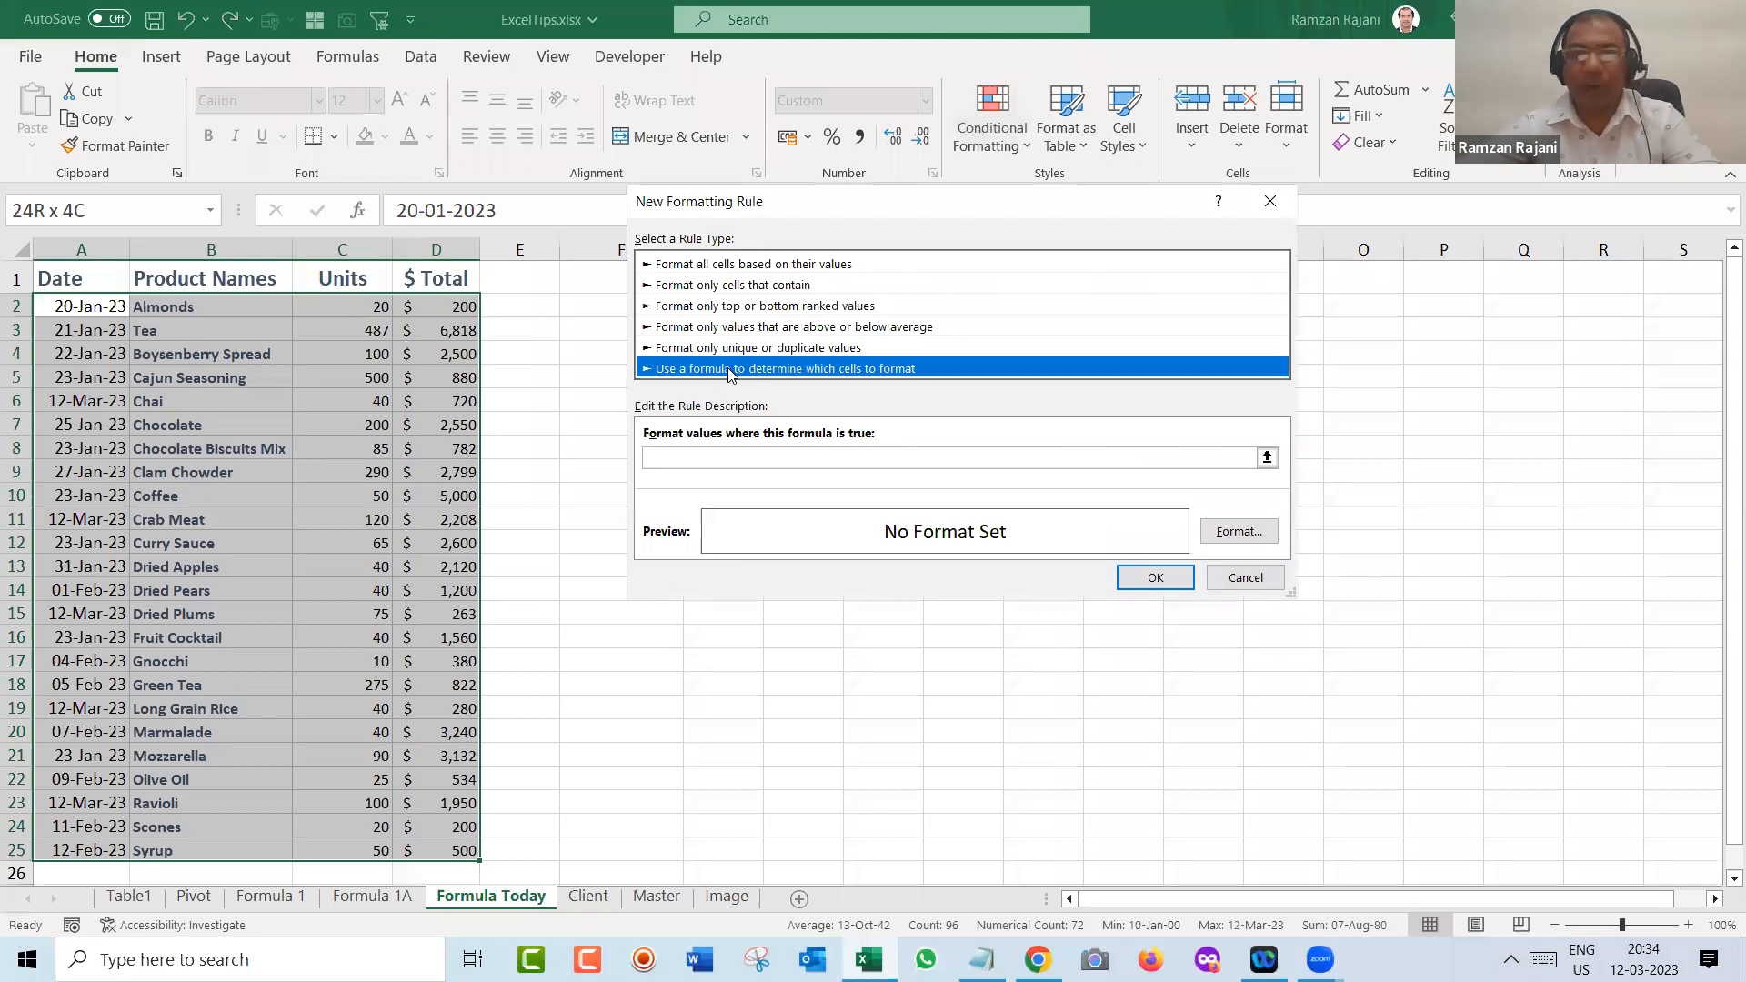
- Enter =$A2=Today() as the formula of the new formatting rule
{"action": "left_click", "coordinate": [725, 455]}
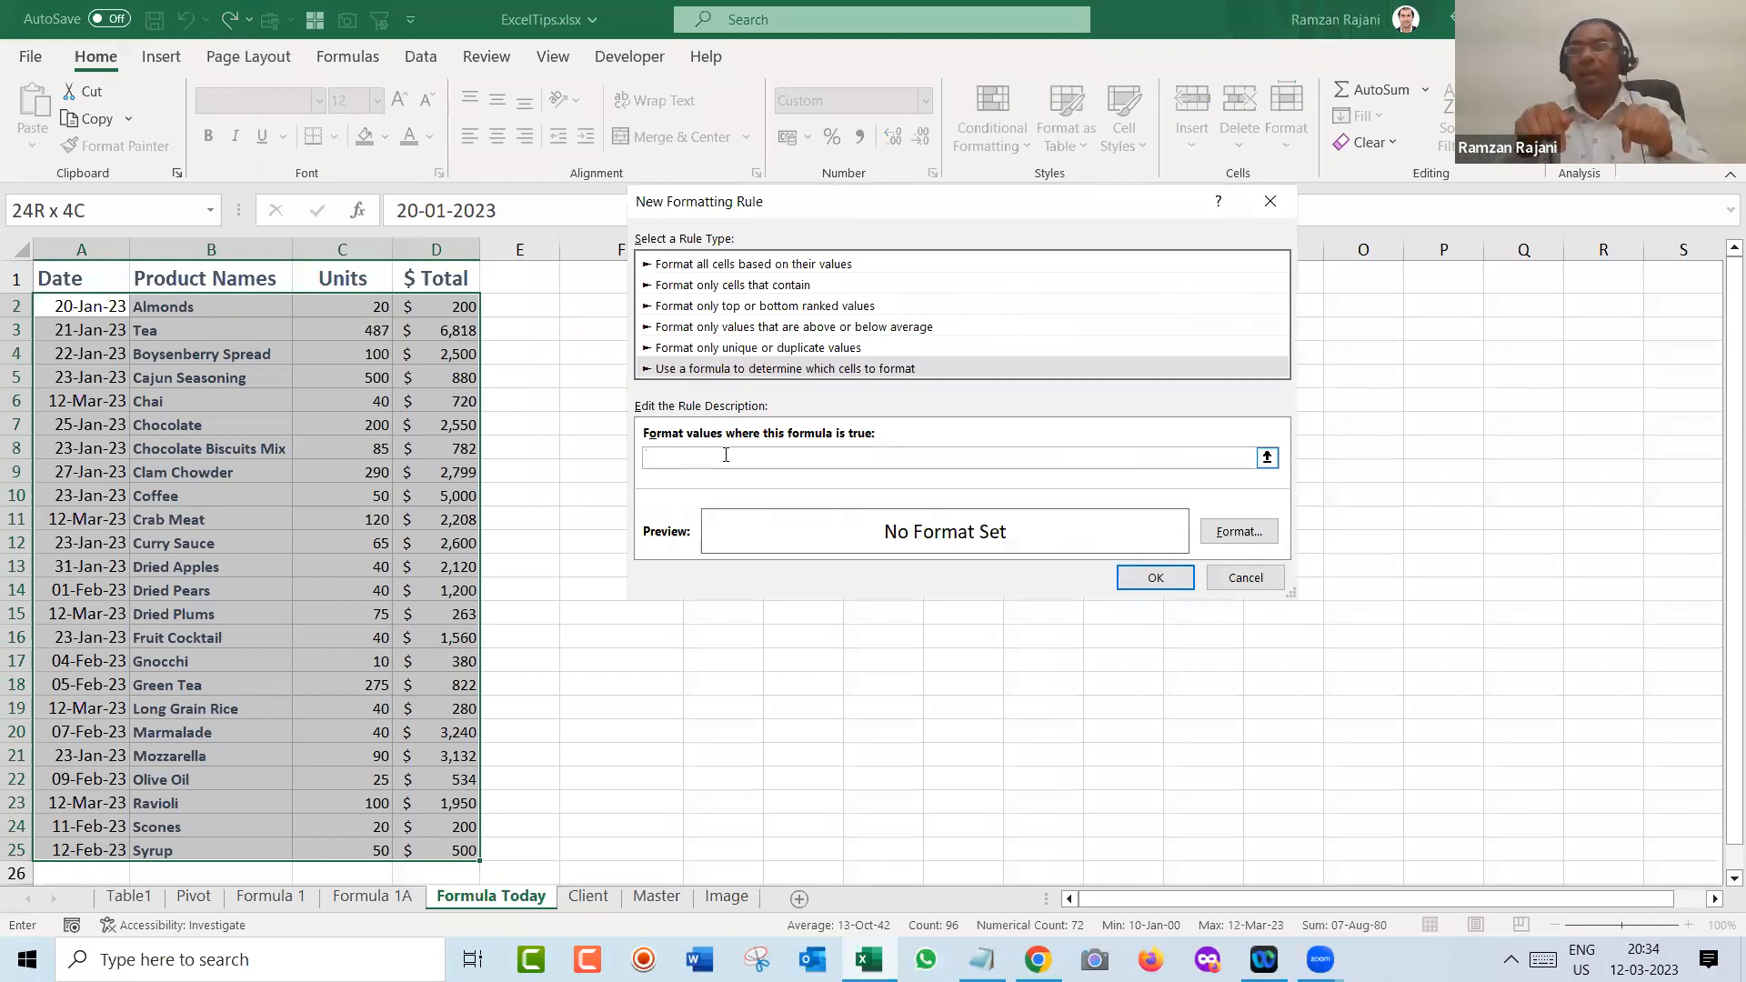
{"action": "type", "text": "="}
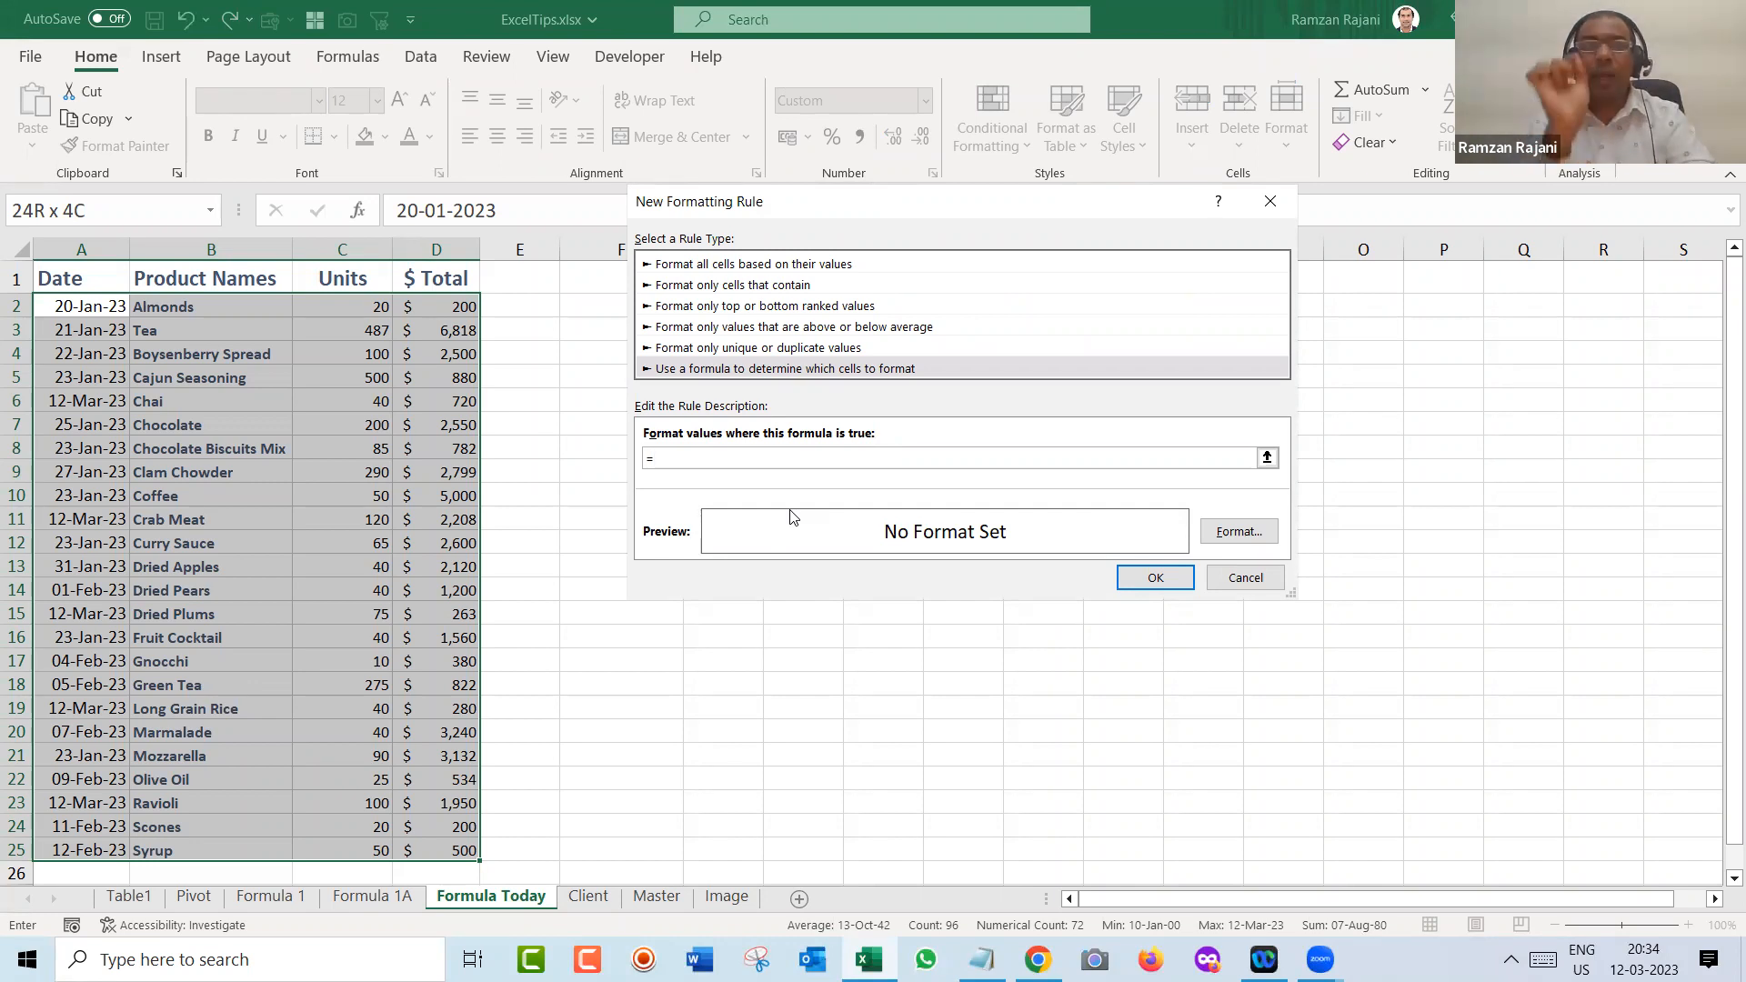
{"action": "type", "text": "$a2"}
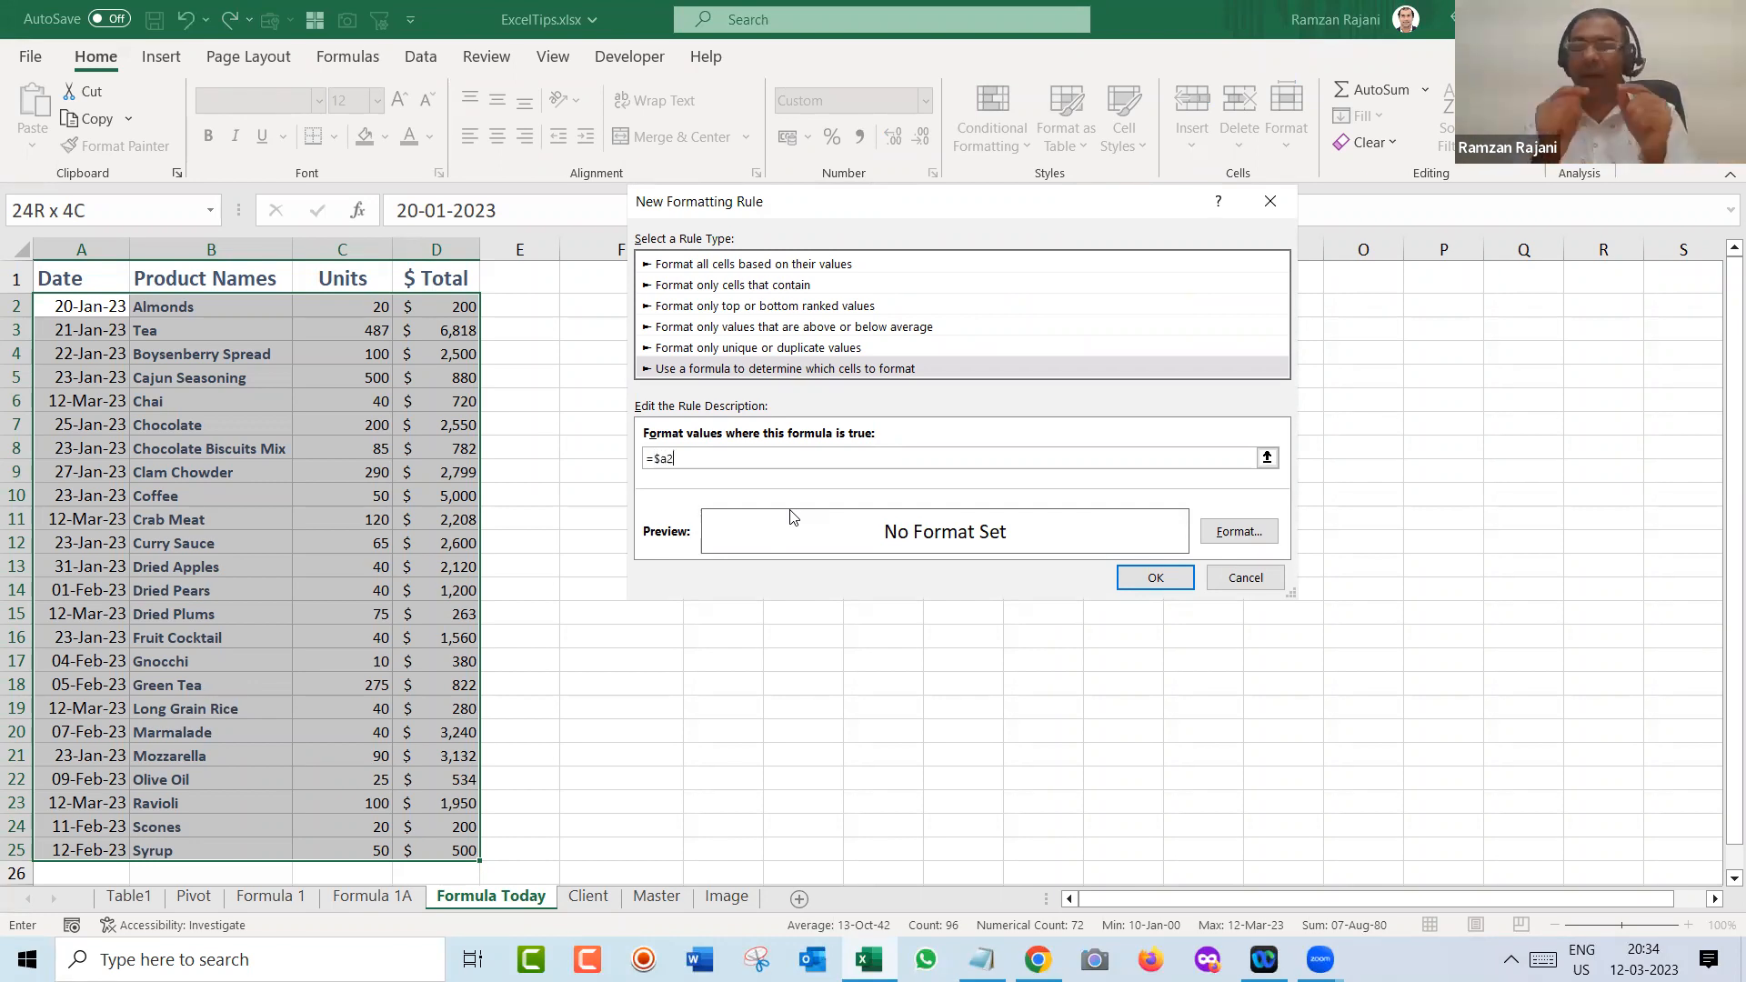
{"action": "key", "text": "BackSpace"}
{"action": "type", "text": "A"}
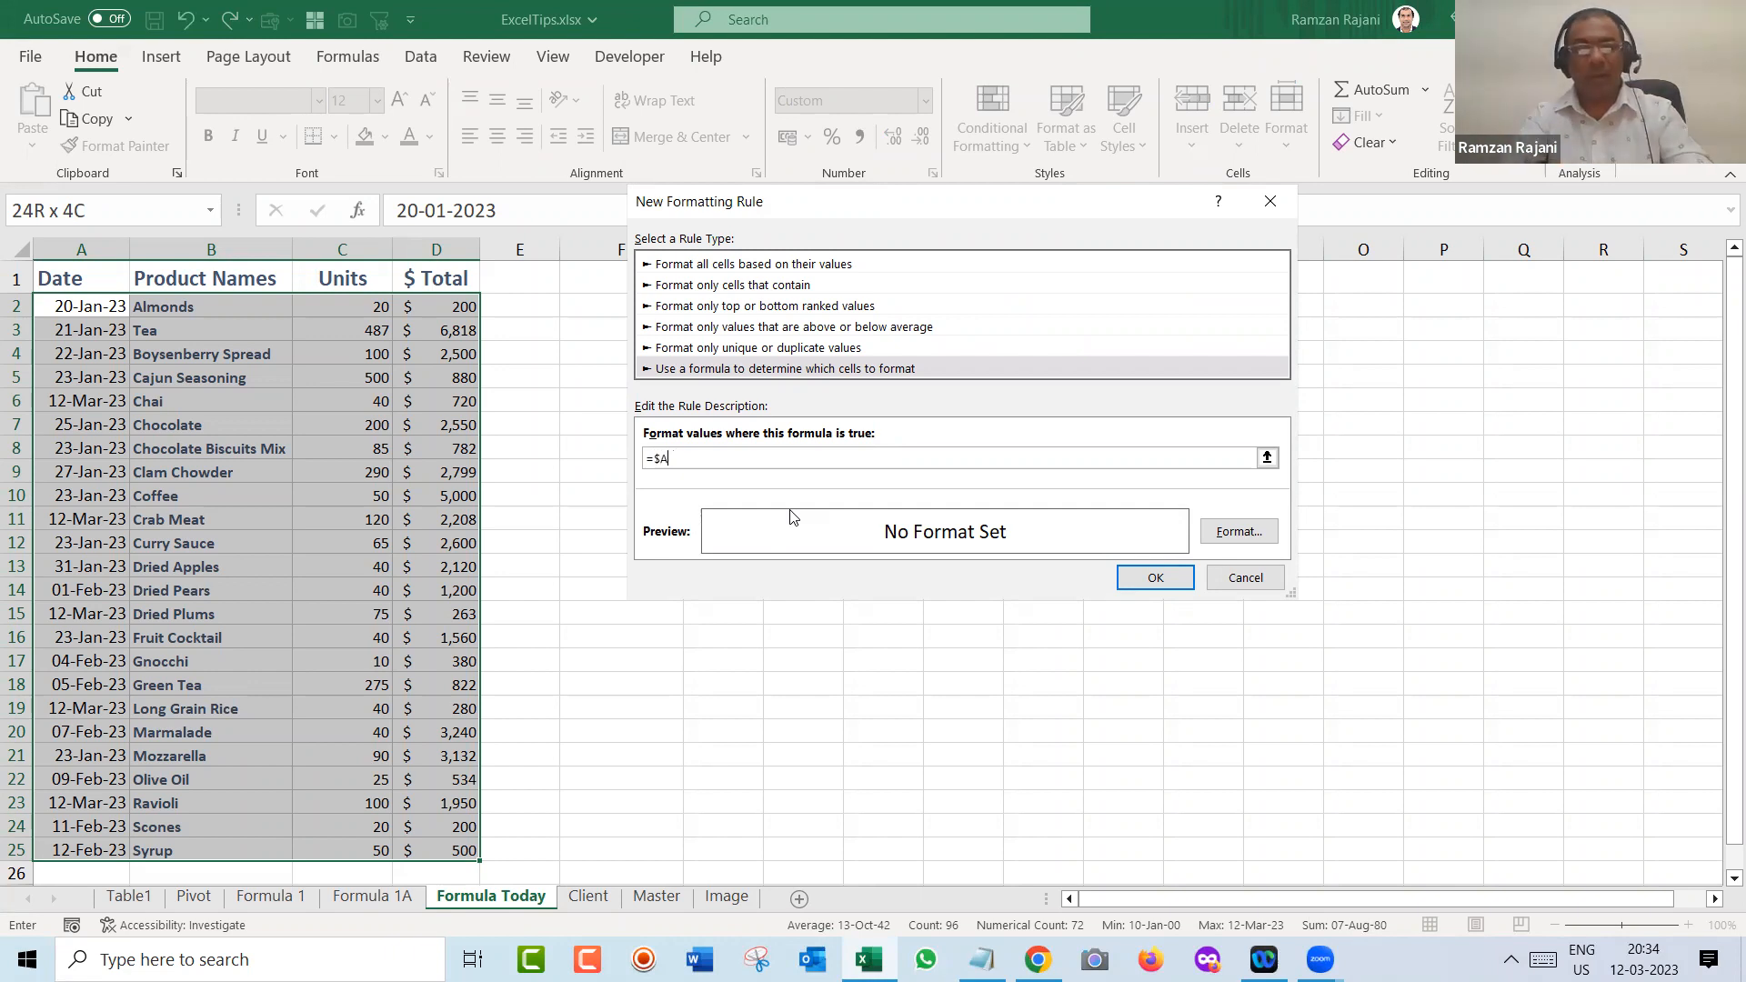
{"action": "type", "text": "2=Today()"}
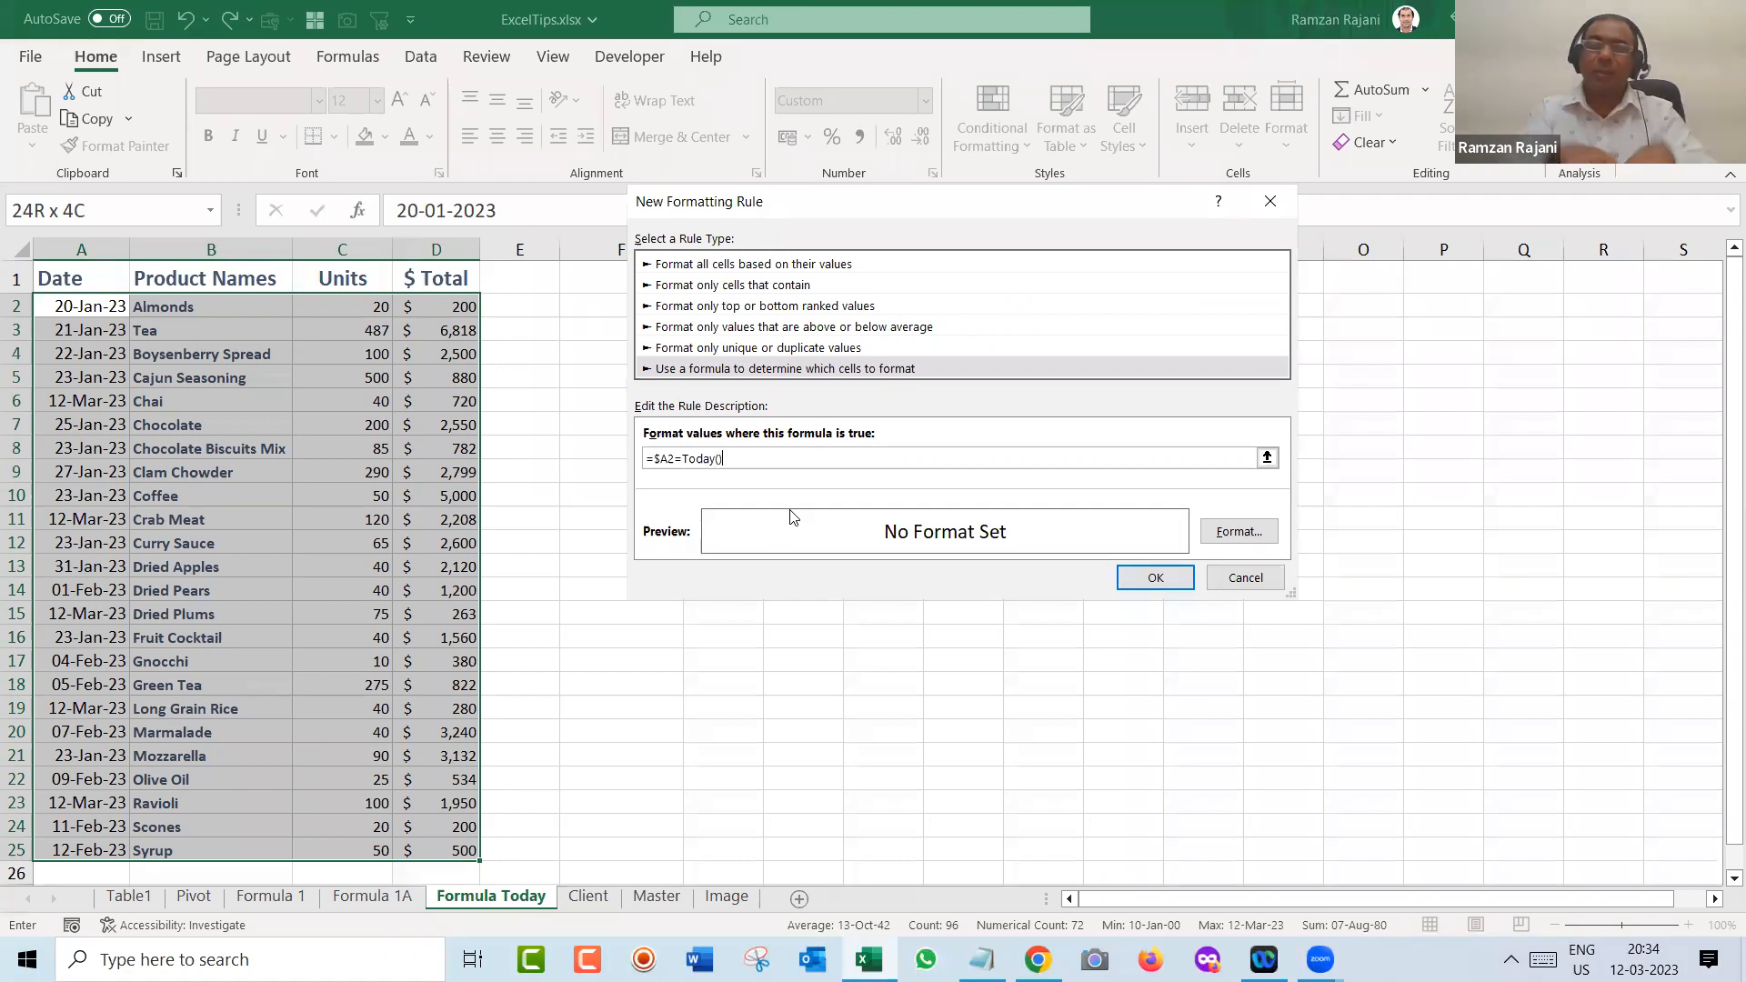
- Give the =$A2=Today() rule a red fill and apply it to the dated product rows
{"action": "left_click", "coordinate": [1257, 537]}
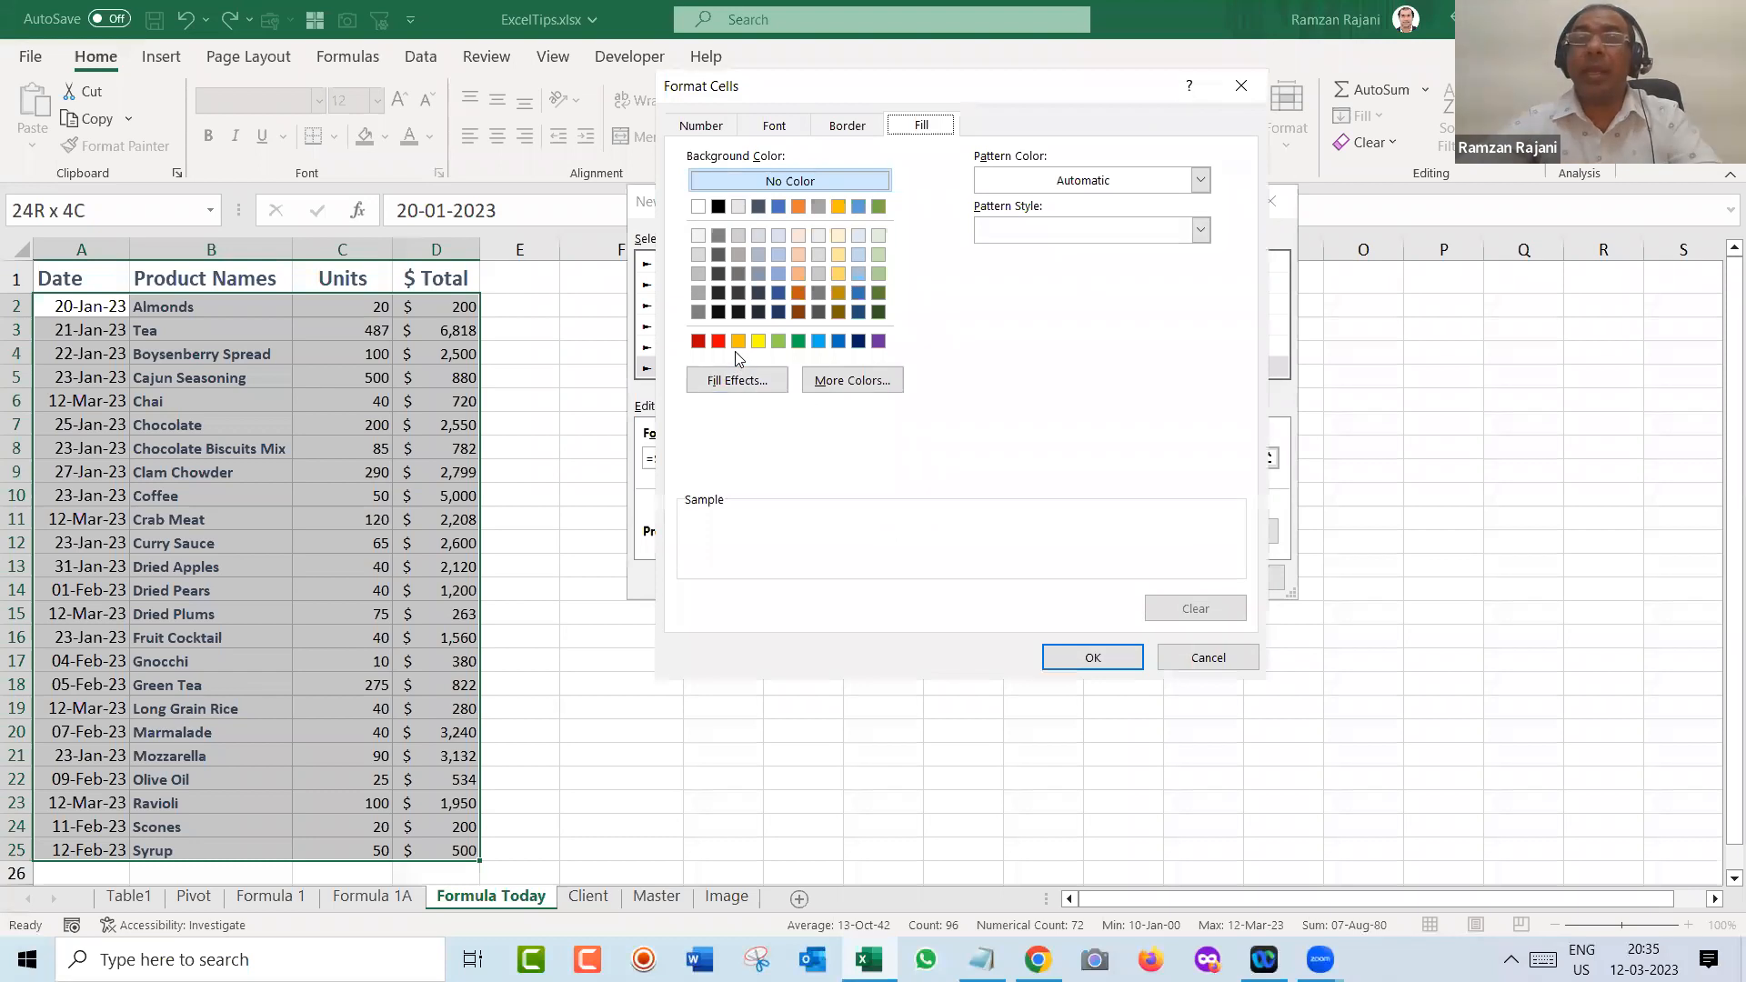
{"action": "left_click", "coordinate": [720, 345]}
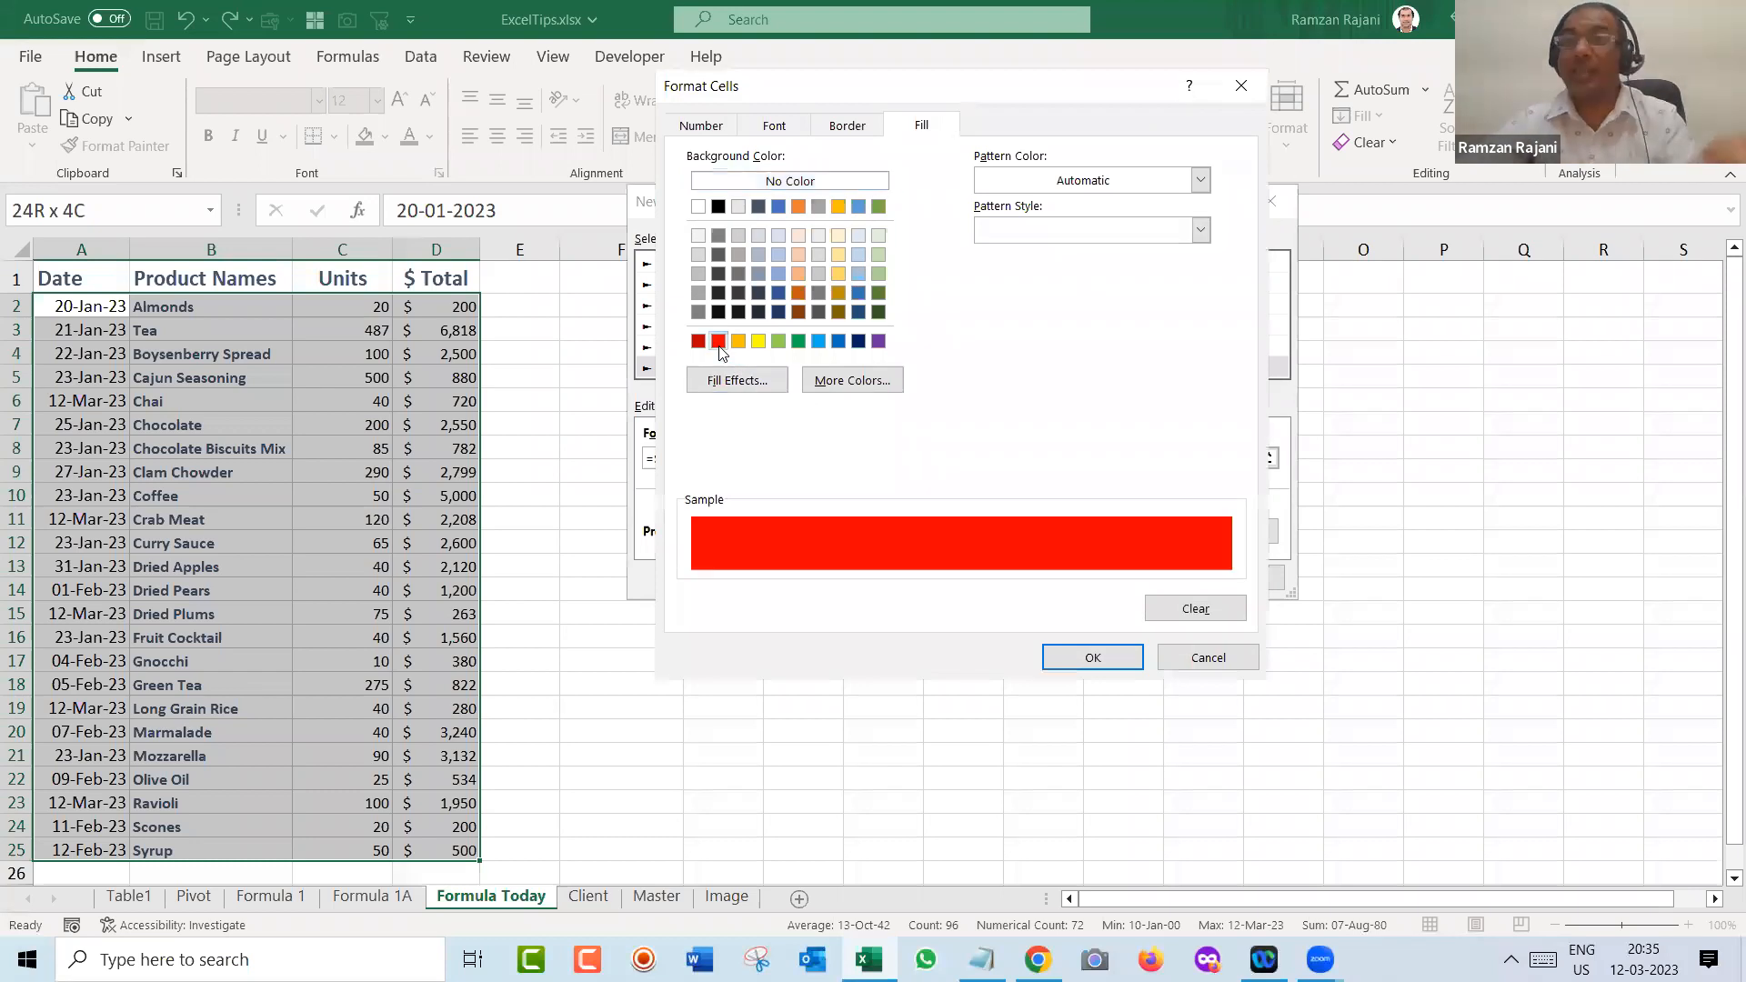
{"action": "left_click", "coordinate": [1112, 662]}
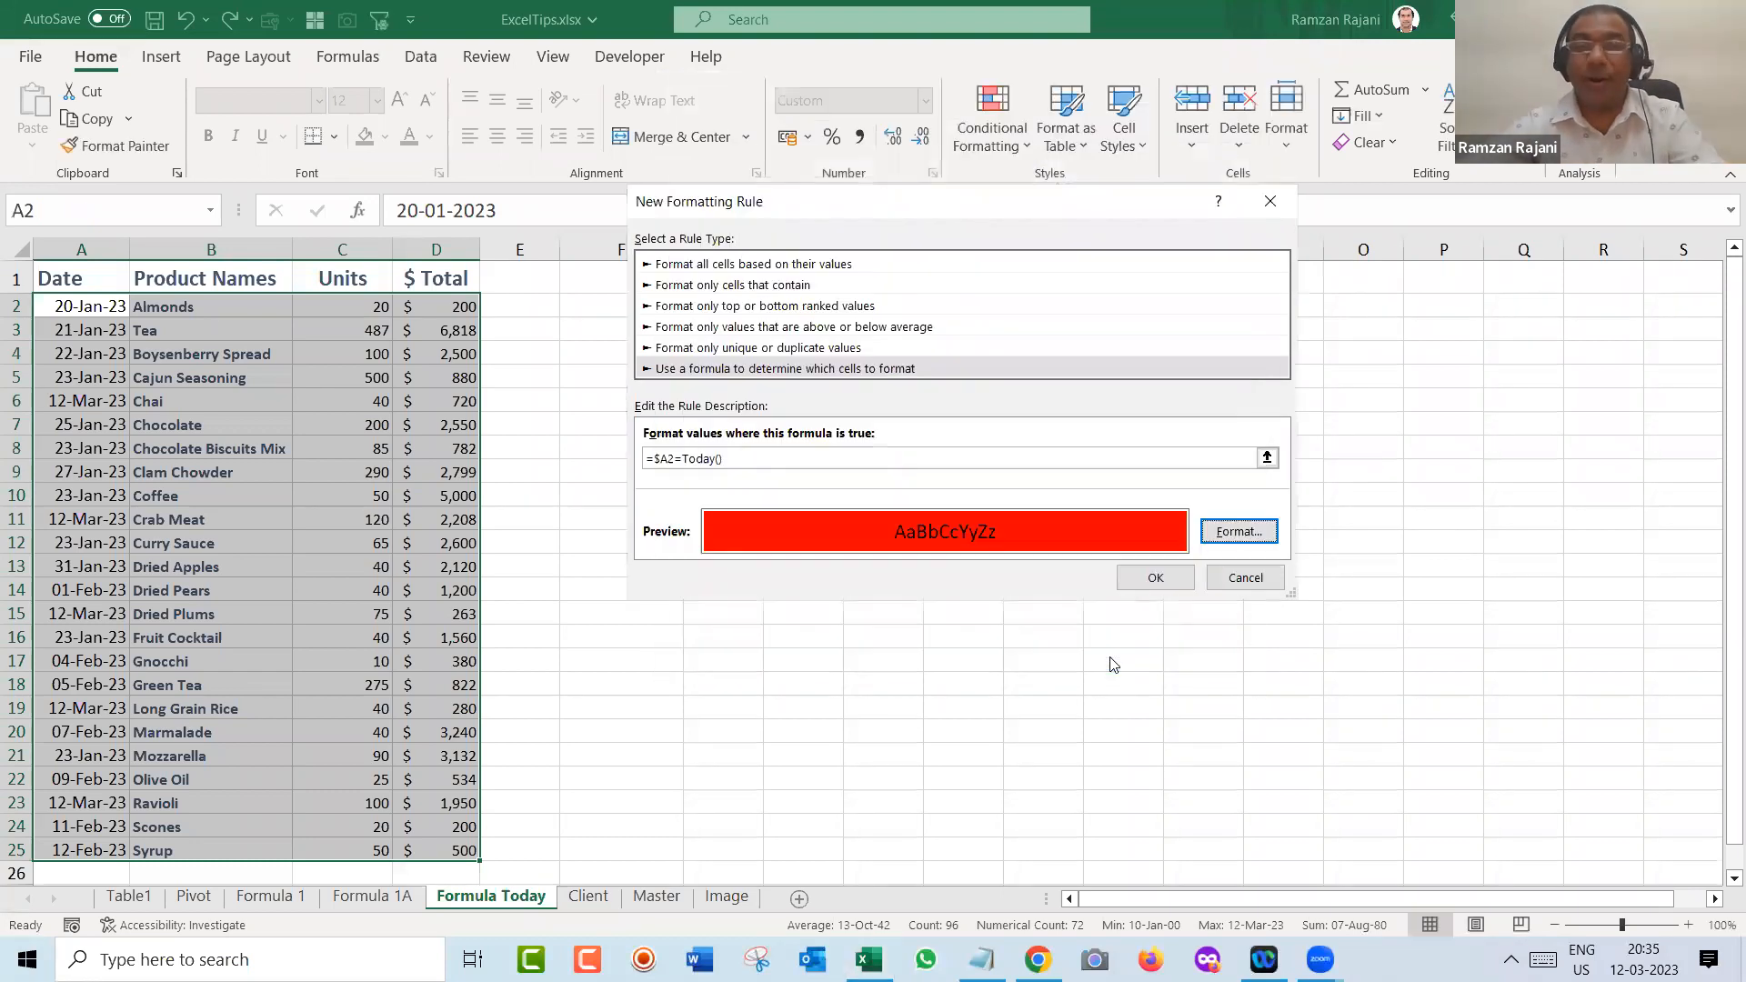
{"action": "left_click", "coordinate": [1142, 576]}
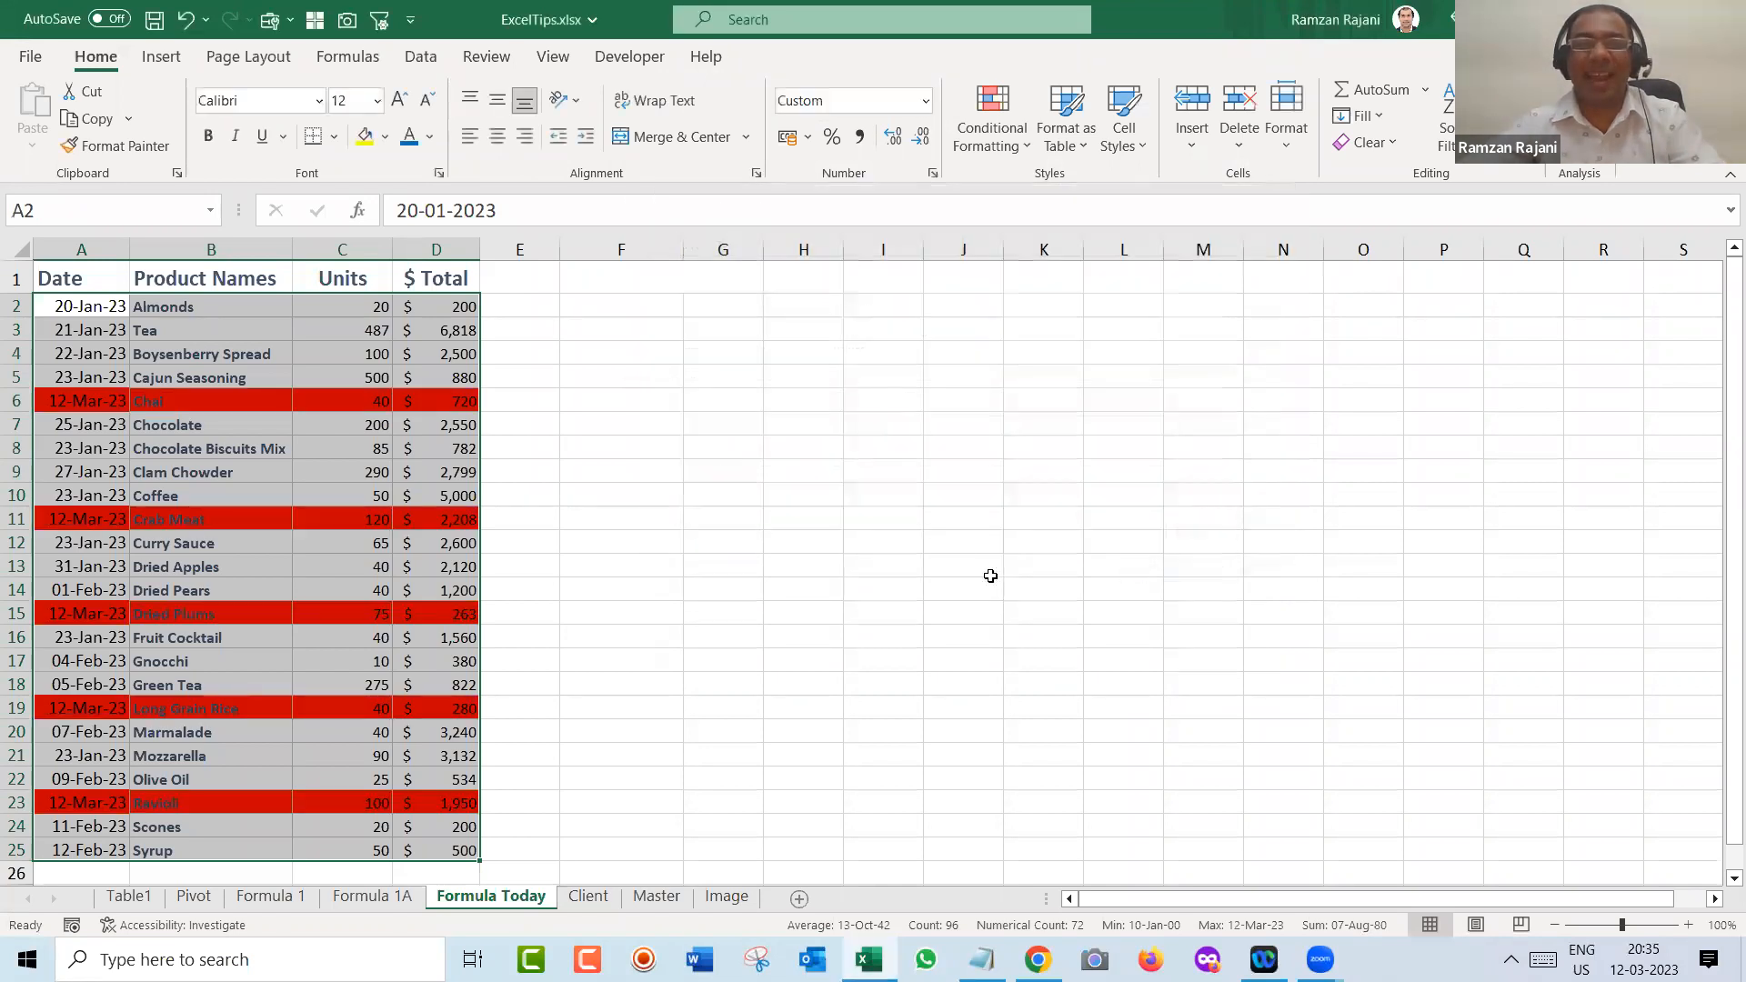
{"action": "left_click", "coordinate": [40, 327]}
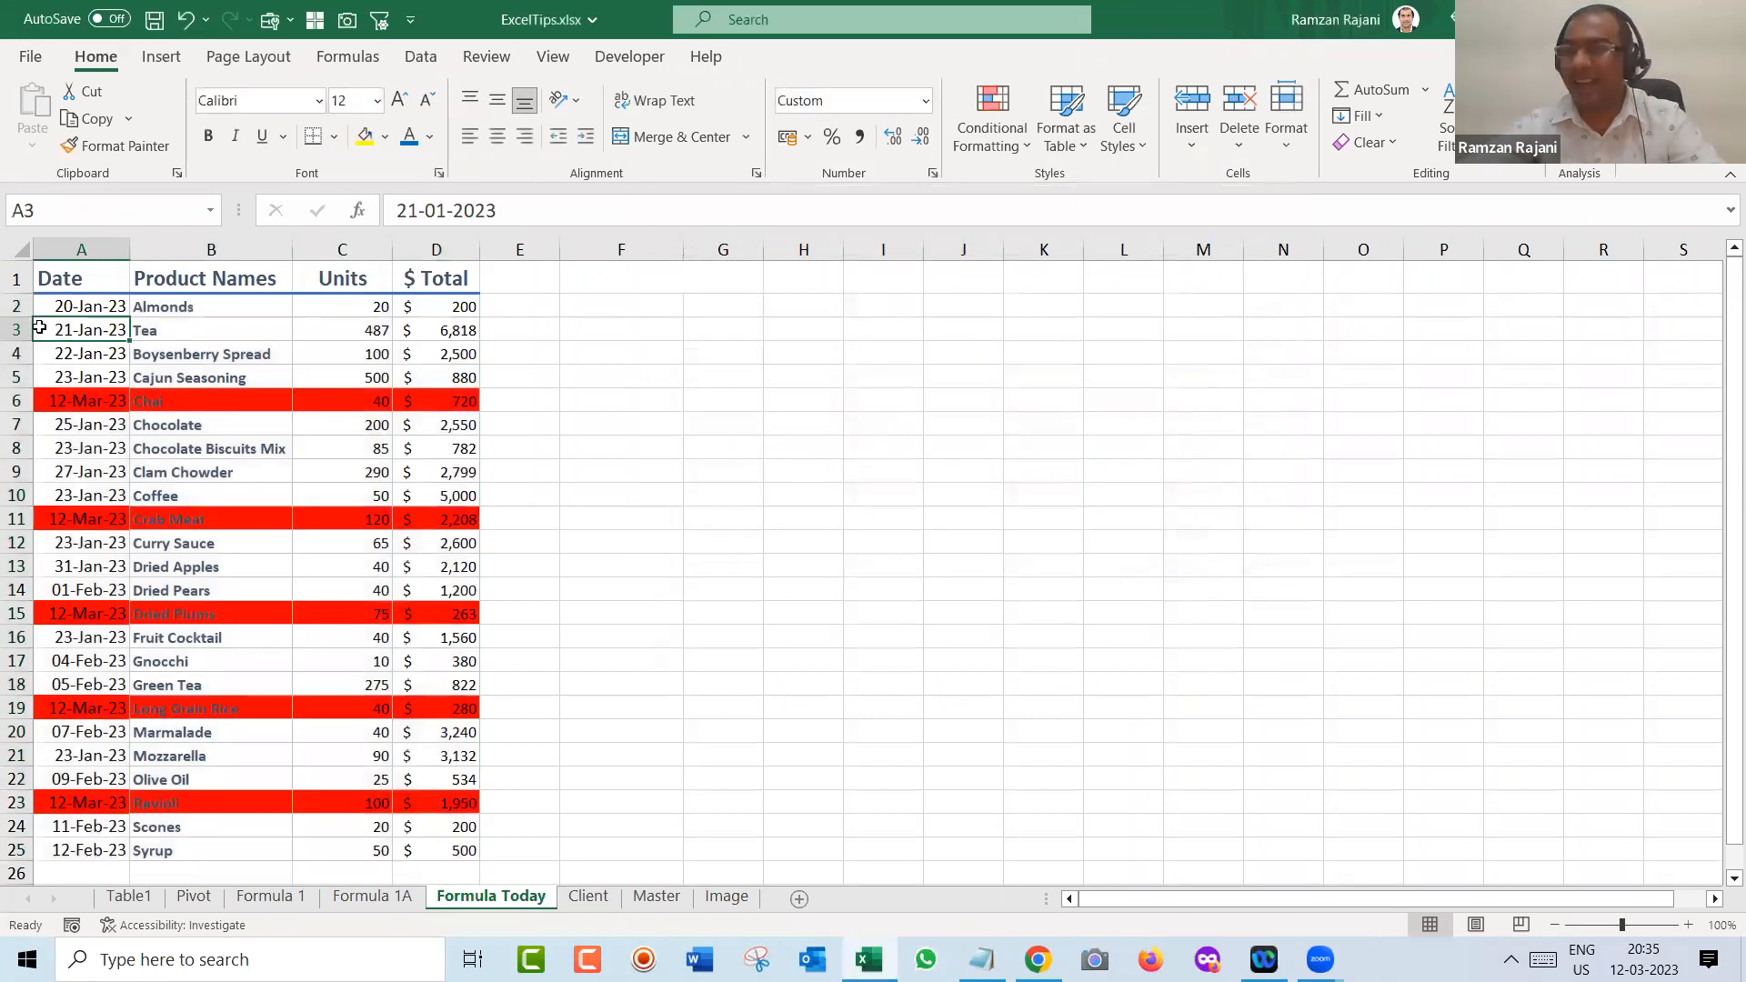
{"action": "left_click", "coordinate": [179, 273]}
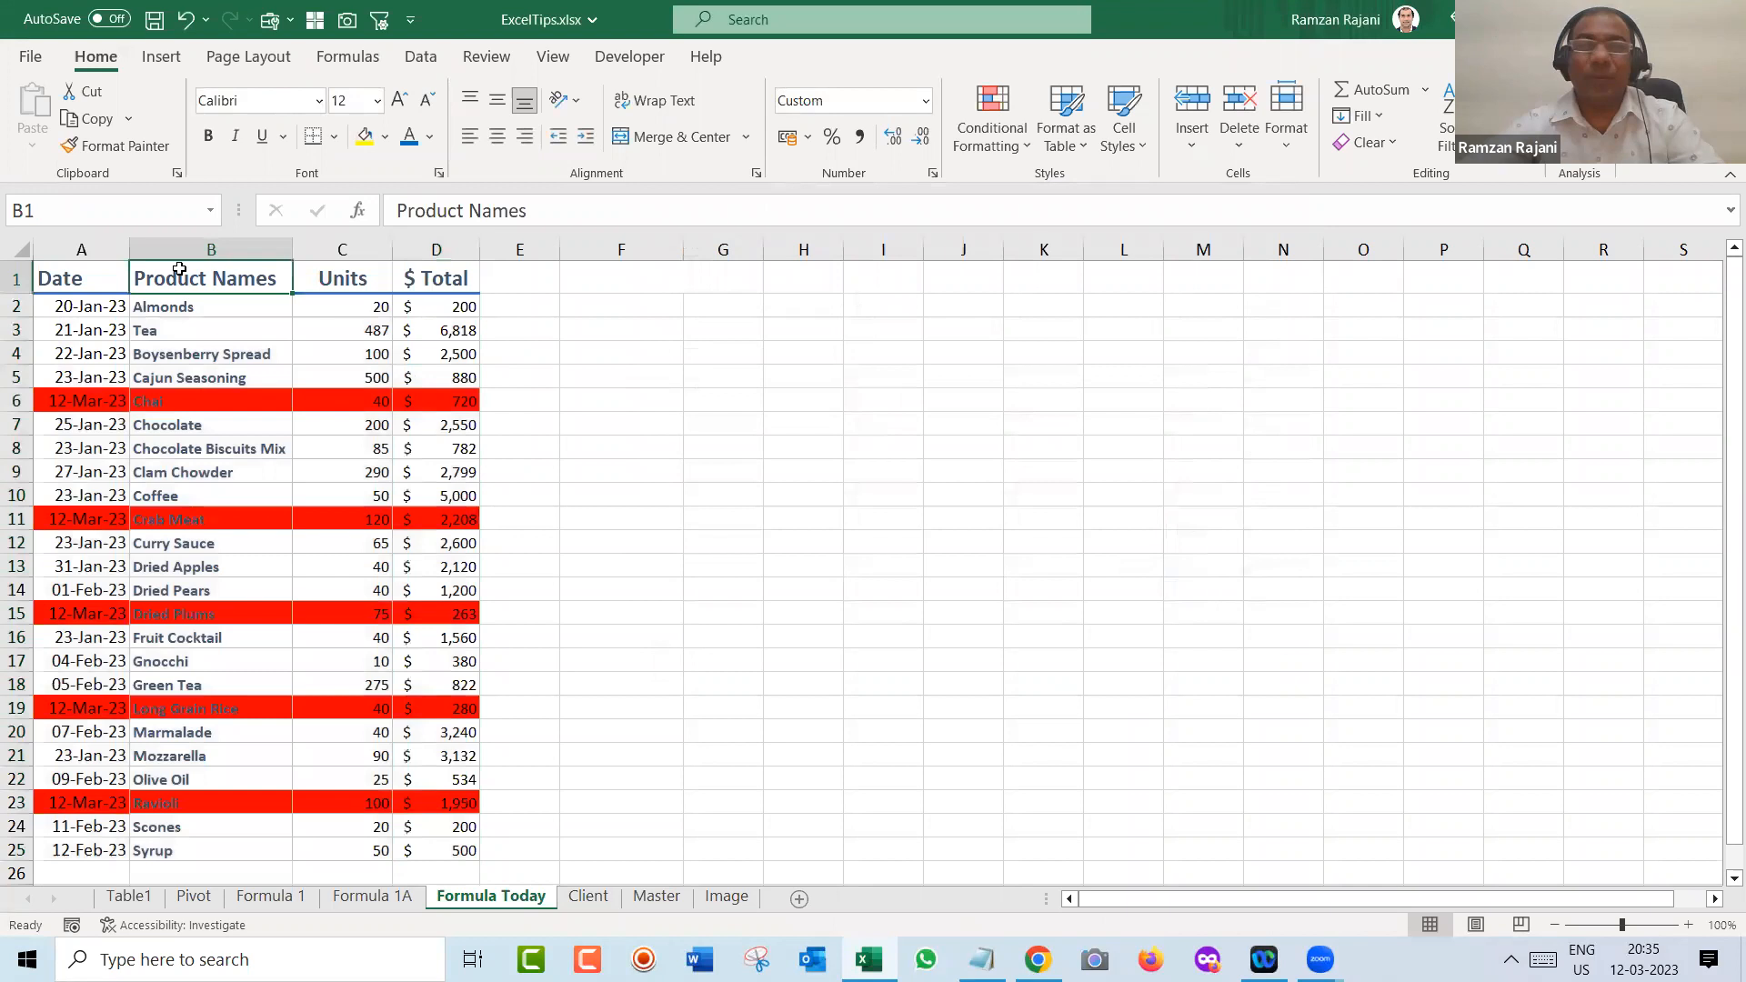
{"action": "left_click", "coordinate": [192, 403]}
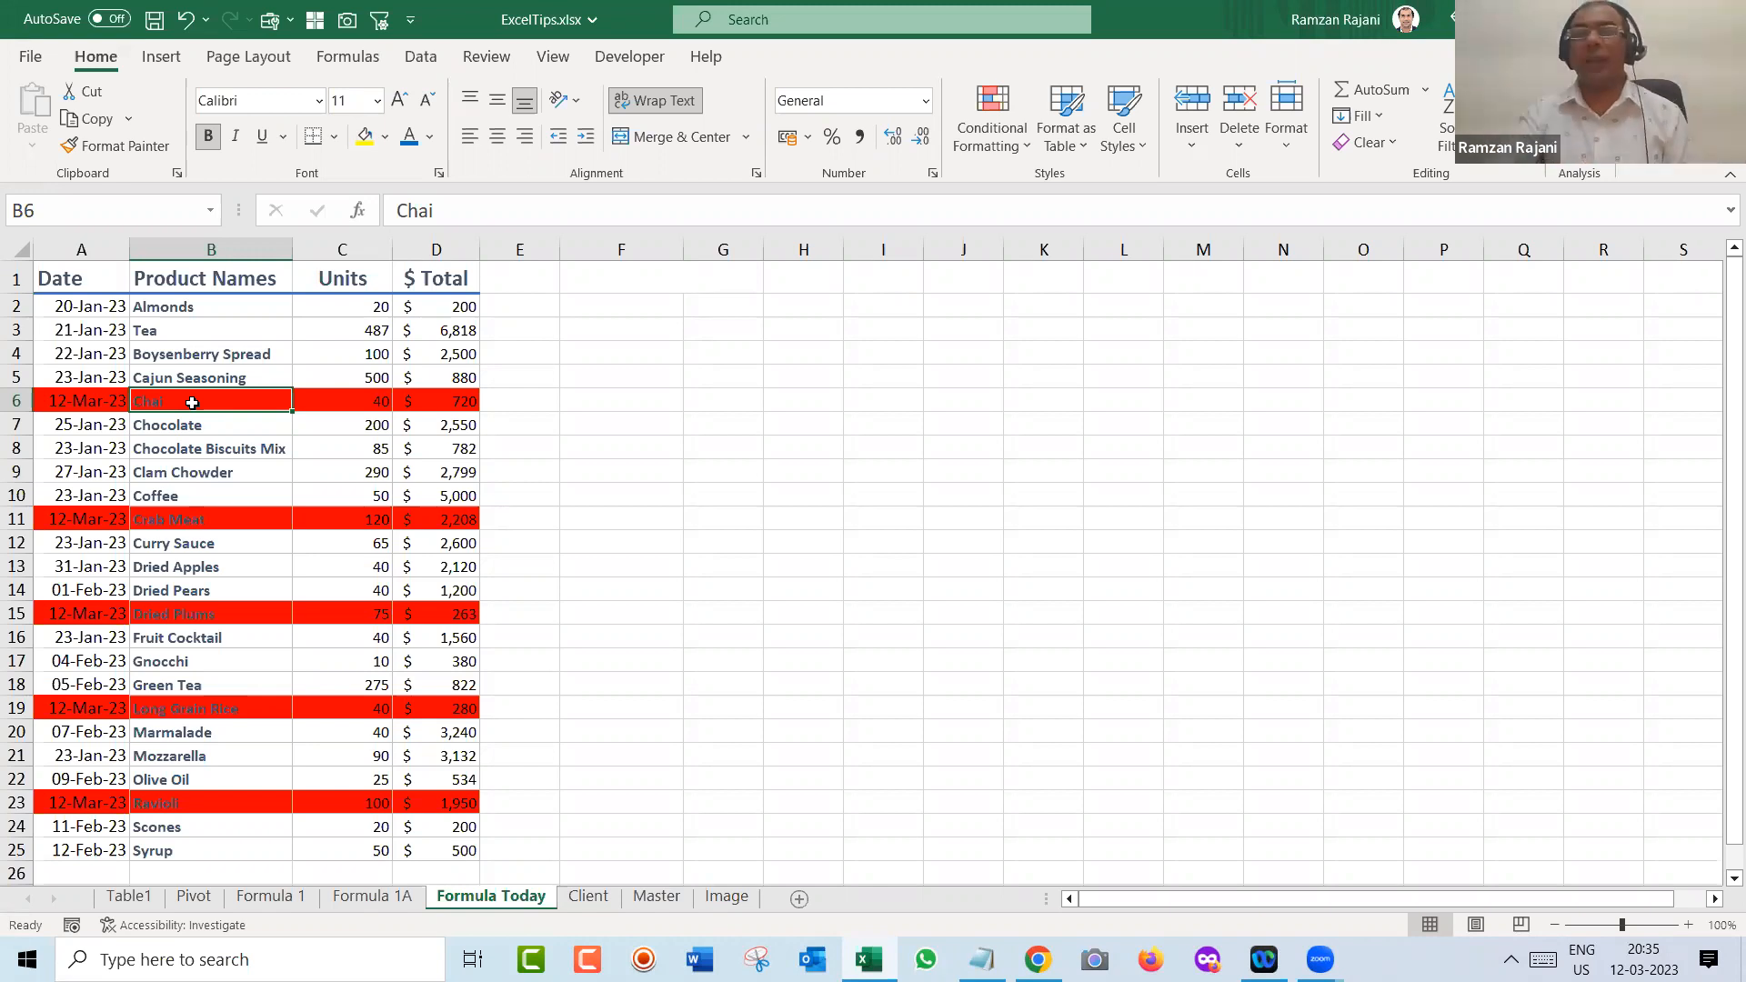
{"action": "left_click", "coordinate": [991, 127]}
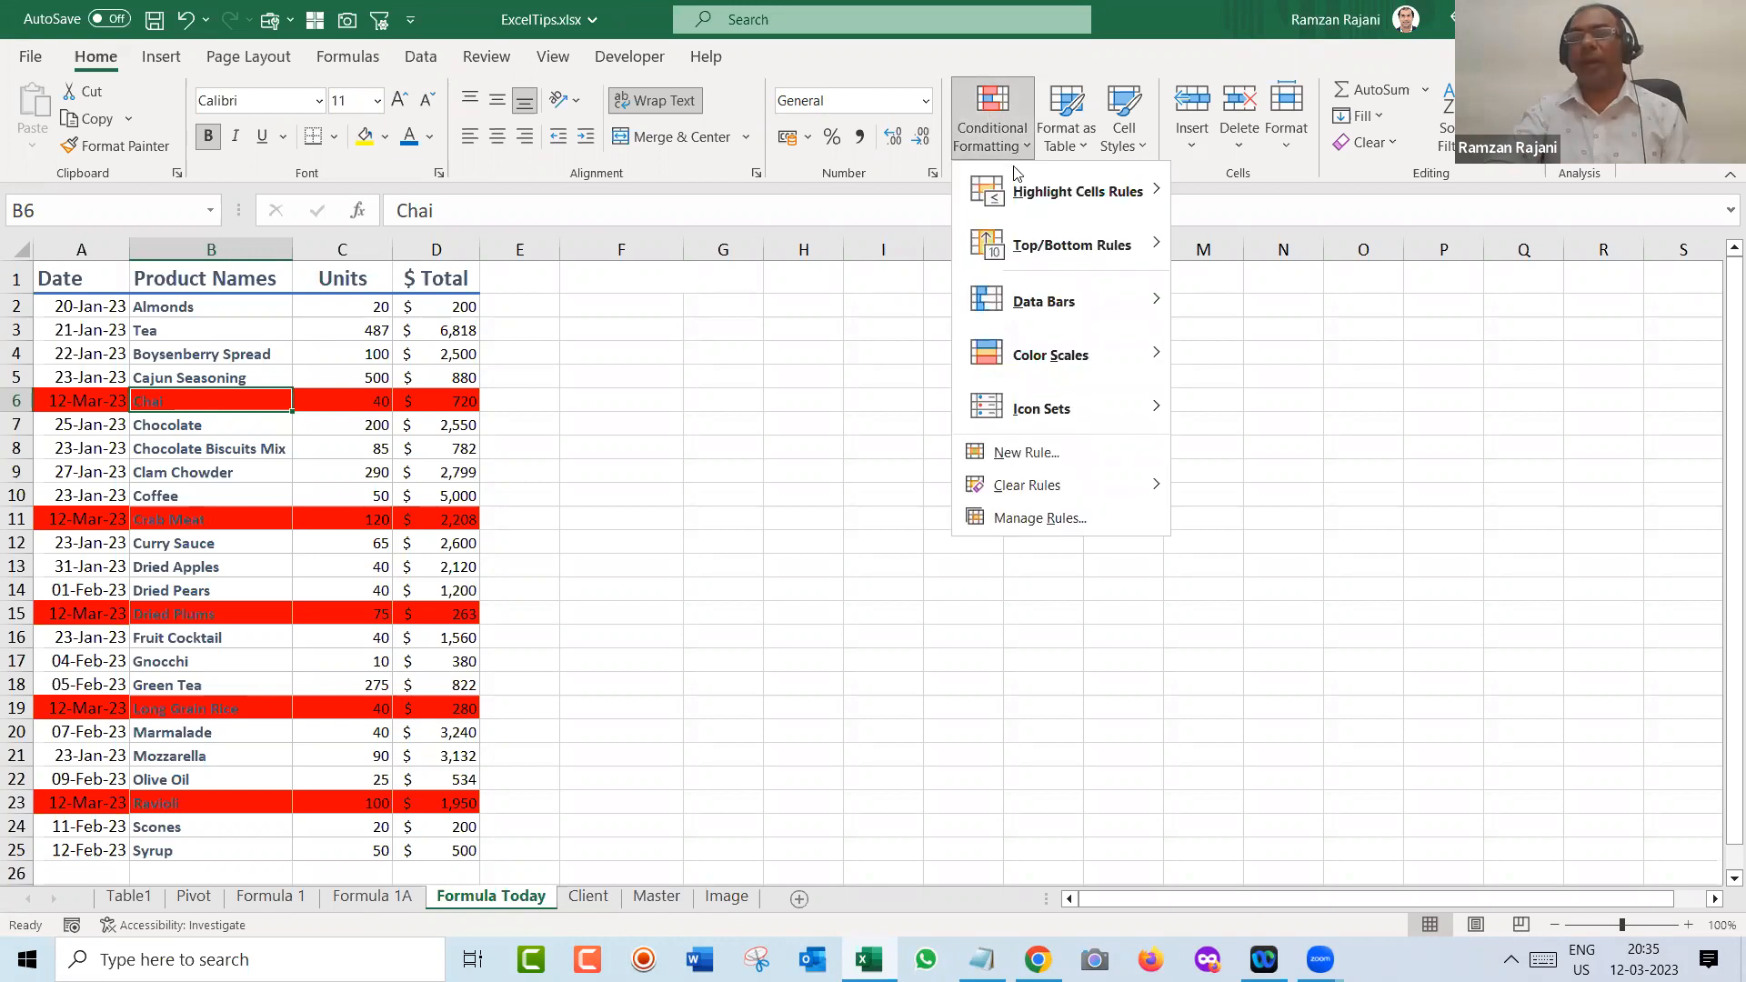
{"action": "mouse_move", "coordinate": [1036, 243]}
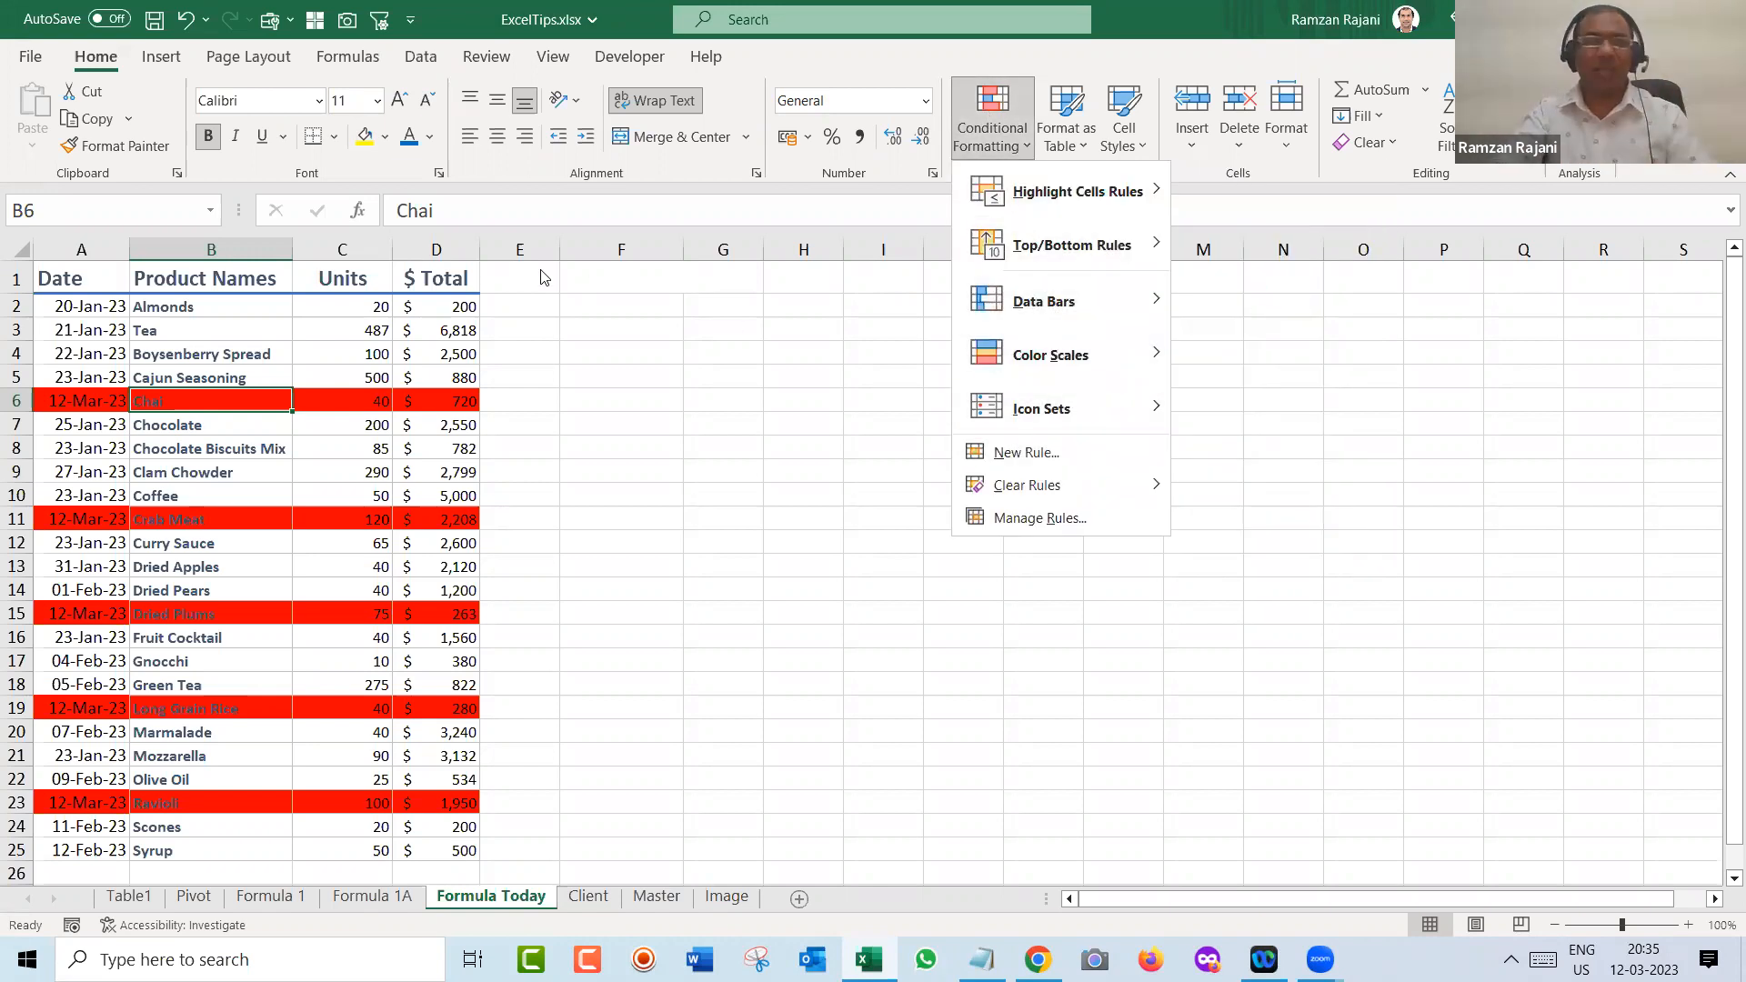
{"action": "left_click", "coordinate": [288, 353]}
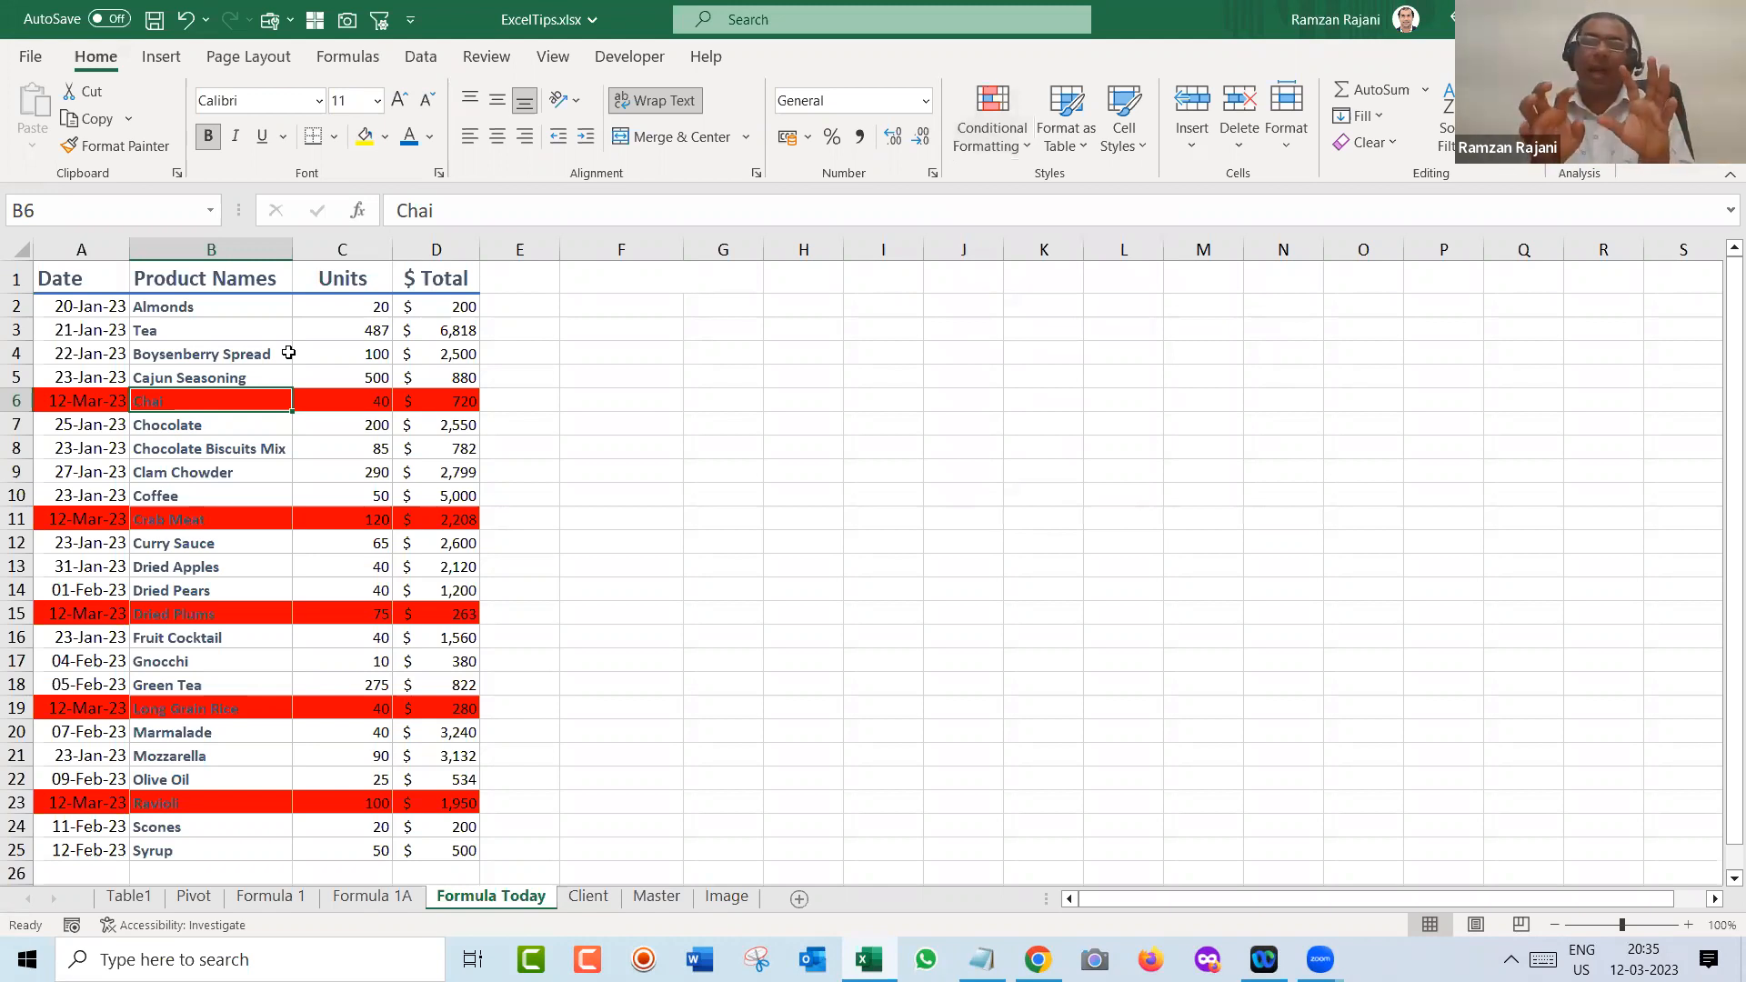
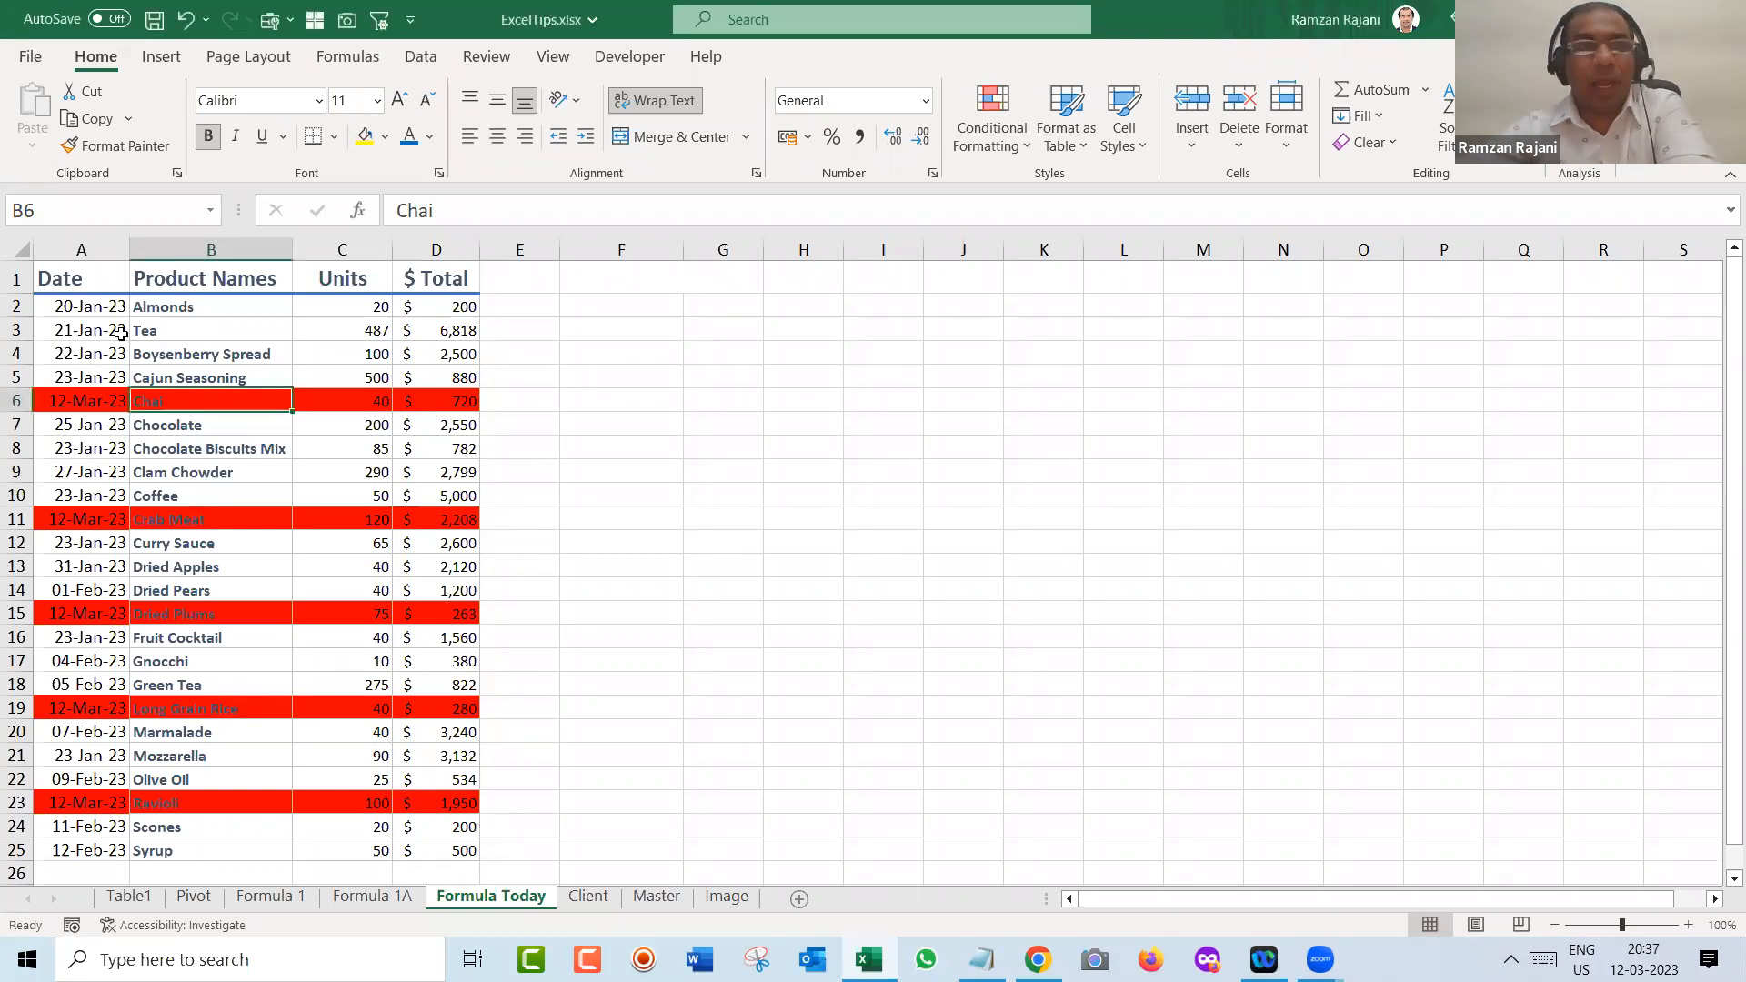
- Copy the formula =$A2=TODAY() from the existing conditional formatting rule on A2:D25 and close the rule without changing it
{"action": "left_click_drag", "start_coordinate": [94, 309], "coordinate": [467, 848]}
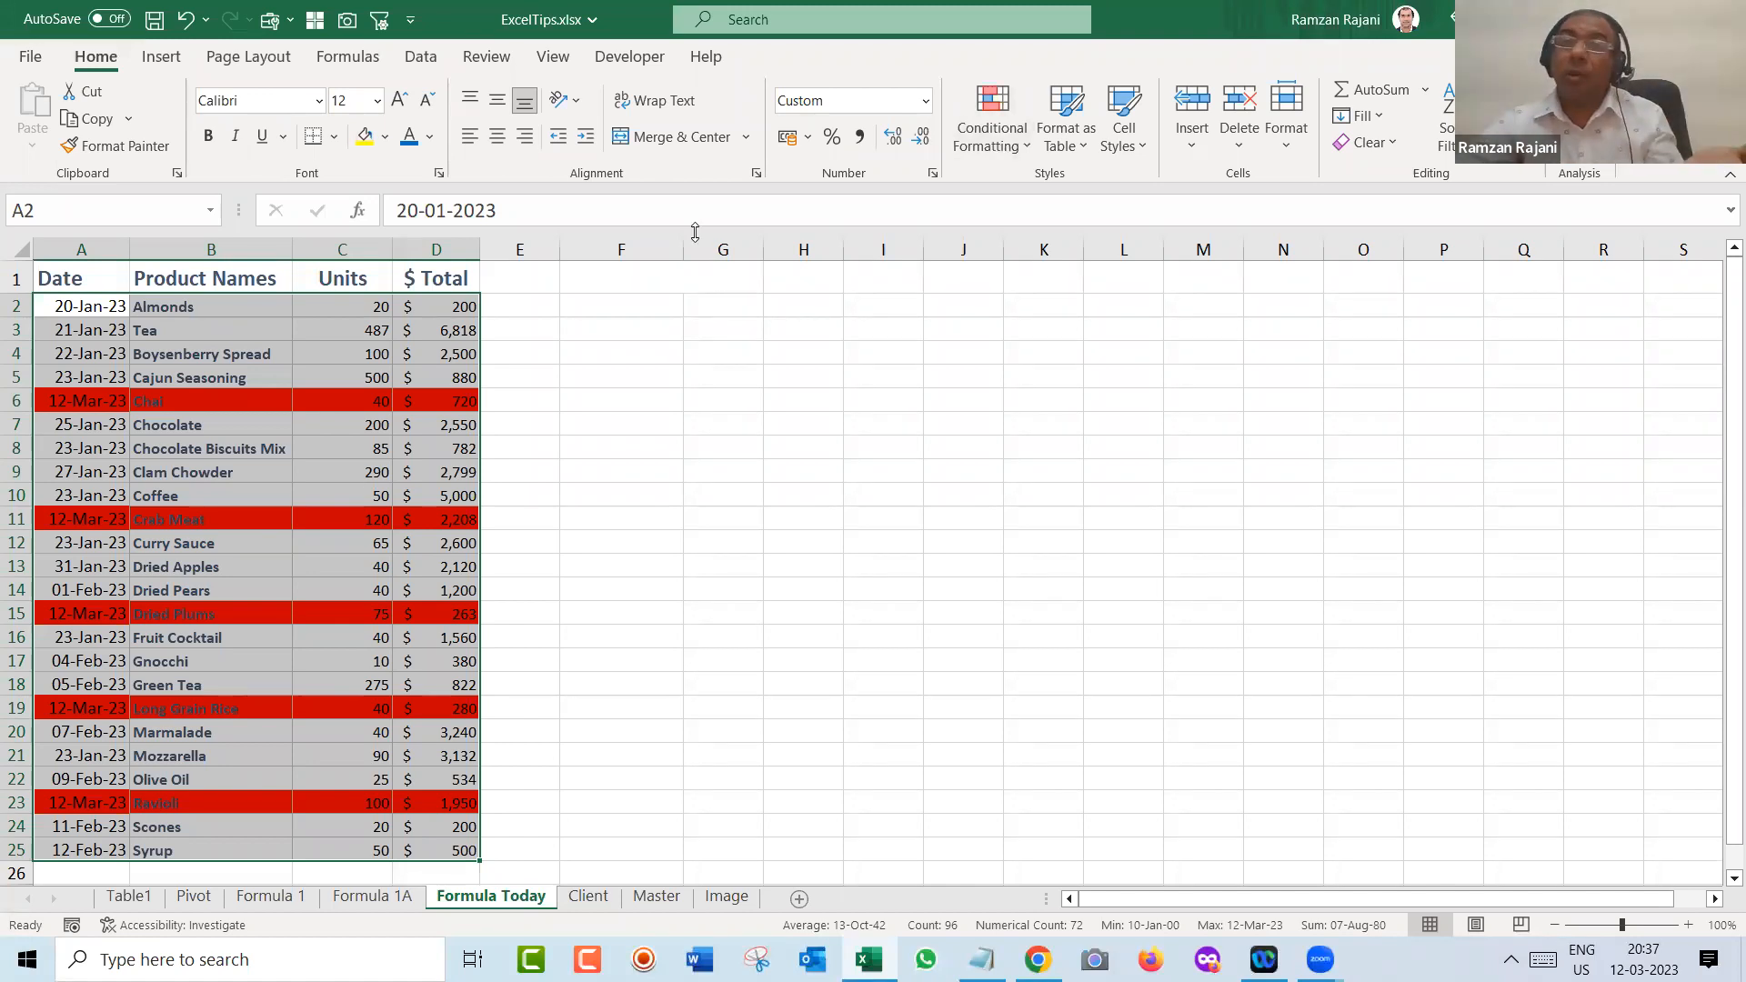
{"action": "left_click", "coordinate": [996, 108]}
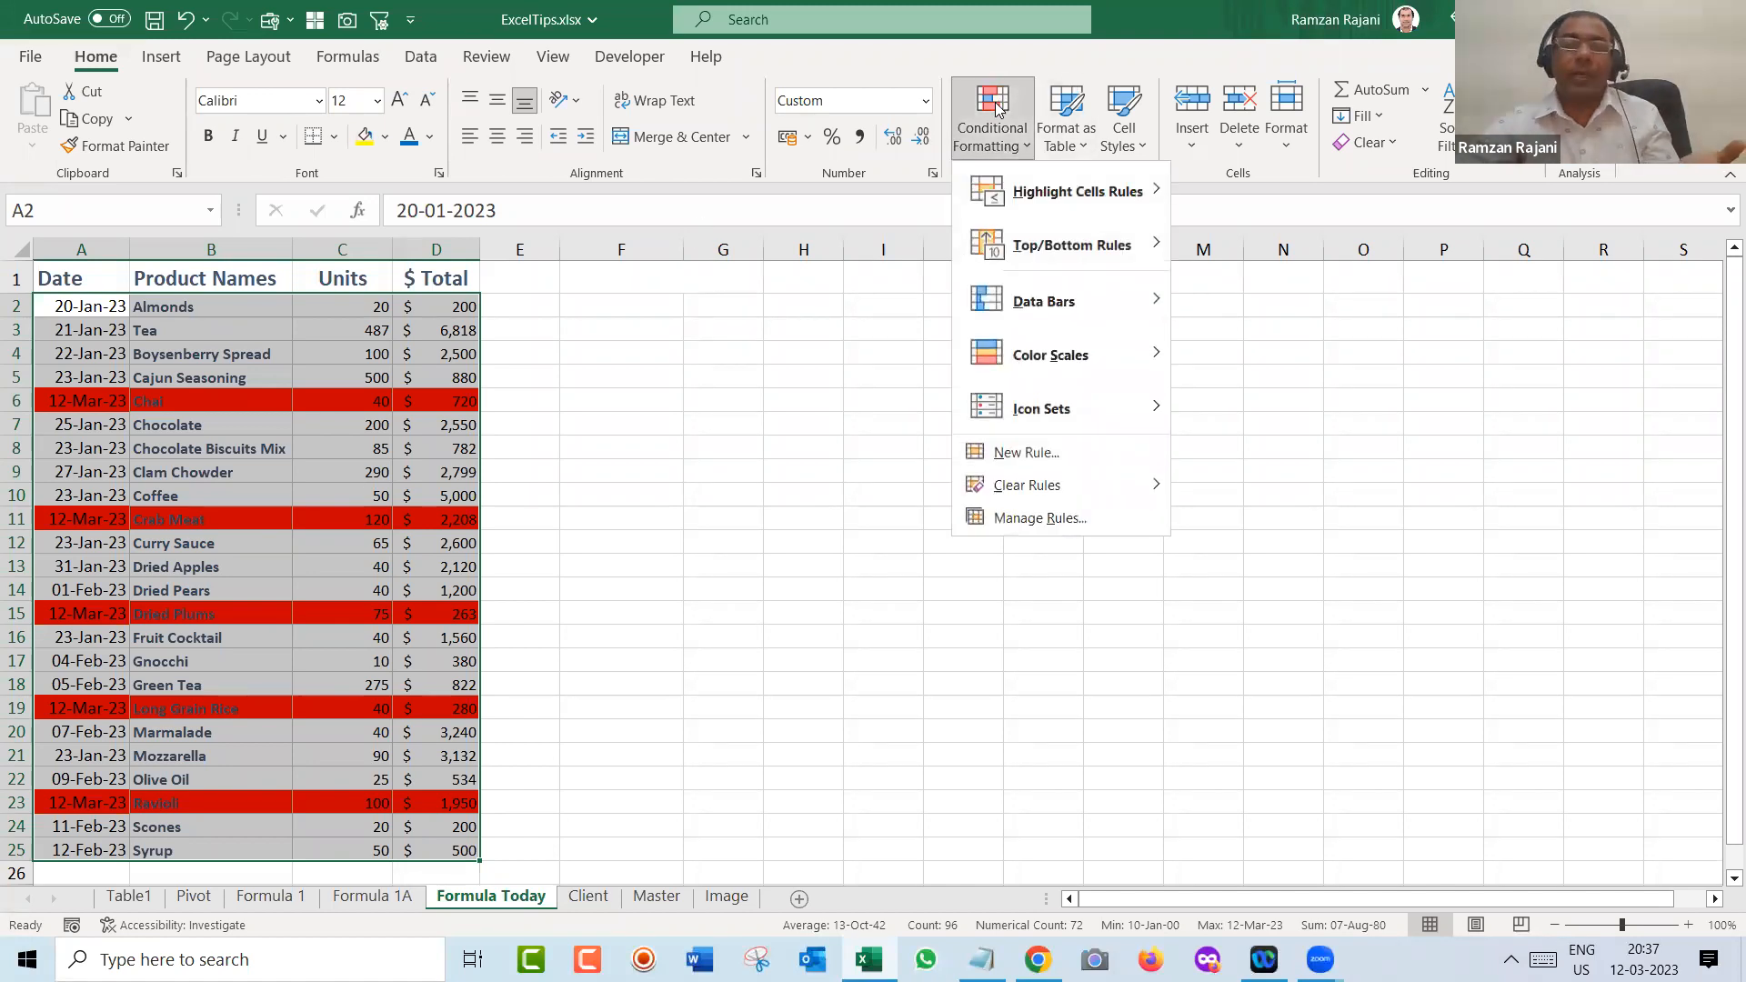
{"action": "left_click", "coordinate": [1053, 532]}
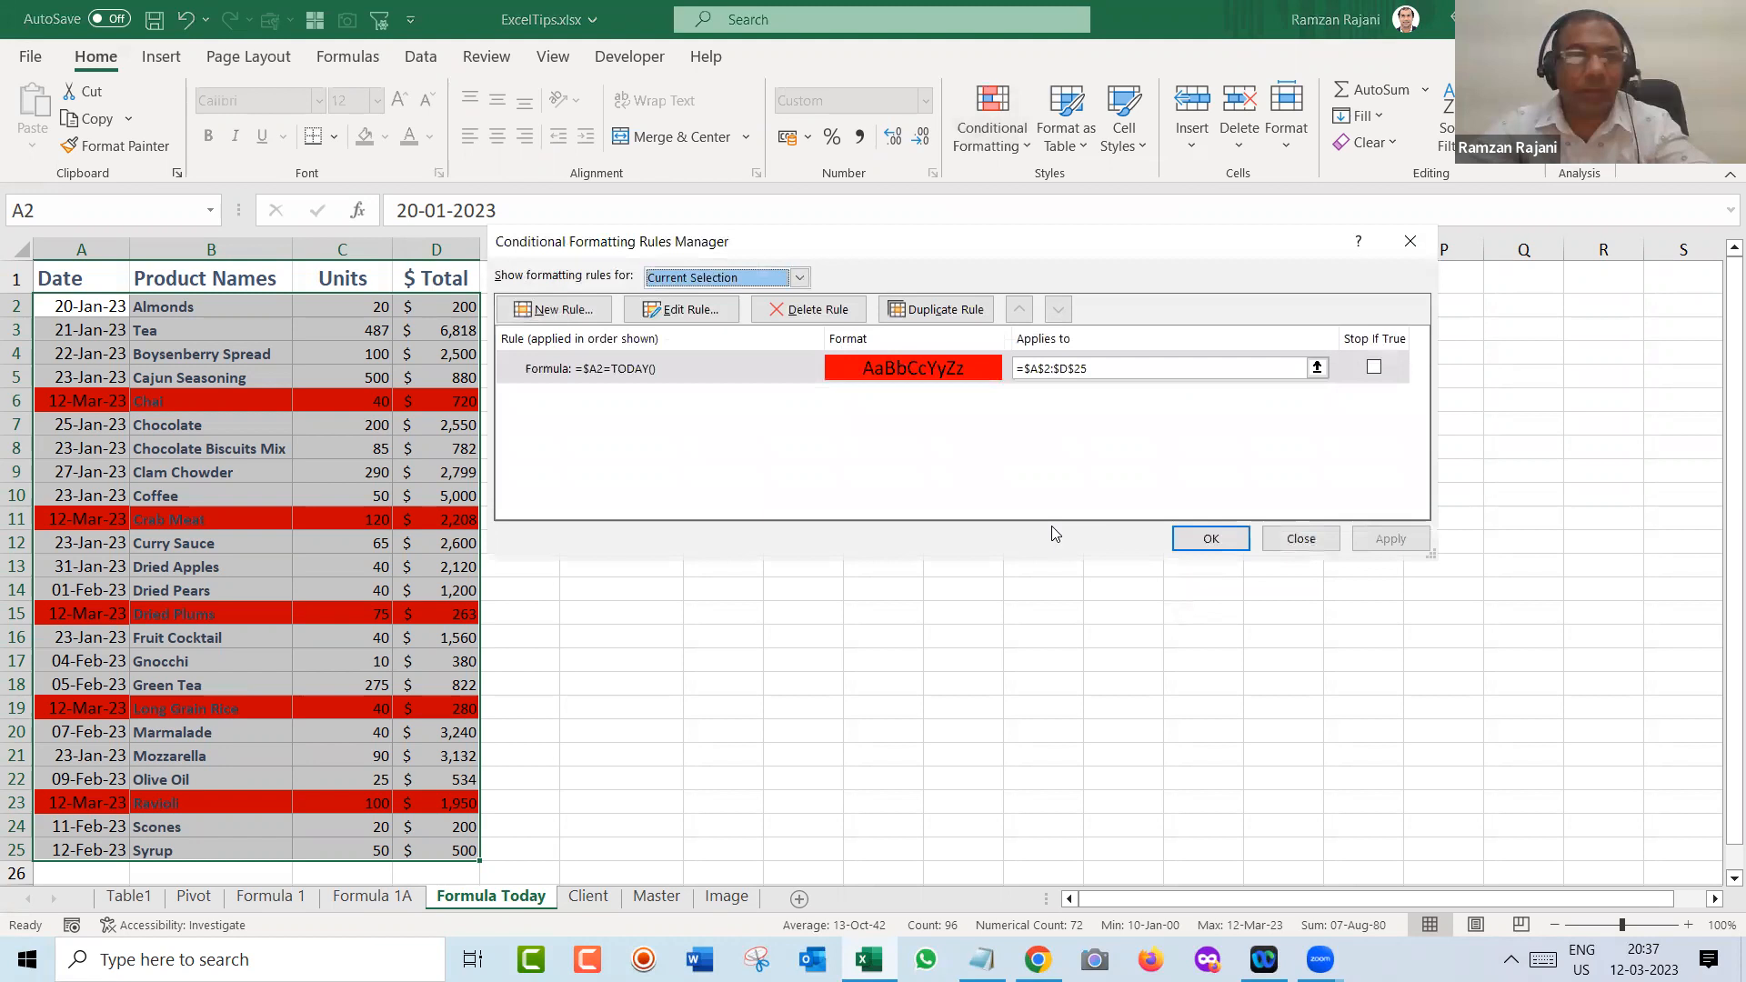
{"action": "left_click", "coordinate": [694, 312]}
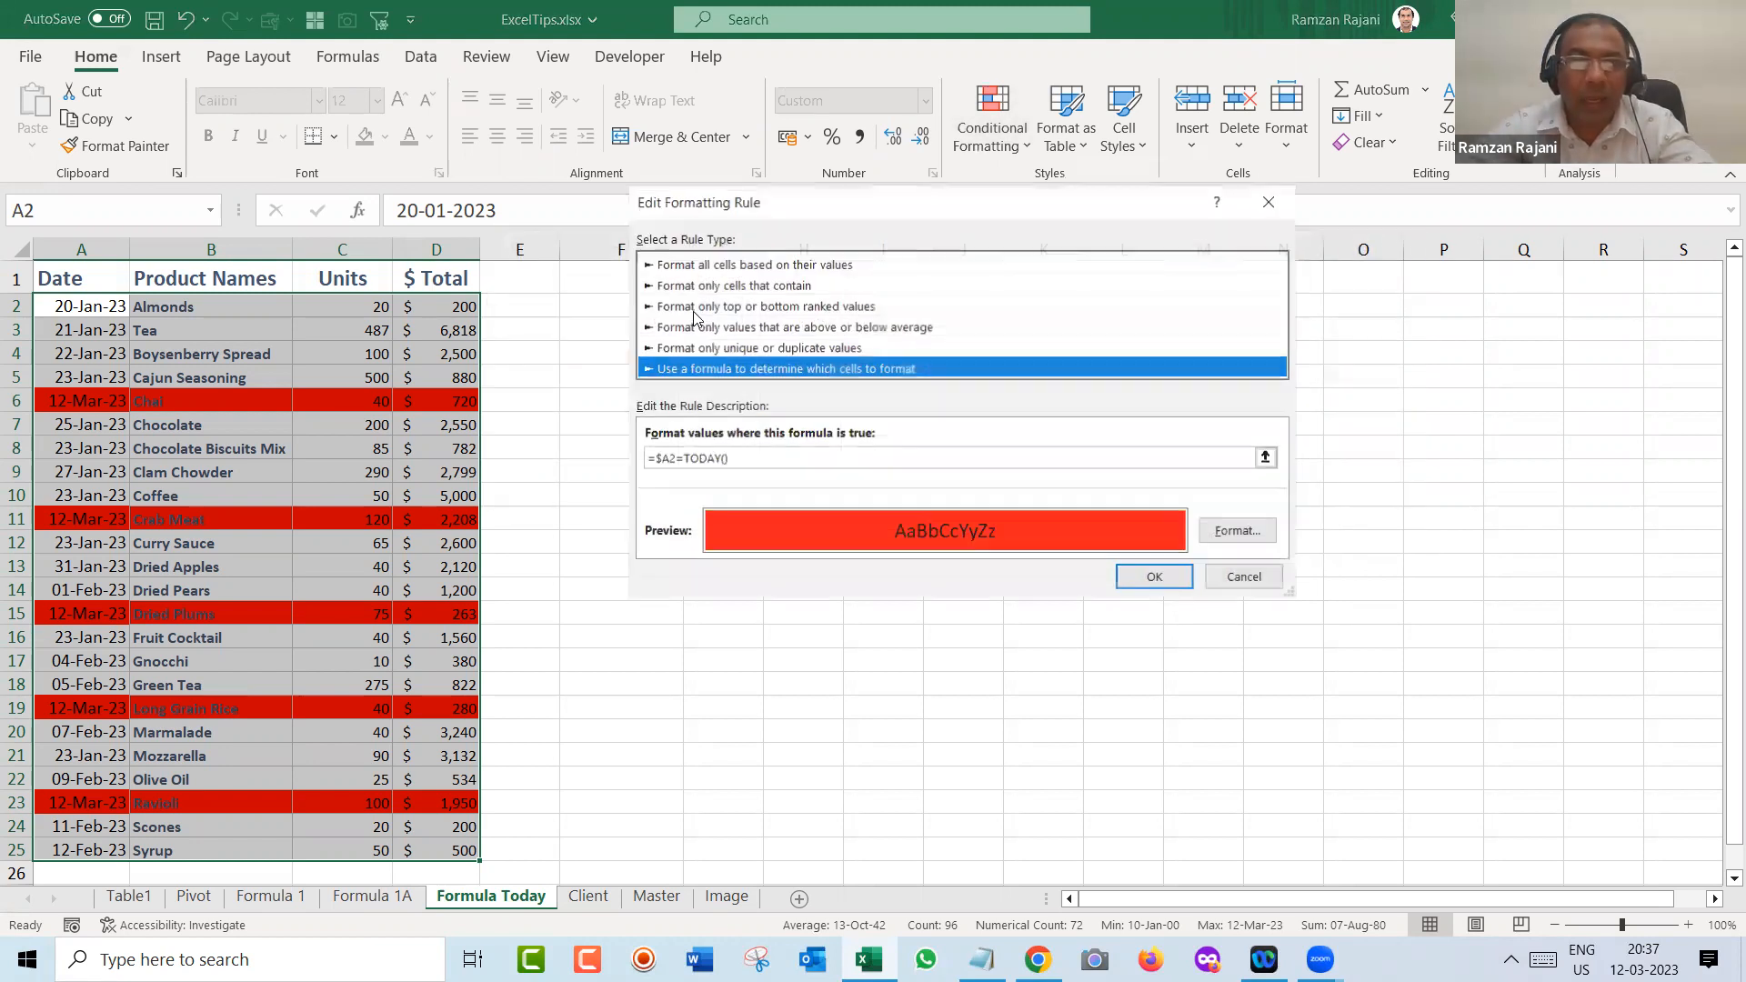
{"action": "left_click_drag", "start_coordinate": [747, 457], "coordinate": [604, 418]}
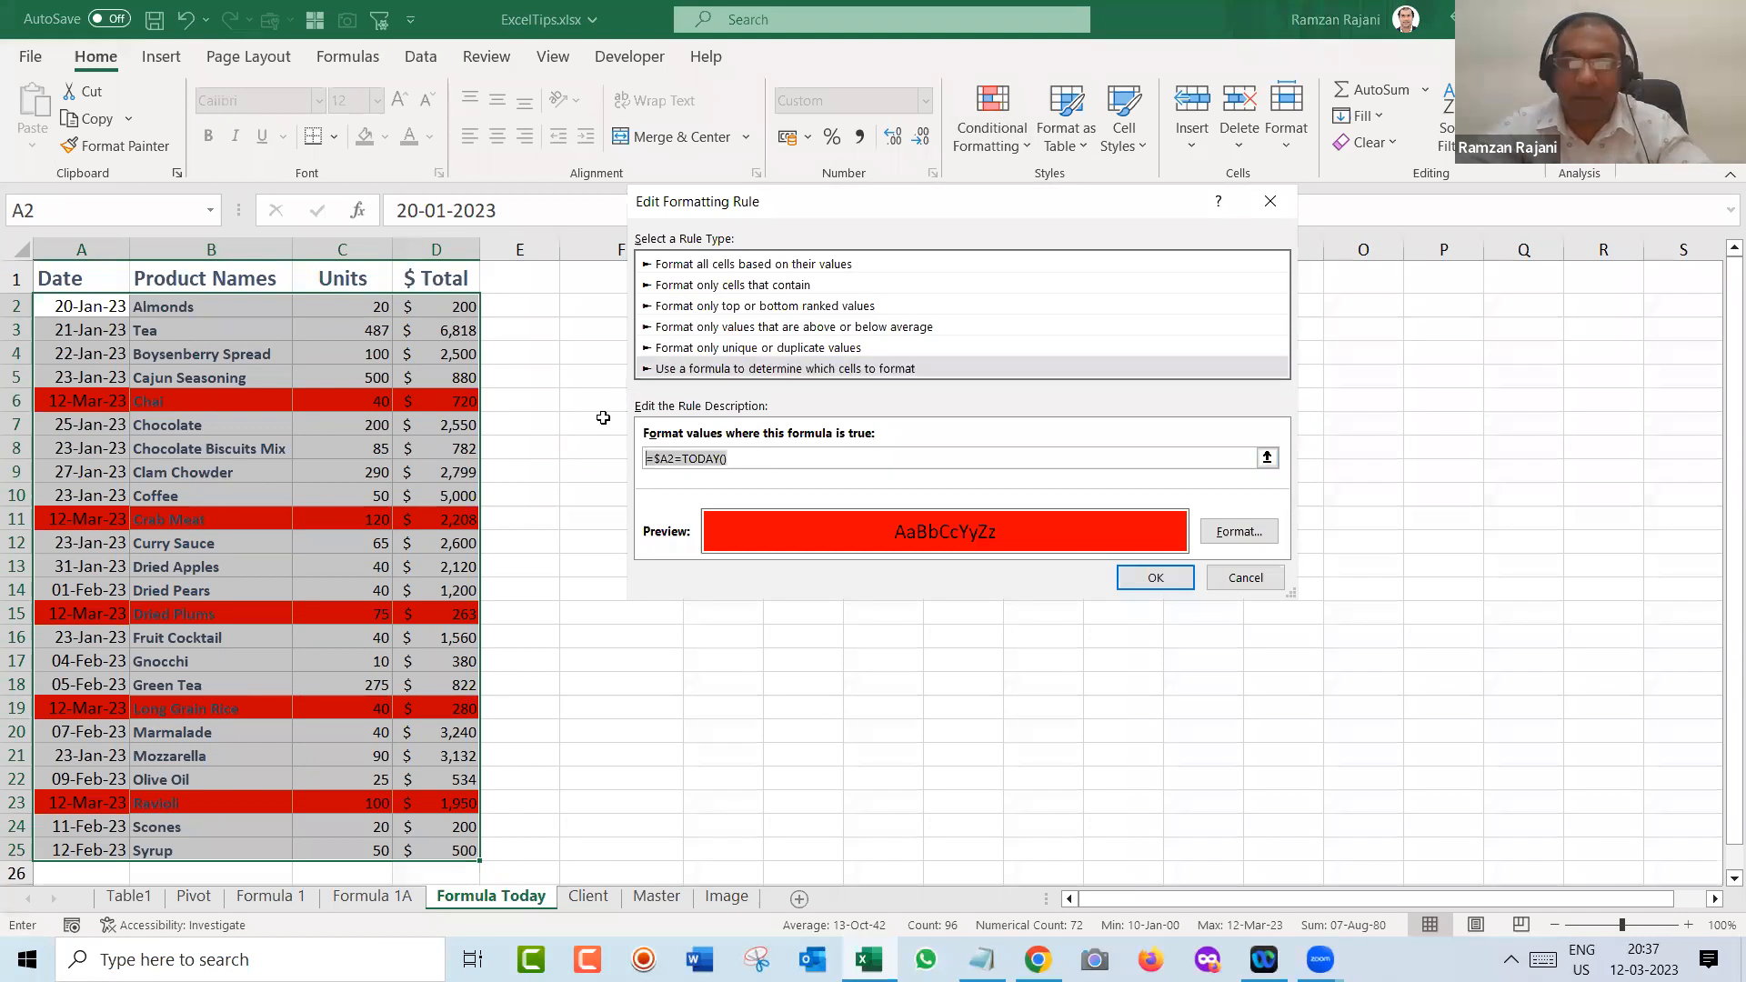
{"action": "key", "text": "ctrl+1"}
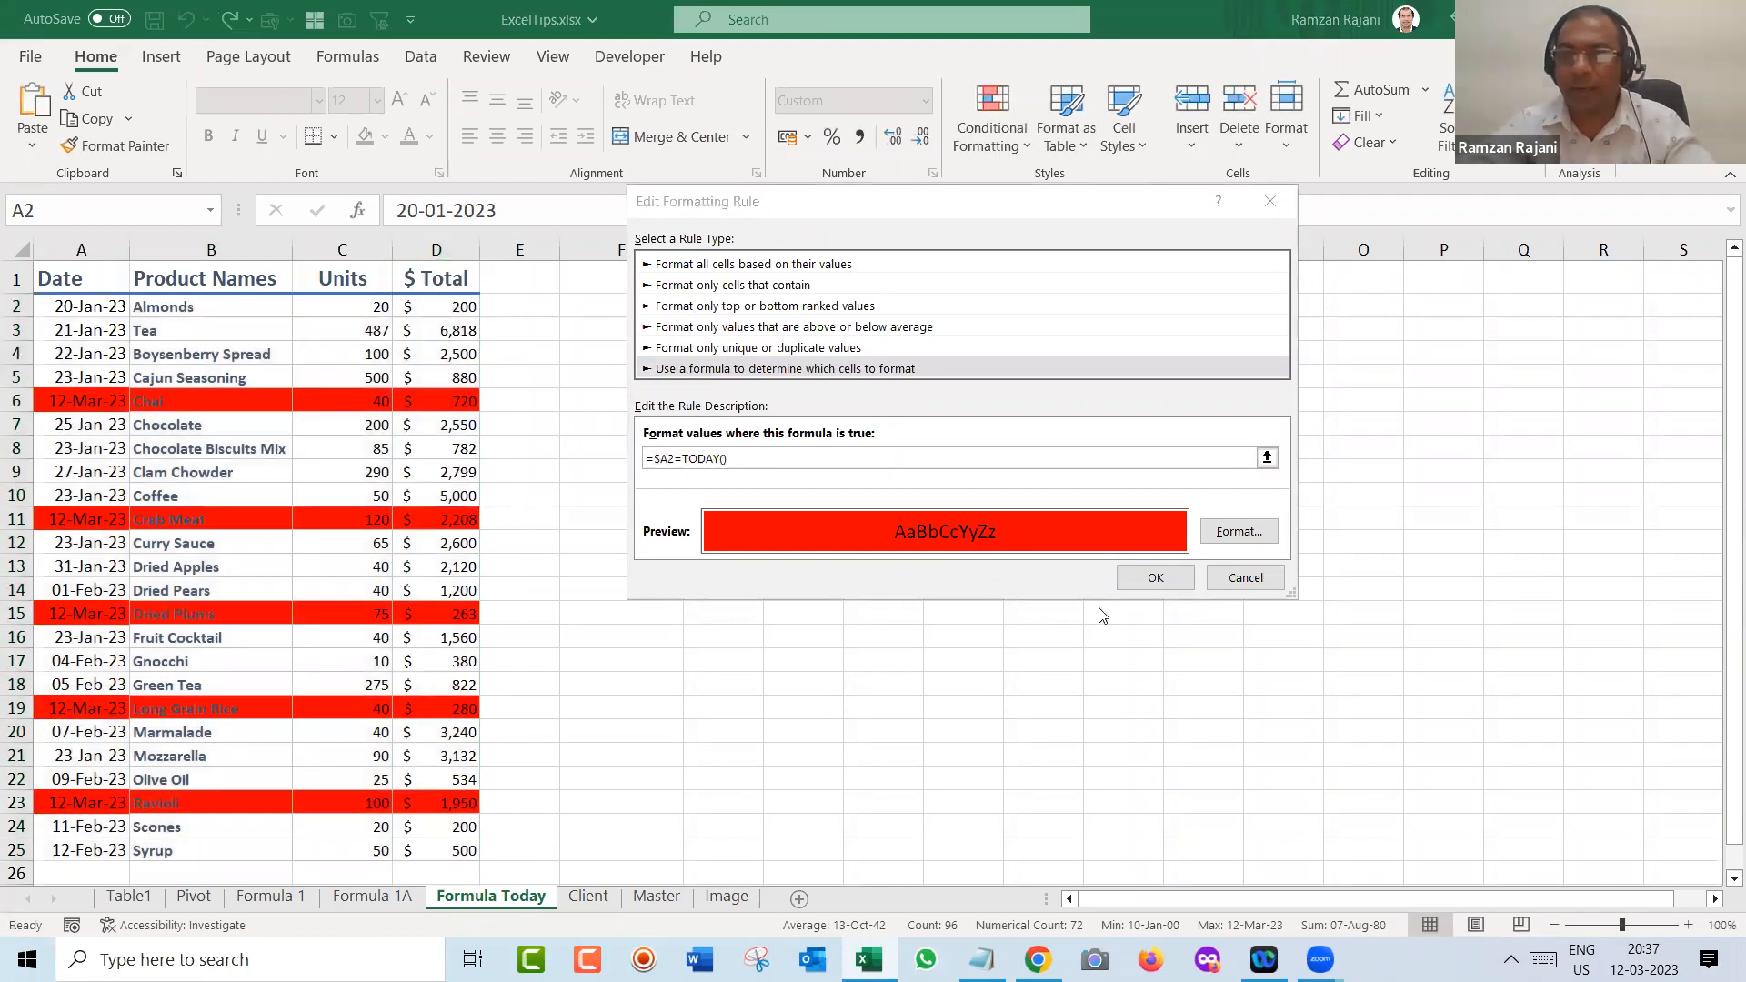
{"action": "left_click_drag", "start_coordinate": [990, 217], "coordinate": [751, 220]}
{"action": "key", "text": "Return"}
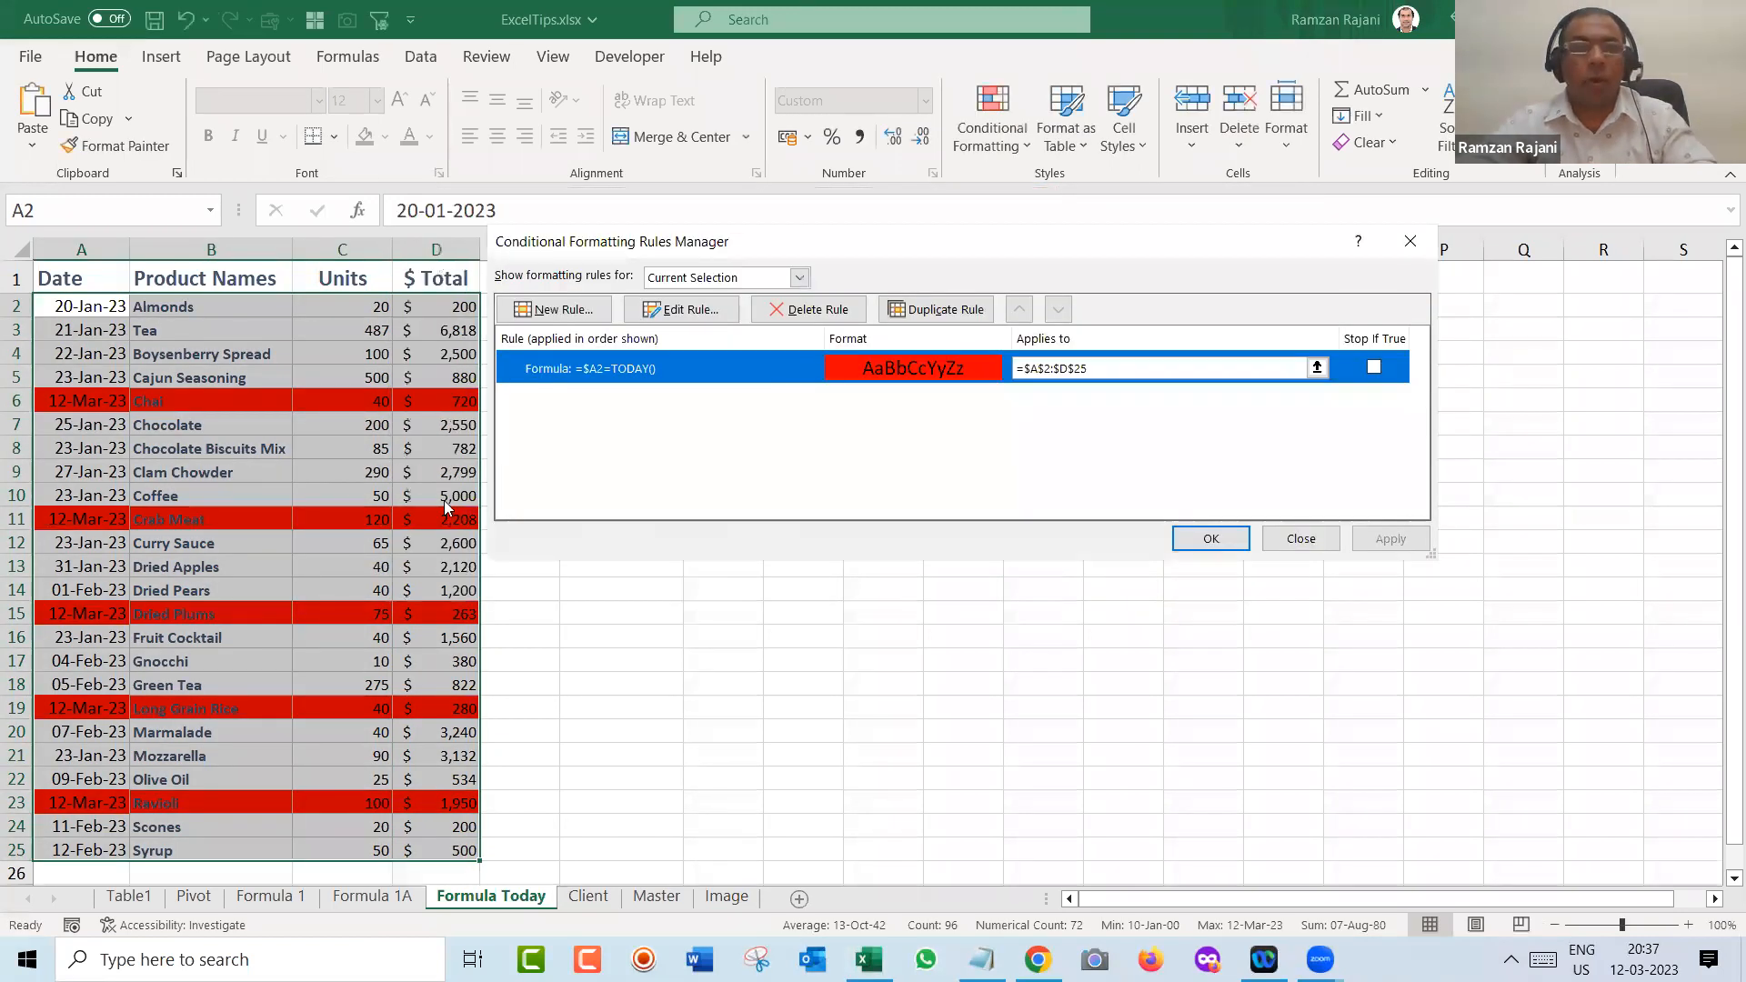
{"action": "key", "text": "Return"}
{"action": "left_click", "coordinate": [307, 426]}
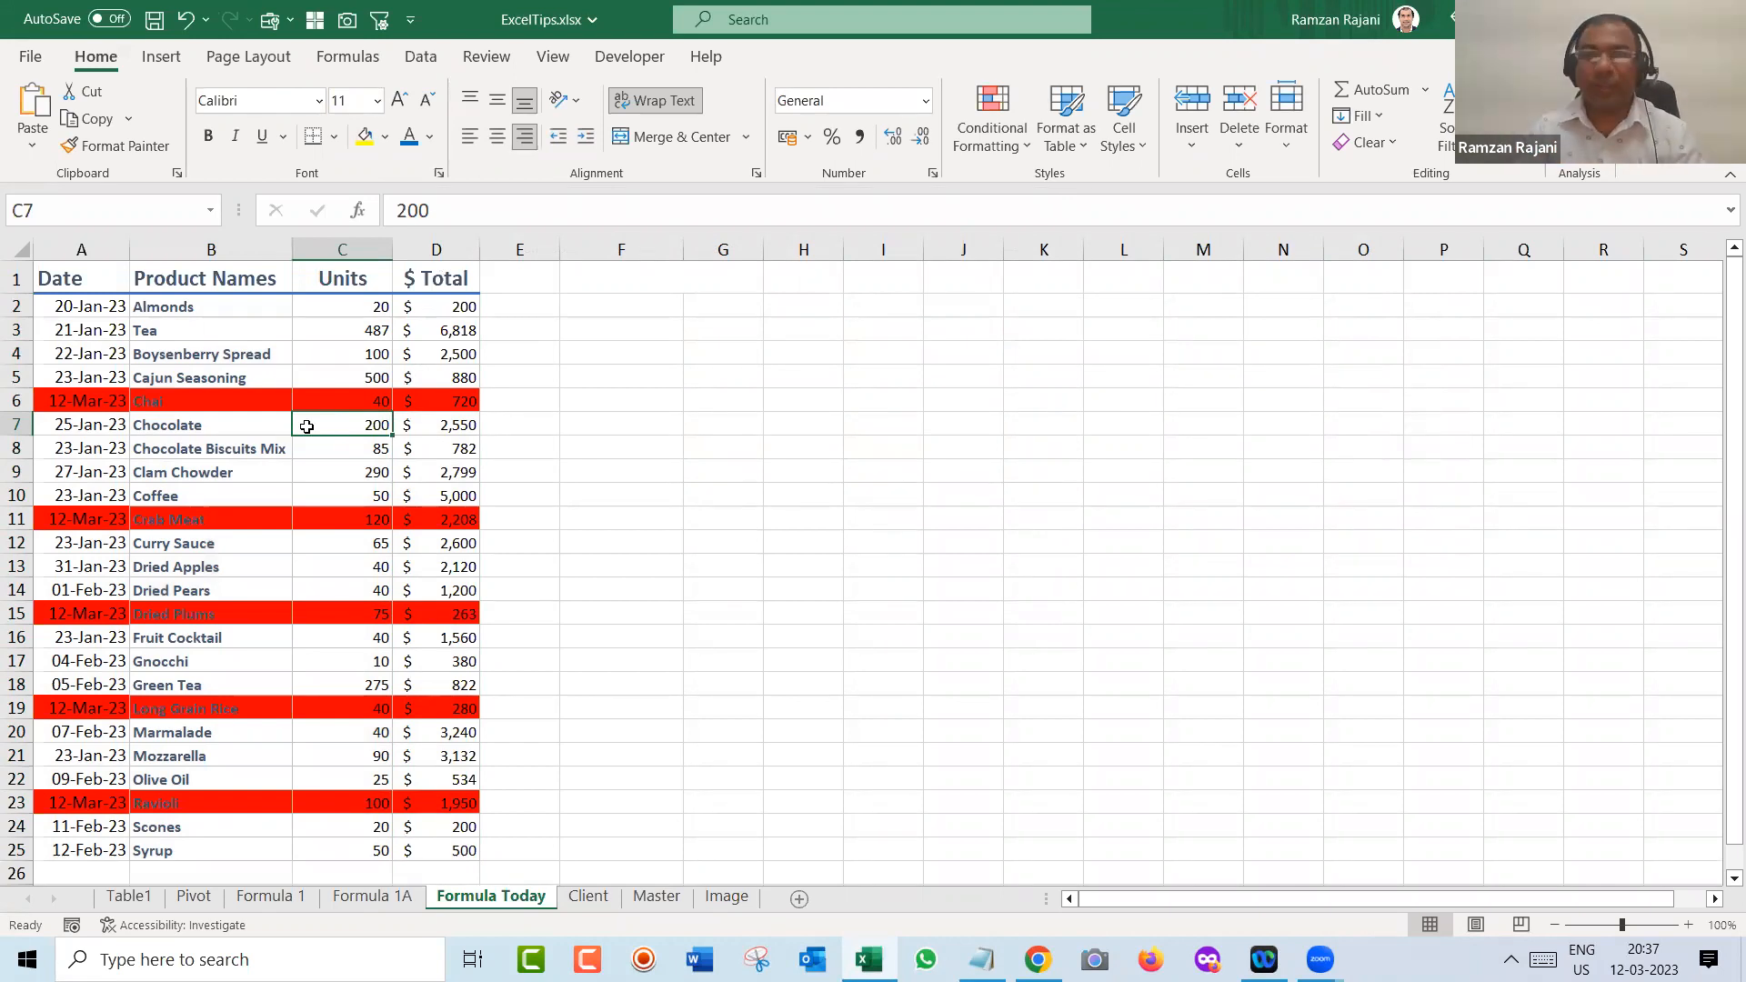
- Examine the first and last name pairs and the Nationality, Department and Designation columns on the Client sheet, checking the Master sheet as their source
{"action": "key", "text": "ctrl+Page_Down"}
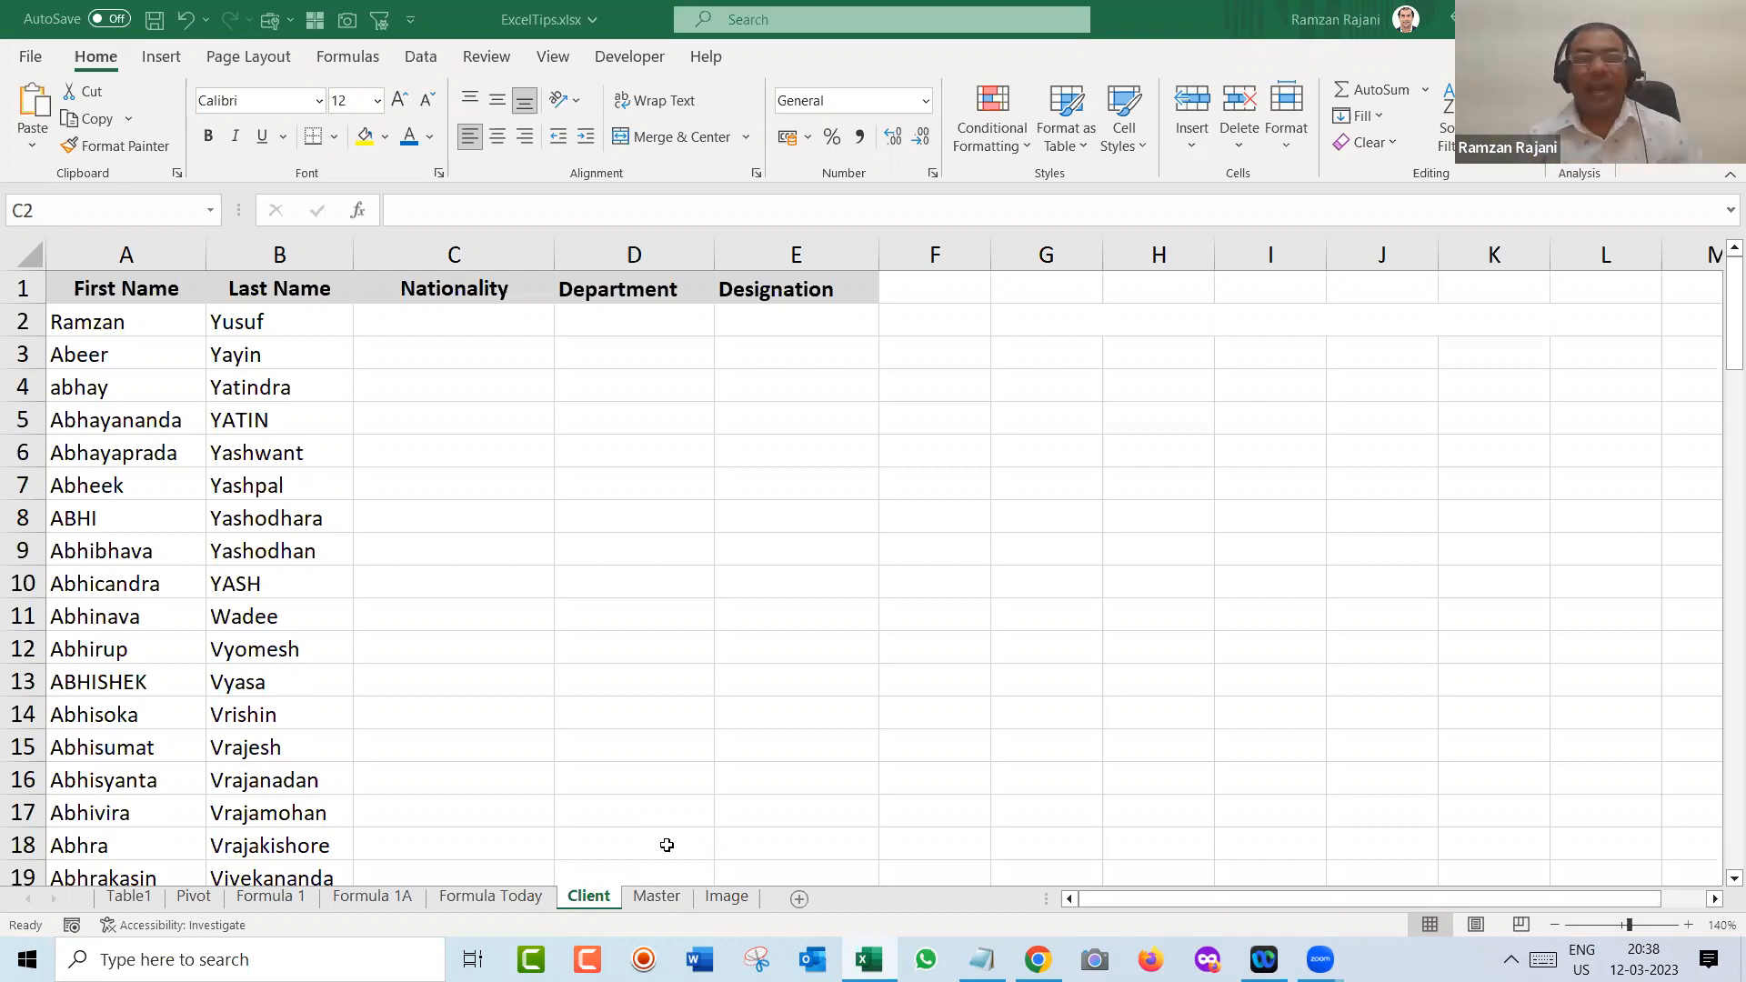
{"action": "left_click", "coordinate": [445, 326]}
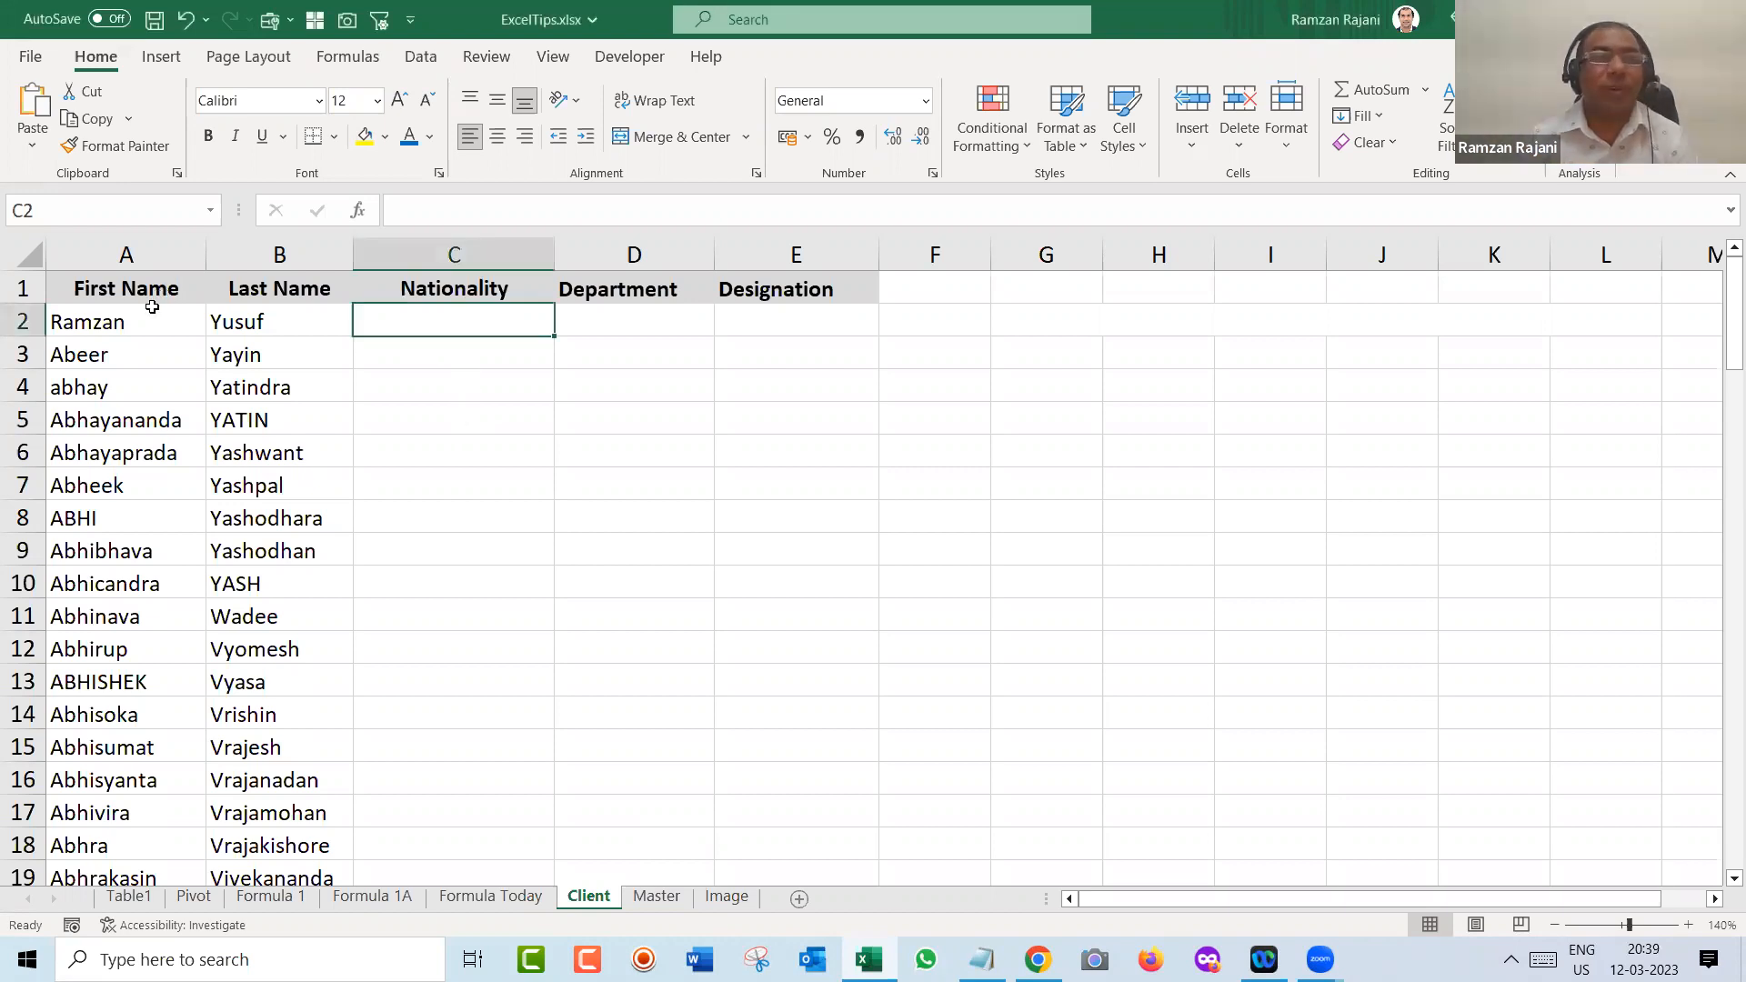
{"action": "left_click", "coordinate": [145, 312]}
{"action": "left_click", "coordinate": [278, 312]}
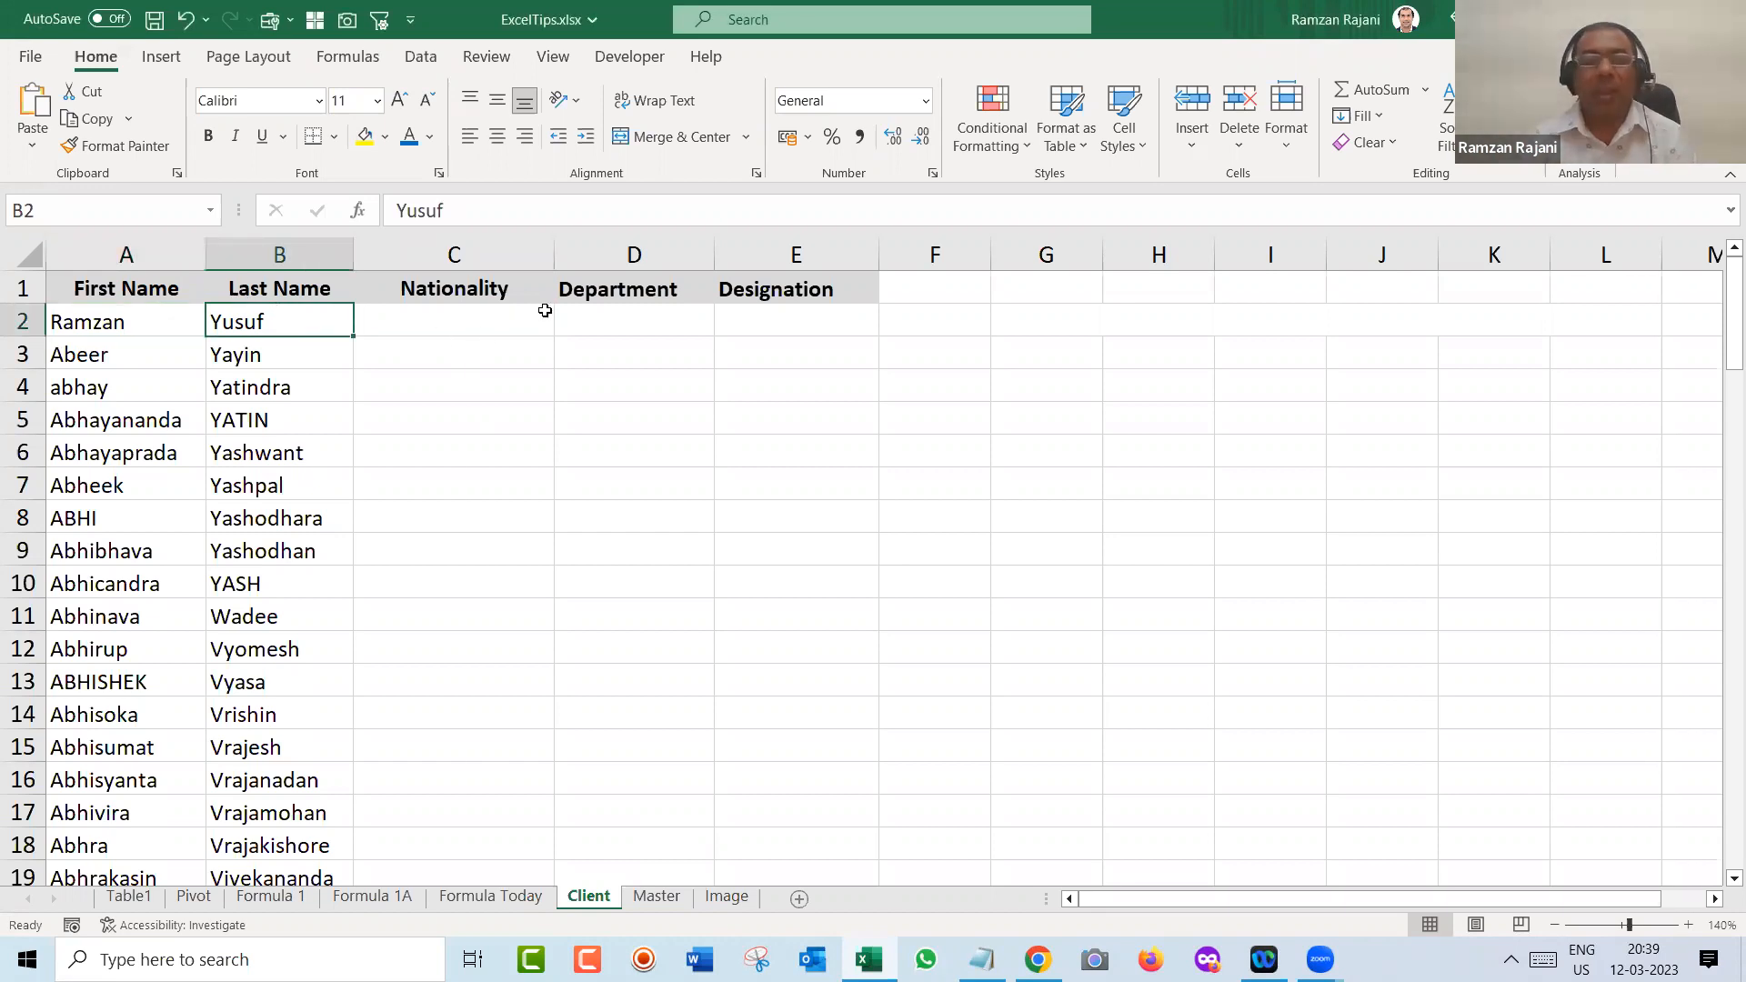
{"action": "left_click", "coordinate": [511, 316]}
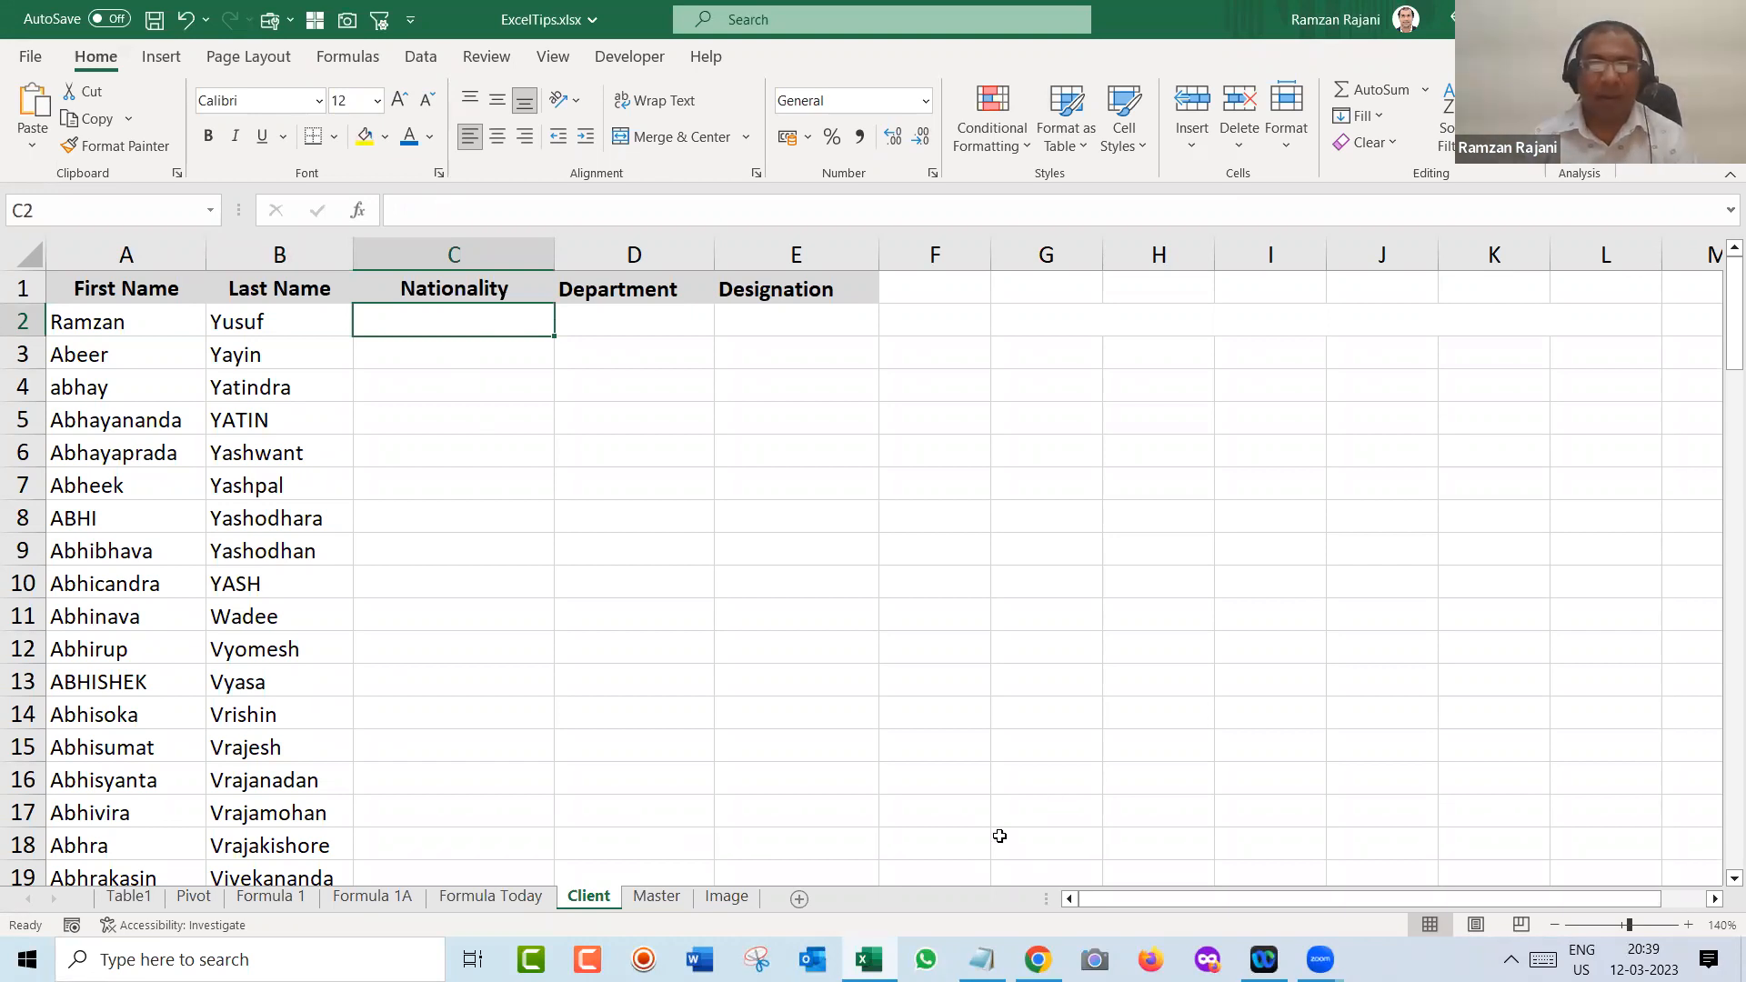
{"action": "left_click", "coordinate": [659, 898]}
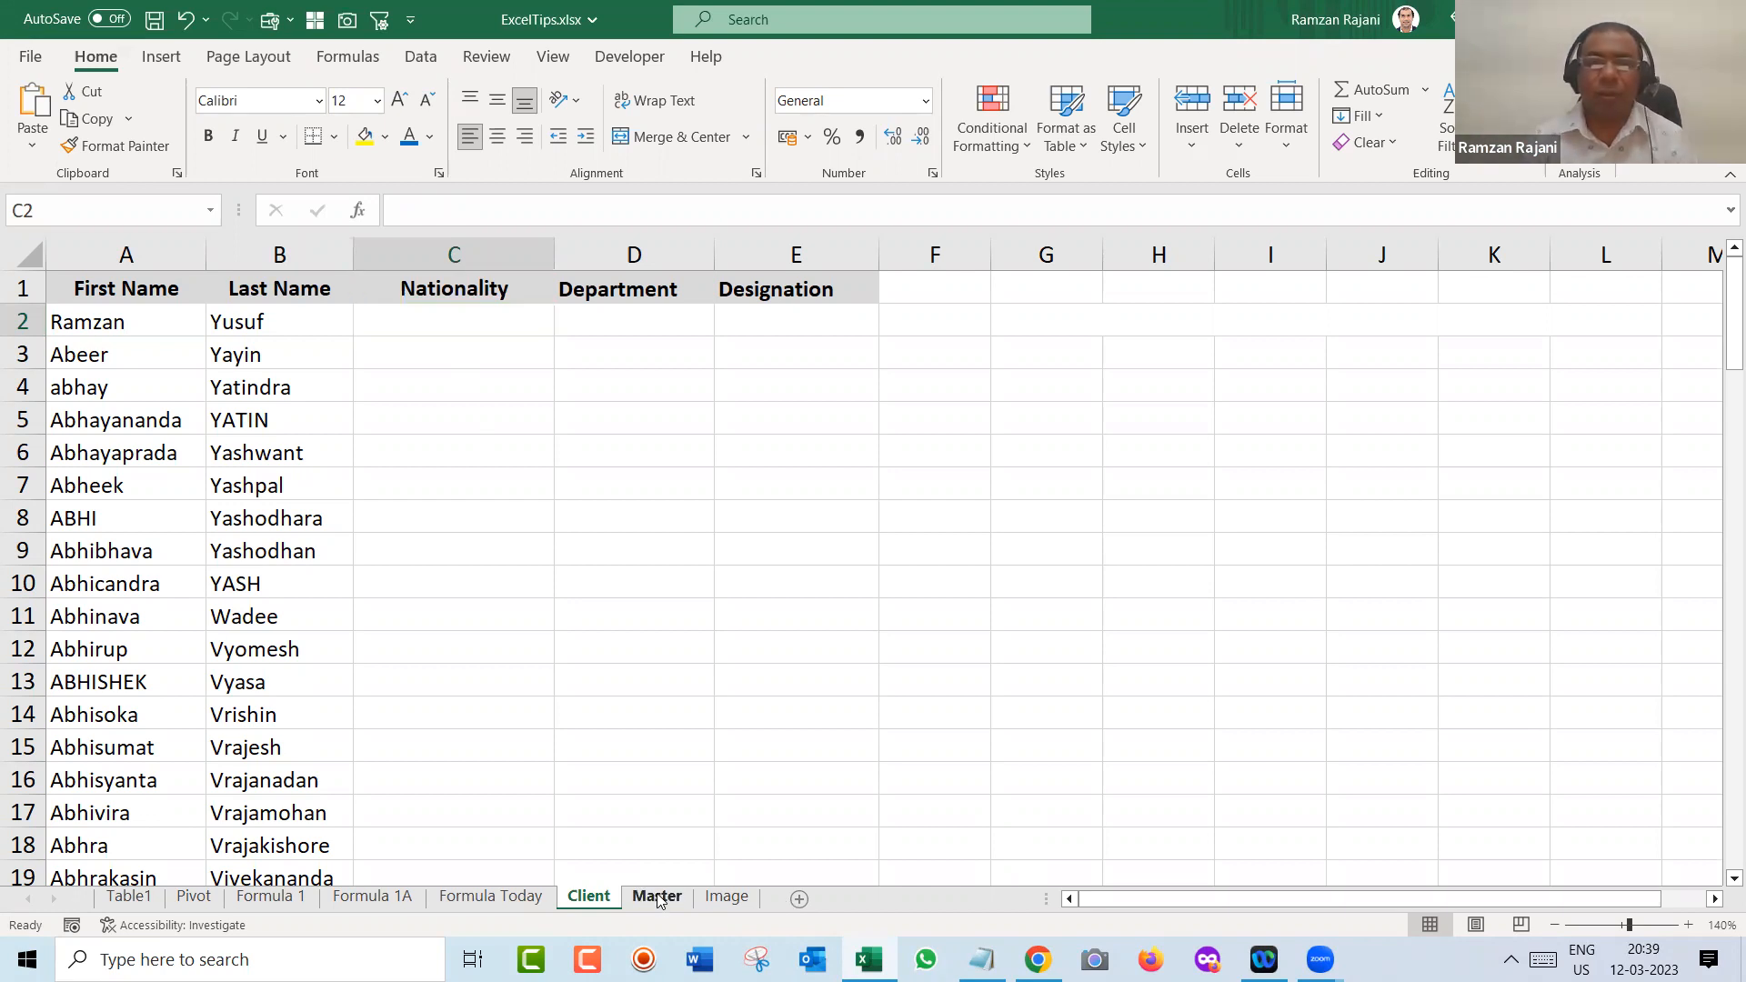
{"action": "key", "text": "Home"}
{"action": "key", "text": "ctrl+Page_Up"}
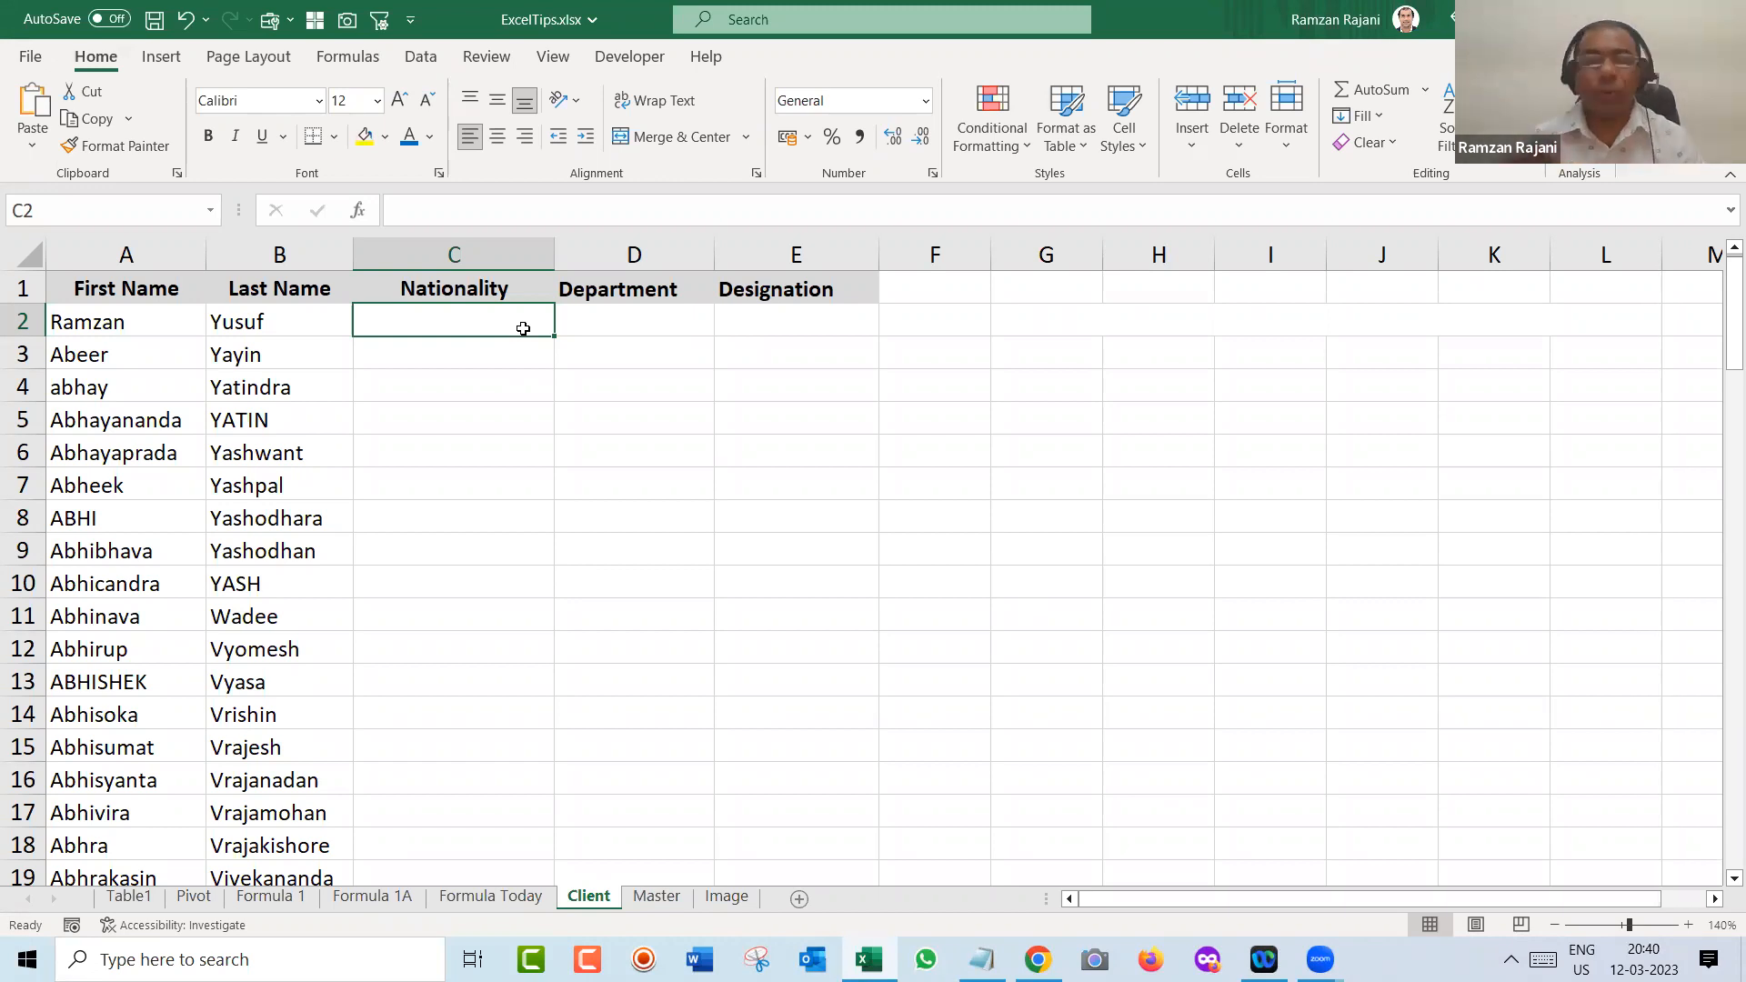
{"action": "left_click", "coordinate": [146, 332]}
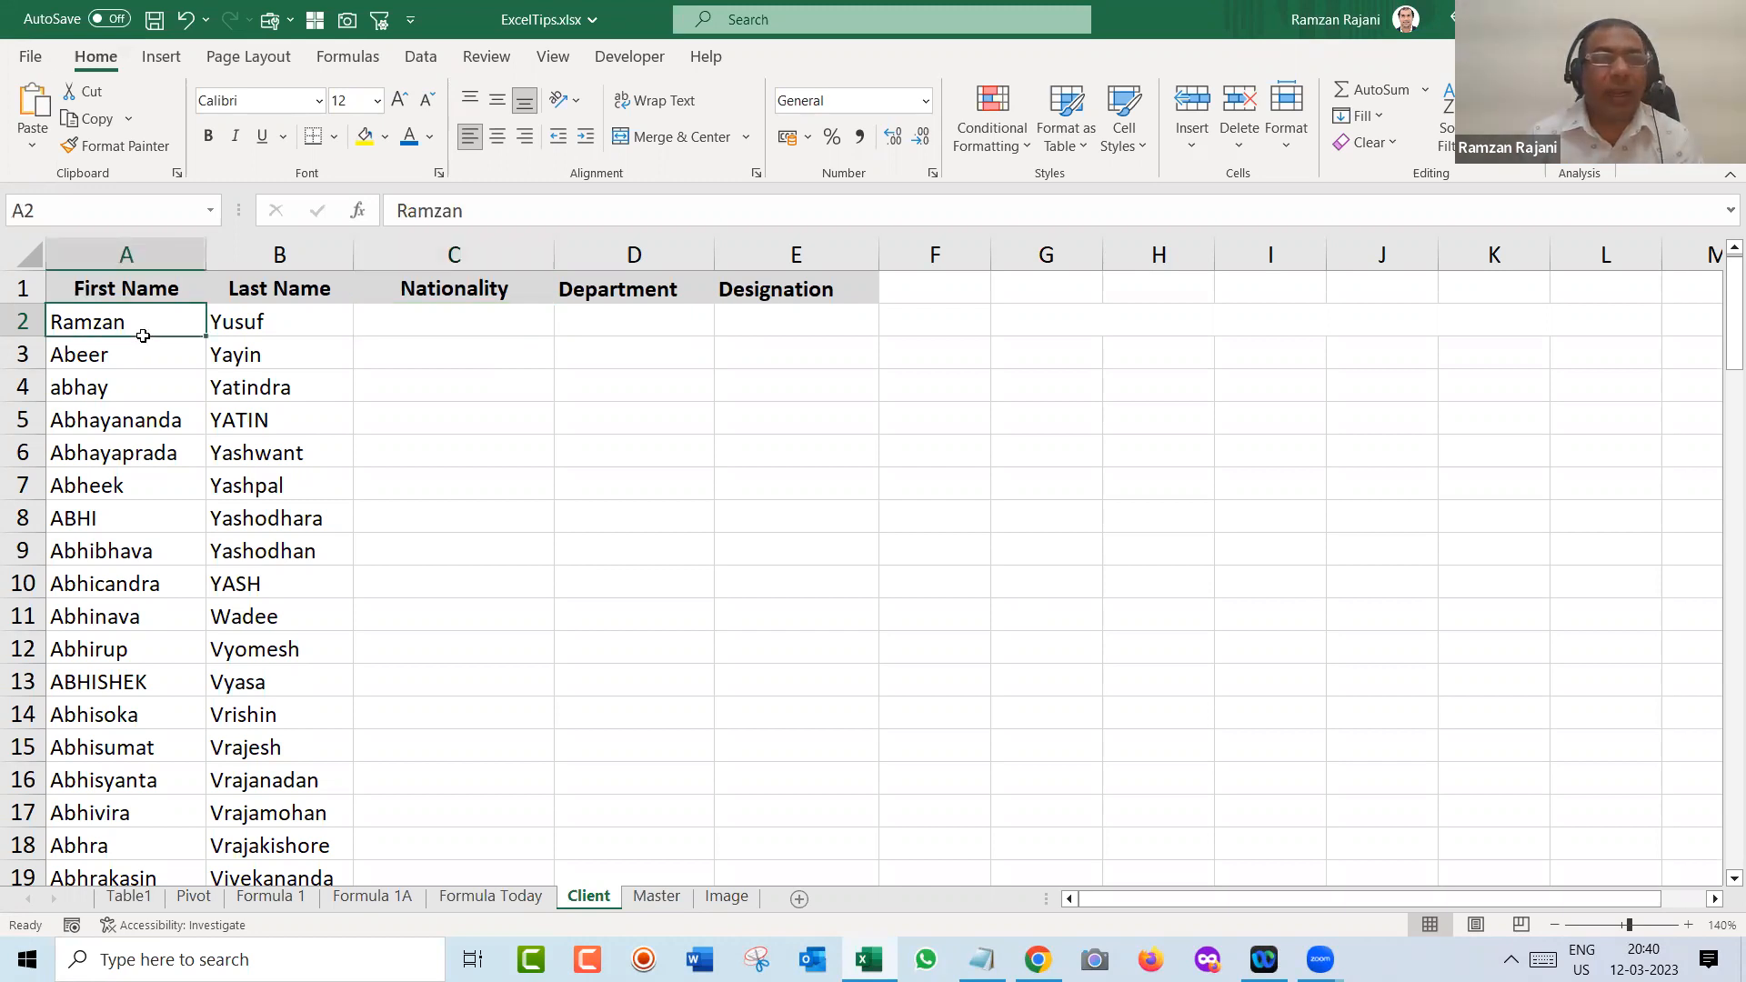
{"action": "left_click_drag", "start_coordinate": [206, 328], "coordinate": [207, 329]}
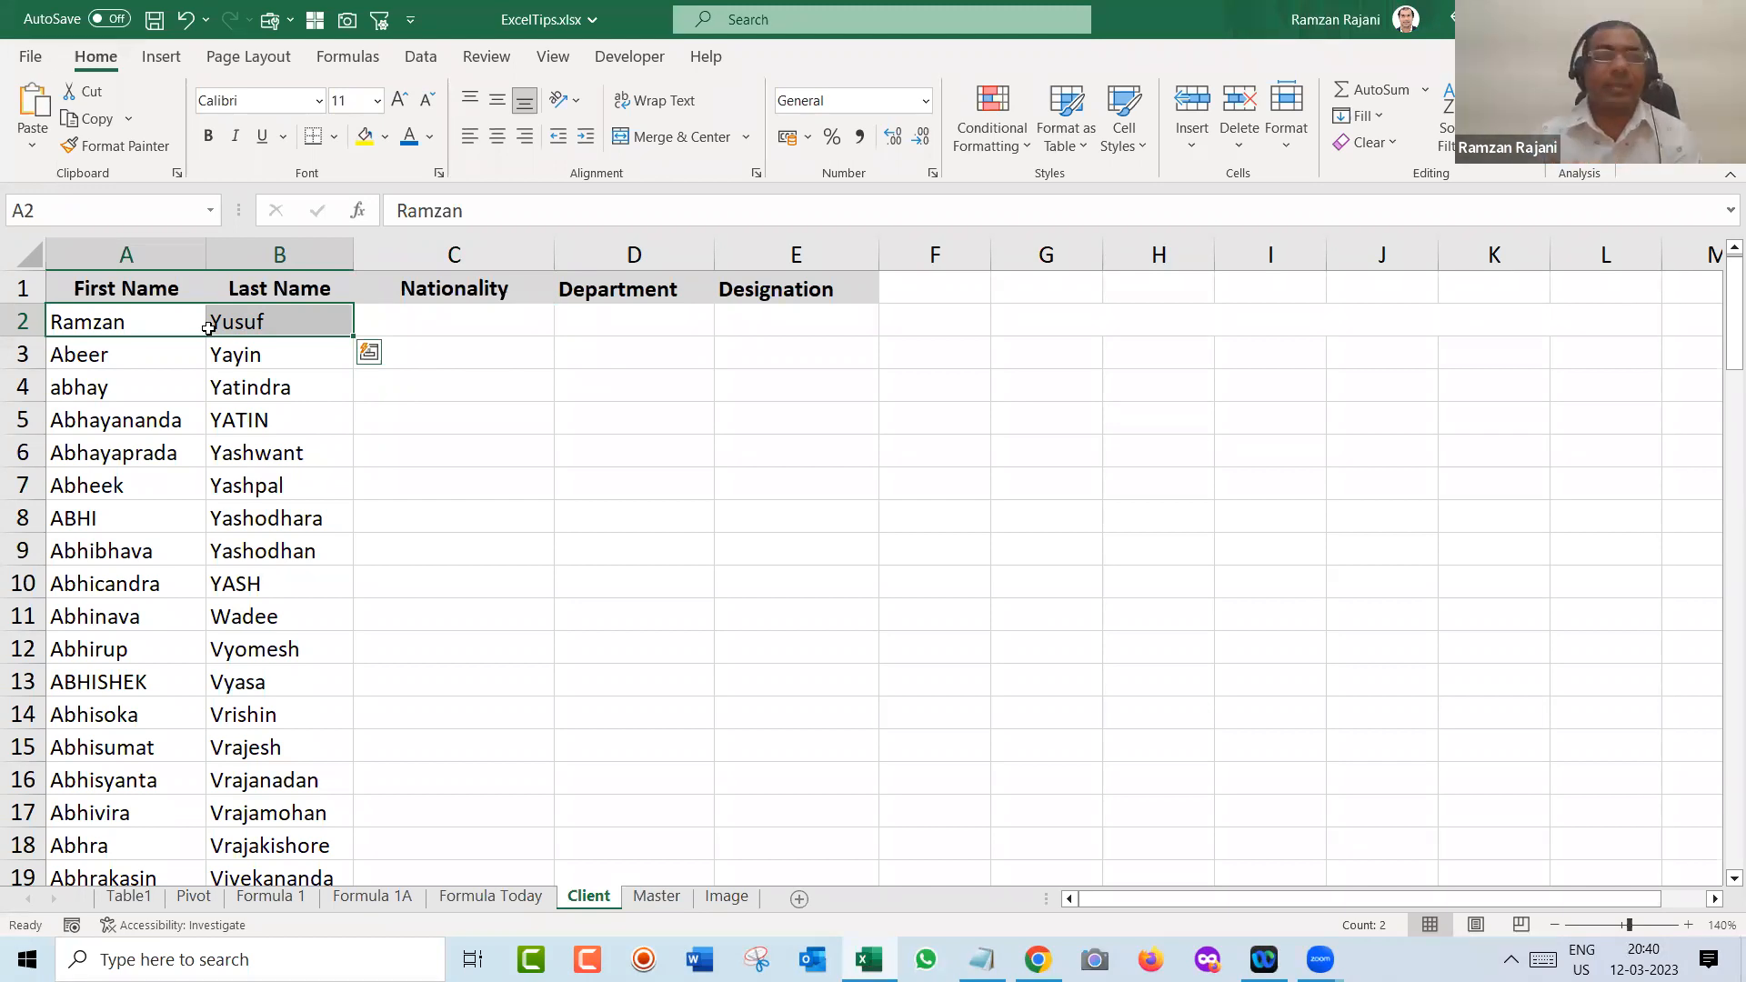
{"action": "left_click_drag", "start_coordinate": [207, 328], "coordinate": [281, 318]}
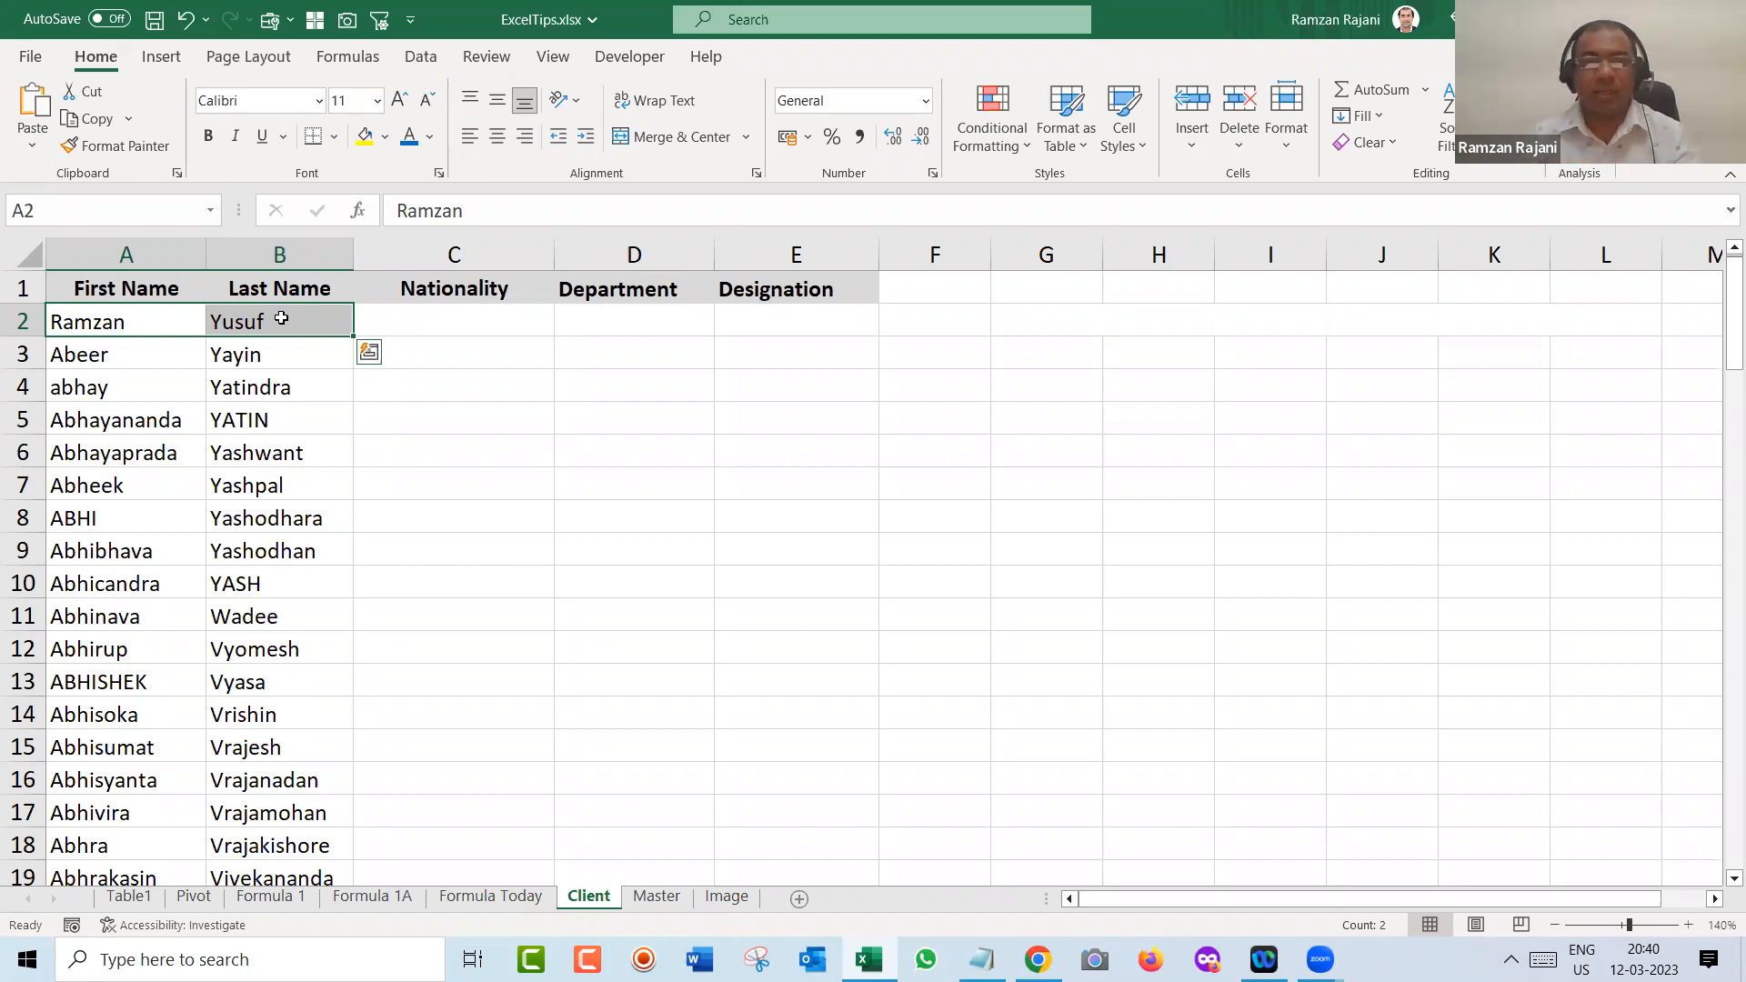
{"action": "key", "text": "Left"}
- Compare the first and last names in the highlighted rows 2 and 5 of the Master sheet at 150% zoom
{"action": "key", "text": "ctrl+Page_Down"}
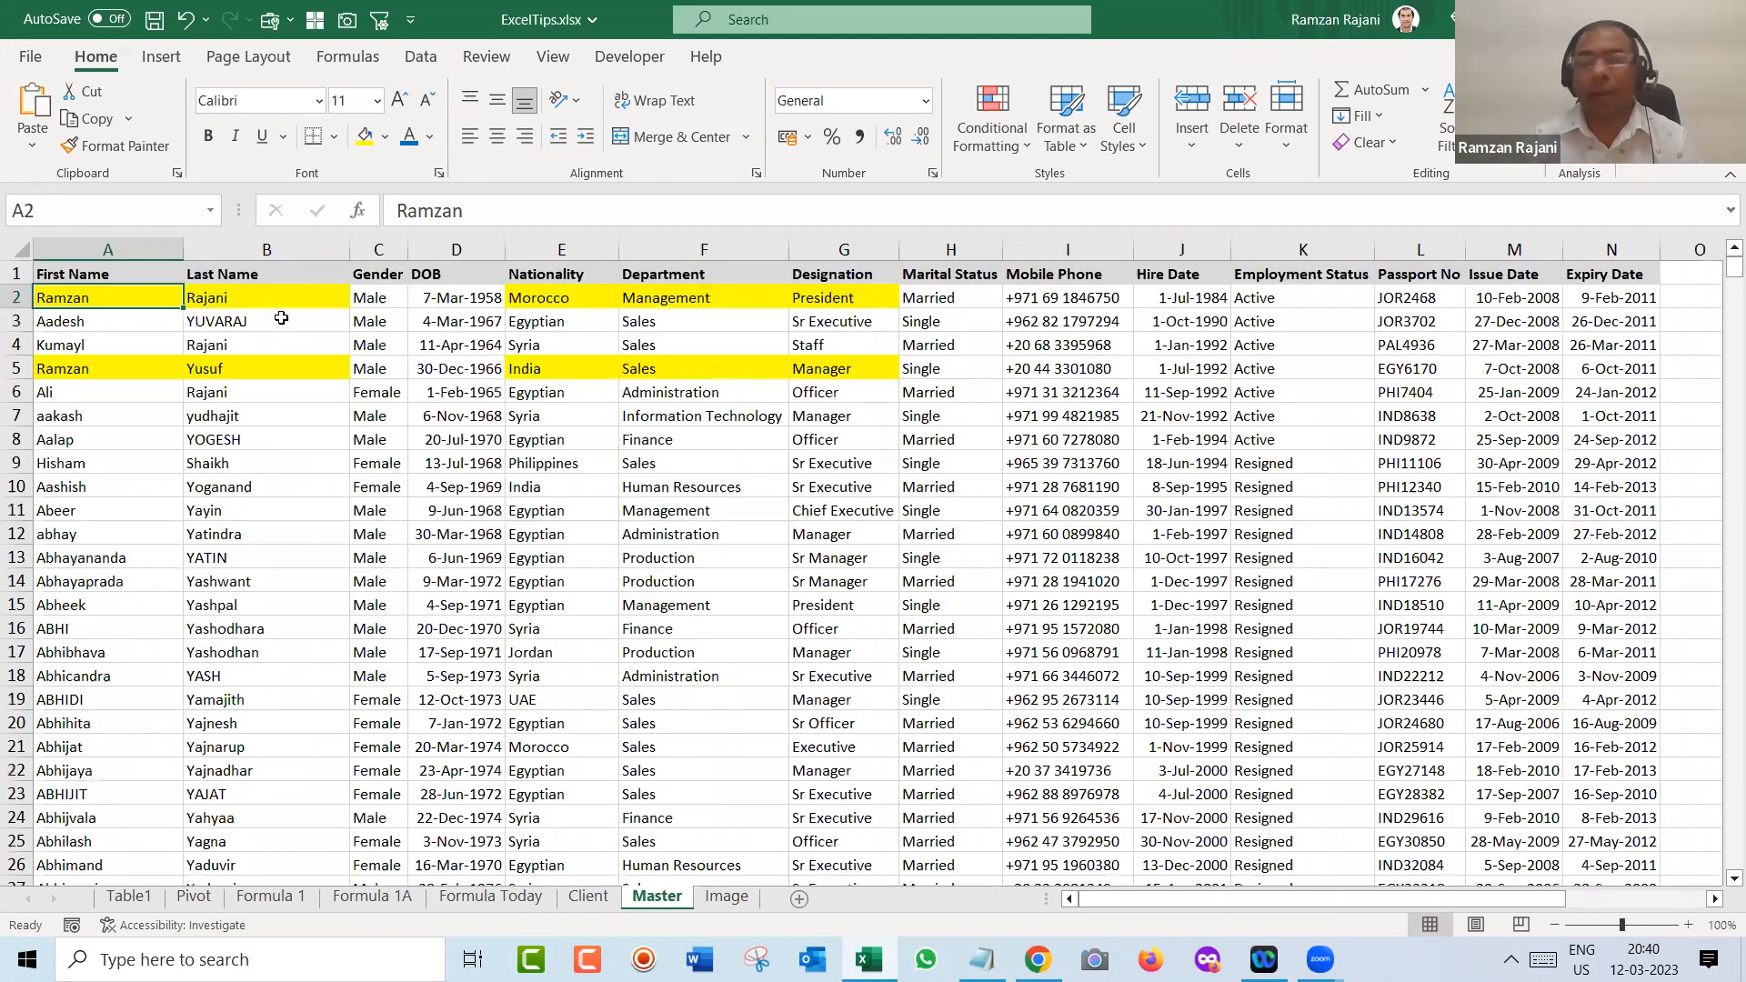
{"action": "left_click", "coordinate": [1688, 922]}
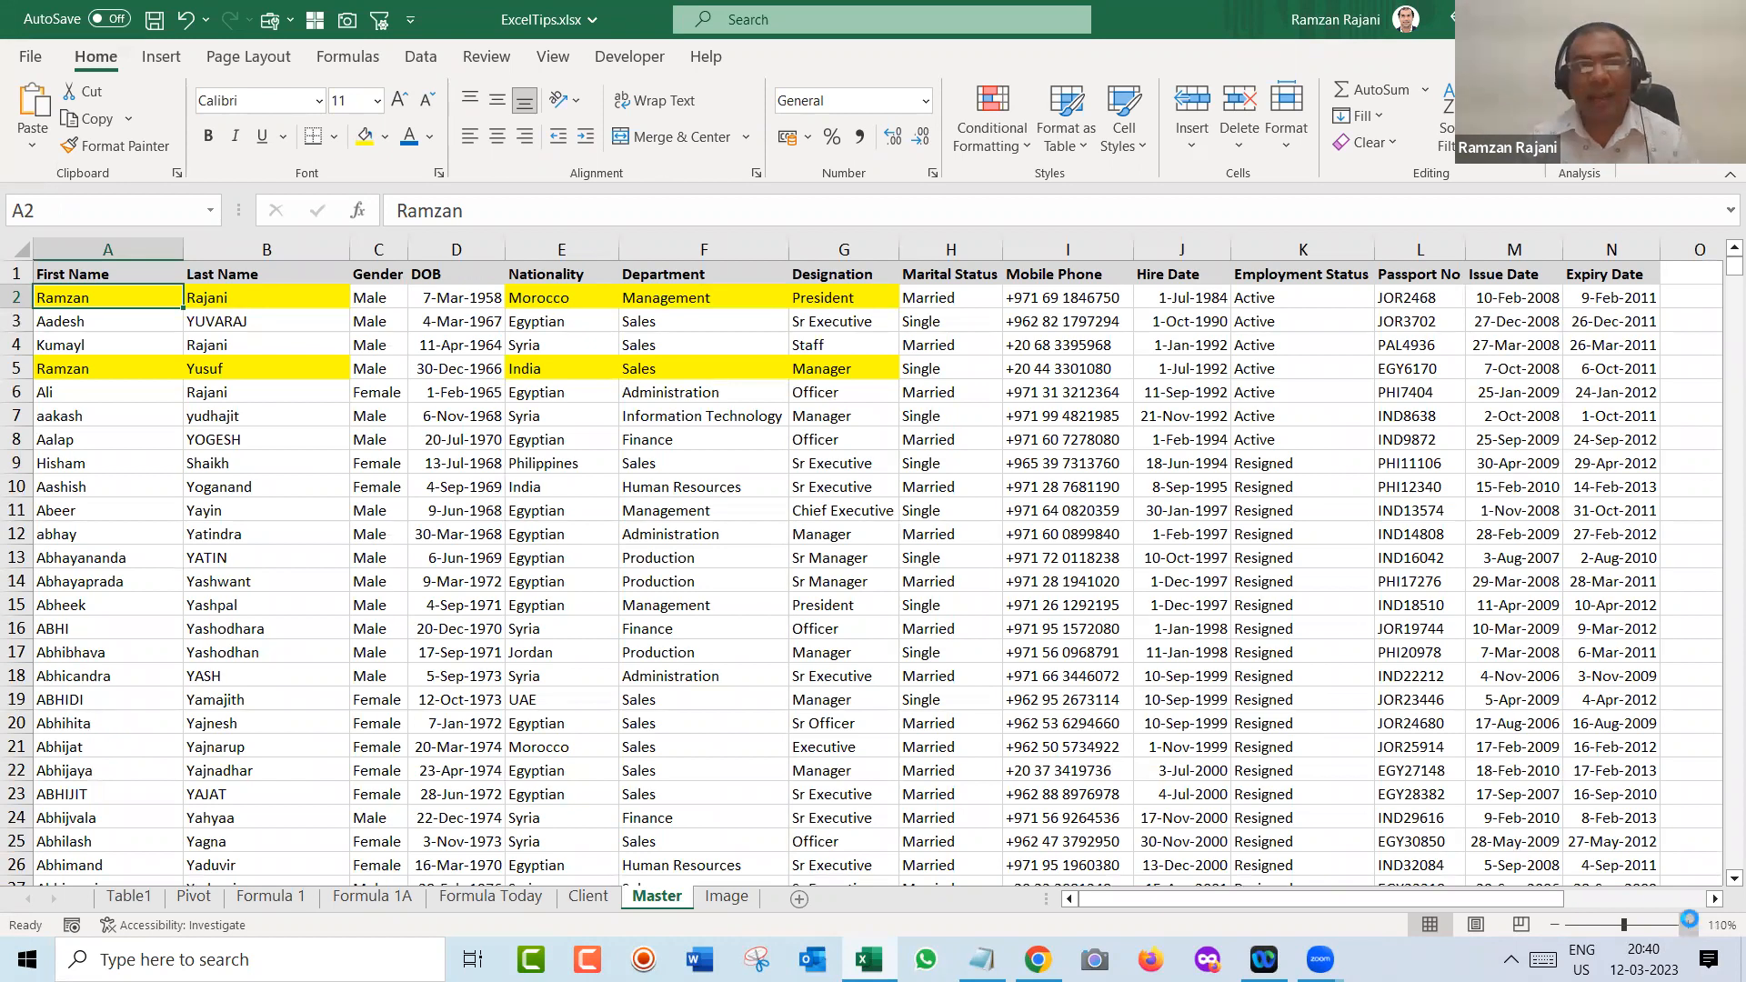
{"action": "left_click", "coordinate": [1689, 924]}
{"action": "left_click", "coordinate": [1690, 924]}
{"action": "left_click", "coordinate": [1689, 924]}
{"action": "left_click", "coordinate": [1689, 924]}
{"action": "key", "text": "Up"}
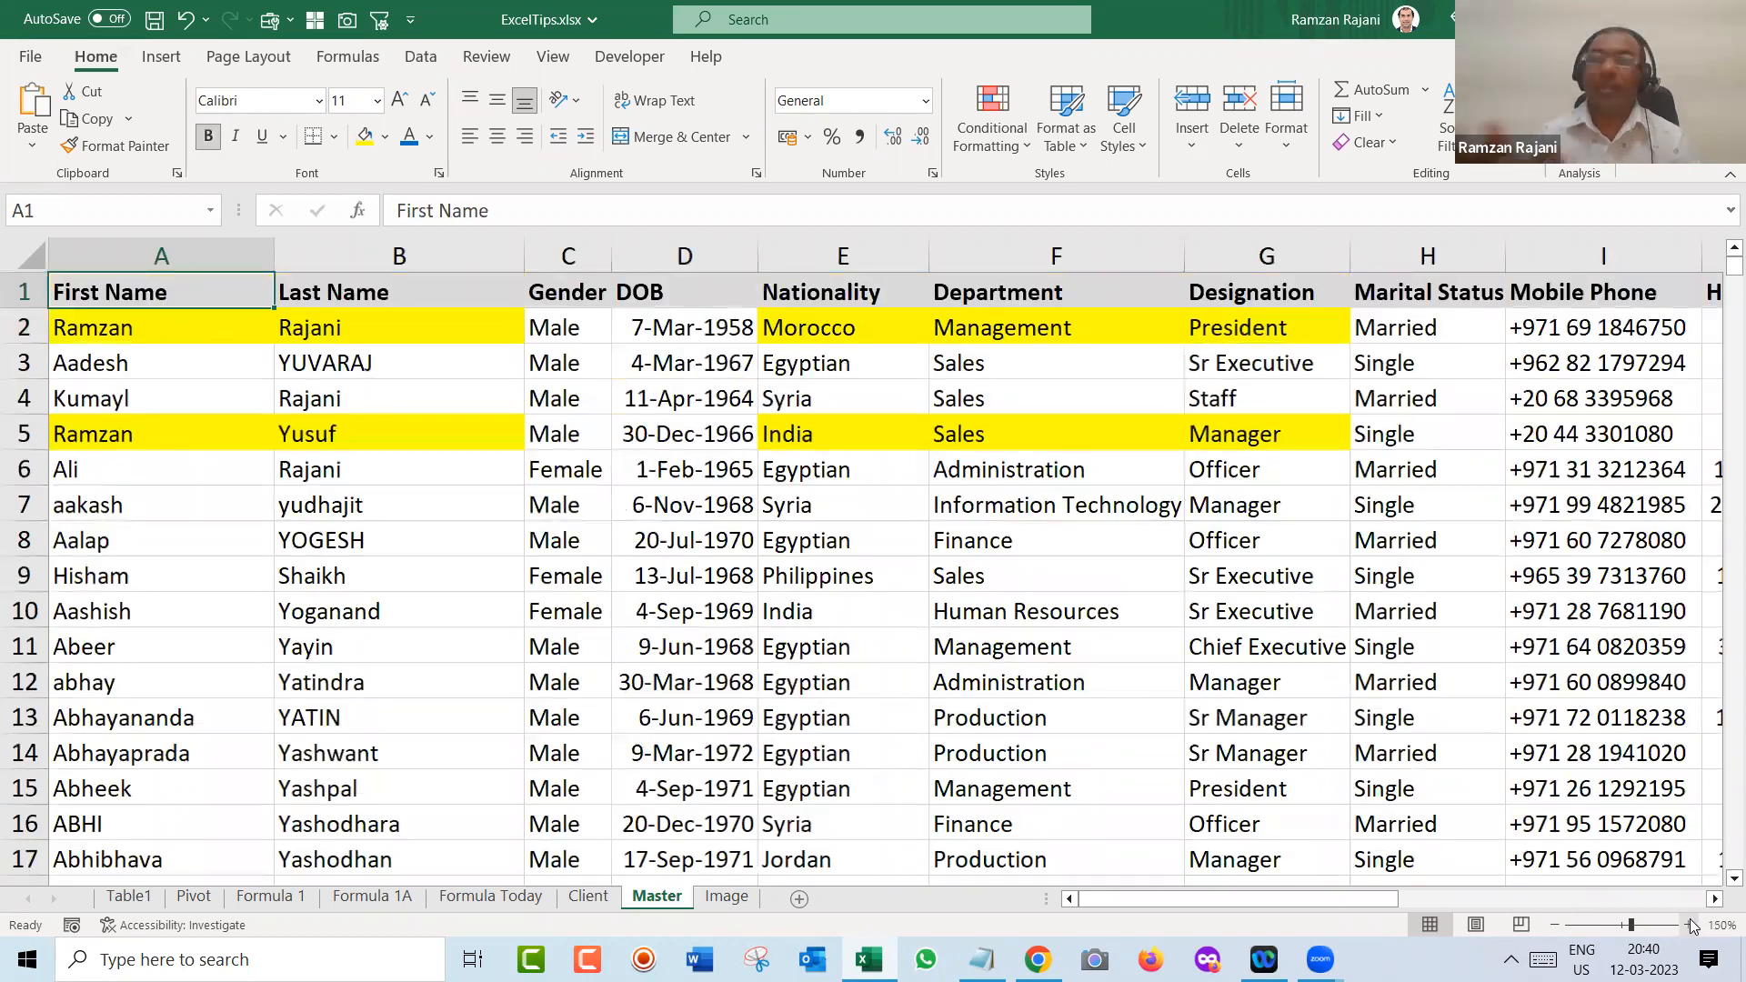
{"action": "key", "text": "Down"}
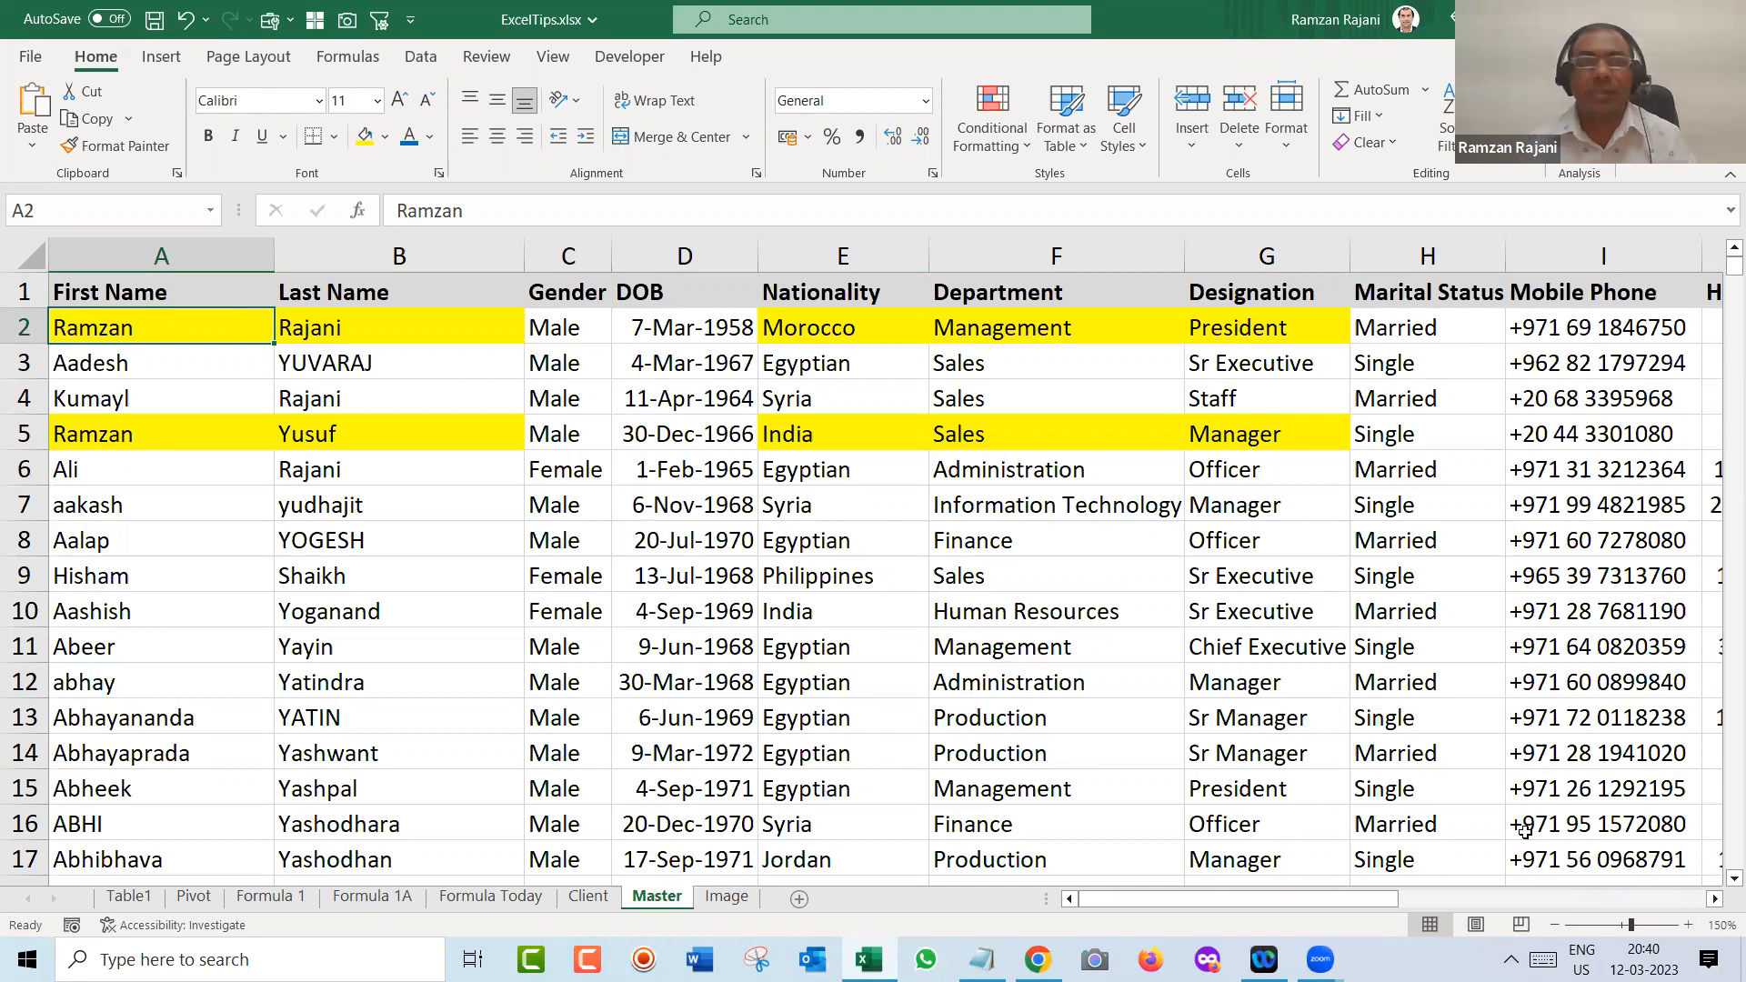
{"action": "left_click_drag", "start_coordinate": [216, 322], "coordinate": [291, 330]}
{"action": "left_click_drag", "start_coordinate": [218, 428], "coordinate": [289, 434]}
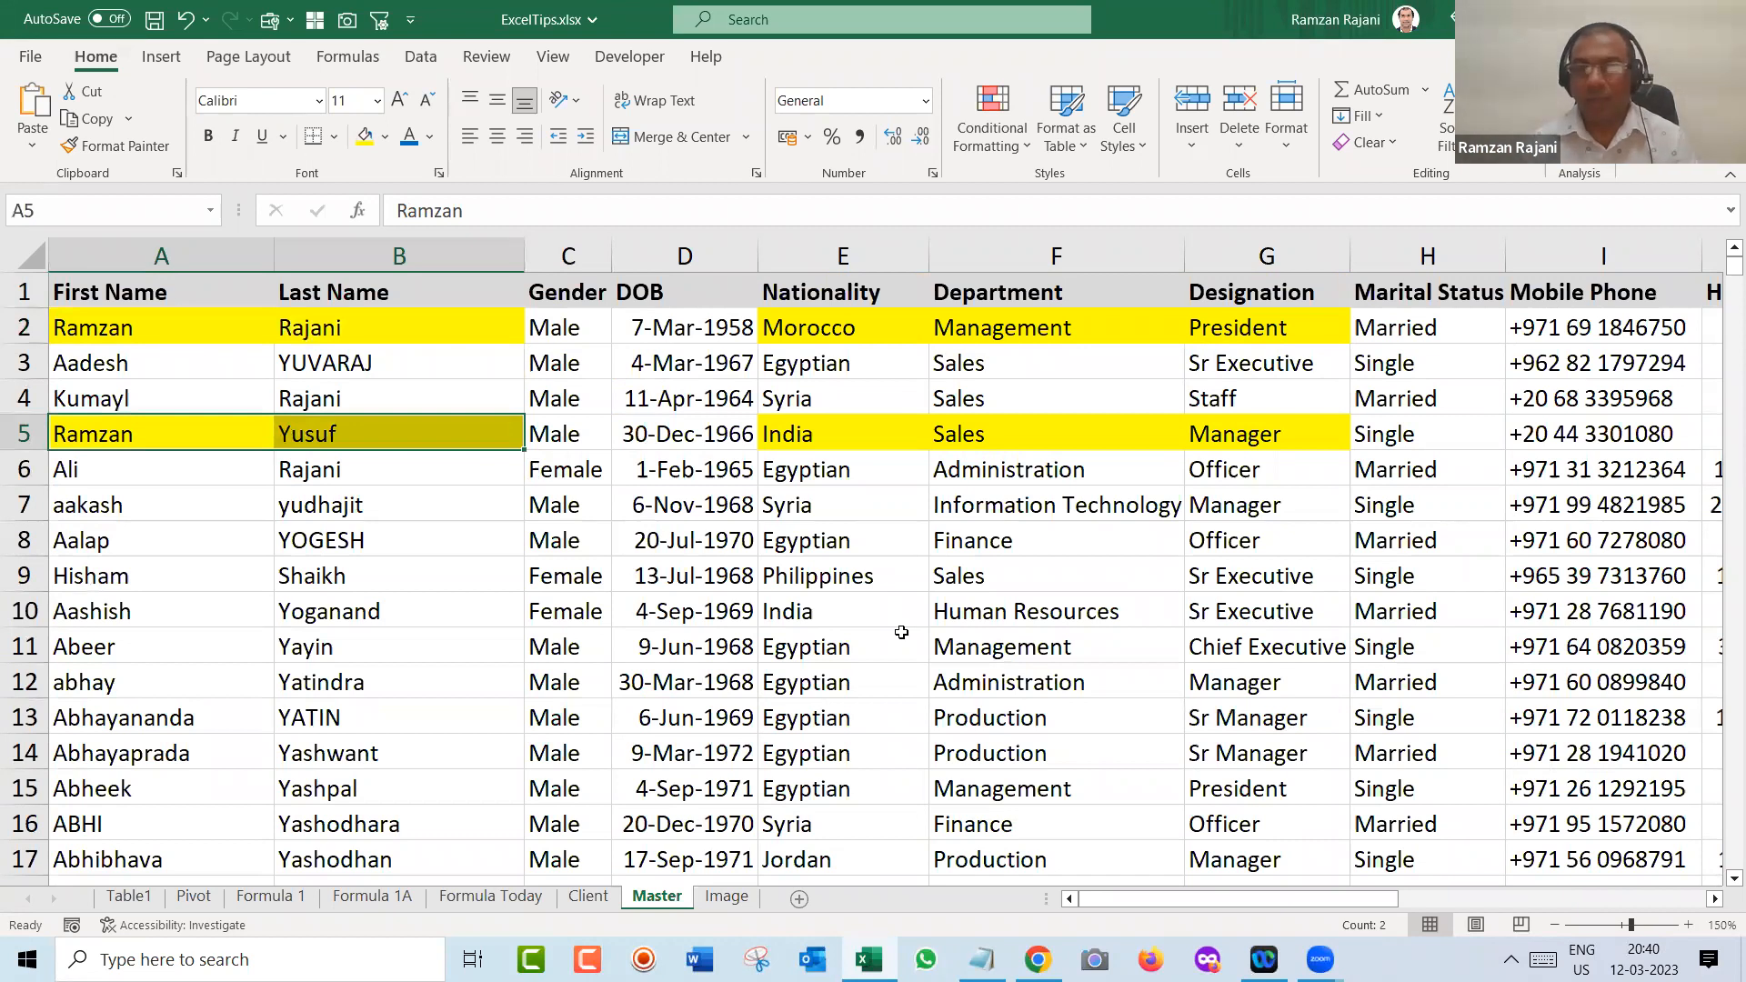
{"action": "key", "text": "alt+Tab"}
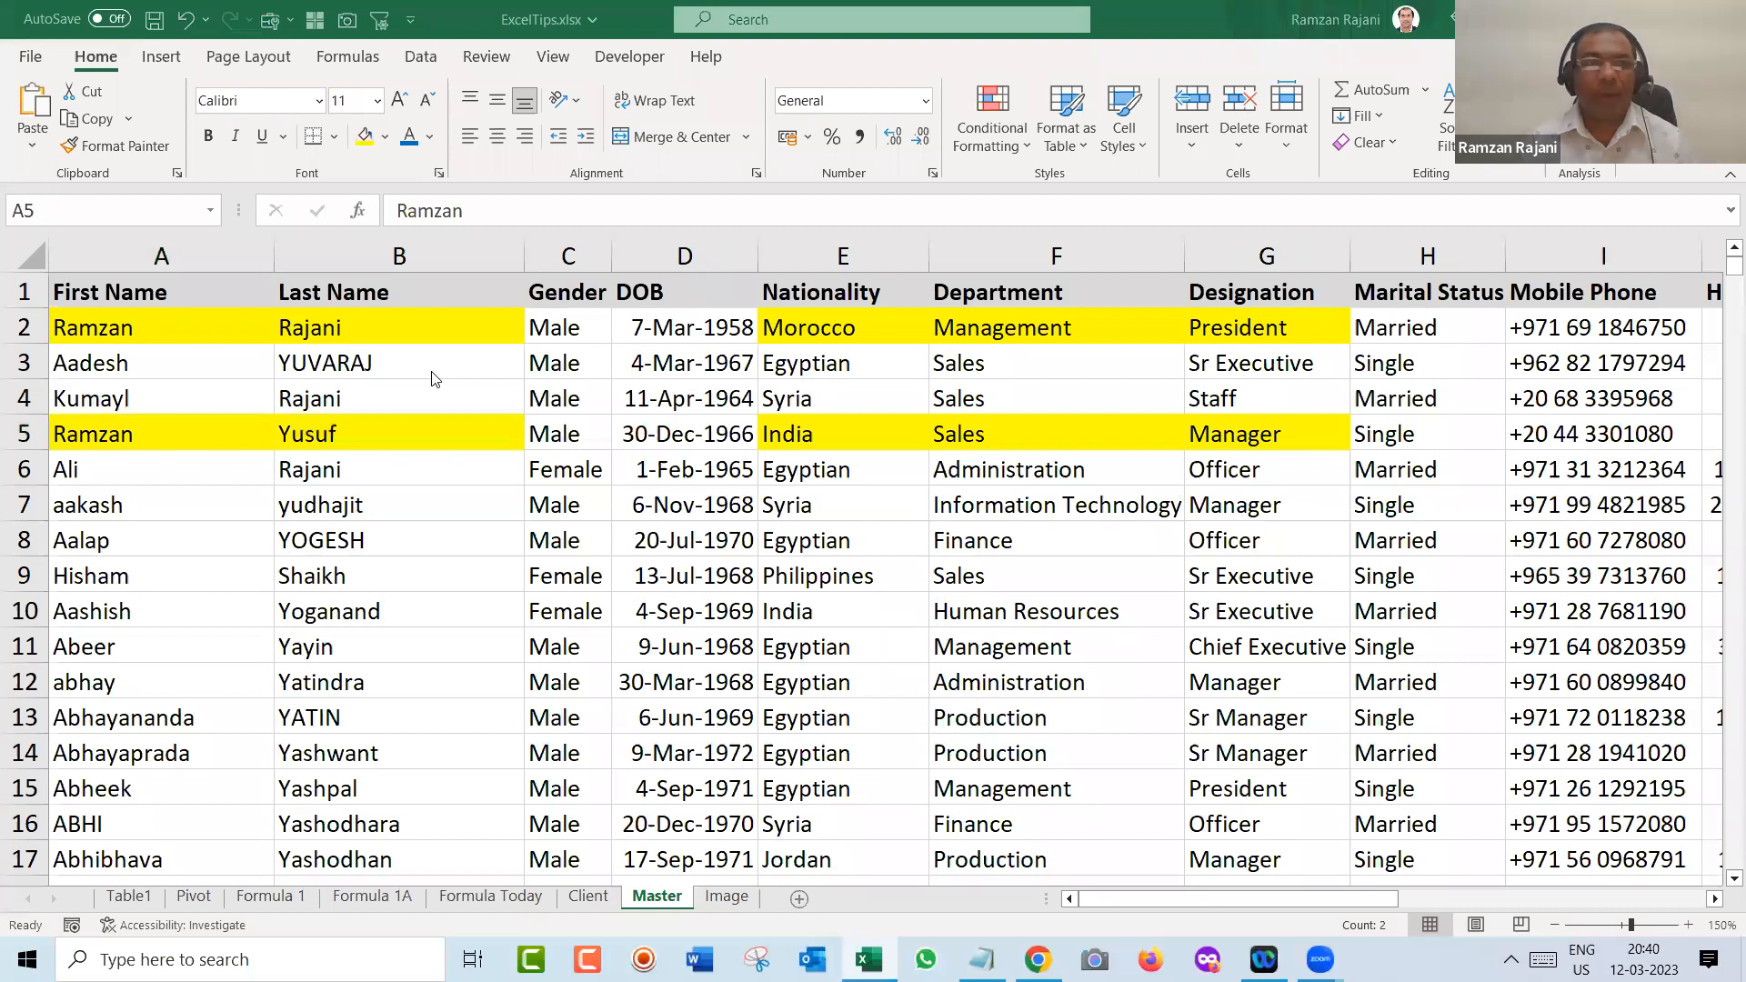
{"action": "key", "text": "alt+Tab"}
{"action": "key", "text": "ctrl+Page_Down"}
{"action": "key", "text": "ctrl+Page_Up"}
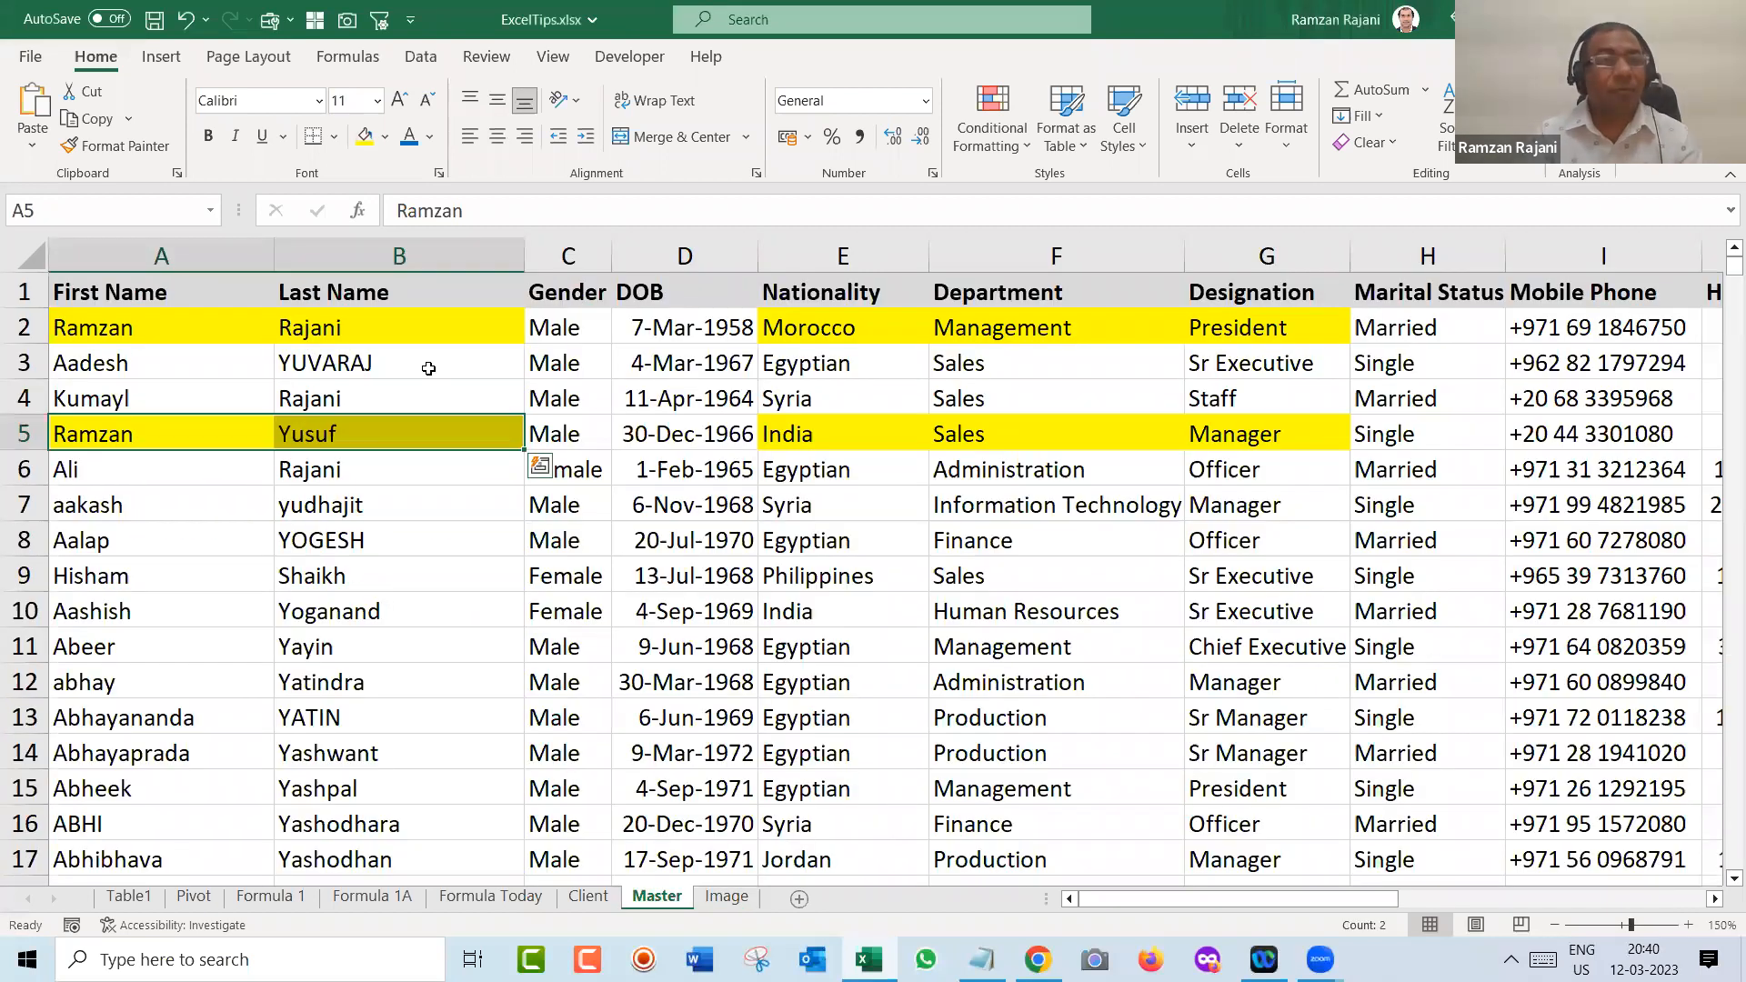
- Try to look up the Nationality in C2 of the Client sheet by first name only with =VLOOKUP(A2,Master!A:N,5,0)
{"action": "key", "text": "ctrl+Page_Up"}
{"action": "key", "text": "Right"}
{"action": "key", "text": "Right"}
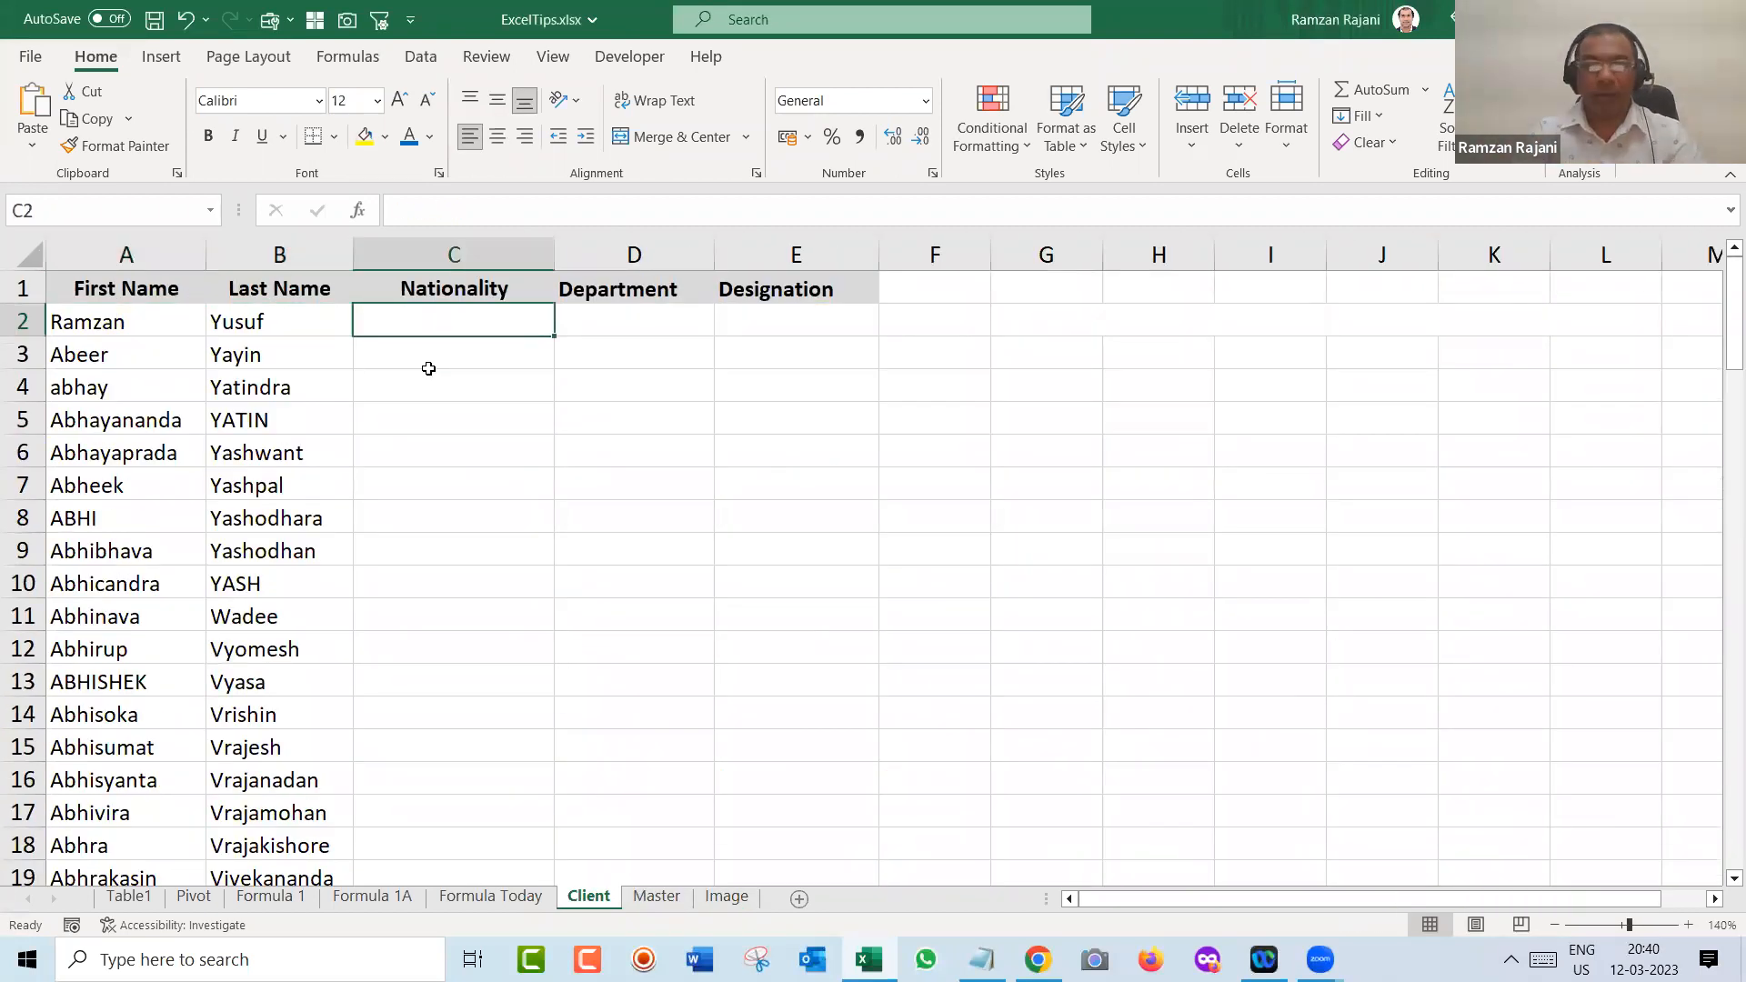
{"action": "type", "text": "=VLOOKUP("}
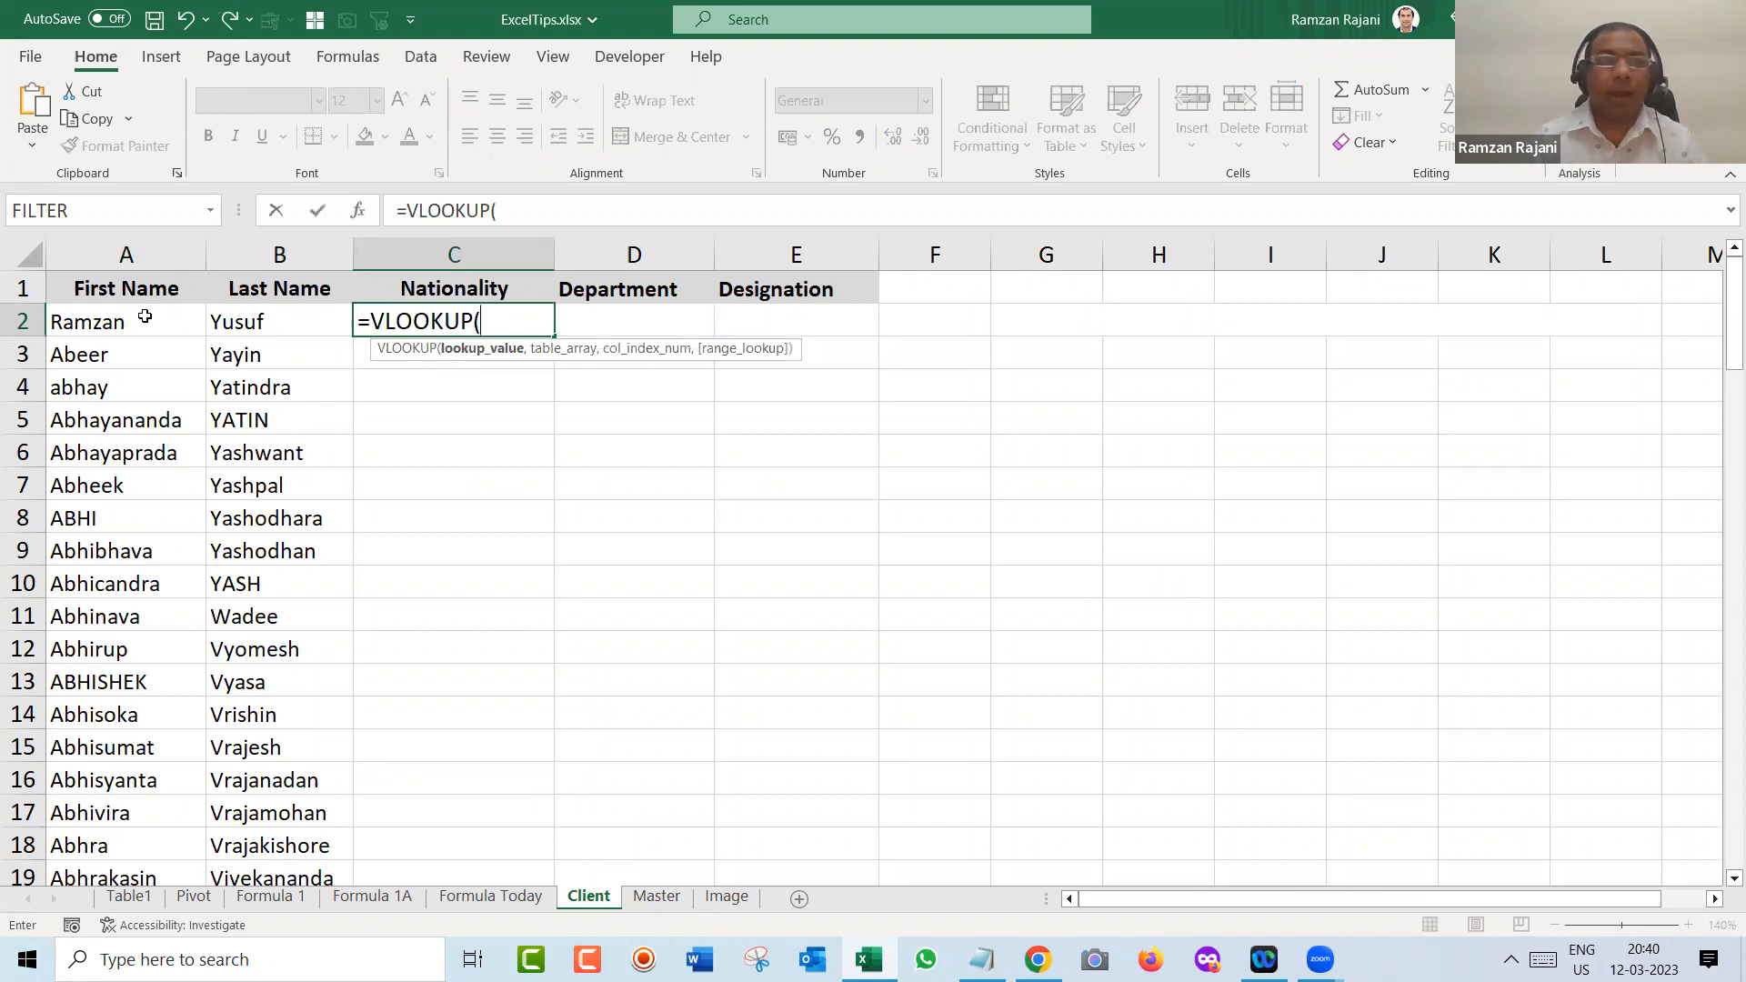
{"action": "left_click", "coordinate": [145, 316]}
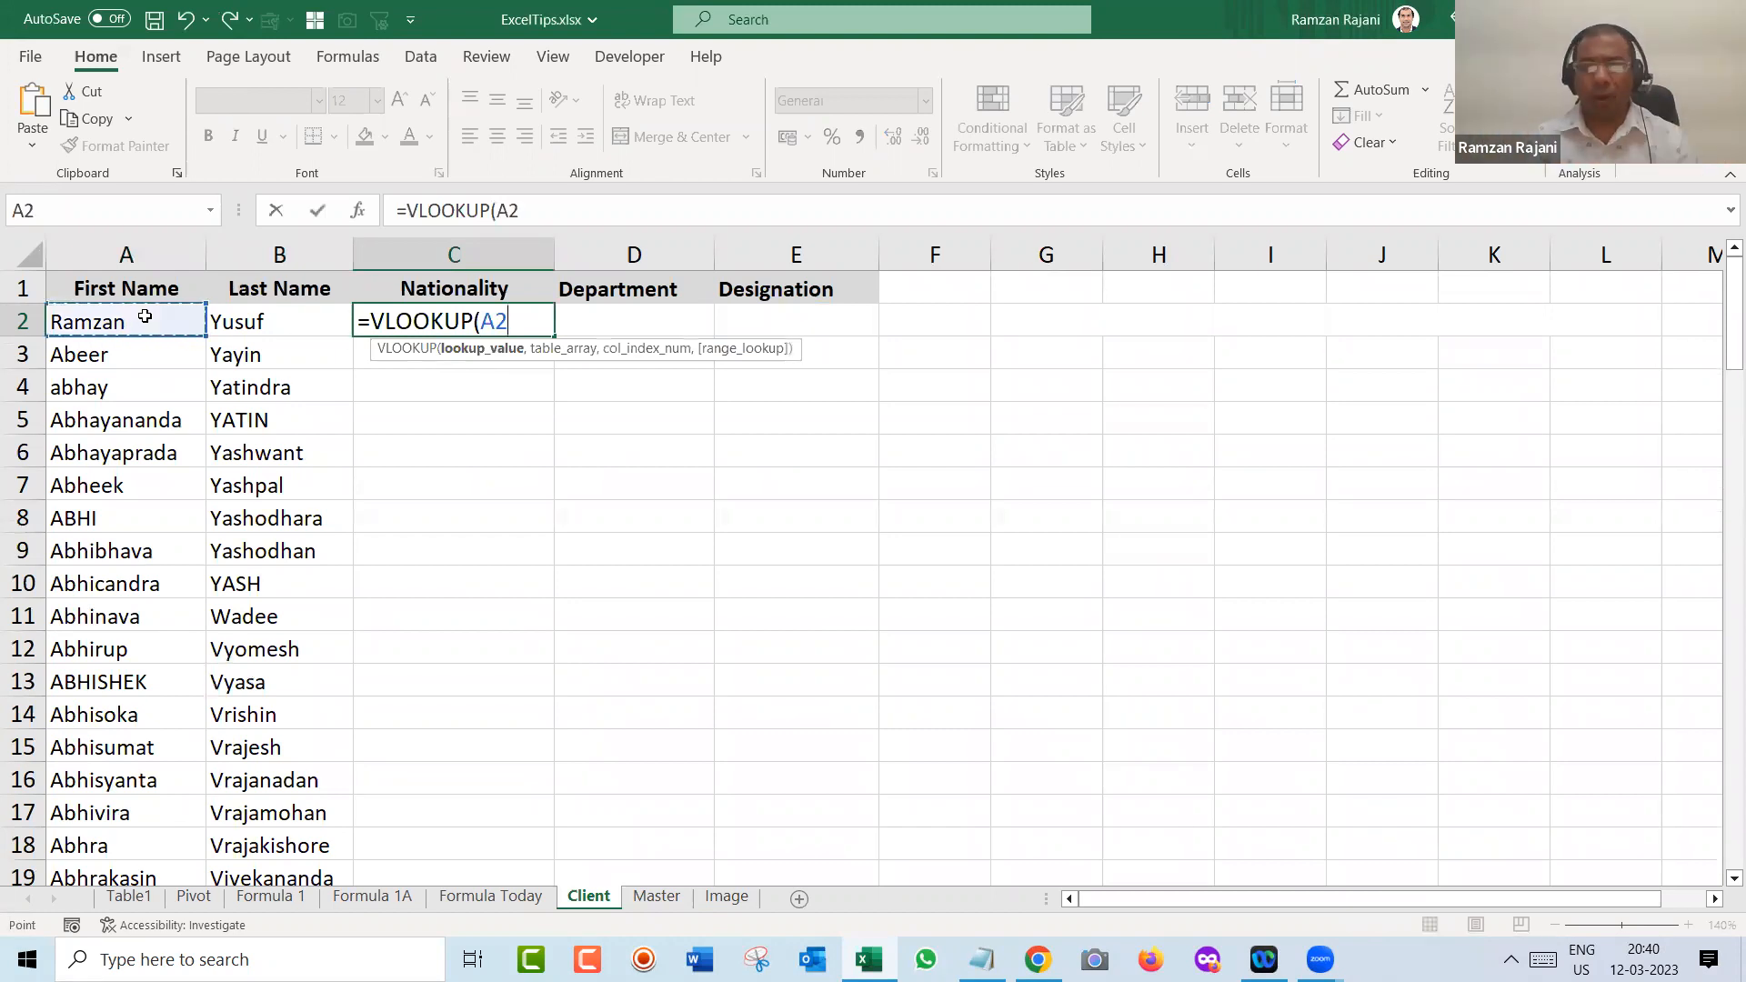
{"action": "type", "text": ","}
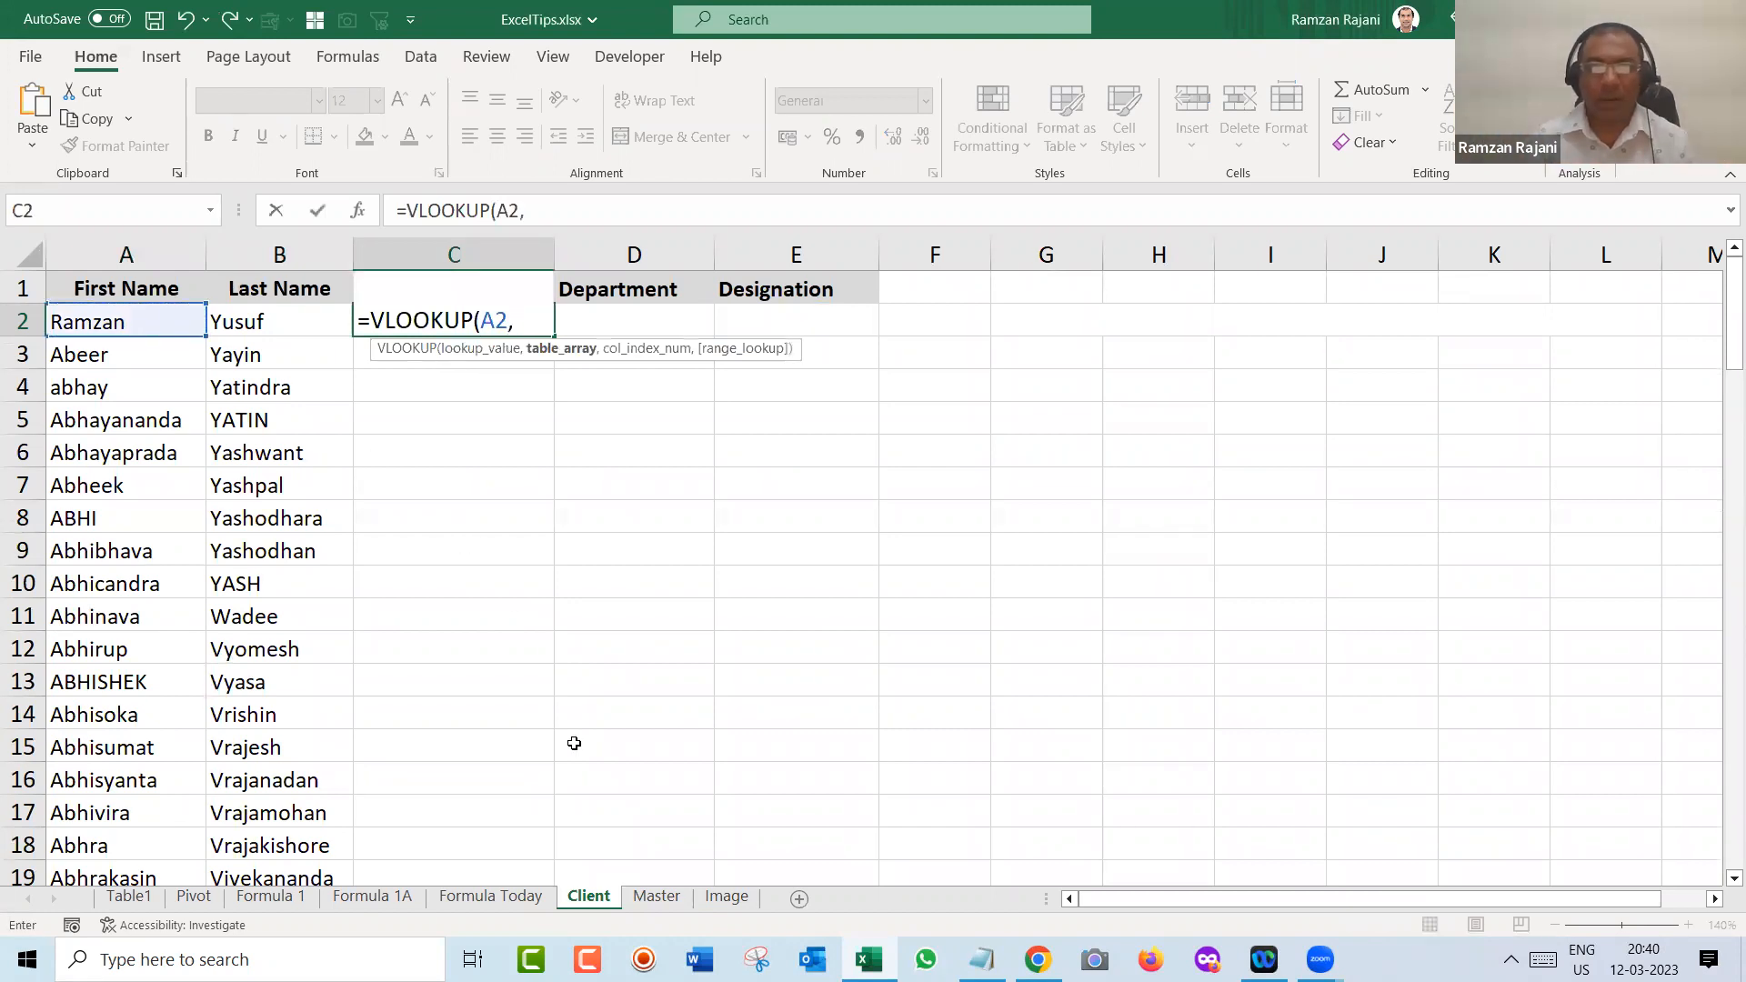
{"action": "left_click", "coordinate": [657, 898]}
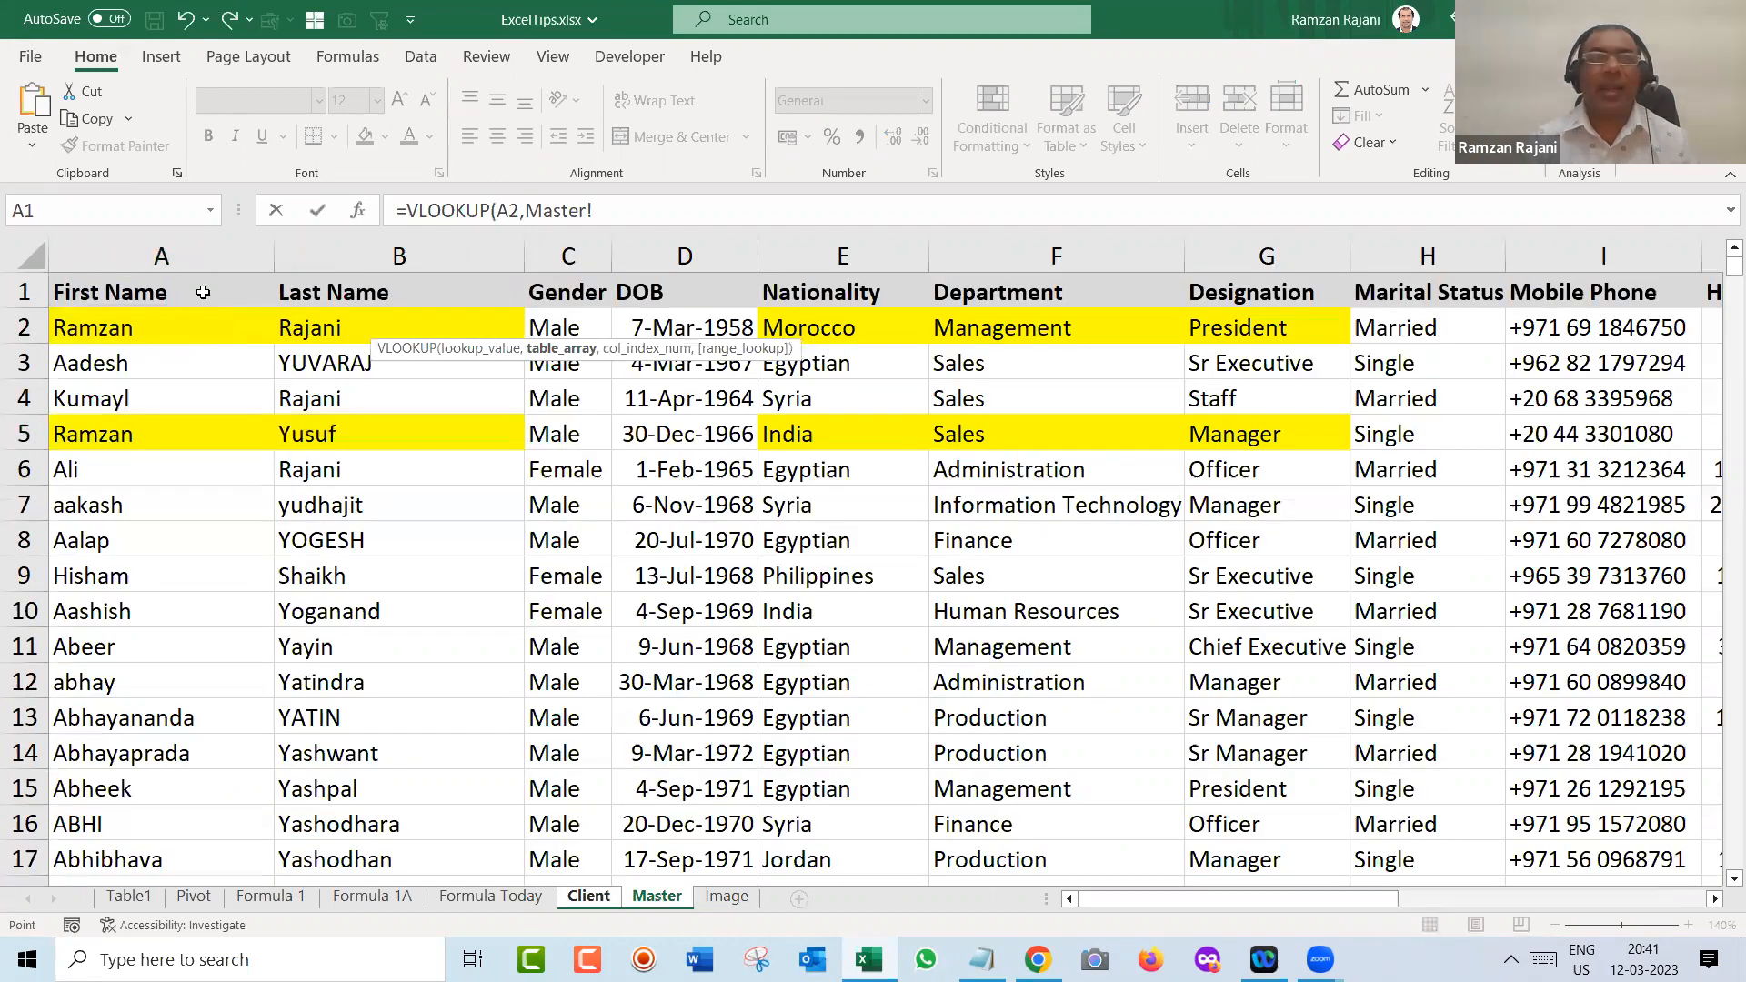
{"action": "left_click", "coordinate": [198, 258]}
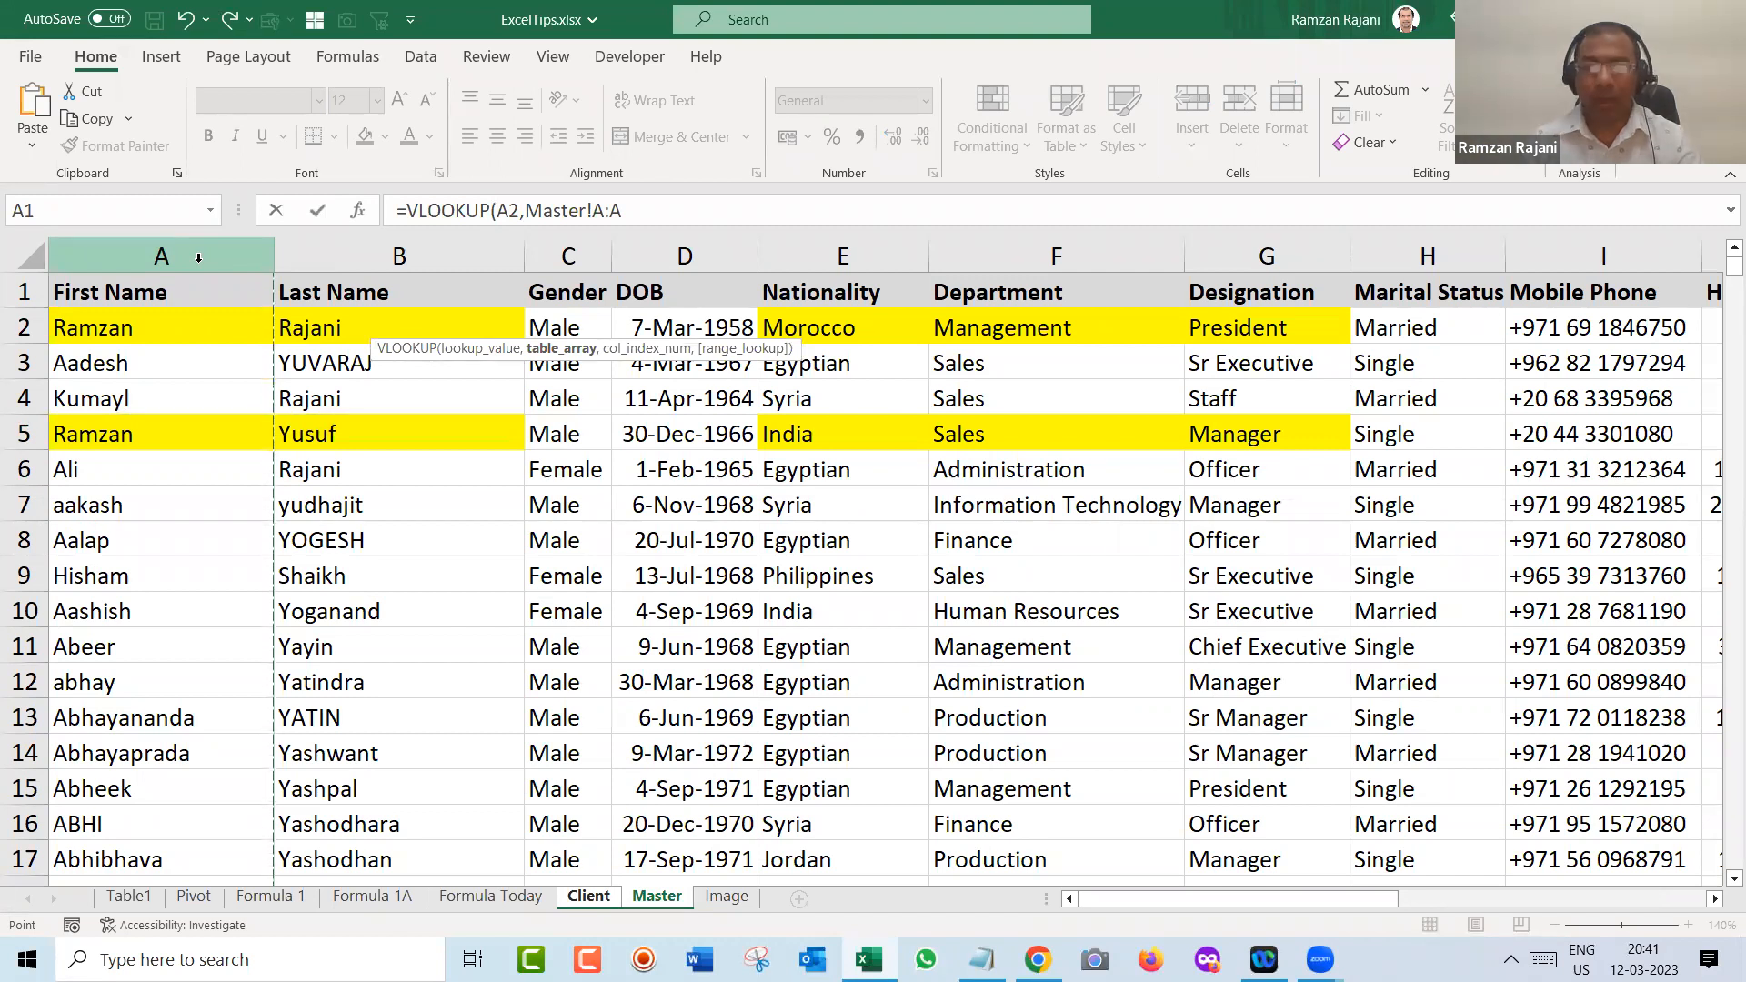
{"action": "key", "text": "ctrl+shift+Right"}
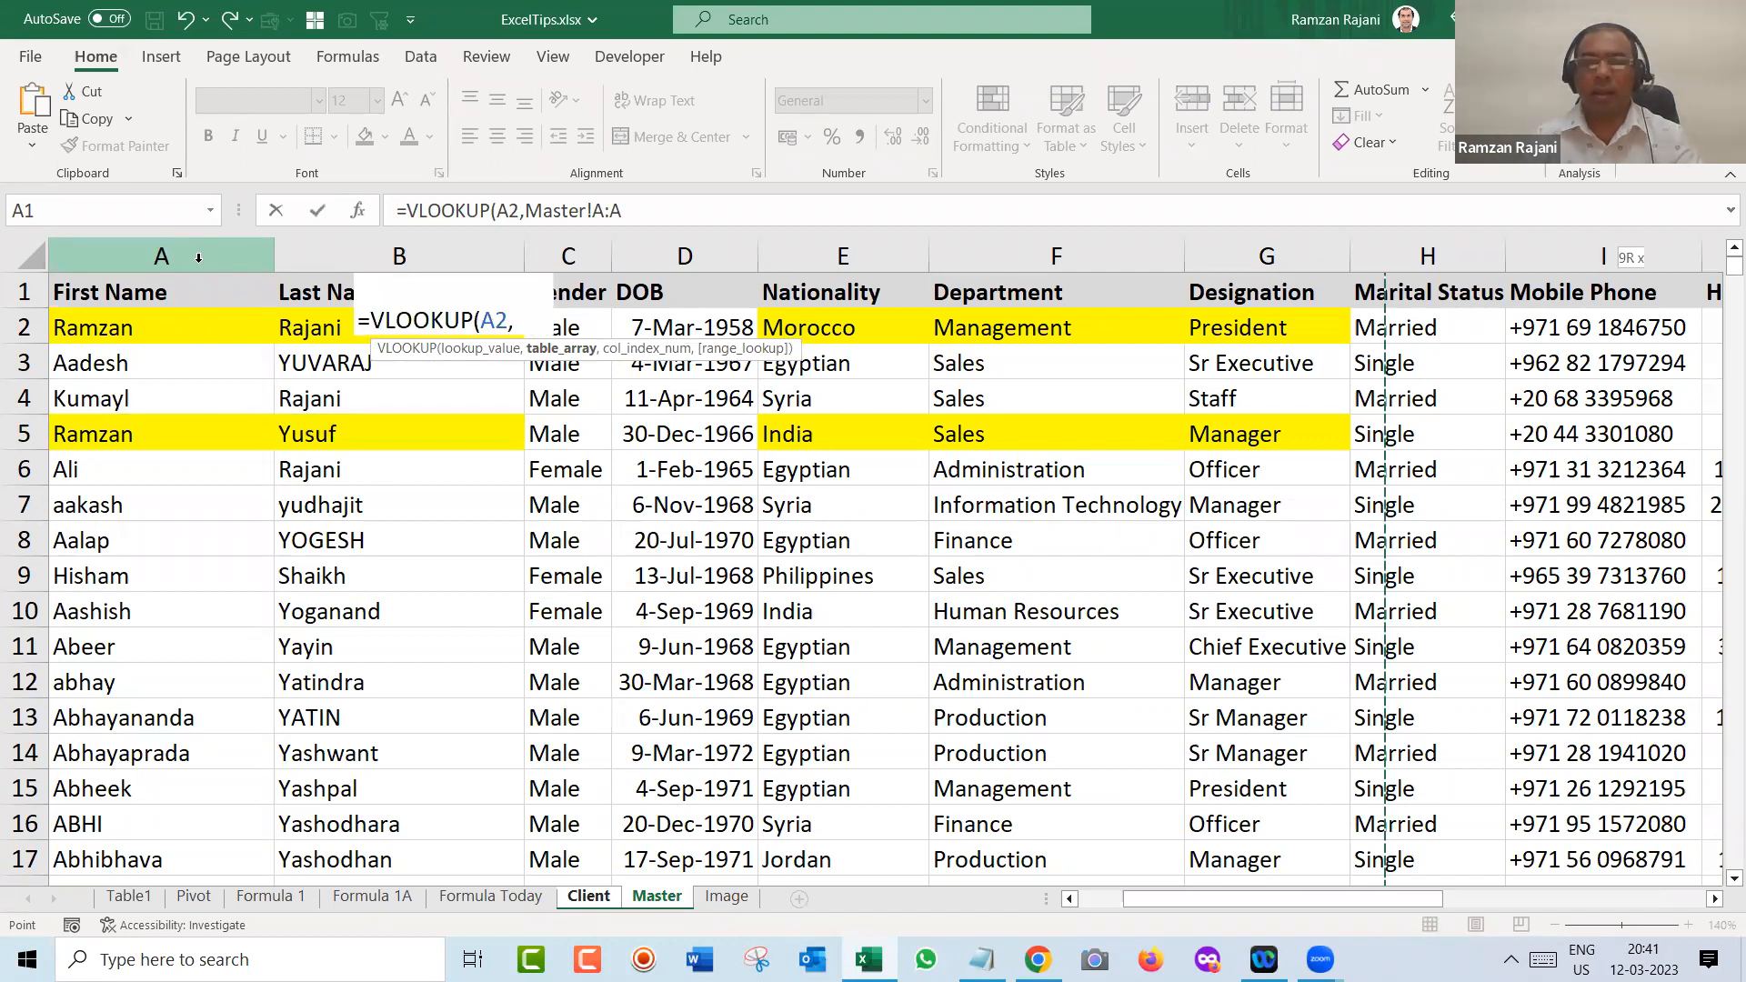
{"action": "type", "text": ",5,0)"}
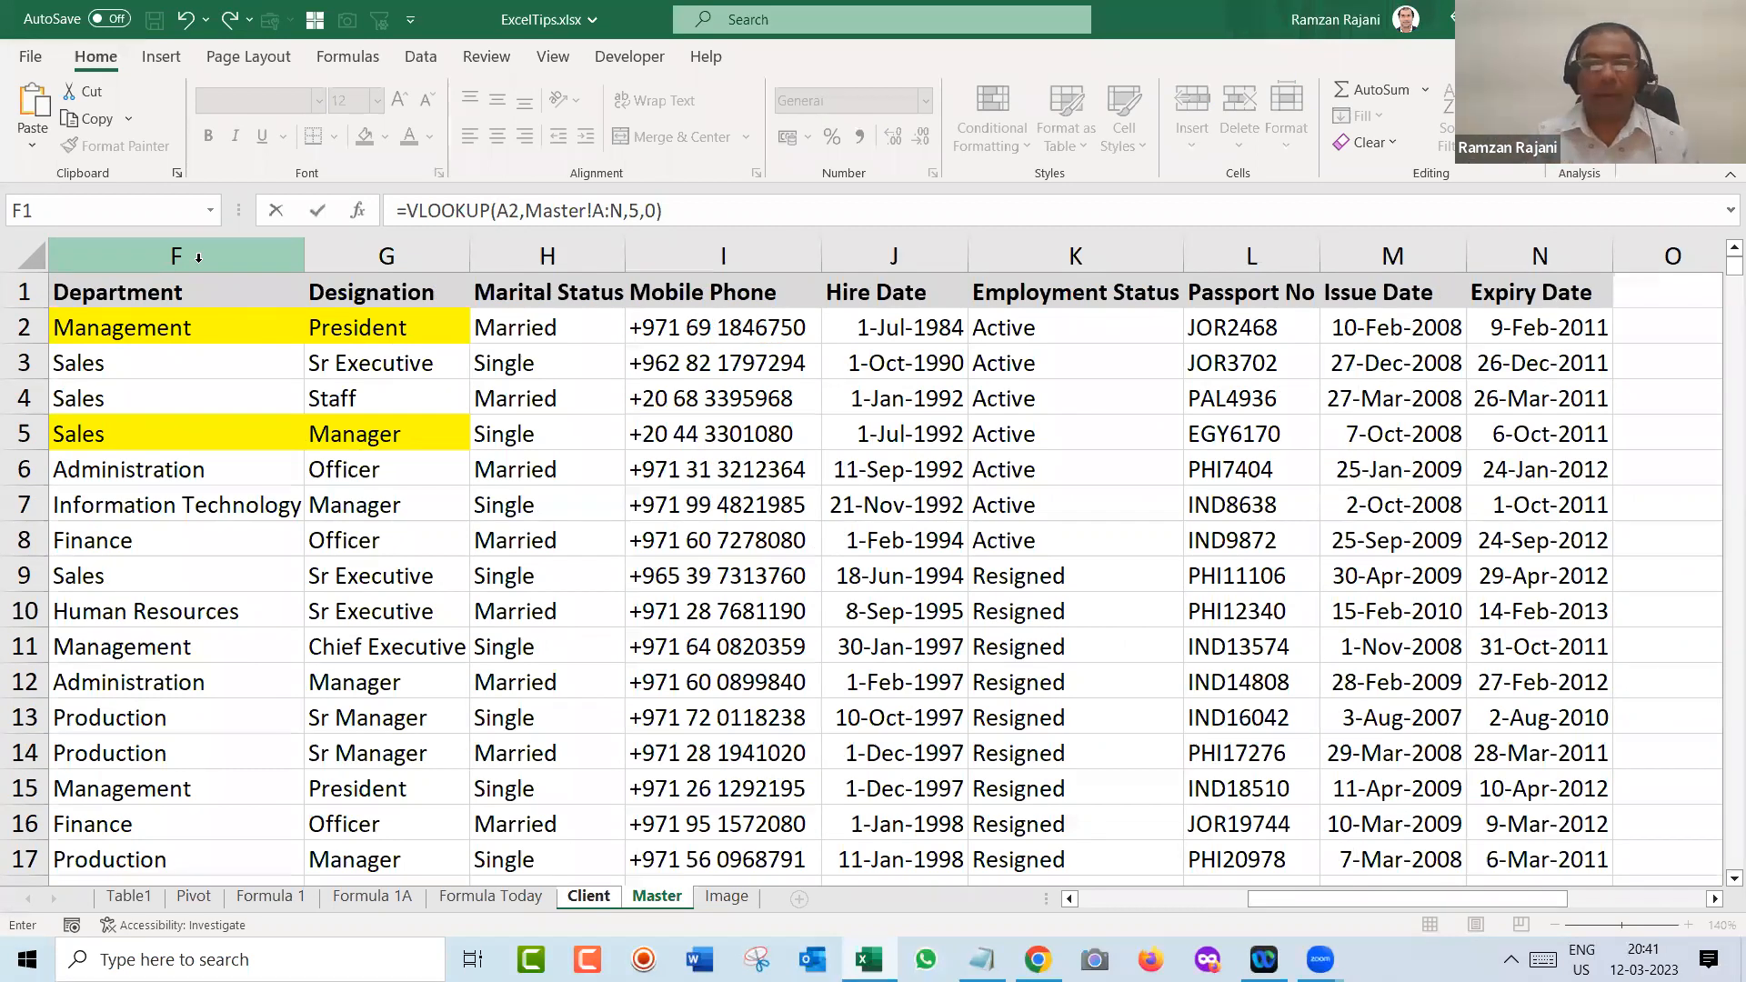
{"action": "key", "text": "Return"}
{"action": "key", "text": "Up"}
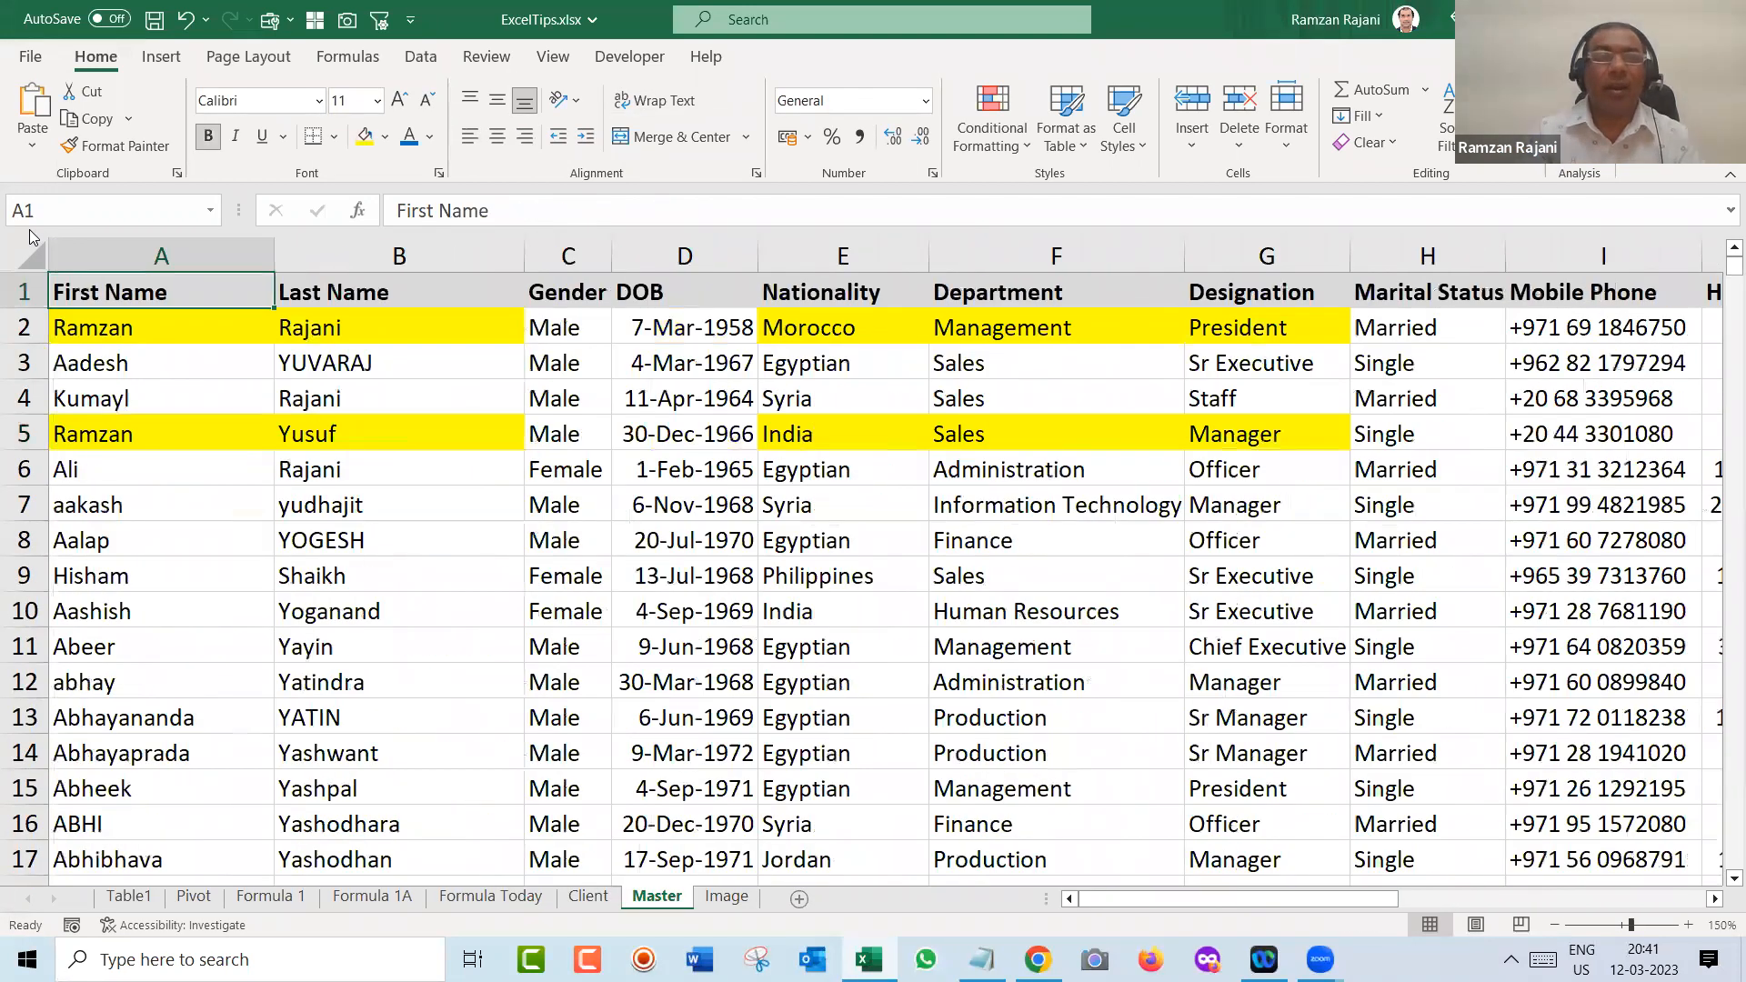
- Compare the names and nationalities in rows 2 and 5 of the Master sheet with the VLOOKUP result in Client cell C2
{"action": "key", "text": "Down"}
{"action": "key", "text": "shift+Right"}
{"action": "key", "text": "shift+Right"}
{"action": "key", "text": "shift+Right"}
{"action": "key", "text": "shift+Right"}
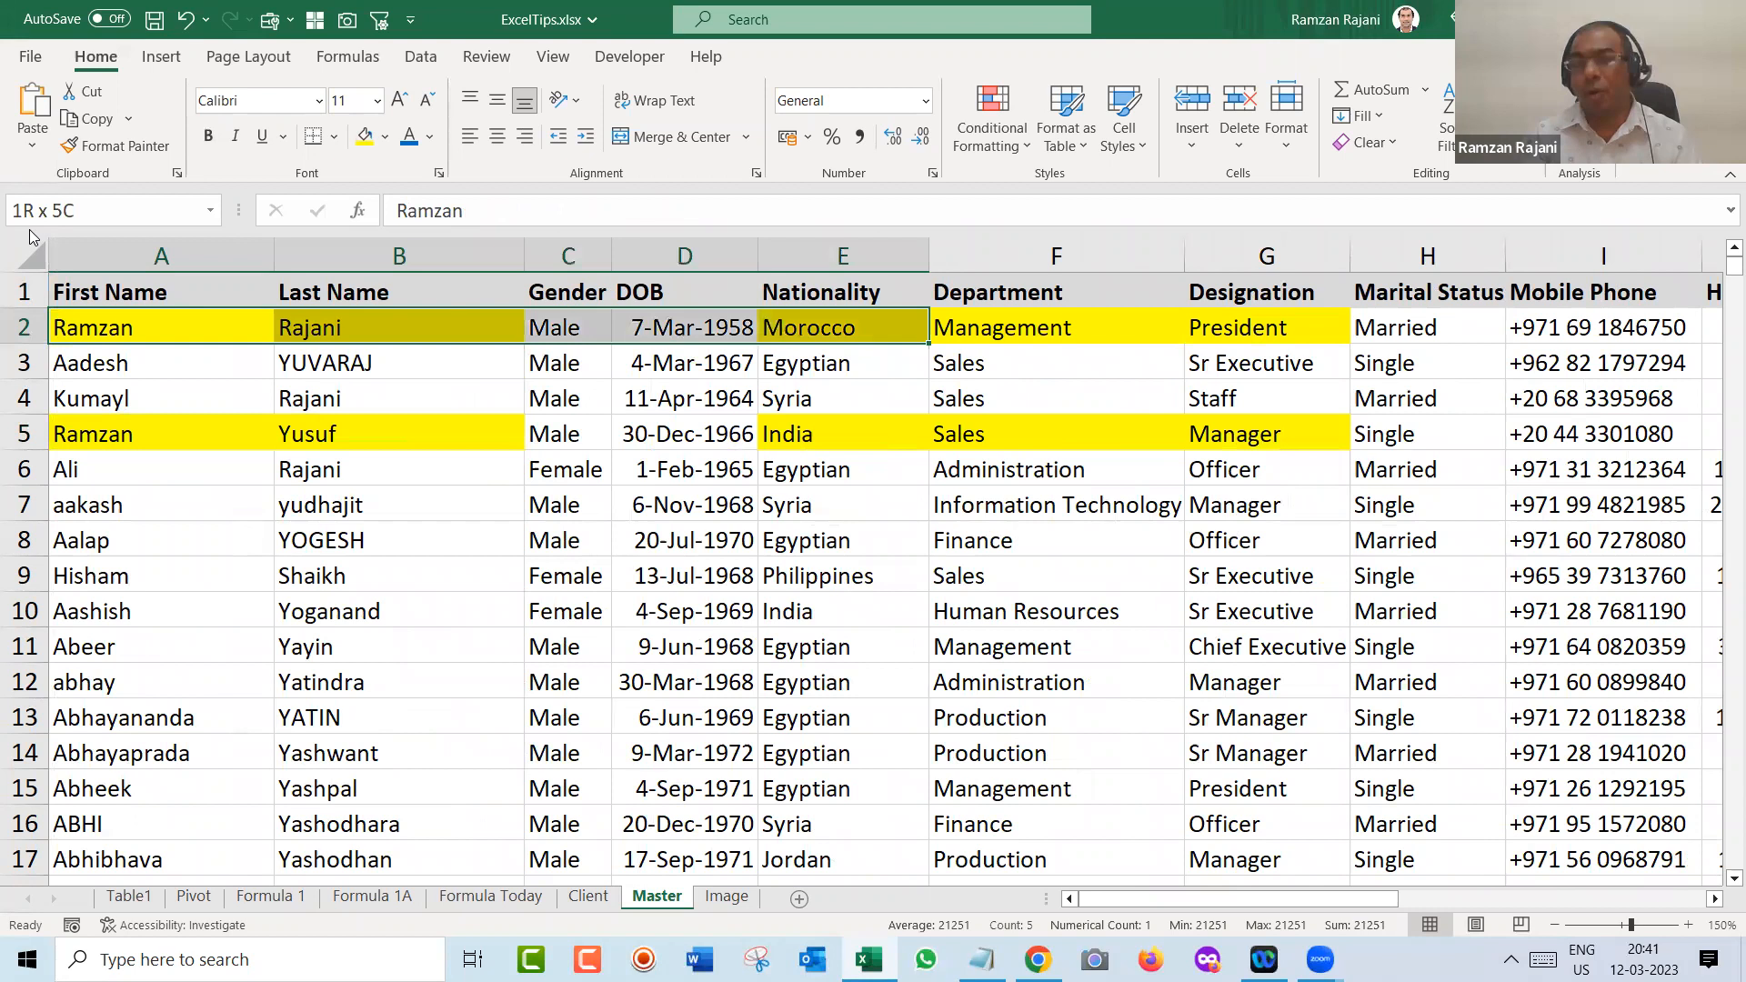
{"action": "left_click_drag", "start_coordinate": [314, 434], "coordinate": [761, 443]}
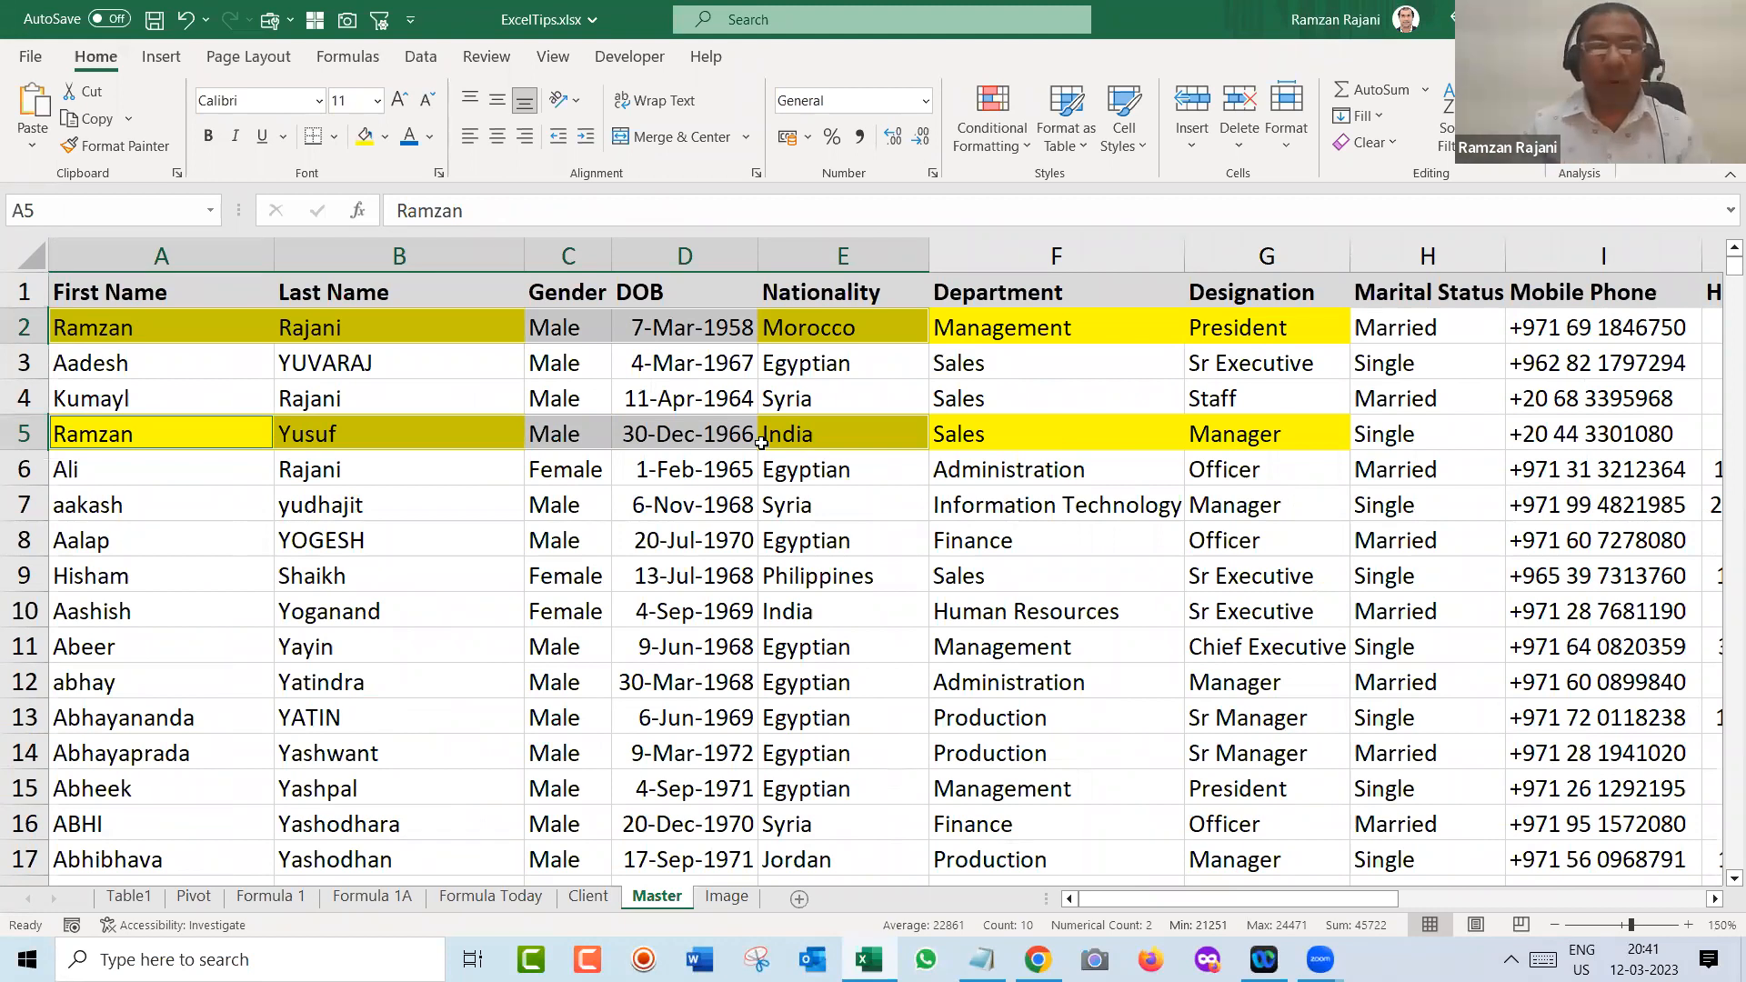
{"action": "key", "text": "ctrl+Page_Up"}
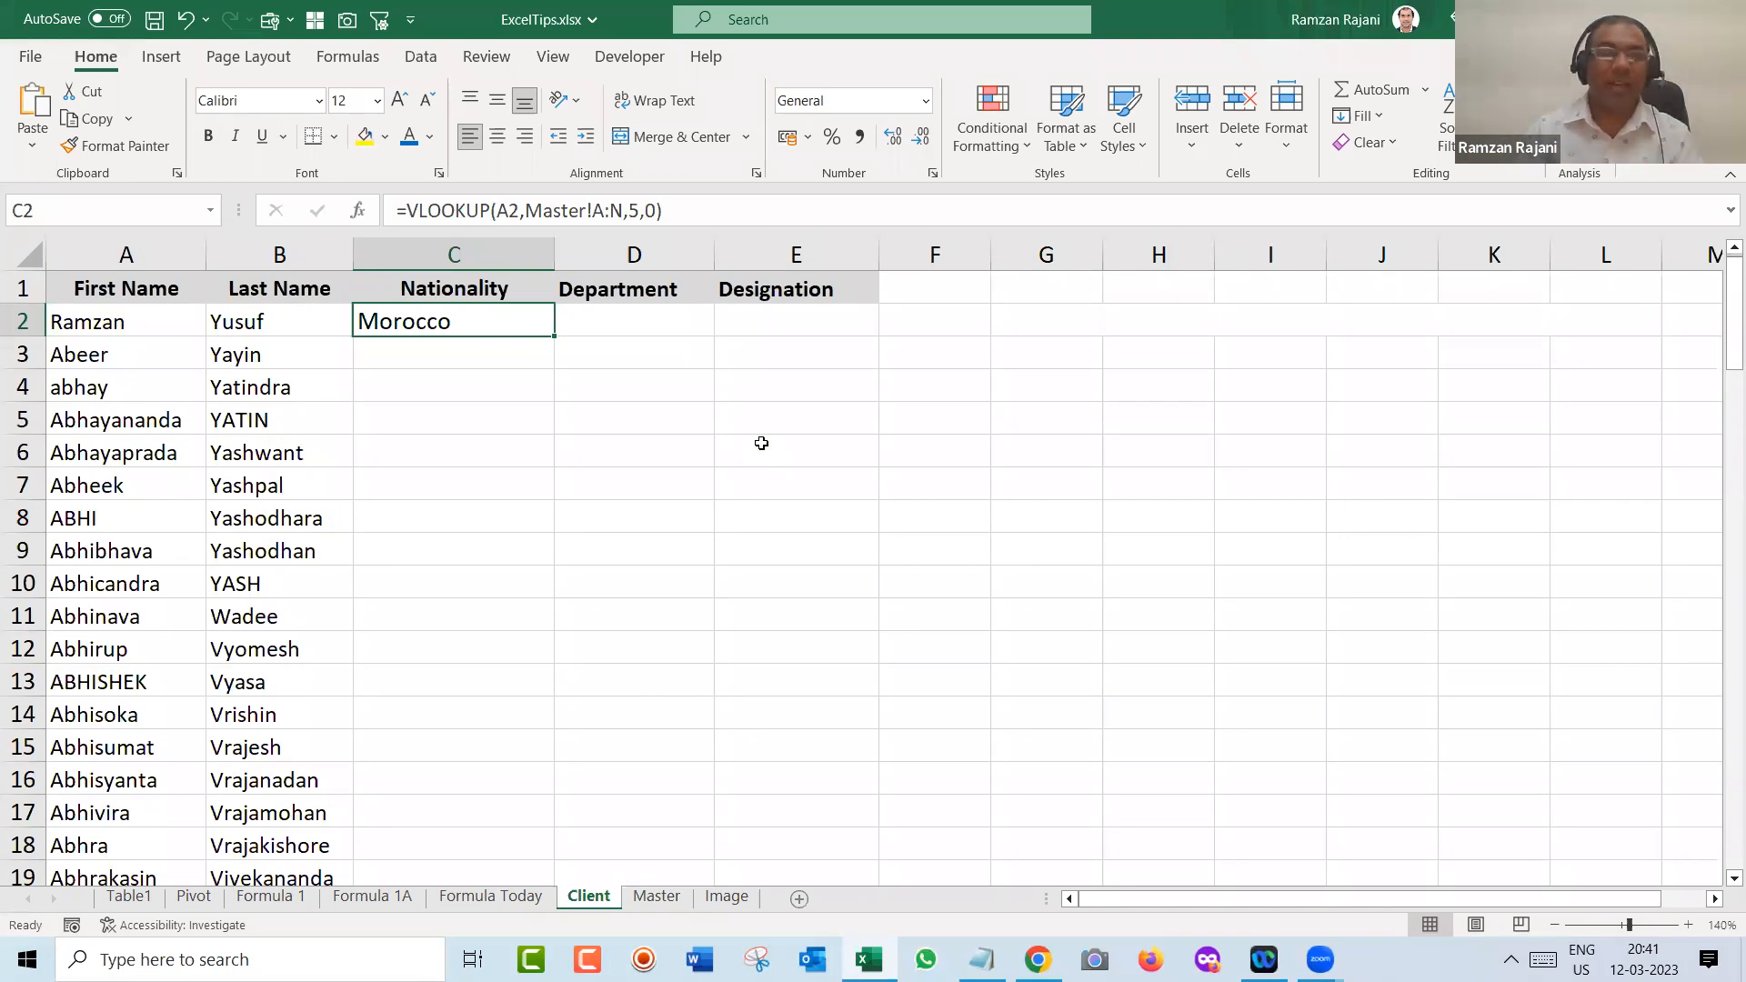
{"action": "key", "text": "ctrl+Page_Down"}
{"action": "key", "text": "Up"}
{"action": "key", "text": "Up"}
{"action": "key", "text": "Up"}
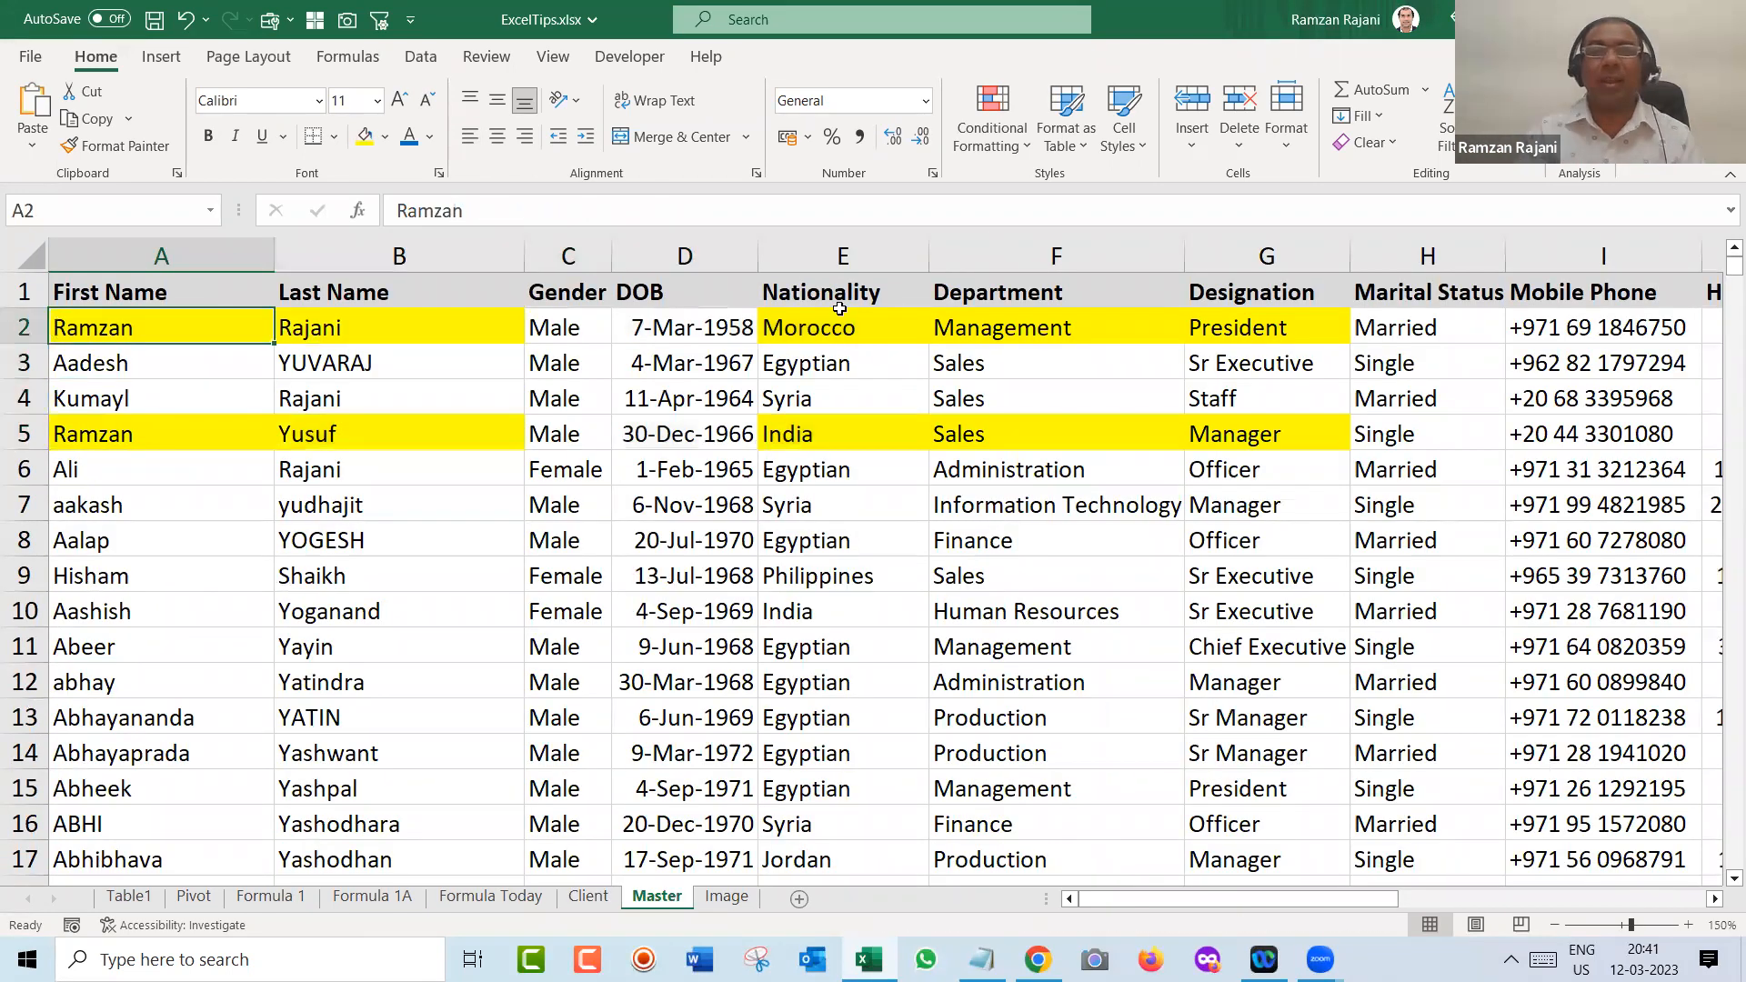
{"action": "left_click", "coordinate": [860, 325], "text": "ctrl"}
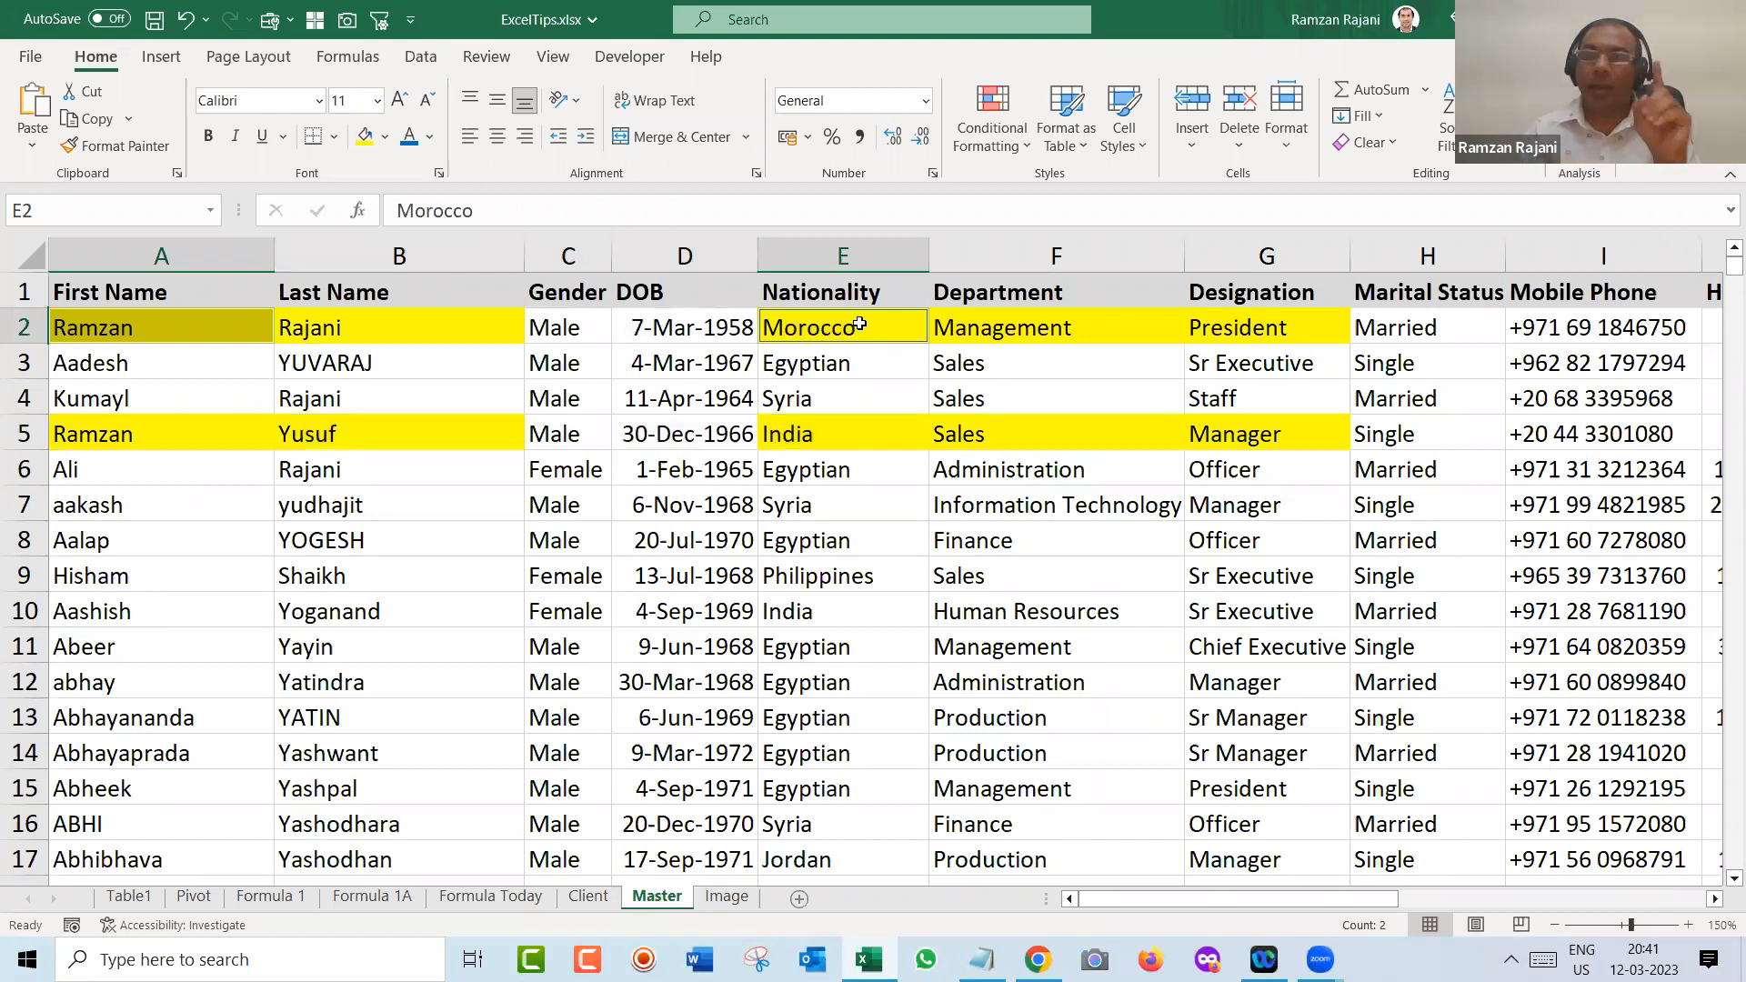
{"action": "key", "text": "Left"}
- Clear the VLOOKUP formula from the Nationality cell C2 on the Client sheet
{"action": "key", "text": "ctrl+Page_Up"}
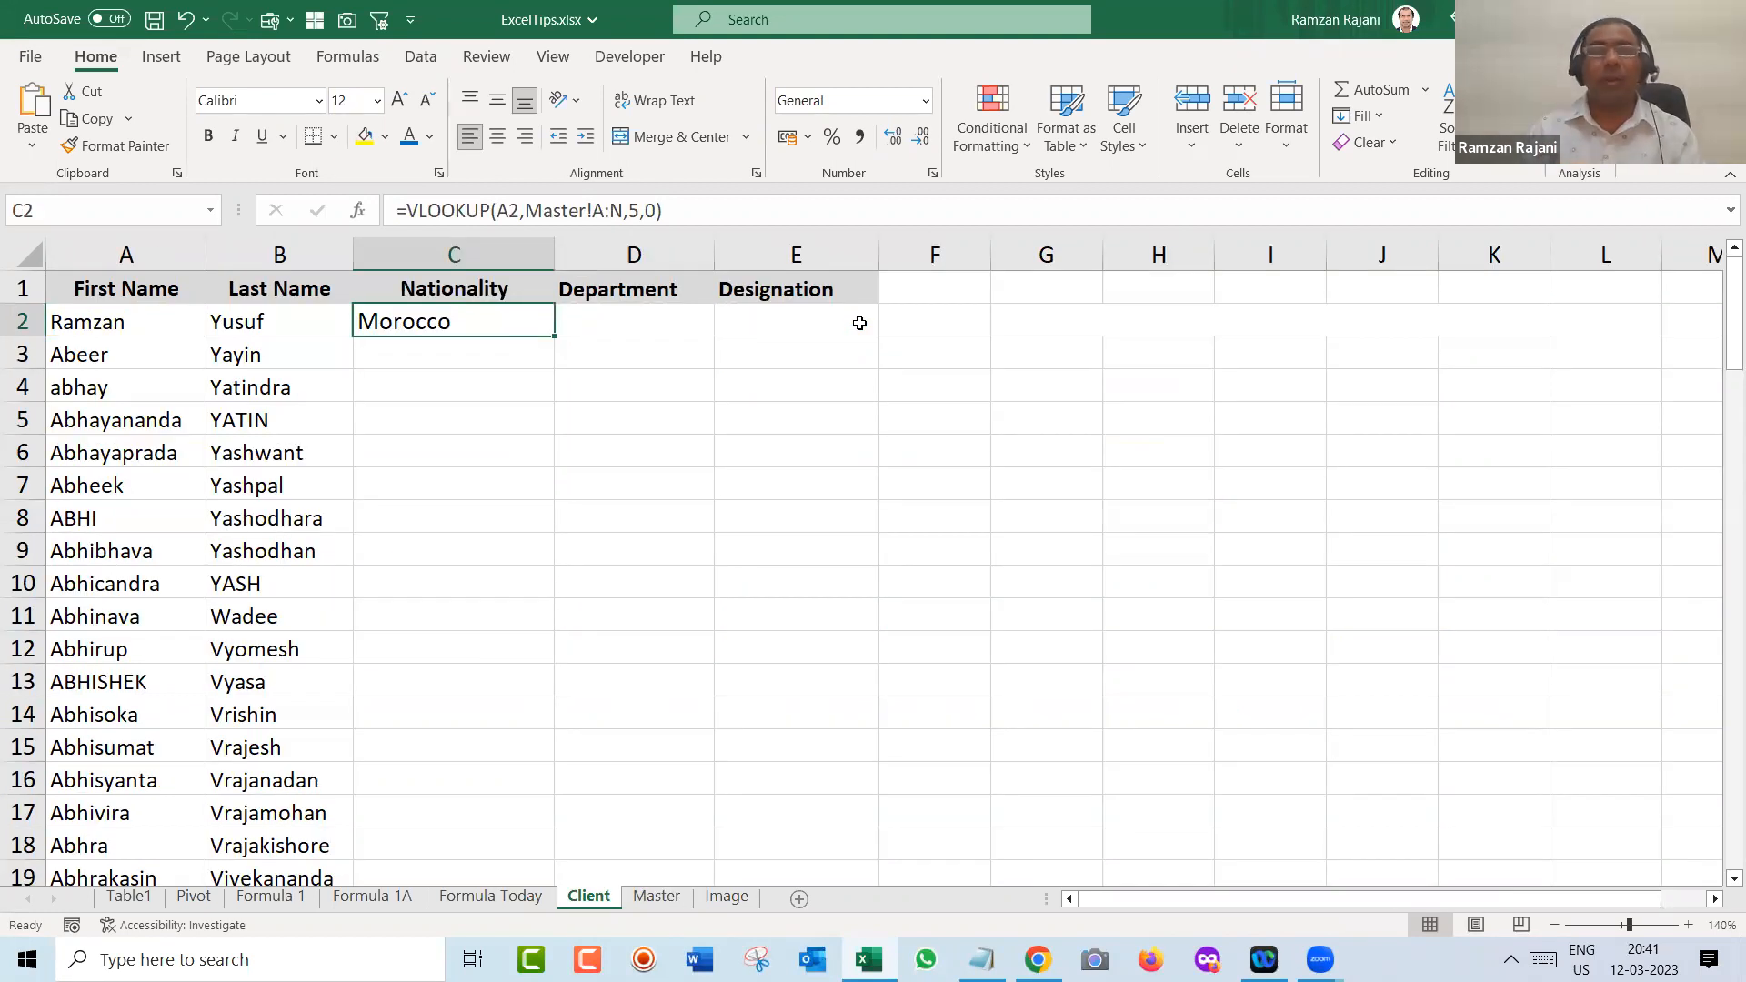
{"action": "key", "text": "Delete"}
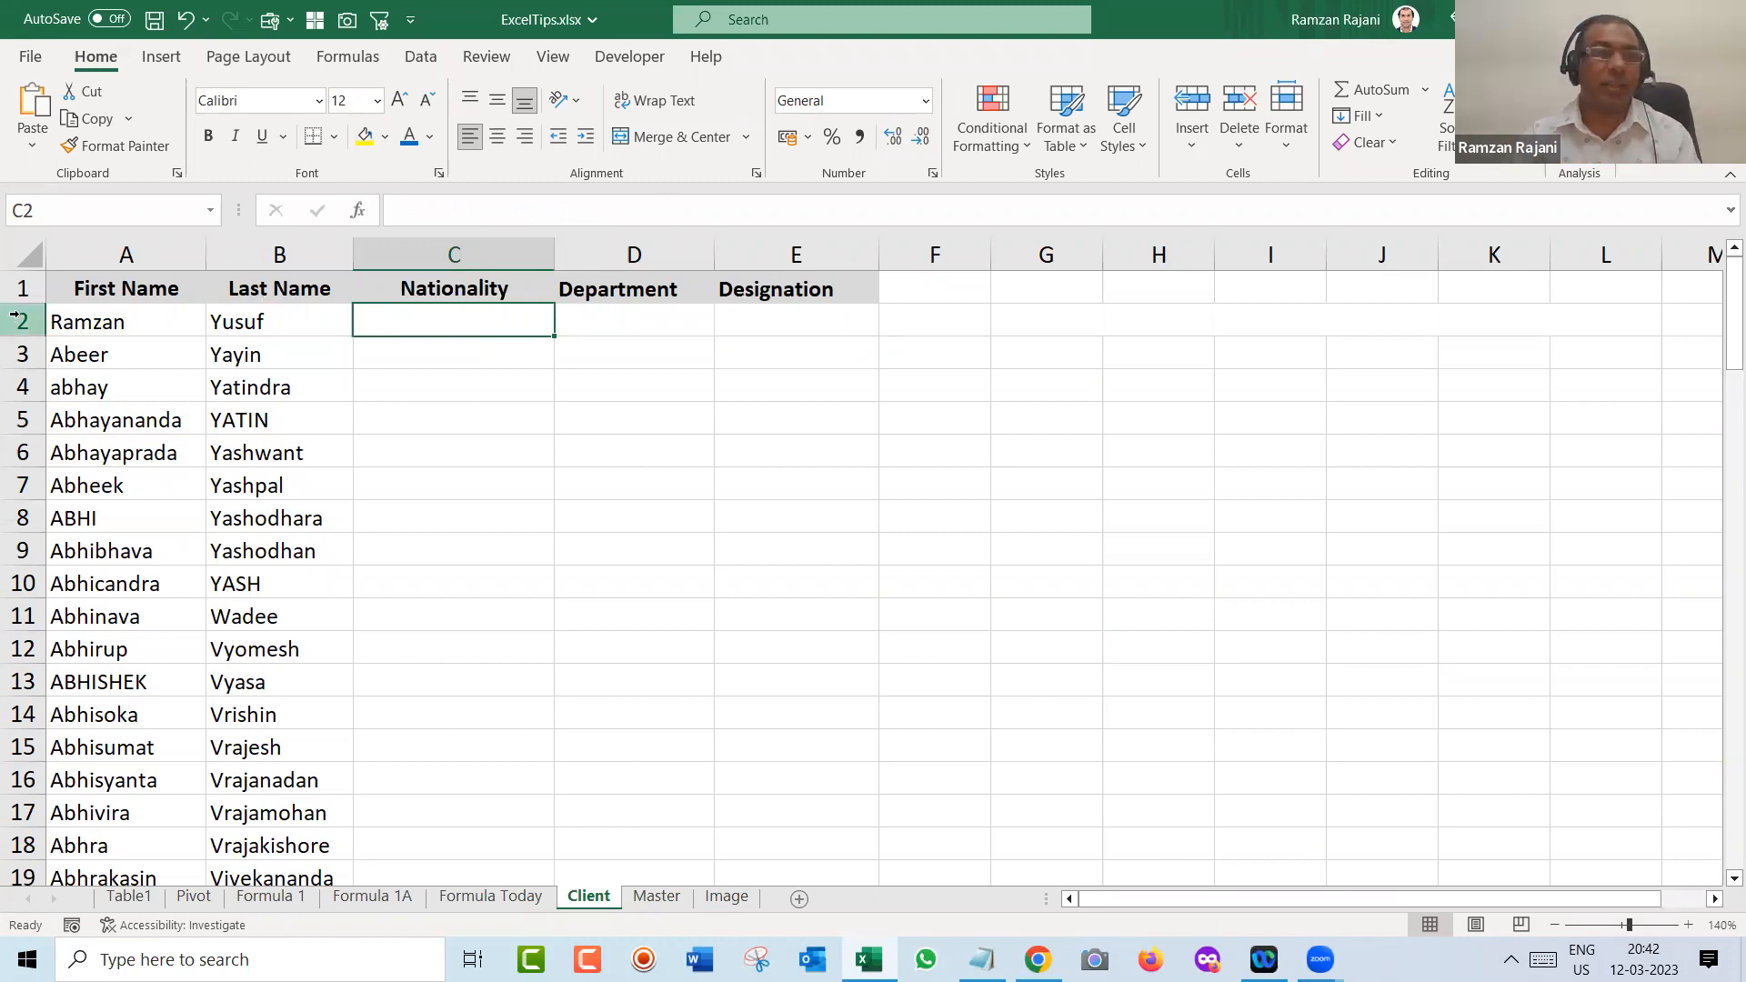
- Examine the first and last name pair in Client row 2, Master's two name columns, and the empty Client cells C2:E2
{"action": "left_click", "coordinate": [172, 317]}
{"action": "left_click_drag", "start_coordinate": [172, 316], "coordinate": [223, 323]}
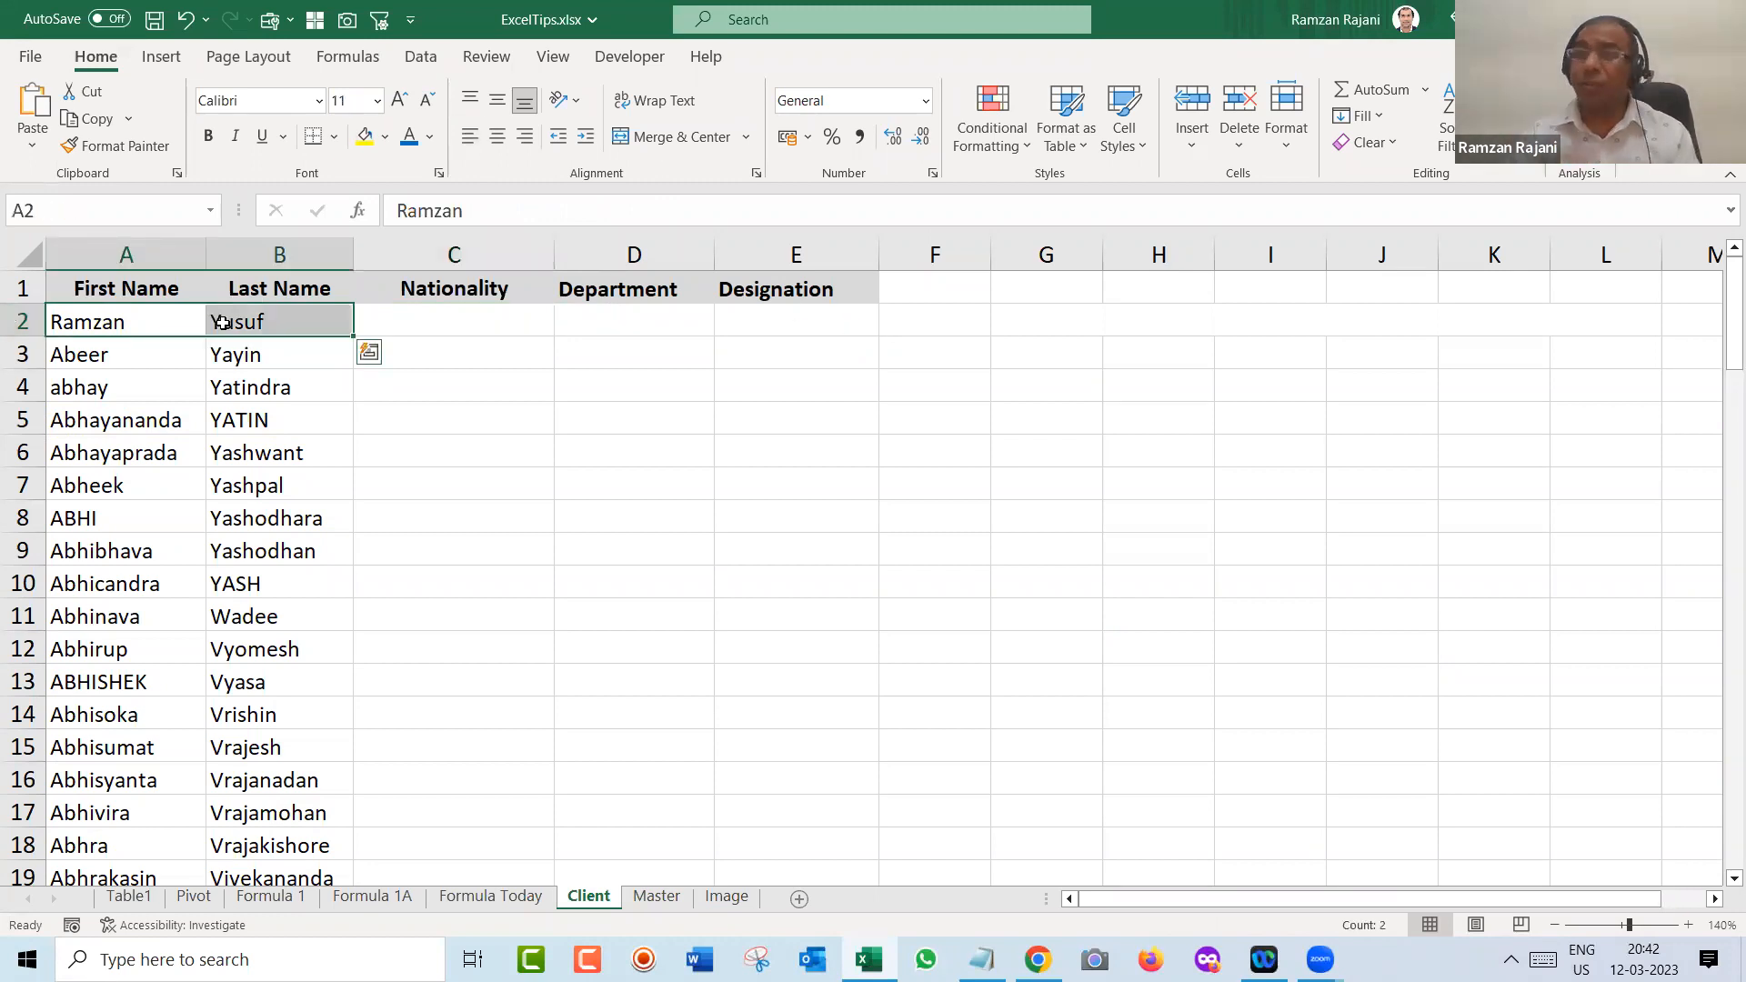
{"action": "key", "text": "ctrl+Page_Up"}
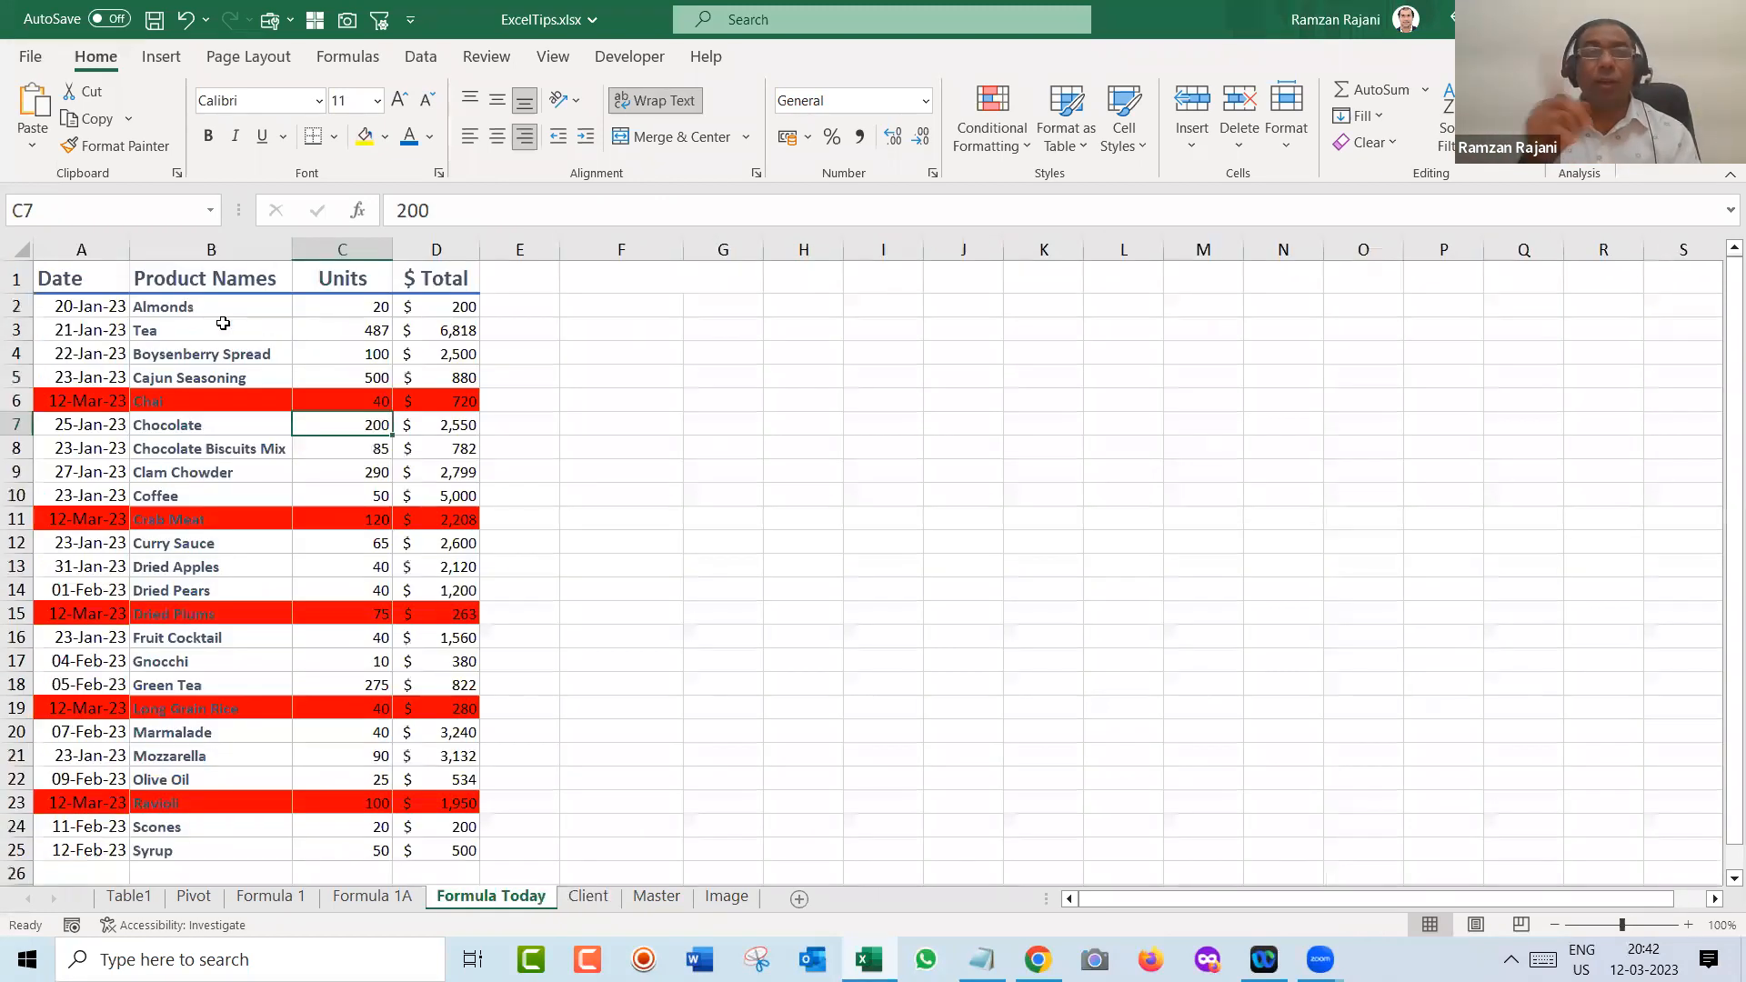
{"action": "key", "text": "ctrl+Page_Down"}
{"action": "key", "text": "ctrl+Page_Down"}
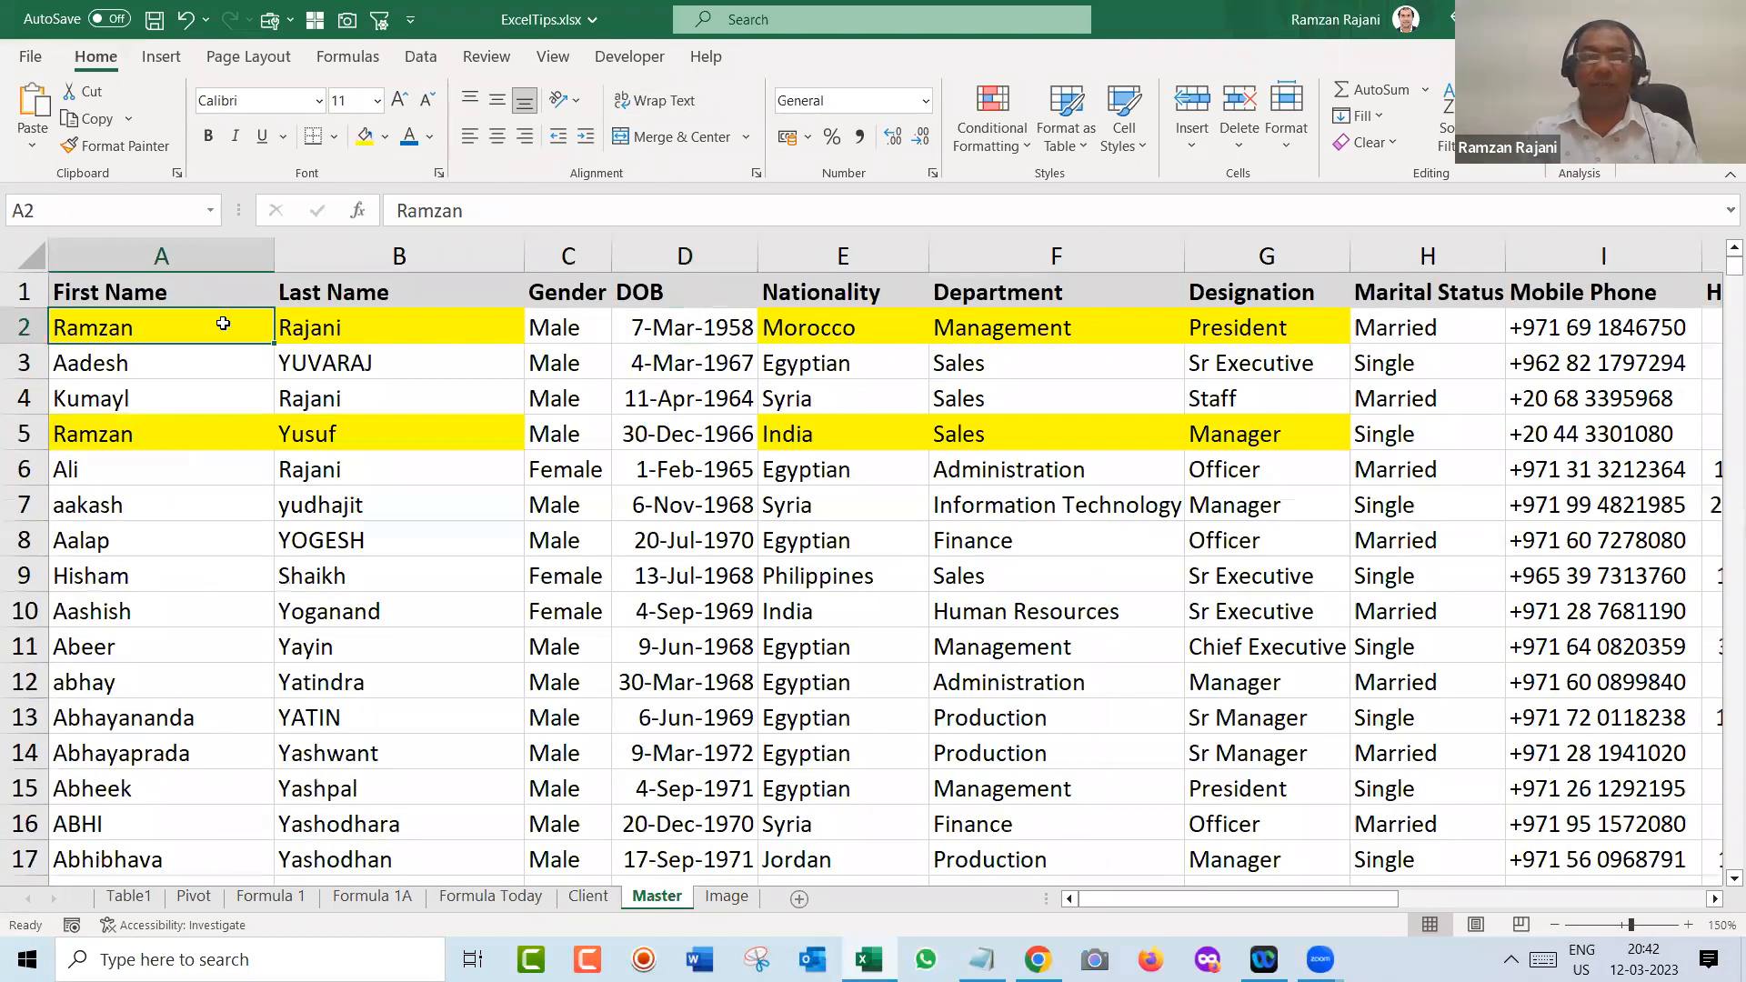
{"action": "key", "text": "ctrl+space"}
{"action": "key", "text": "shift+Right"}
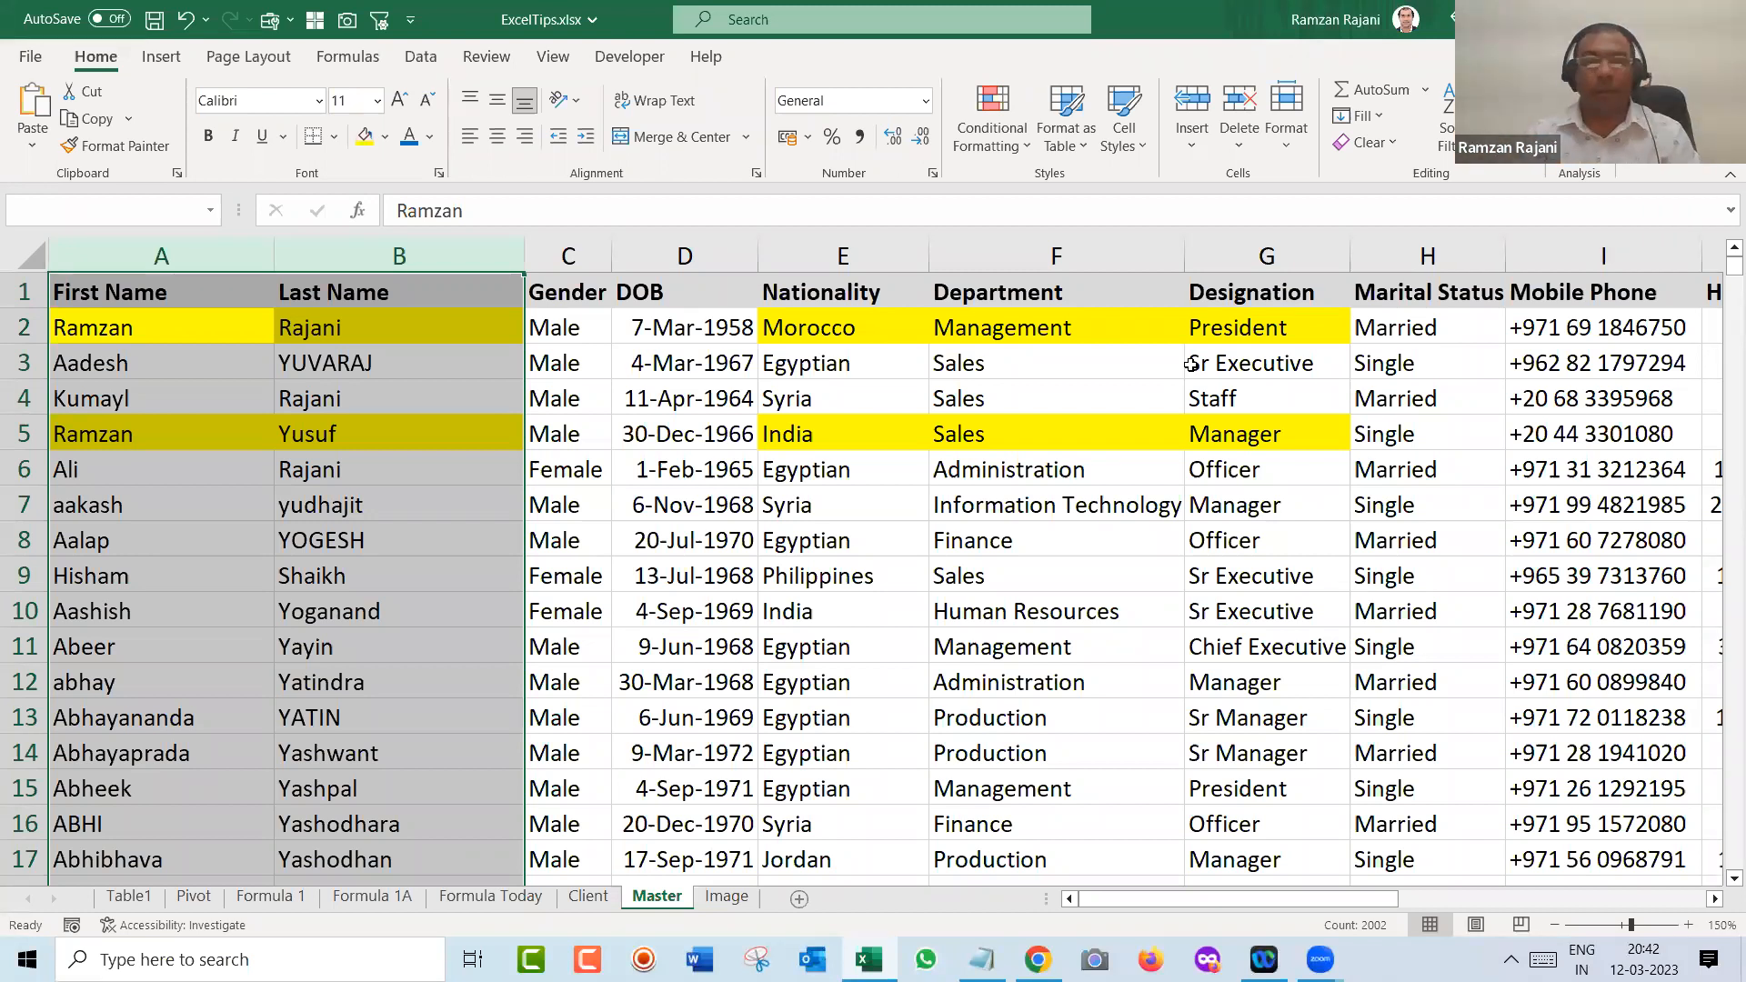
{"action": "key", "text": "ctrl+Page_Down"}
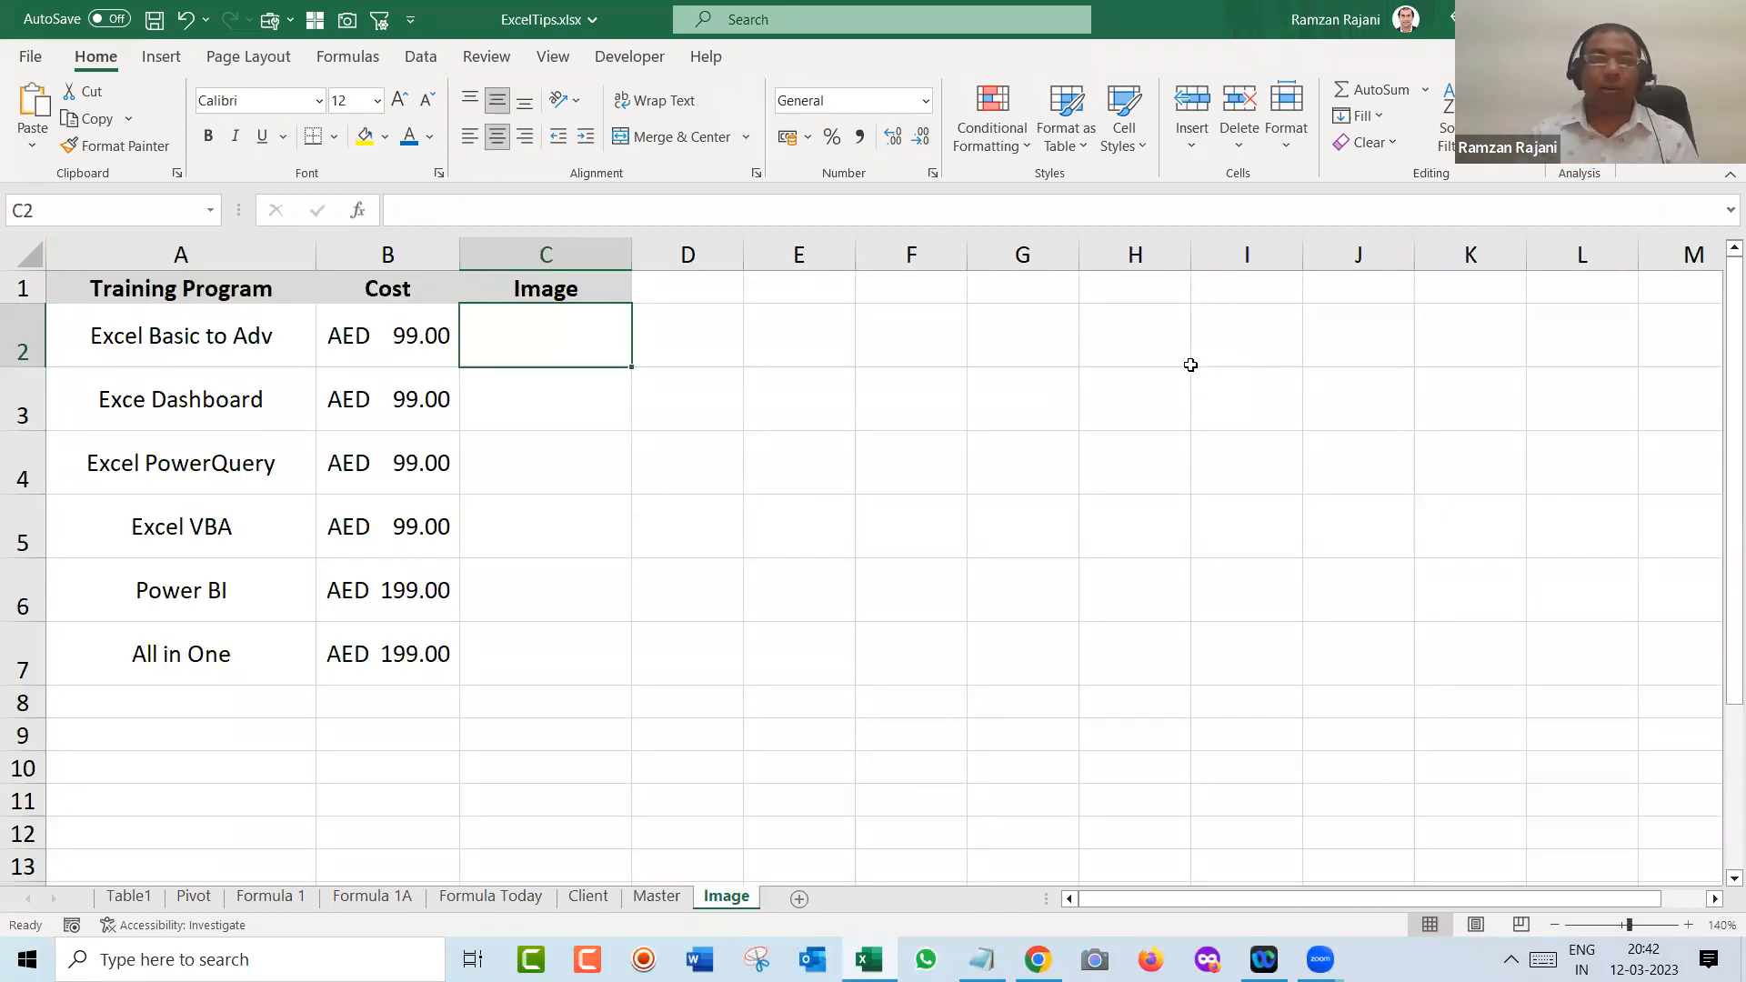
{"action": "key", "text": "ctrl+Page_Up"}
{"action": "key", "text": "ctrl+Page_Up"}
{"action": "key", "text": "Right"}
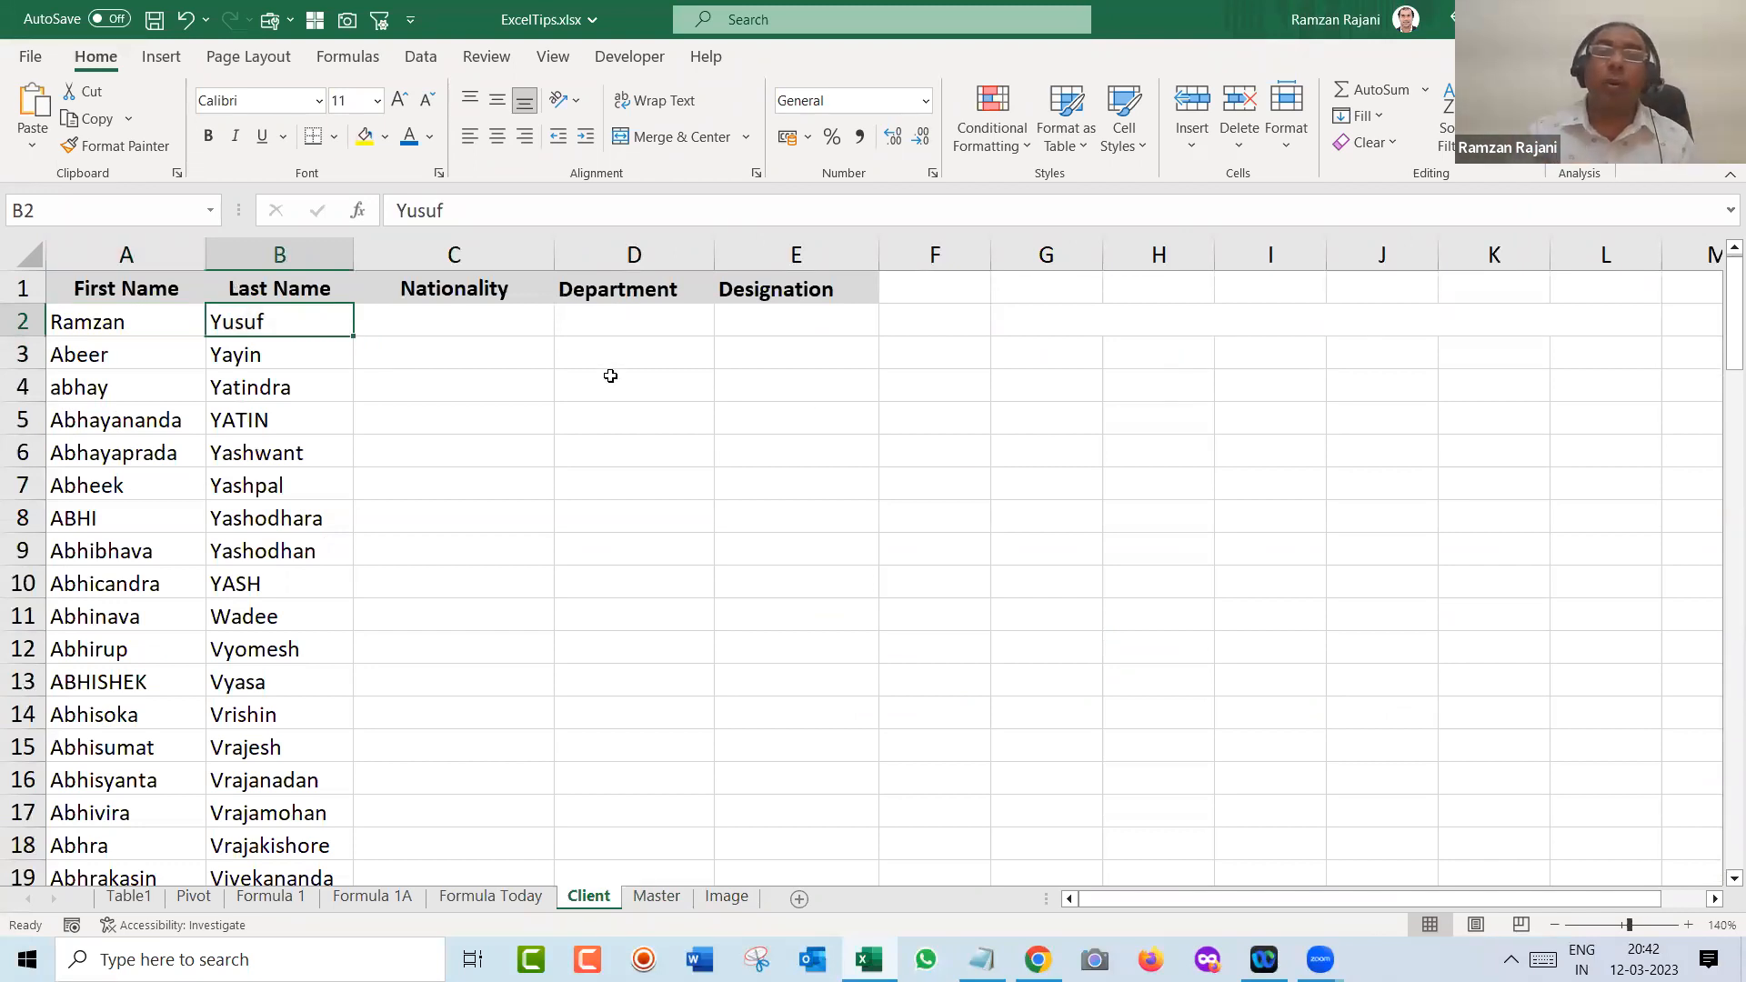
{"action": "left_click_drag", "start_coordinate": [507, 329], "coordinate": [722, 321]}
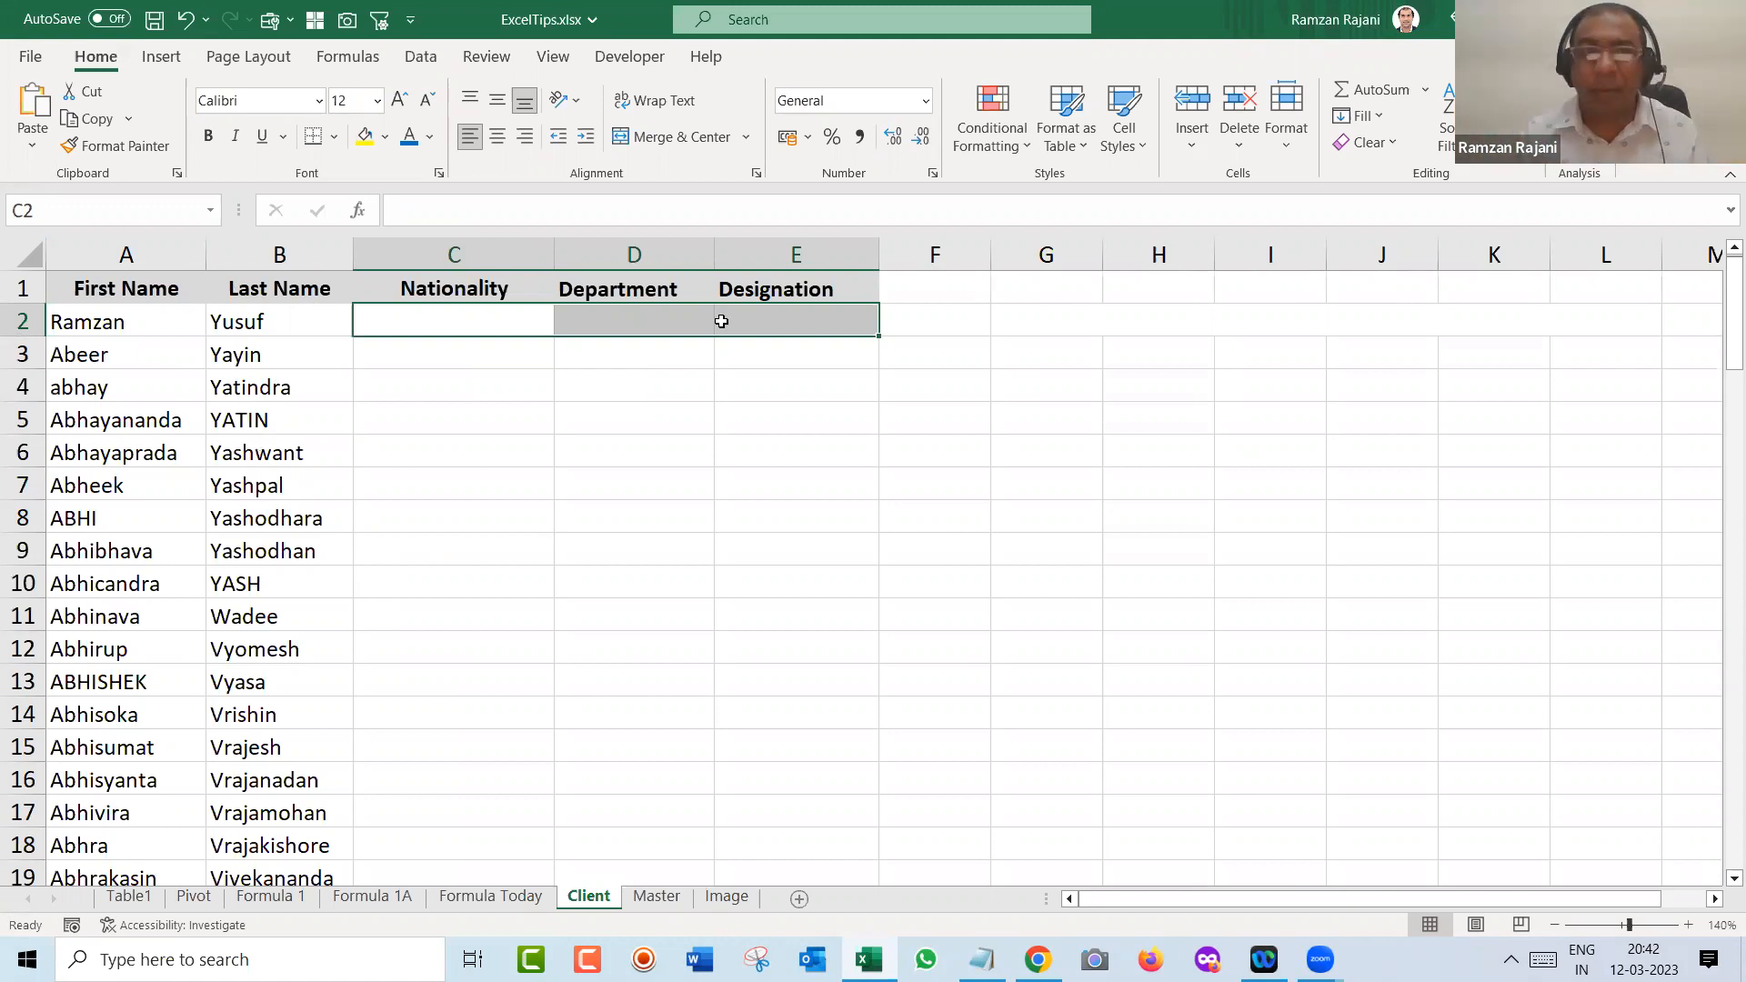
- Start an XLOOKUP formula in Client cell C2 with the combined first and last name A2&B2 as the lookup value
{"action": "key", "text": "Left"}
{"action": "key", "text": "Right"}
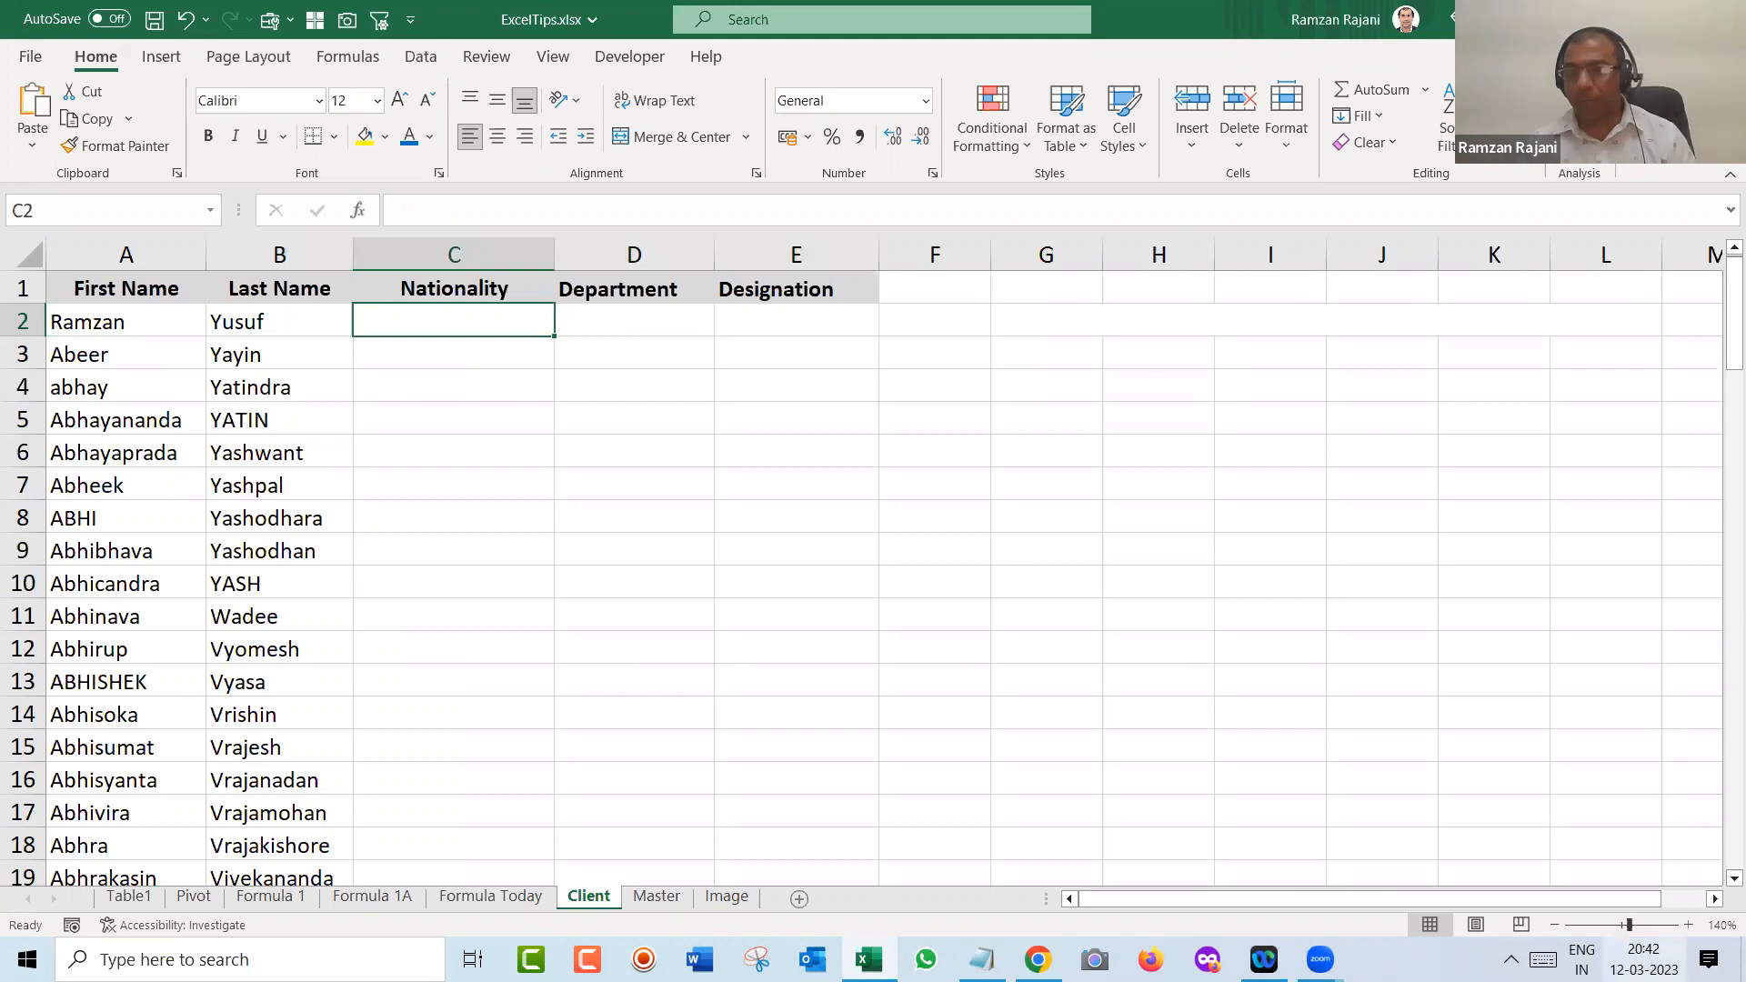
{"action": "left_click", "coordinate": [1688, 926]}
{"action": "left_click", "coordinate": [1688, 926]}
{"action": "left_click", "coordinate": [1688, 926]}
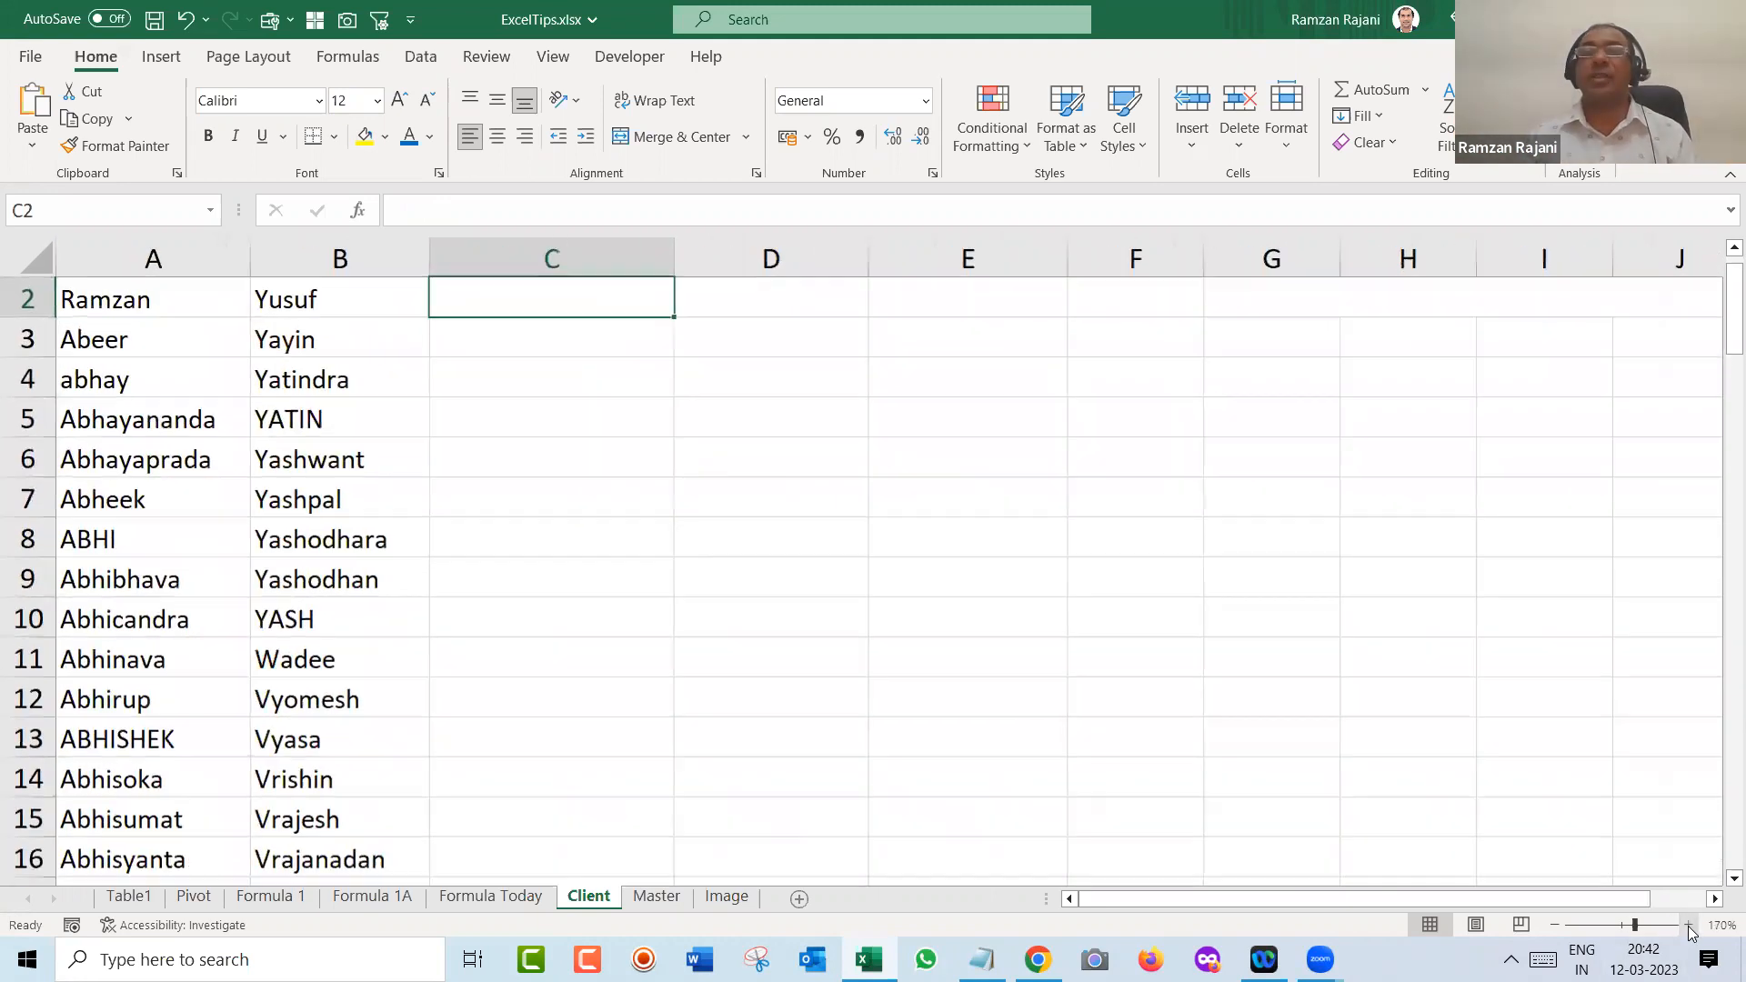
{"action": "key", "text": "Up"}
{"action": "key", "text": "Down"}
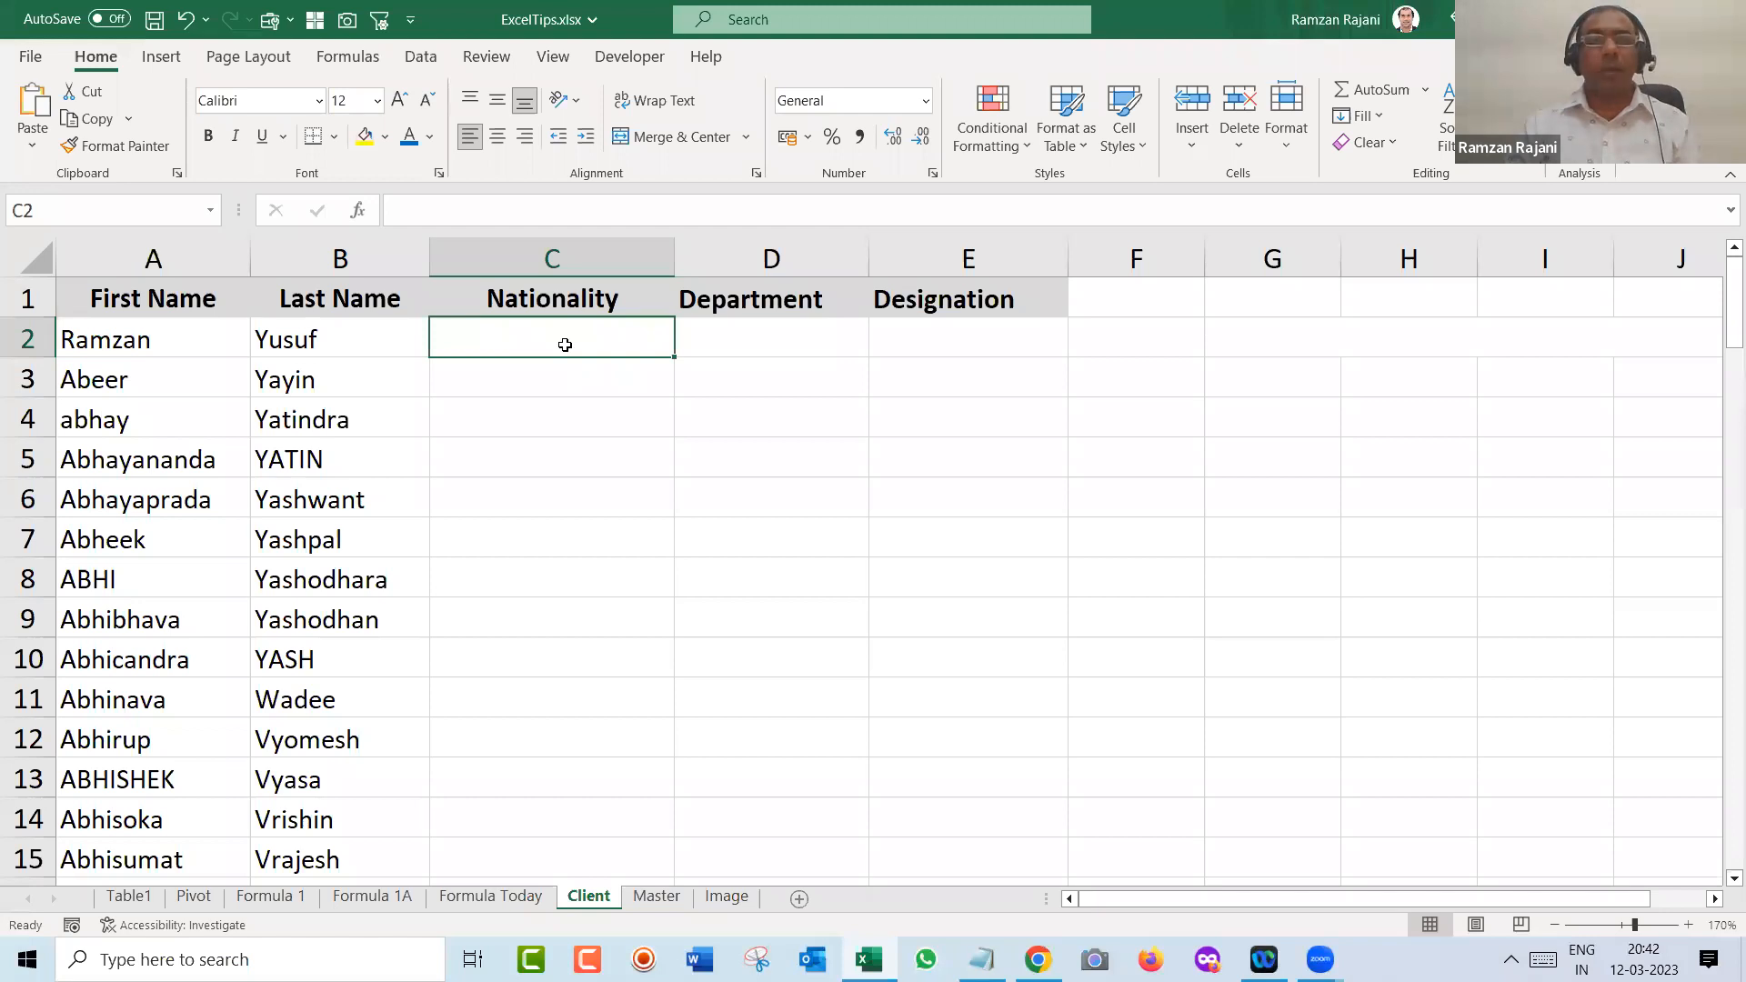
{"action": "type", "text": "=xl"}
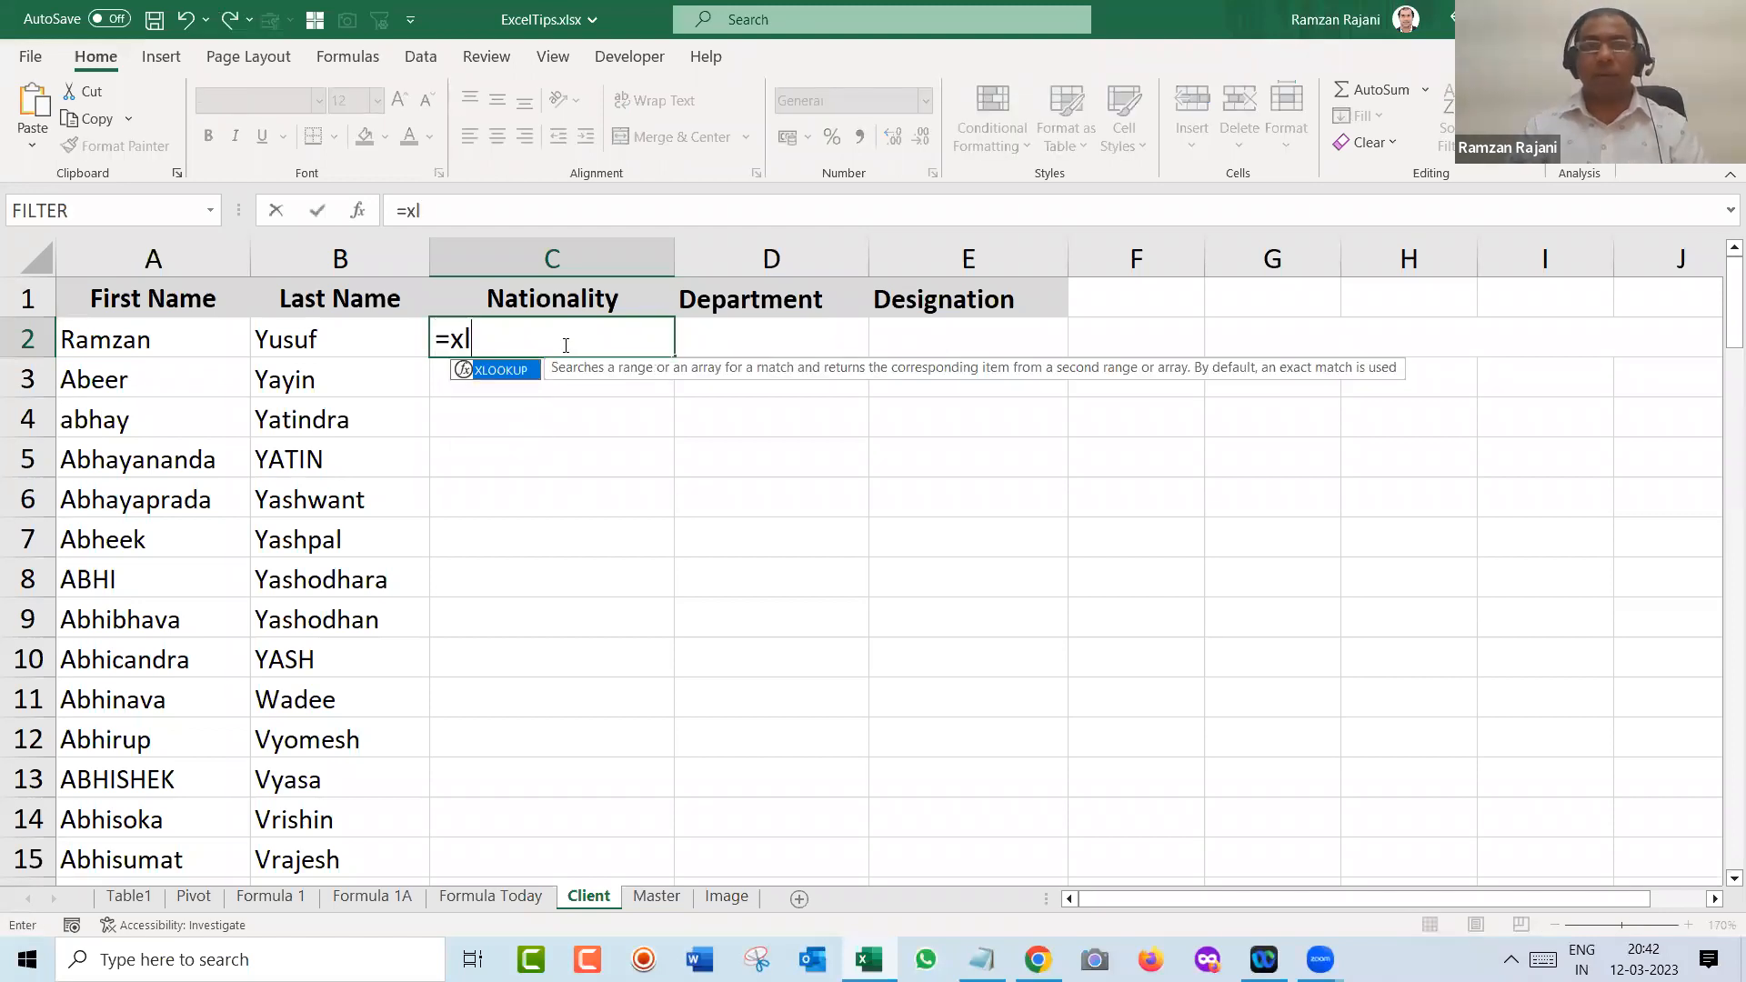
{"action": "key", "text": "Tab"}
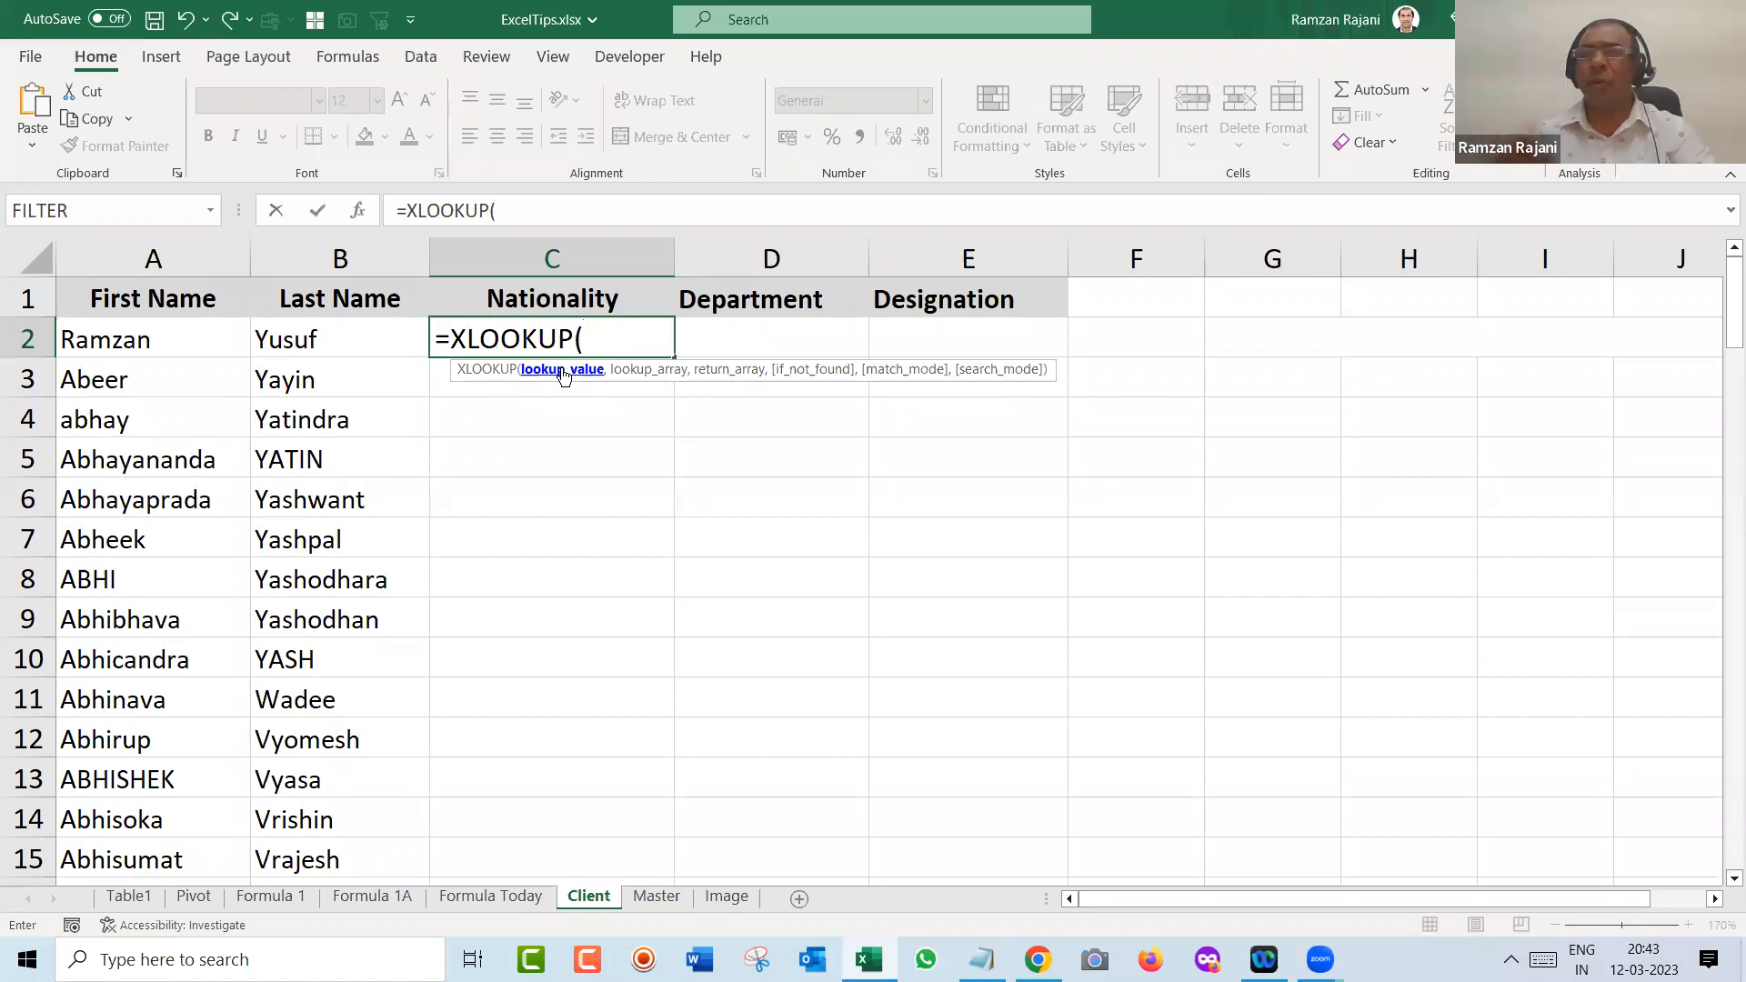
{"action": "left_click", "coordinate": [178, 339]}
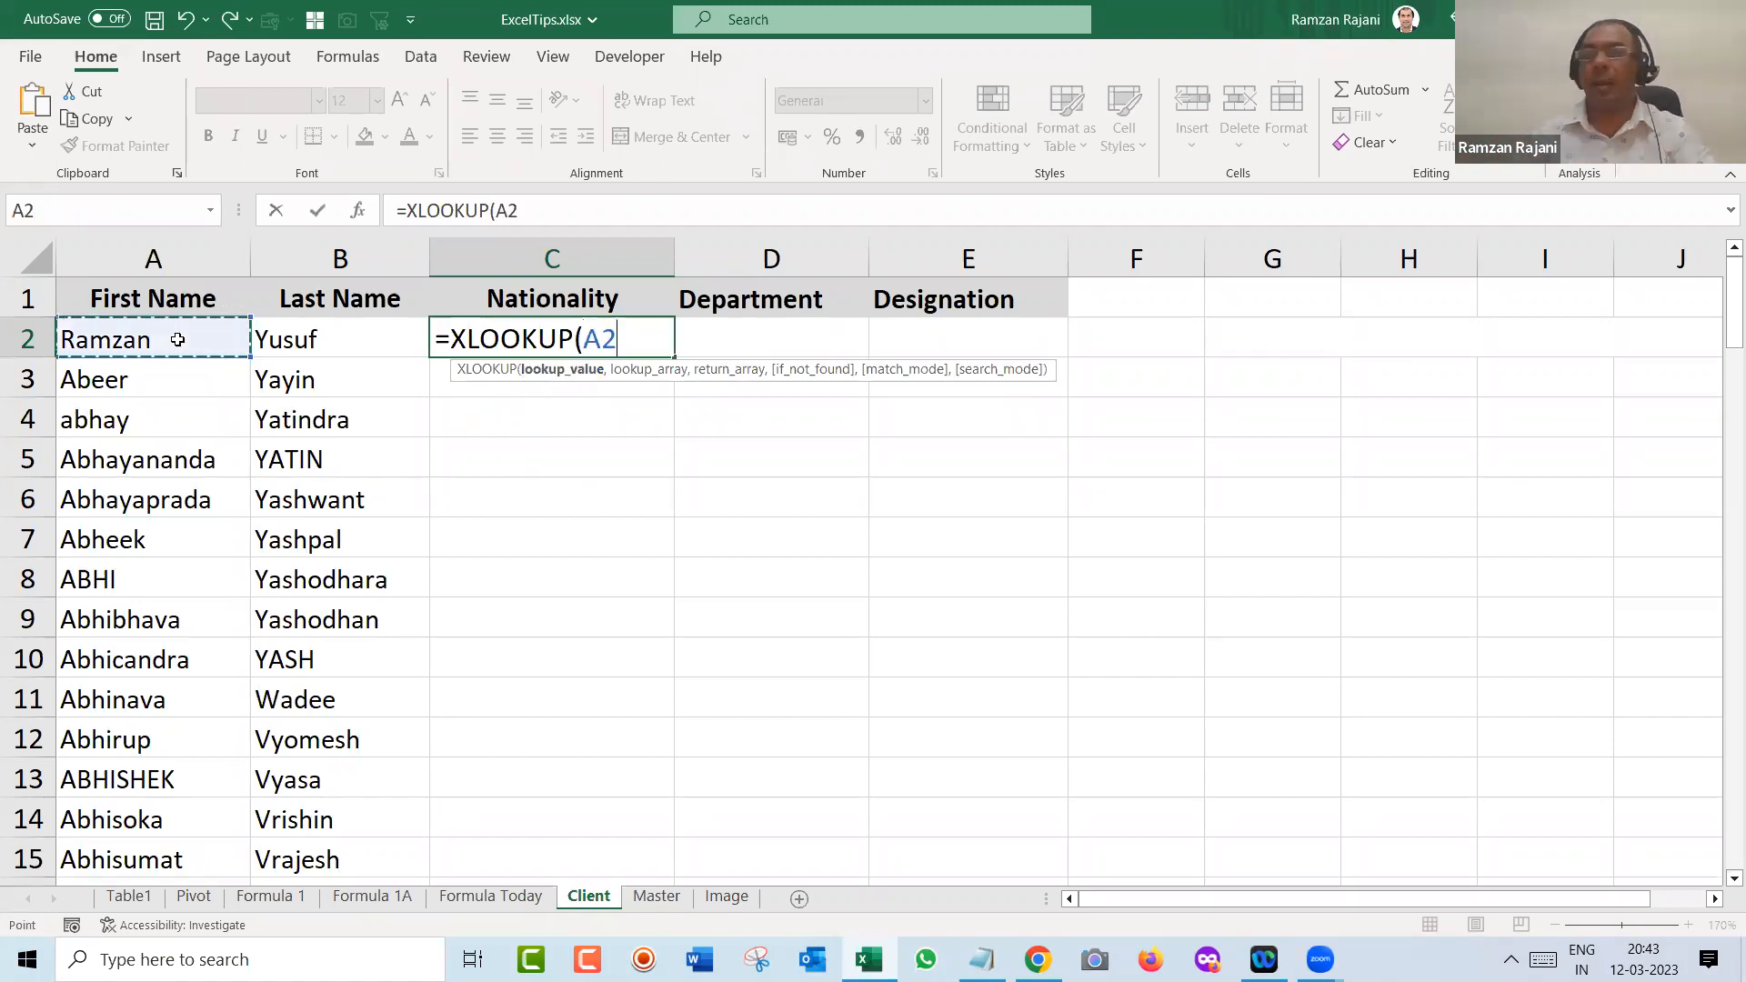
{"action": "type", "text": "&"}
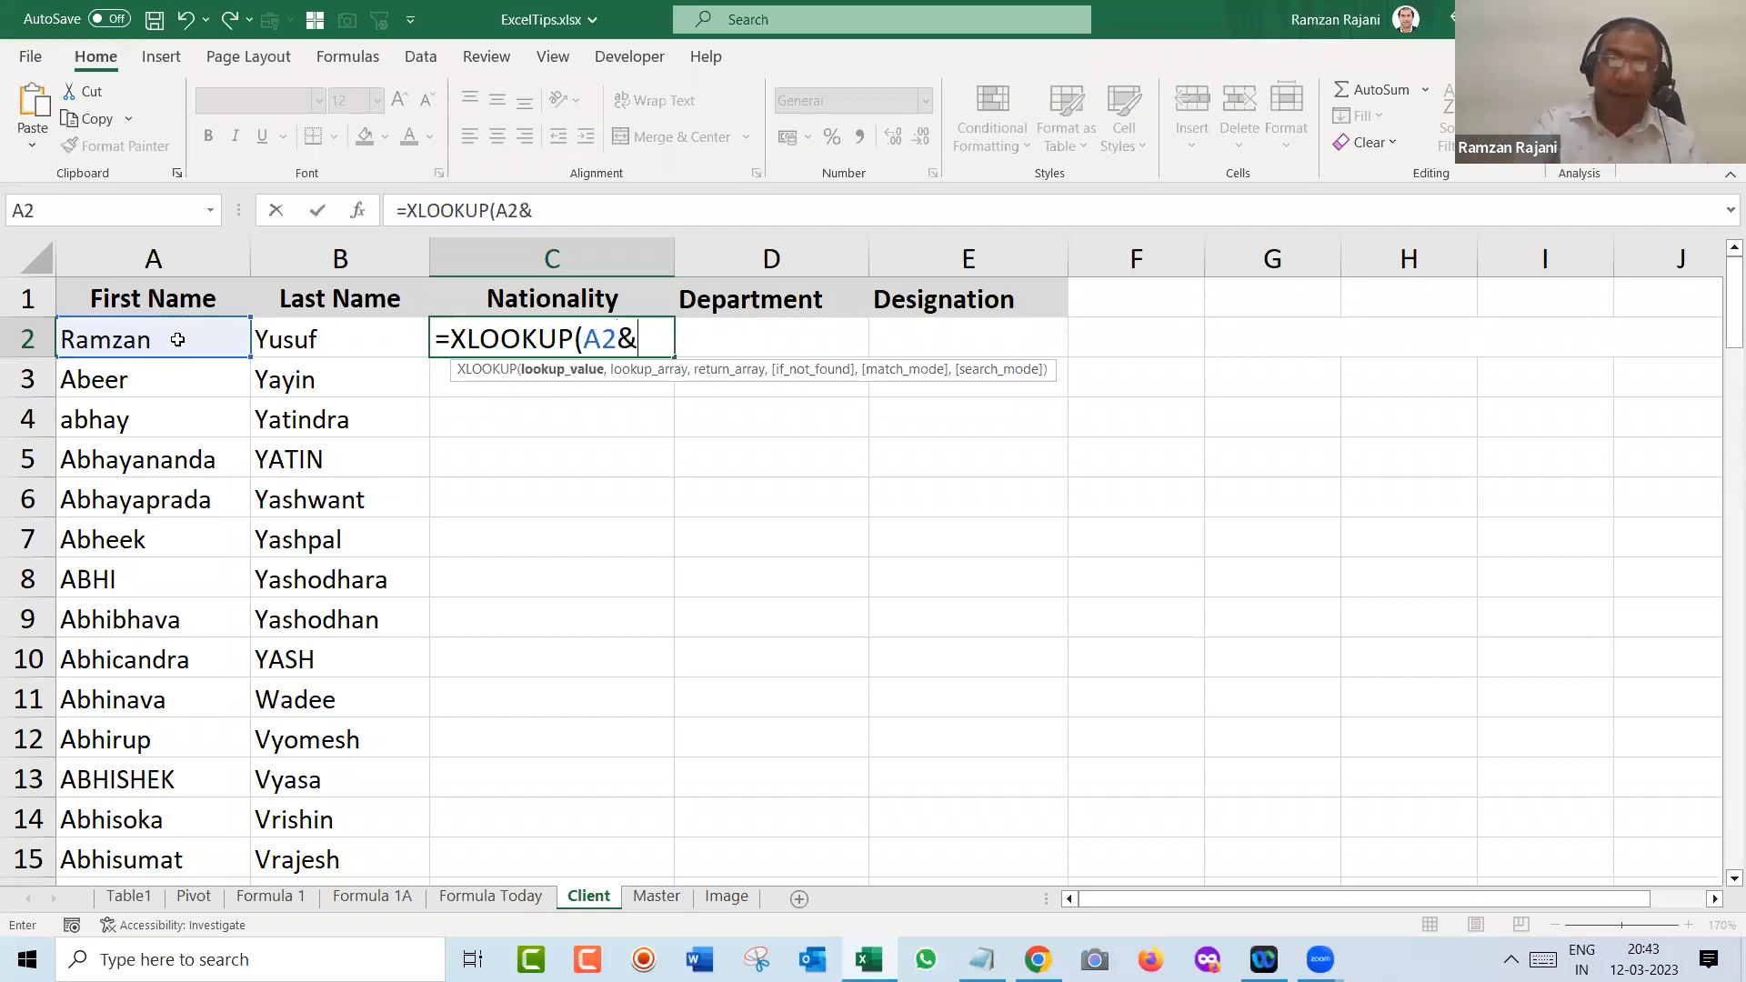
{"action": "left_click", "coordinate": [286, 338]}
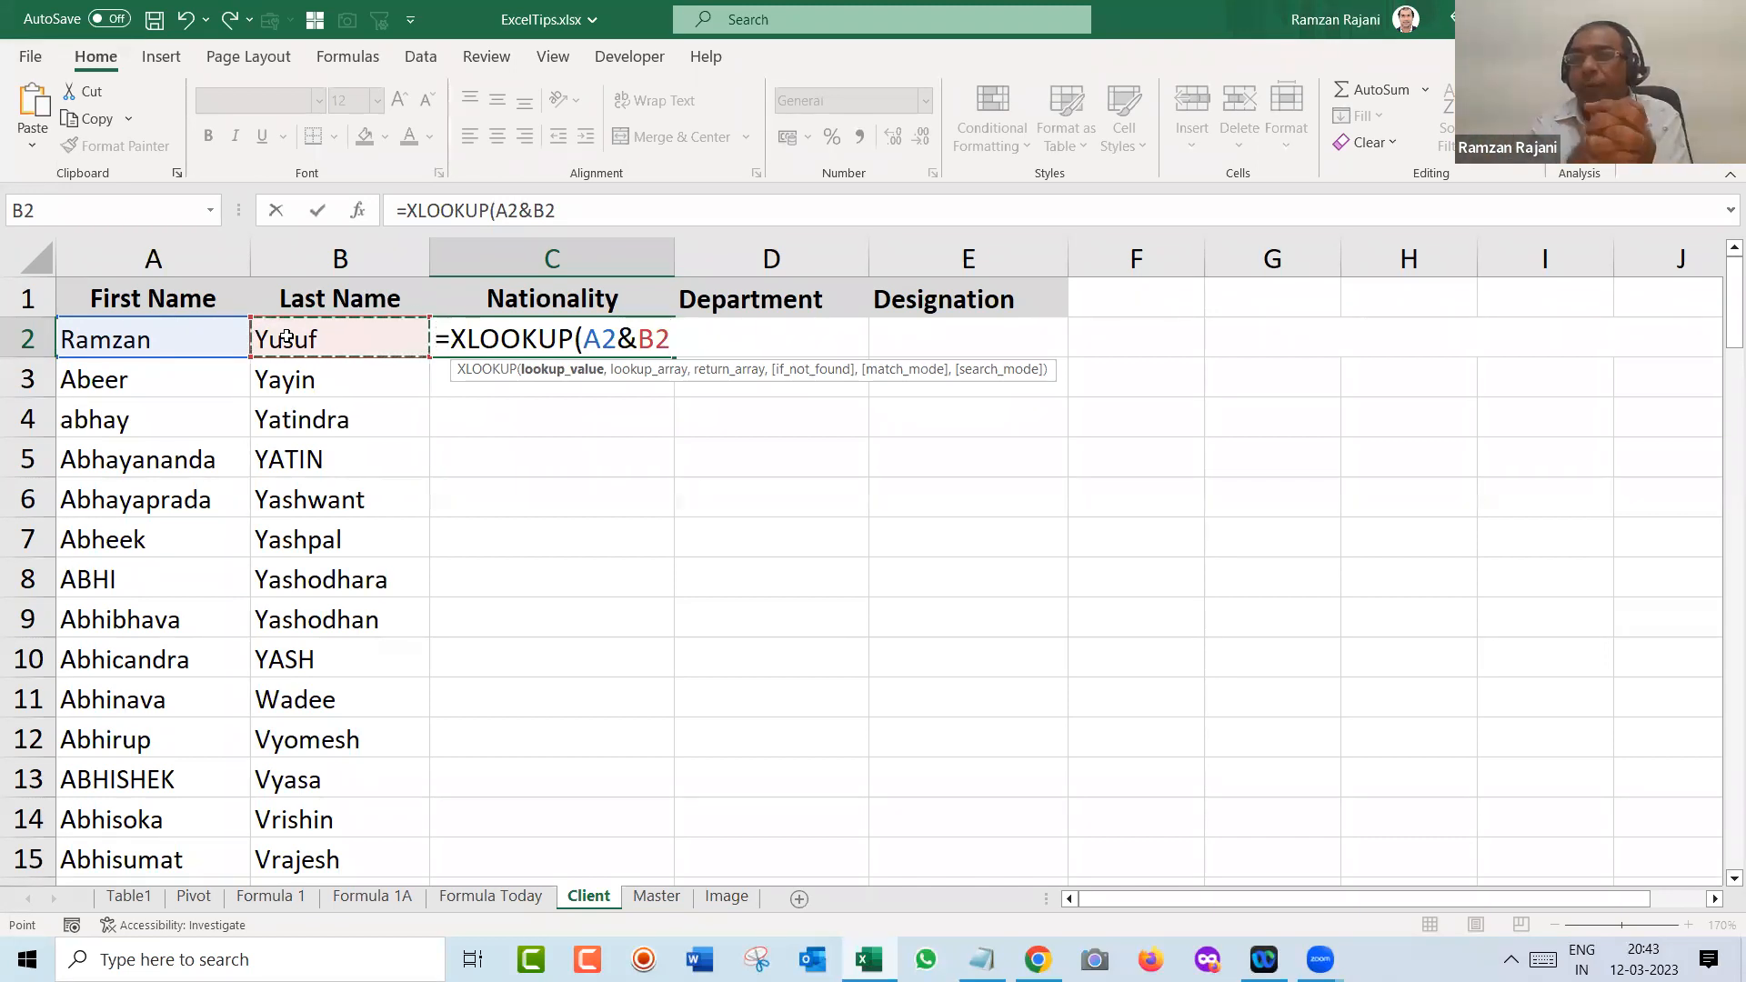
{"action": "type", "text": ","}
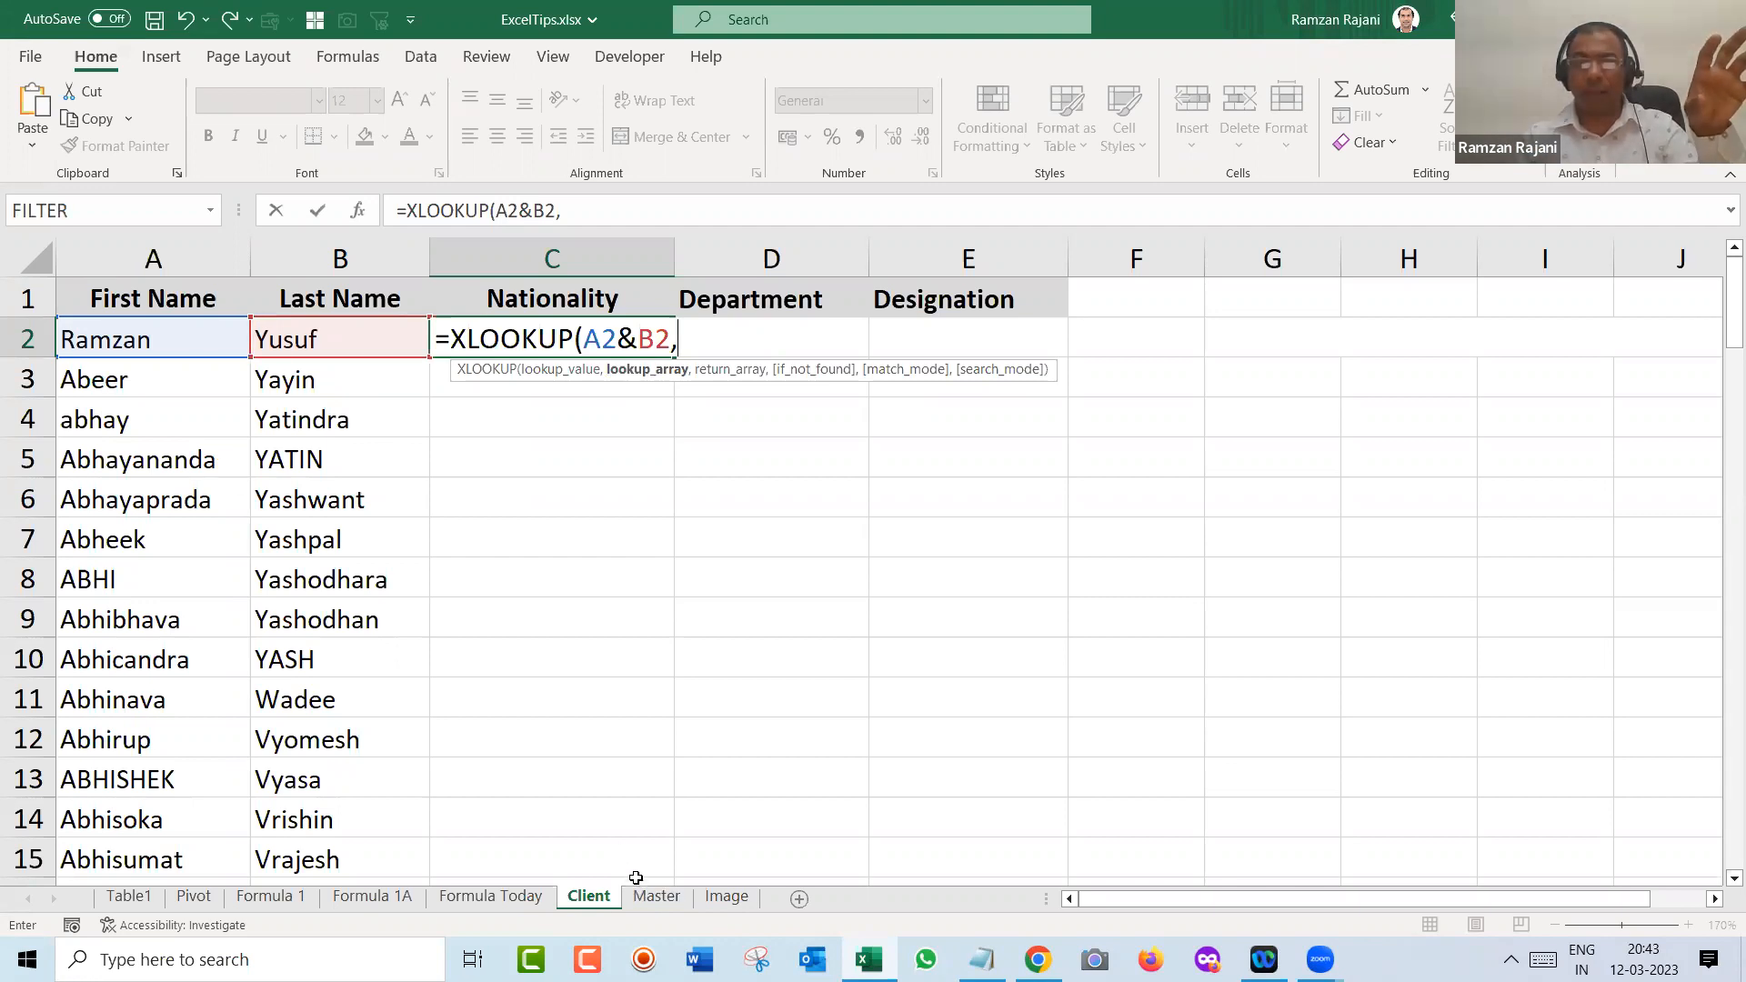
- Set the XLOOKUP lookup array to the Master sheet's entire First Name and Last Name columns, A and B, joined with &
{"action": "left_click", "coordinate": [656, 896]}
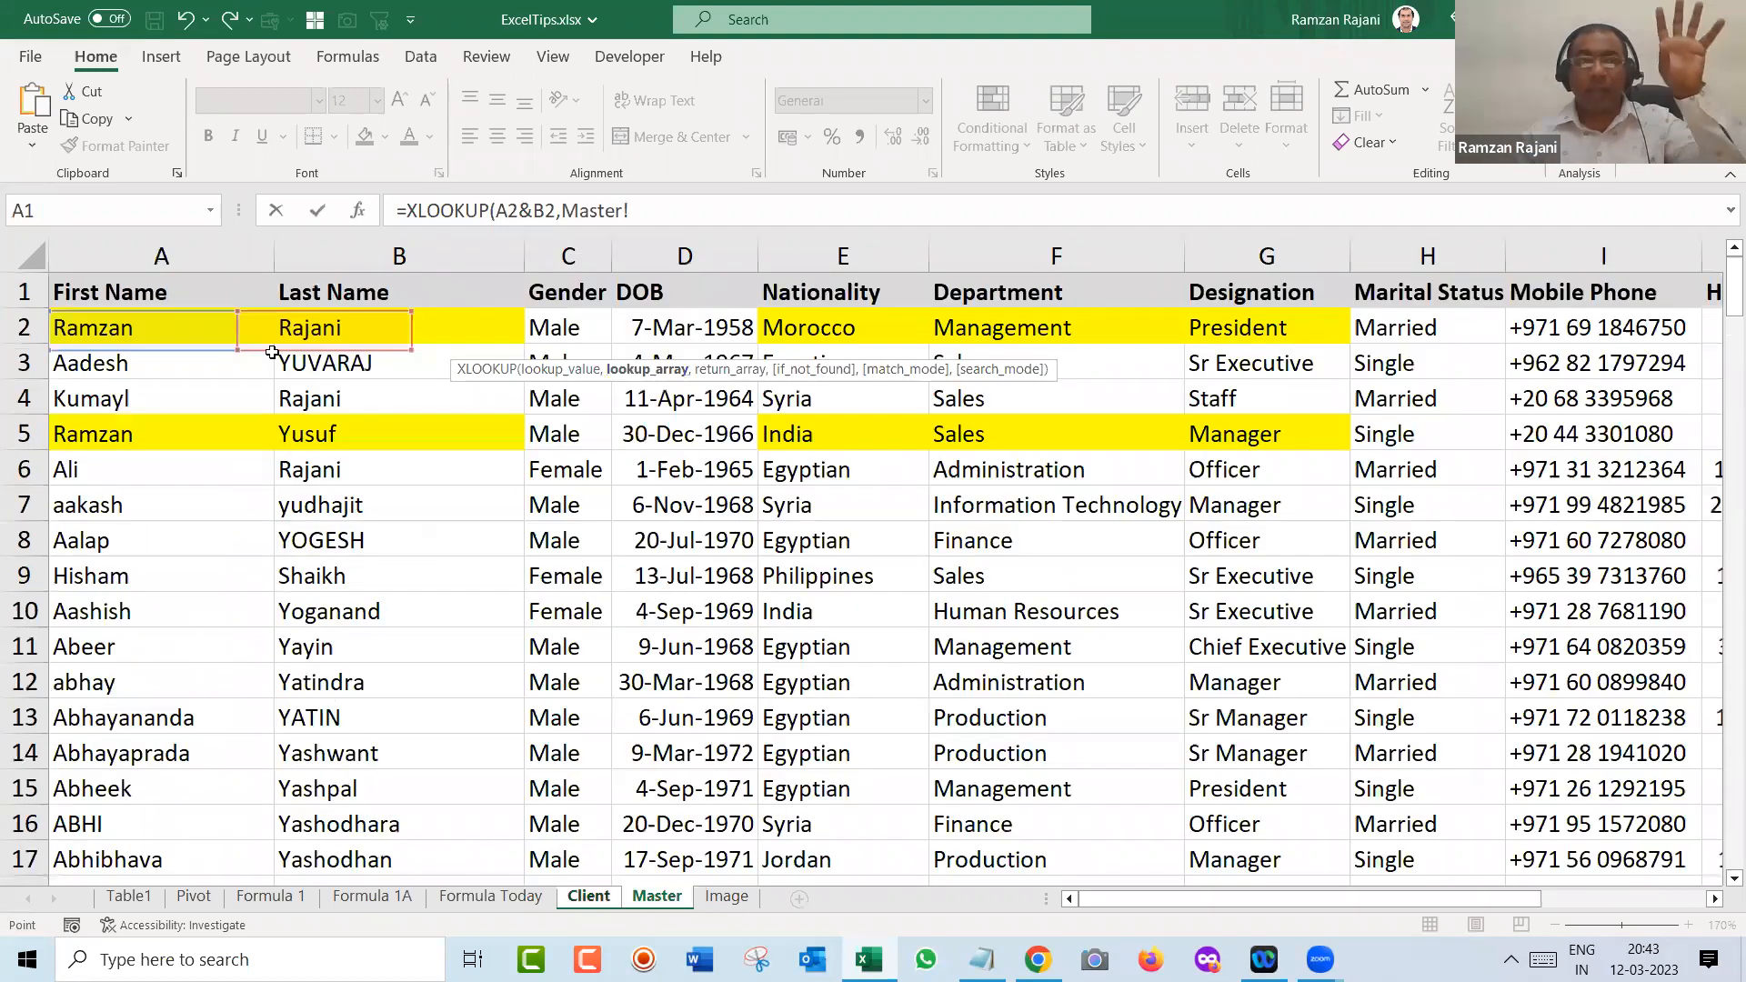
{"action": "left_click", "coordinate": [222, 253]}
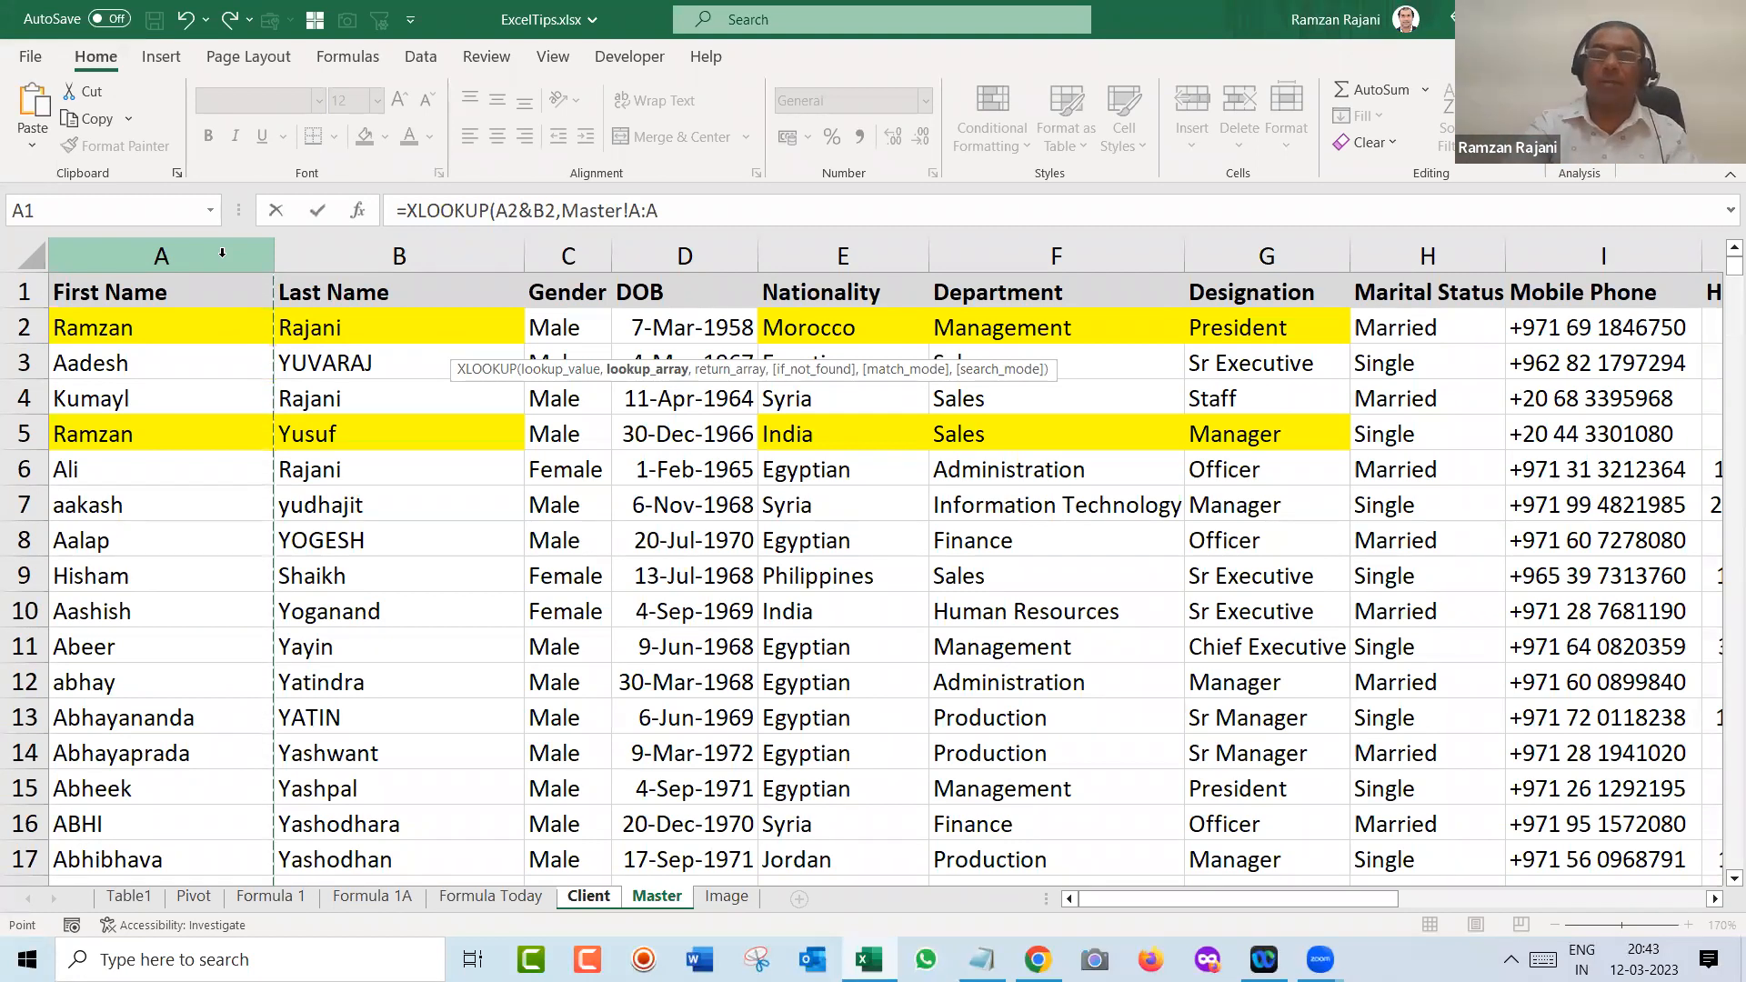
{"action": "type", "text": "&"}
{"action": "left_click", "coordinate": [401, 254]}
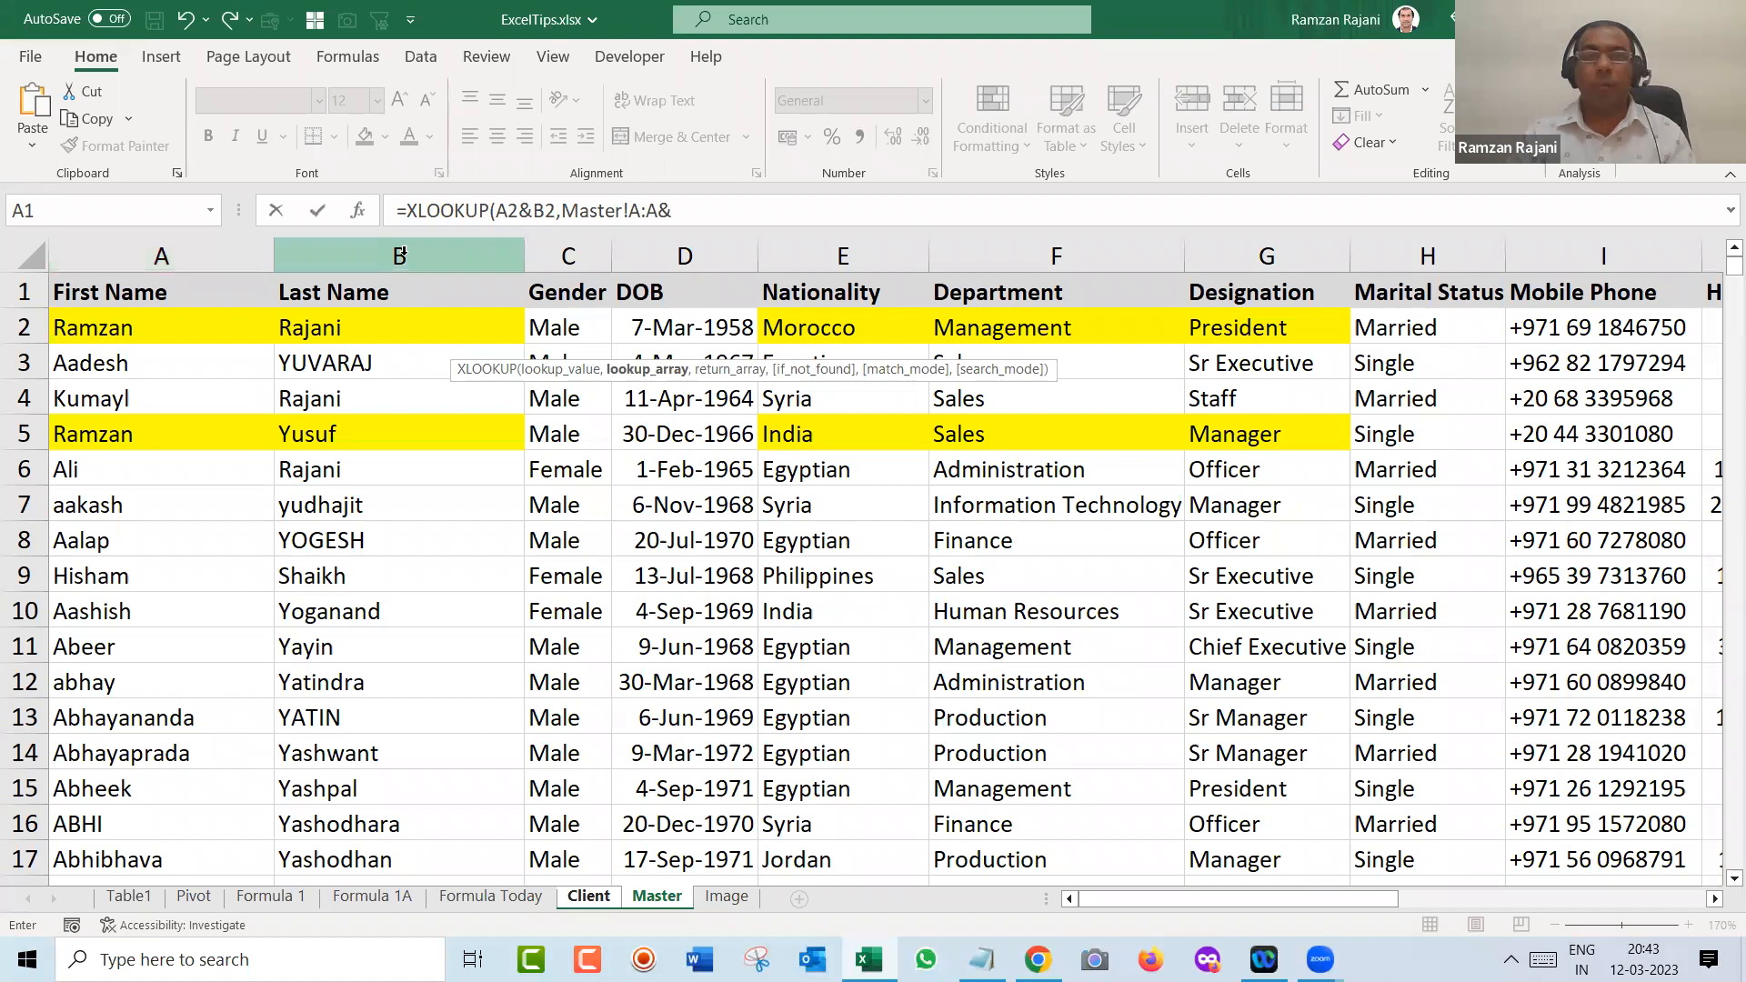
- Complete the XLOOKUP in Client cell C2 with Master's Last Name column in the lookup array and columns E:G as the return array
{"action": "left_click", "coordinate": [400, 254]}
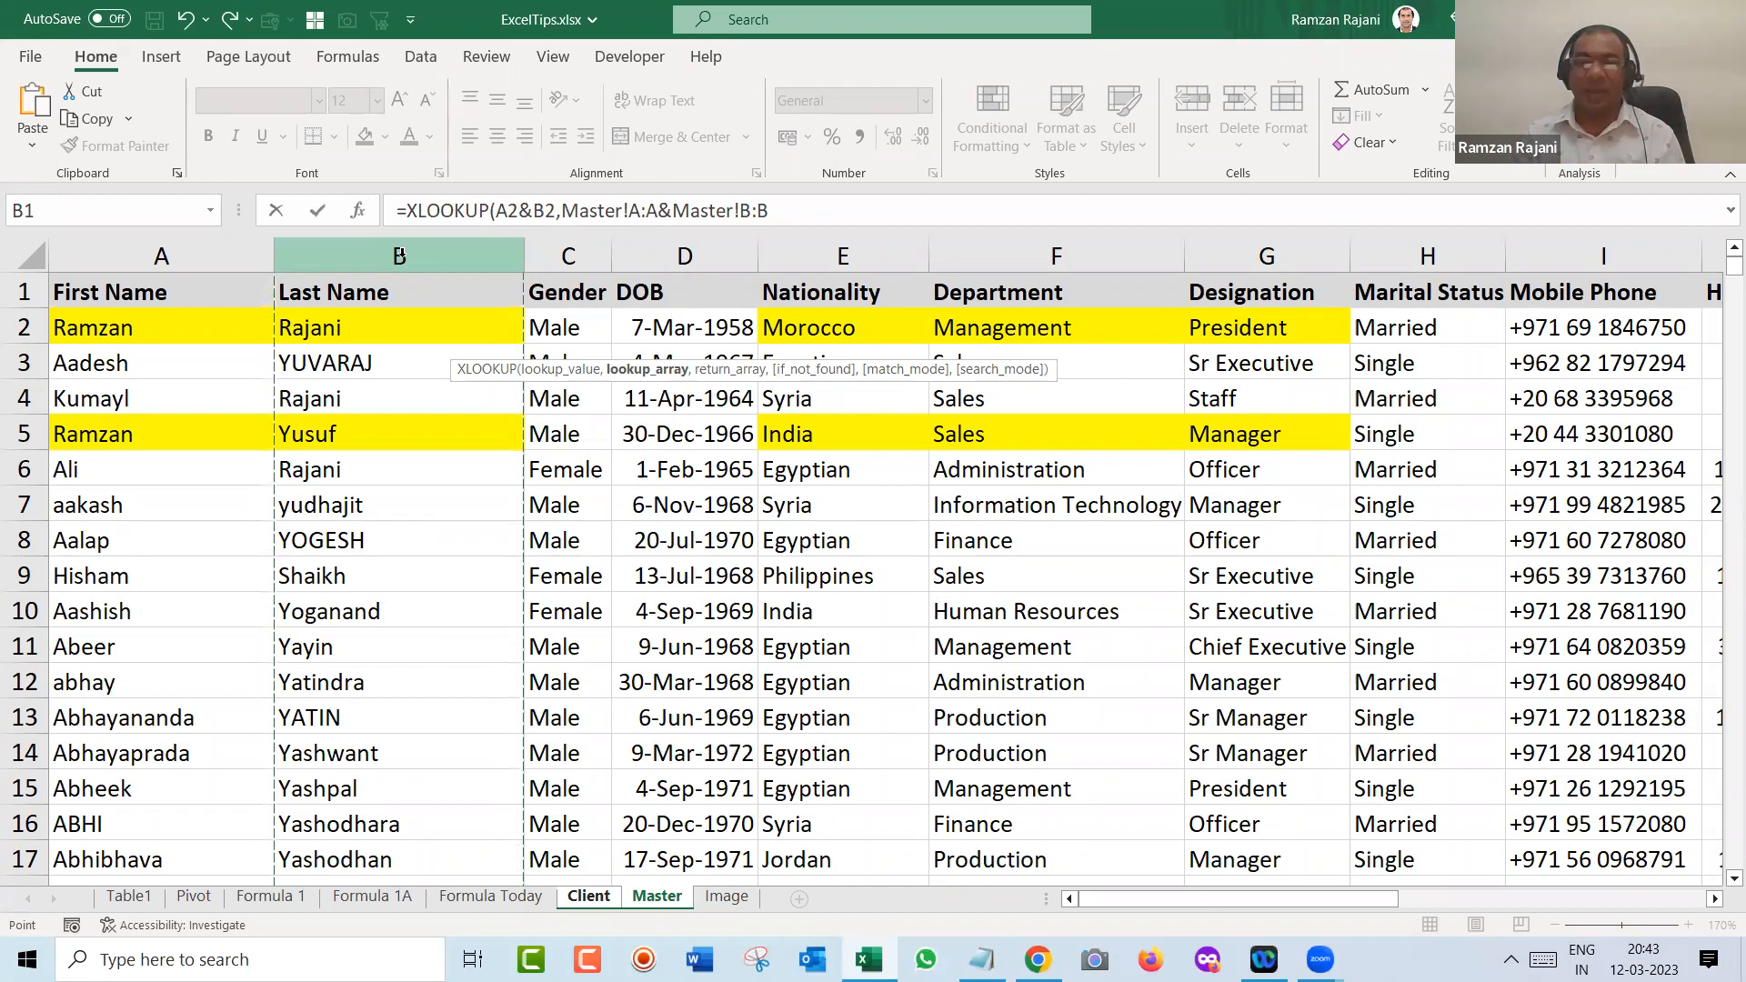
{"action": "type", "text": ","}
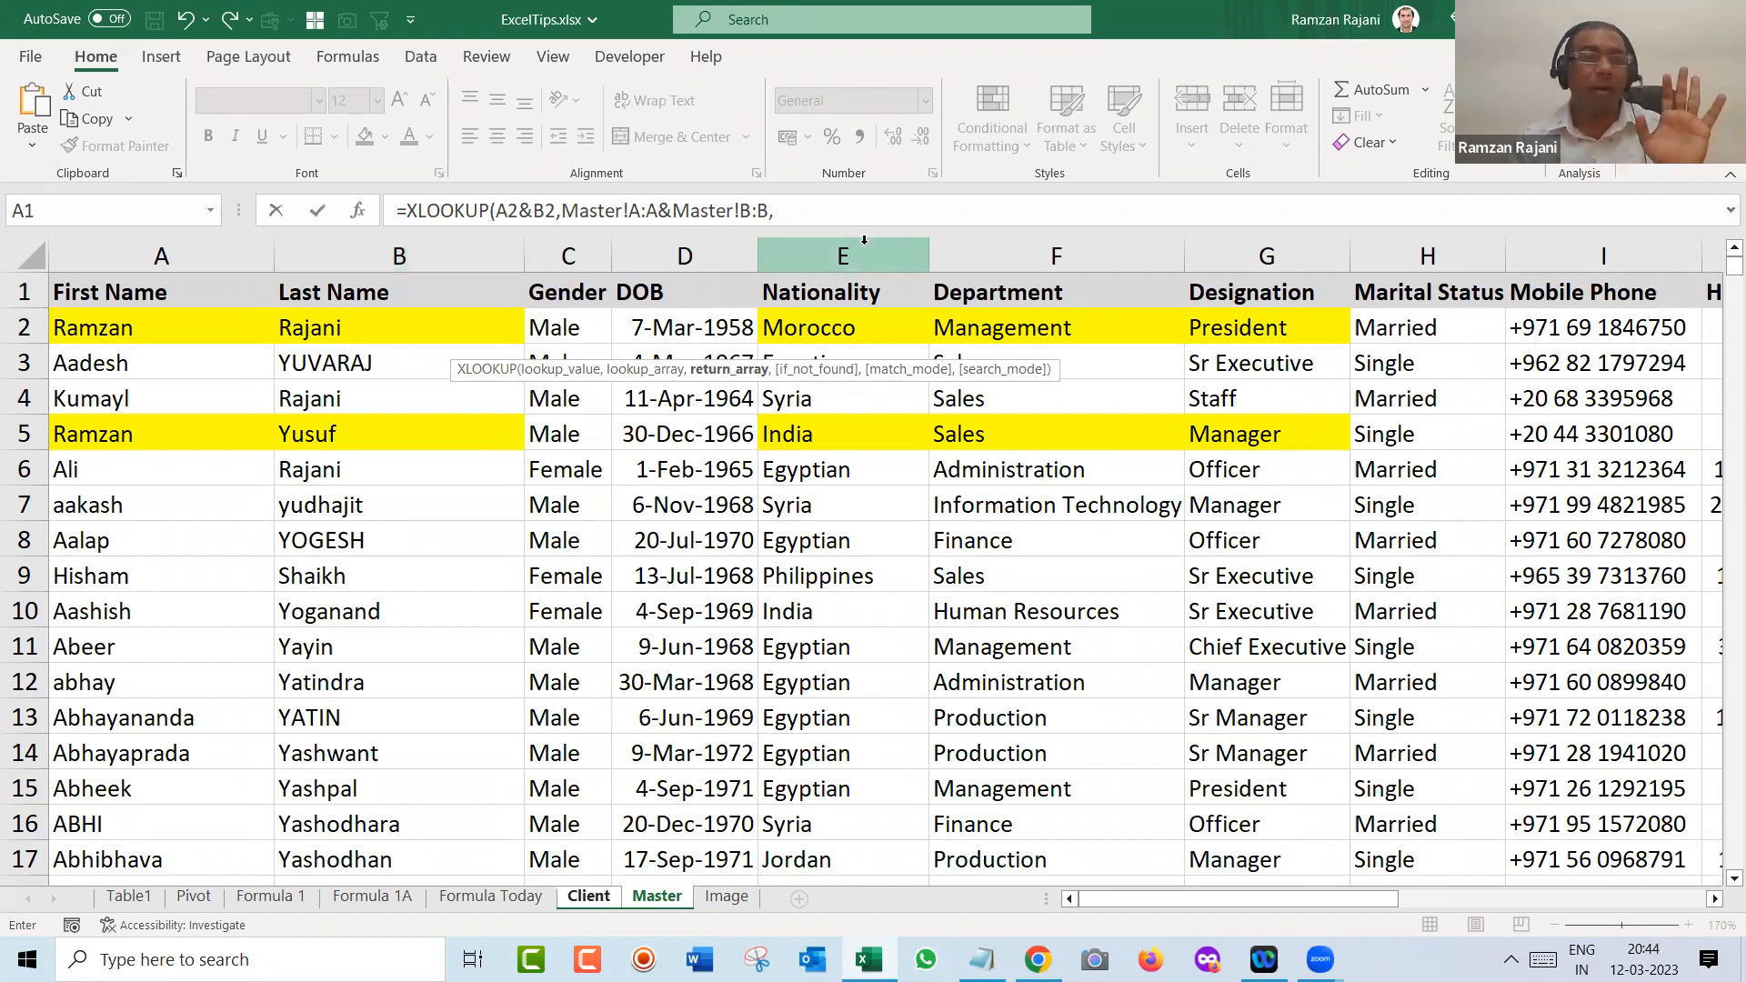
{"action": "left_click", "coordinate": [864, 239]}
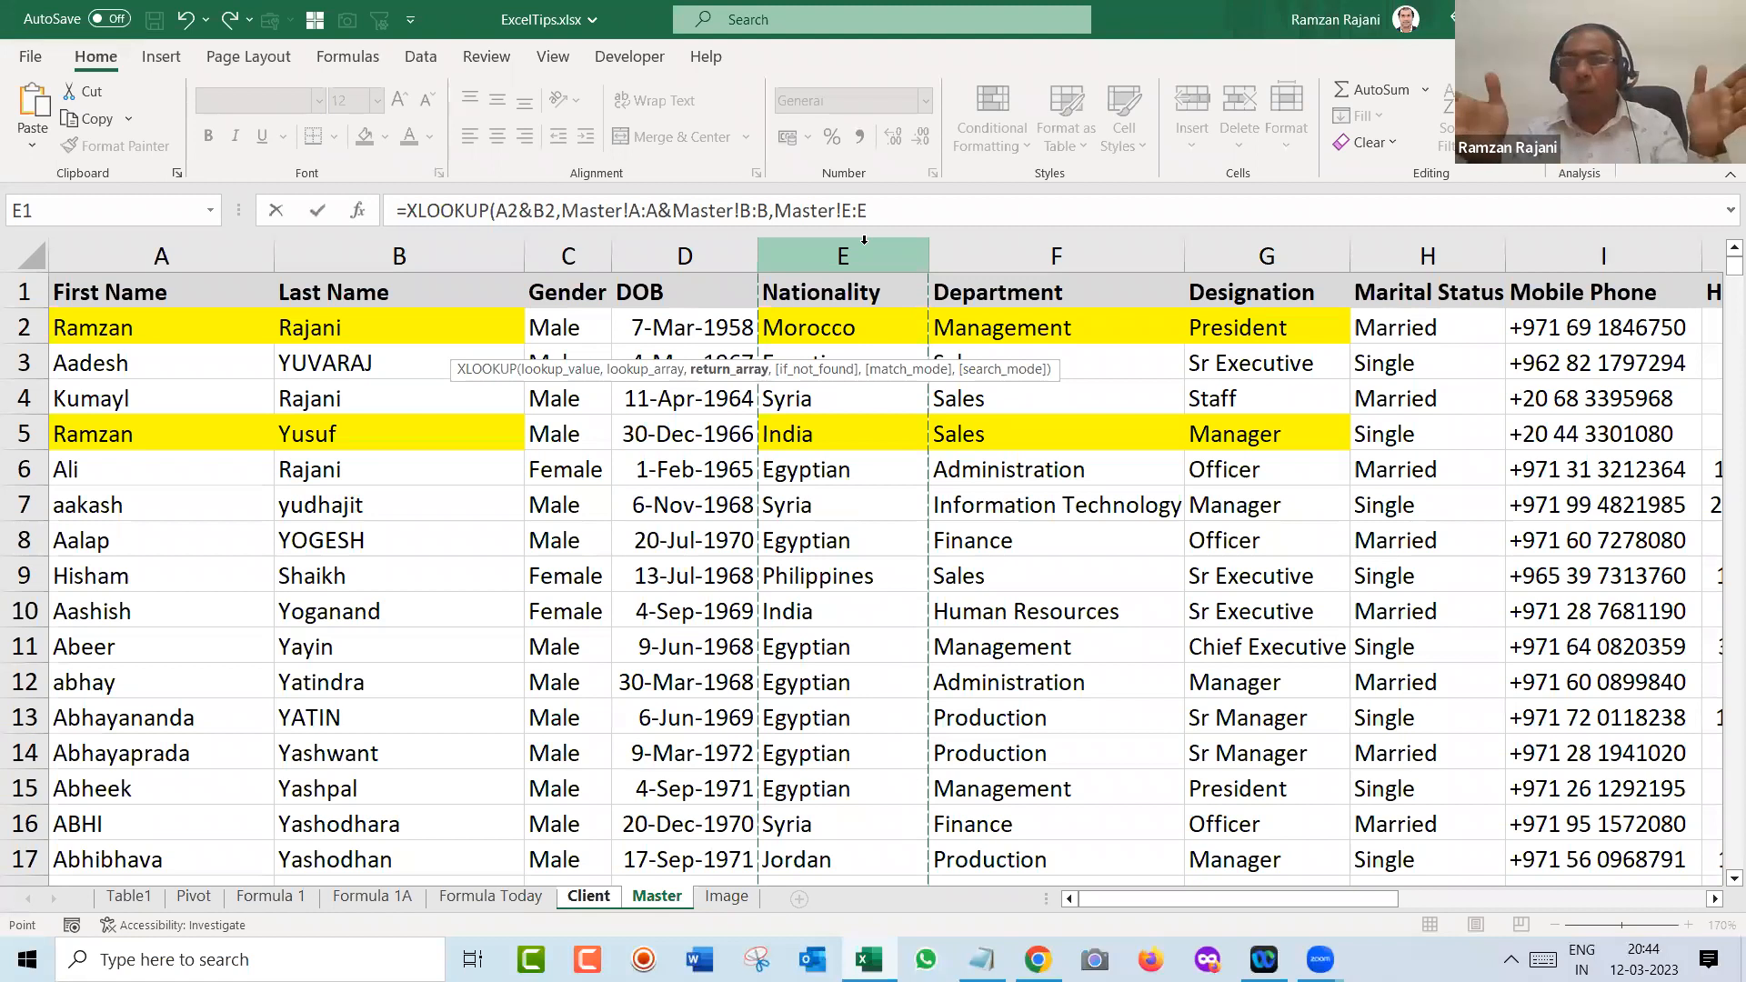
{"action": "left_click_drag", "start_coordinate": [864, 239], "coordinate": [1345, 255]}
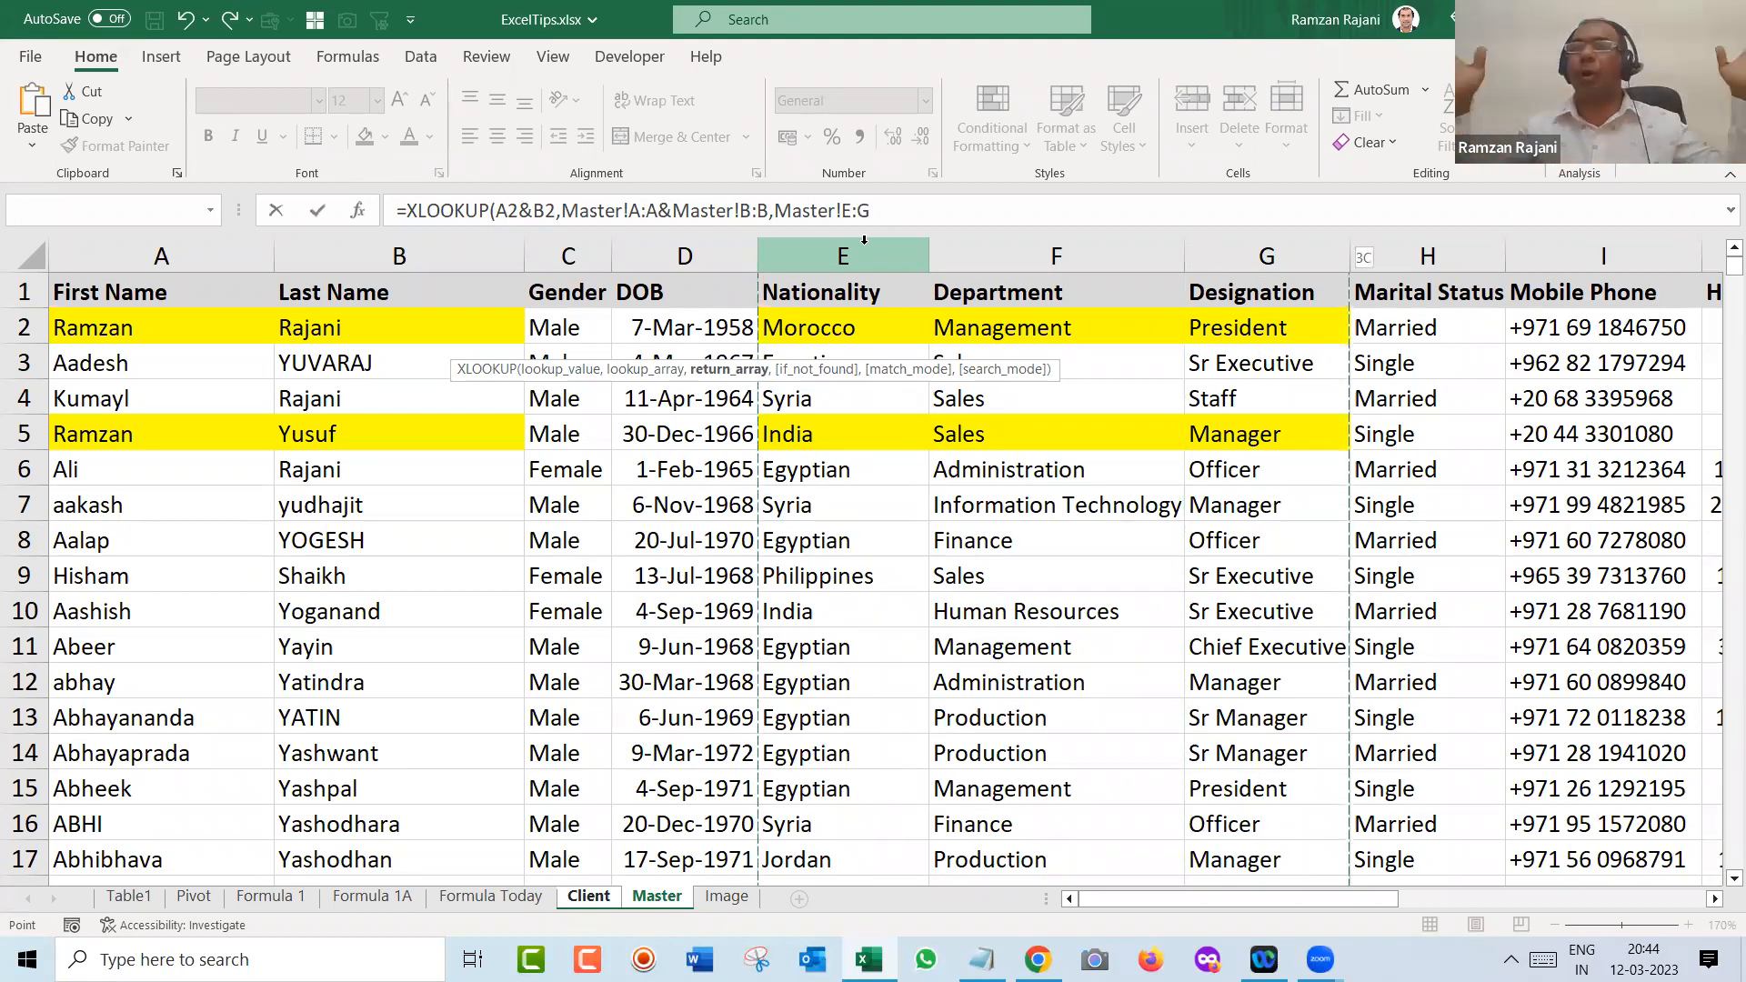
{"action": "type", "text": ")"}
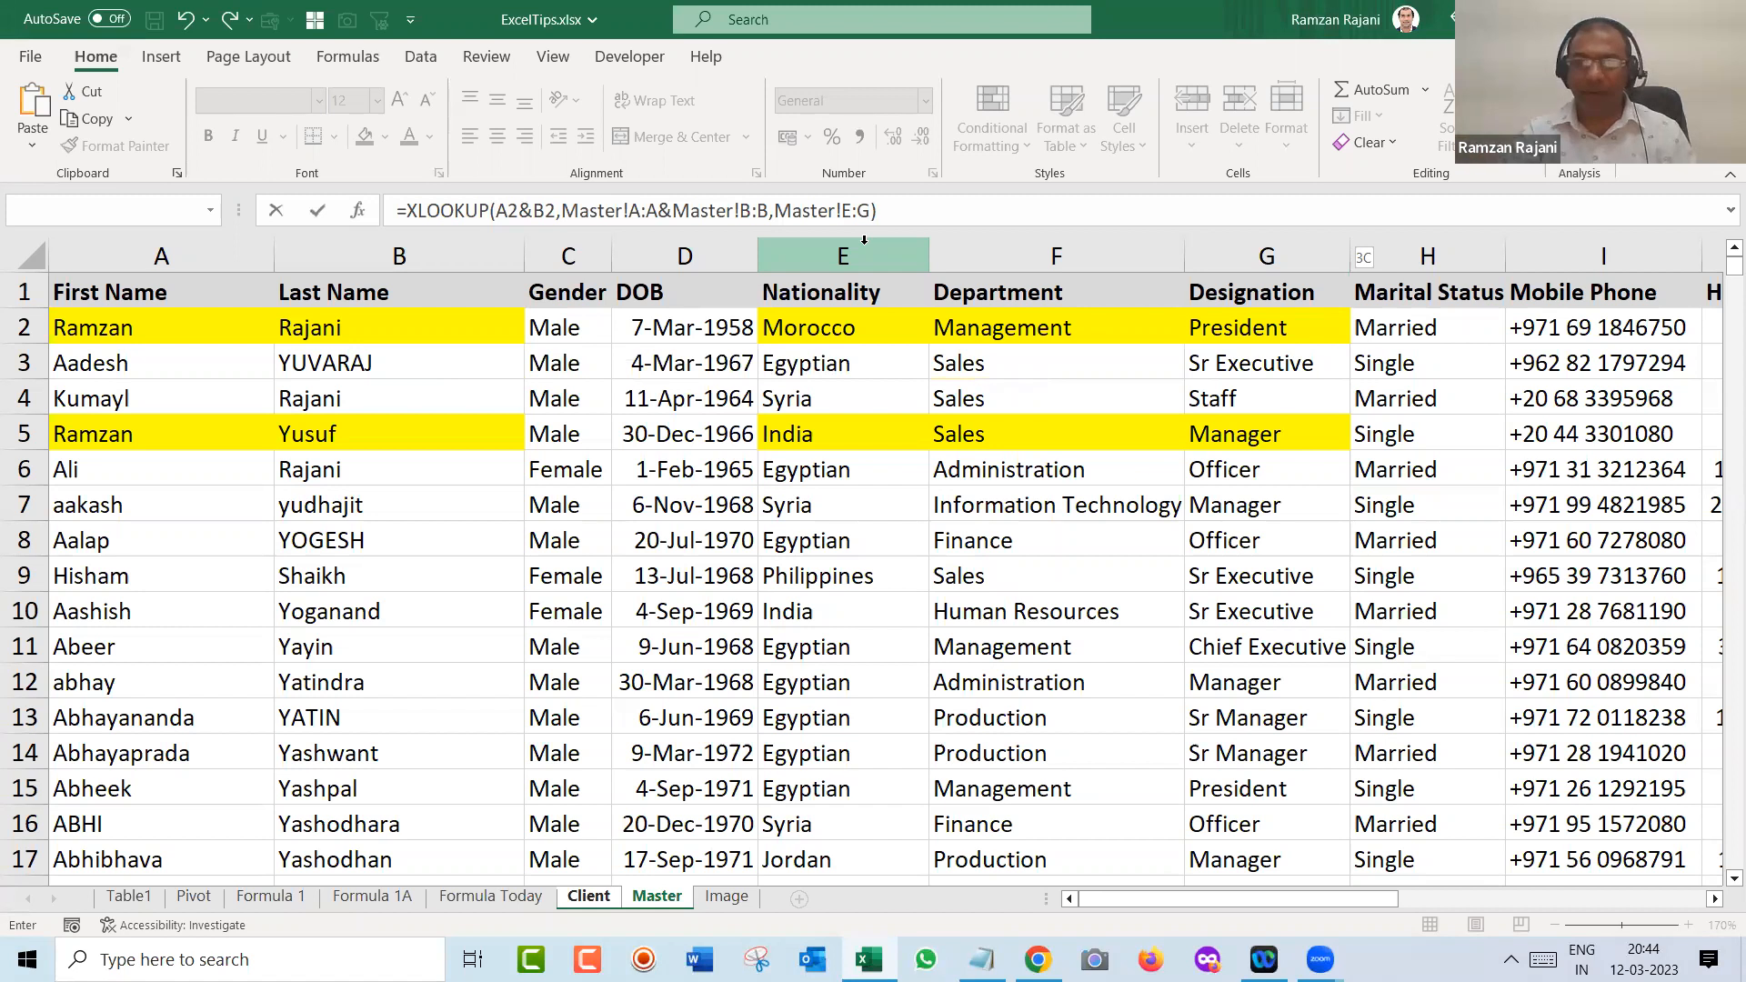
{"action": "key", "text": "Return"}
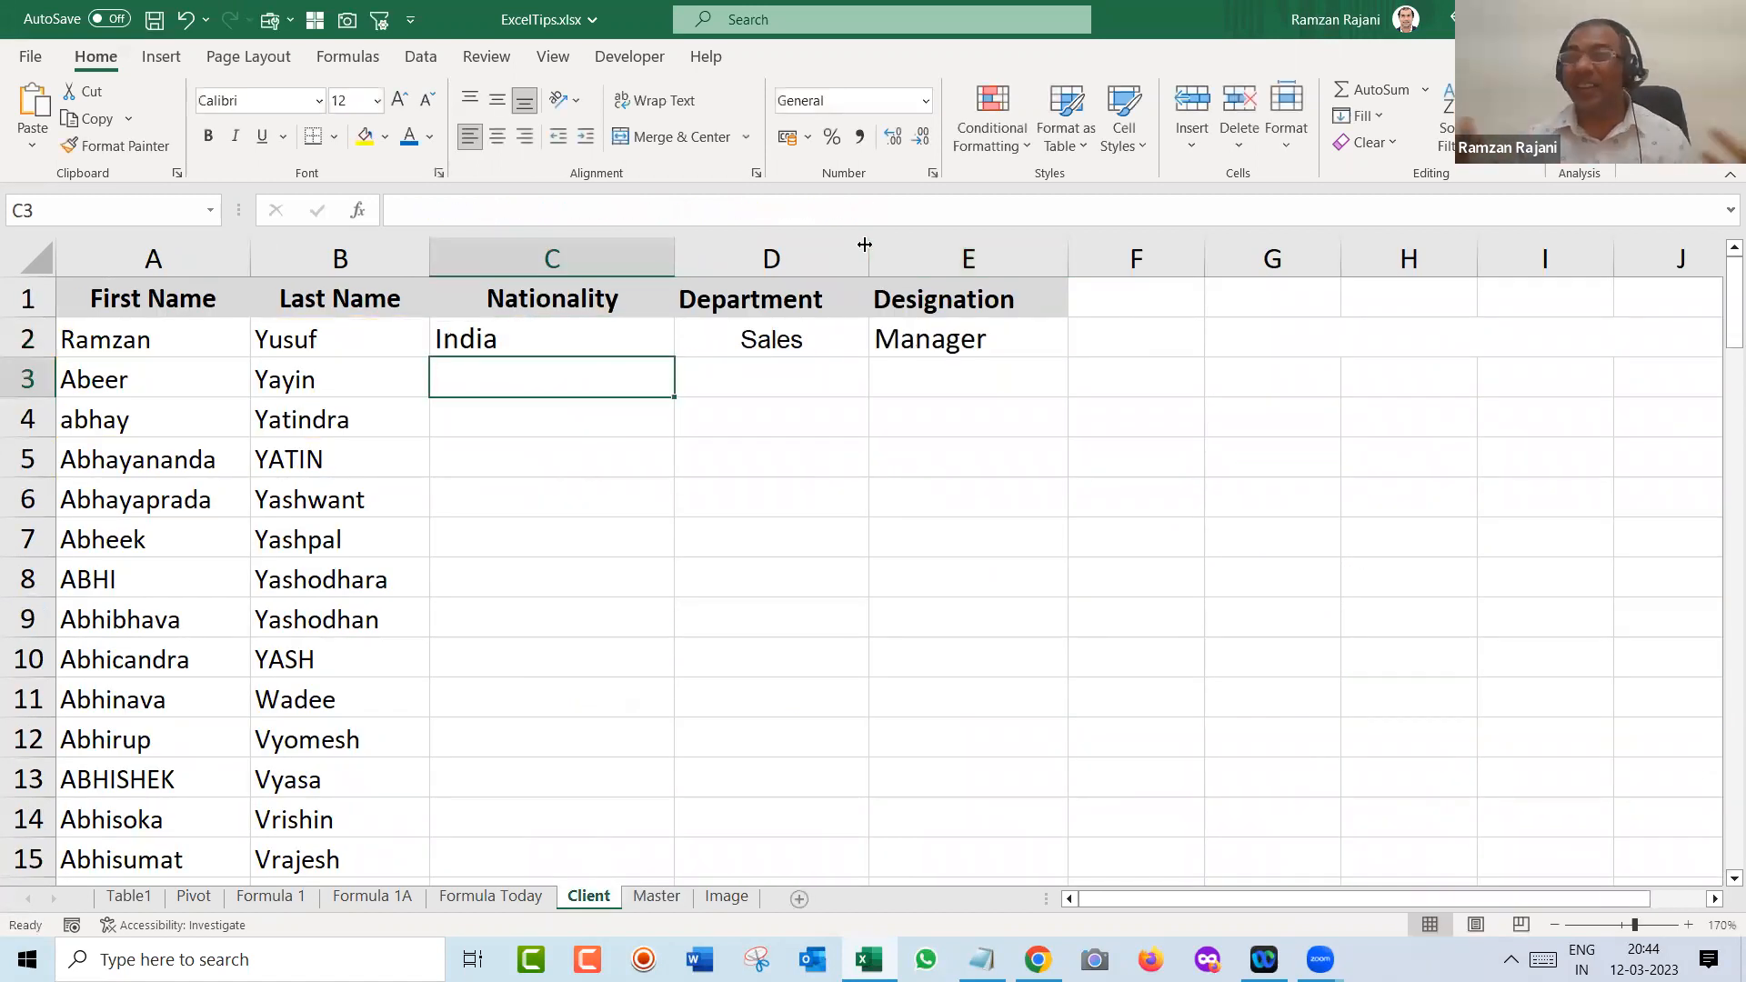
- Fill the XLOOKUP formula from Client cell C2 down the Nationality column through row 43 and return to the first record
{"action": "left_click", "coordinate": [645, 339]}
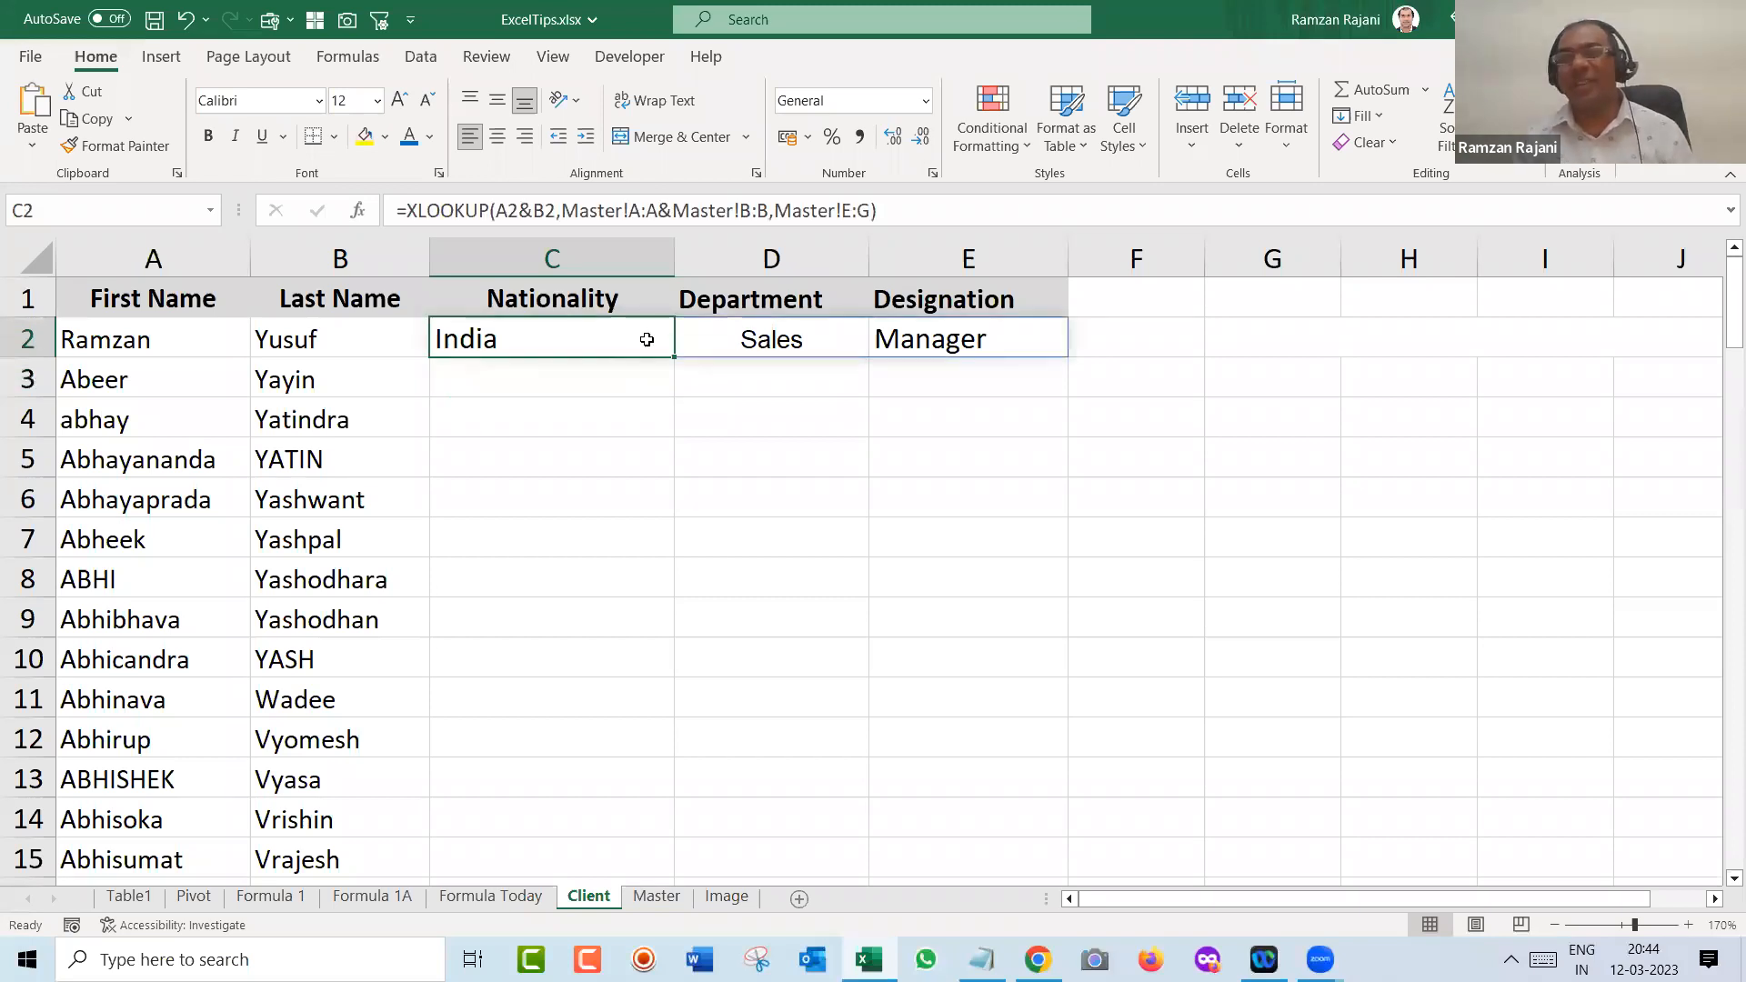
{"action": "left_click_drag", "start_coordinate": [672, 353], "coordinate": [752, 816]}
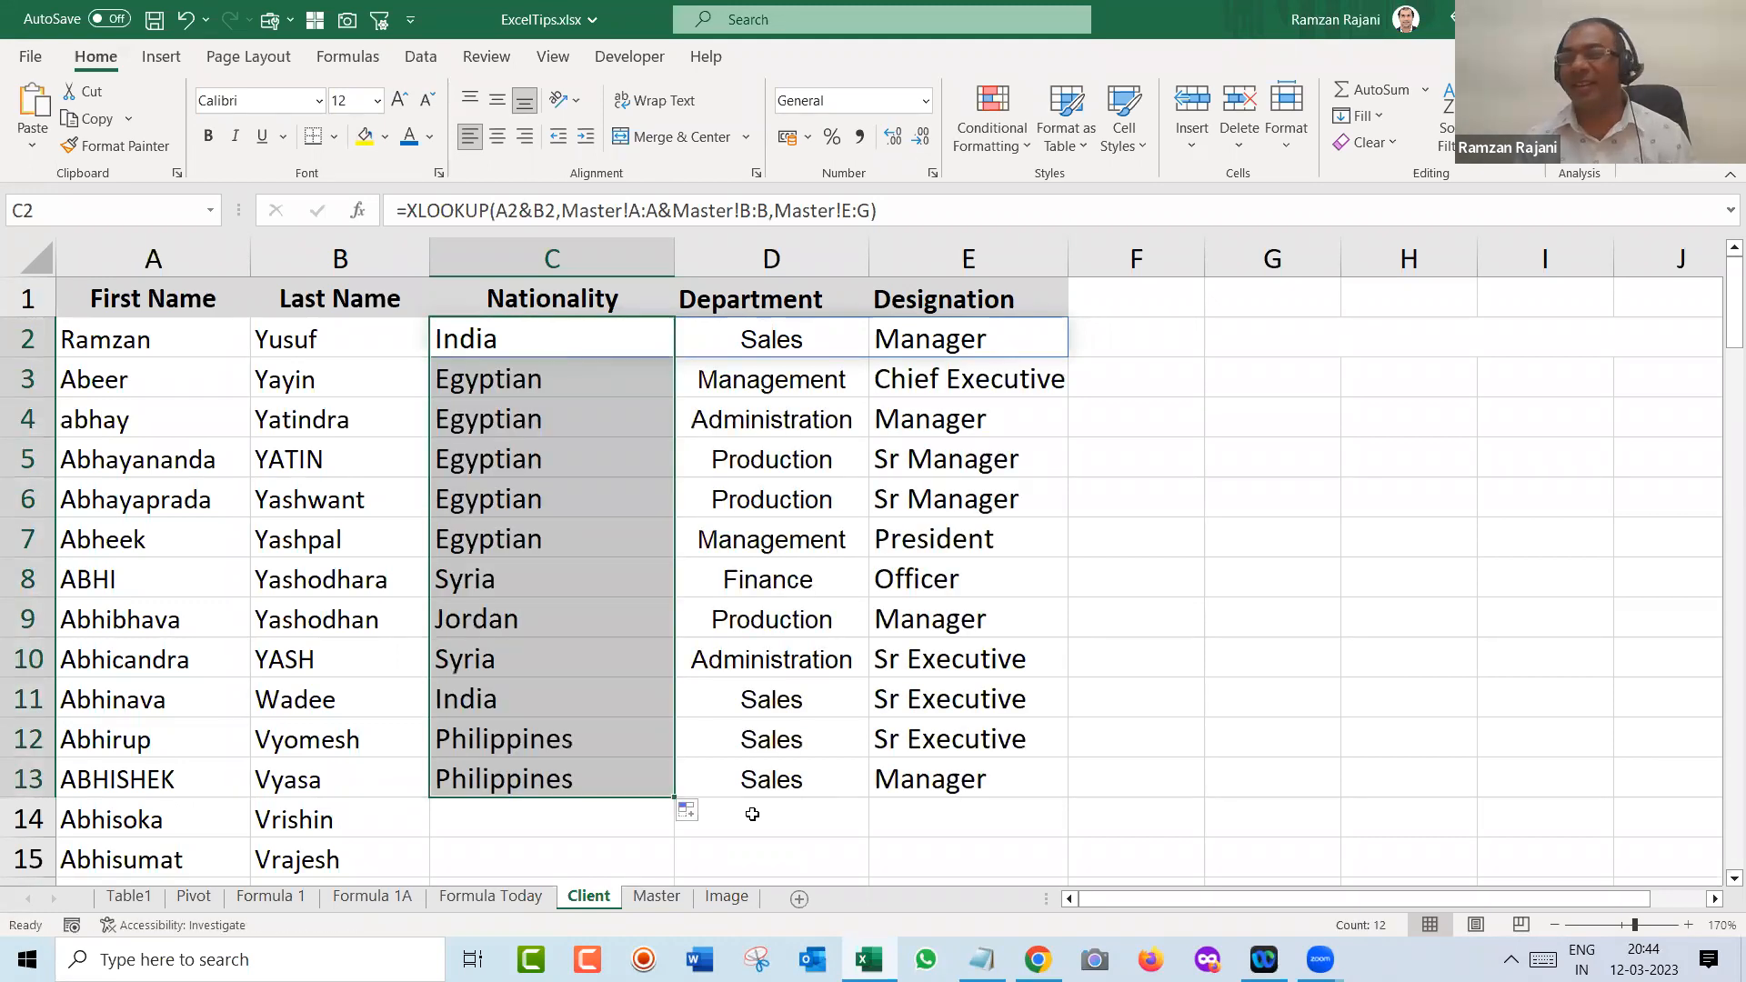
{"action": "left_click", "coordinate": [645, 778]}
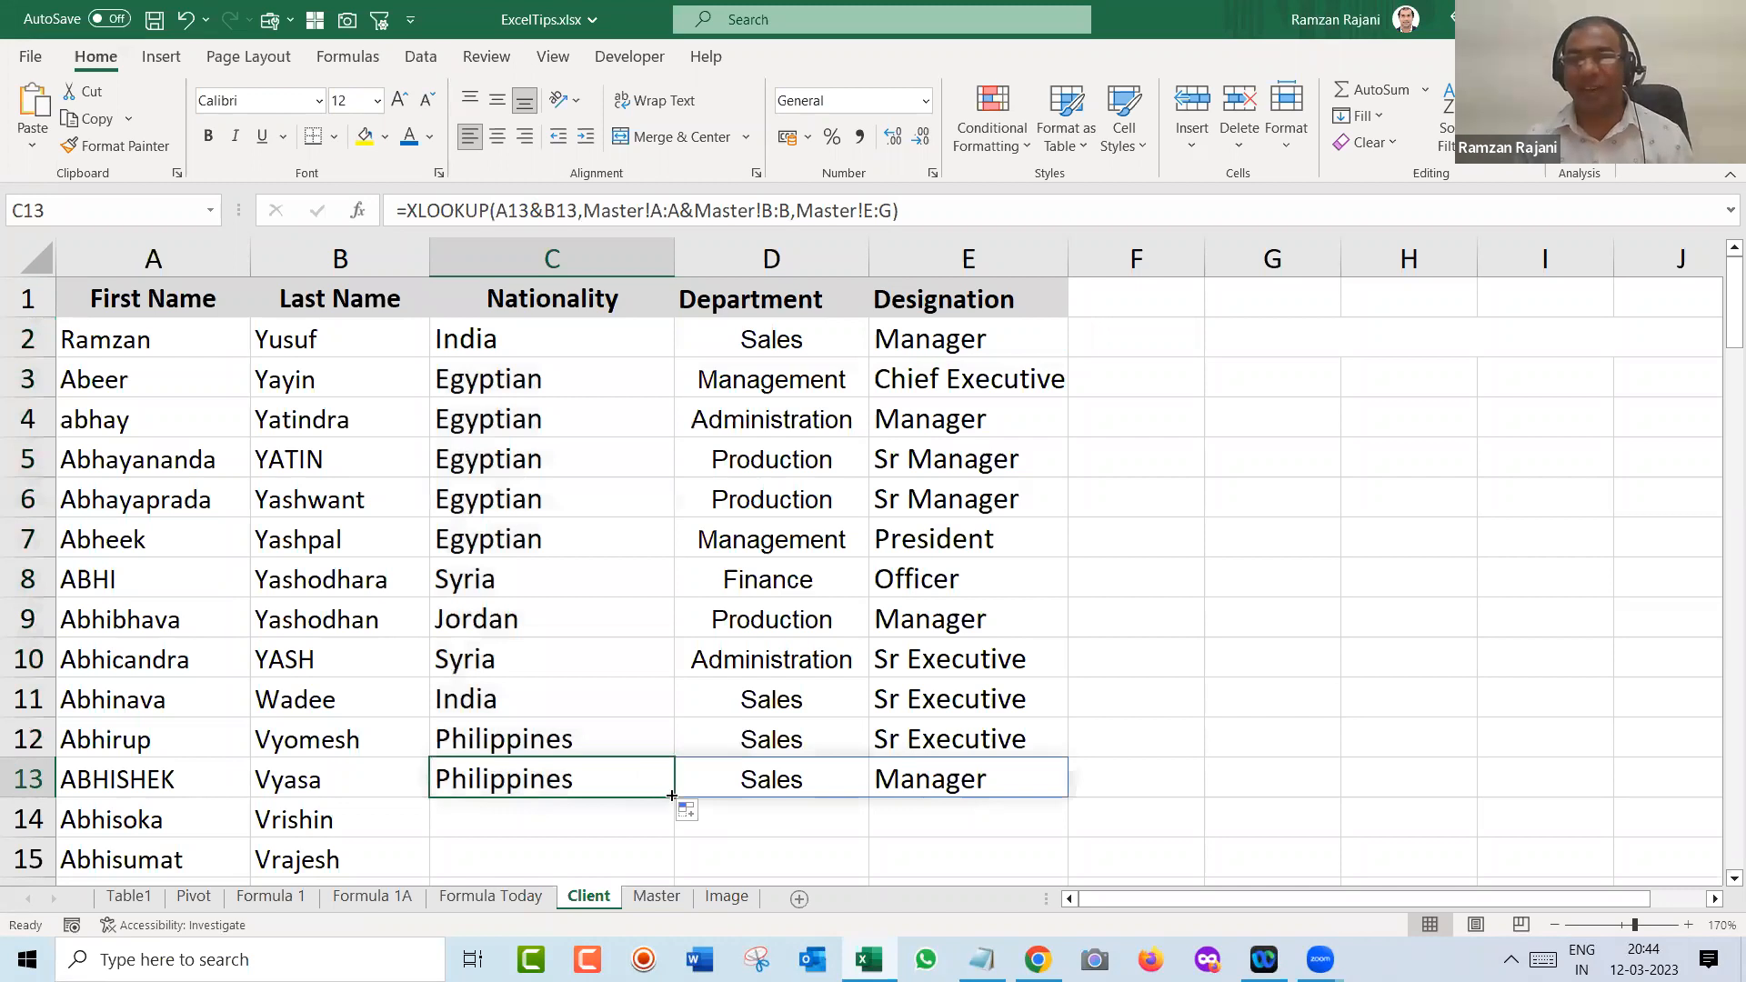
{"action": "left_click_drag", "start_coordinate": [673, 795], "coordinate": [570, 821]}
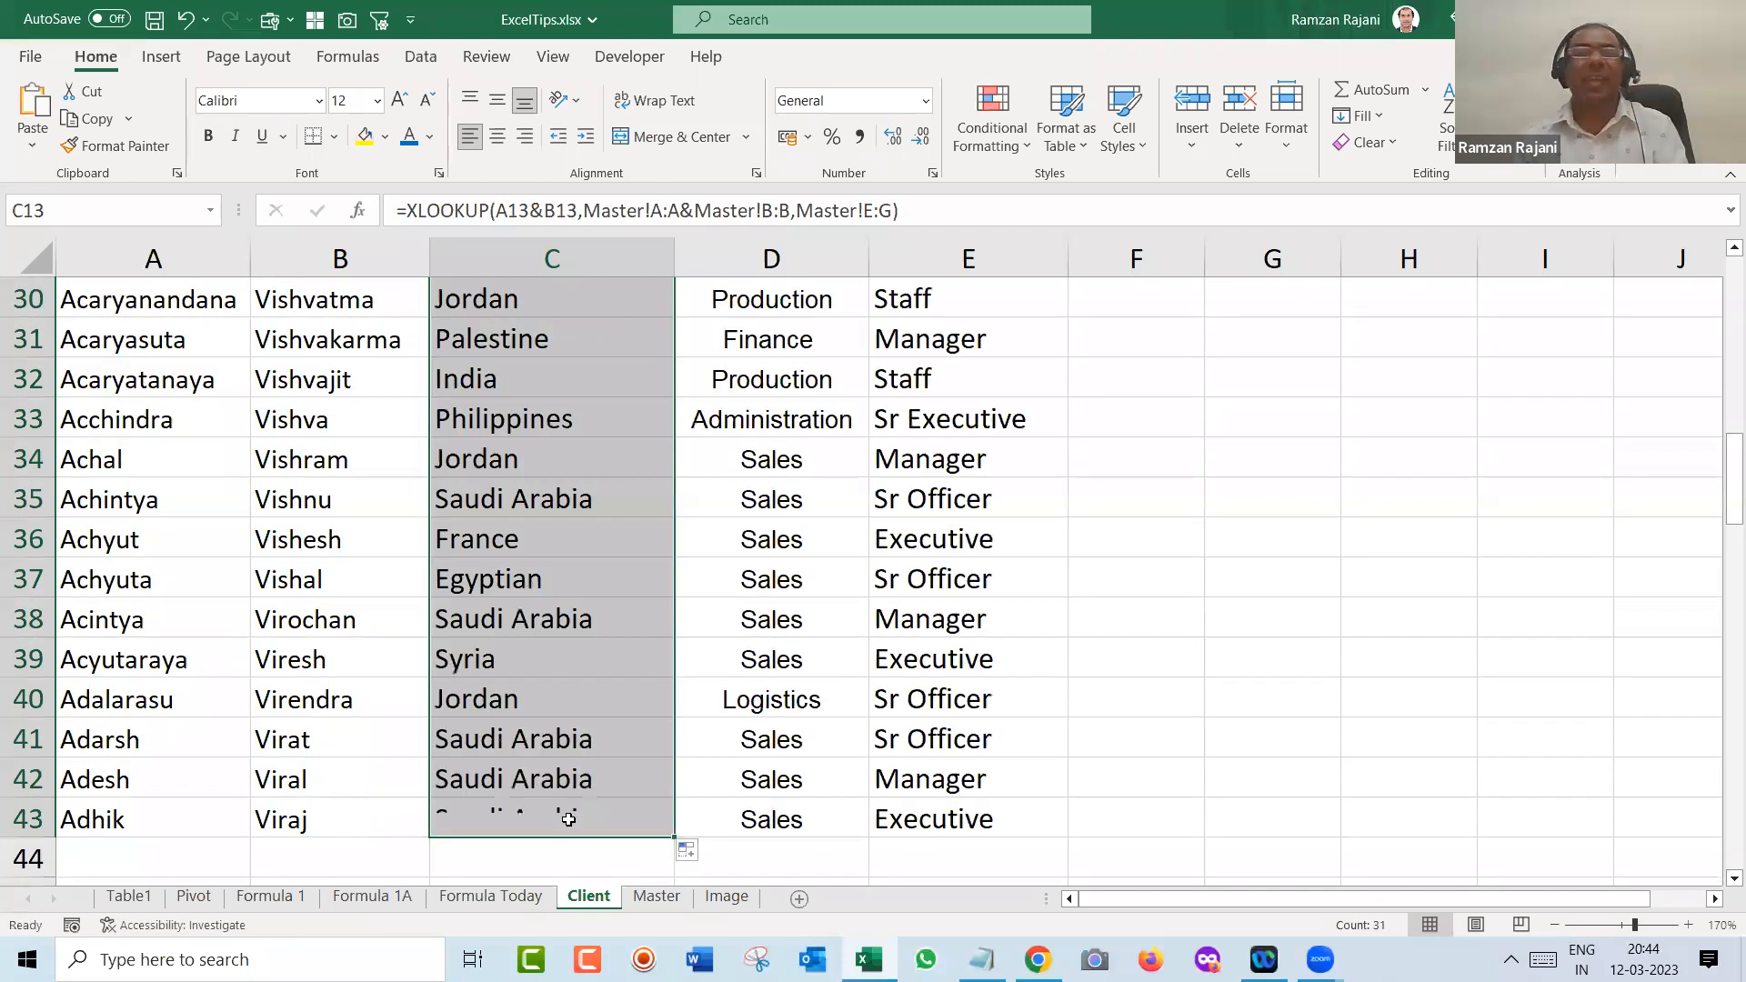
{"action": "key", "text": "Up"}
{"action": "key", "text": "Up"}
{"action": "key", "text": "Up"}
{"action": "key", "text": "Up"}
{"action": "key", "text": "Up"}
{"action": "key", "text": "Up"}
{"action": "key", "text": "Up"}
{"action": "key", "text": "Up"}
{"action": "key", "text": "Up"}
{"action": "key", "text": "Up"}
{"action": "key", "text": "Up"}
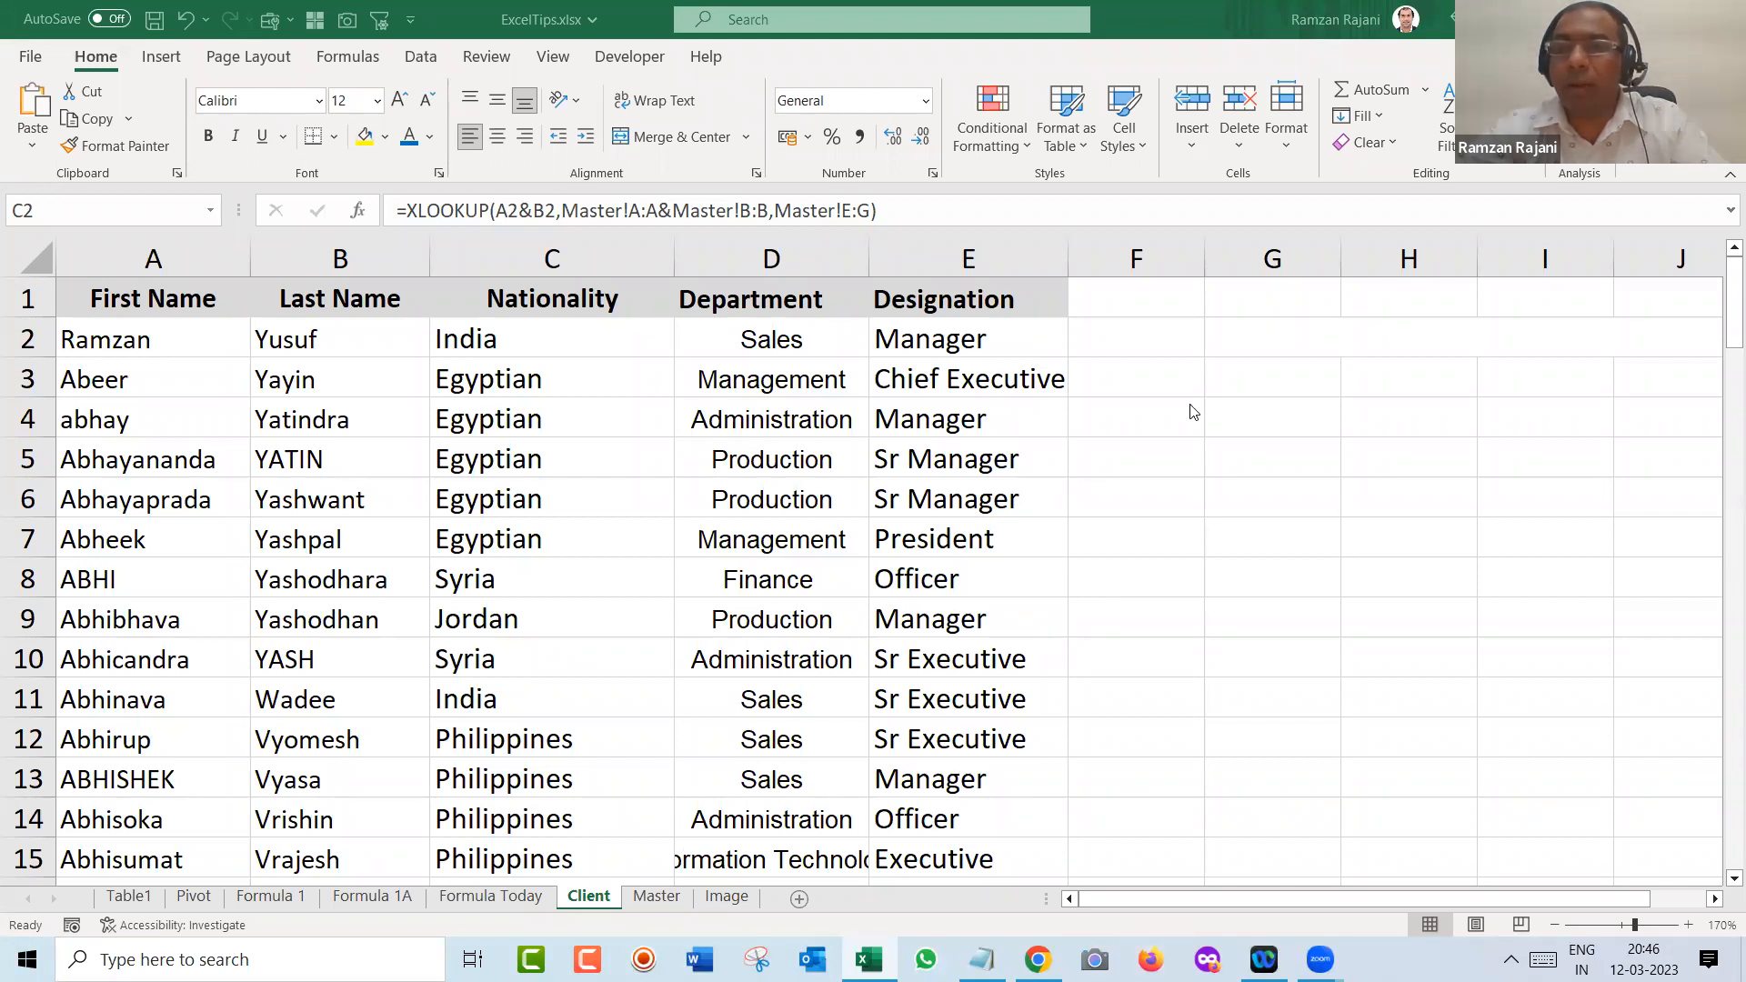
- Clear all looked-up Nationality, Department and Designation results on the Client sheet, leaving C2 selected
{"action": "left_click", "coordinate": [514, 343]}
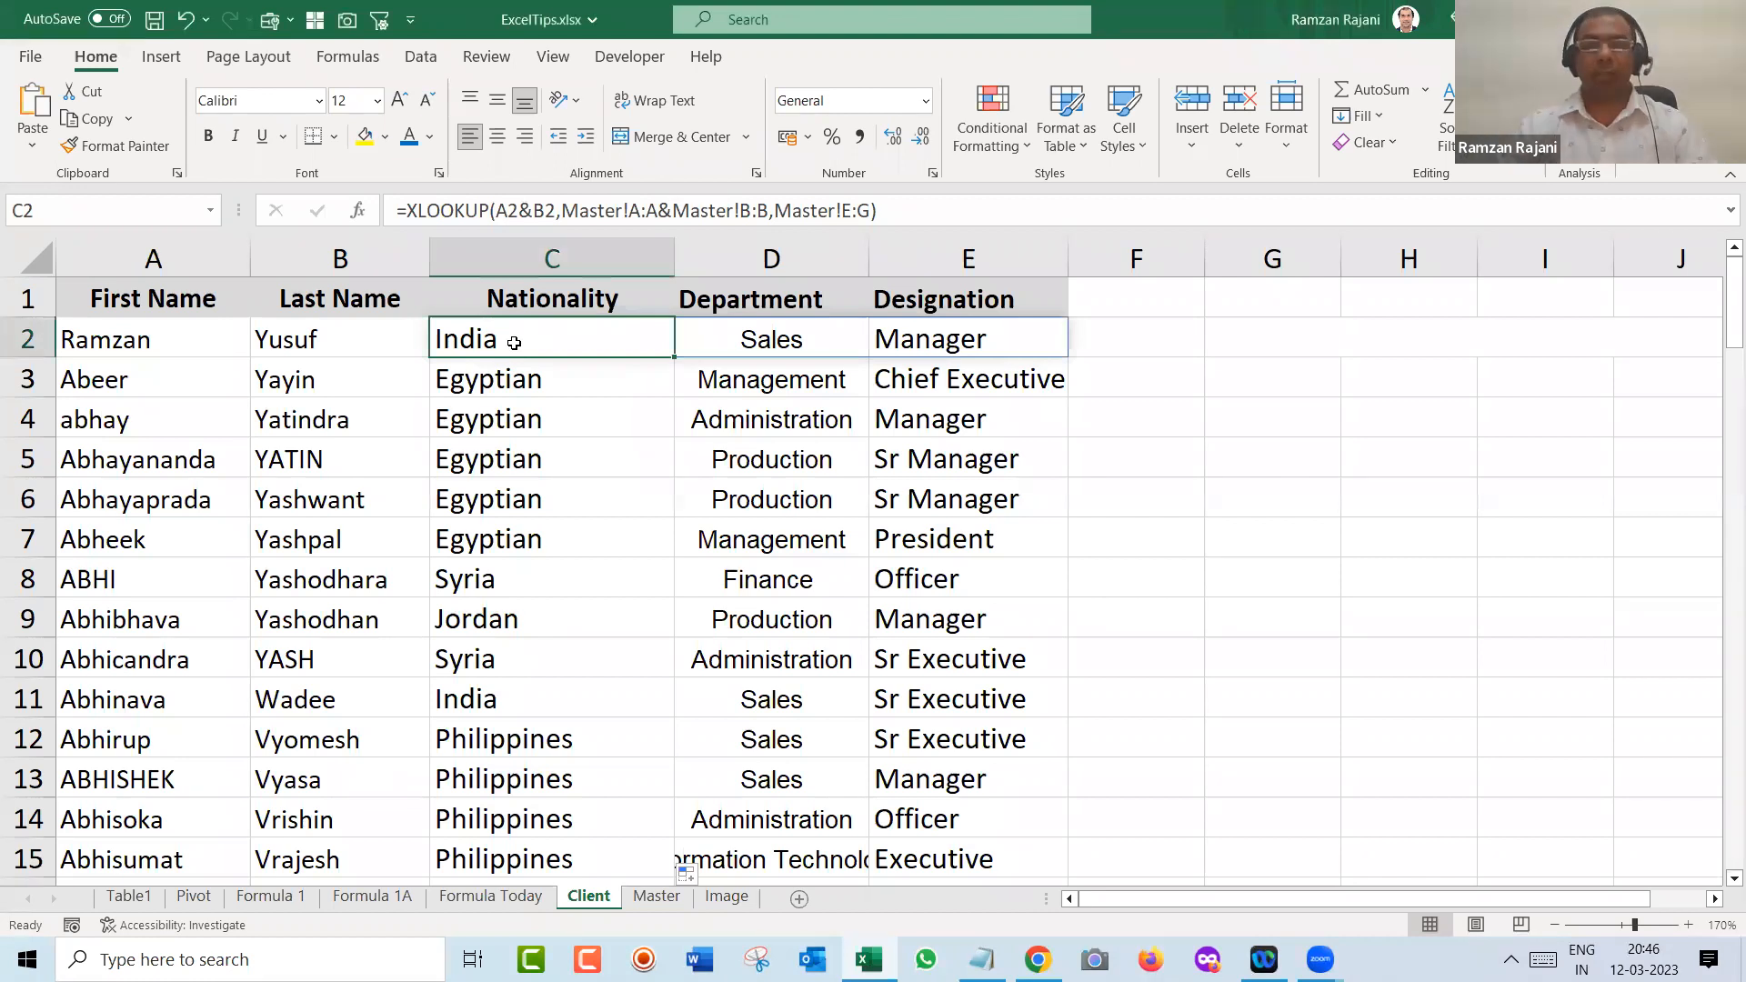
{"action": "key", "text": "ctrl+shift+Right"}
{"action": "key", "text": "ctrl+shift+Down"}
{"action": "key", "text": "Delete"}
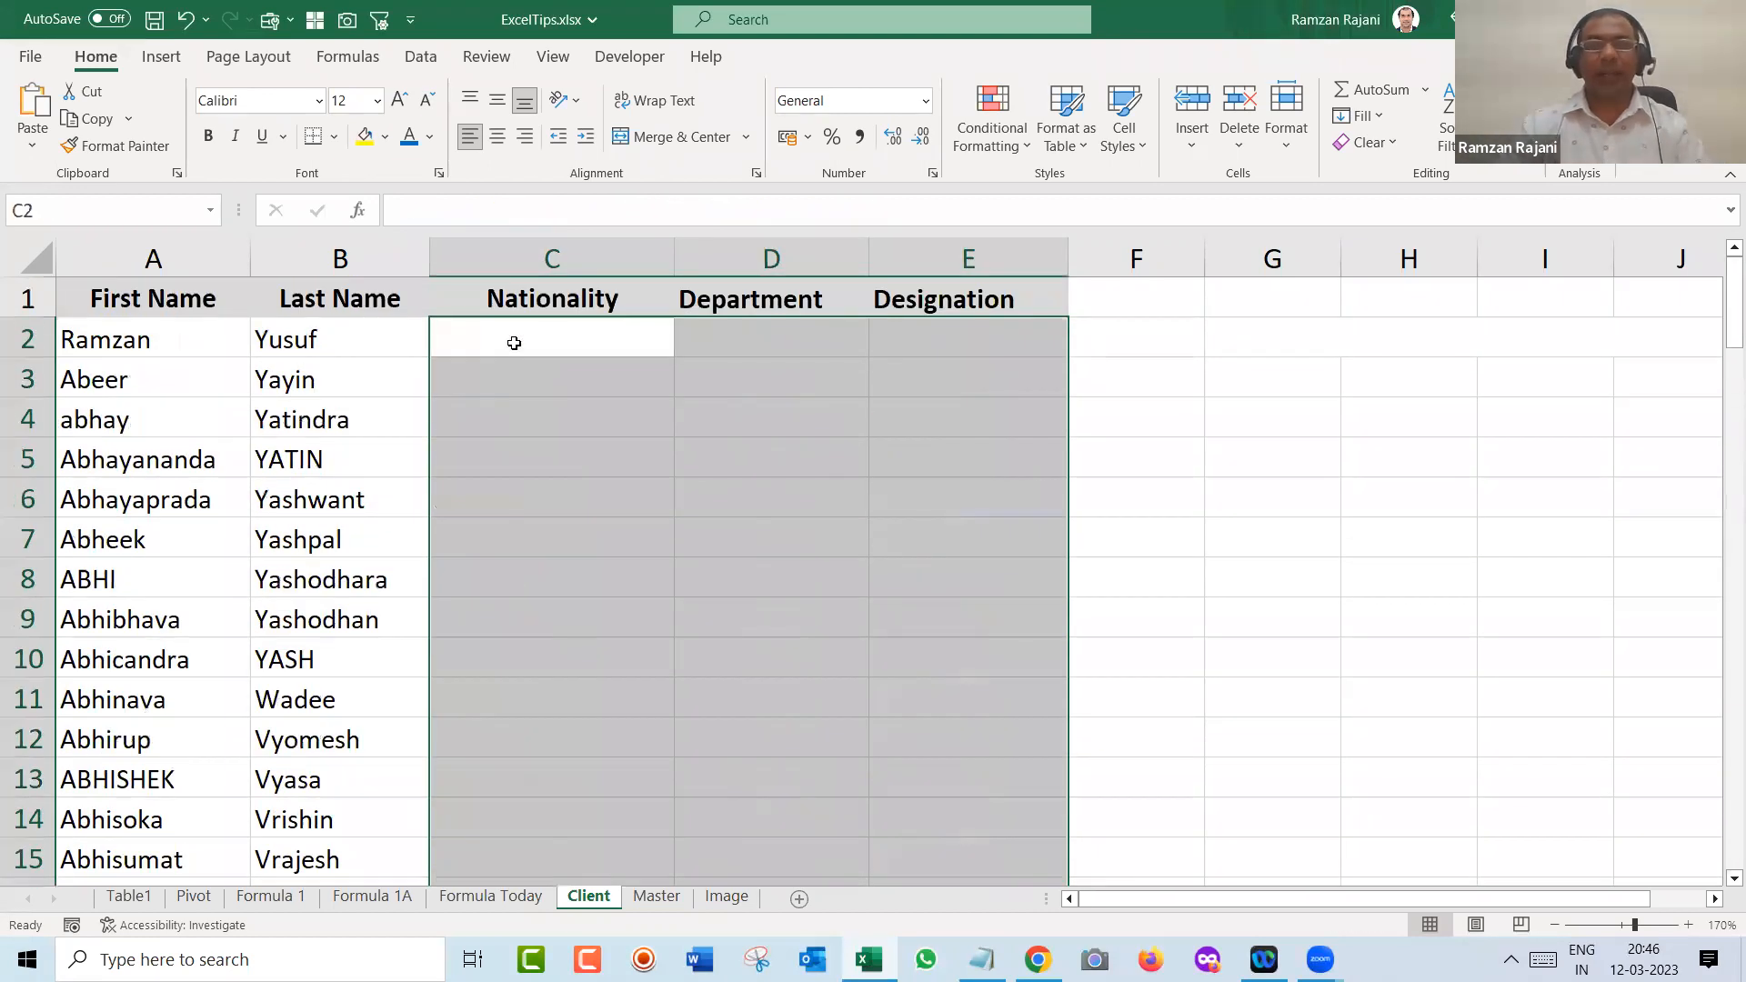
{"action": "key", "text": "Up"}
{"action": "key", "text": "Down"}
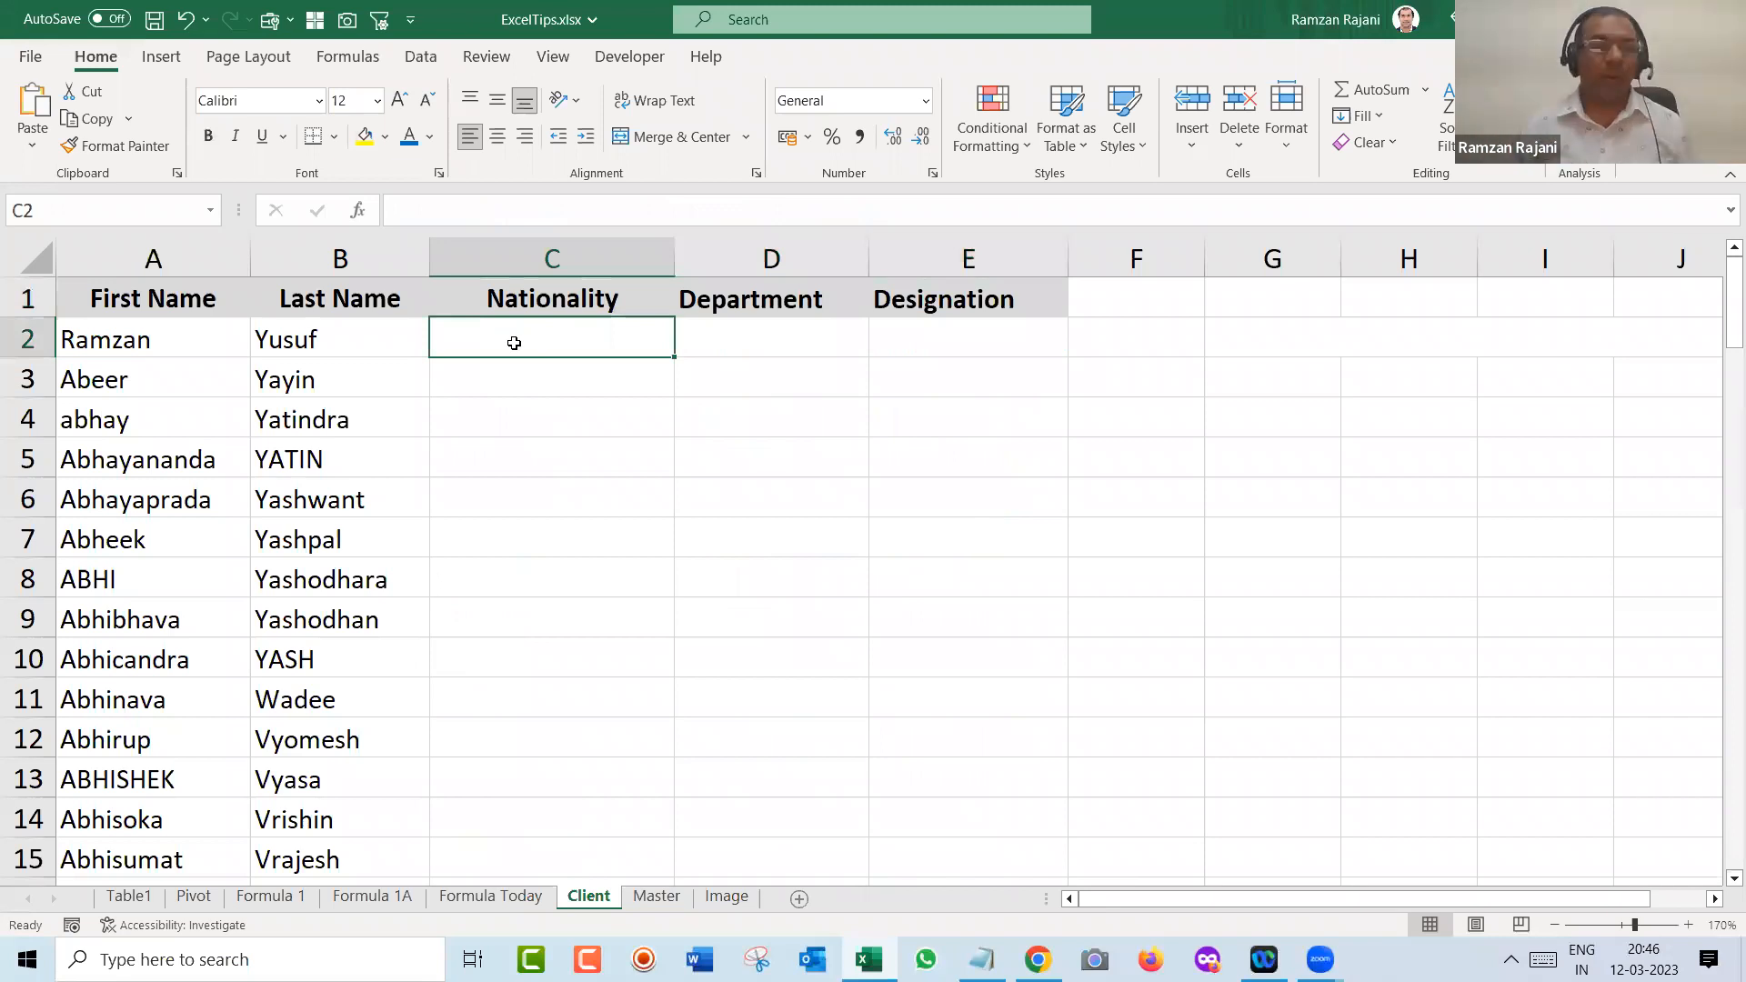
- Start a new XLOOKUP formula in Client cell C2 with A2&B2 as the lookup value
{"action": "type", "text": "=xl"}
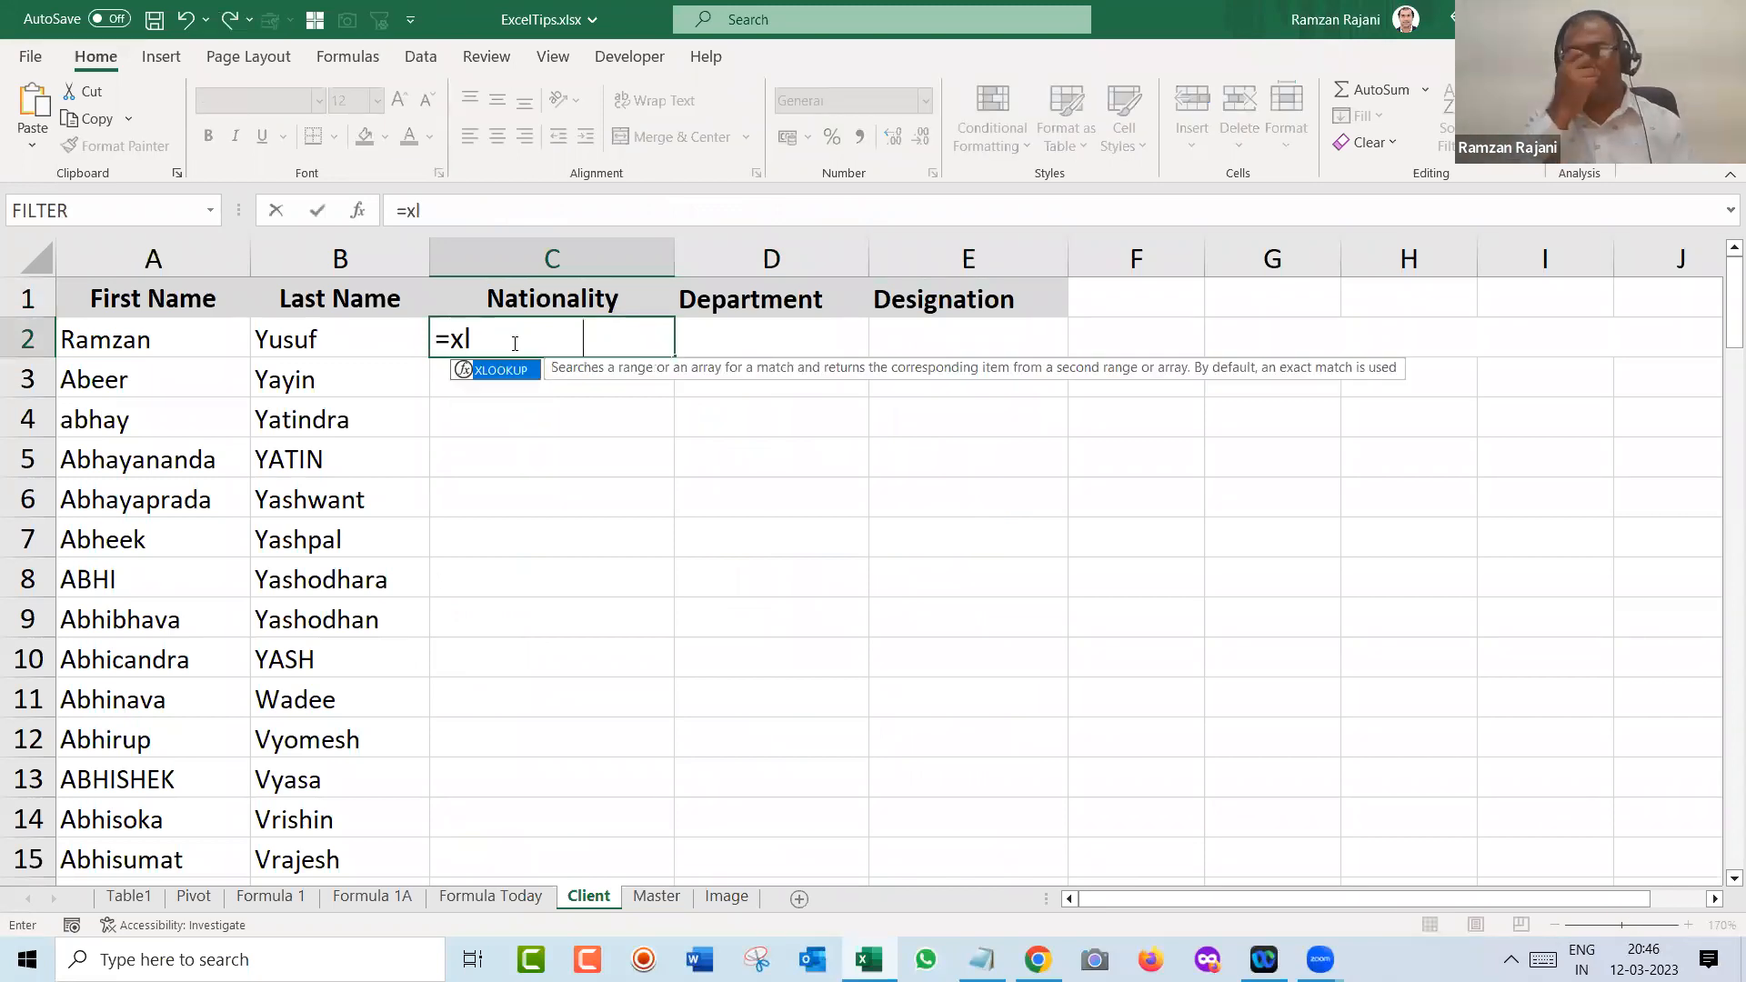
{"action": "key", "text": "Tab"}
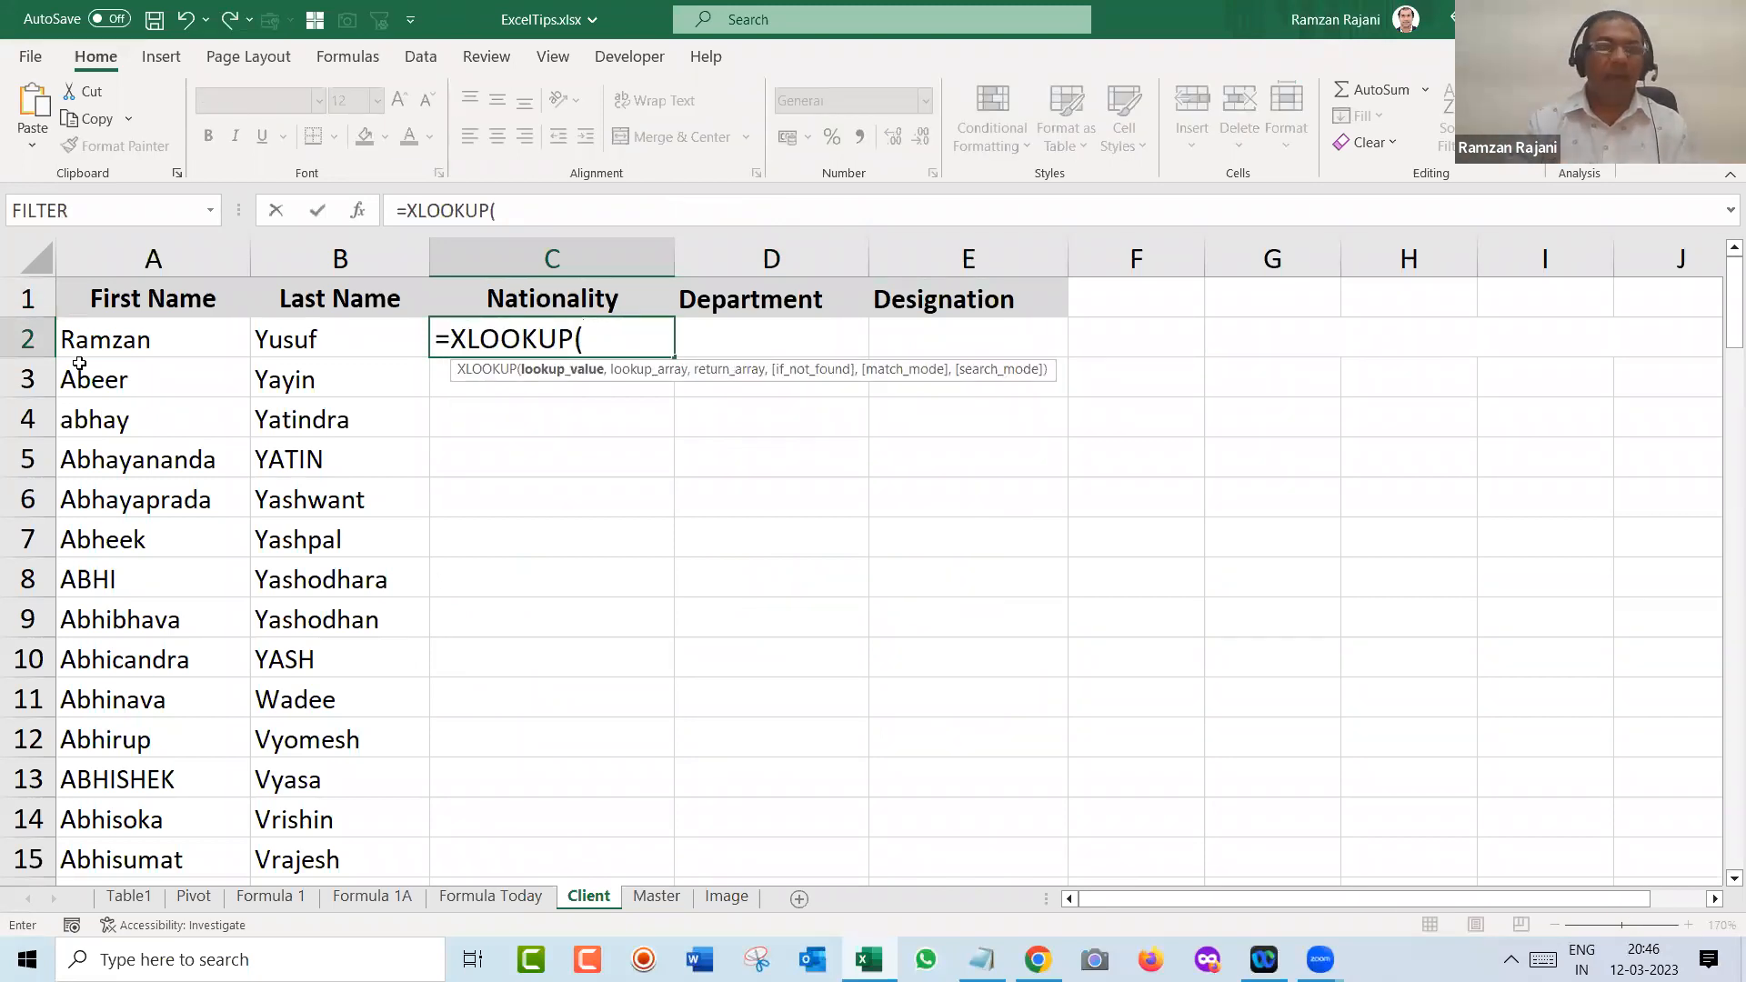
{"action": "left_click", "coordinate": [125, 355]}
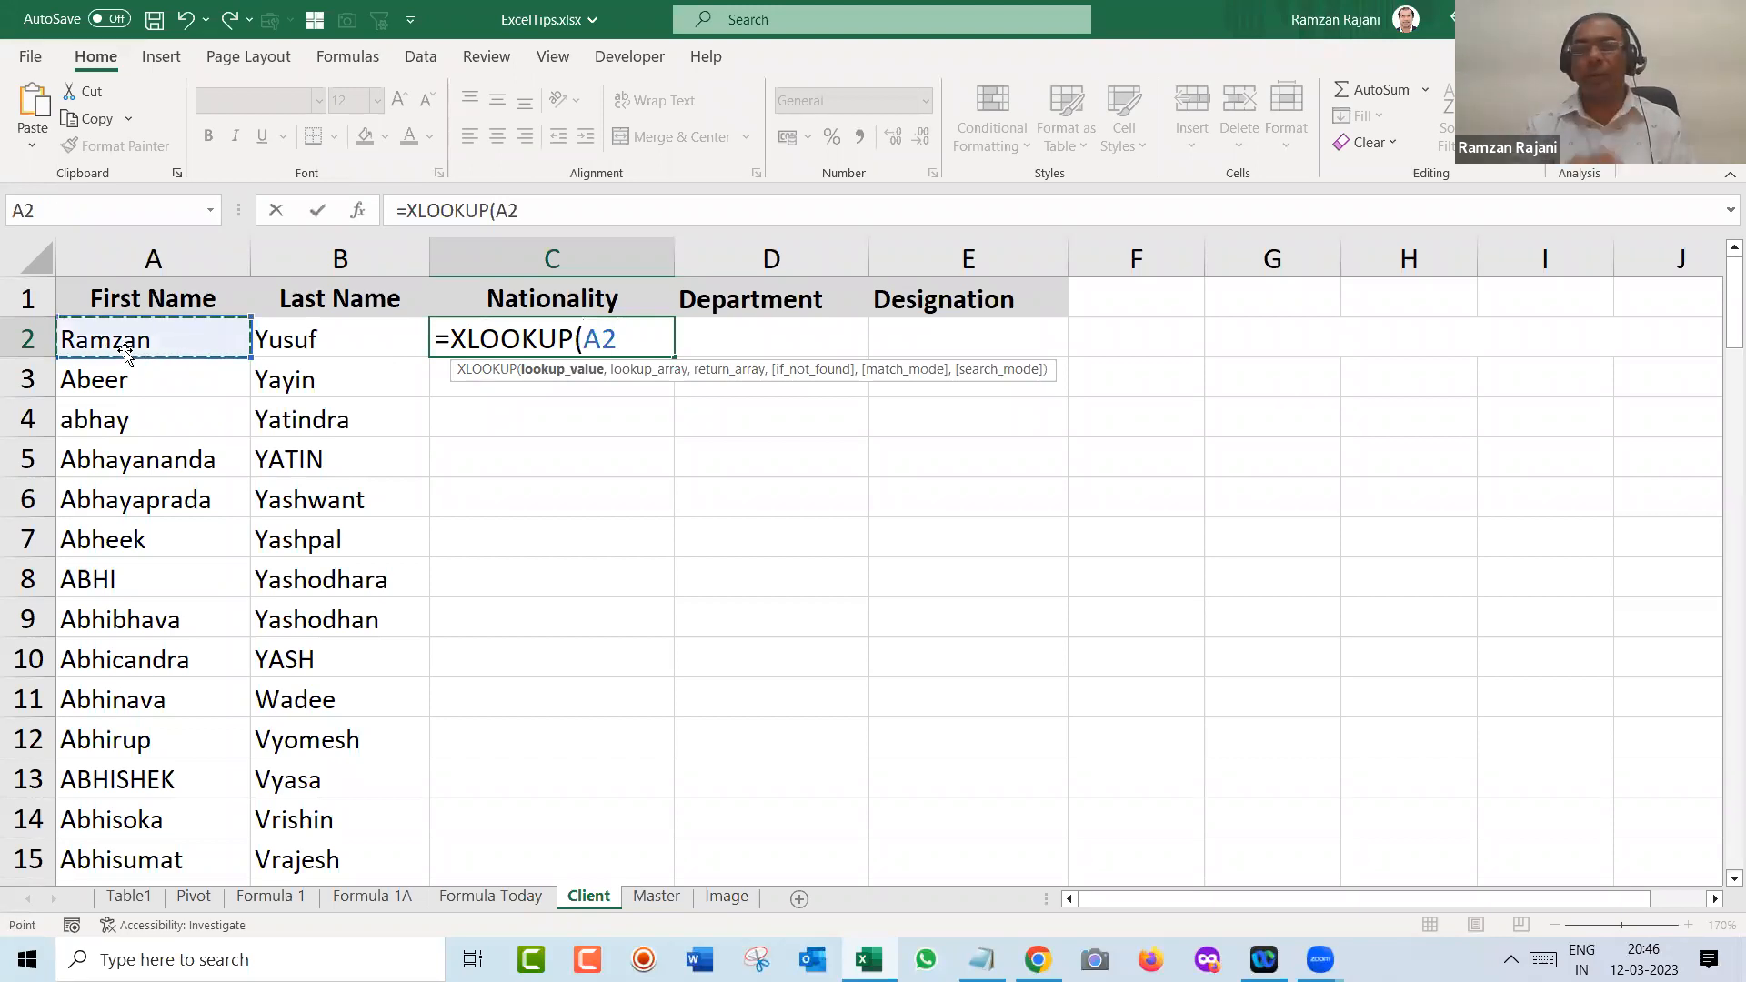
{"action": "type", "text": "&"}
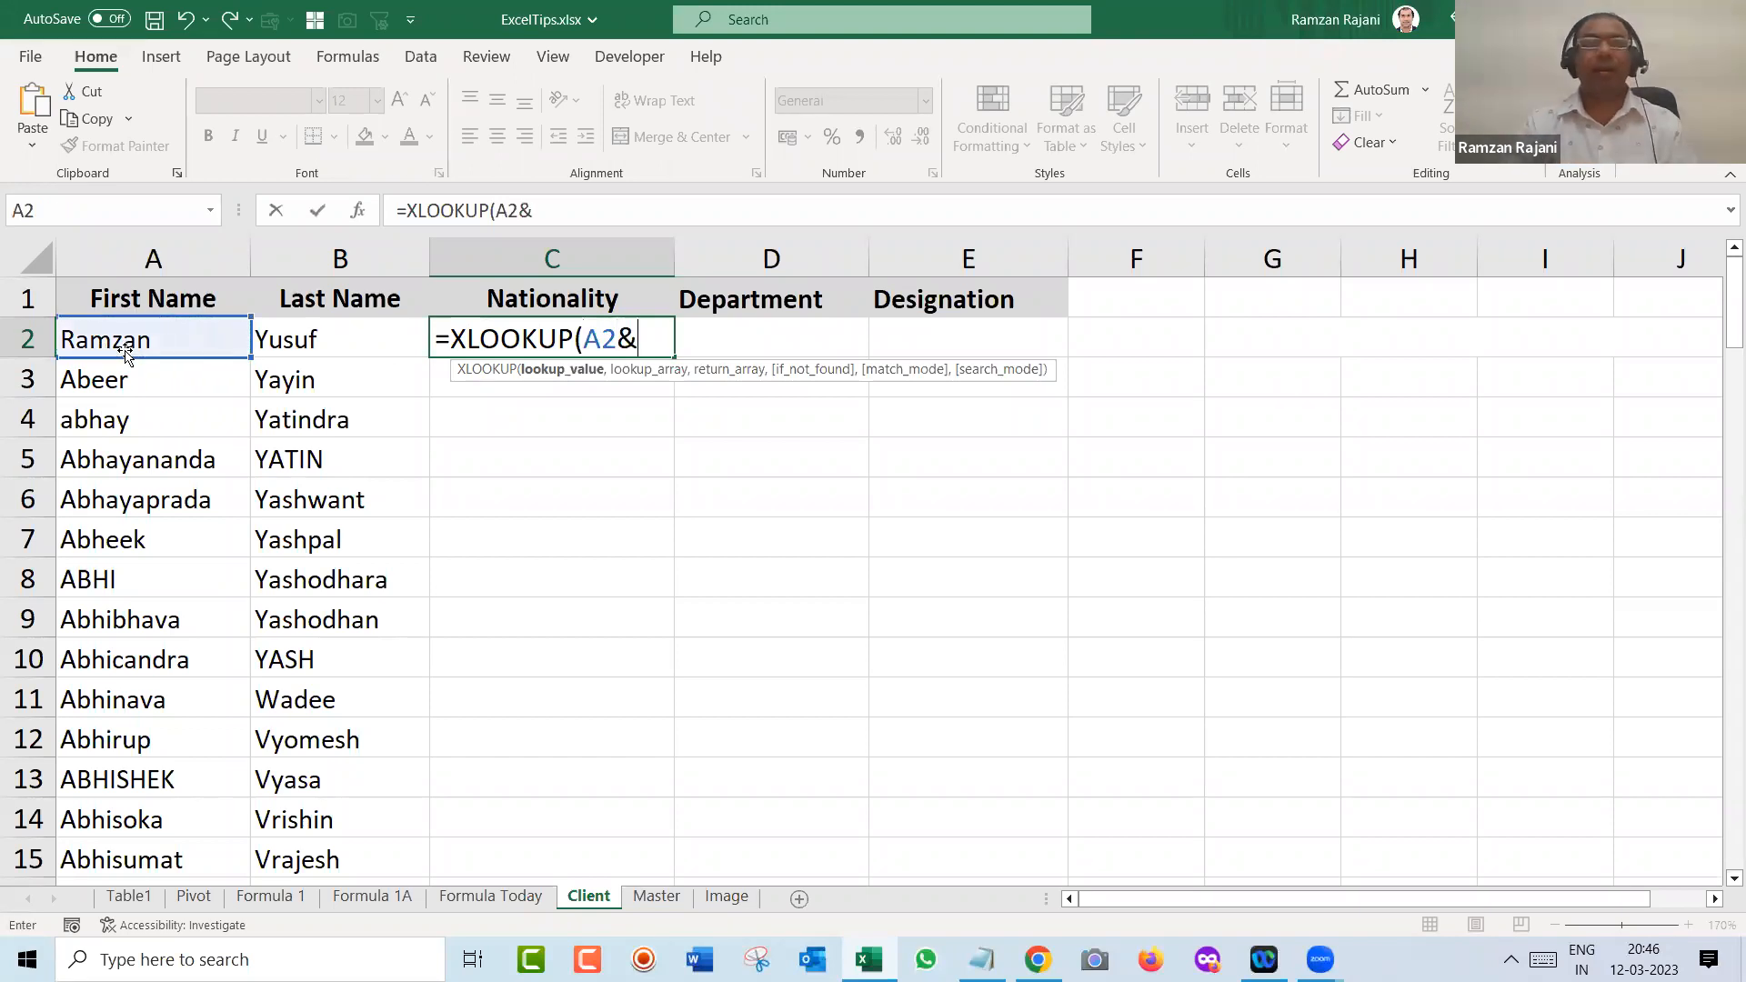
{"action": "left_click", "coordinate": [274, 330]}
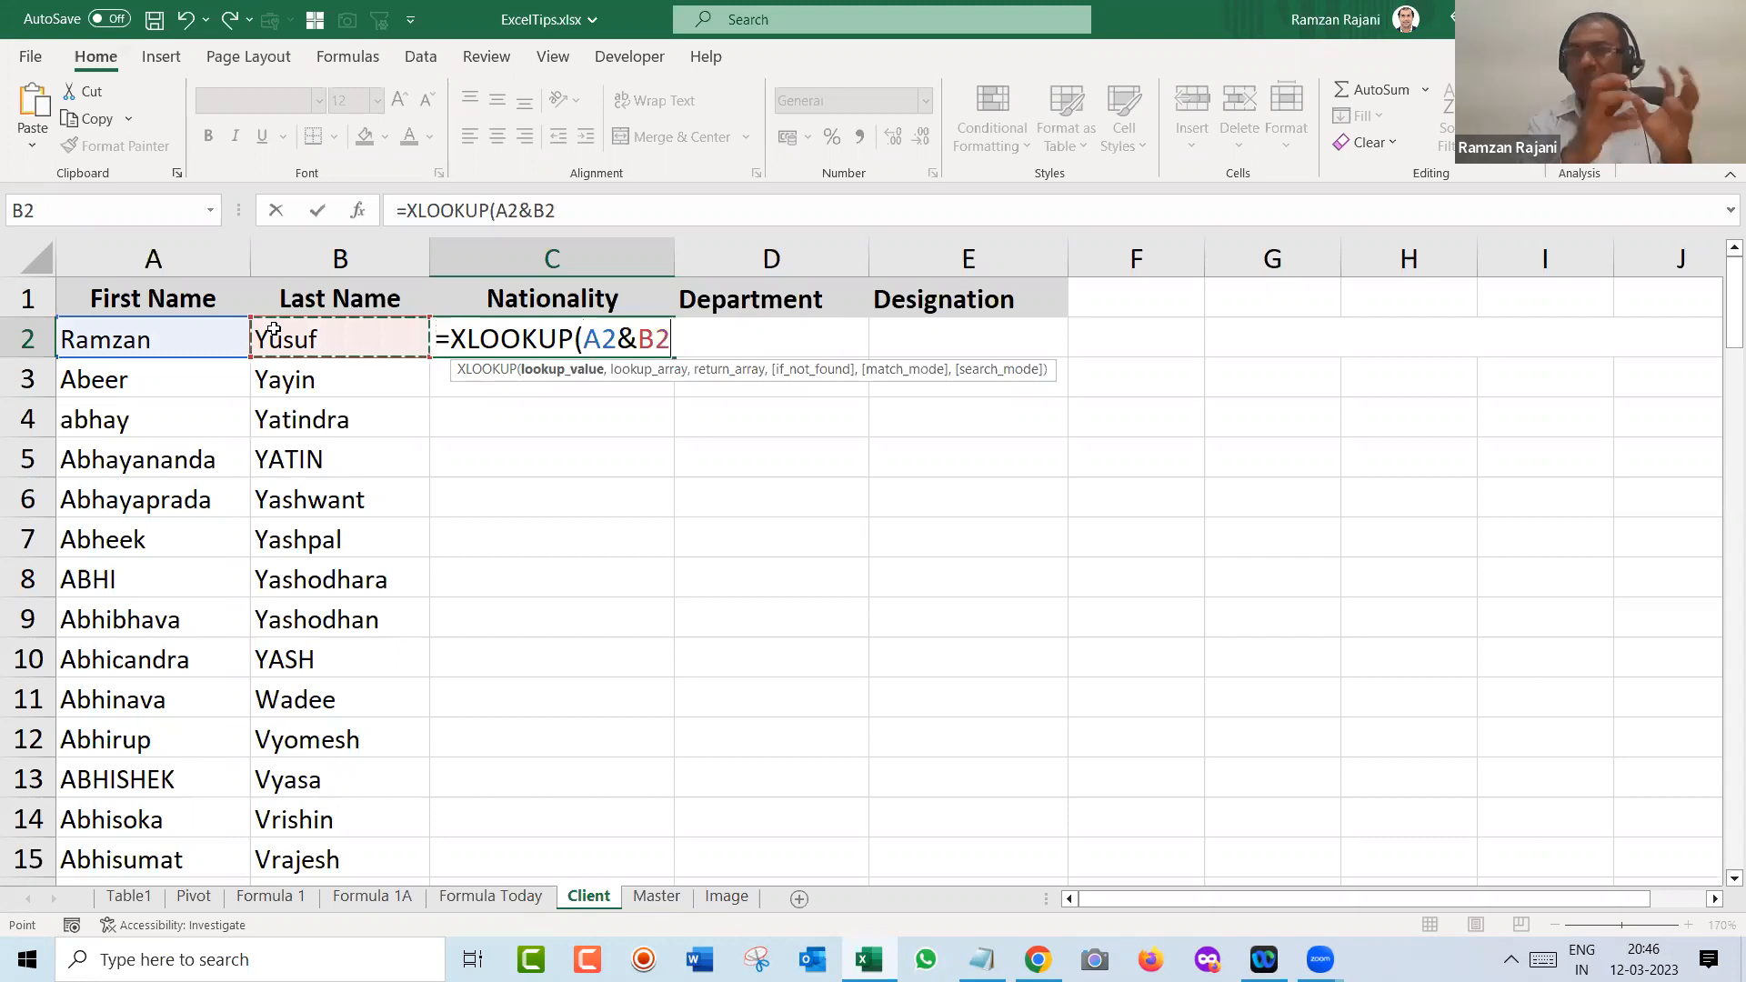
{"action": "type", "text": ","}
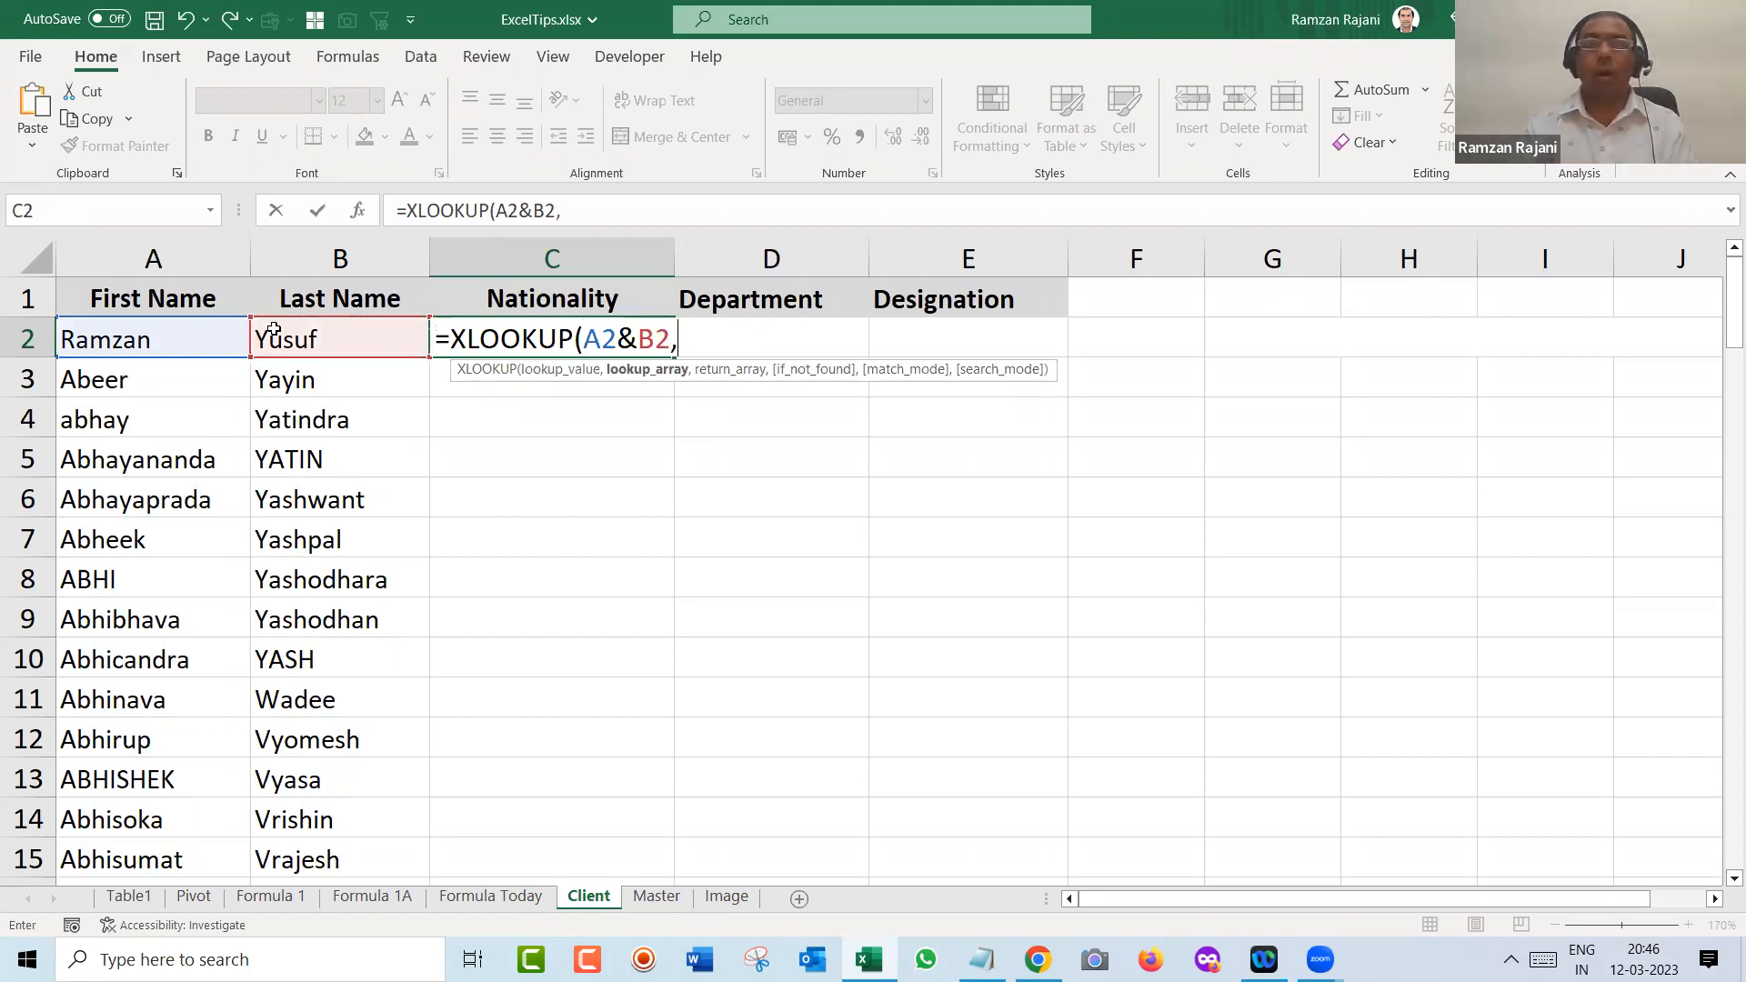
- Finish the XLOOKUP with Master!A:A&Master!B:B as the lookup array and Master!E:G as the return array, and enter it
{"action": "left_click", "coordinate": [659, 897]}
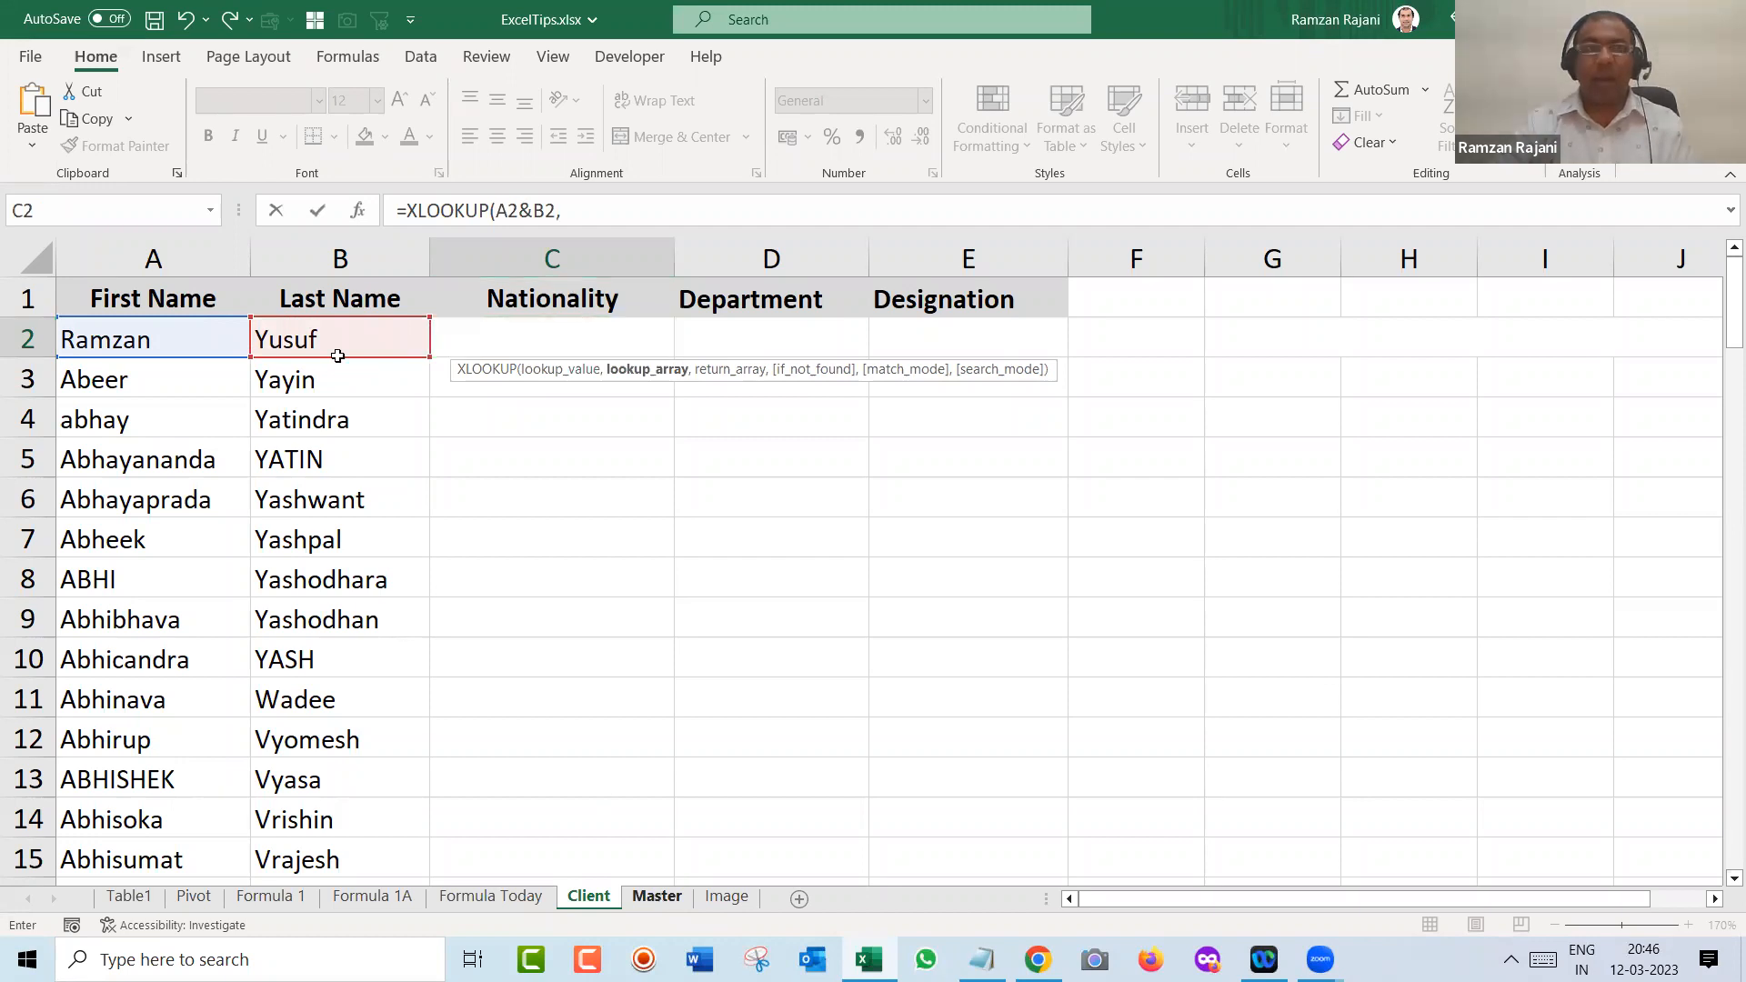
{"action": "left_click", "coordinate": [218, 251]}
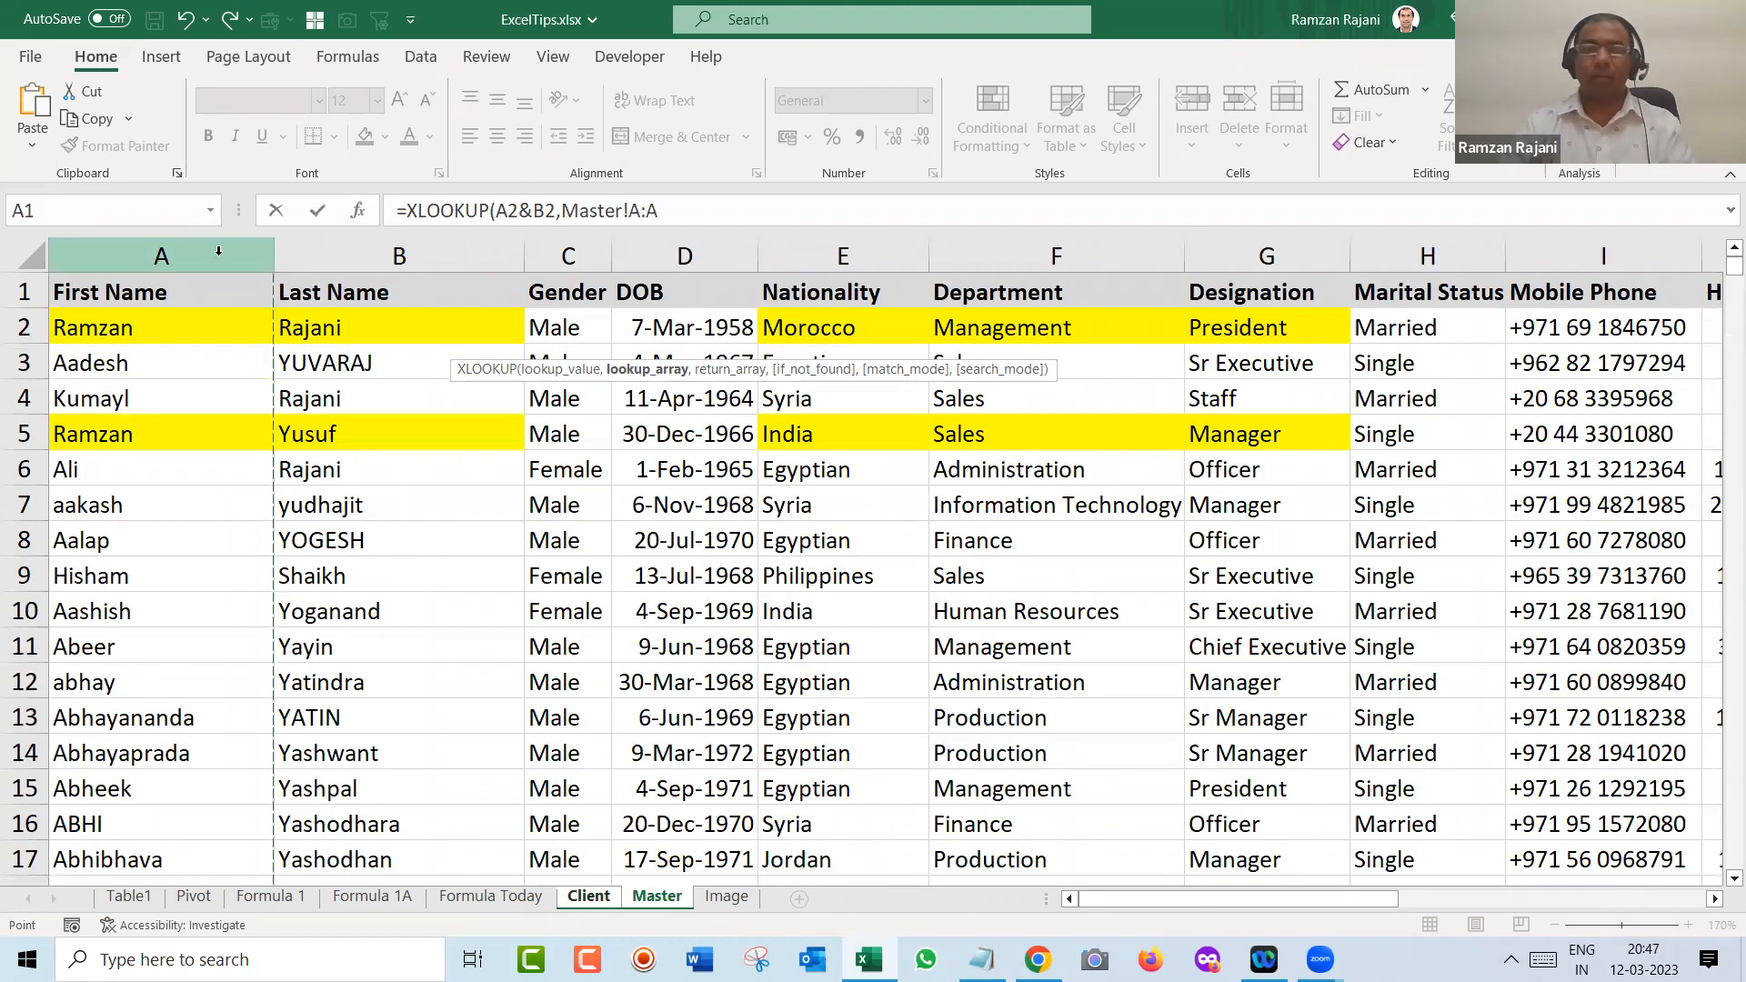
{"action": "type", "text": "&"}
{"action": "left_click", "coordinate": [363, 251]}
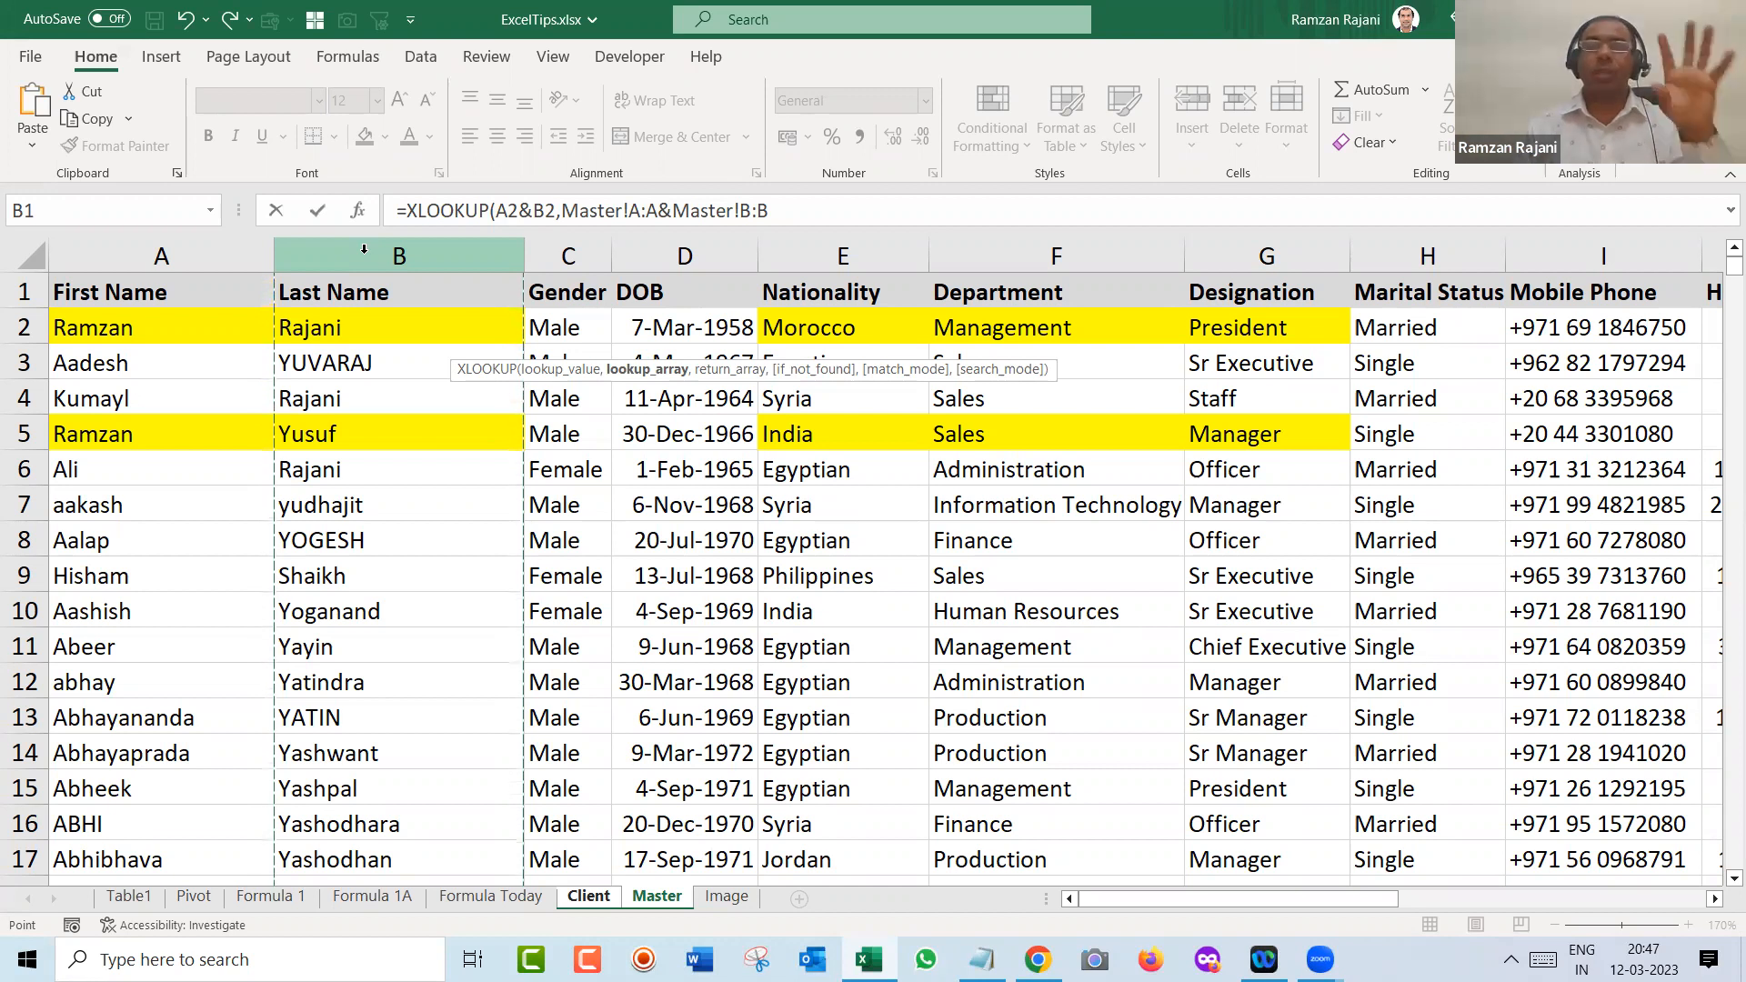
{"action": "type", "text": ","}
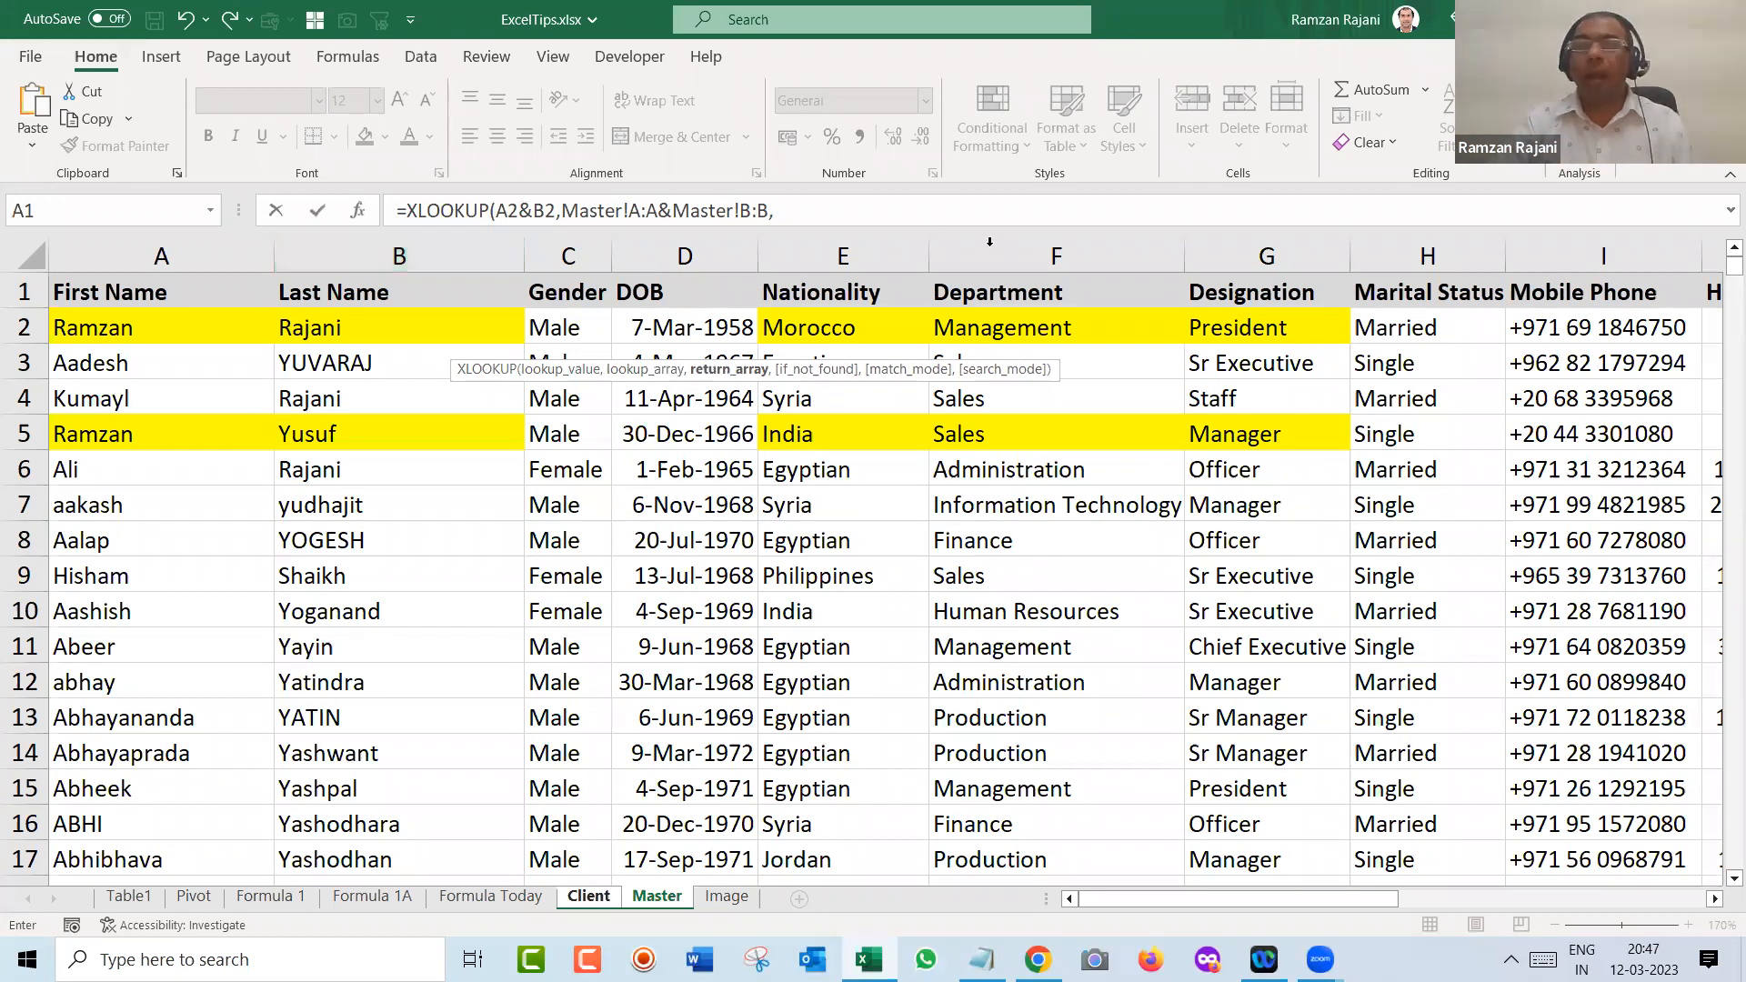
{"action": "left_click_drag", "start_coordinate": [876, 251], "coordinate": [1188, 257]}
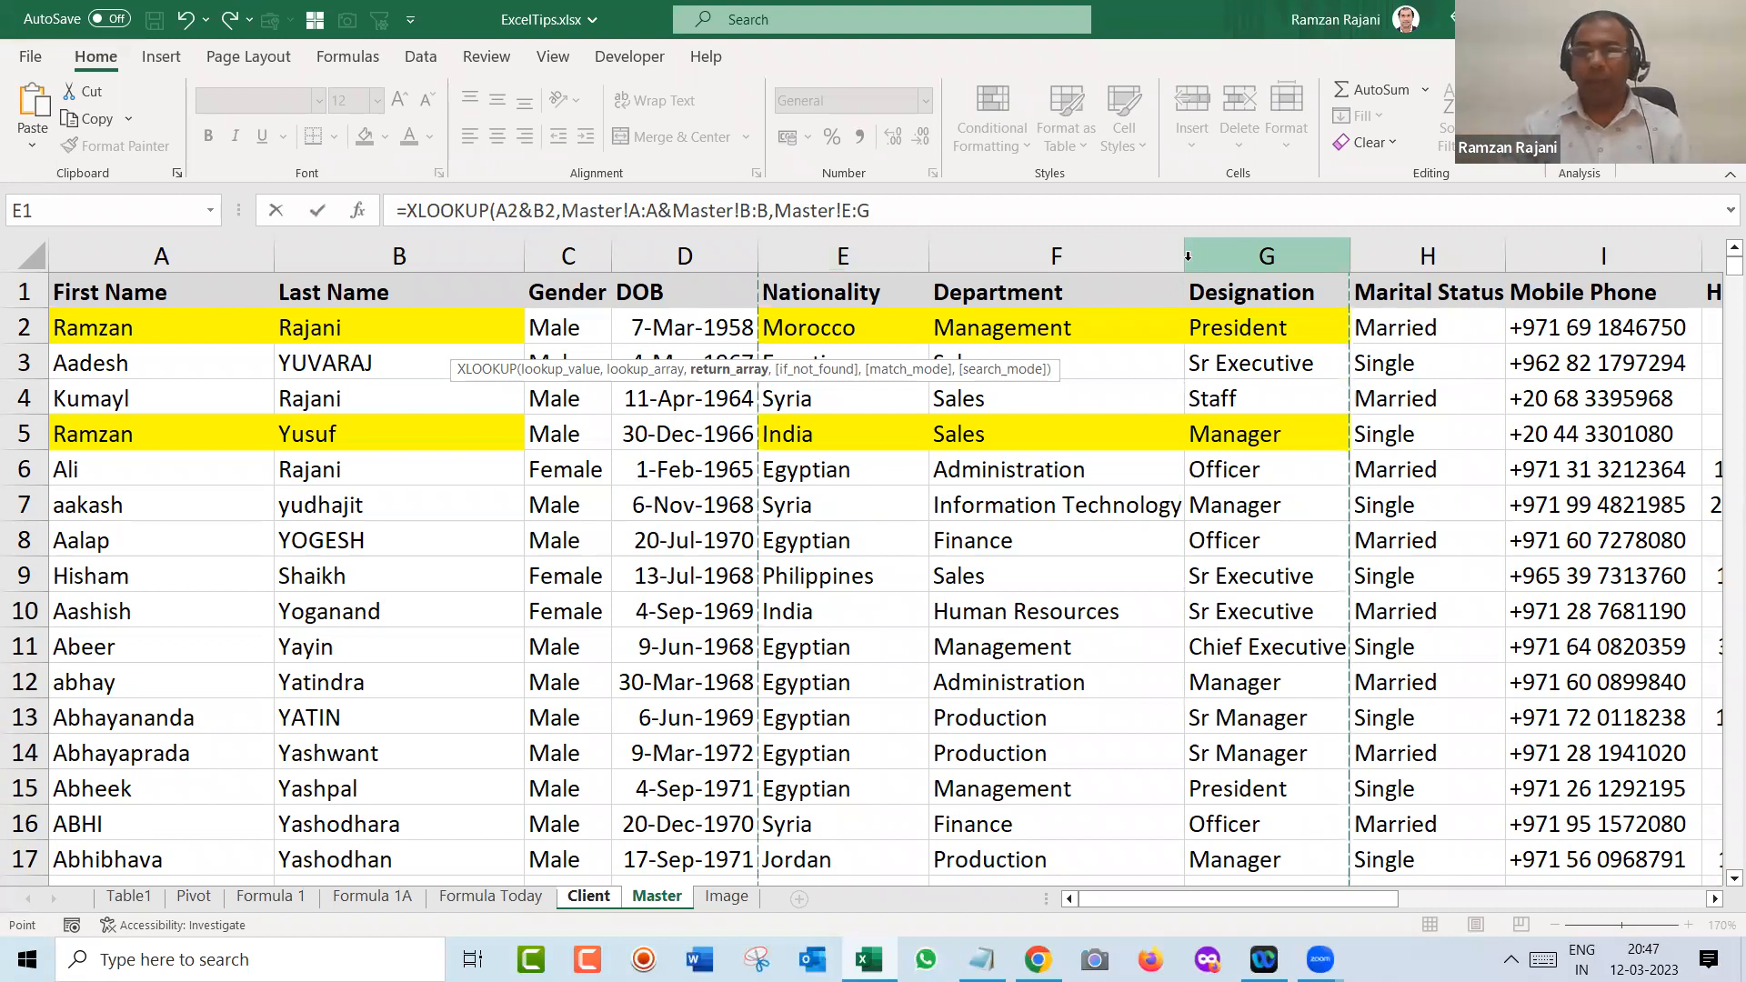
{"action": "key", "text": "Return"}
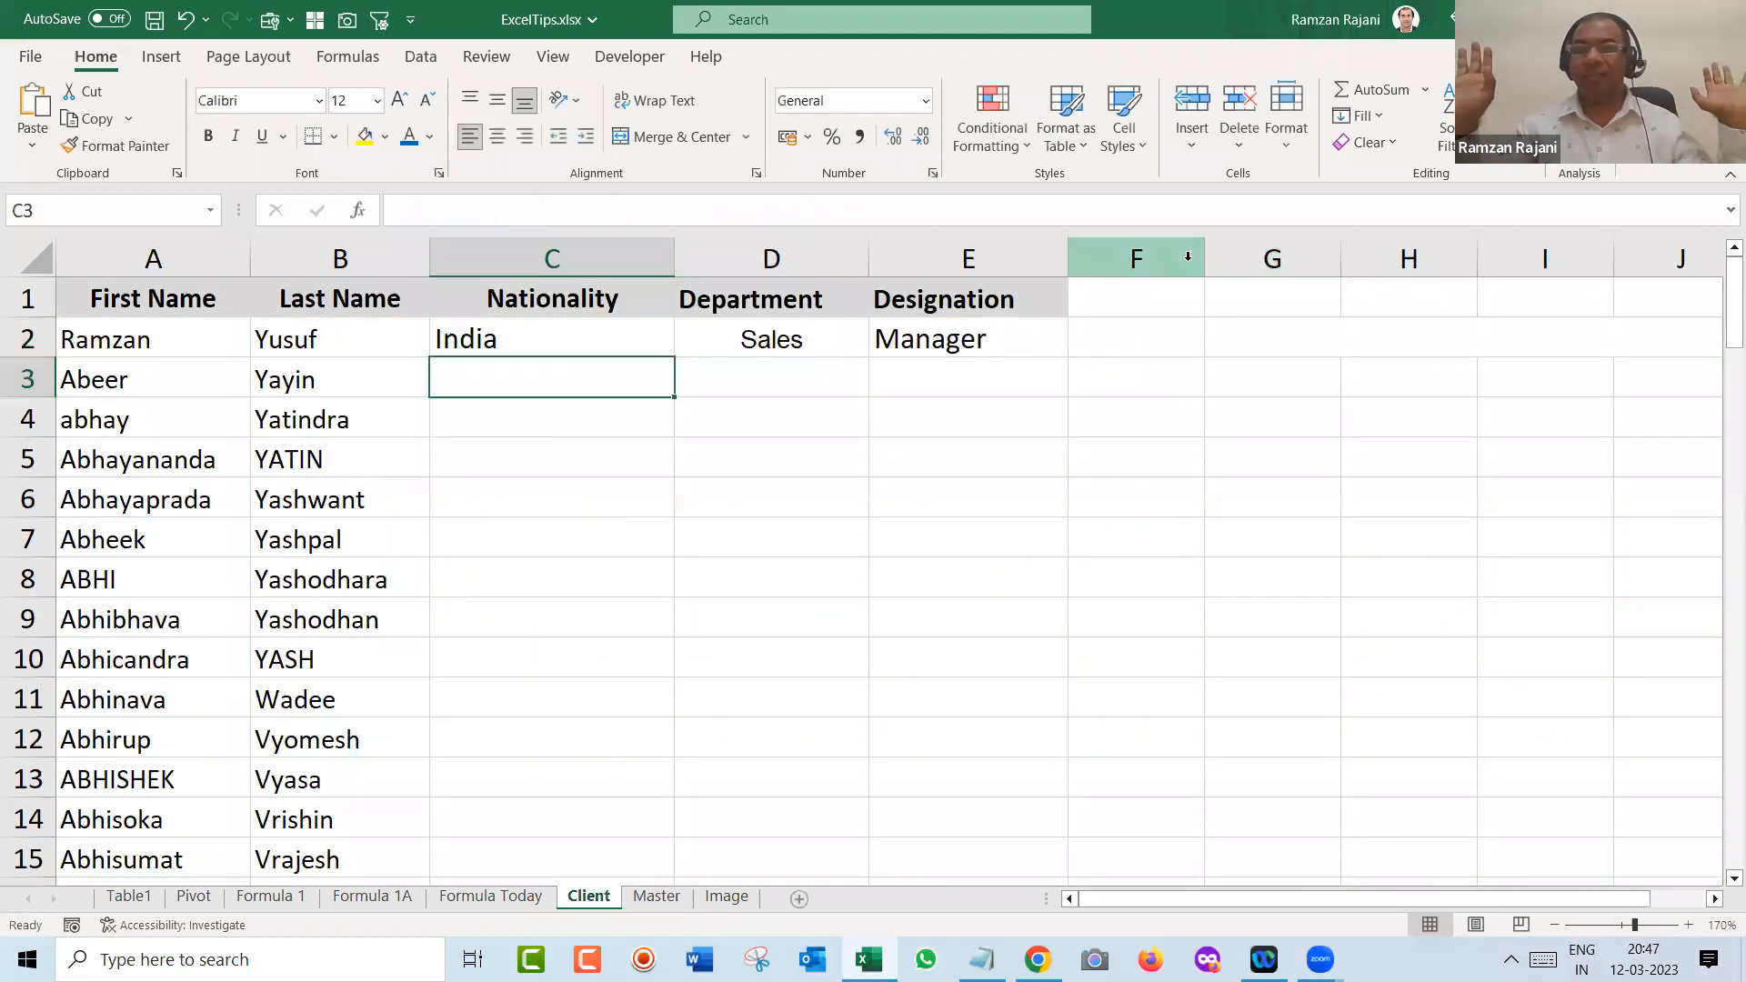
- Fill the XLOOKUP formula from Client cell C2 down the Nationality column to row 9 and reselect C2
{"action": "left_click", "coordinate": [588, 336]}
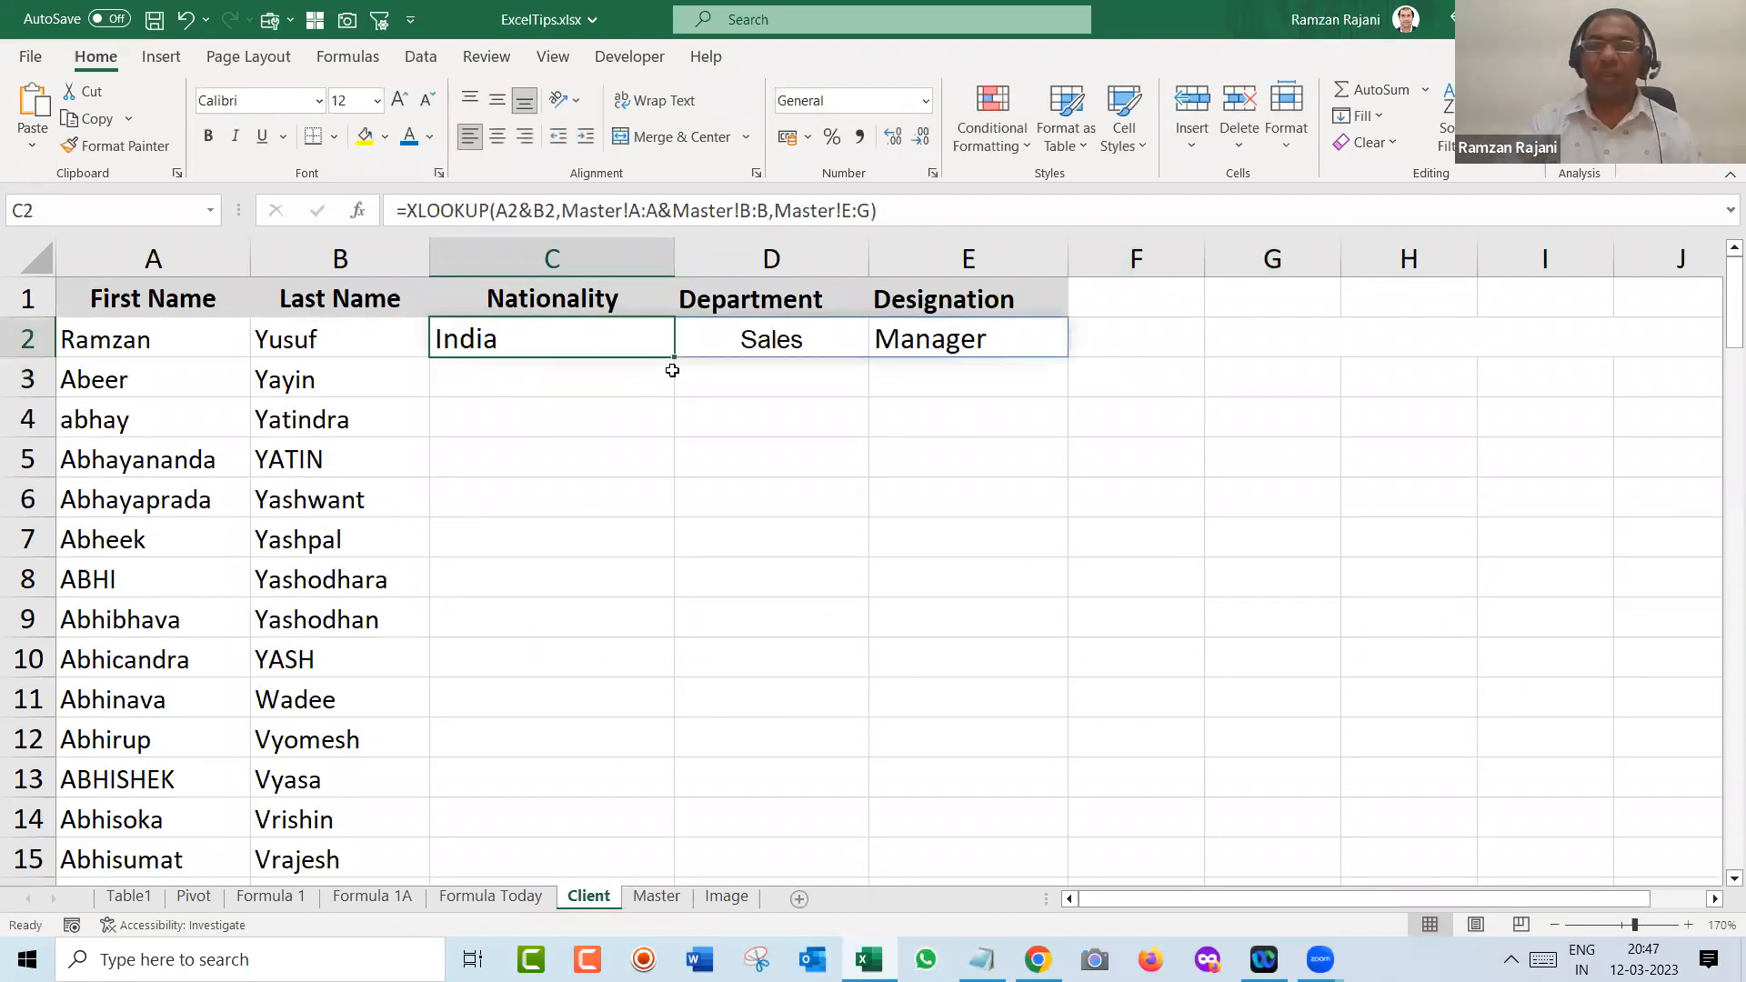
{"action": "left_click_drag", "start_coordinate": [674, 357], "coordinate": [732, 663]}
{"action": "key", "text": "Left"}
{"action": "key", "text": "Right"}
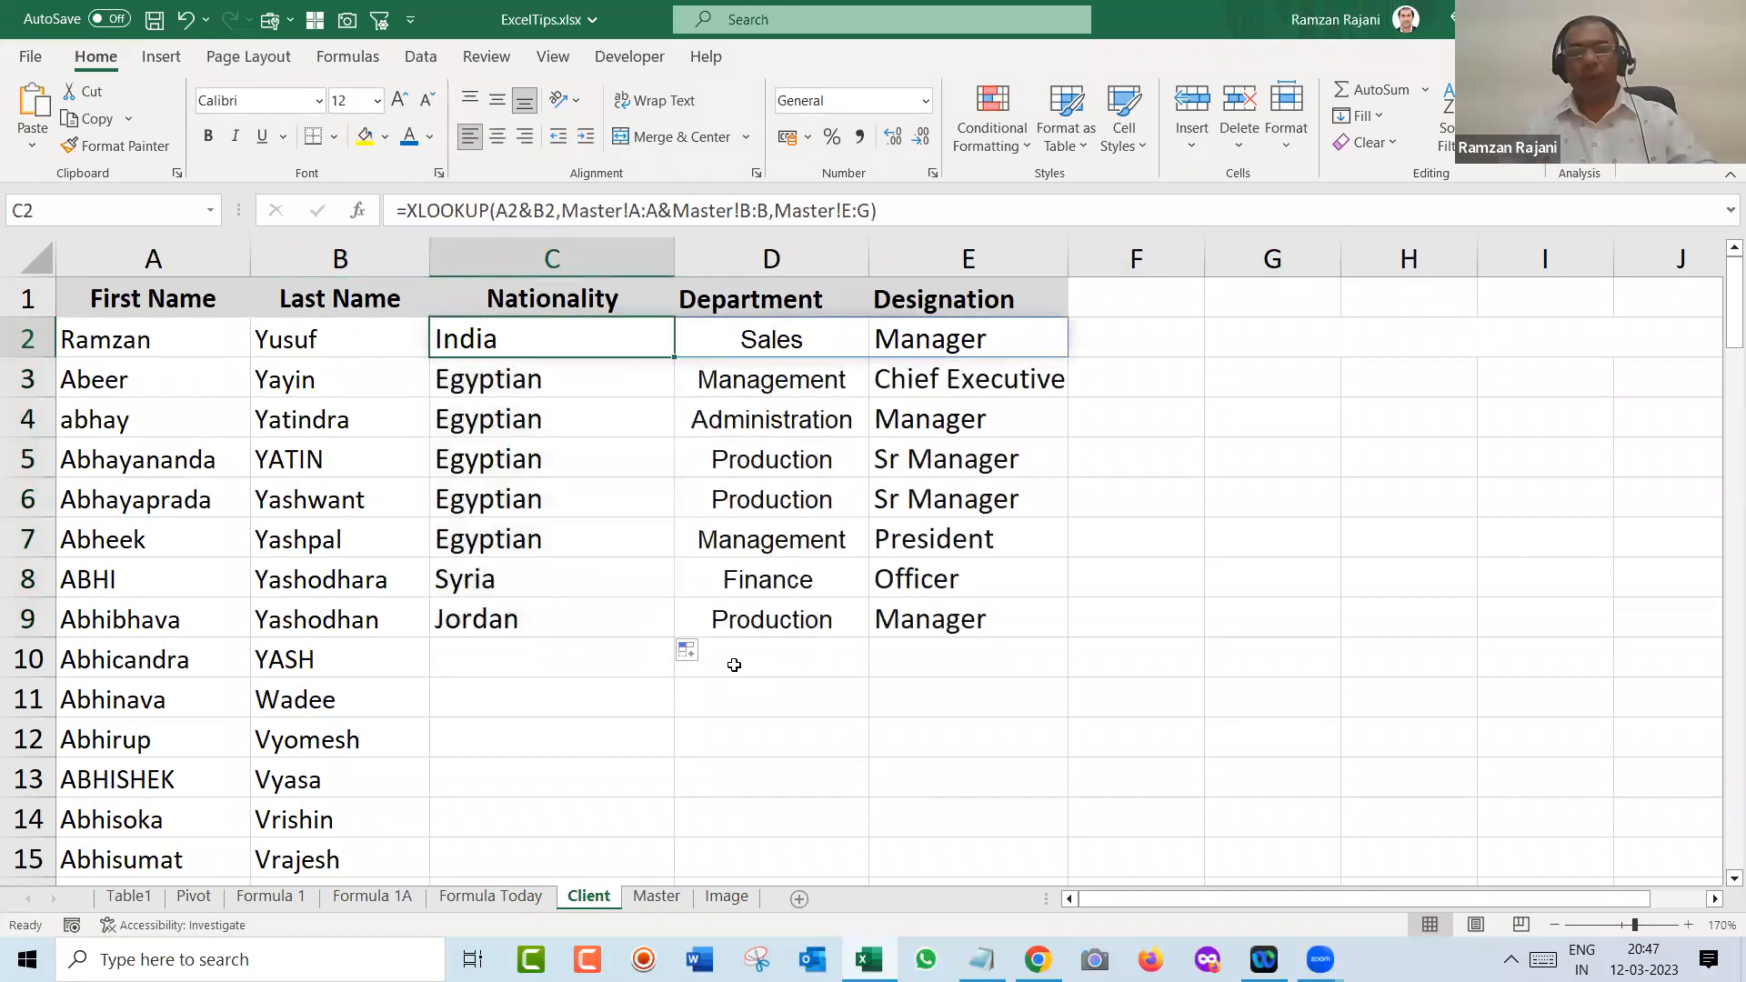
- Copy the full XLOOKUP formula text from Client cell C2, switch briefly to the browser, and return to the workbook and close the cell edit
{"action": "key", "text": "F2"}
{"action": "key", "text": "shift+Home"}
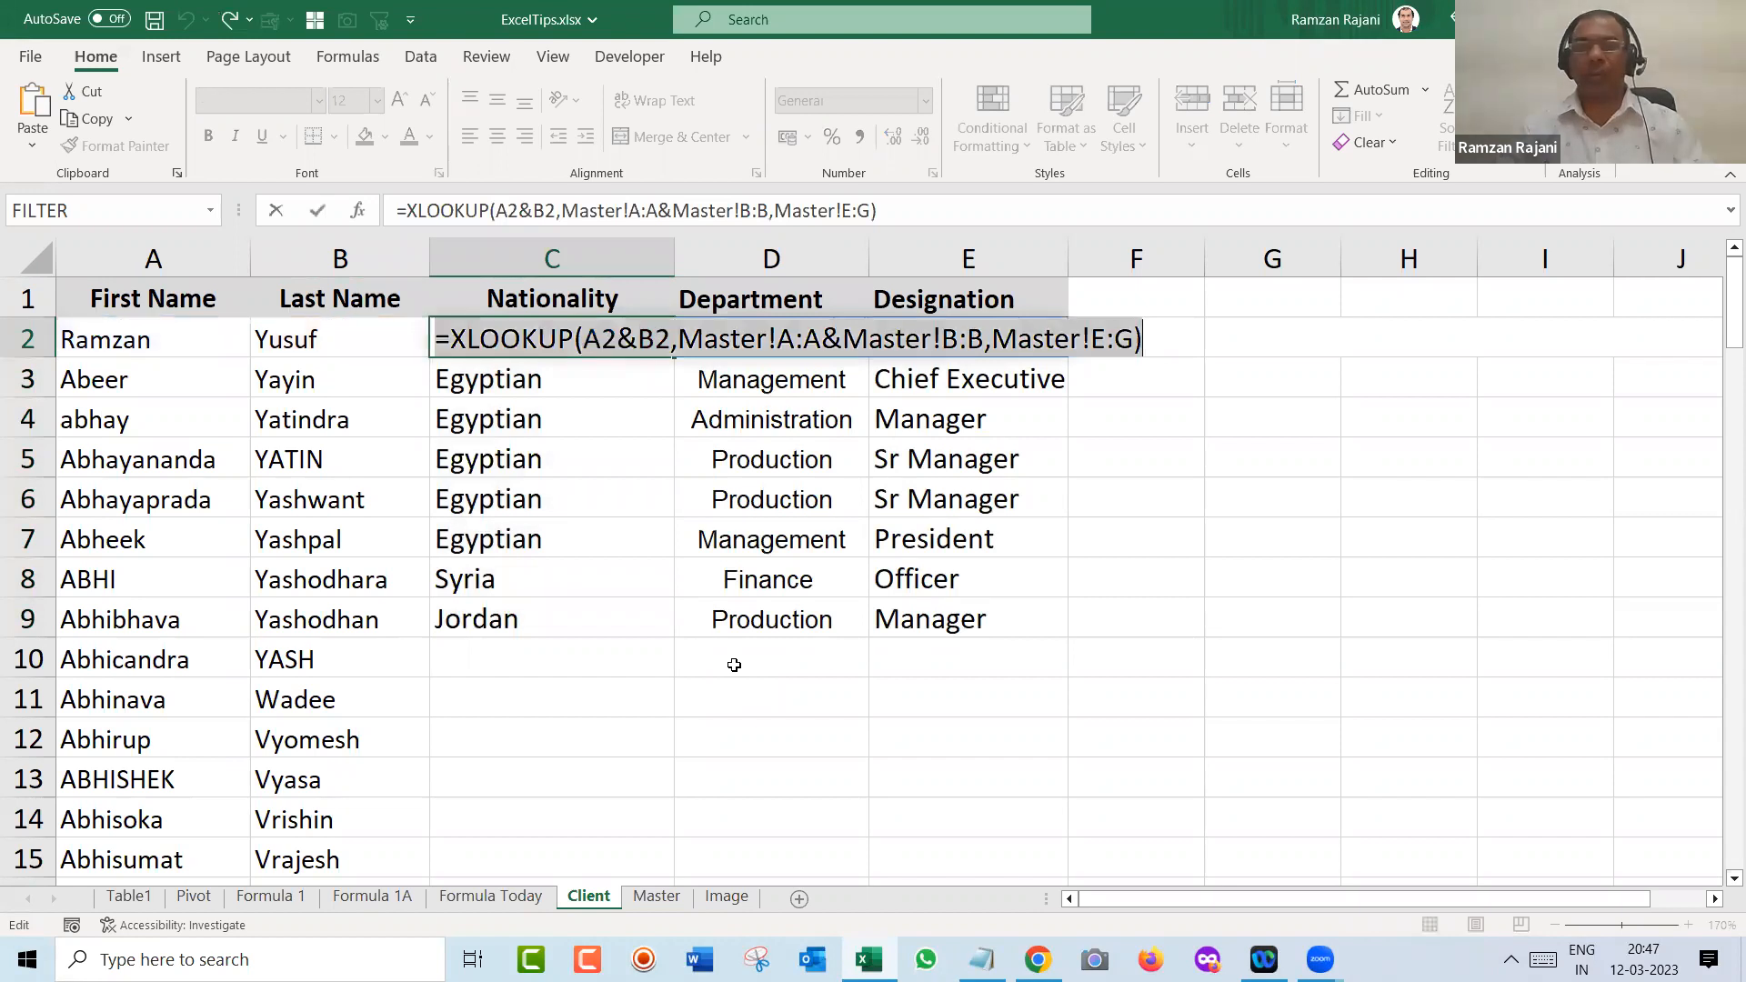
{"action": "key", "text": "ctrl+c"}
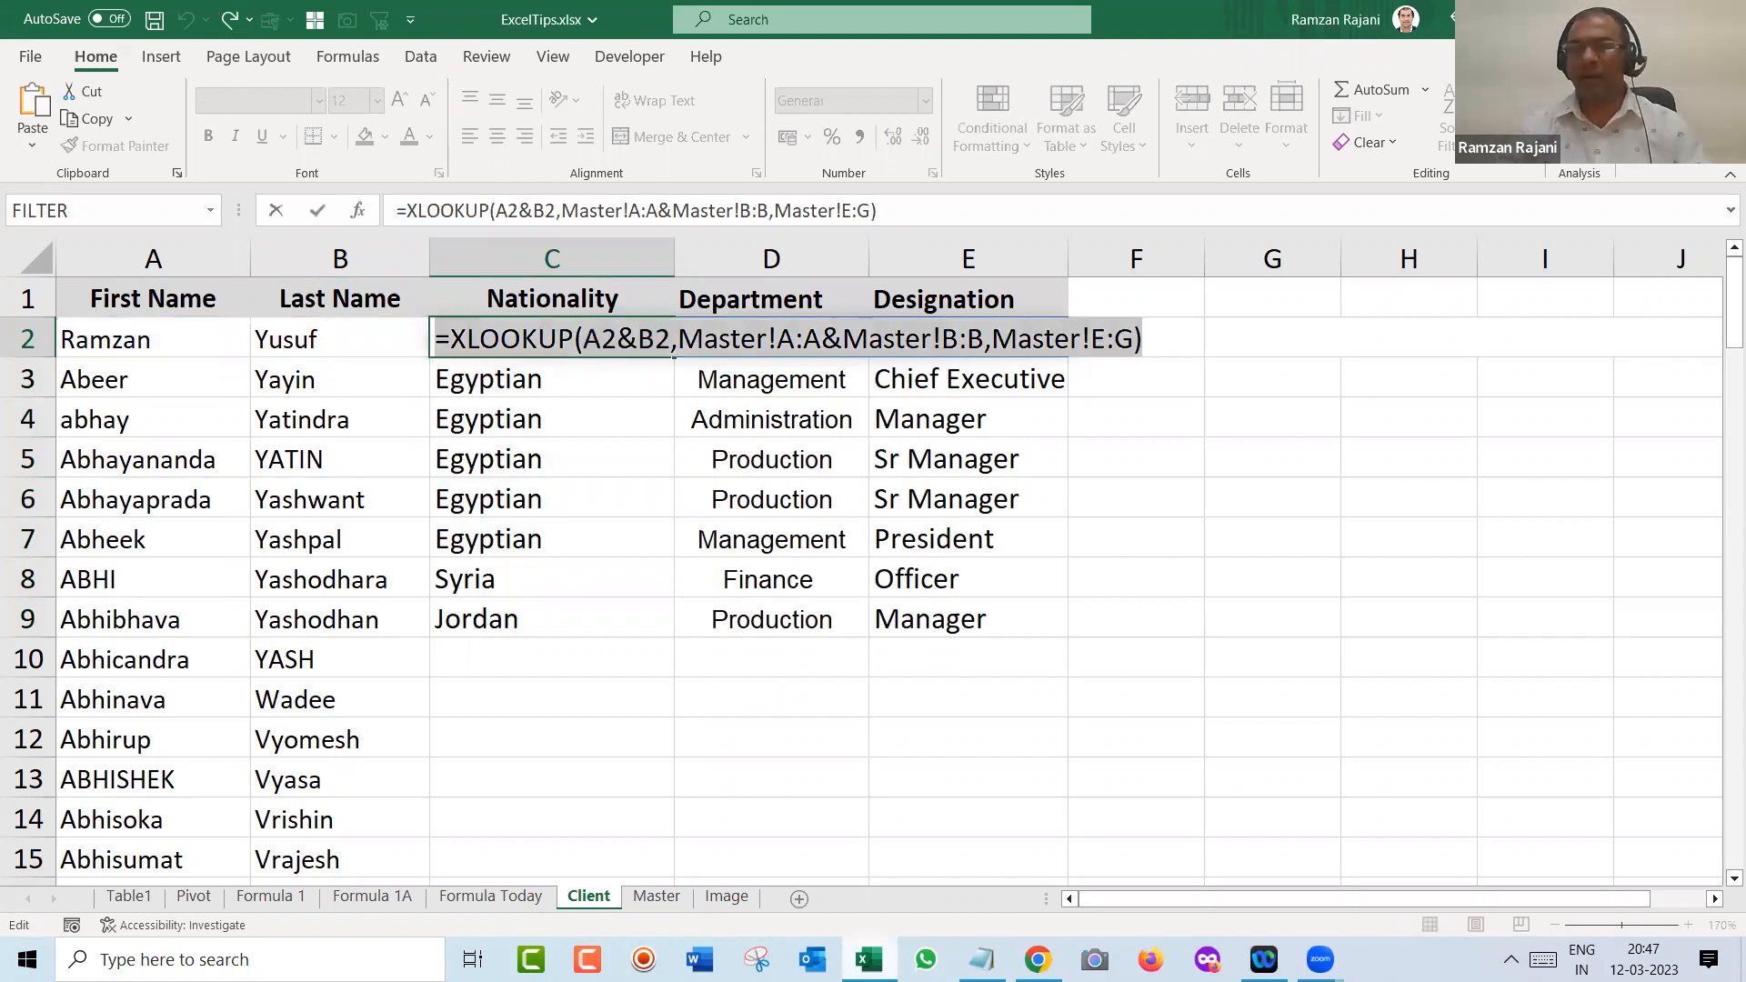
{"action": "key", "text": "alt+Tab"}
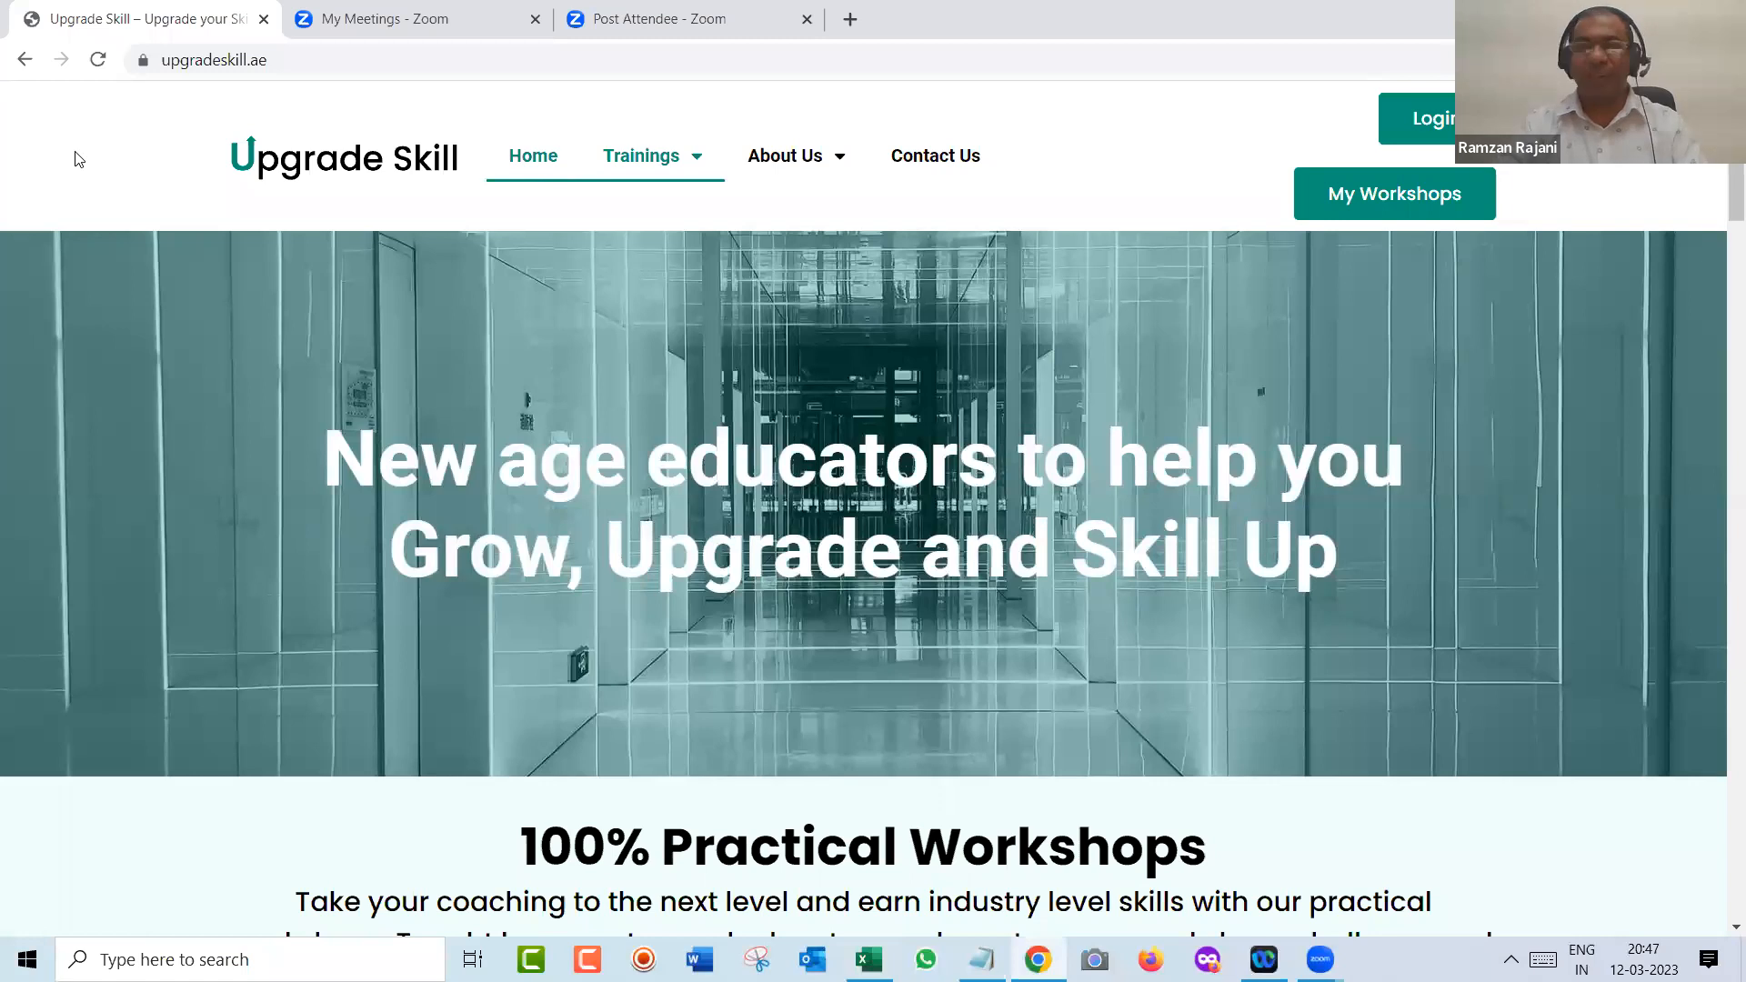
{"action": "key", "text": "alt+Tab"}
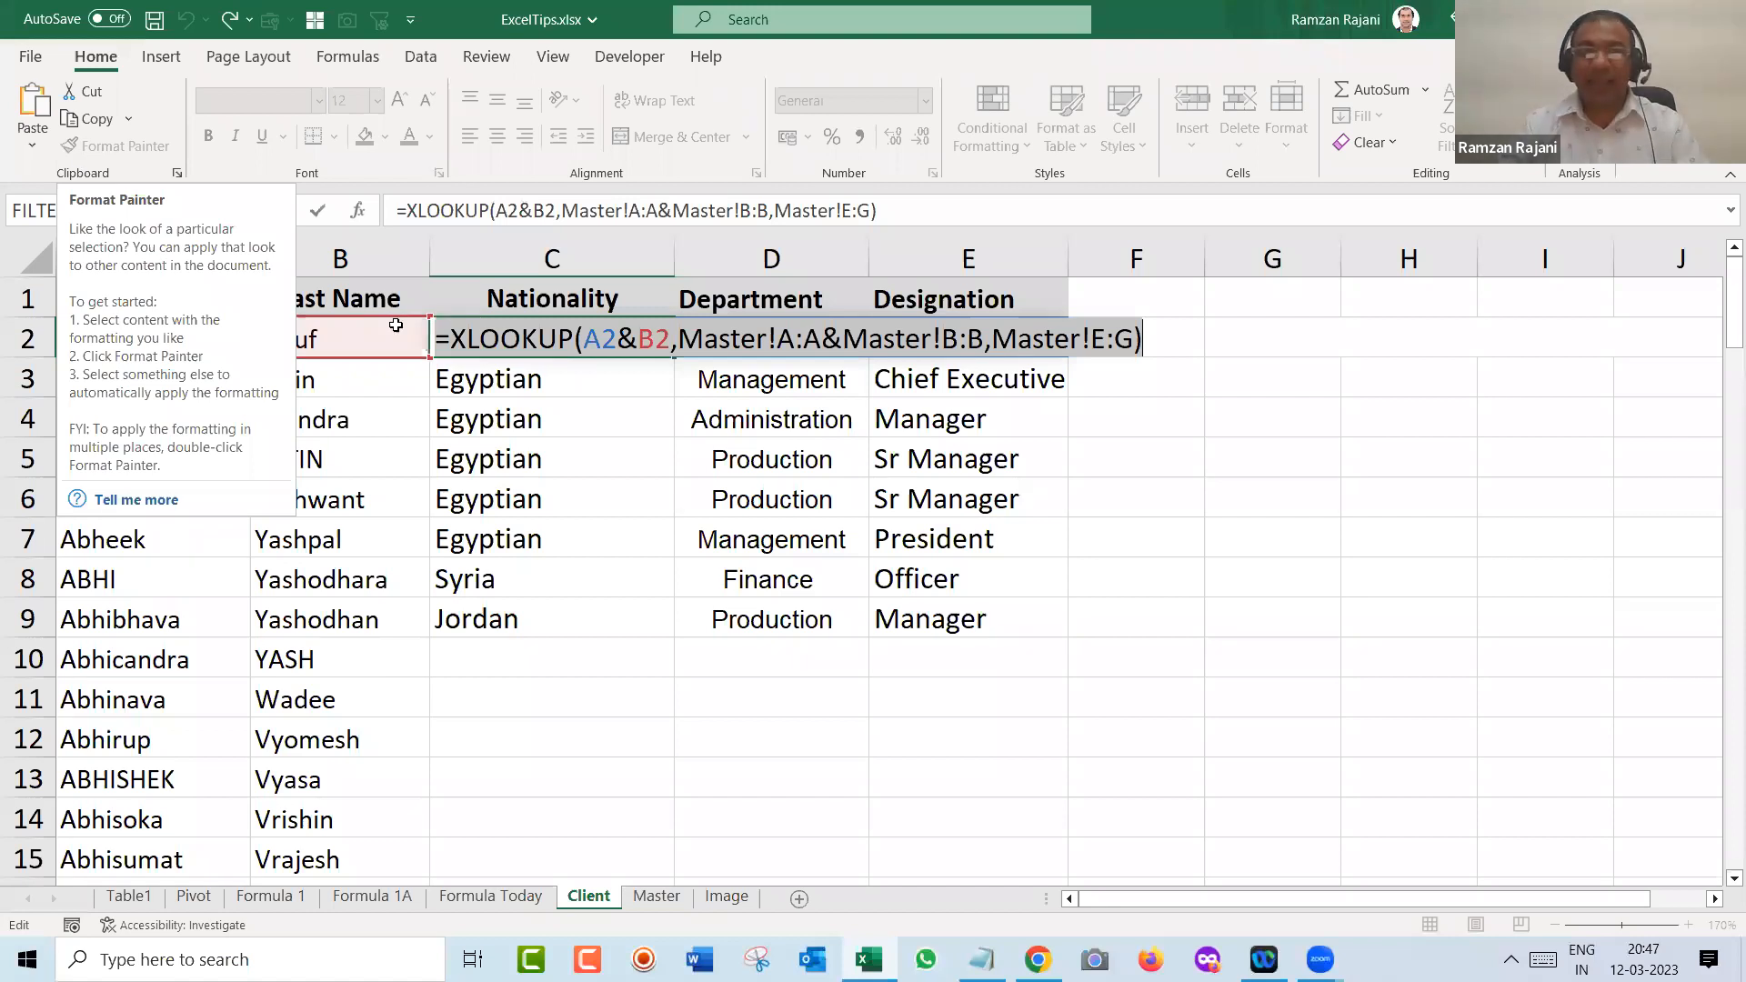
{"action": "key", "text": "ctrl+Return"}
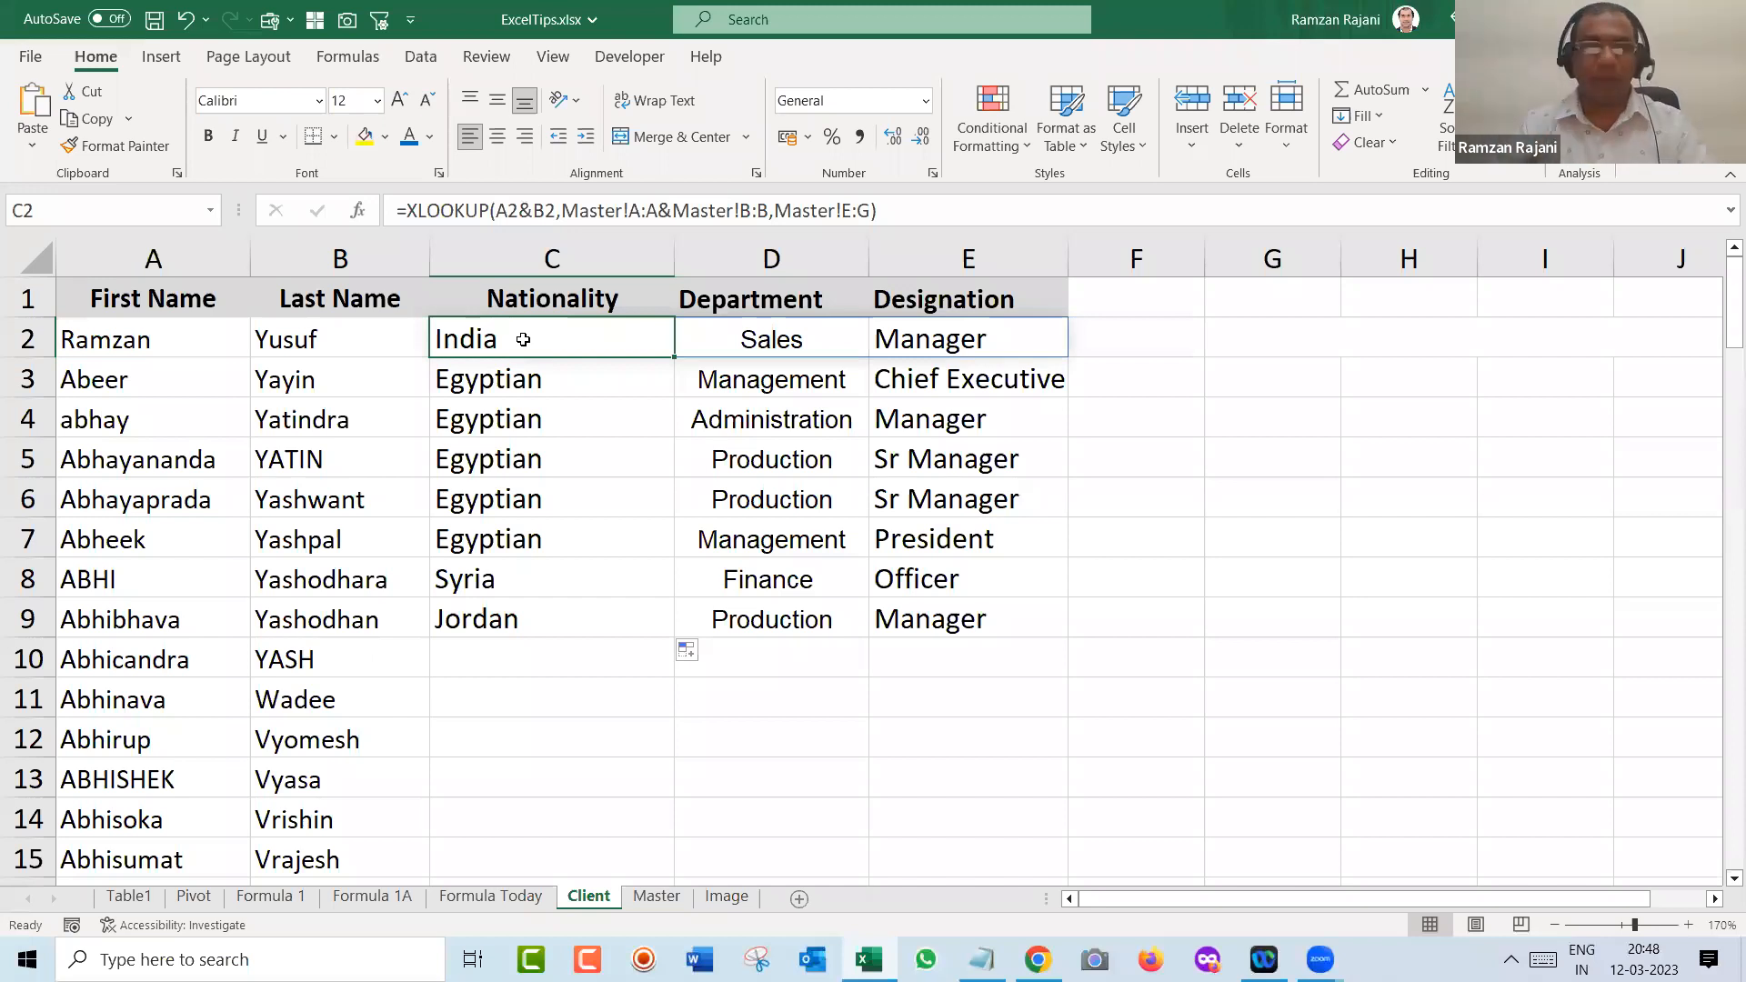
- Clear the XLOOKUP results in C2:E9 on the Client sheet and select the empty cell C2
{"action": "key", "text": "ctrl+shift+Down"}
{"action": "key", "text": "ctrl+shift+Right"}
{"action": "key", "text": "Delete"}
{"action": "key", "text": "Left"}
{"action": "left_click", "coordinate": [523, 339]}
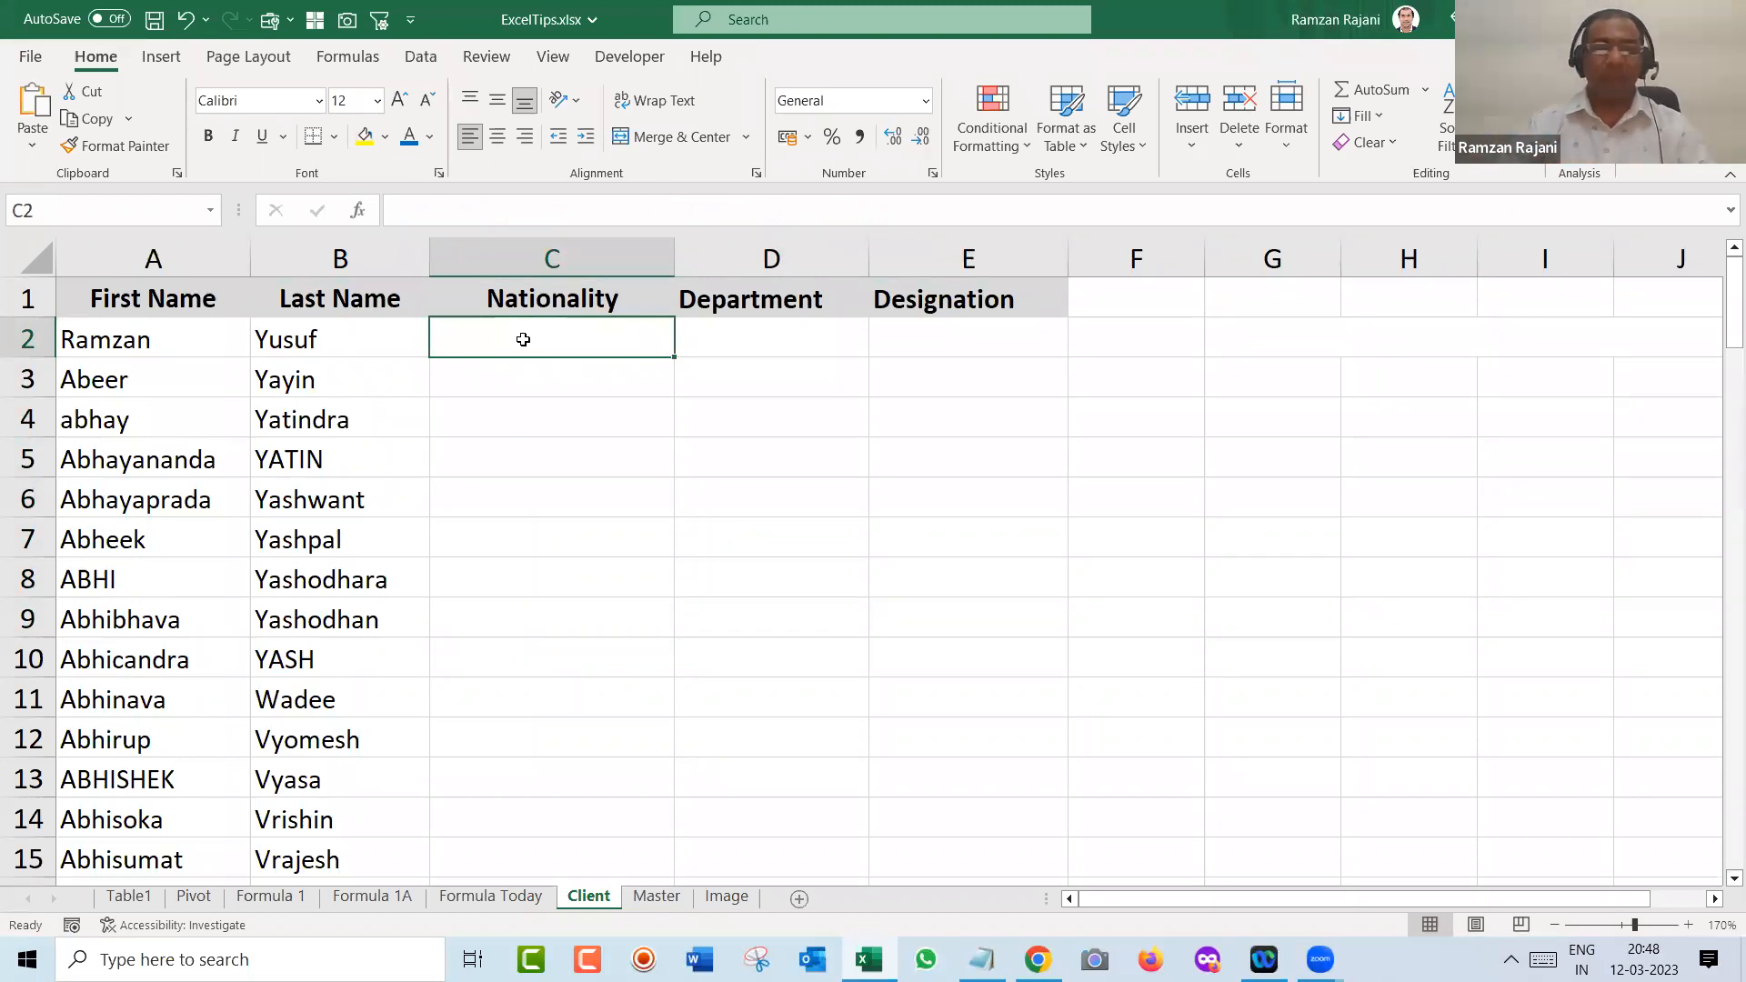
- Insert a blank column before the Department column on the Master sheet
{"action": "key", "text": "ctrl+Page_Down"}
{"action": "key", "text": "Right"}
{"action": "key", "text": "Right"}
{"action": "key", "text": "Right"}
{"action": "key", "text": "Right"}
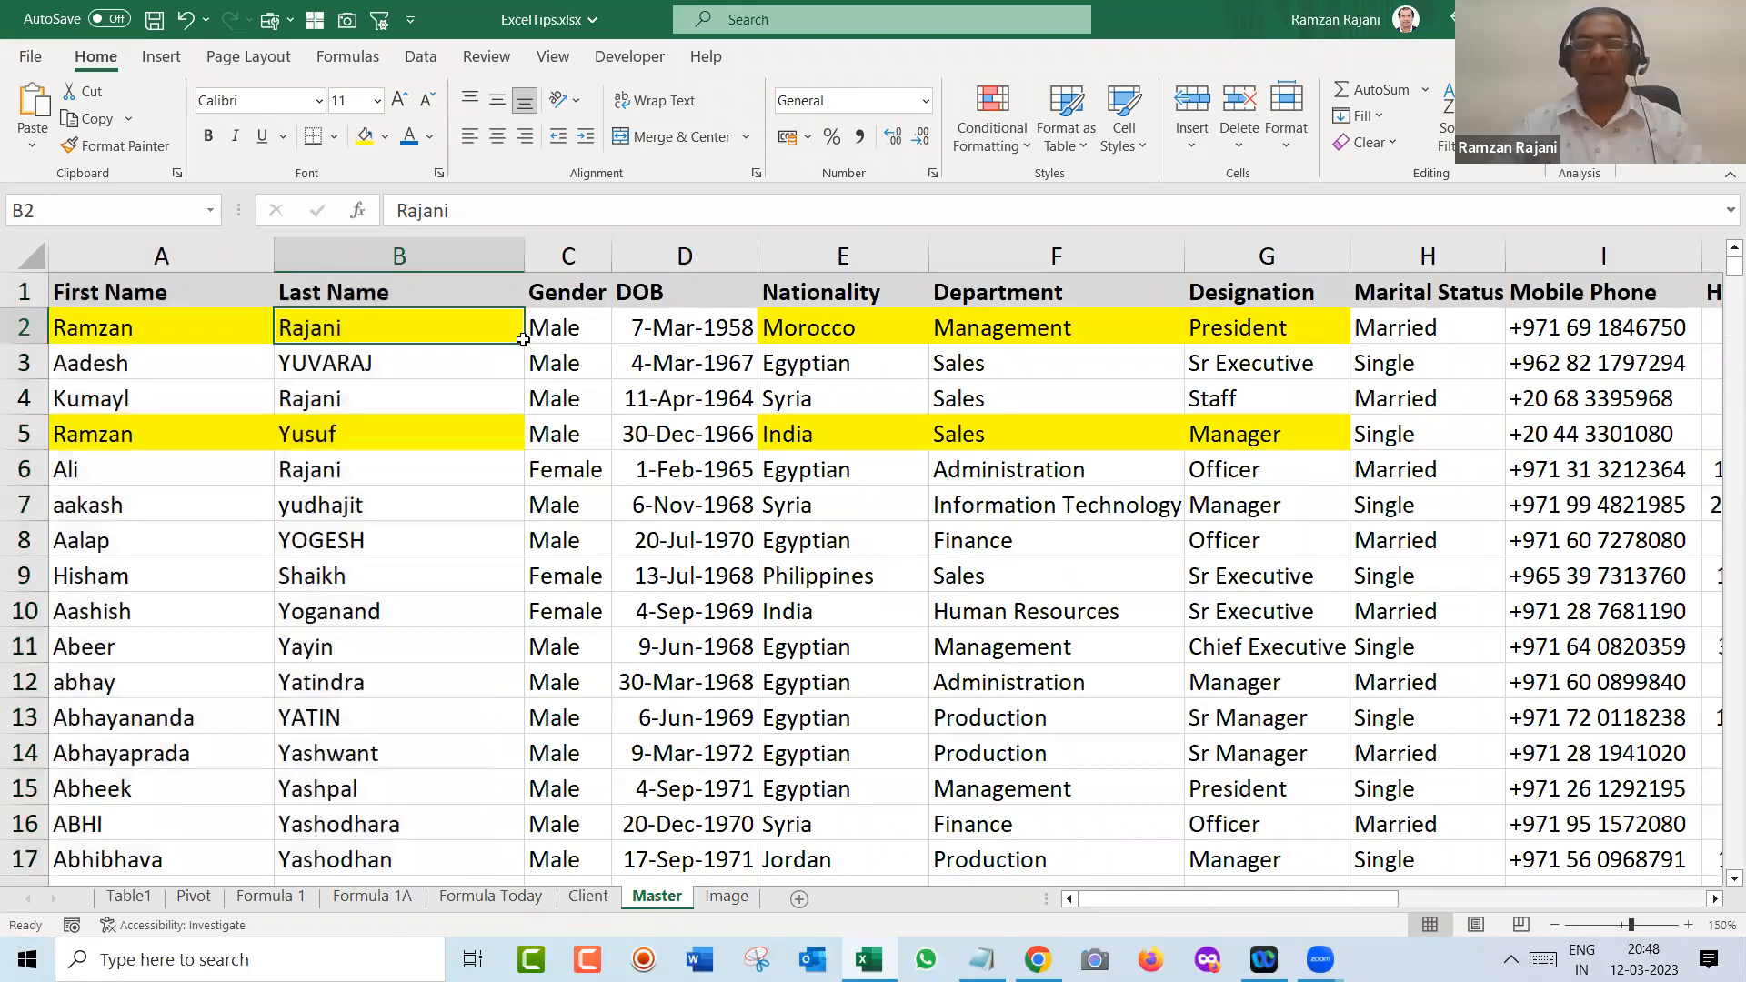
{"action": "key", "text": "Right"}
{"action": "key", "text": "Right"}
{"action": "key", "text": "Right"}
{"action": "key", "text": "Right"}
{"action": "key", "text": "Left"}
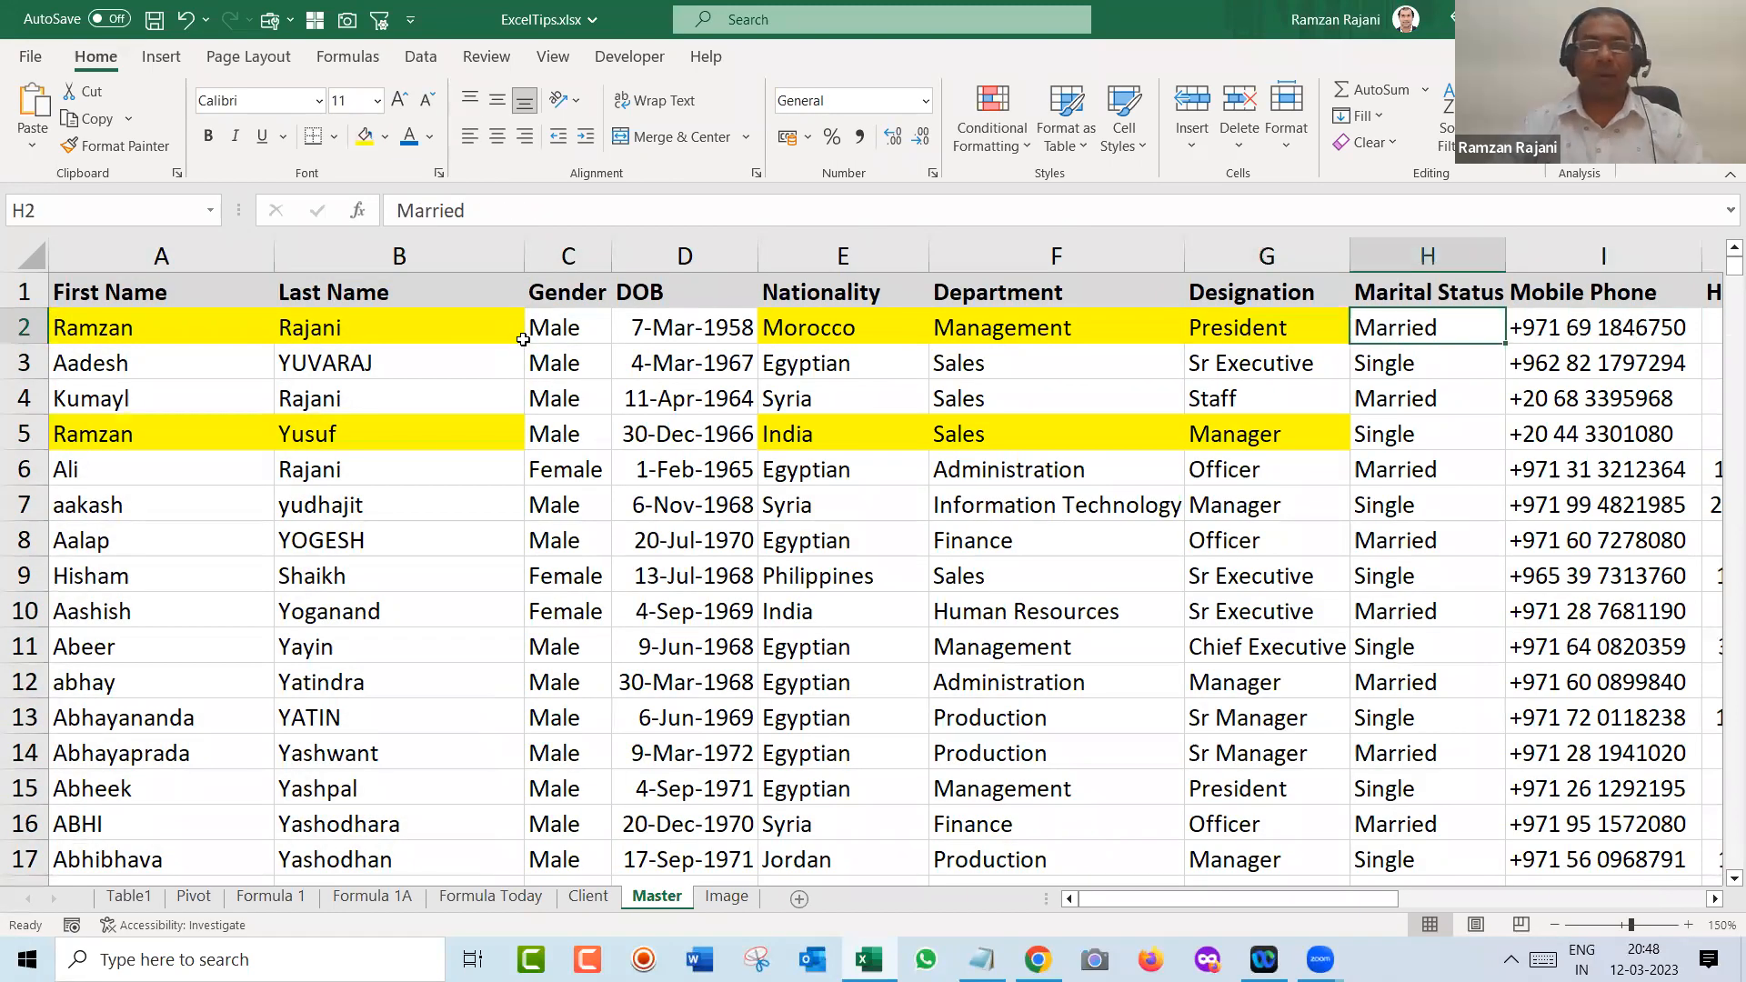
{"action": "key", "text": "Left"}
{"action": "key", "text": "Left"}
{"action": "key", "text": "ctrl+space"}
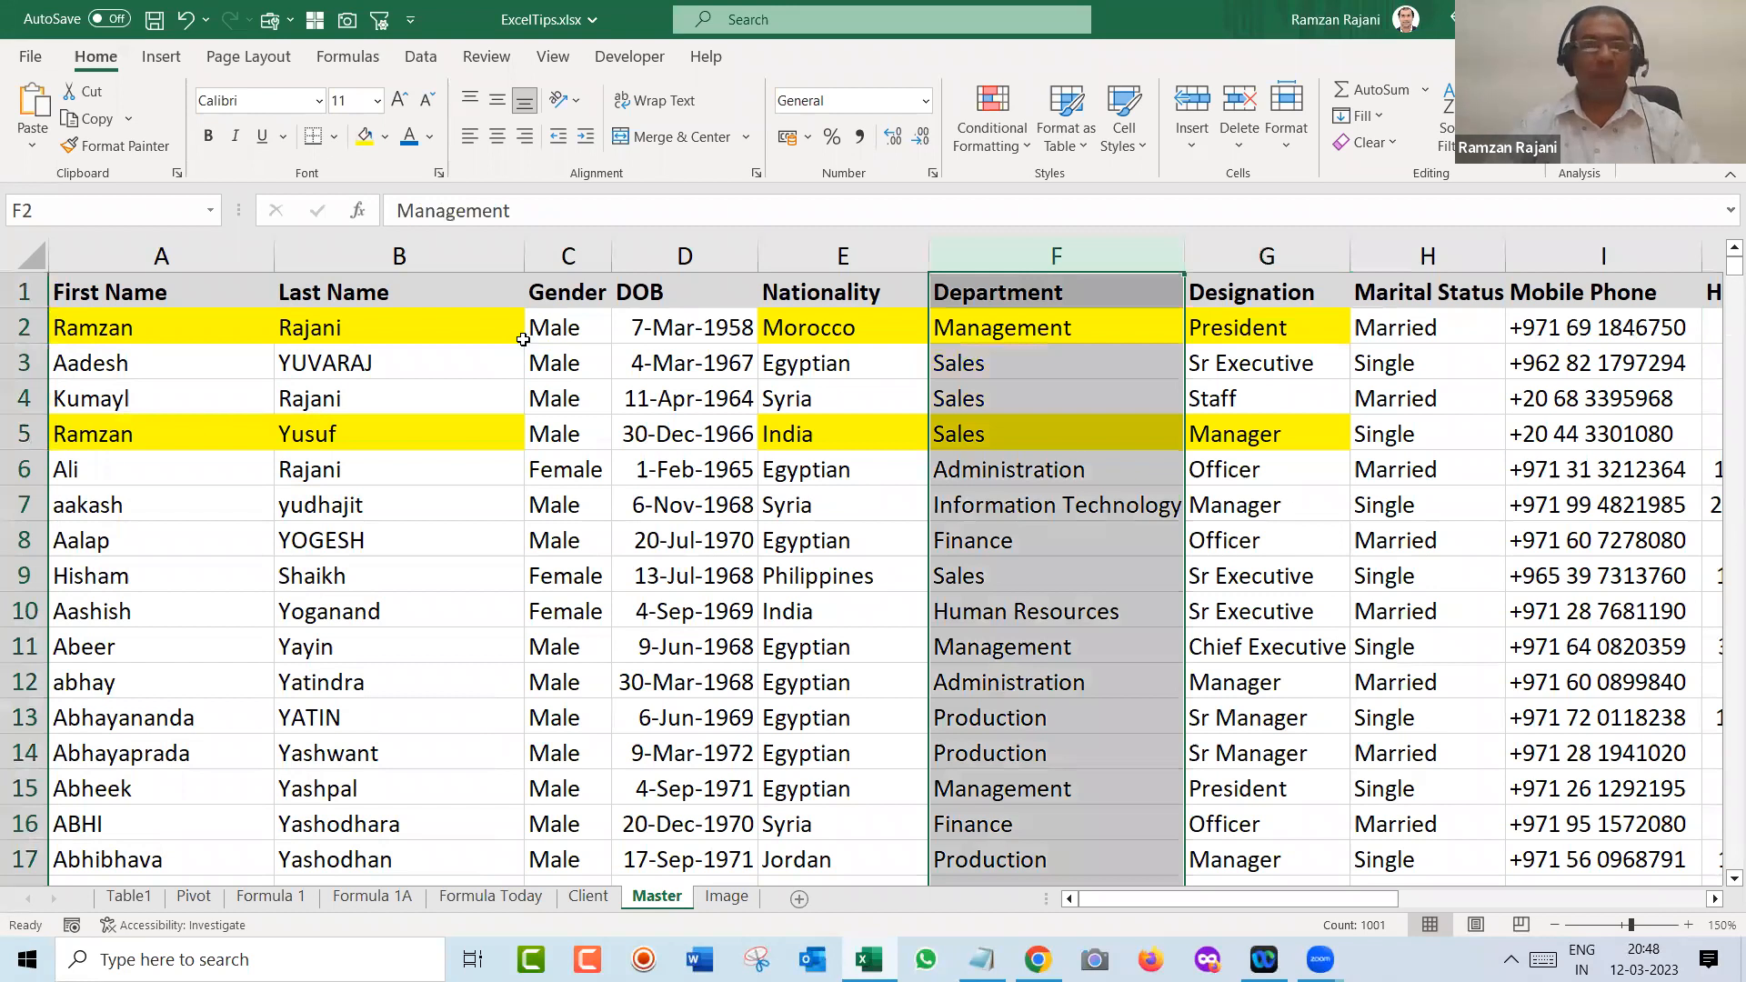
{"action": "key", "text": "ctrl+shift+plus"}
- Move the First Name column from column A into the blank column F on the Master sheet
{"action": "key", "text": "ctrl+Home"}
{"action": "key", "text": "ctrl+space"}
{"action": "key", "text": "ctrl+c"}
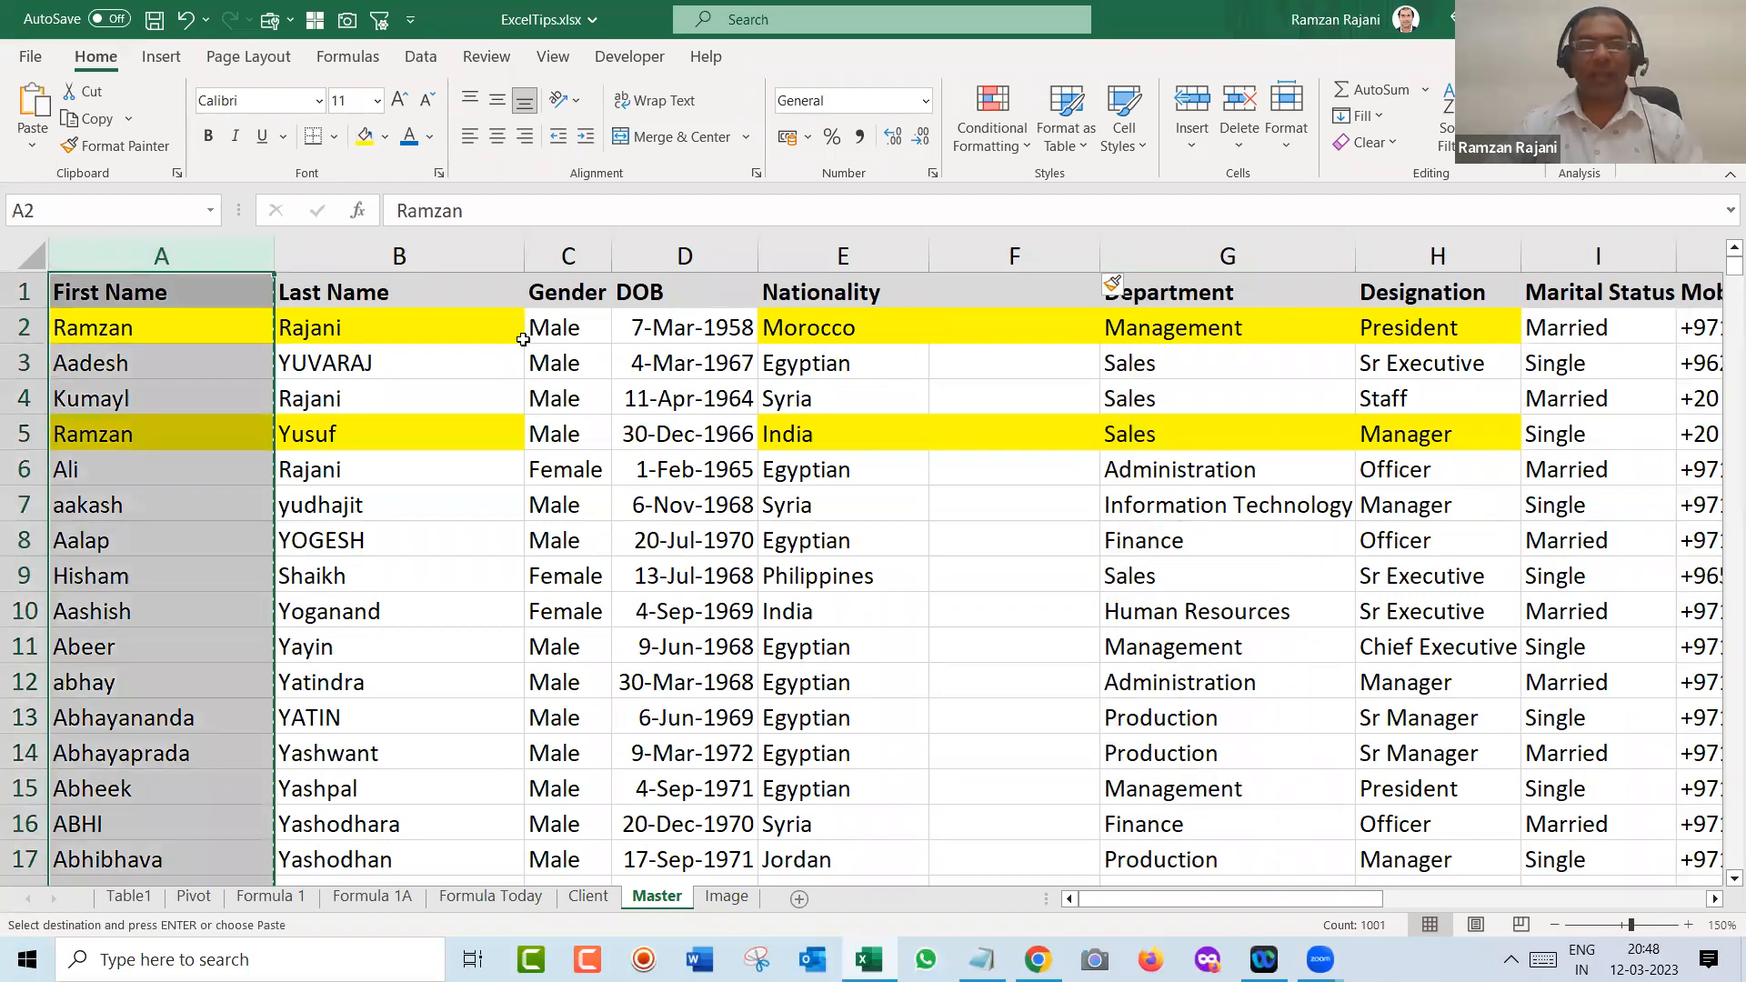
{"action": "key", "text": "Right"}
{"action": "key", "text": "Right"}
{"action": "key", "text": "Right"}
{"action": "key", "text": "Right"}
{"action": "key", "text": "Right"}
{"action": "key", "text": "Up"}
{"action": "key", "text": "ctrl+v"}
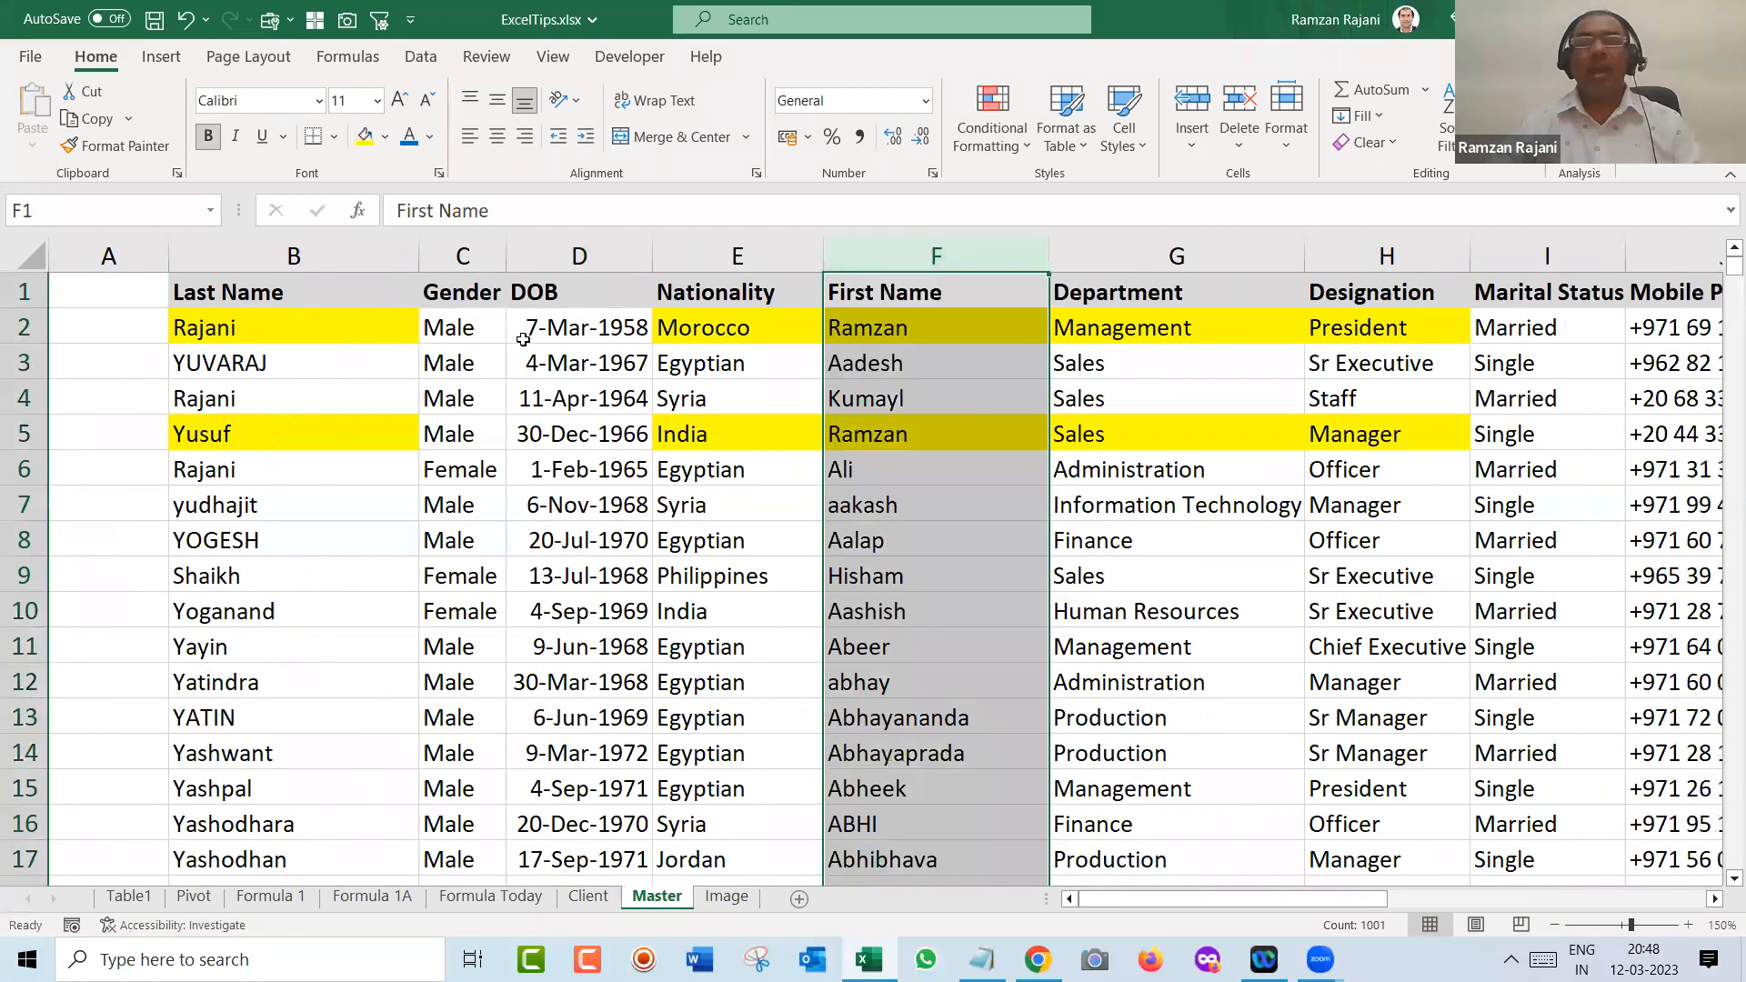
{"action": "key", "text": "Left"}
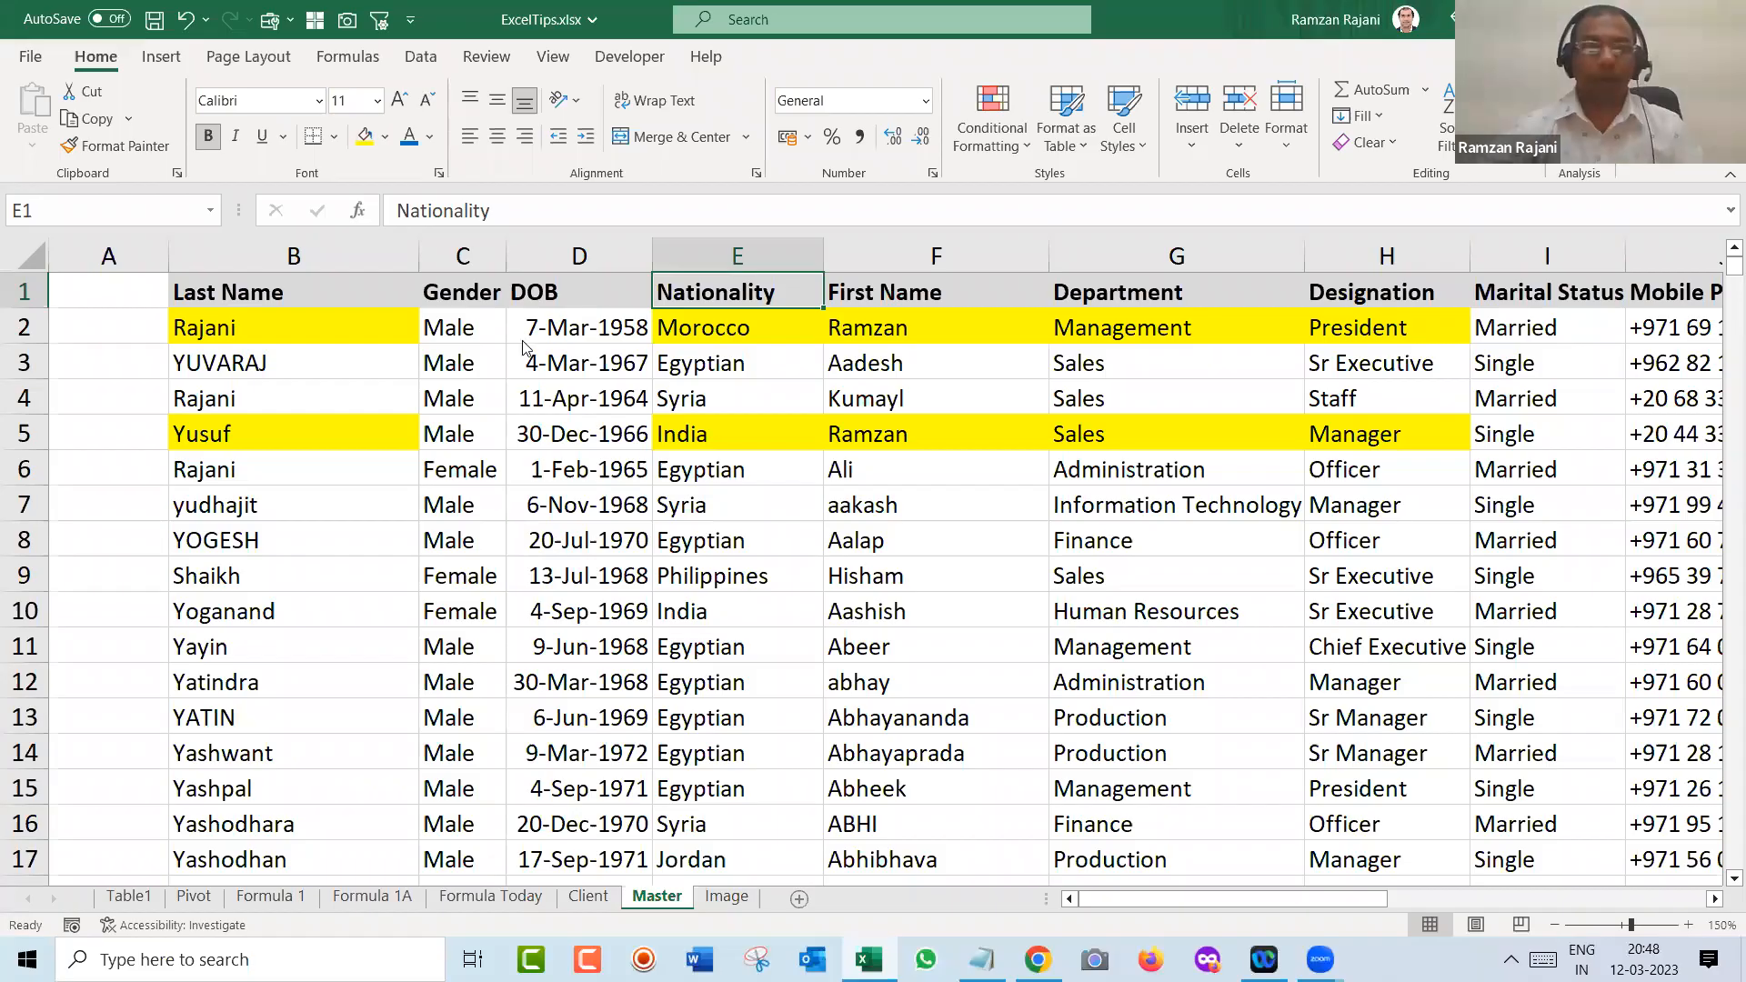
{"action": "key", "text": "alt+Tab"}
{"action": "key", "text": "alt+Tab"}
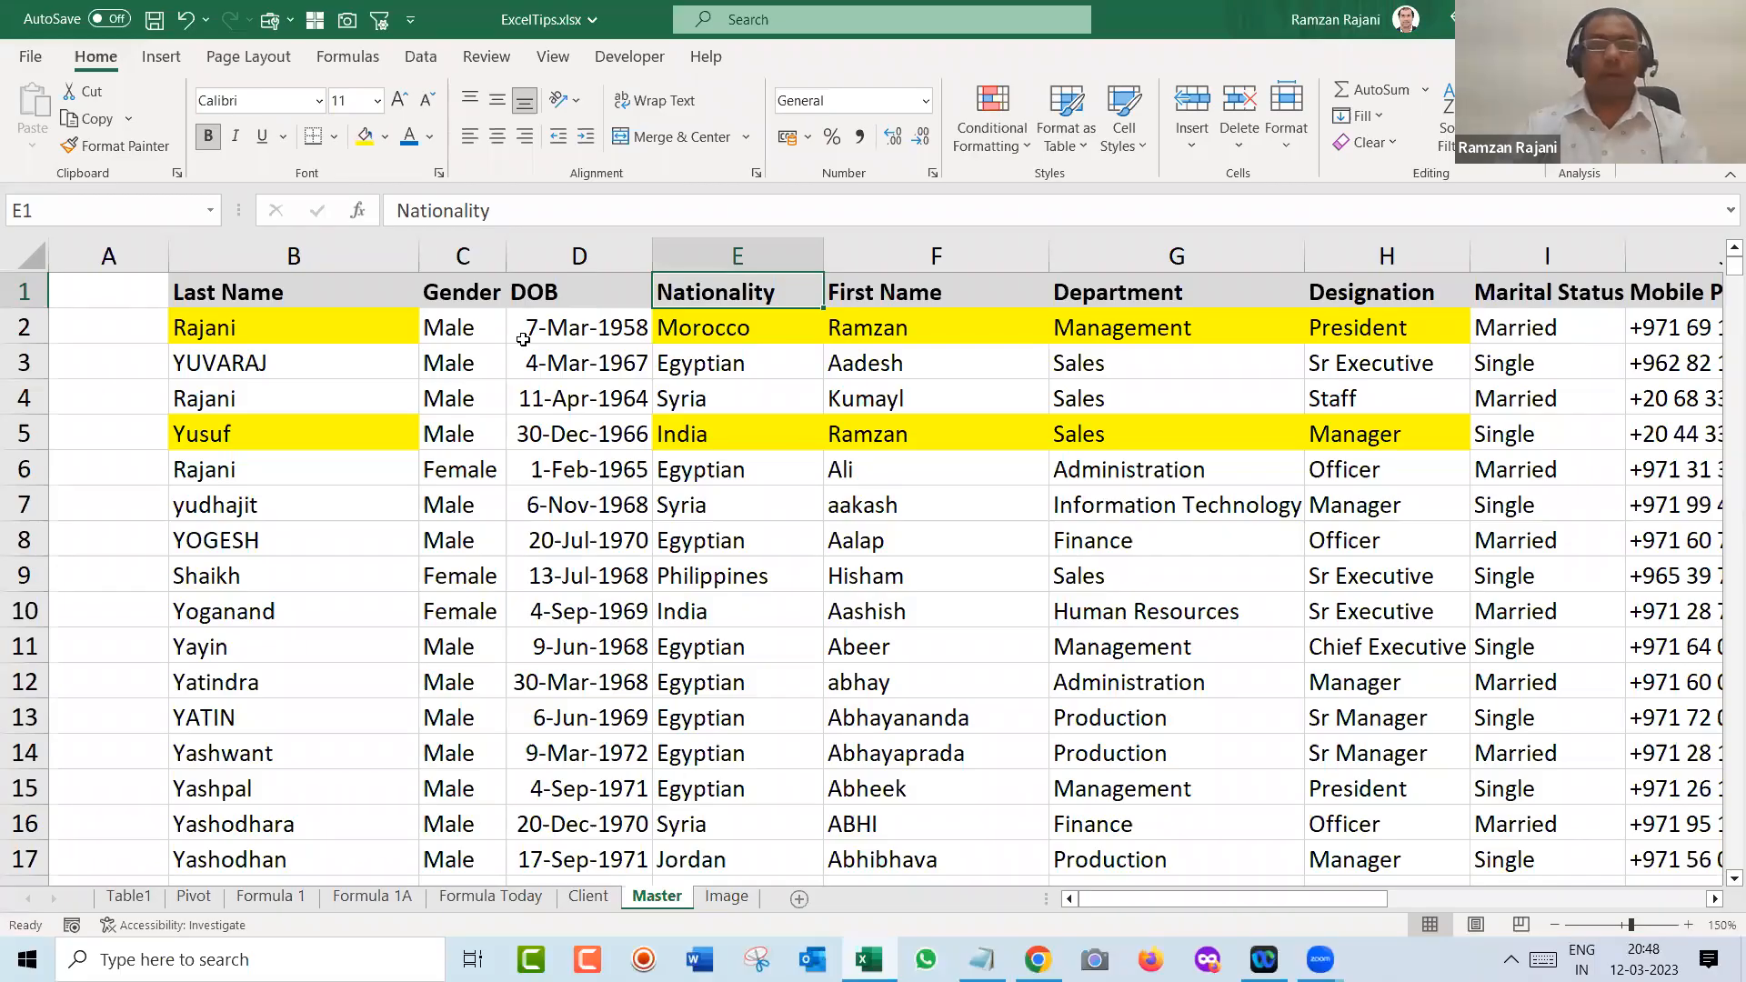
- Enter =XLOOKUP(A2,Master!F:F,Master!E:E) in cell C2 under Nationality on the Client sheet
{"action": "key", "text": "ctrl+Page_Up"}
{"action": "type", "text": "=xl"}
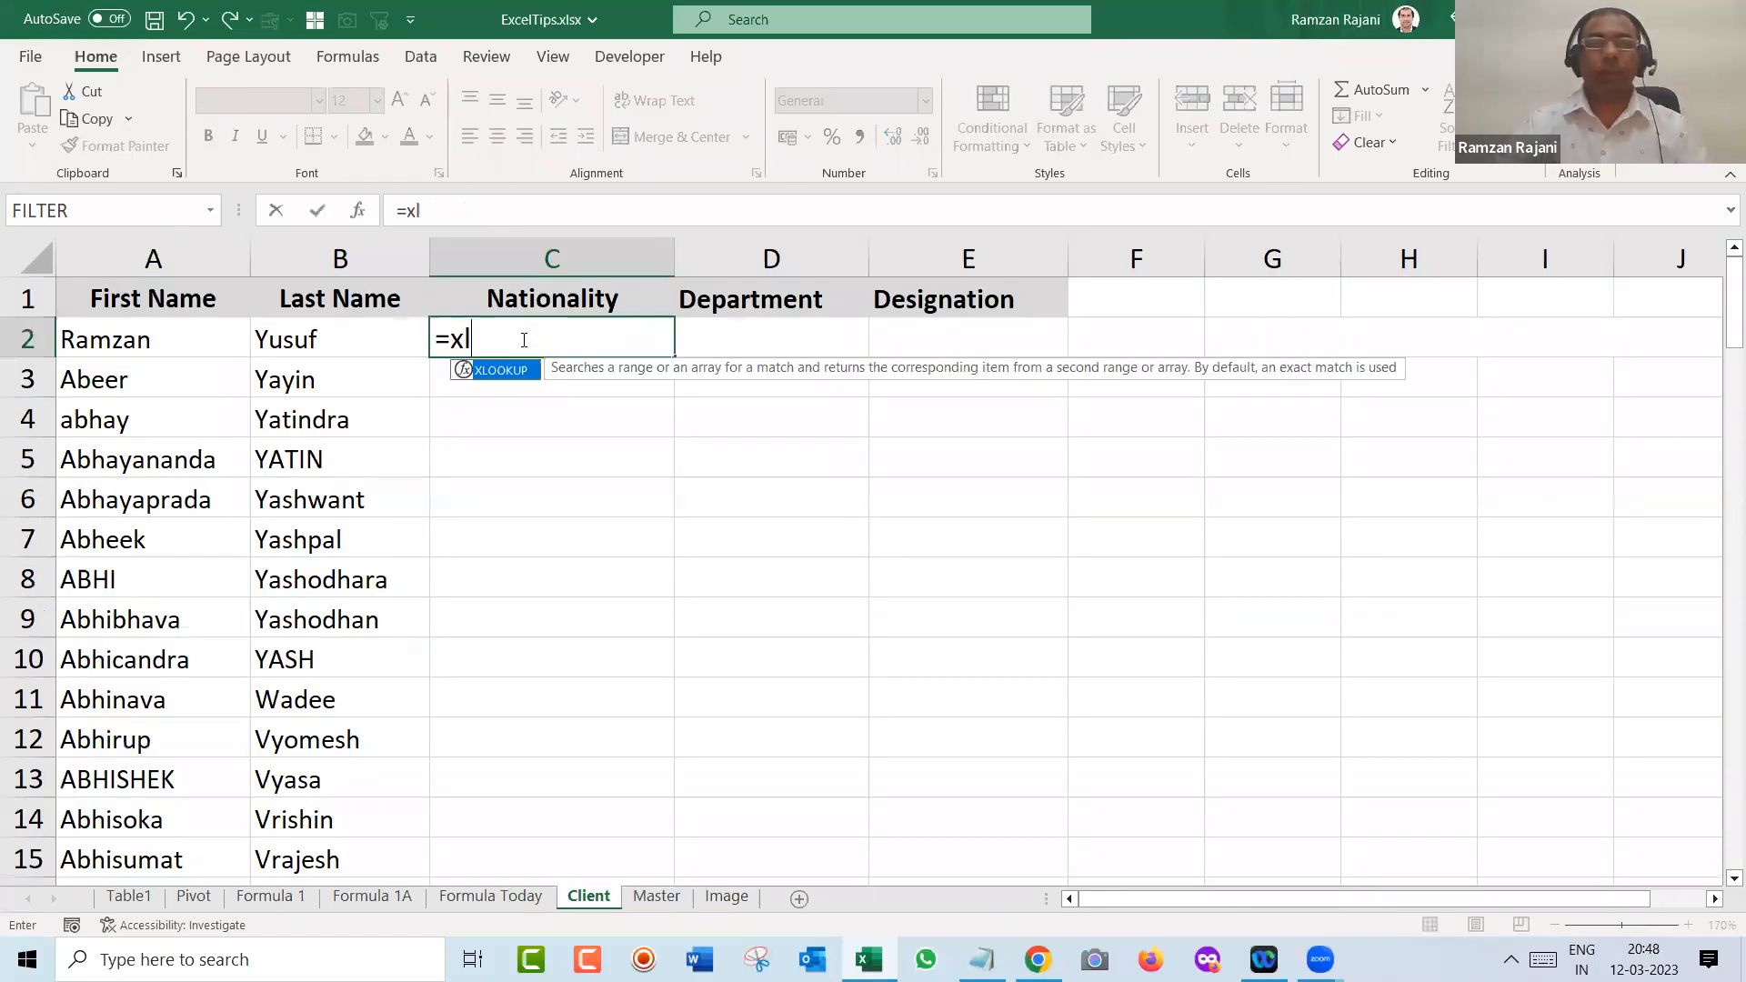
{"action": "key", "text": "Tab"}
{"action": "left_click", "coordinate": [179, 338]}
{"action": "type", "text": ","}
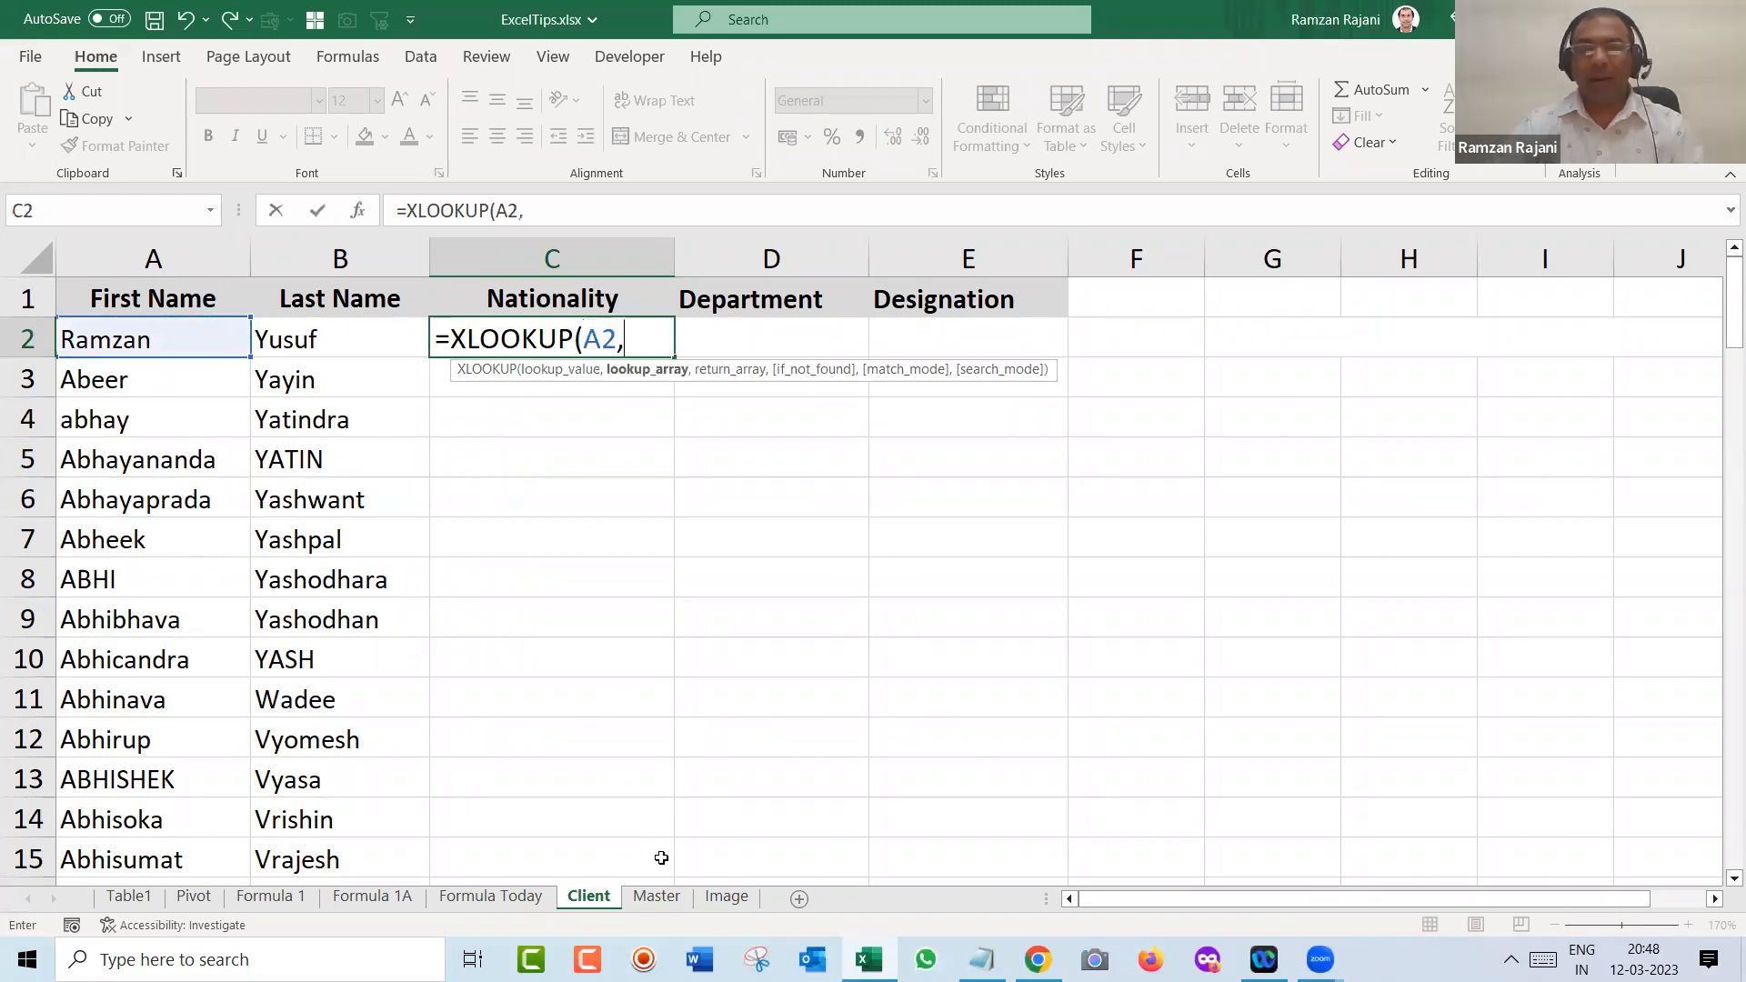
{"action": "left_click", "coordinate": [657, 897]}
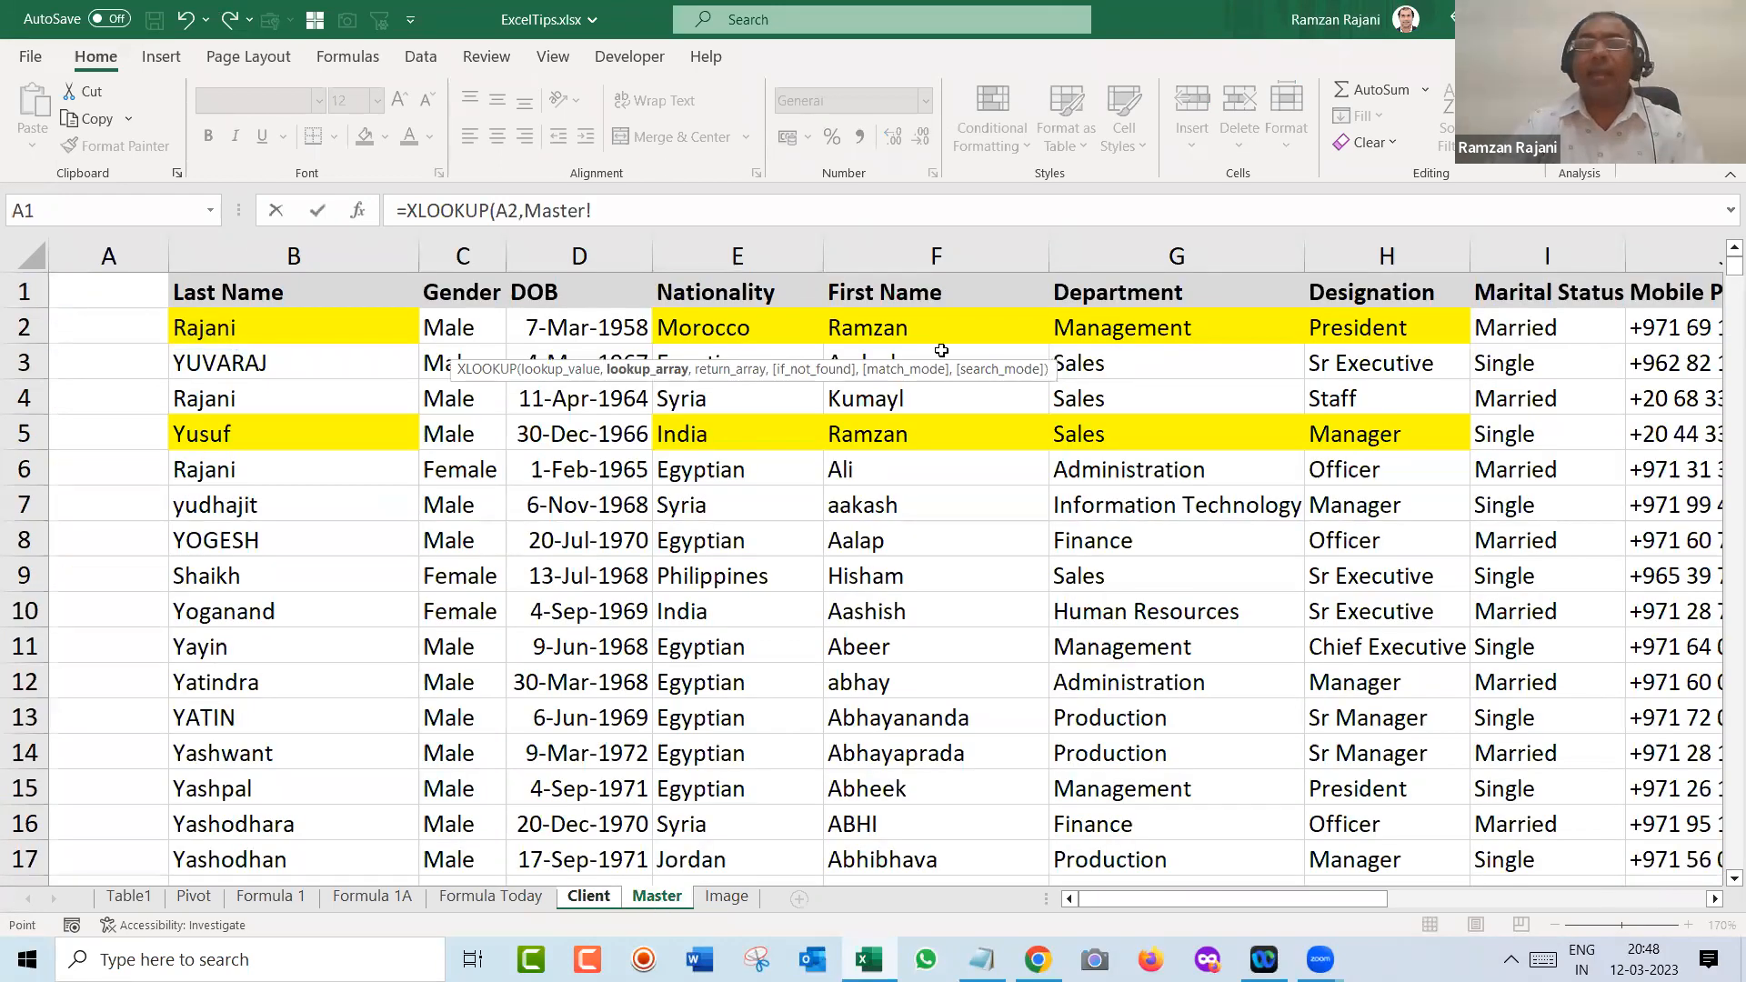
{"action": "left_click", "coordinate": [866, 245]}
{"action": "type", "text": ","}
{"action": "left_click", "coordinate": [779, 255]}
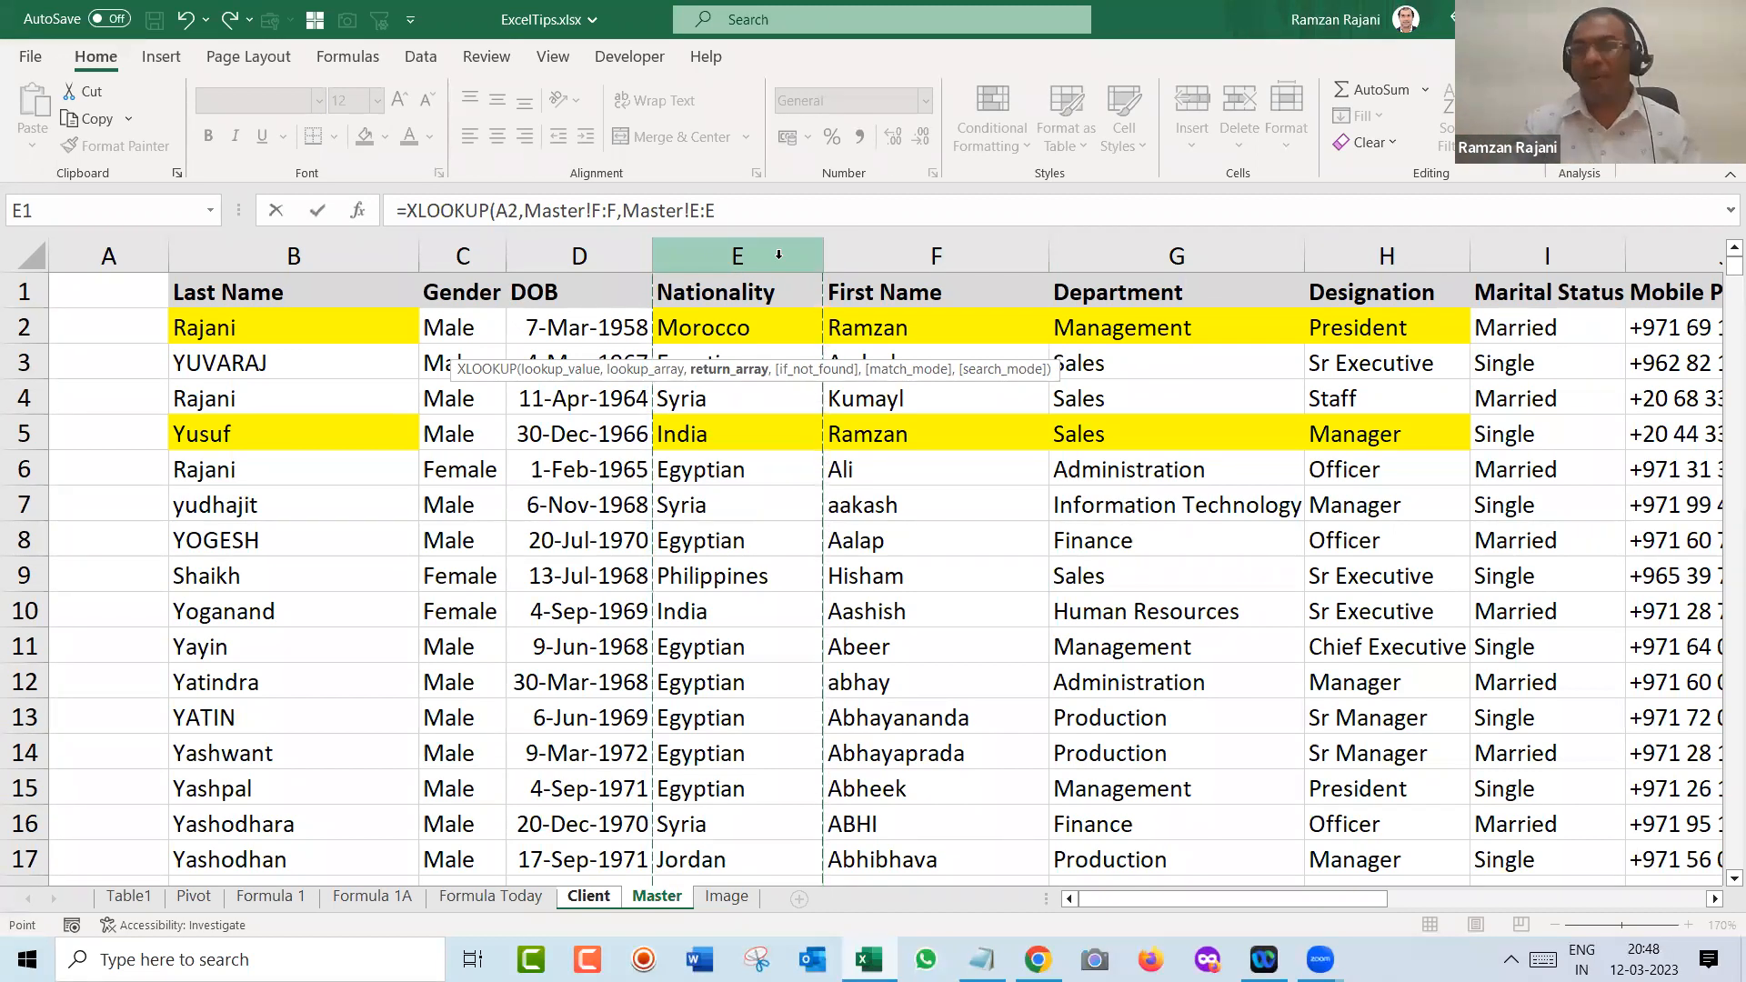
{"action": "key", "text": "Return"}
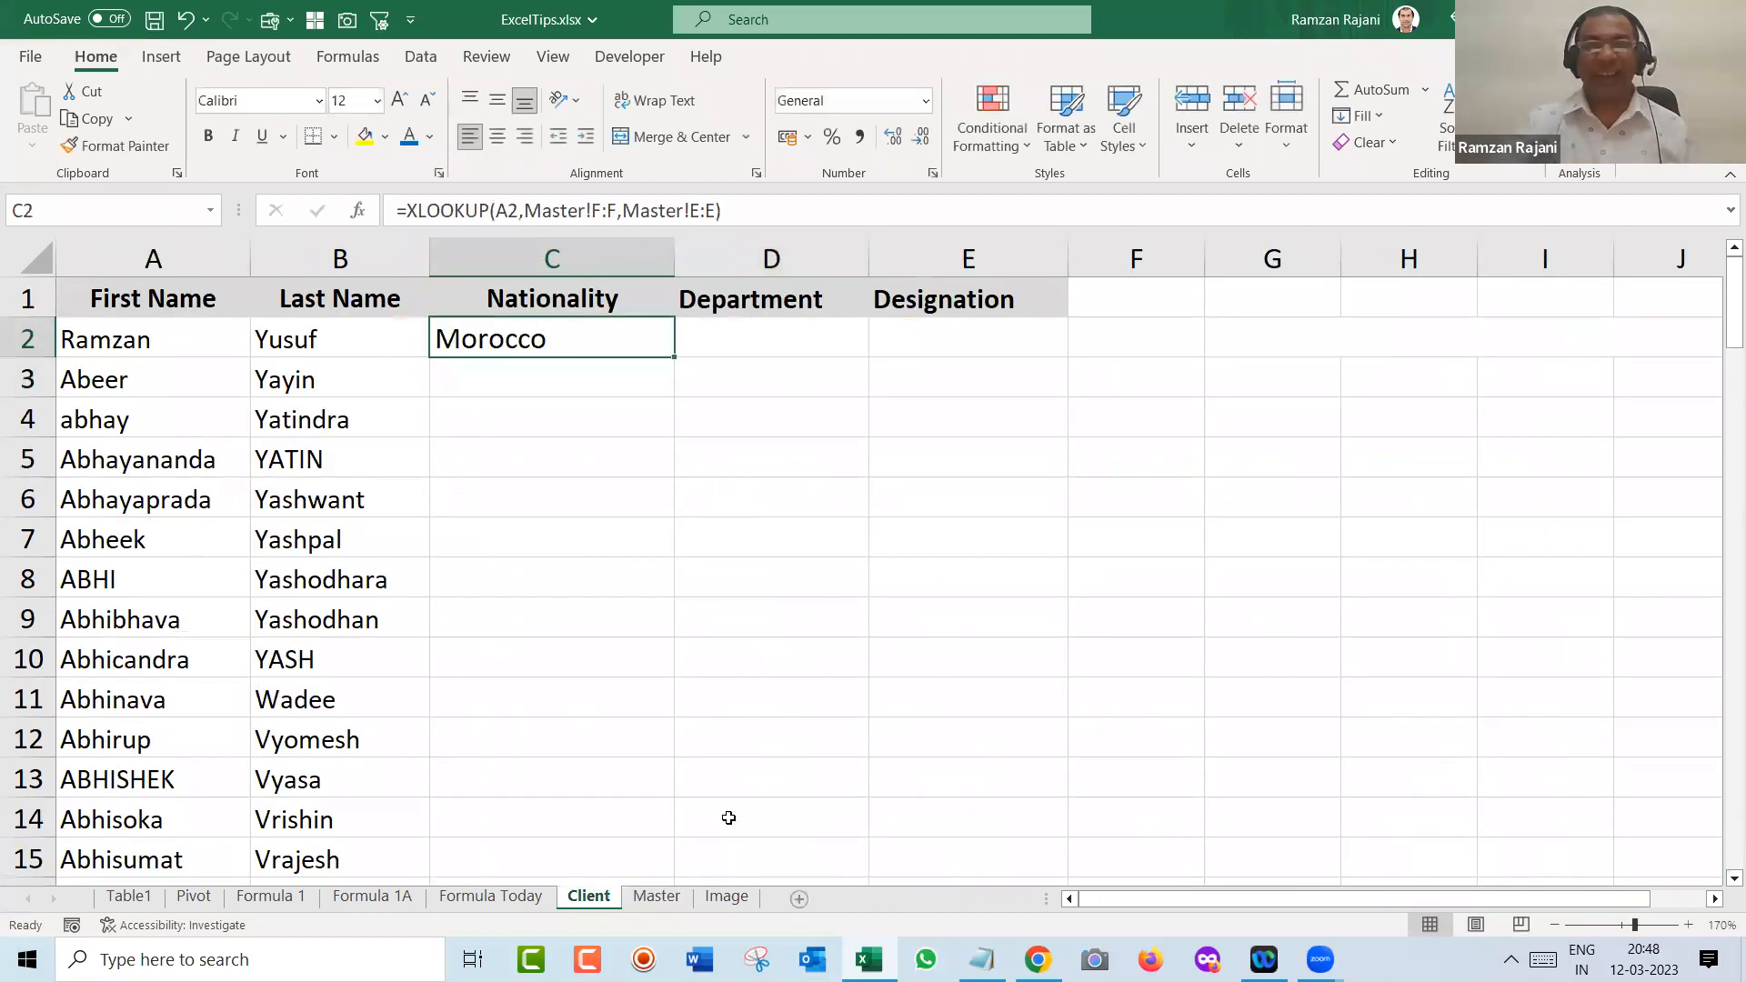
- Fill the XLOOKUP formula from Client cell C2 down the Nationality column to row 11 and reselect C2
{"action": "left_click", "coordinate": [728, 819], "text": "shift"}
{"action": "left_click", "coordinate": [601, 339]}
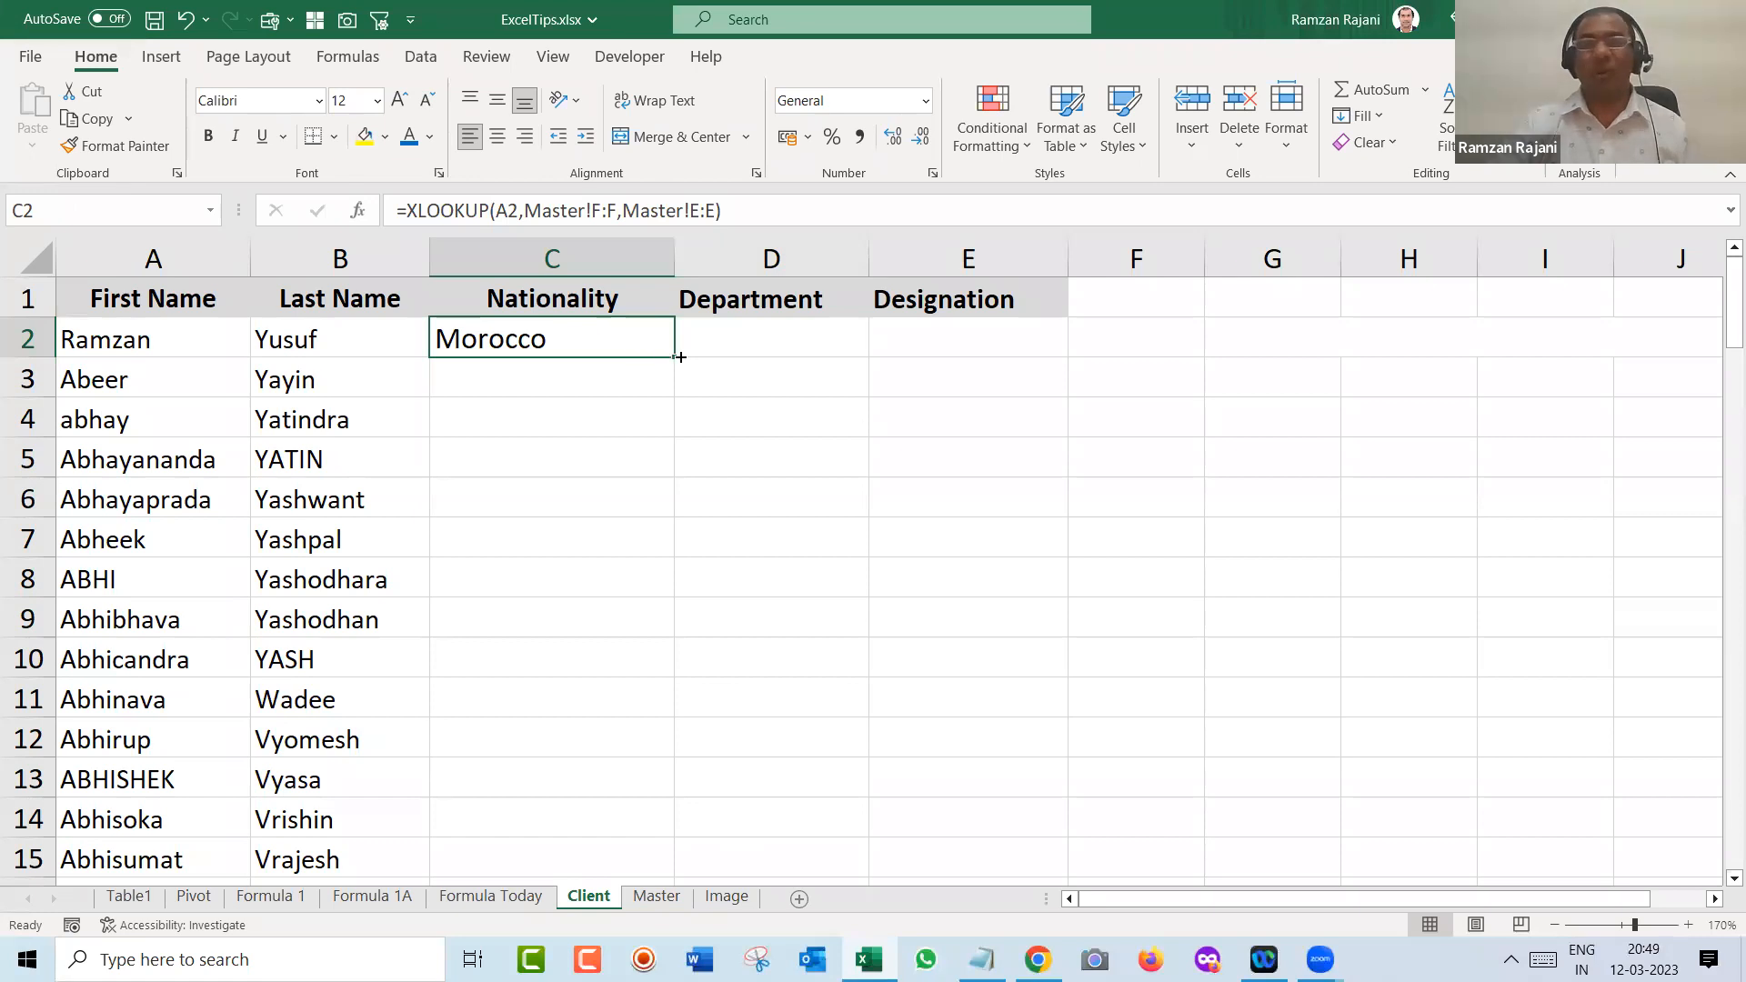
{"action": "left_click_drag", "start_coordinate": [679, 356], "coordinate": [679, 711]}
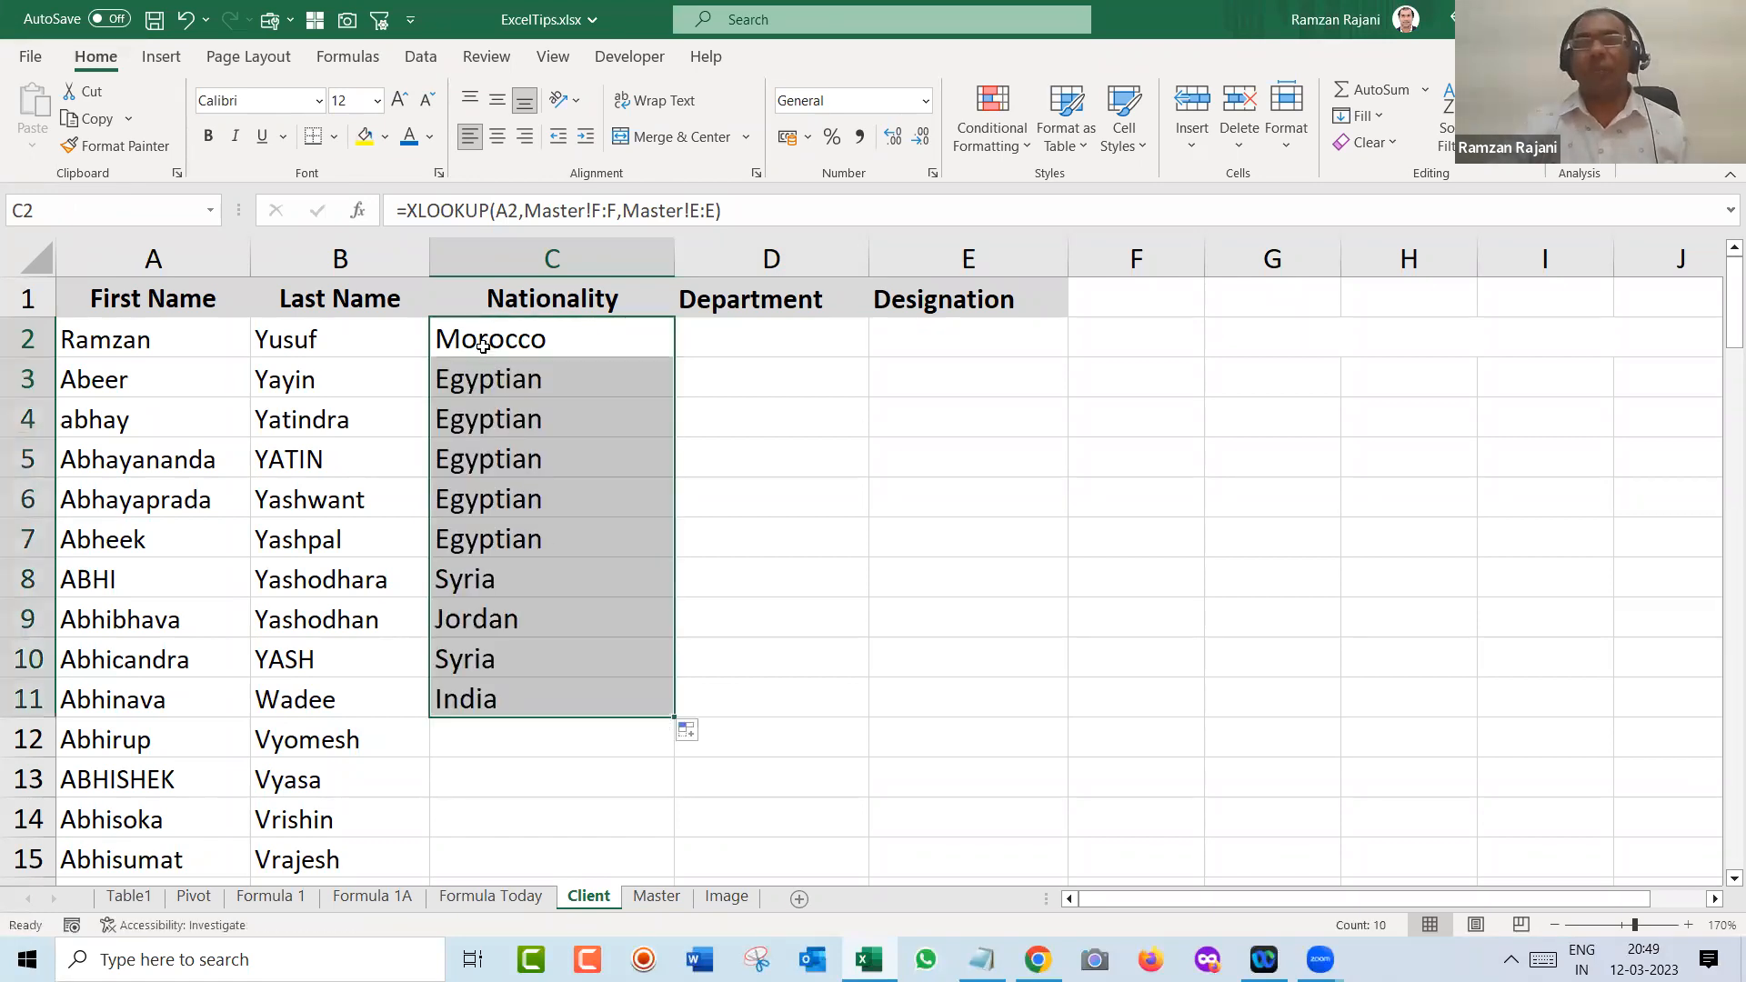
{"action": "left_click", "coordinate": [438, 350]}
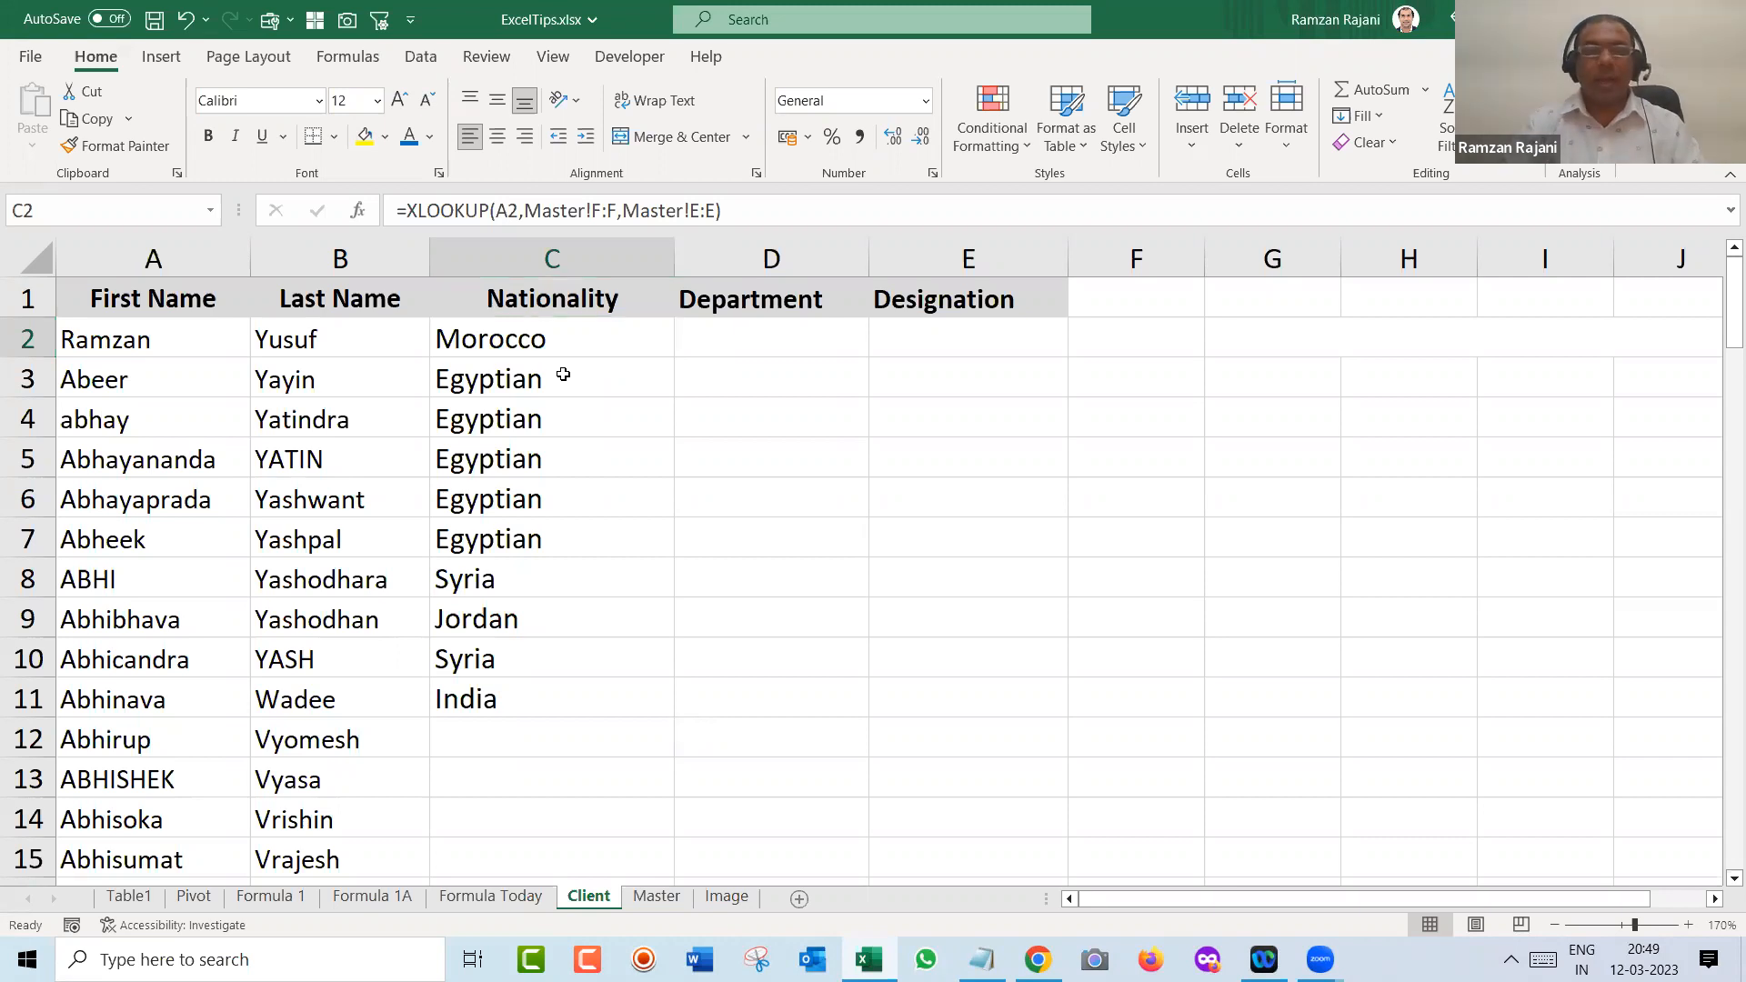
- Go to the Image sheet and select the empty Image cell C2 for Excel Basic to Adv
{"action": "key", "text": "ctrl+Page_Down"}
{"action": "key", "text": "ctrl+Page_Down"}
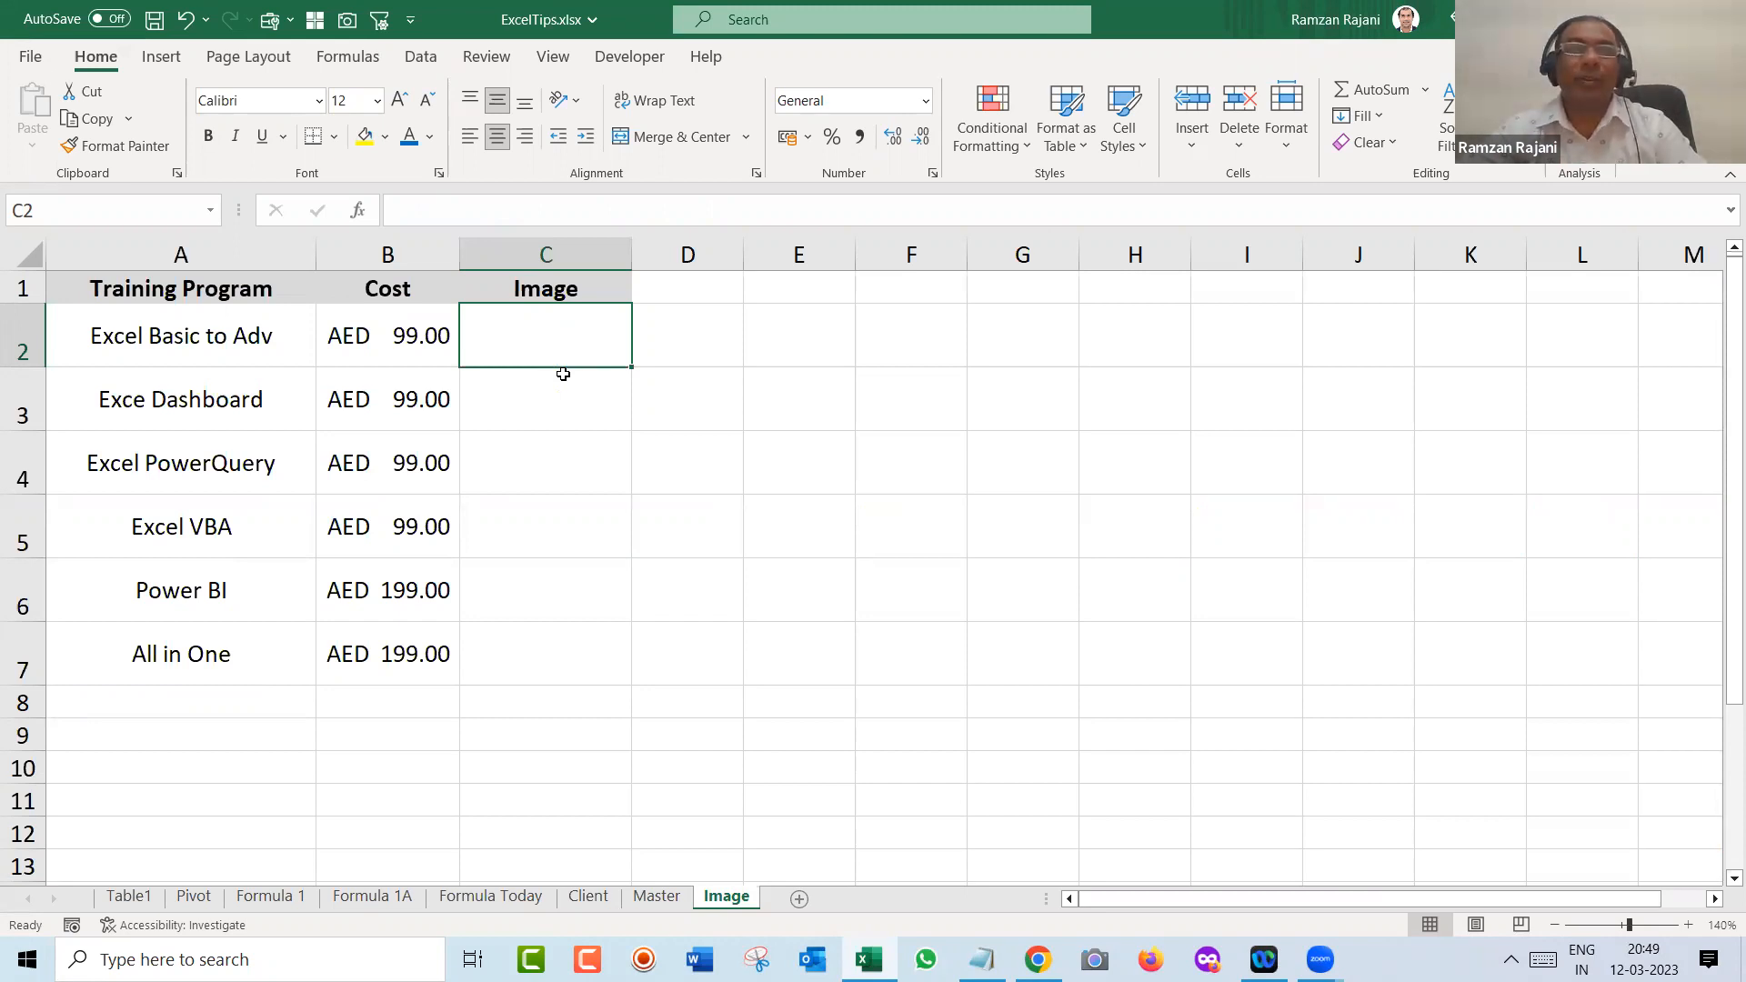
{"action": "left_click", "coordinate": [563, 374]}
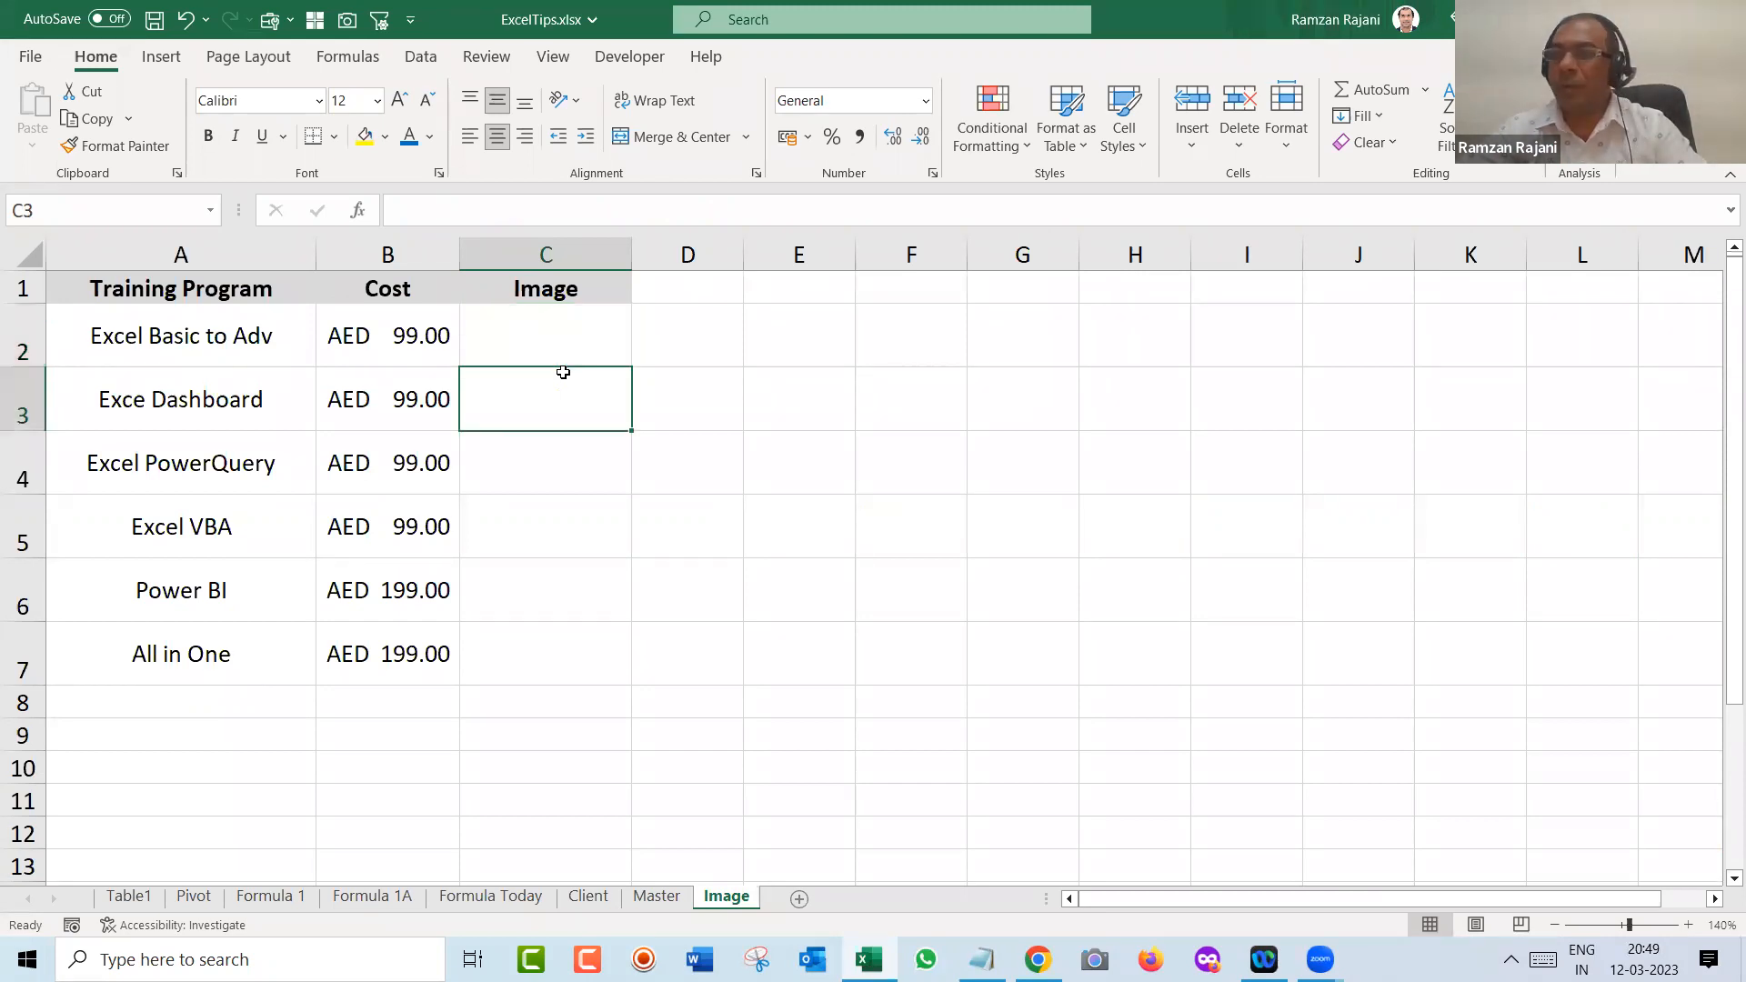
{"action": "left_click", "coordinate": [254, 335]}
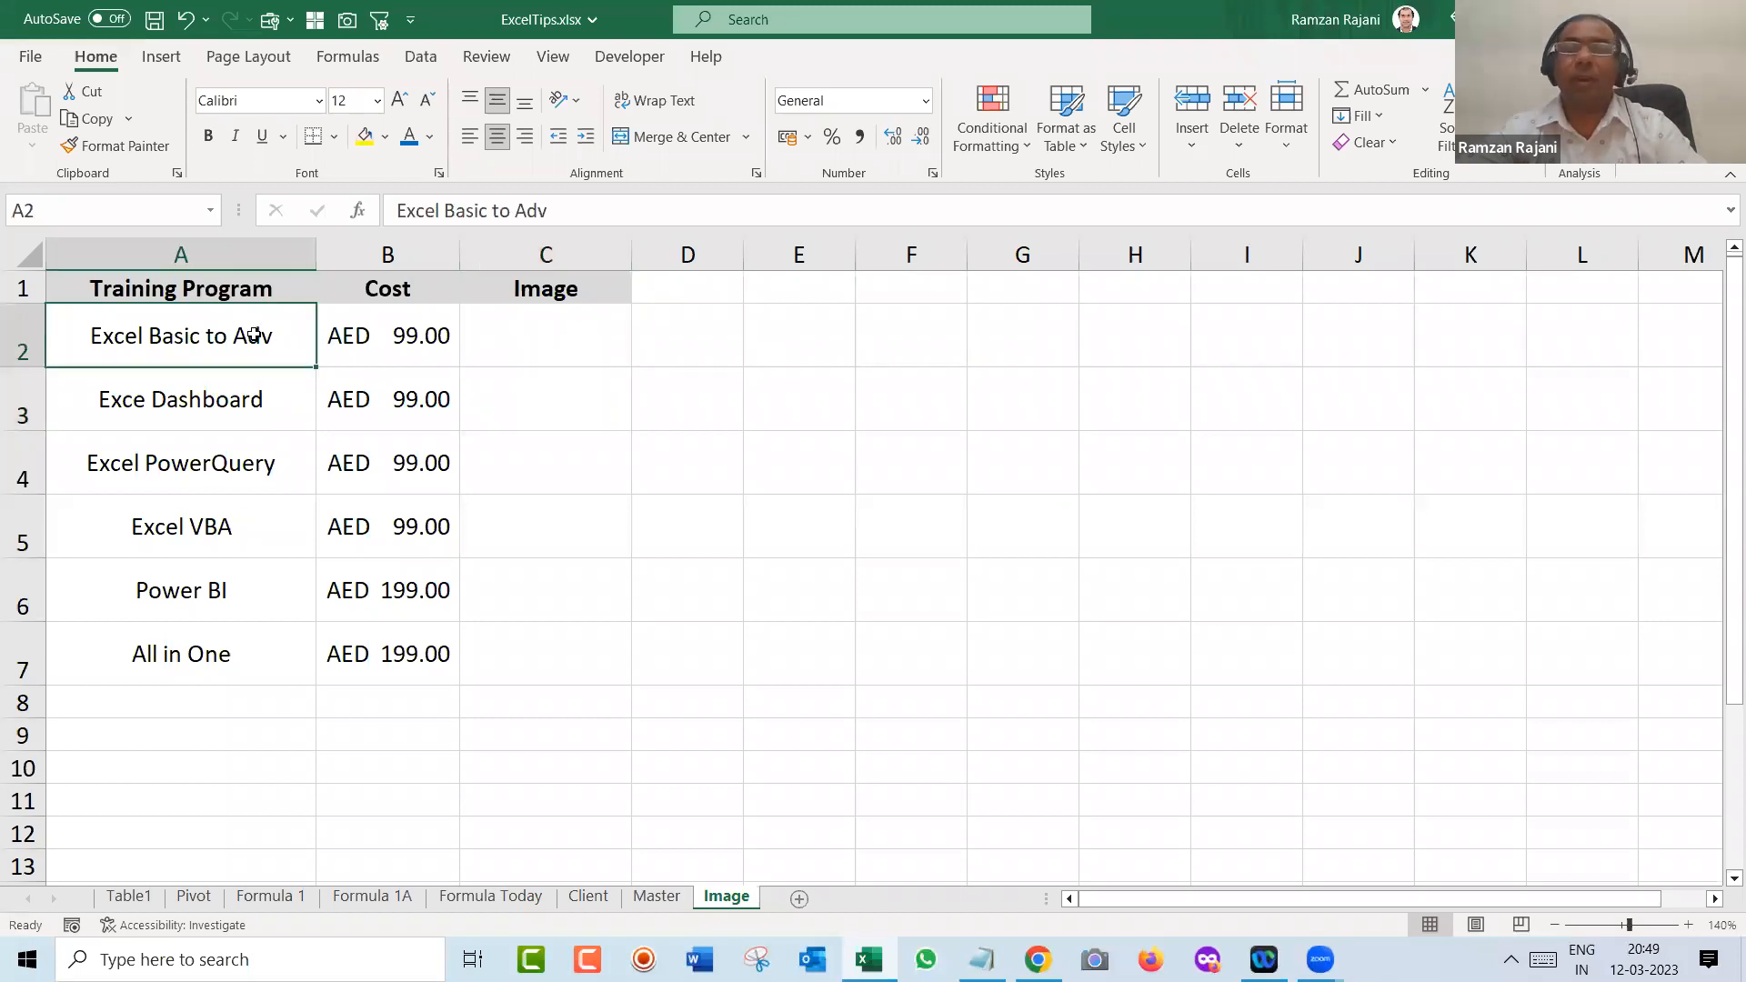
{"action": "left_click", "coordinate": [553, 341]}
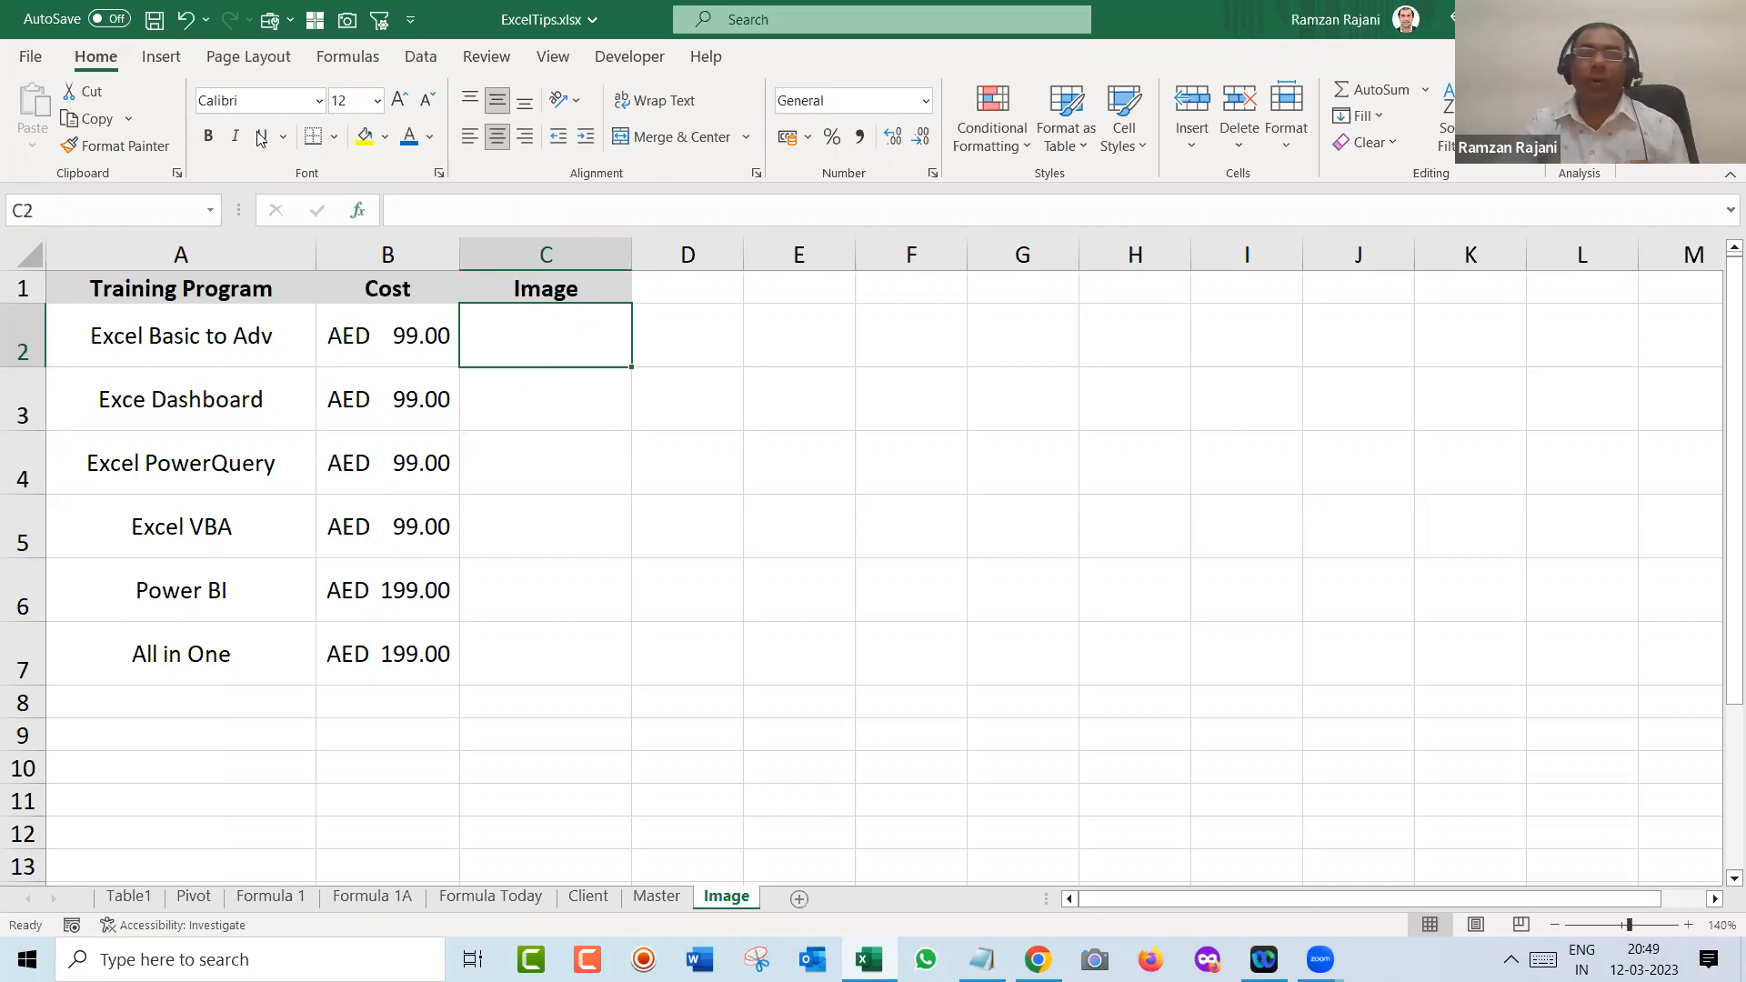
{"action": "left_click", "coordinate": [147, 58]}
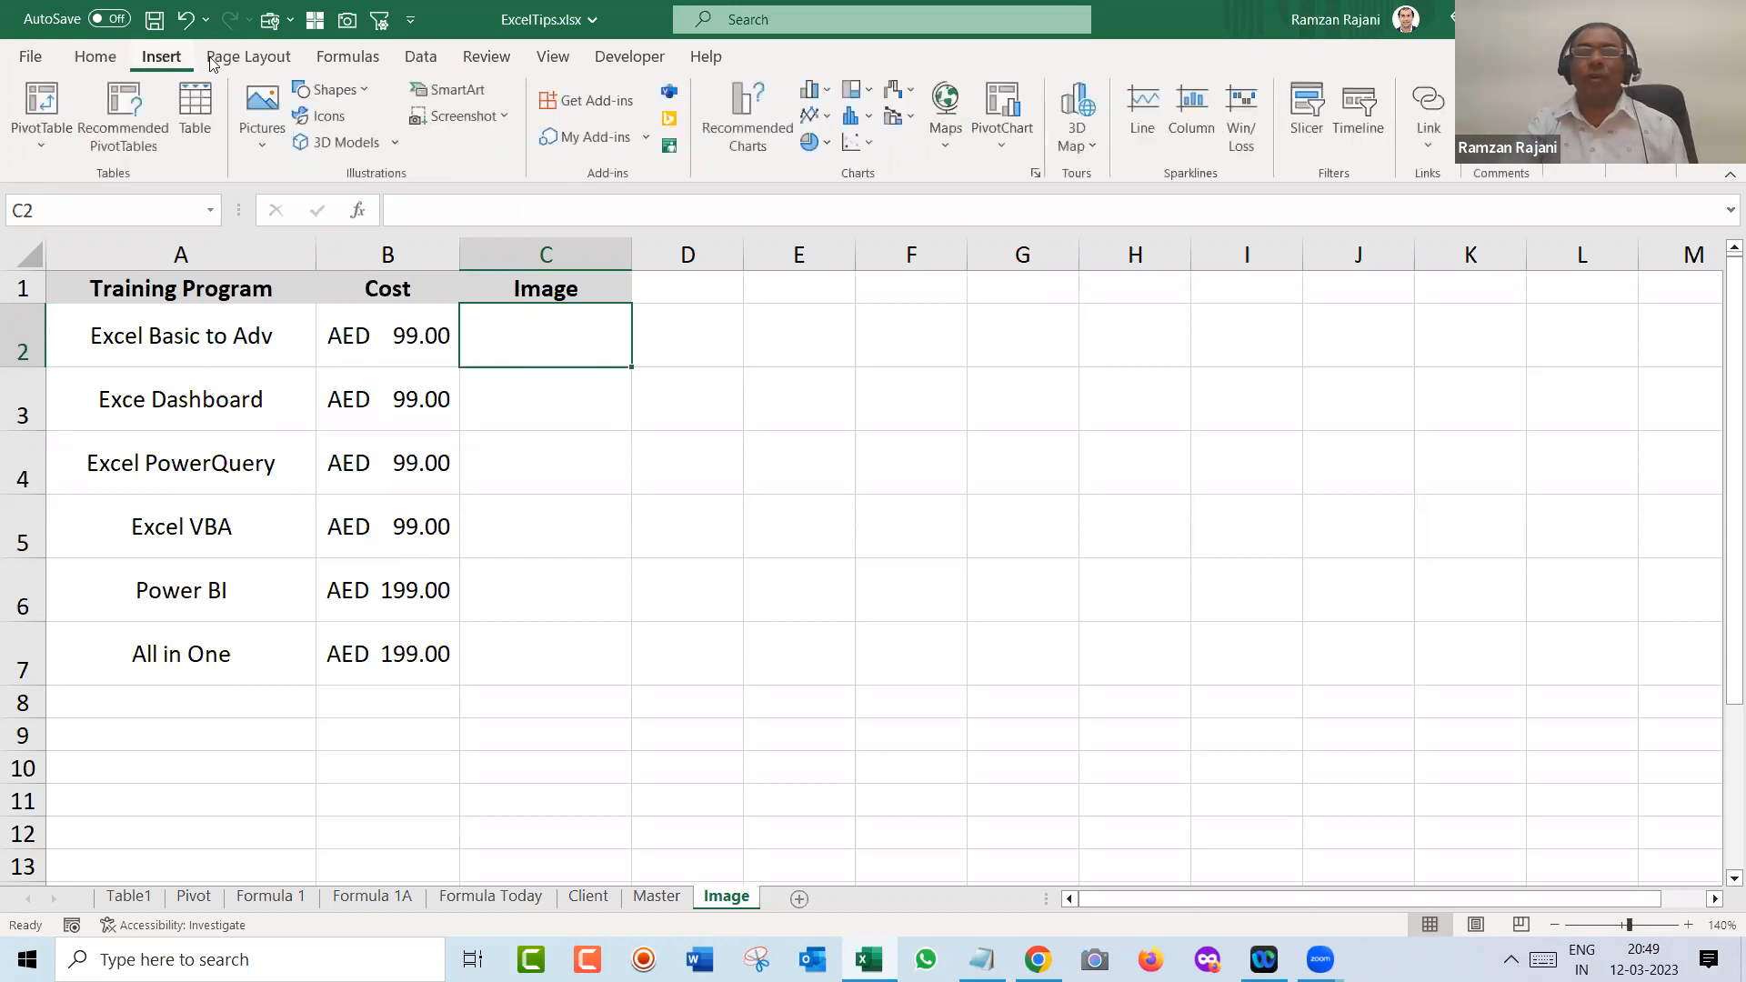
{"action": "left_click", "coordinate": [271, 141]}
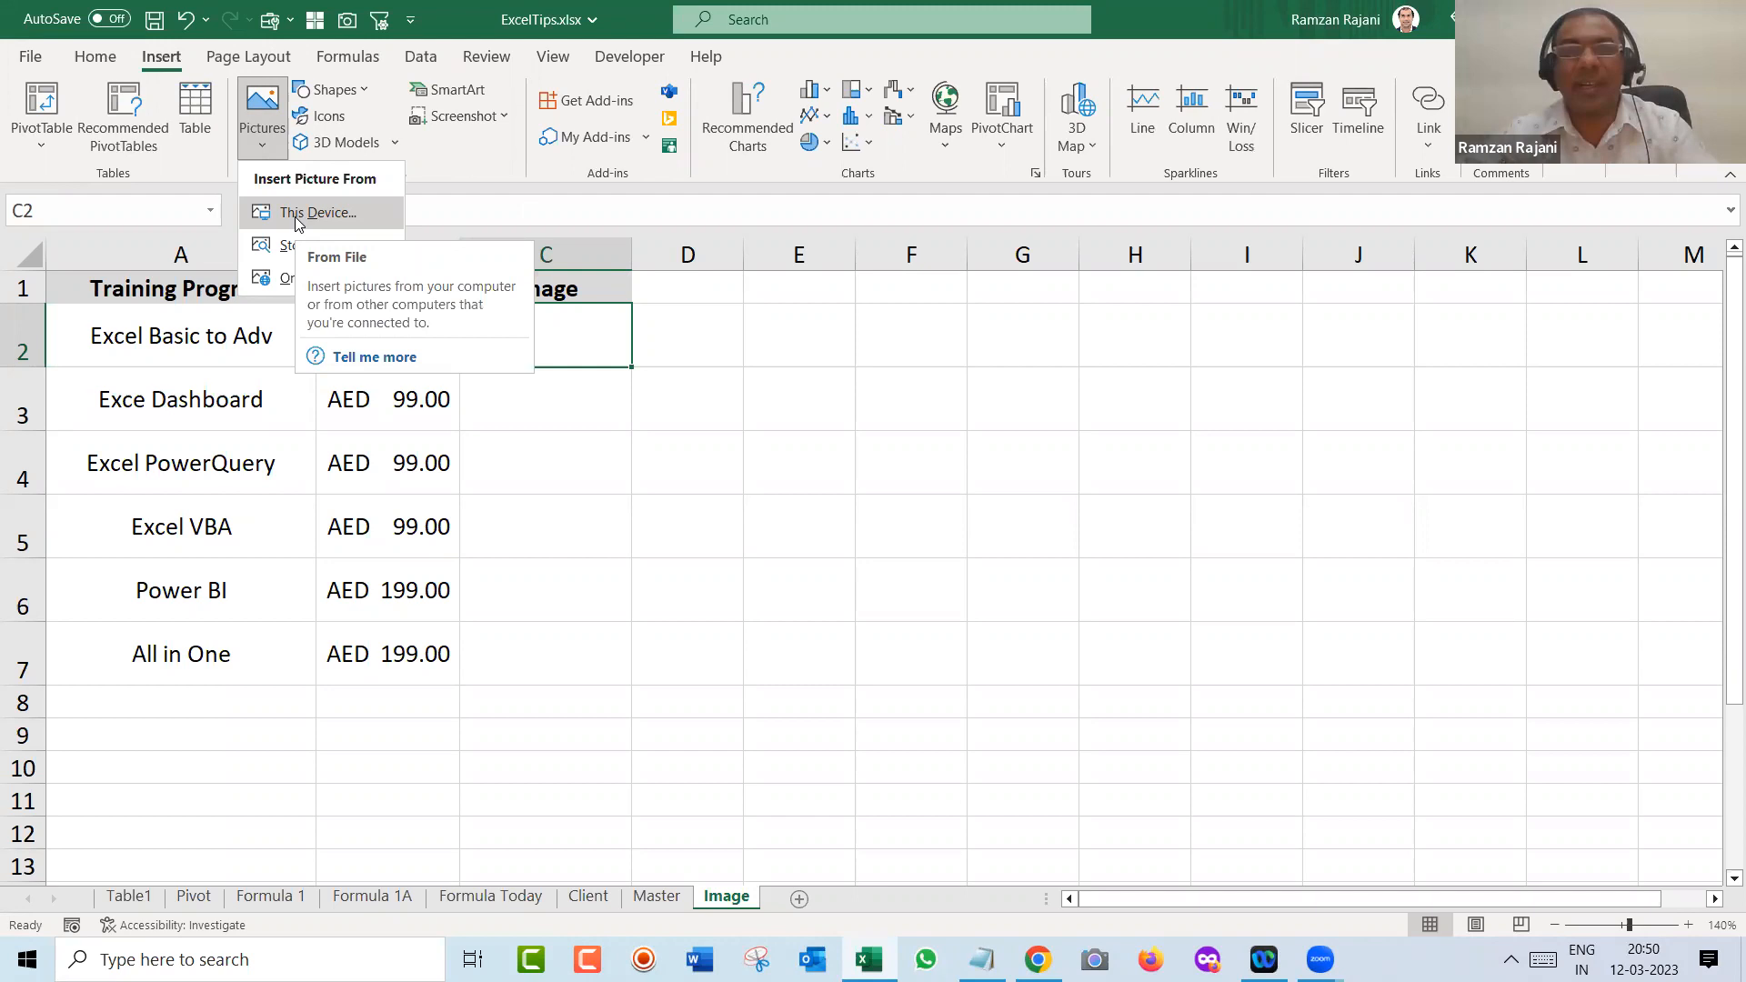
{"action": "key", "text": "Escape"}
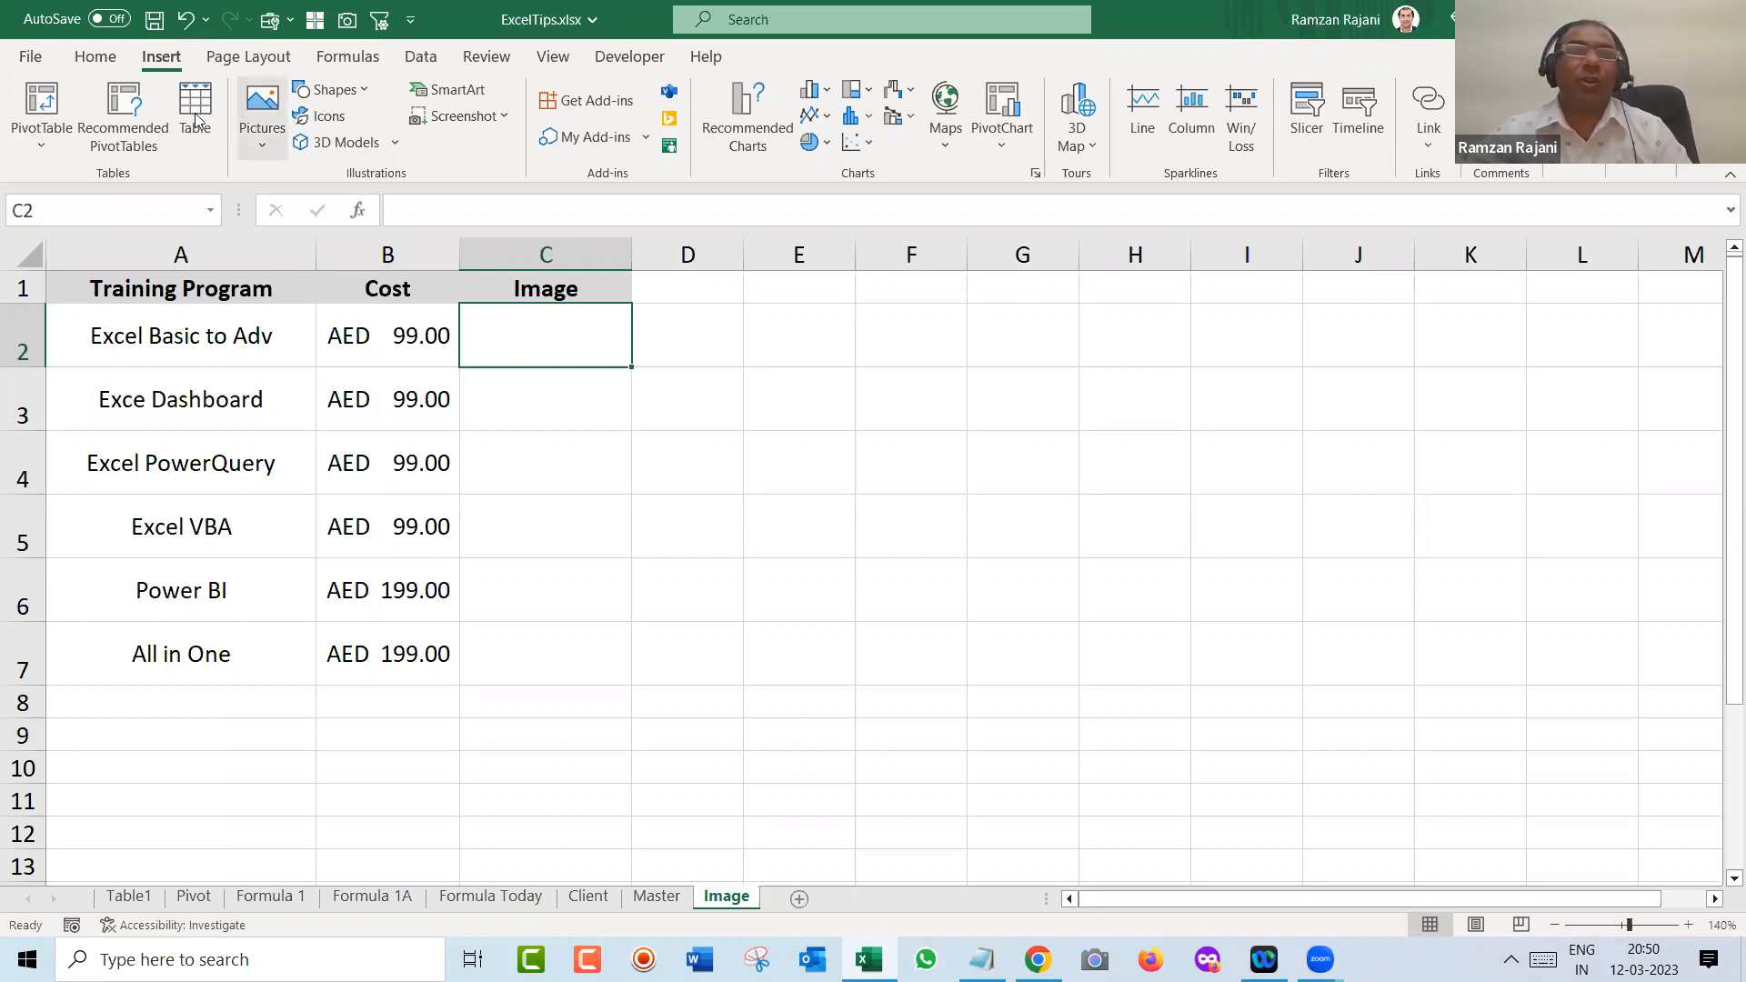
{"action": "left_click", "coordinate": [111, 60]}
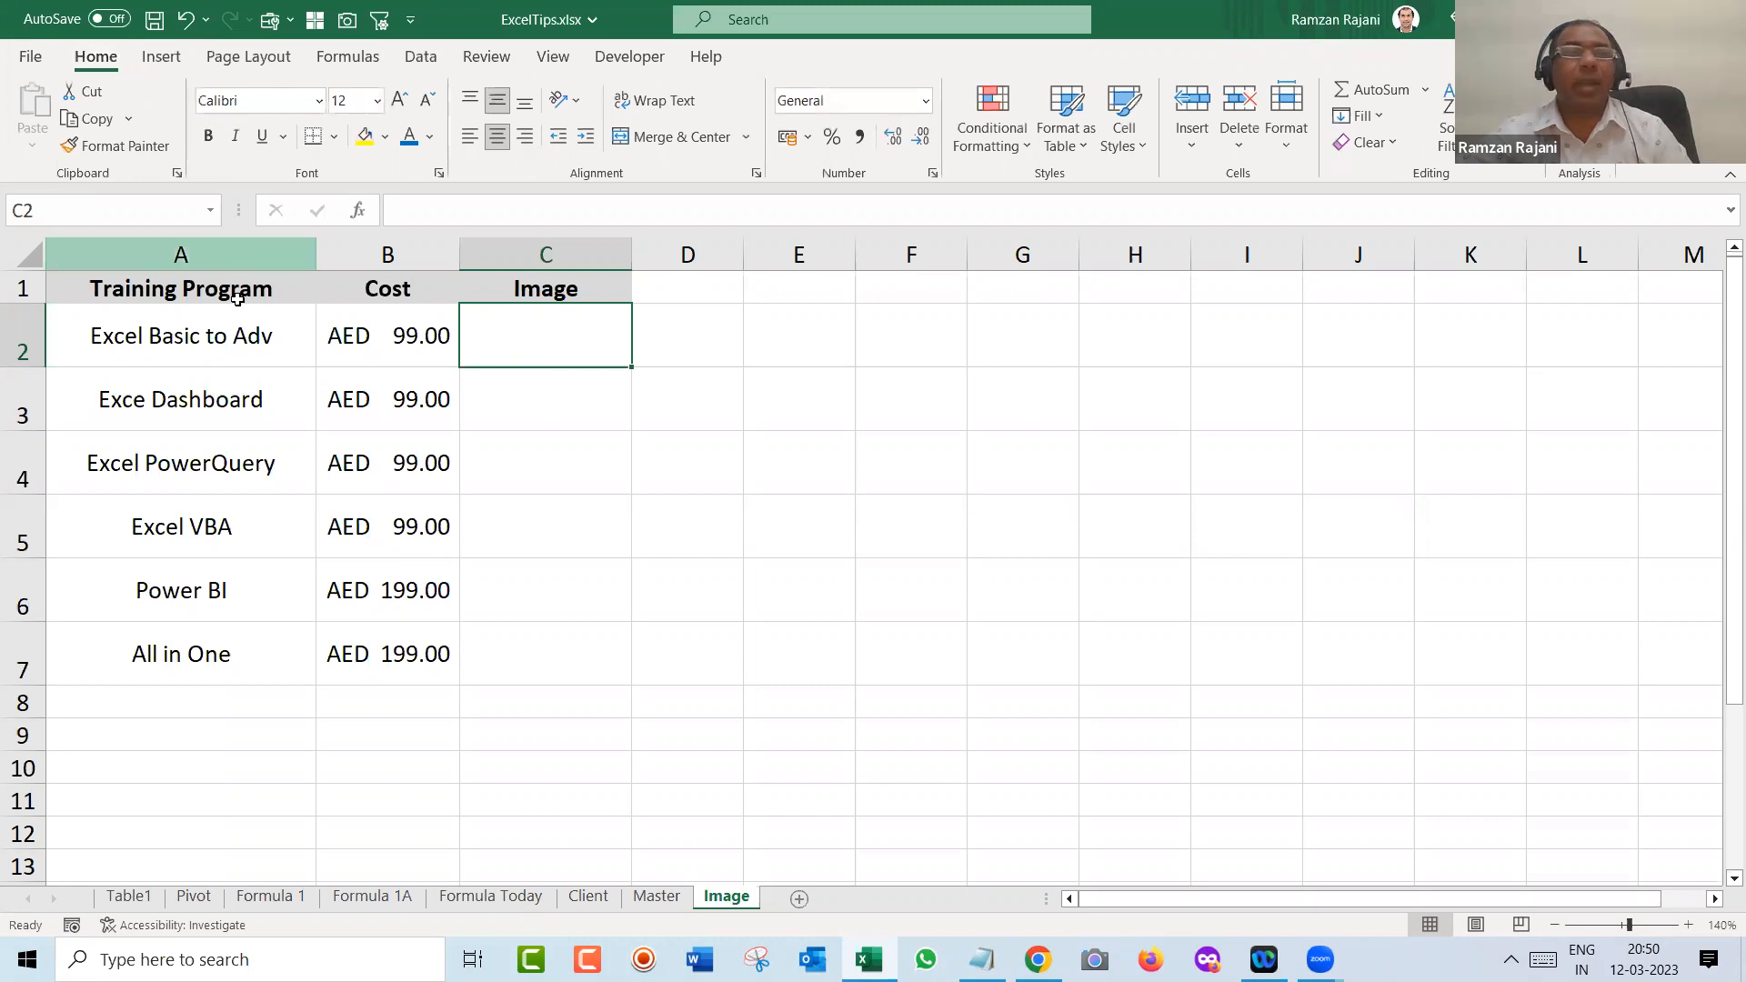
- Review the training programs in A2:A7 and their costs in B2:B7, and reselect cell C2
{"action": "left_click_drag", "start_coordinate": [245, 335], "coordinate": [256, 634]}
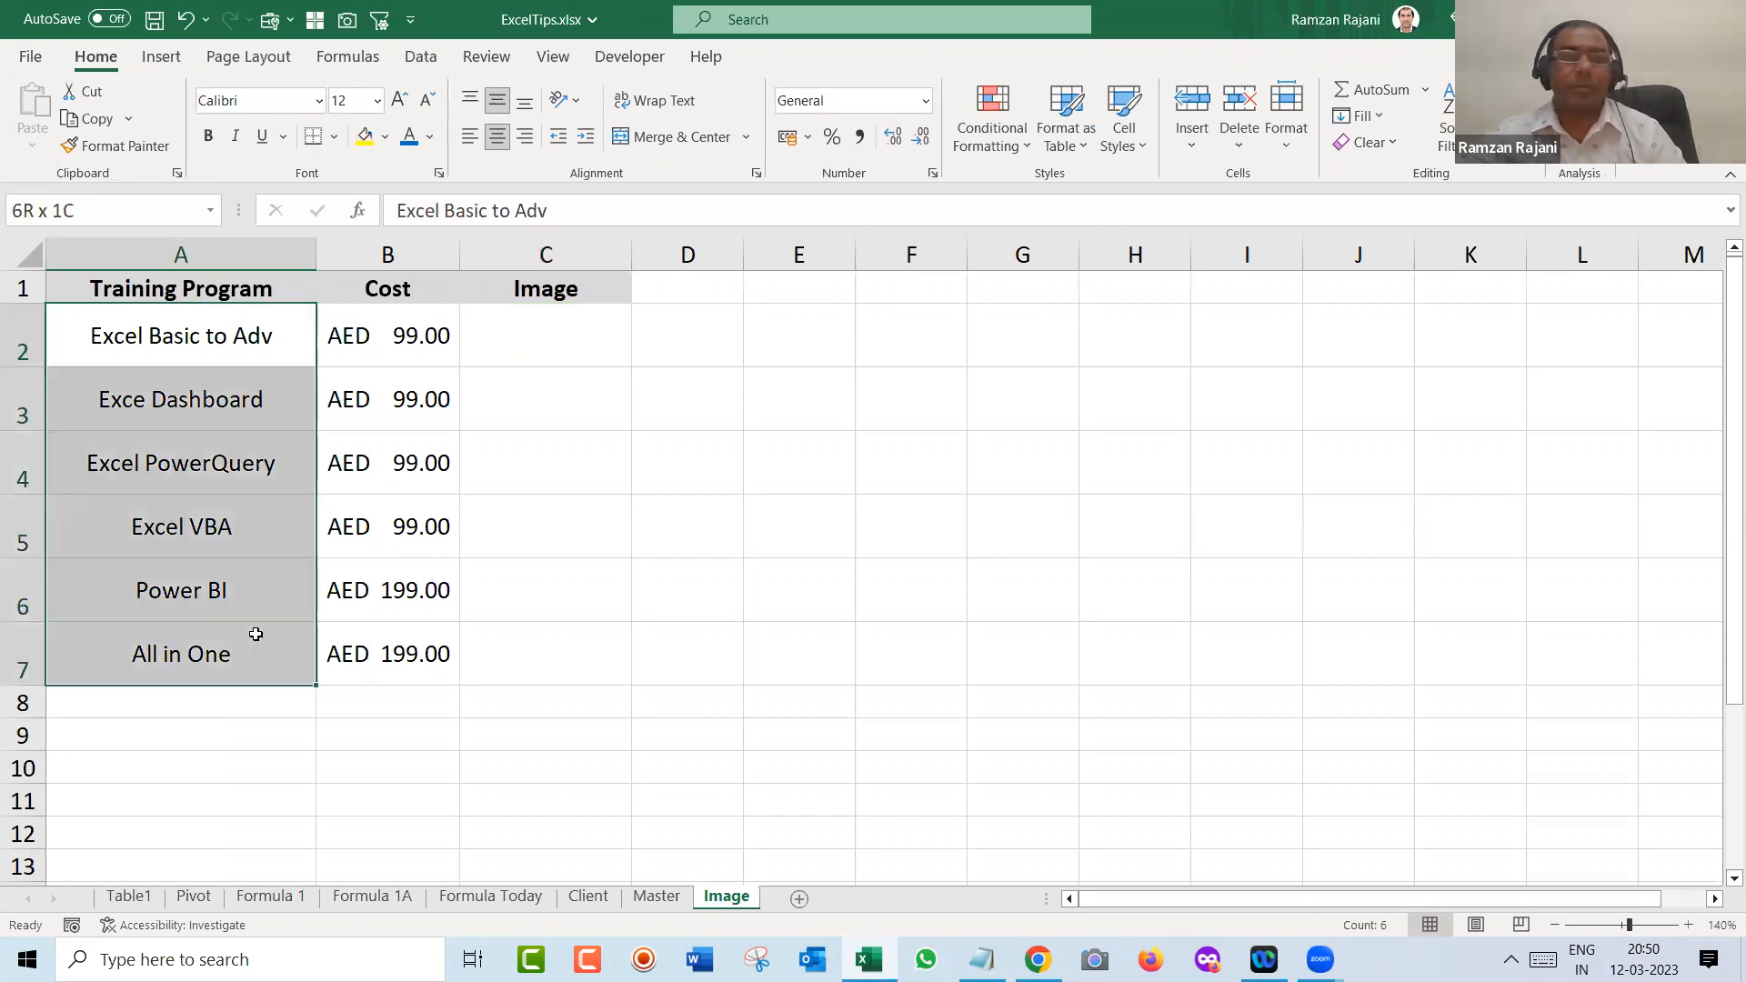
{"action": "left_click_drag", "start_coordinate": [418, 334], "coordinate": [431, 654]}
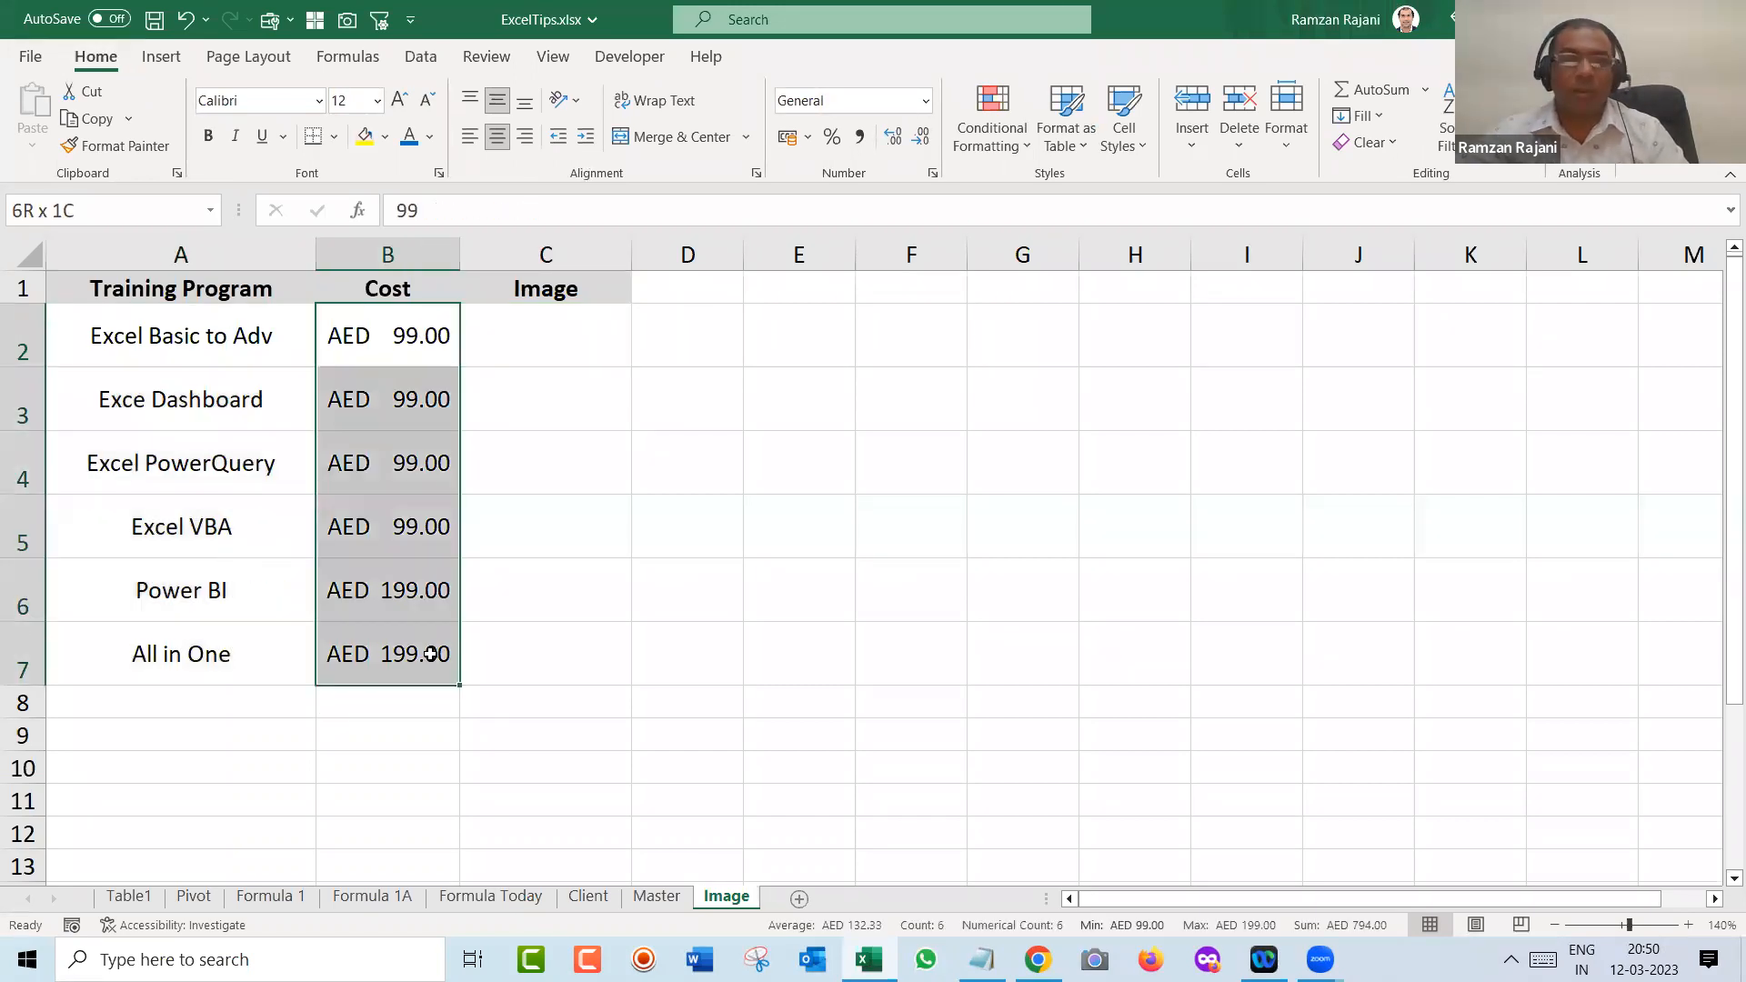
{"action": "left_click", "coordinate": [571, 343]}
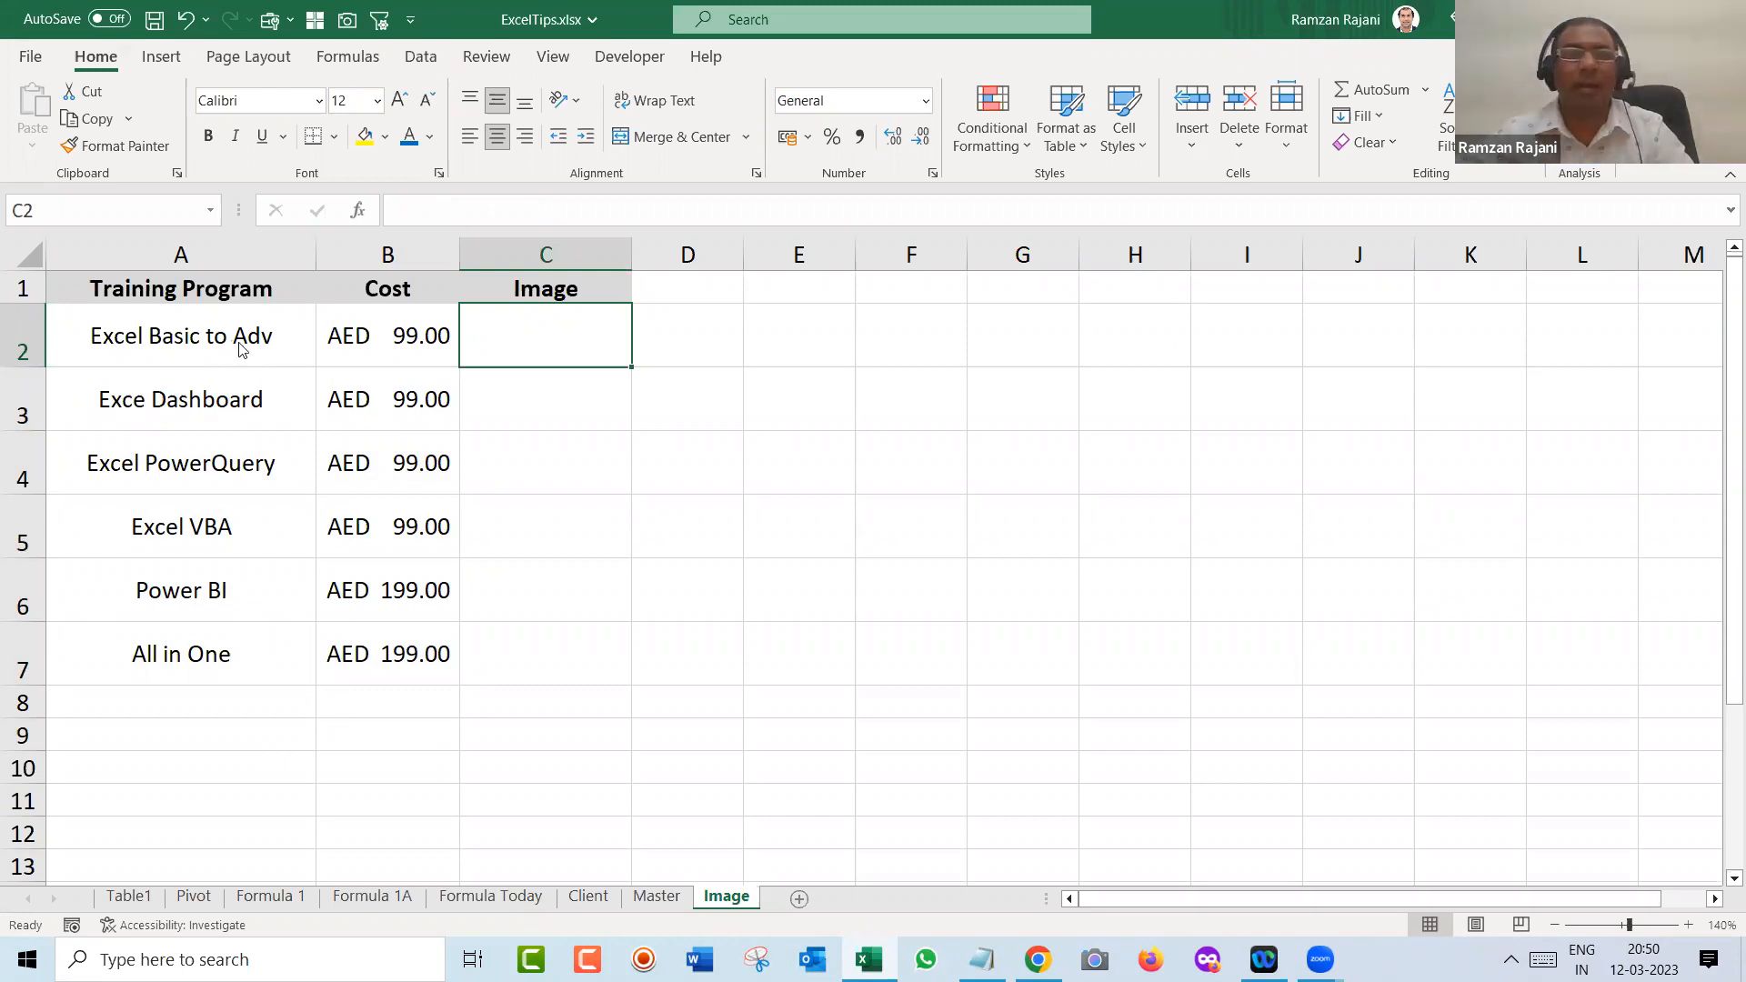
- Switch to Chrome and copy the image address of the Basic to Advanced Excel course picture on upgradeskill.ae
{"action": "key", "text": "alt+Tab"}
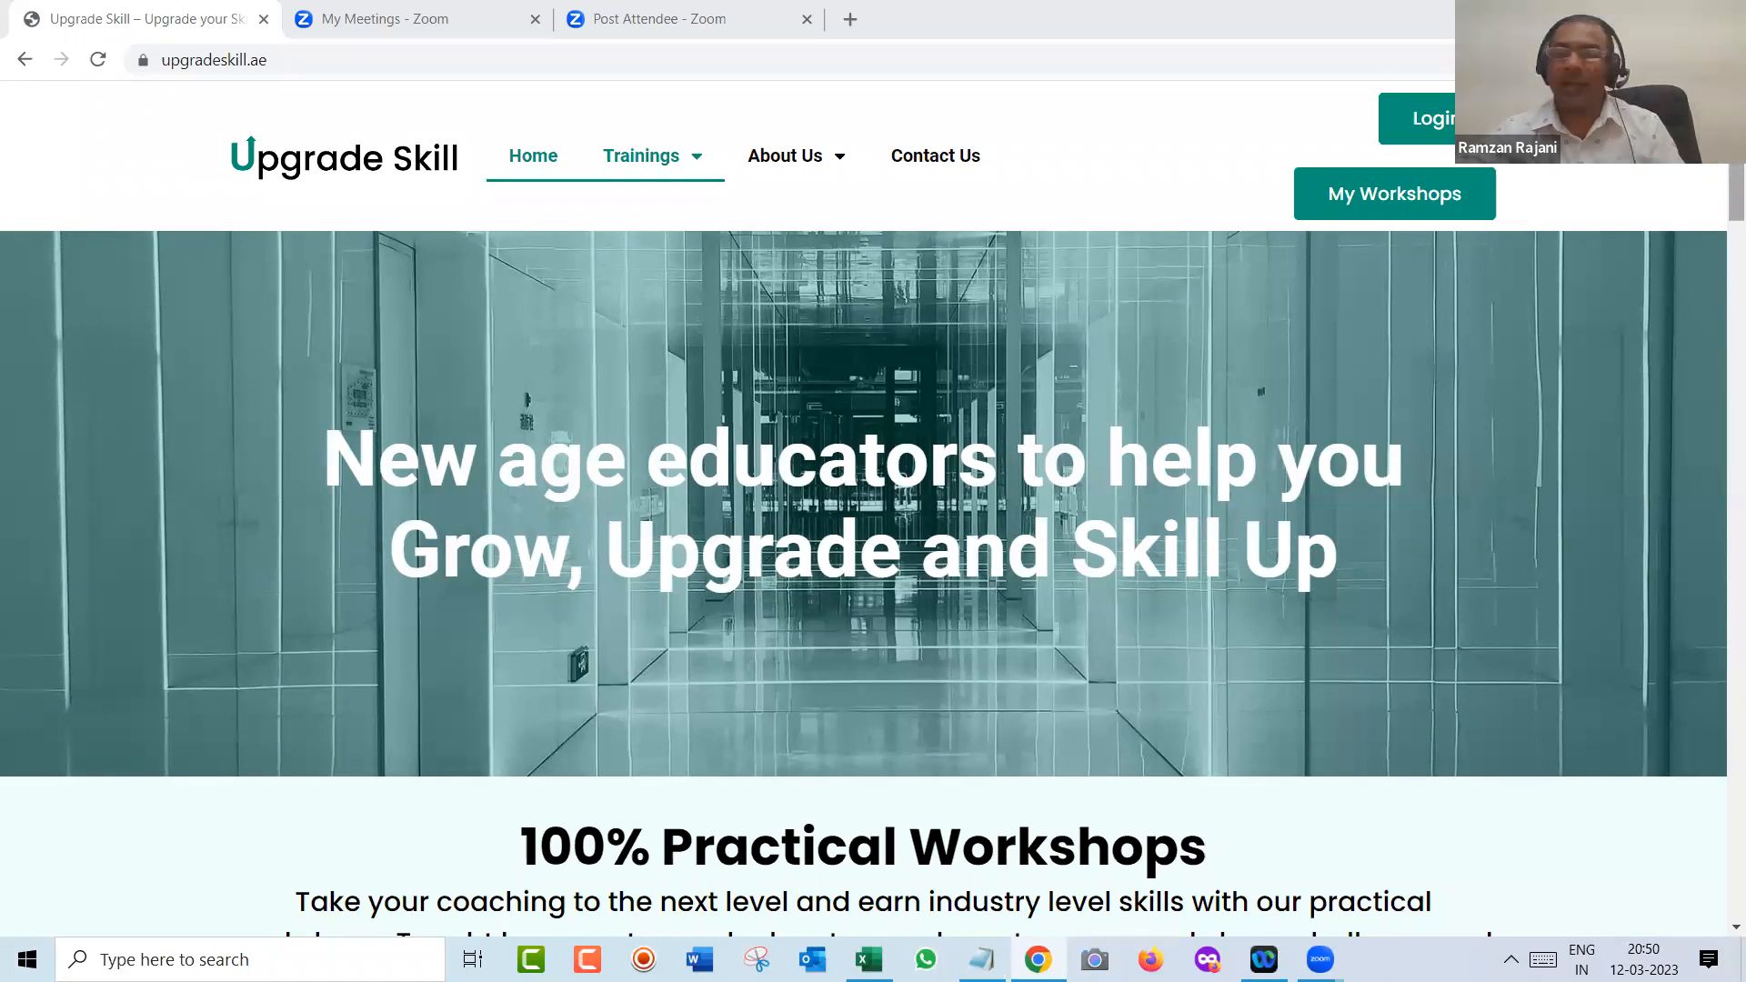
{"action": "left_click", "coordinate": [1736, 193]}
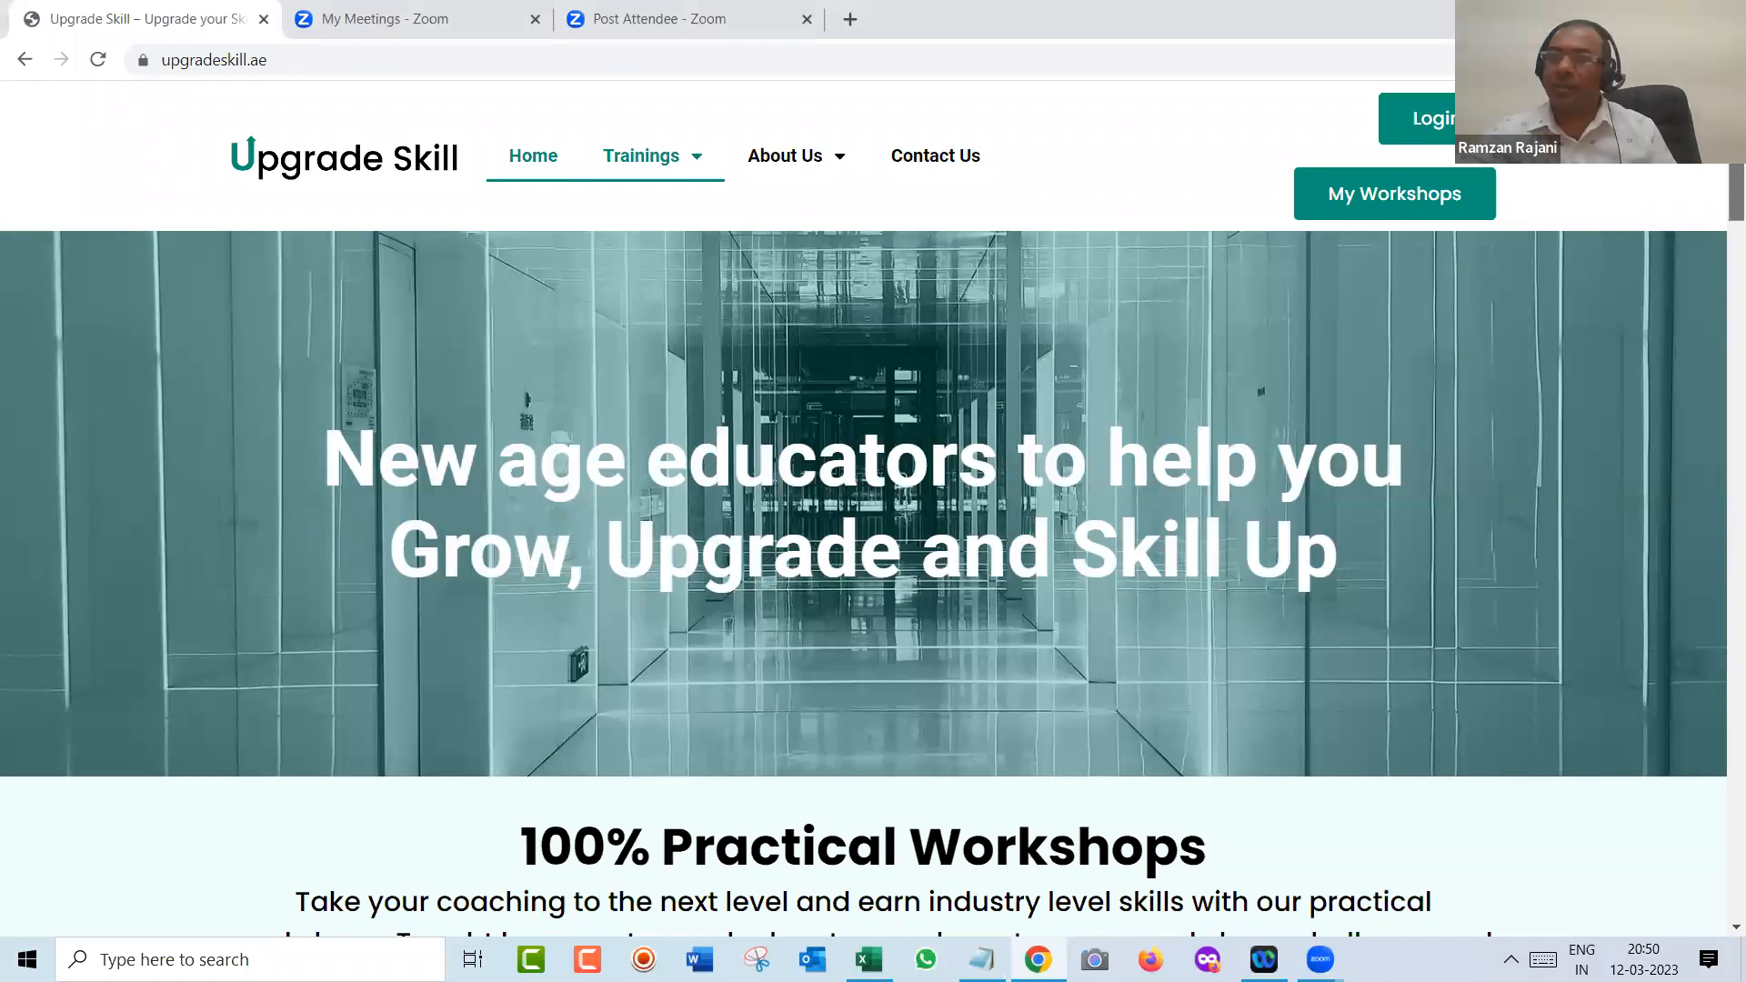
{"action": "left_click_drag", "start_coordinate": [1736, 194], "coordinate": [1721, 281]}
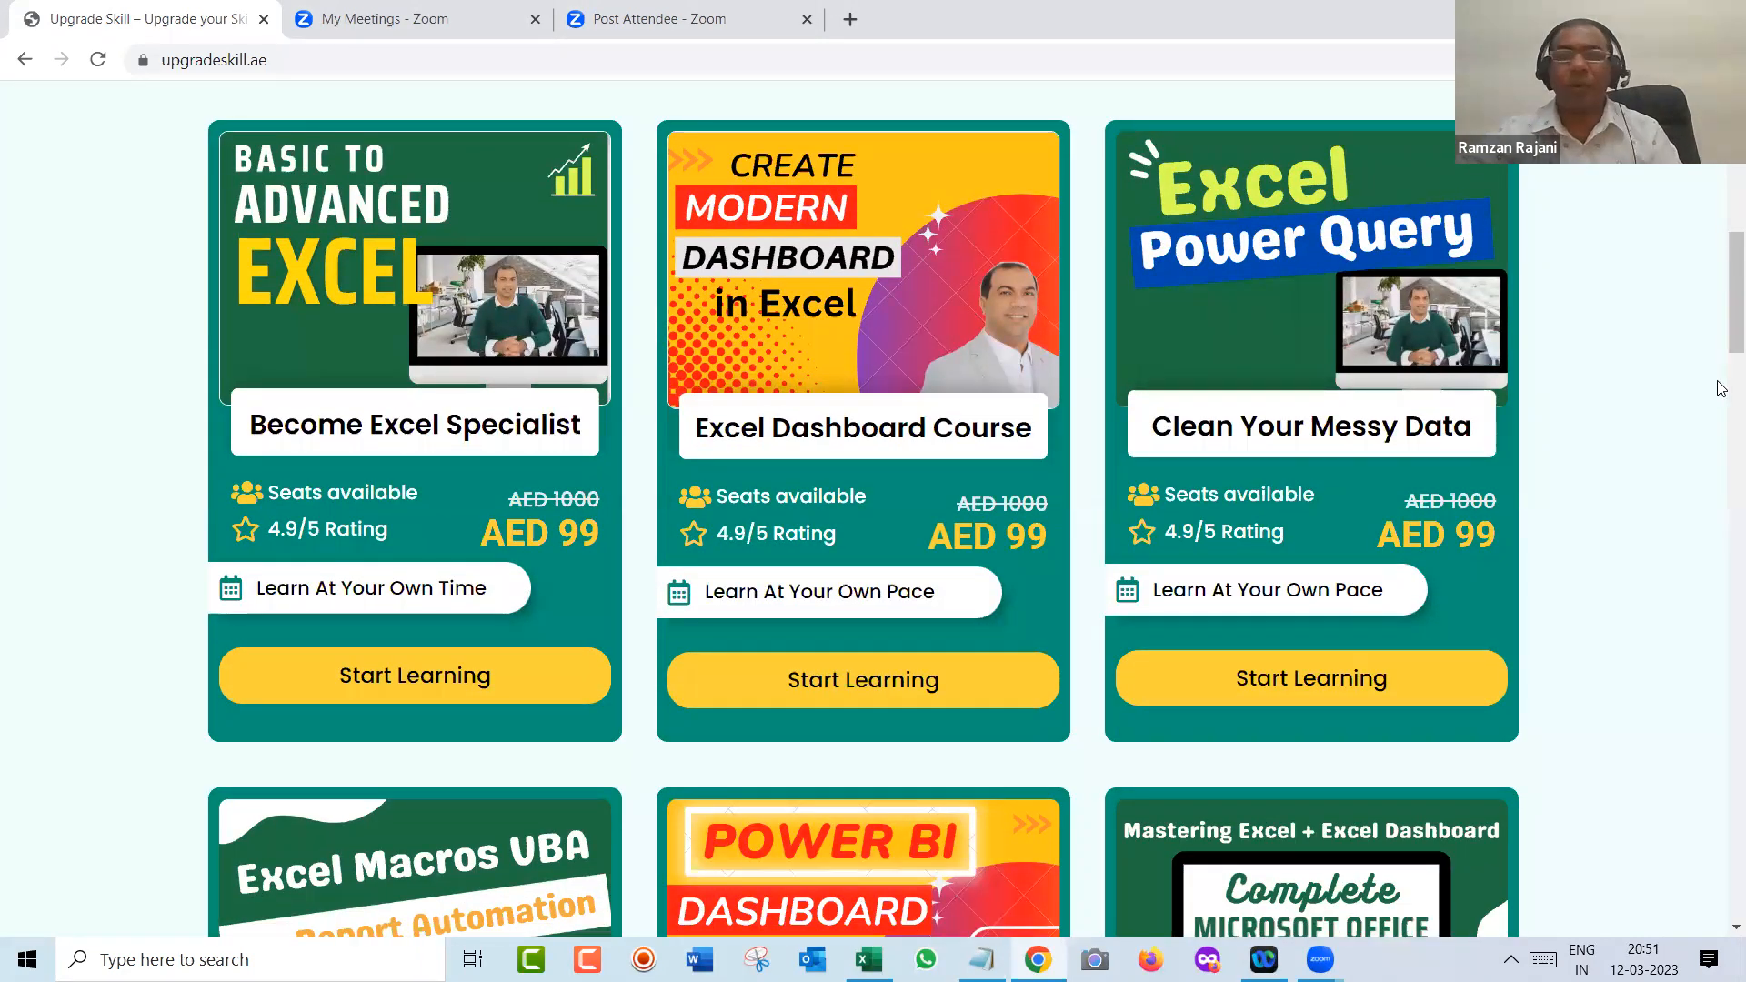
{"action": "left_click", "coordinate": [1720, 428]}
{"action": "scroll", "coordinate": [1720, 428], "scroll_direction": "down", "scroll_amount": 7}
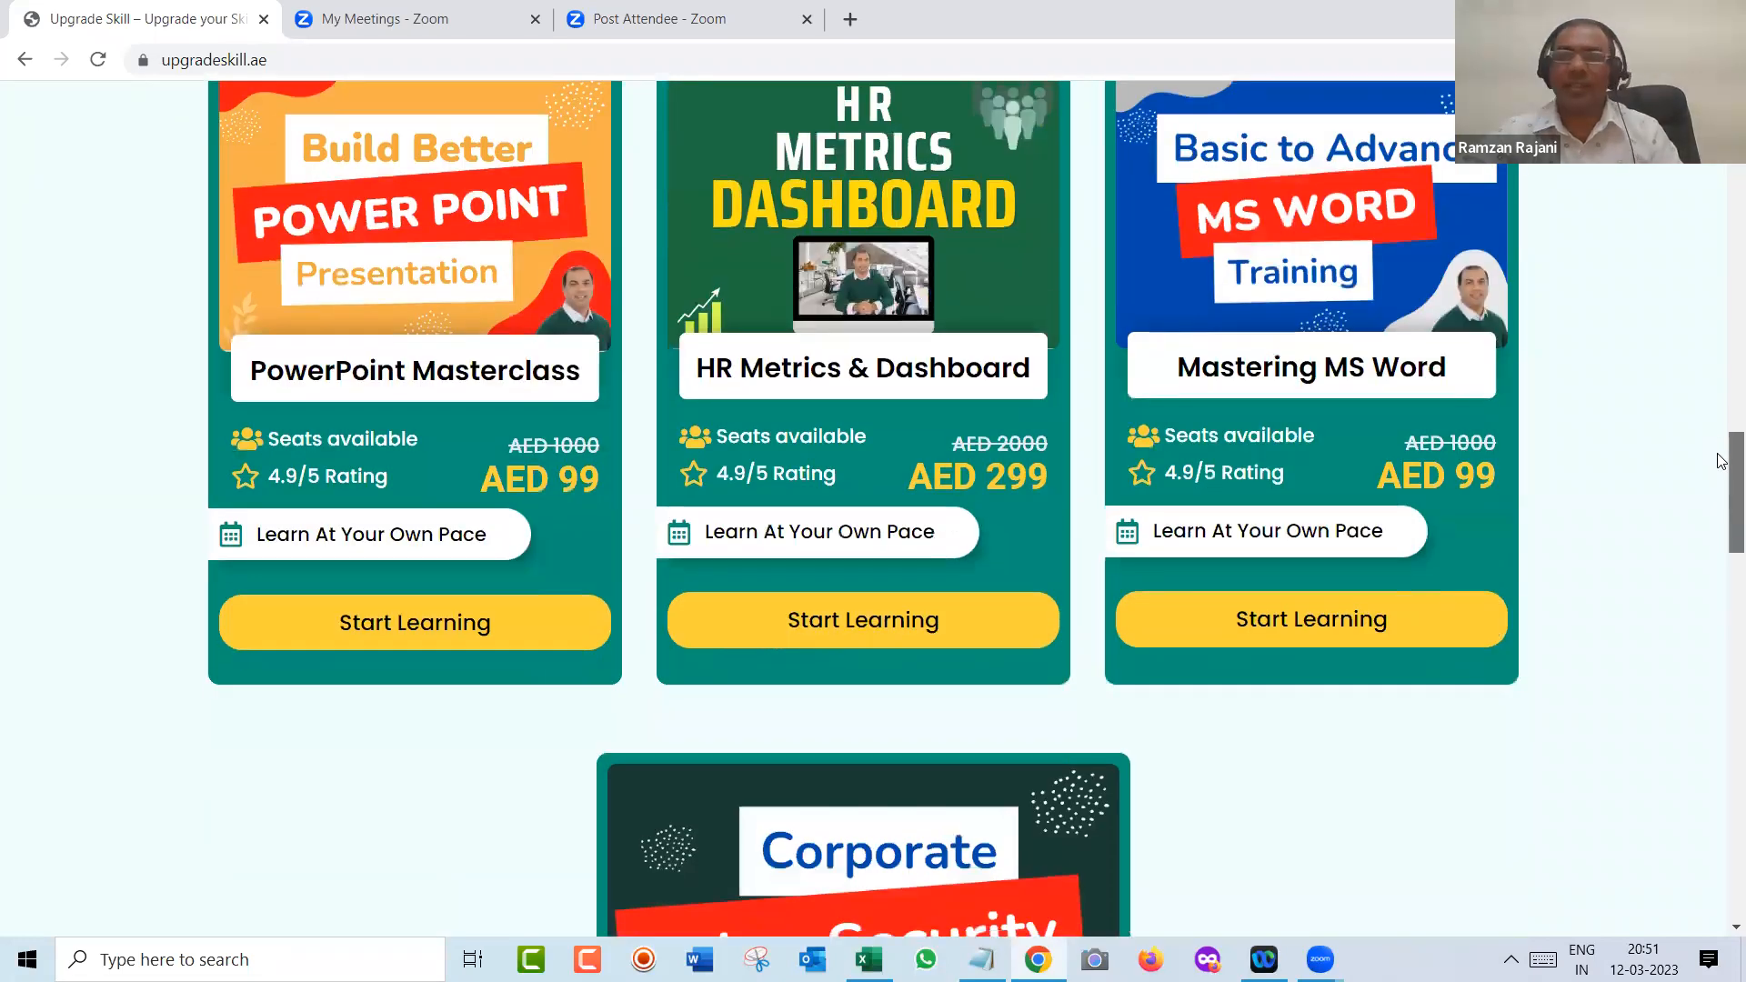
{"action": "scroll", "coordinate": [1721, 459], "scroll_direction": "up", "scroll_amount": 5}
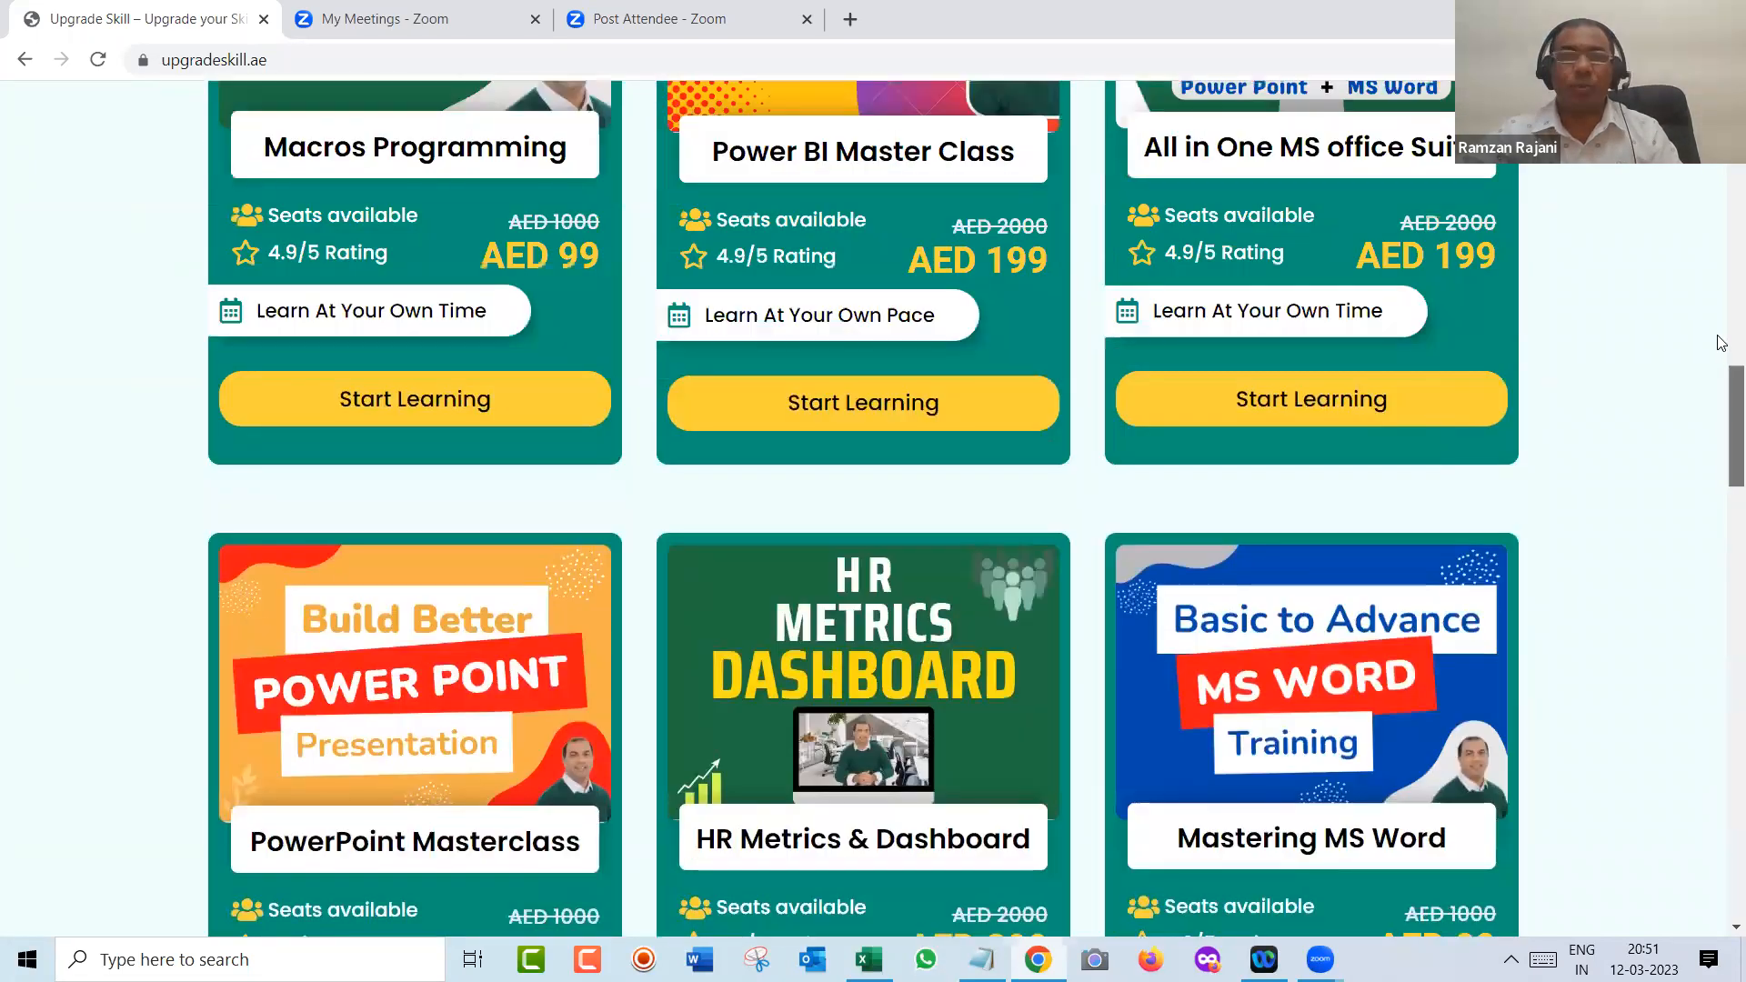
{"action": "scroll", "coordinate": [1721, 342], "scroll_direction": "up", "scroll_amount": 7}
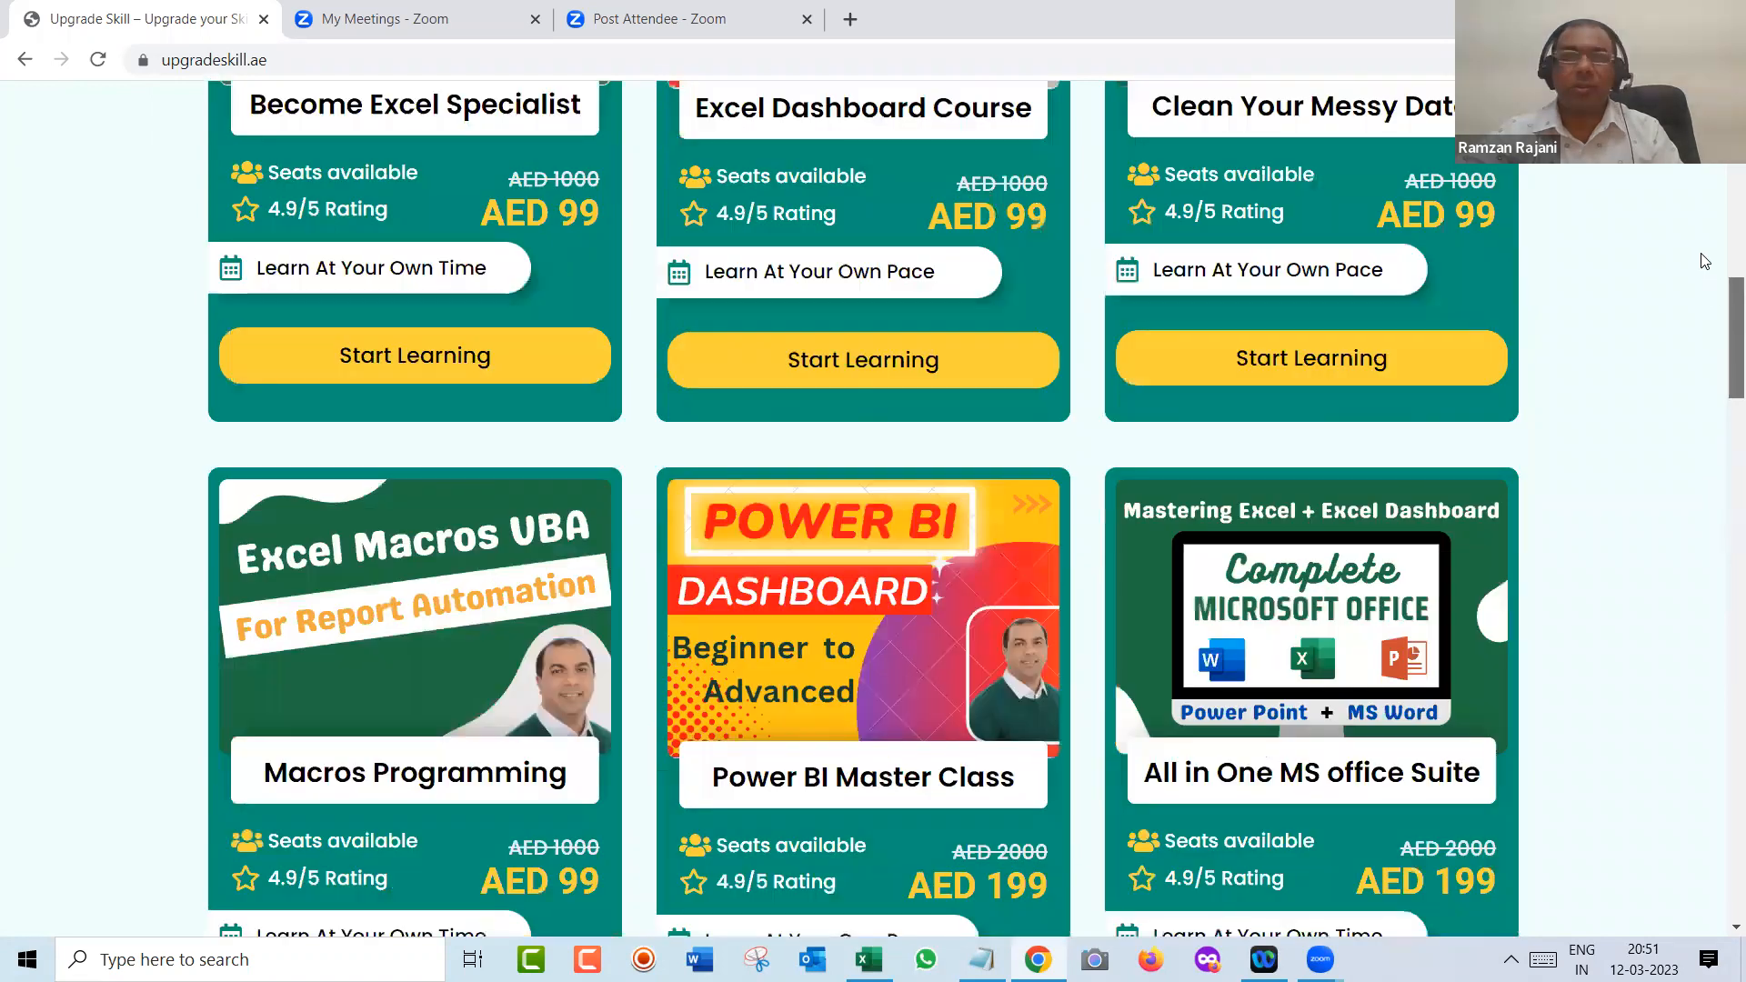
{"action": "scroll", "coordinate": [1701, 245], "scroll_direction": "up", "scroll_amount": 7}
{"action": "scroll", "coordinate": [1691, 245], "scroll_direction": "down", "scroll_amount": 3}
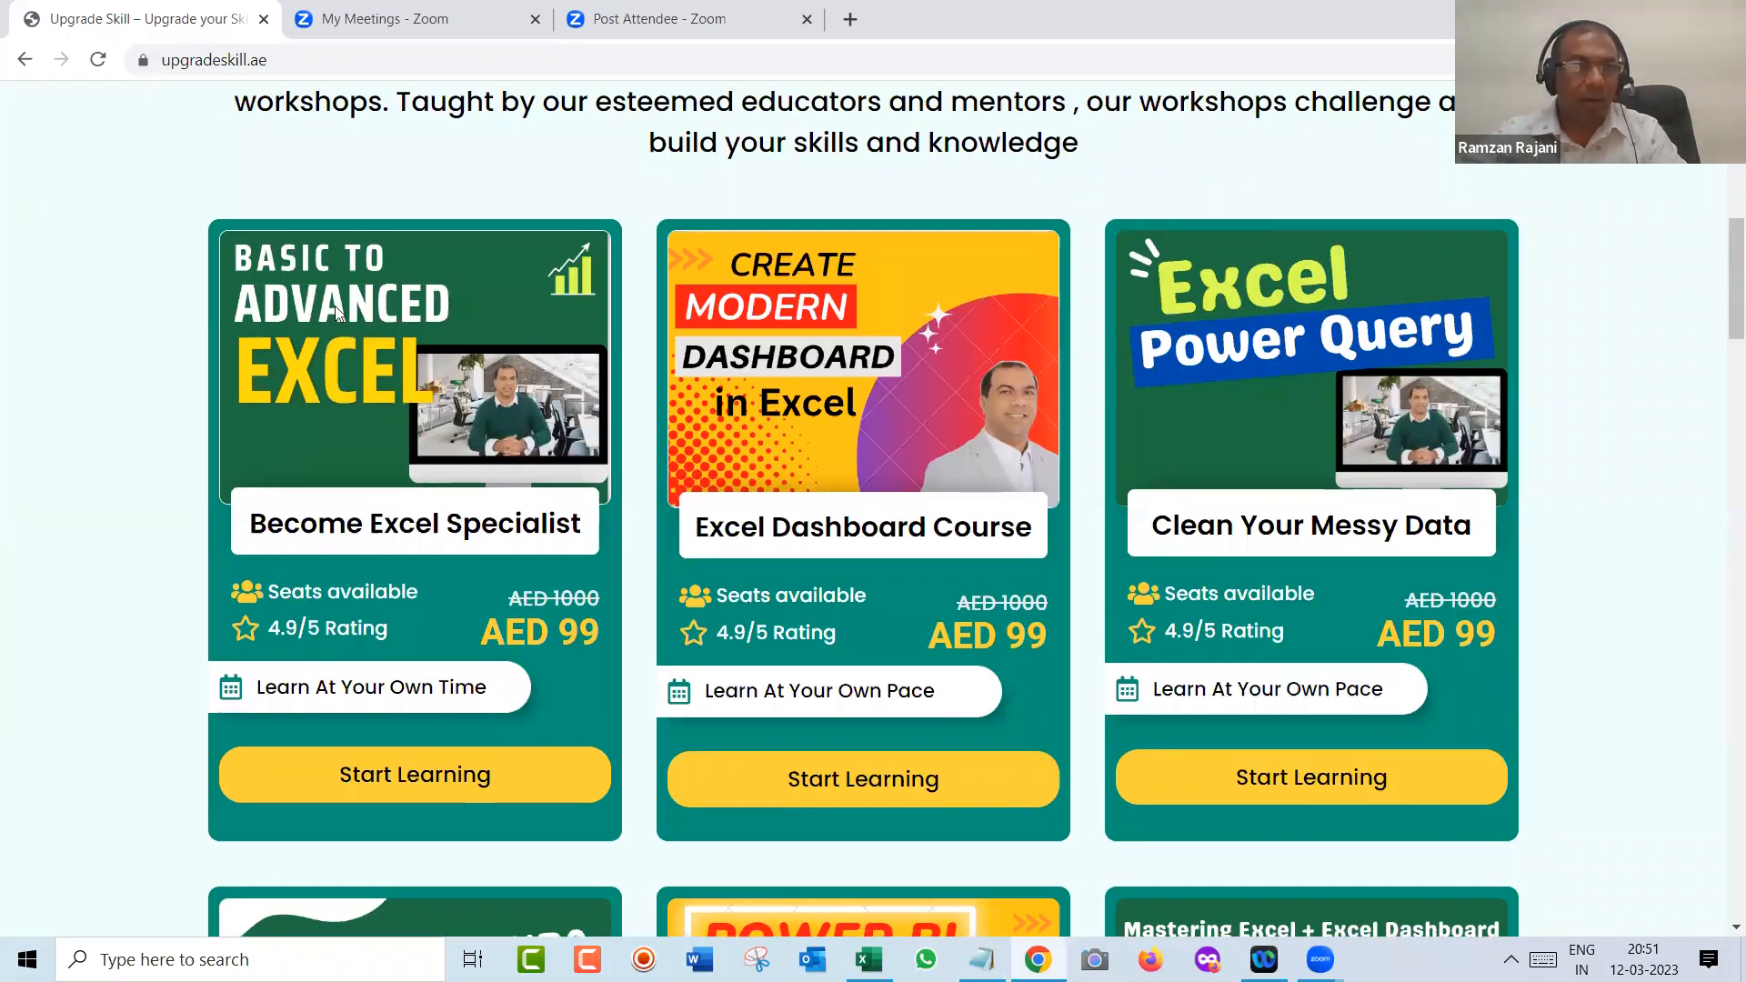
{"action": "right_click", "coordinate": [435, 333]}
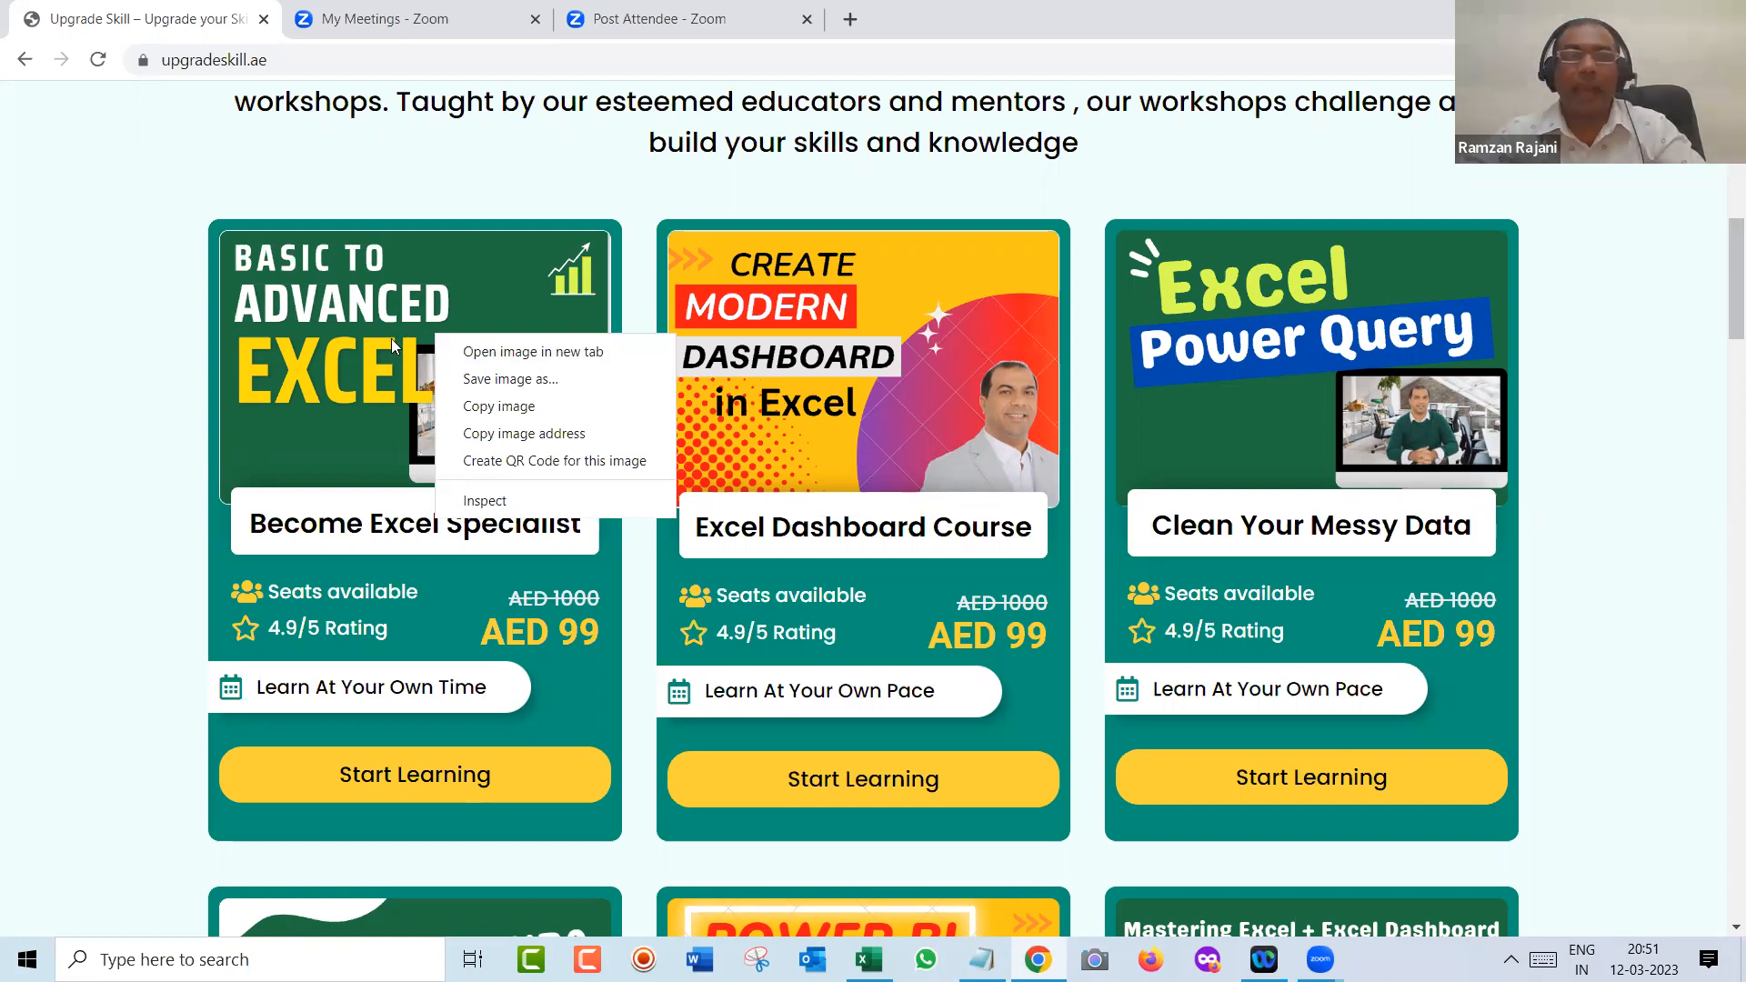
{"action": "left_click", "coordinate": [465, 438]}
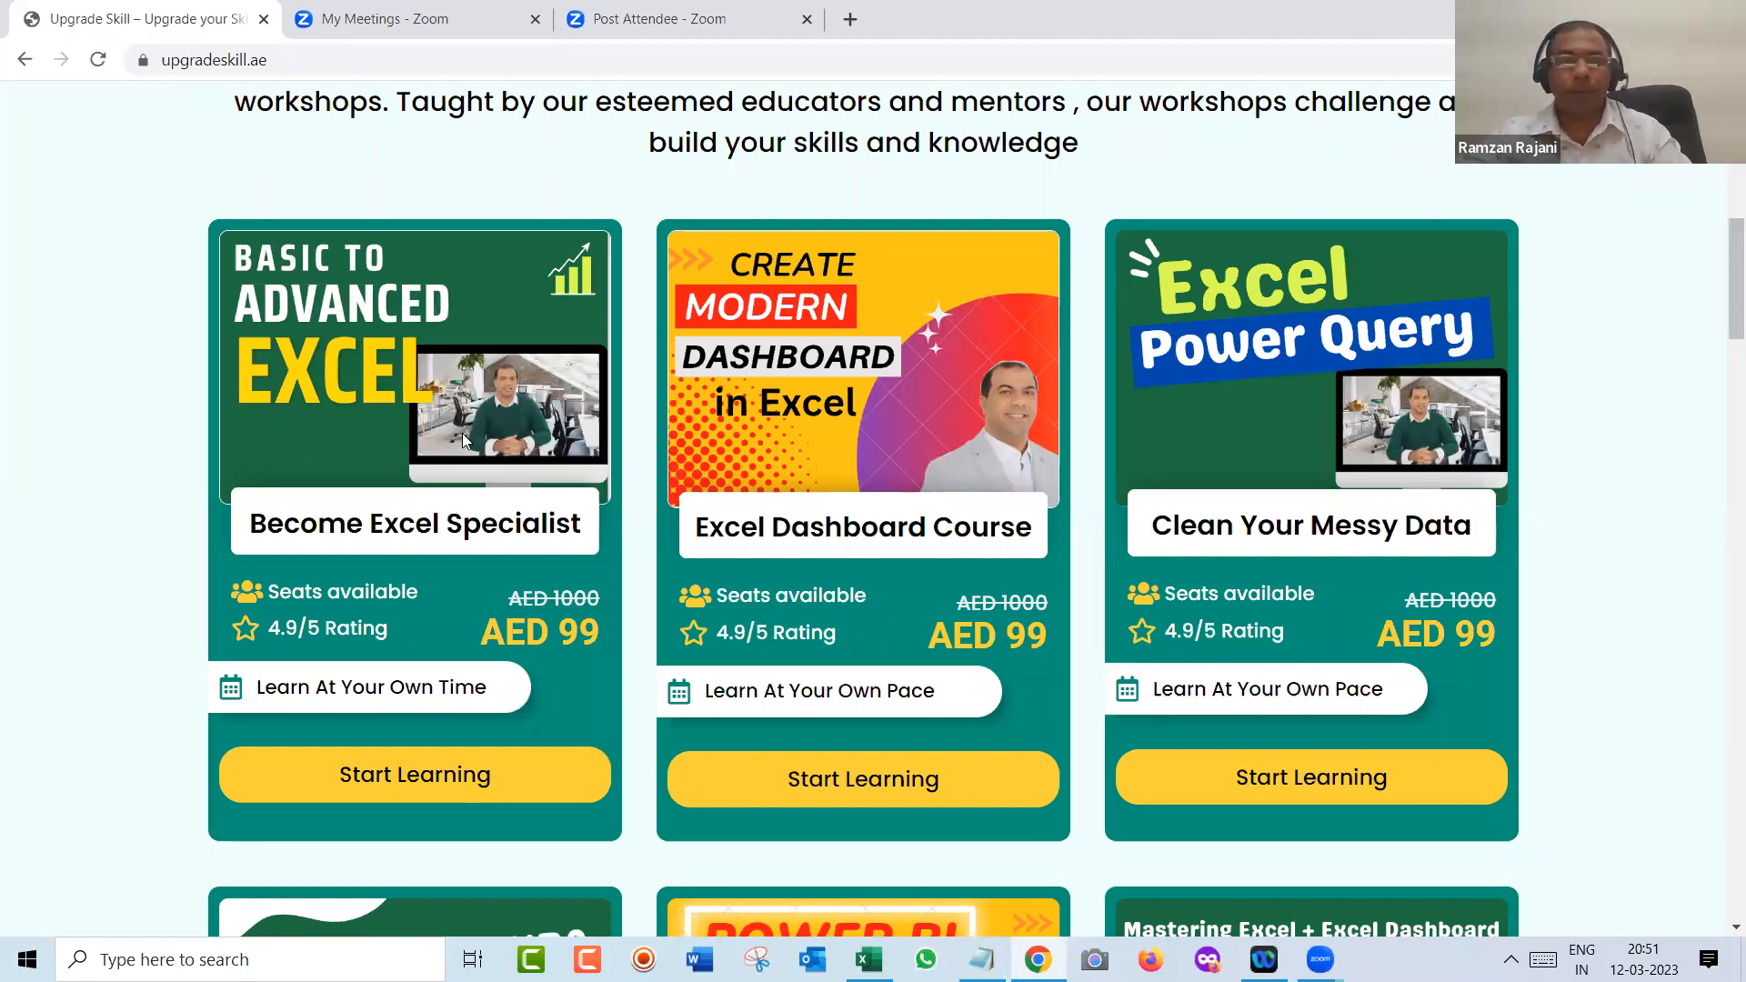
- Switch to Excel and start an IMAGE formula in C2 with the copied Basic to Advanced Excel picture address as quoted source
{"action": "key", "text": "alt+Tab"}
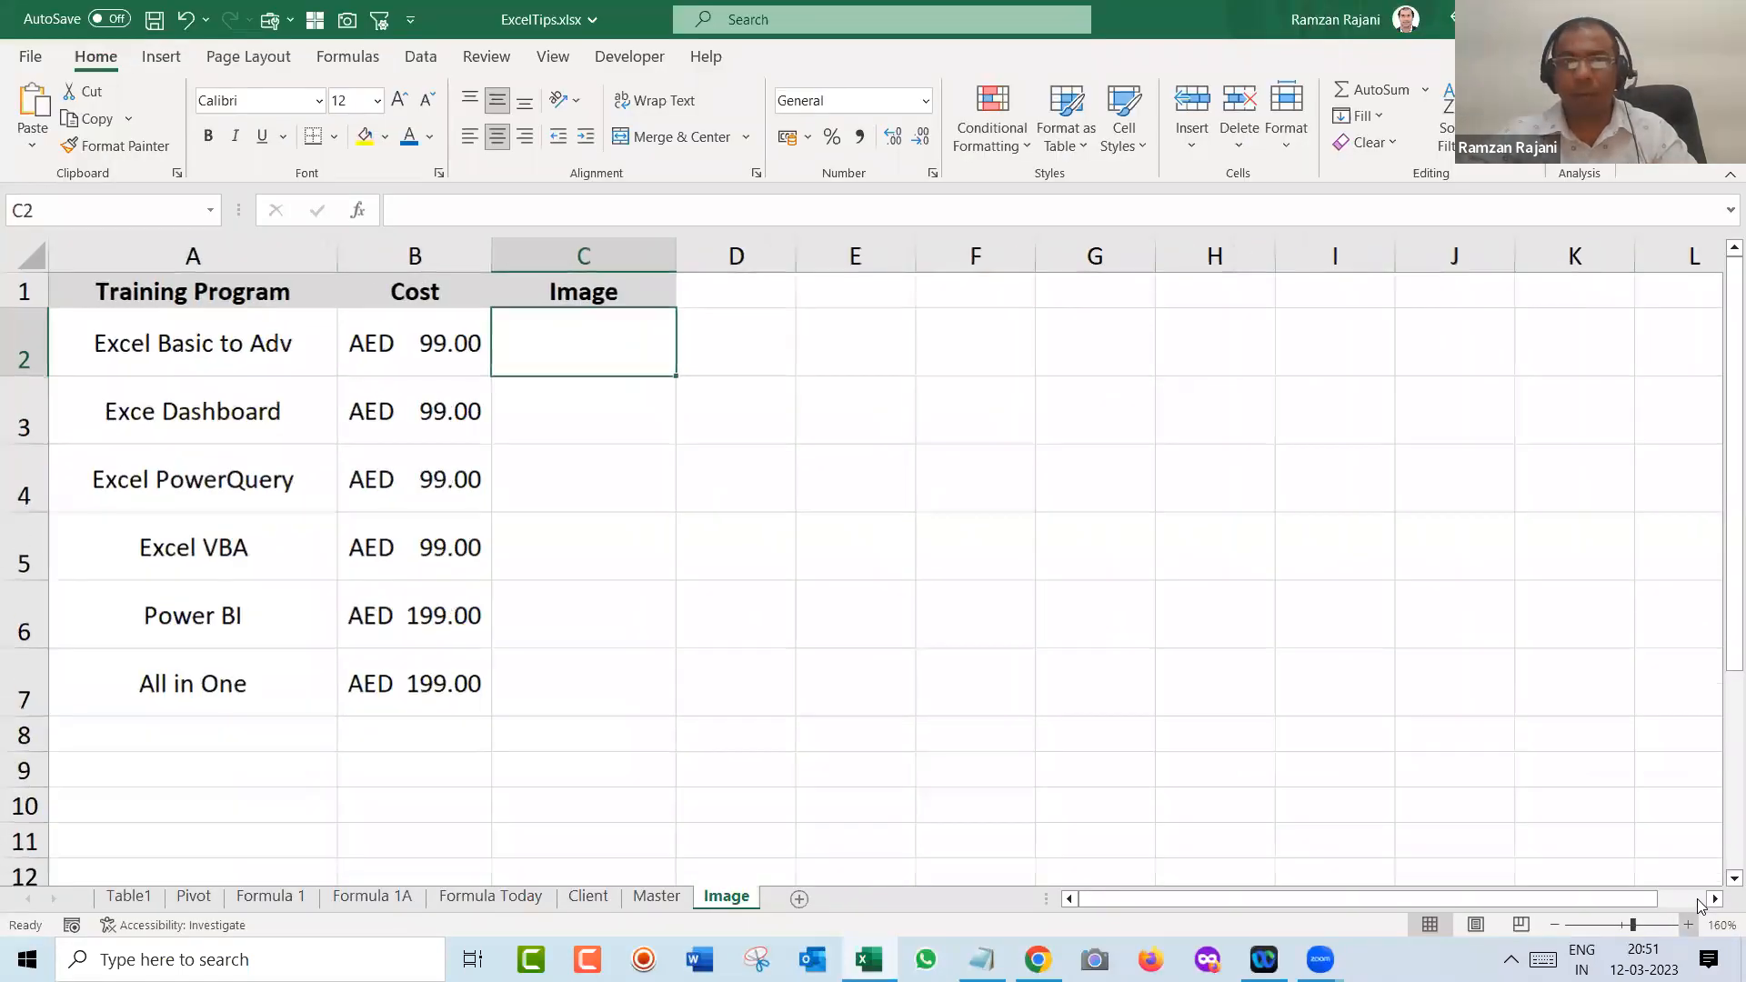
{"action": "scroll", "coordinate": [1696, 905], "scroll_direction": "up", "scroll_amount": 2}
{"action": "type", "text": "=i"}
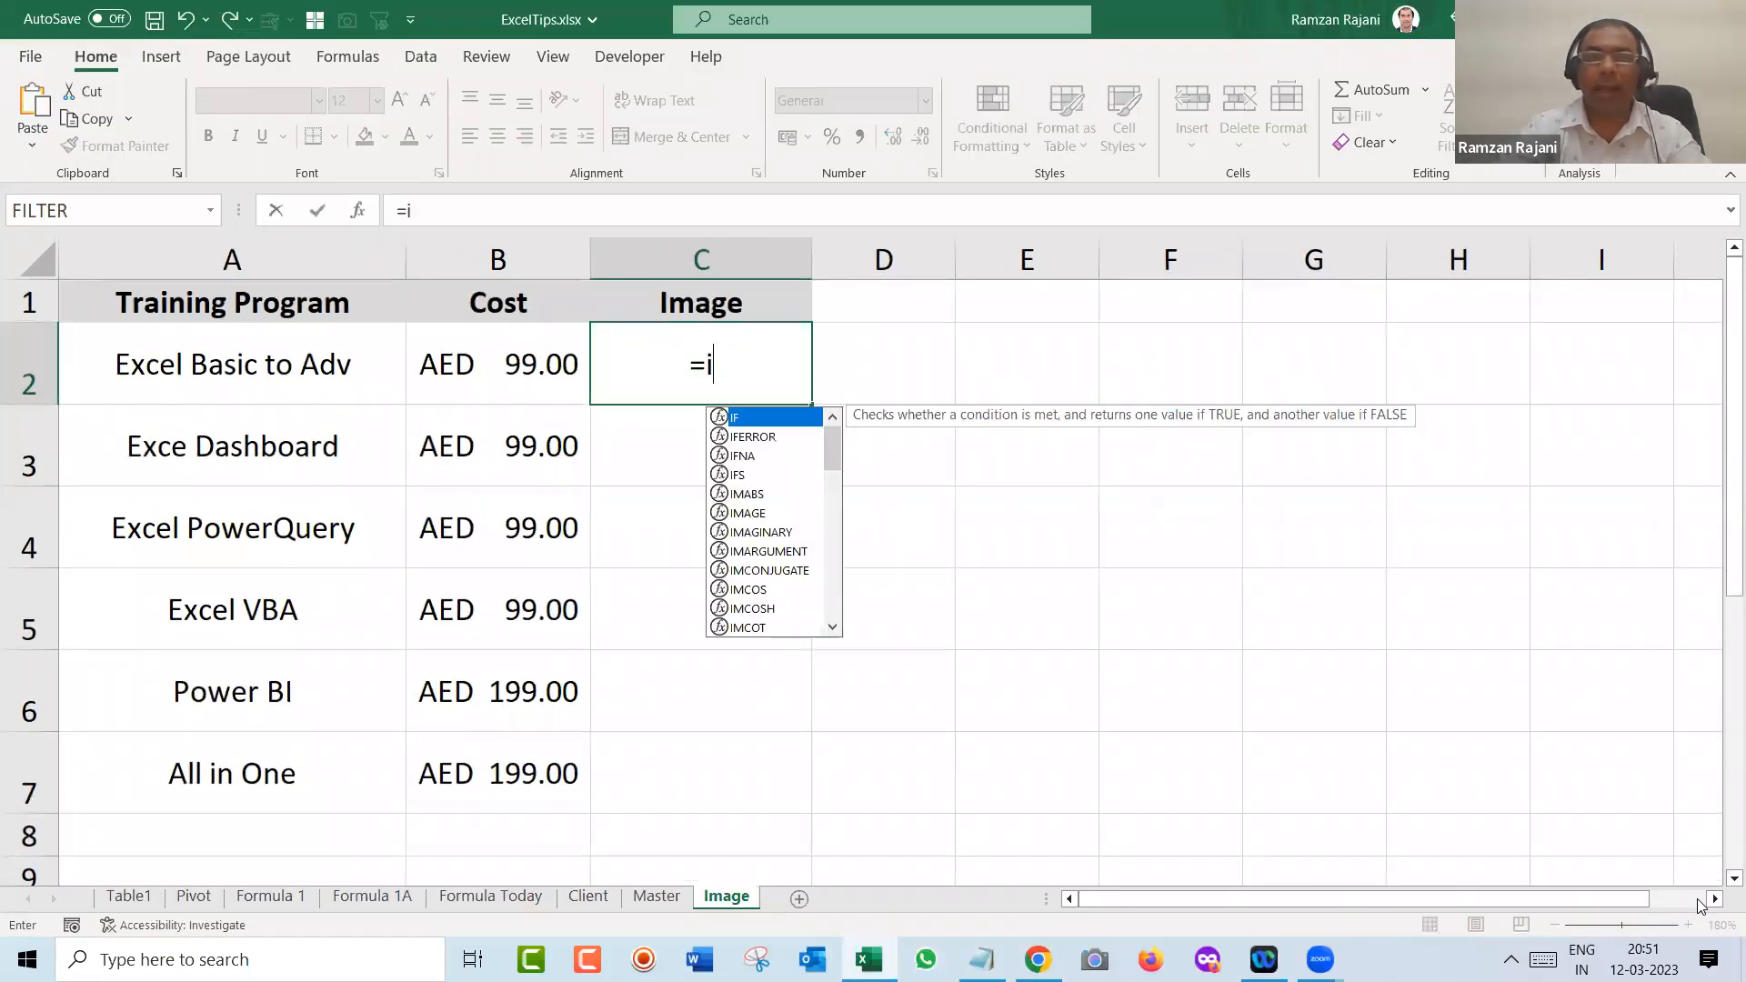
{"action": "type", "text": "m"}
{"action": "key", "text": "Down"}
{"action": "key", "text": "Tab"}
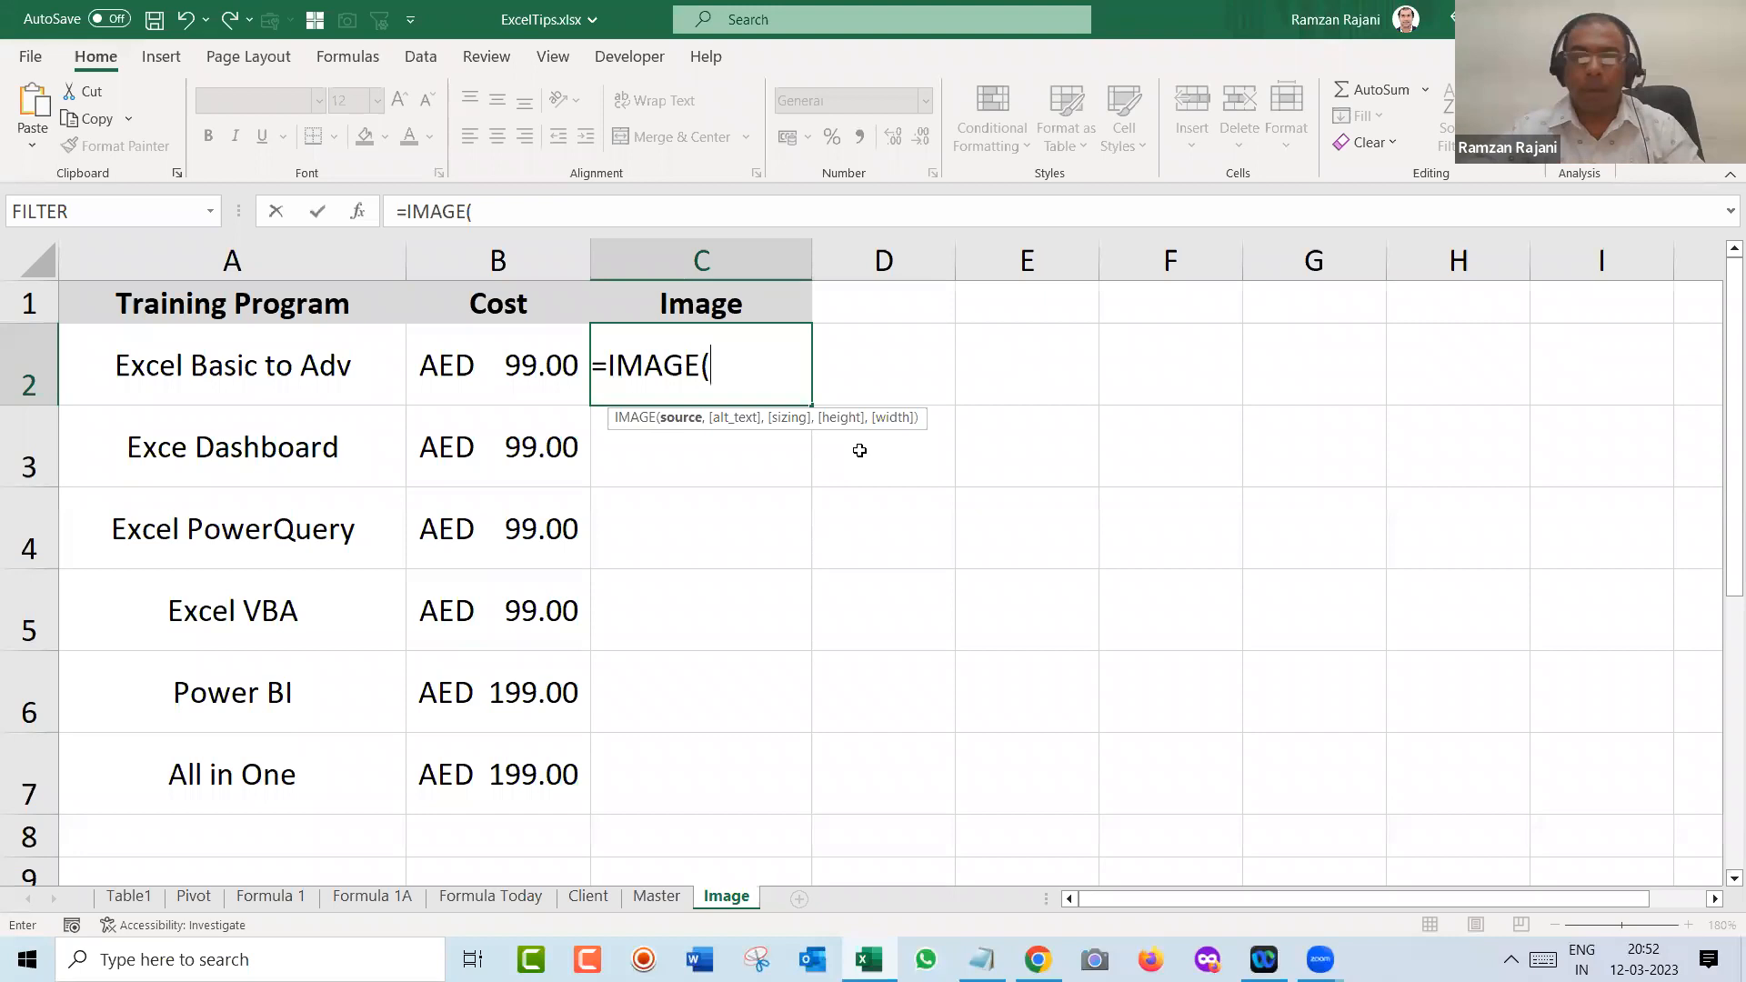
{"action": "type", "text": "\""}
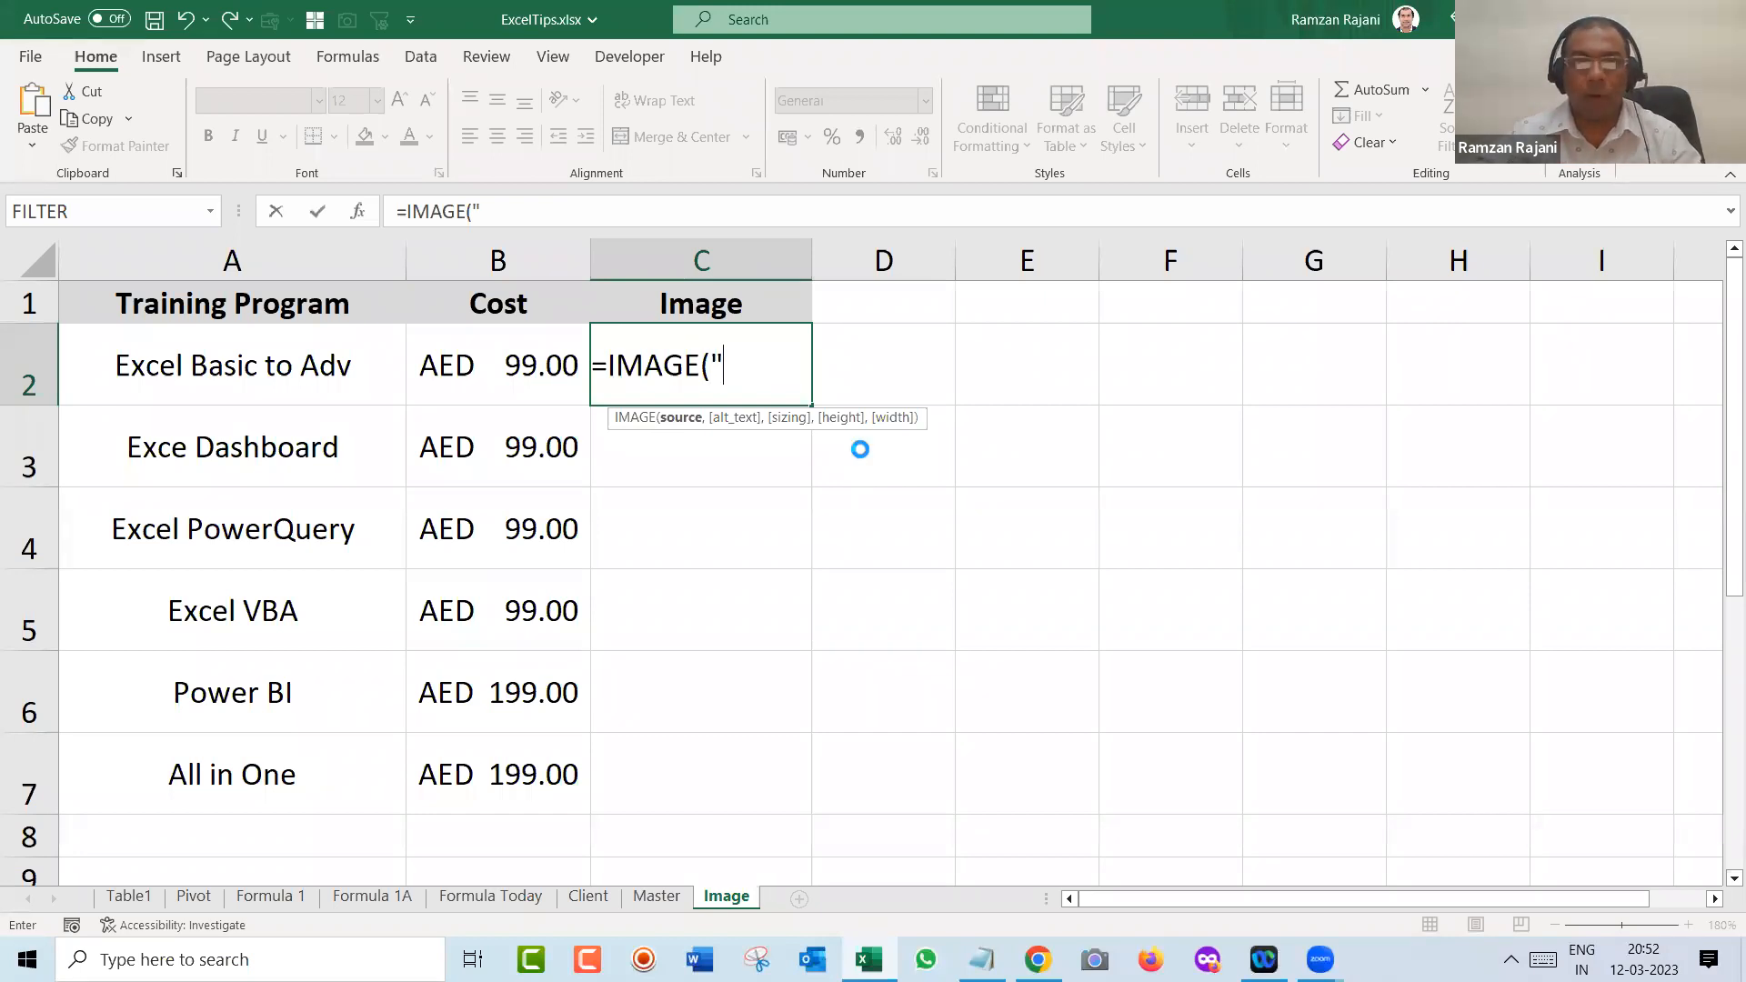
{"action": "key", "text": "ctrl+v"}
{"action": "type", "text": "\""}
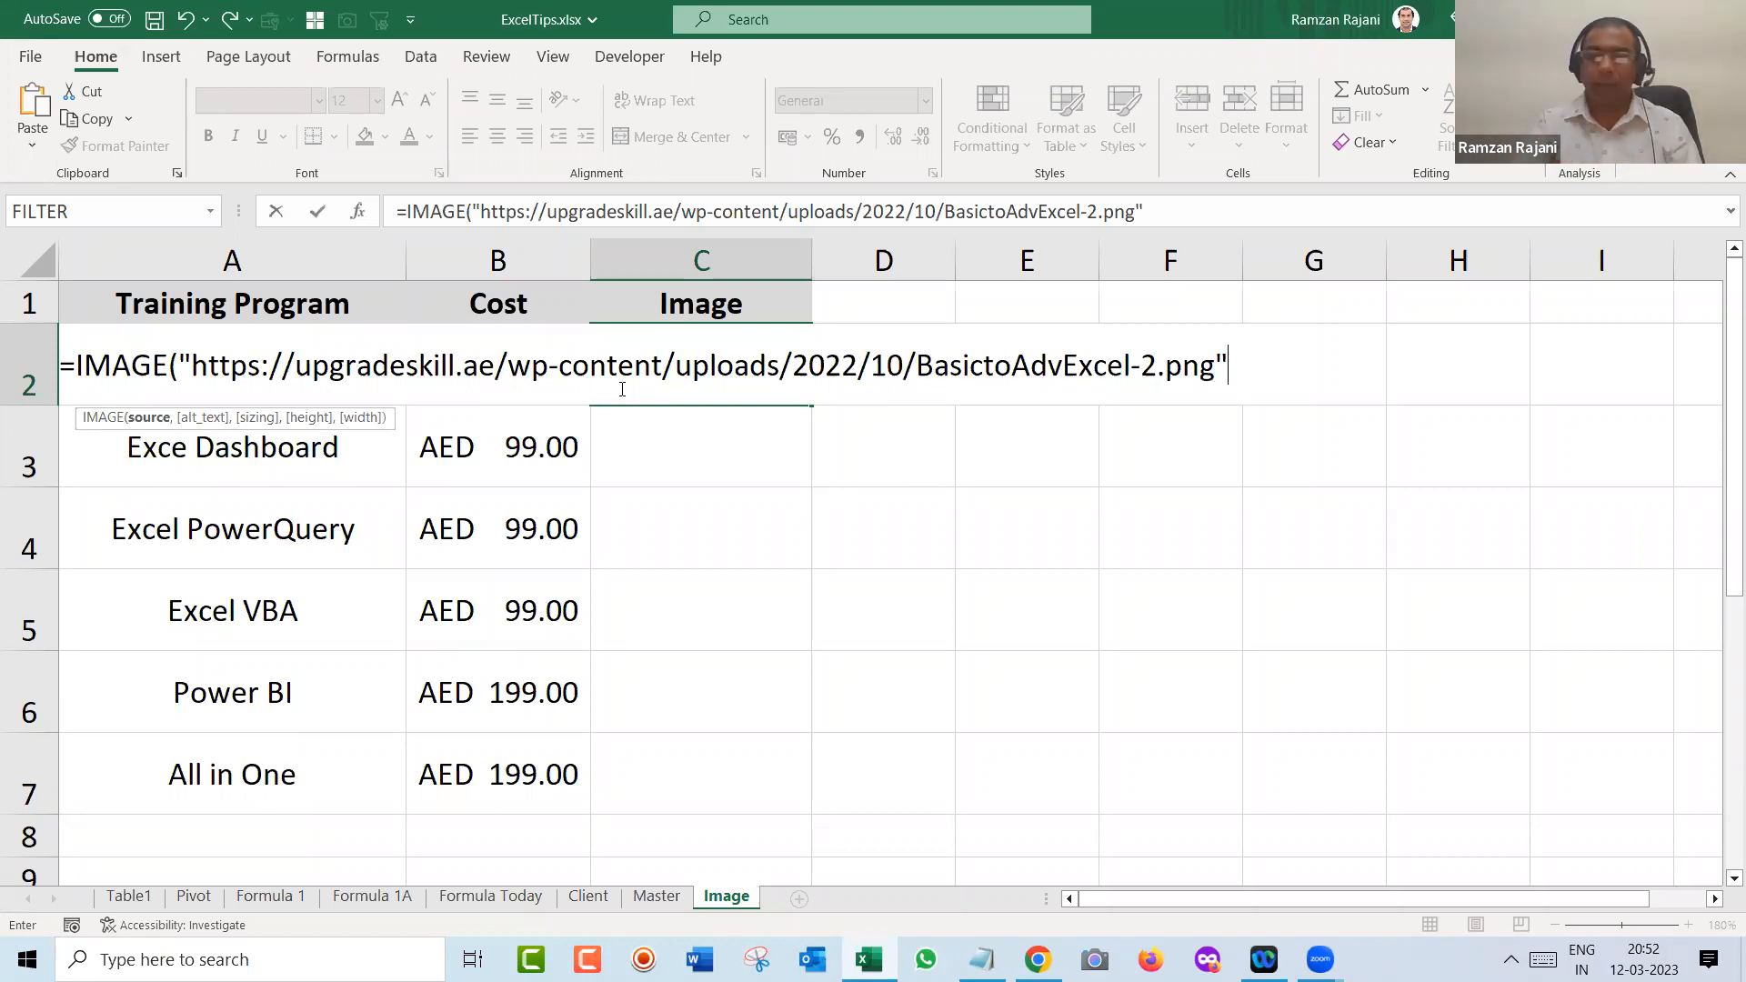
- Leave the alt text empty, choose sizing 1 - Fill cell, enter the IMAGE formula, and reselect C2
{"action": "type", "text": ","}
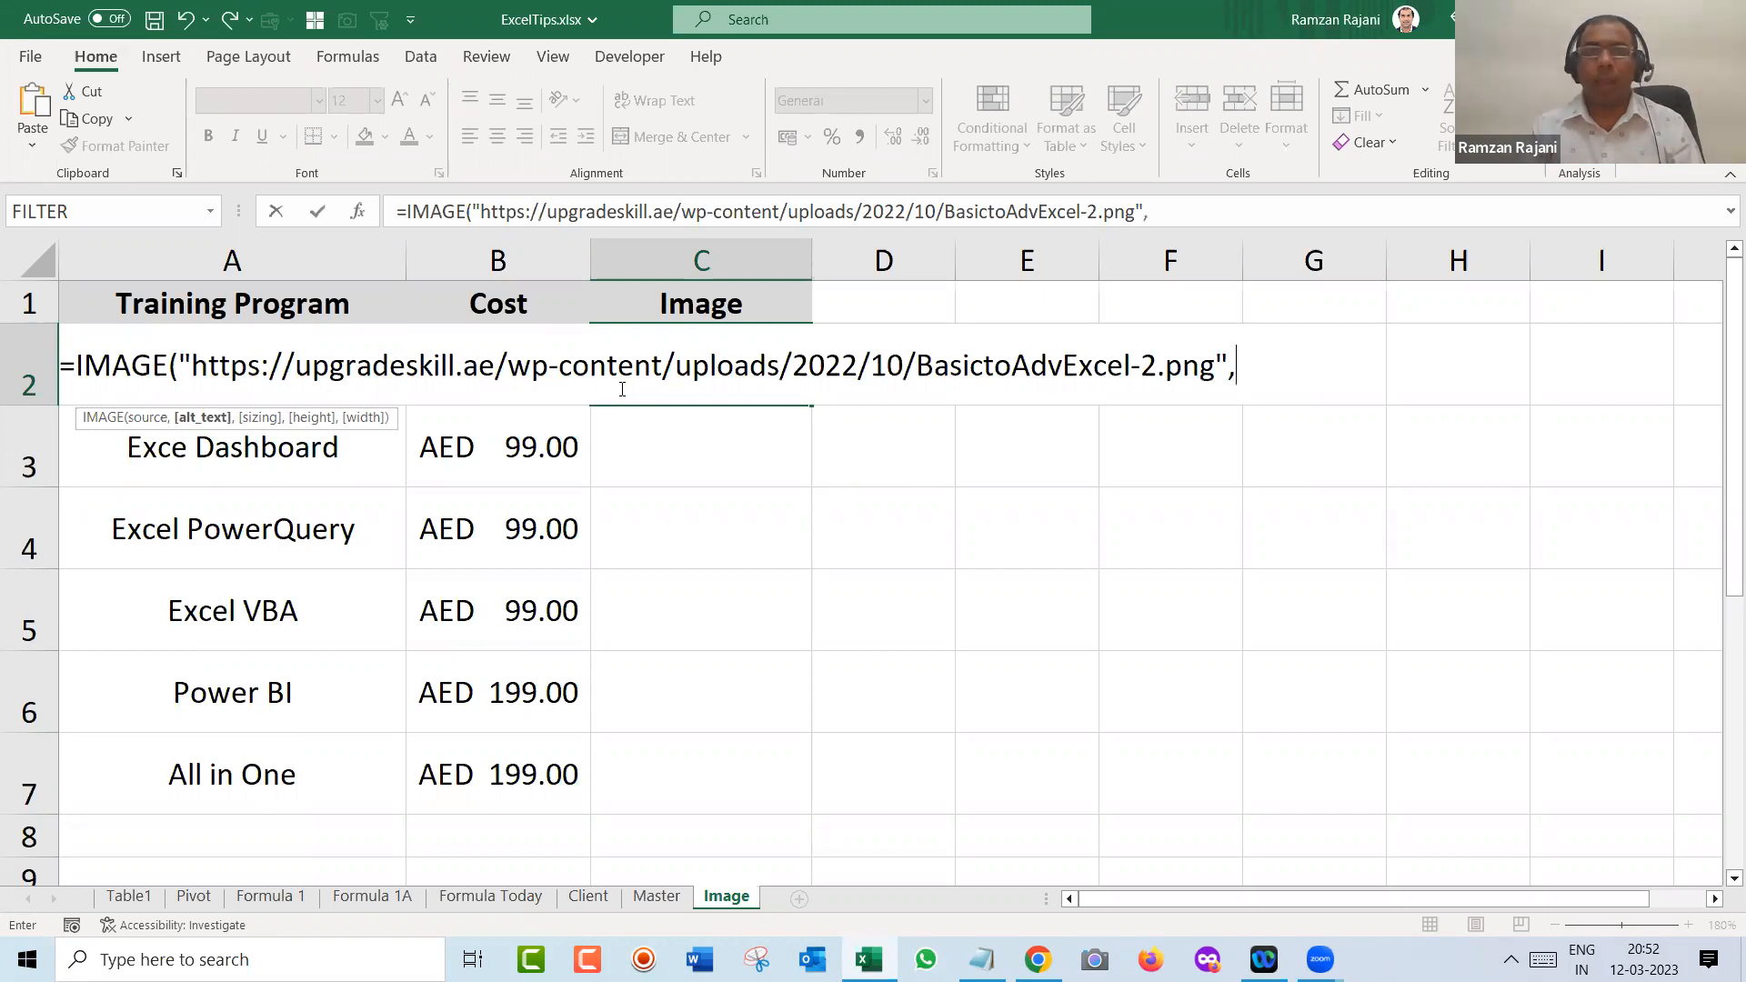
{"action": "type", "text": ","}
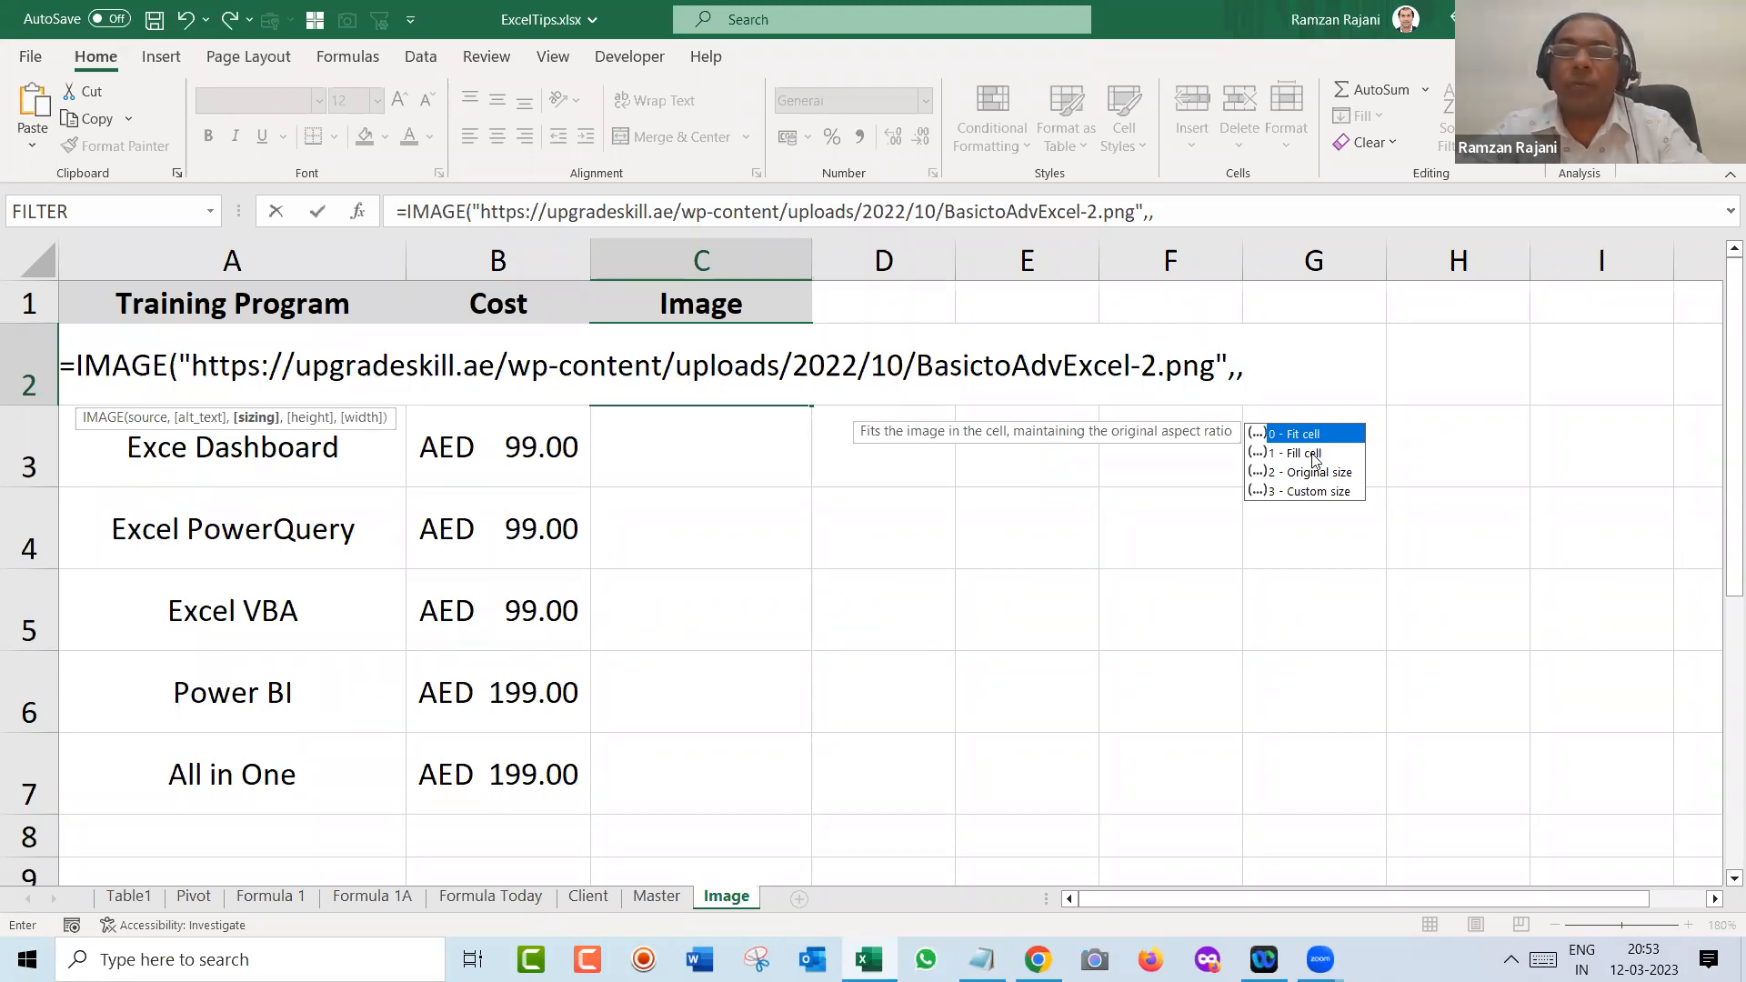
{"action": "left_click", "coordinate": [1314, 457]}
{"action": "double_click", "coordinate": [1314, 454]}
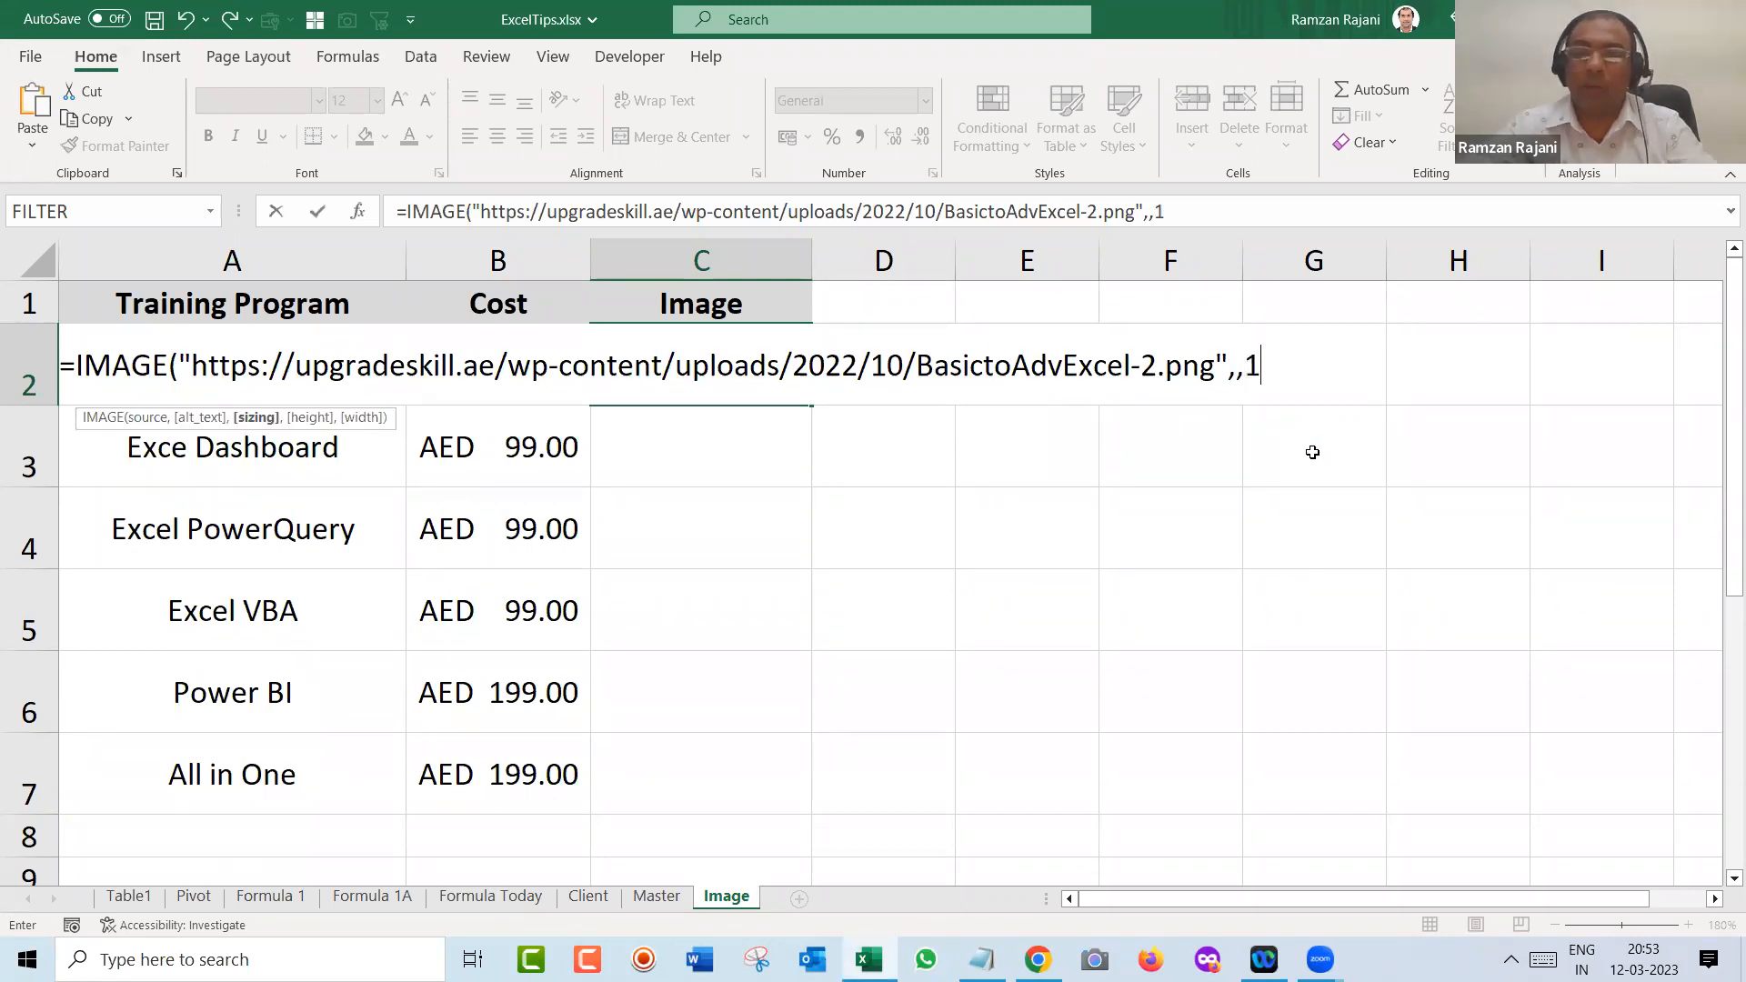
{"action": "type", "text": ")"}
{"action": "key", "text": "Return"}
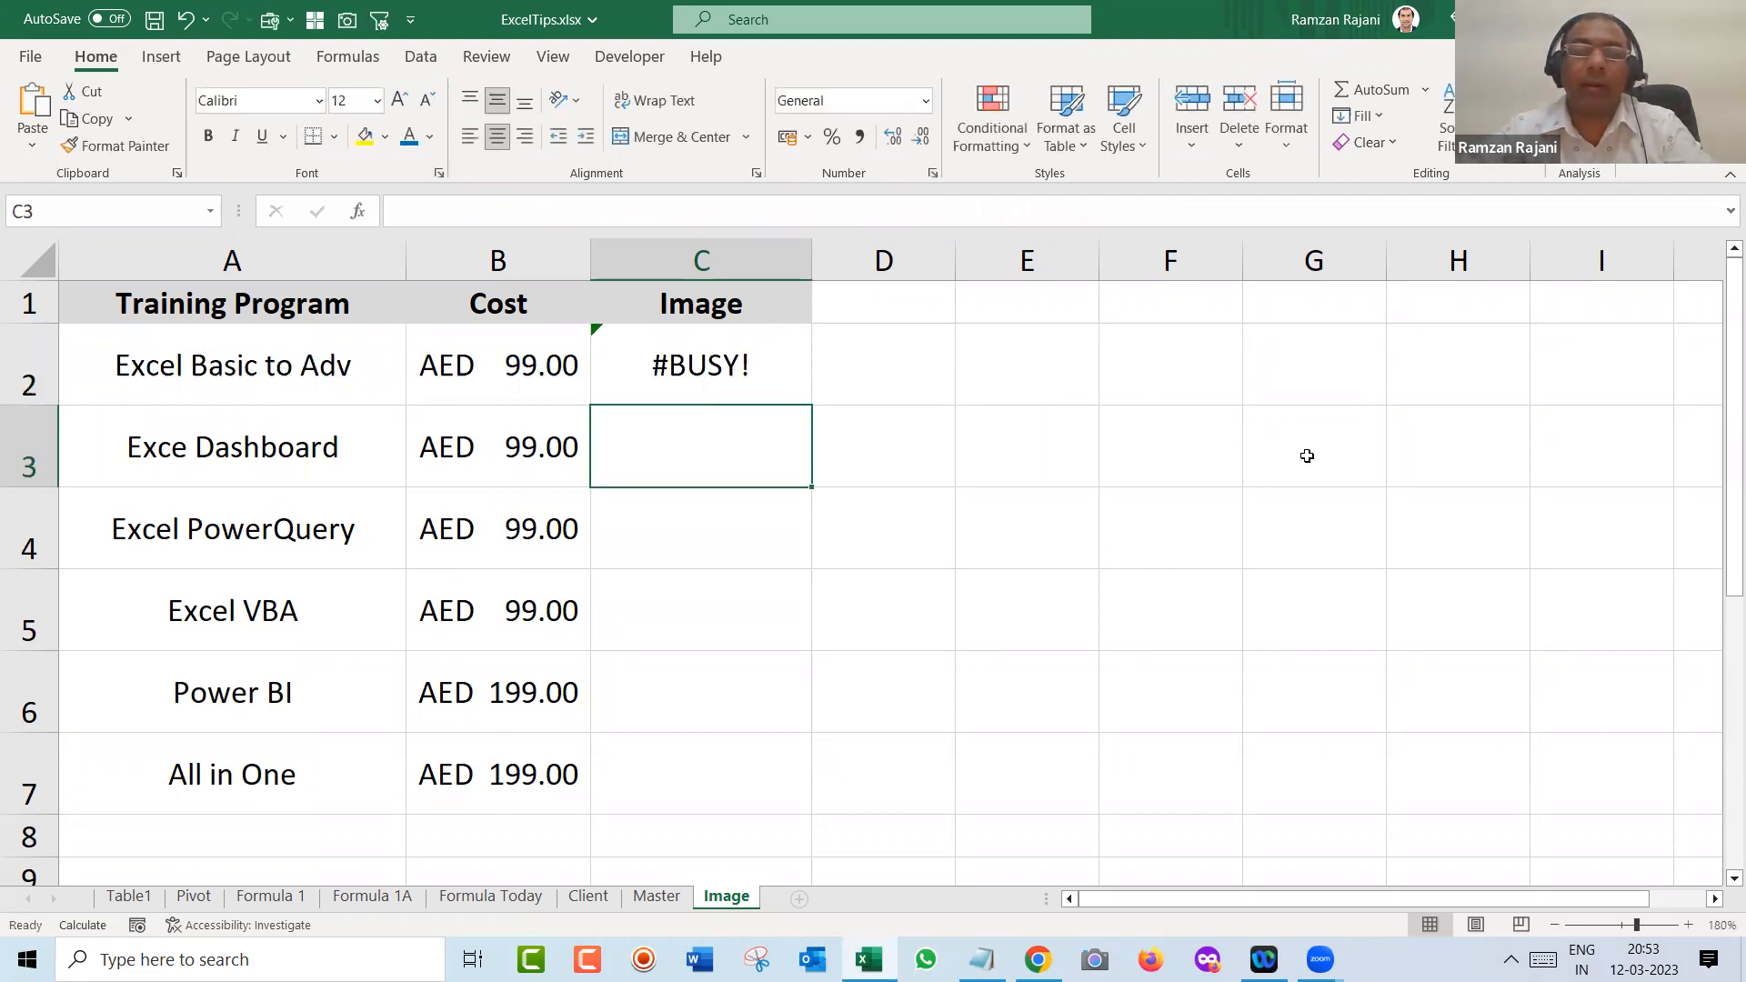
{"action": "left_click", "coordinate": [774, 360]}
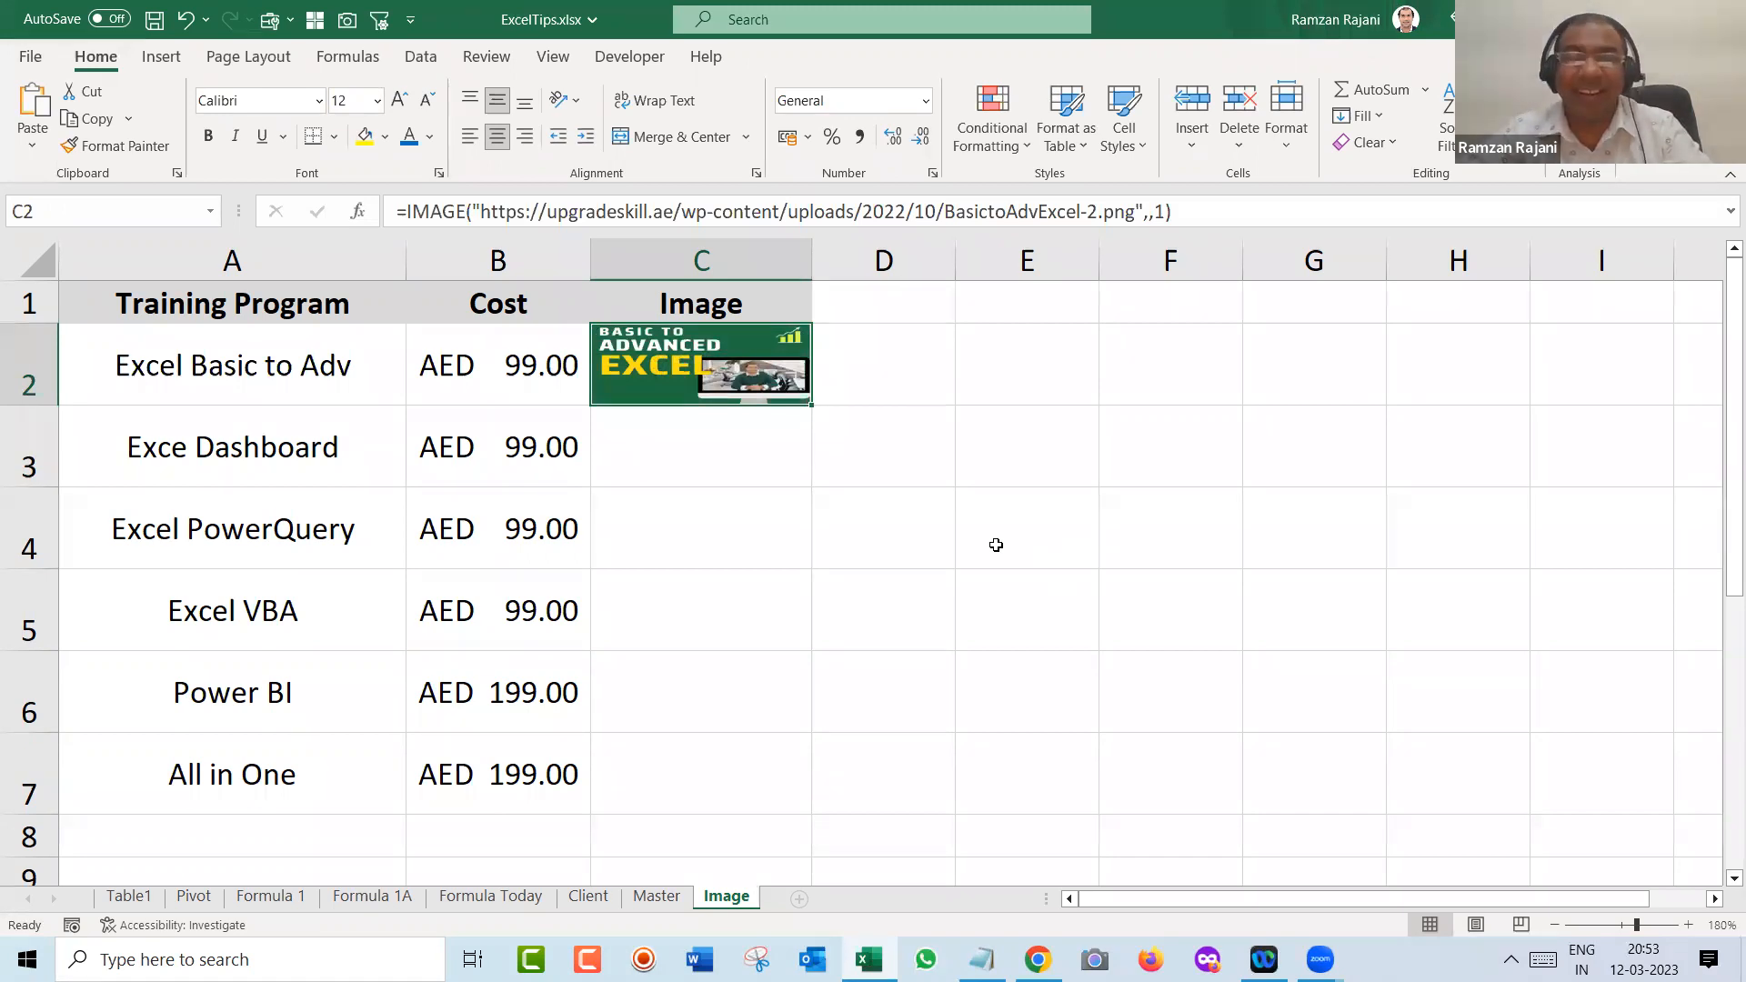
- Set the height of row 2 to 60 and reselect the picture cell C2
{"action": "left_click", "coordinate": [1285, 136]}
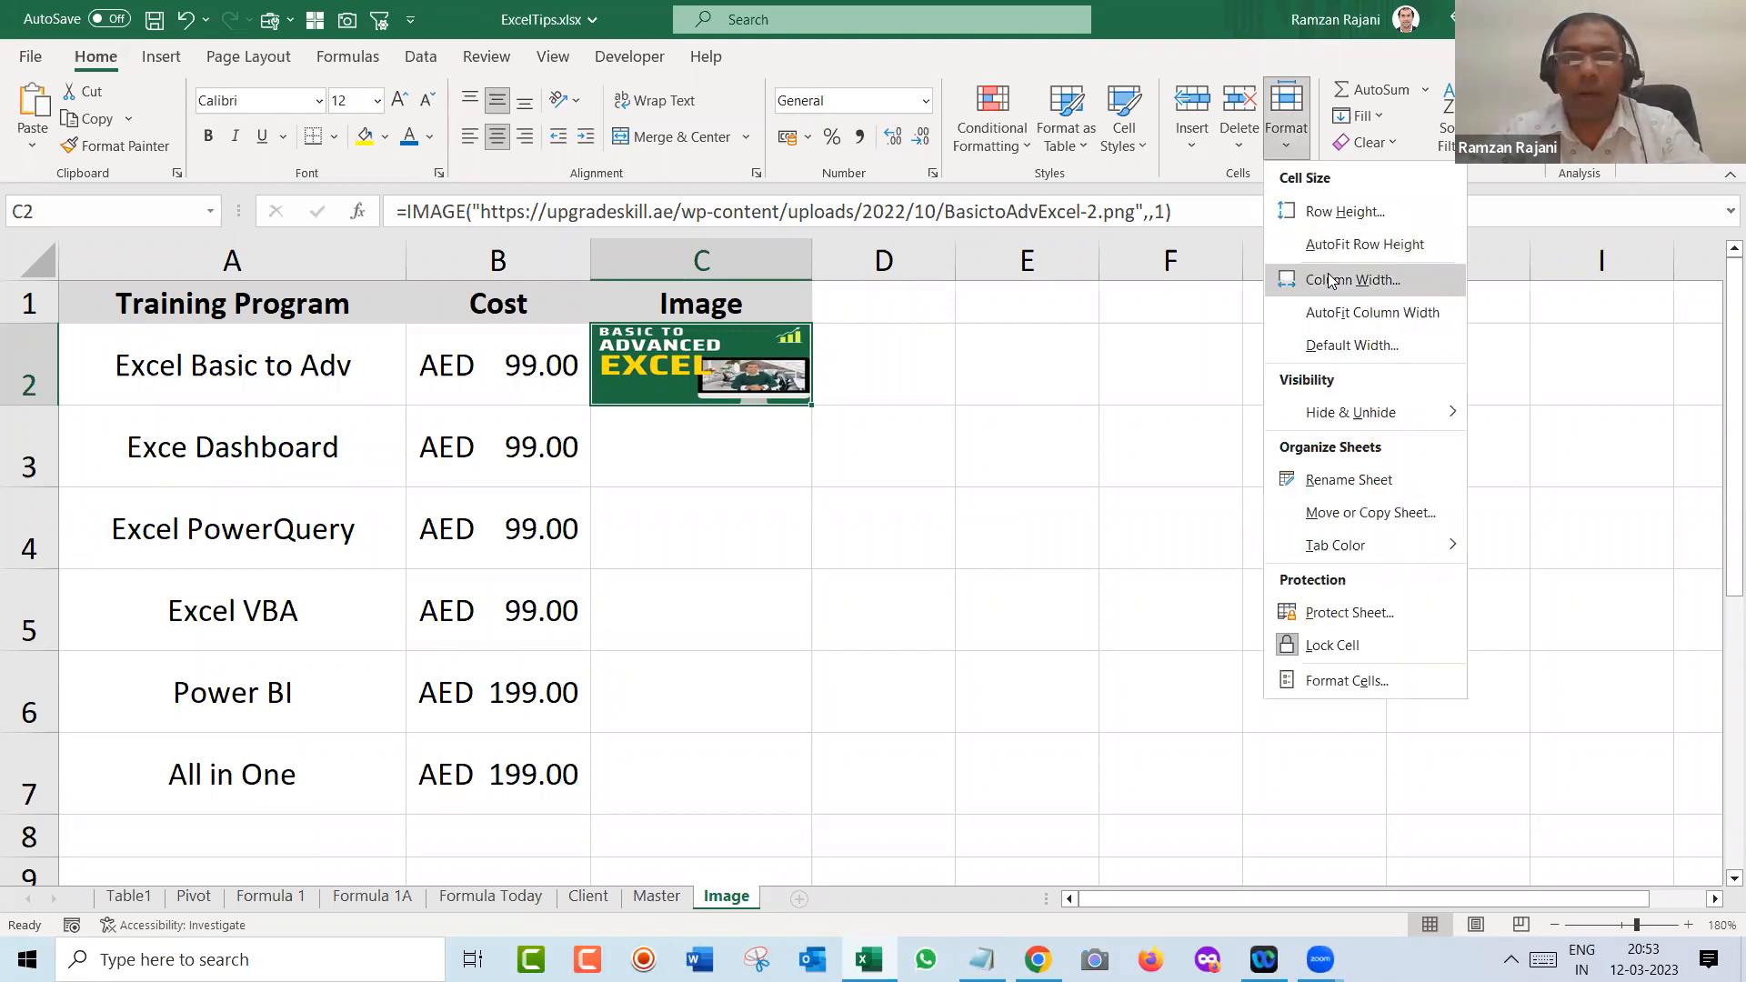
{"action": "left_click", "coordinate": [1329, 277]}
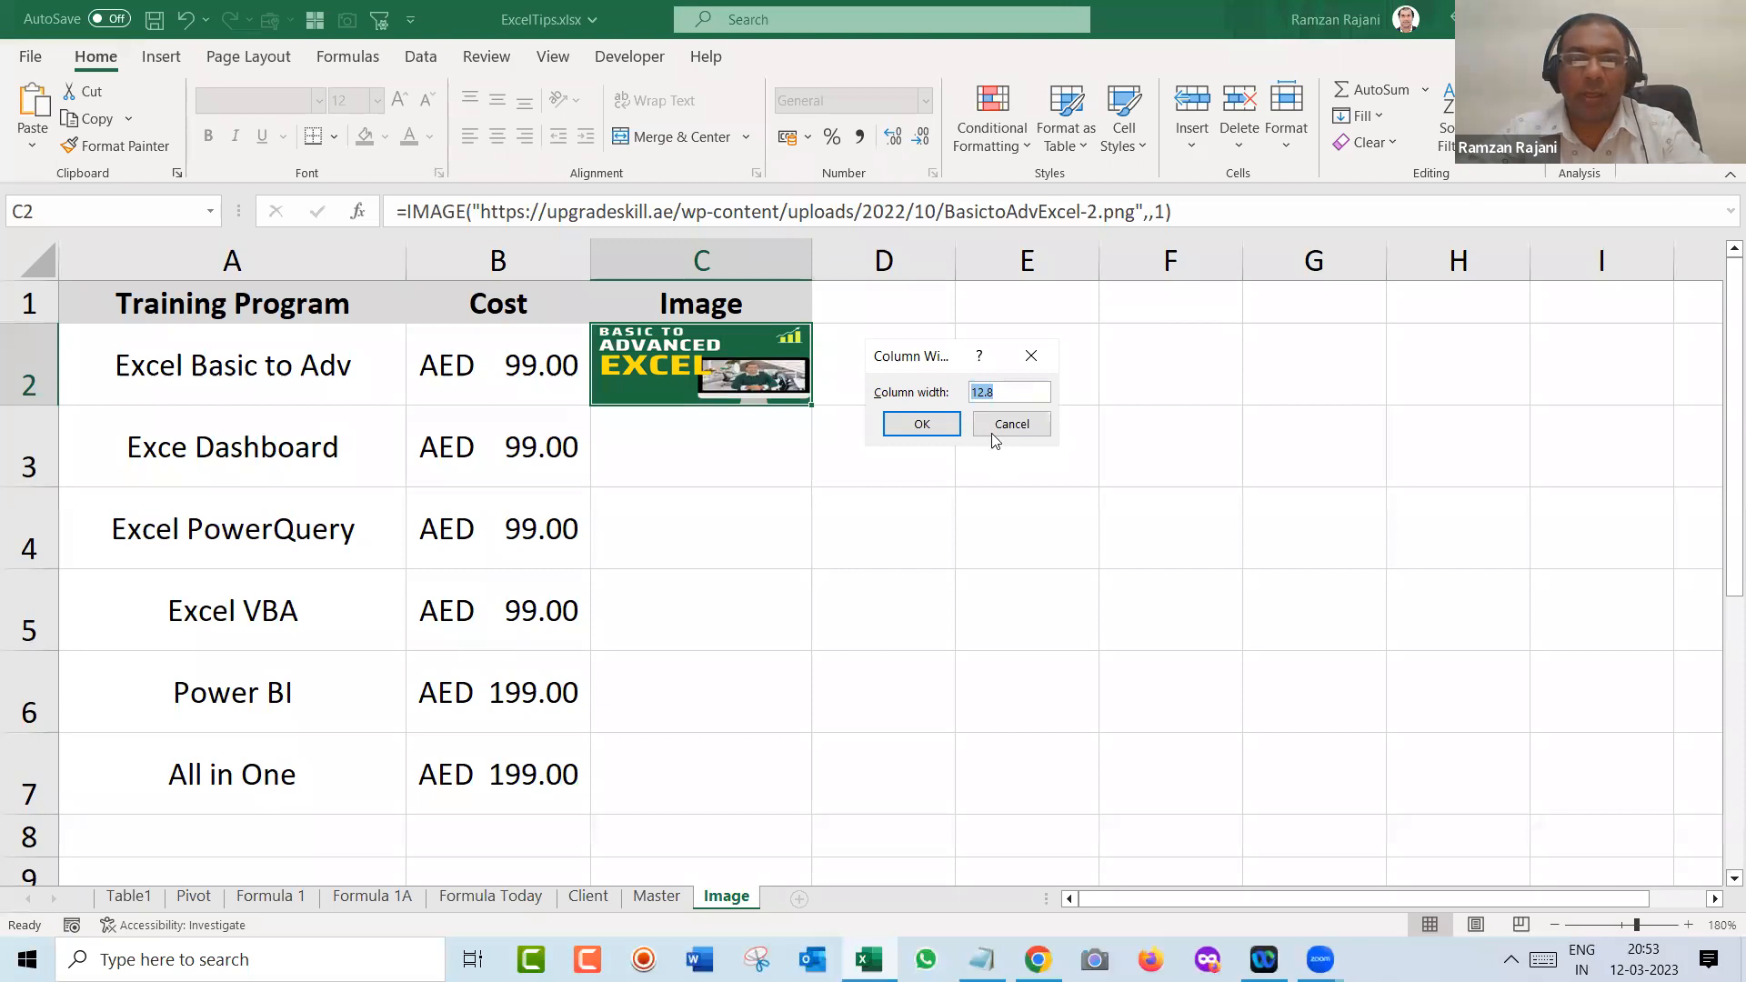
{"action": "left_click", "coordinate": [1288, 137]}
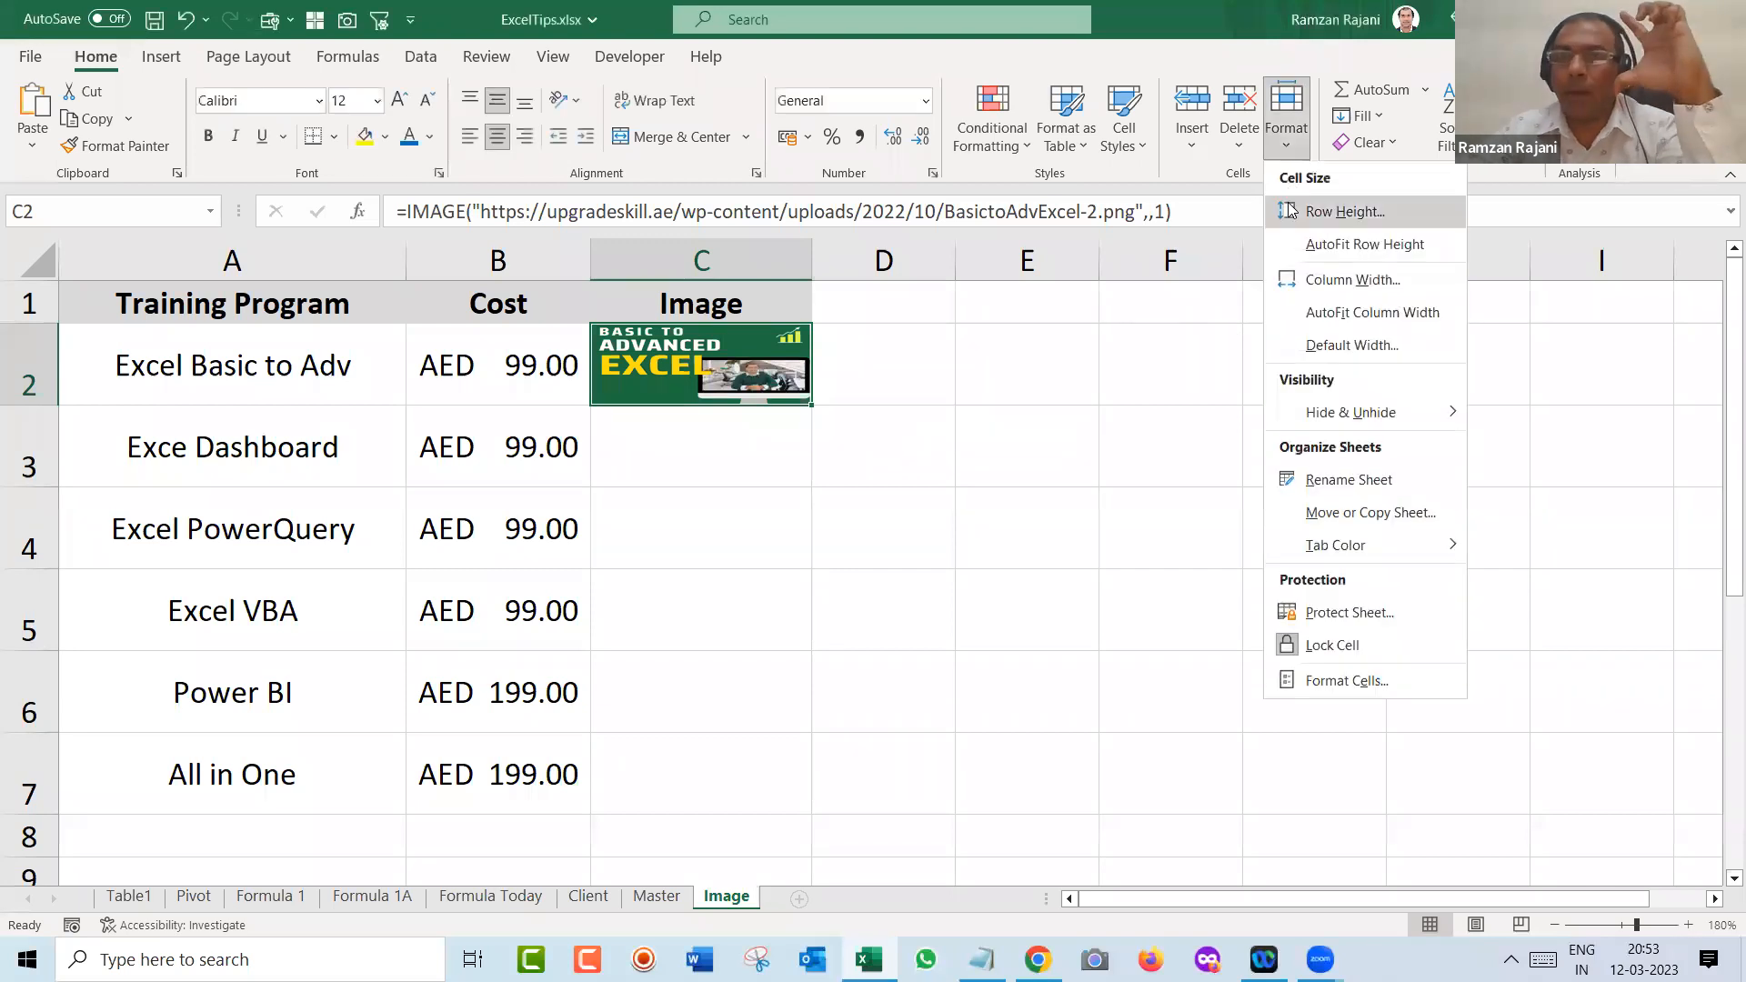
{"action": "left_click", "coordinate": [1293, 212]}
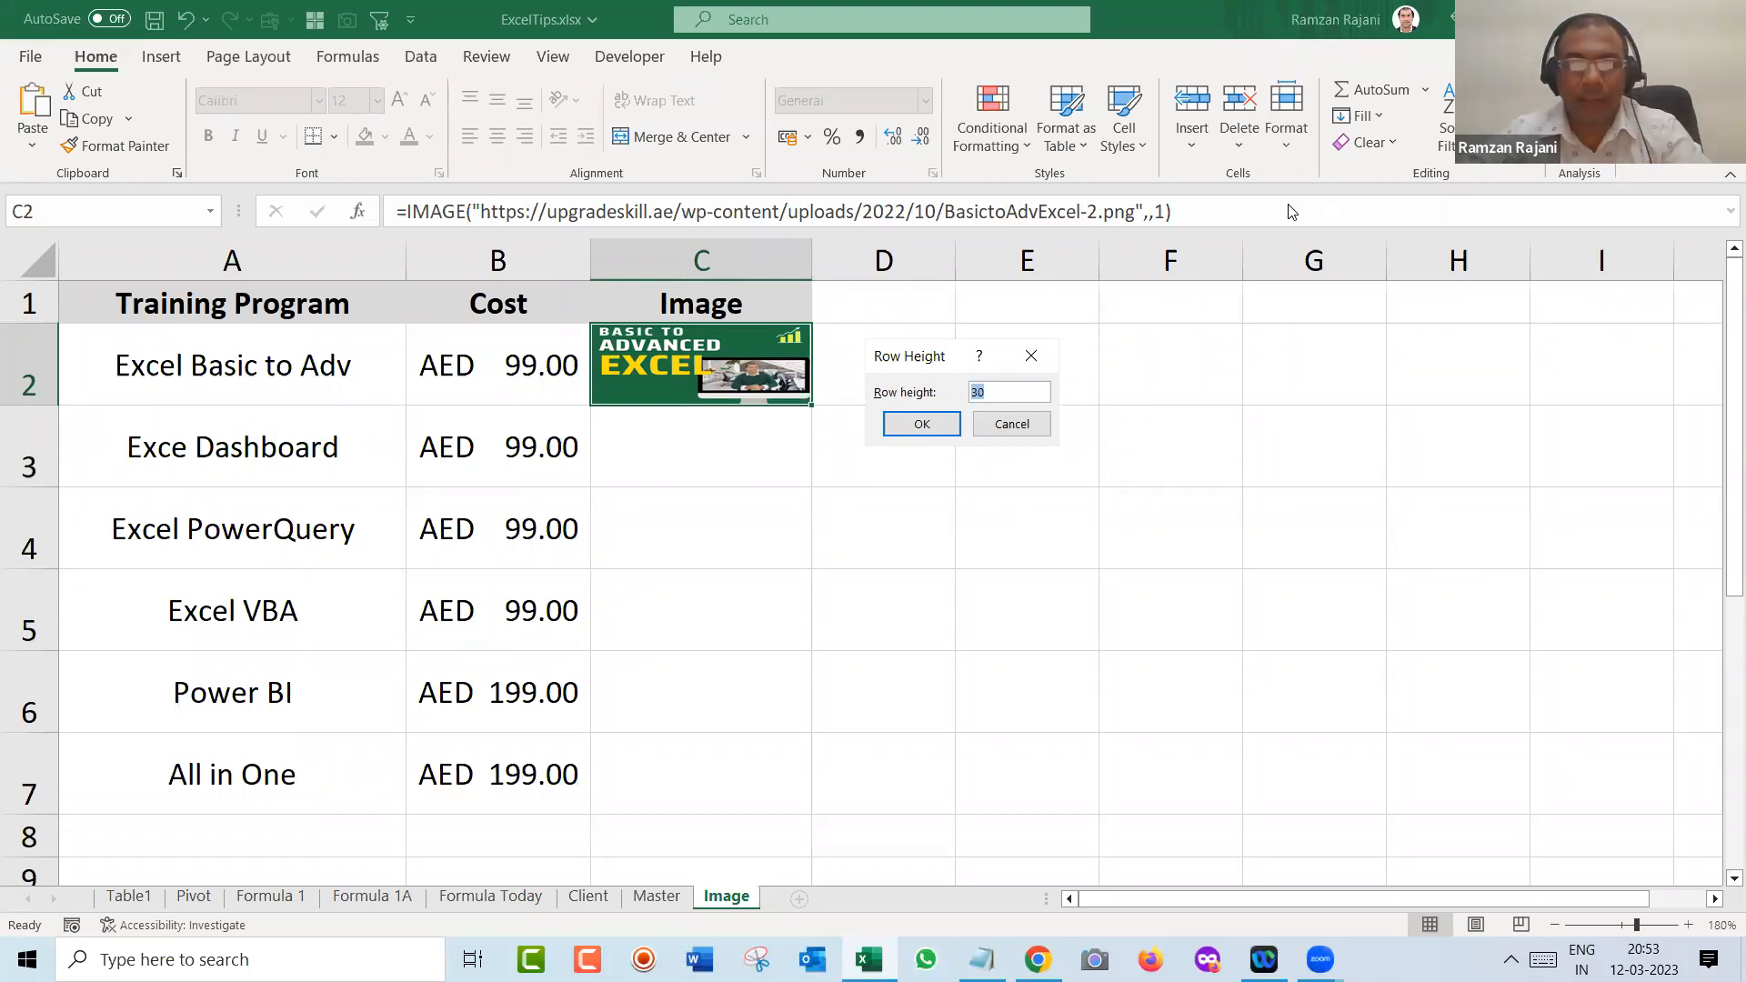
{"action": "type", "text": "60"}
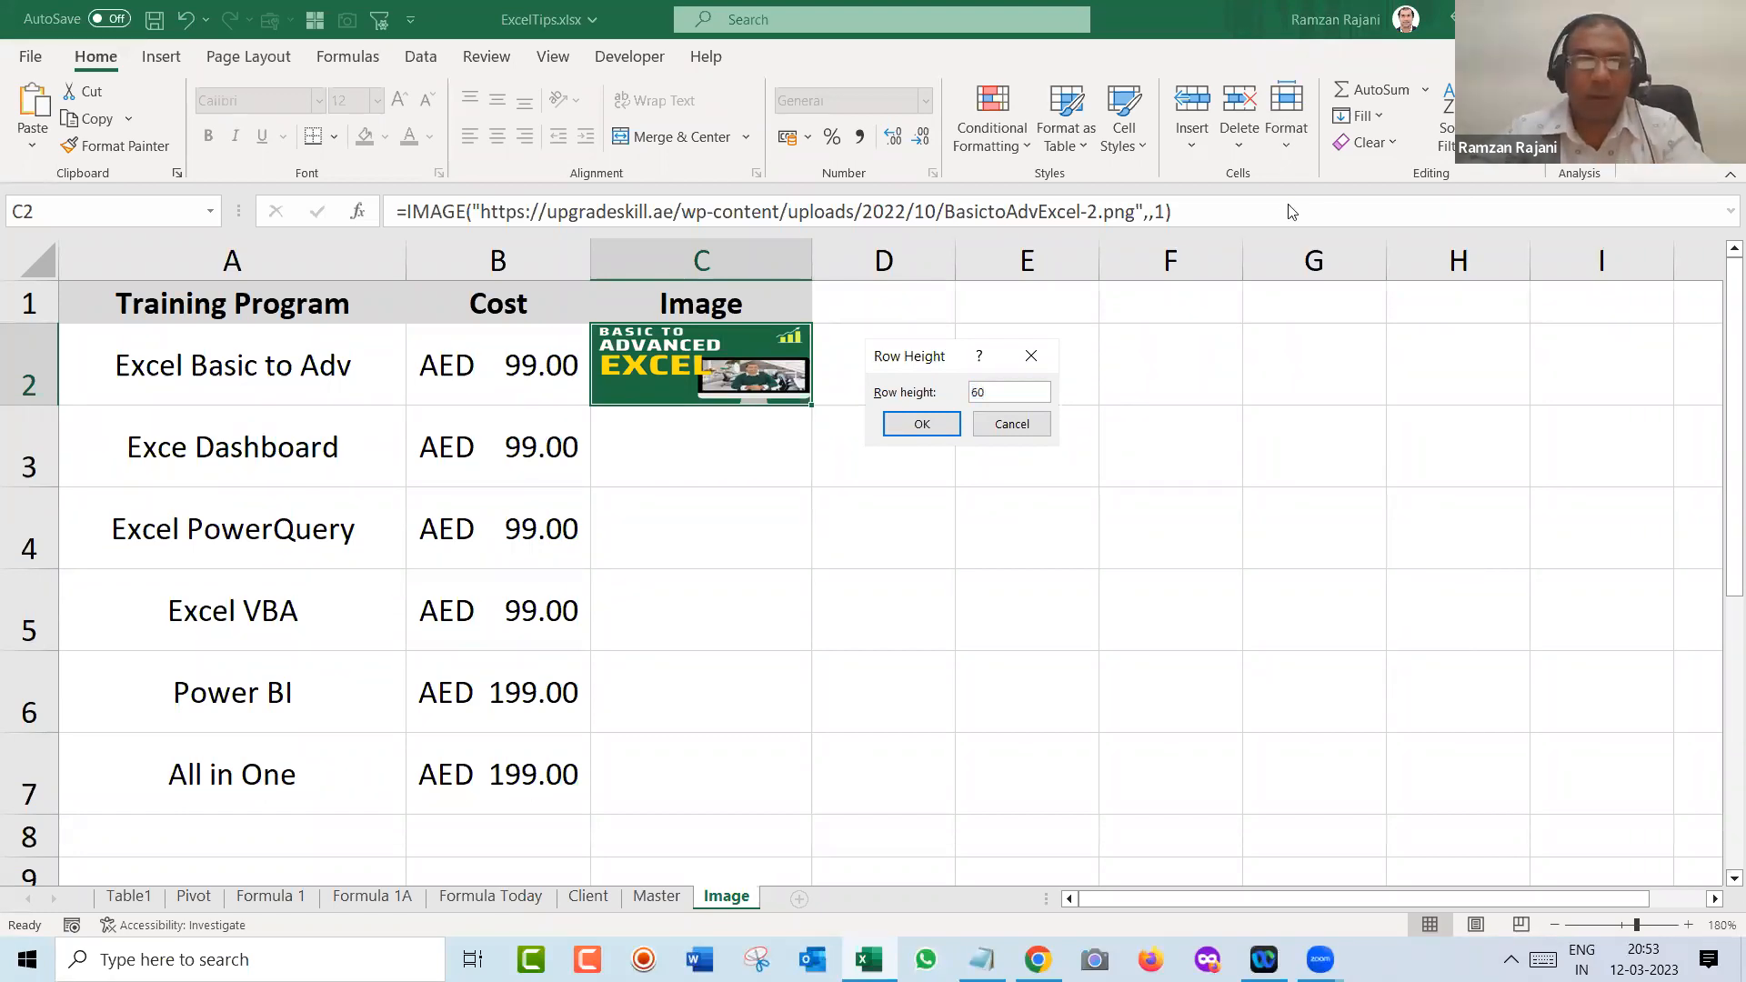
{"action": "key", "text": "Return"}
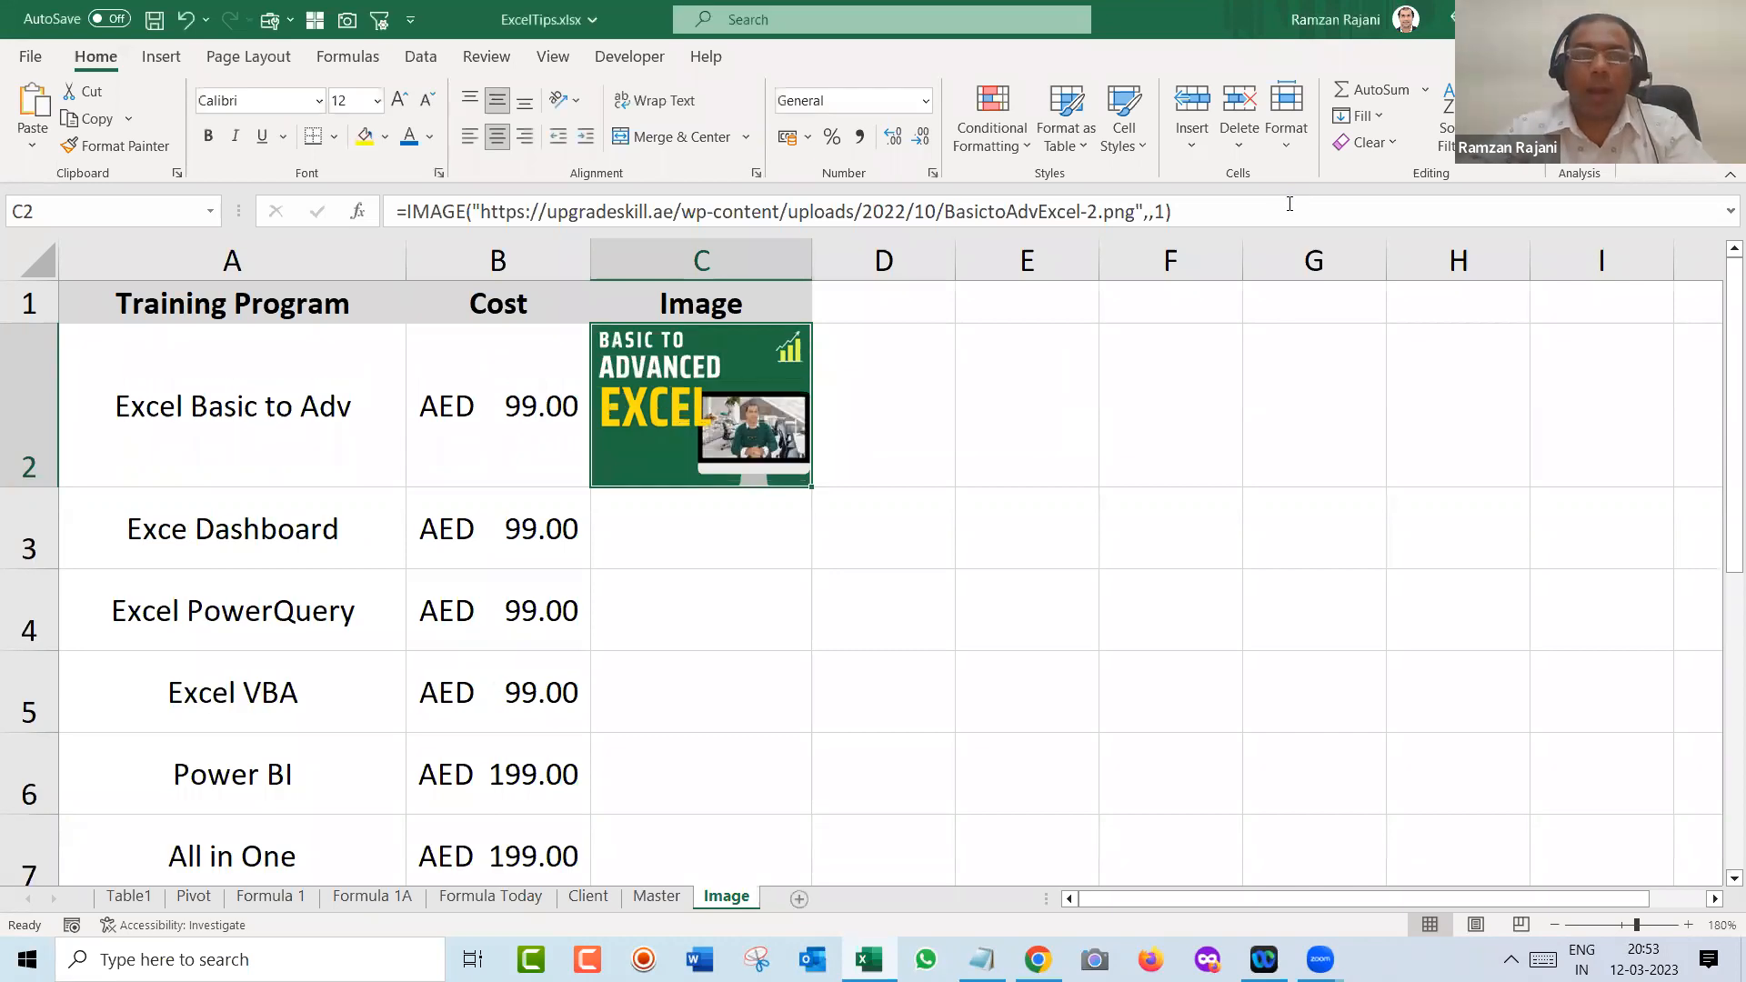
{"action": "left_click", "coordinate": [974, 452]}
{"action": "left_click", "coordinate": [752, 424]}
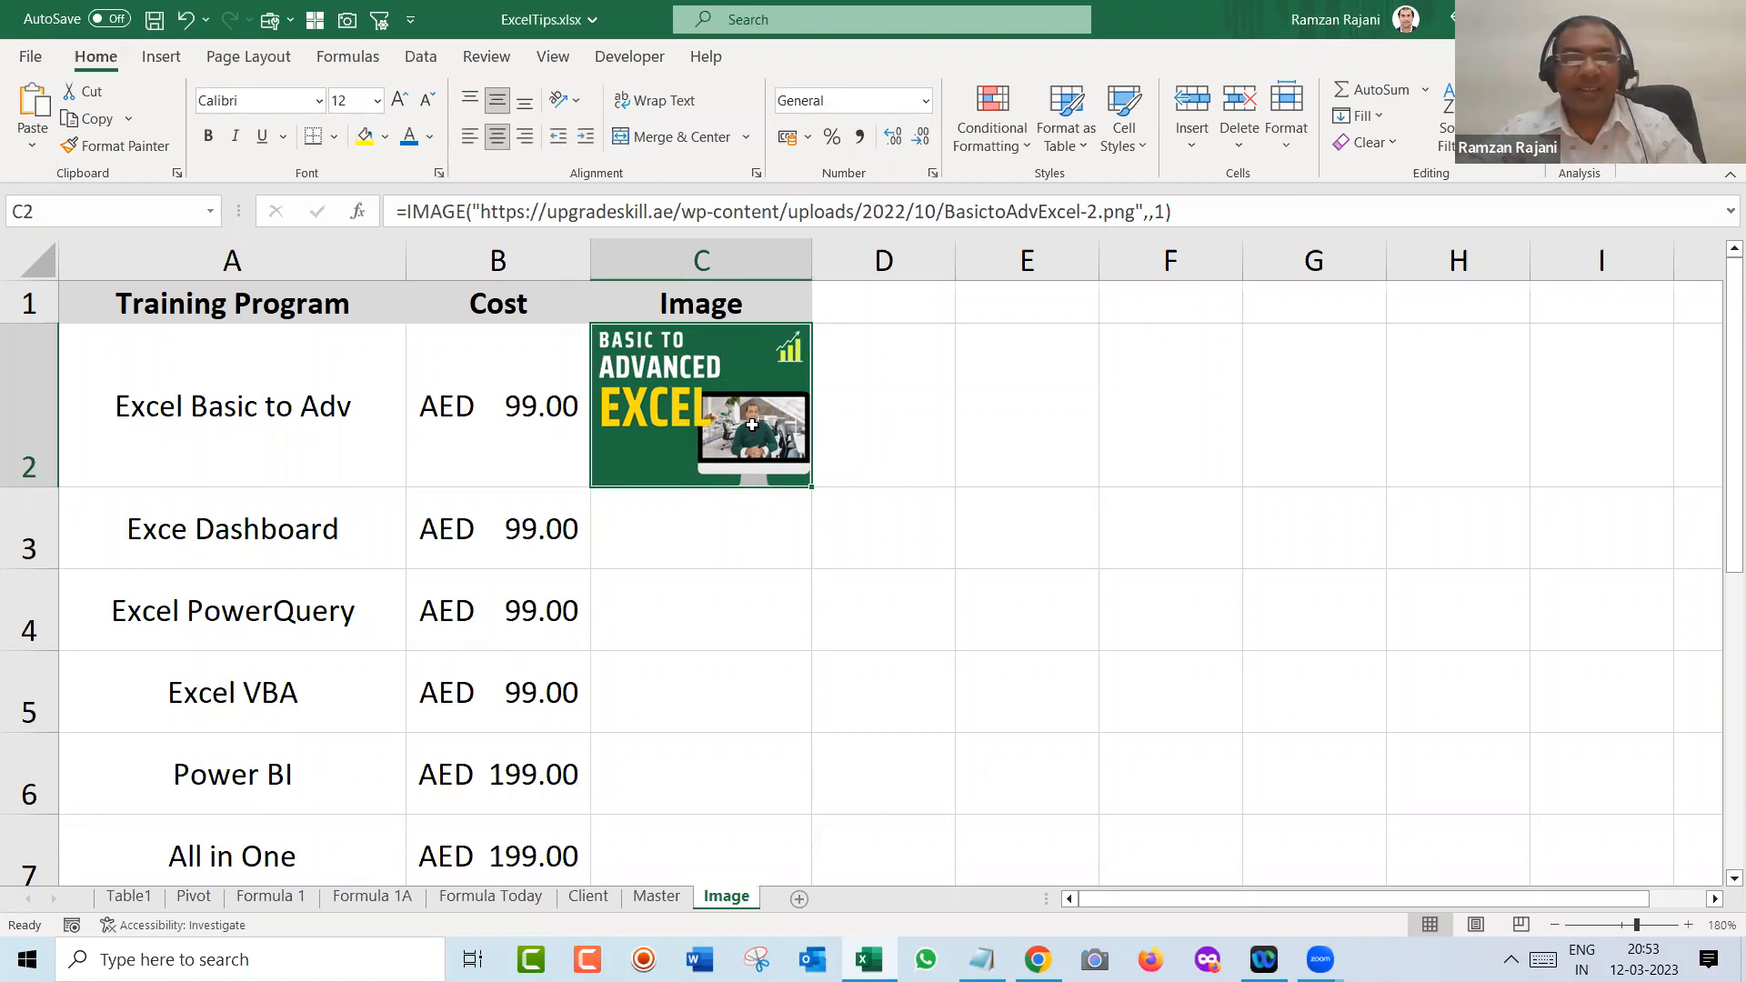
- Switch to Chrome and copy the image address of the Create Modern Dashboard in Excel course picture
{"action": "key", "text": "alt+Tab"}
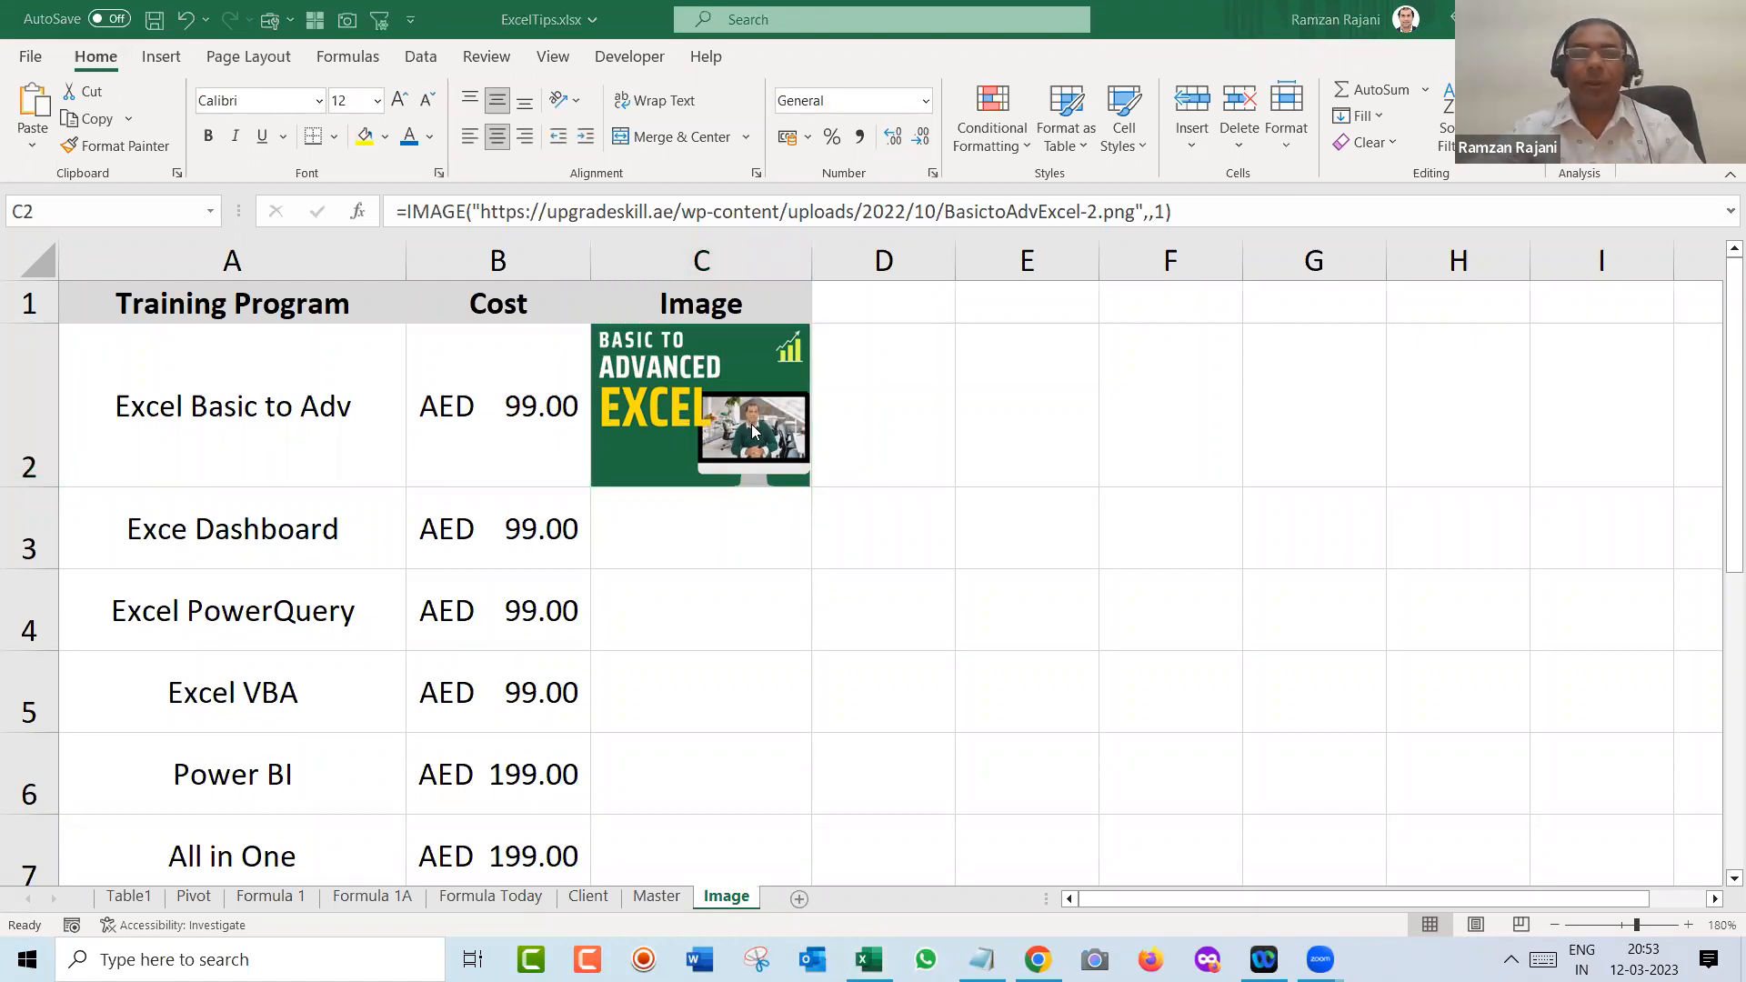
{"action": "key", "text": "alt+Tab"}
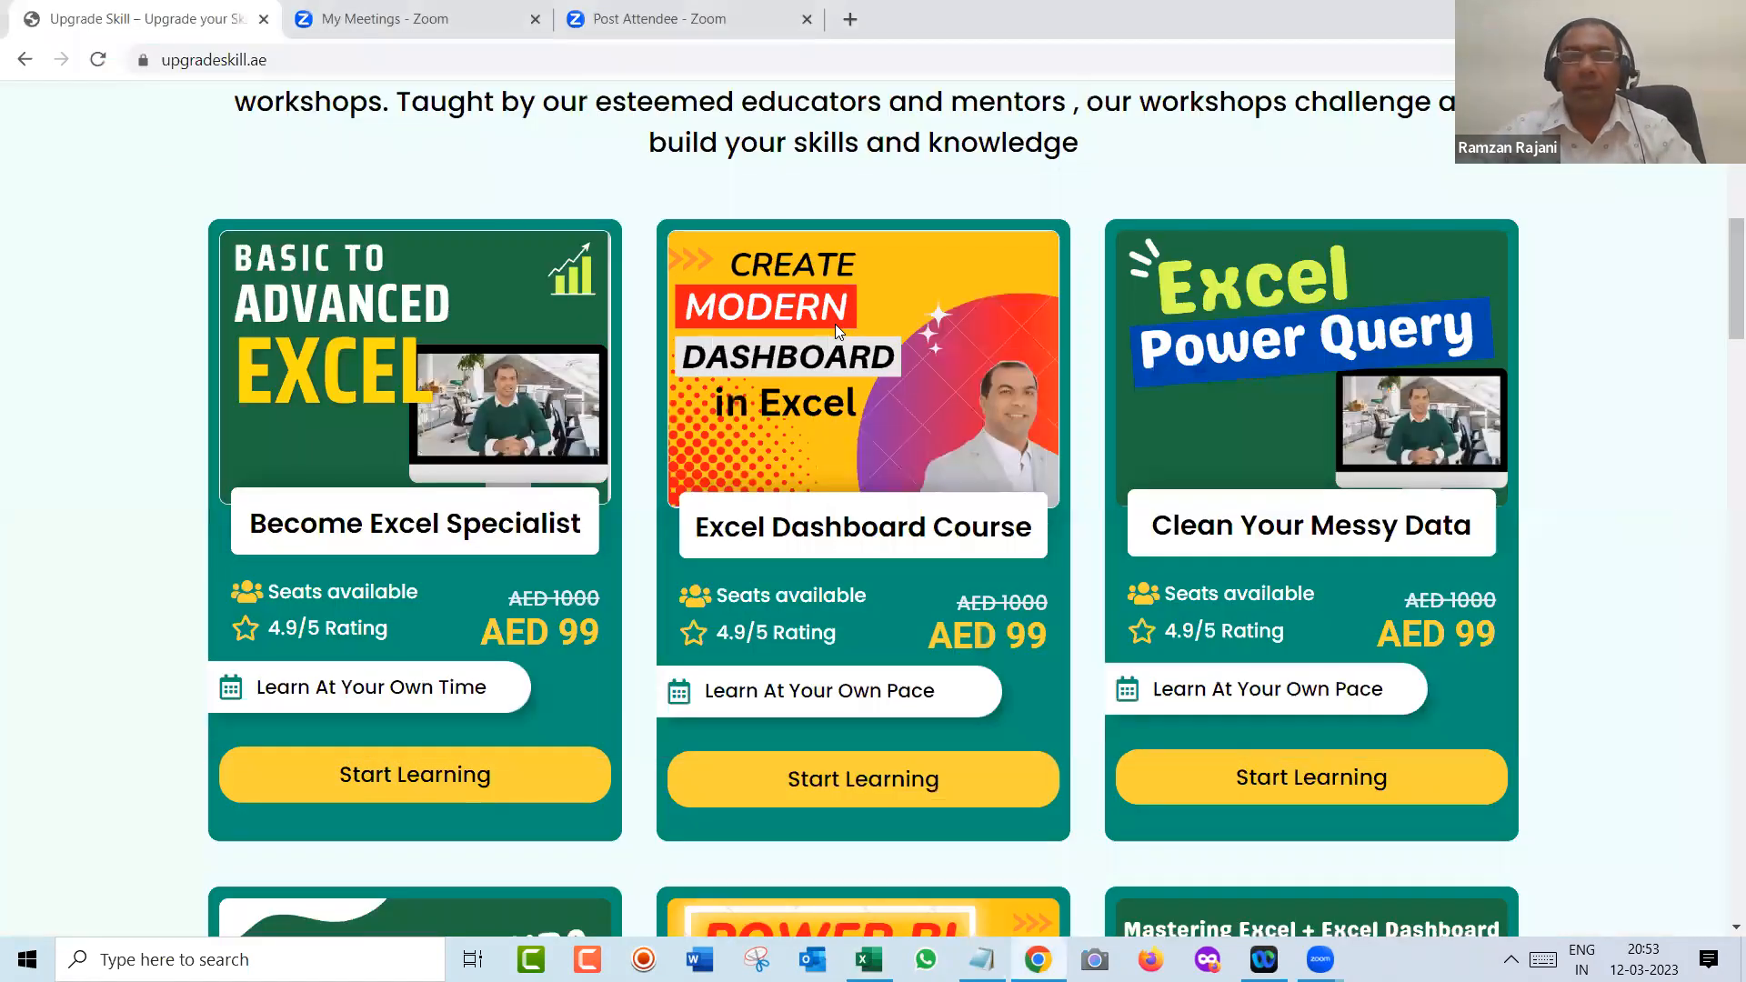
{"action": "right_click", "coordinate": [835, 323]}
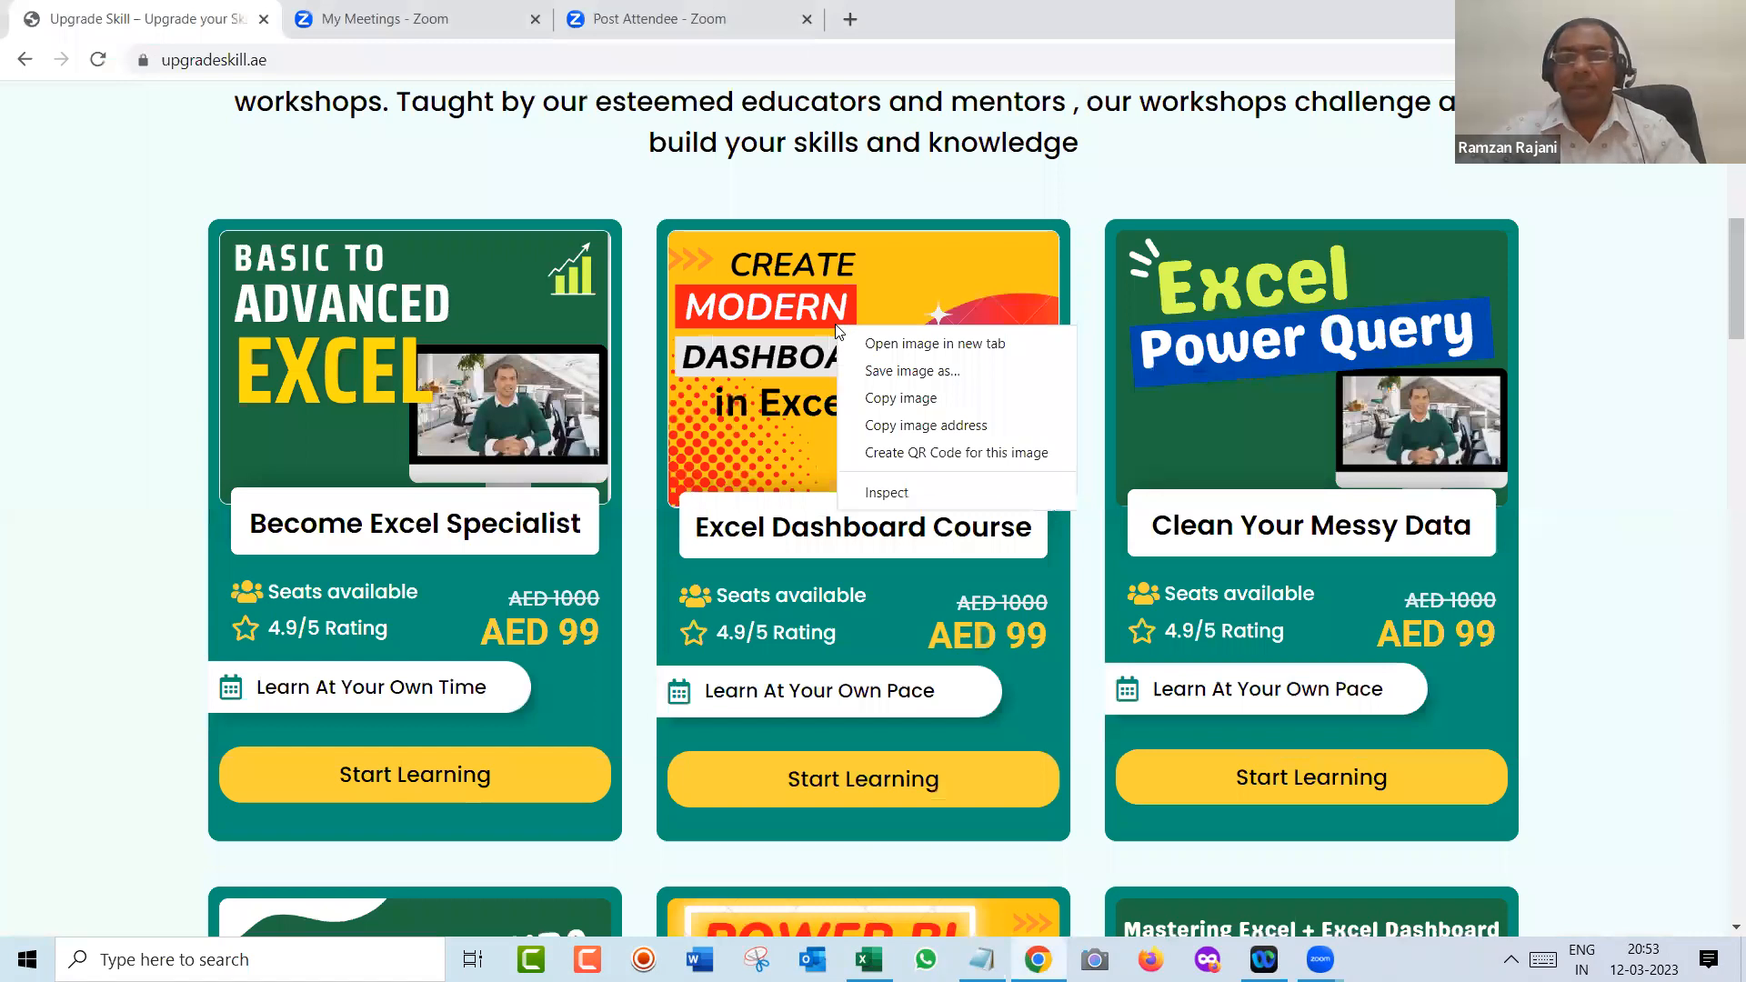
{"action": "left_click", "coordinate": [902, 426]}
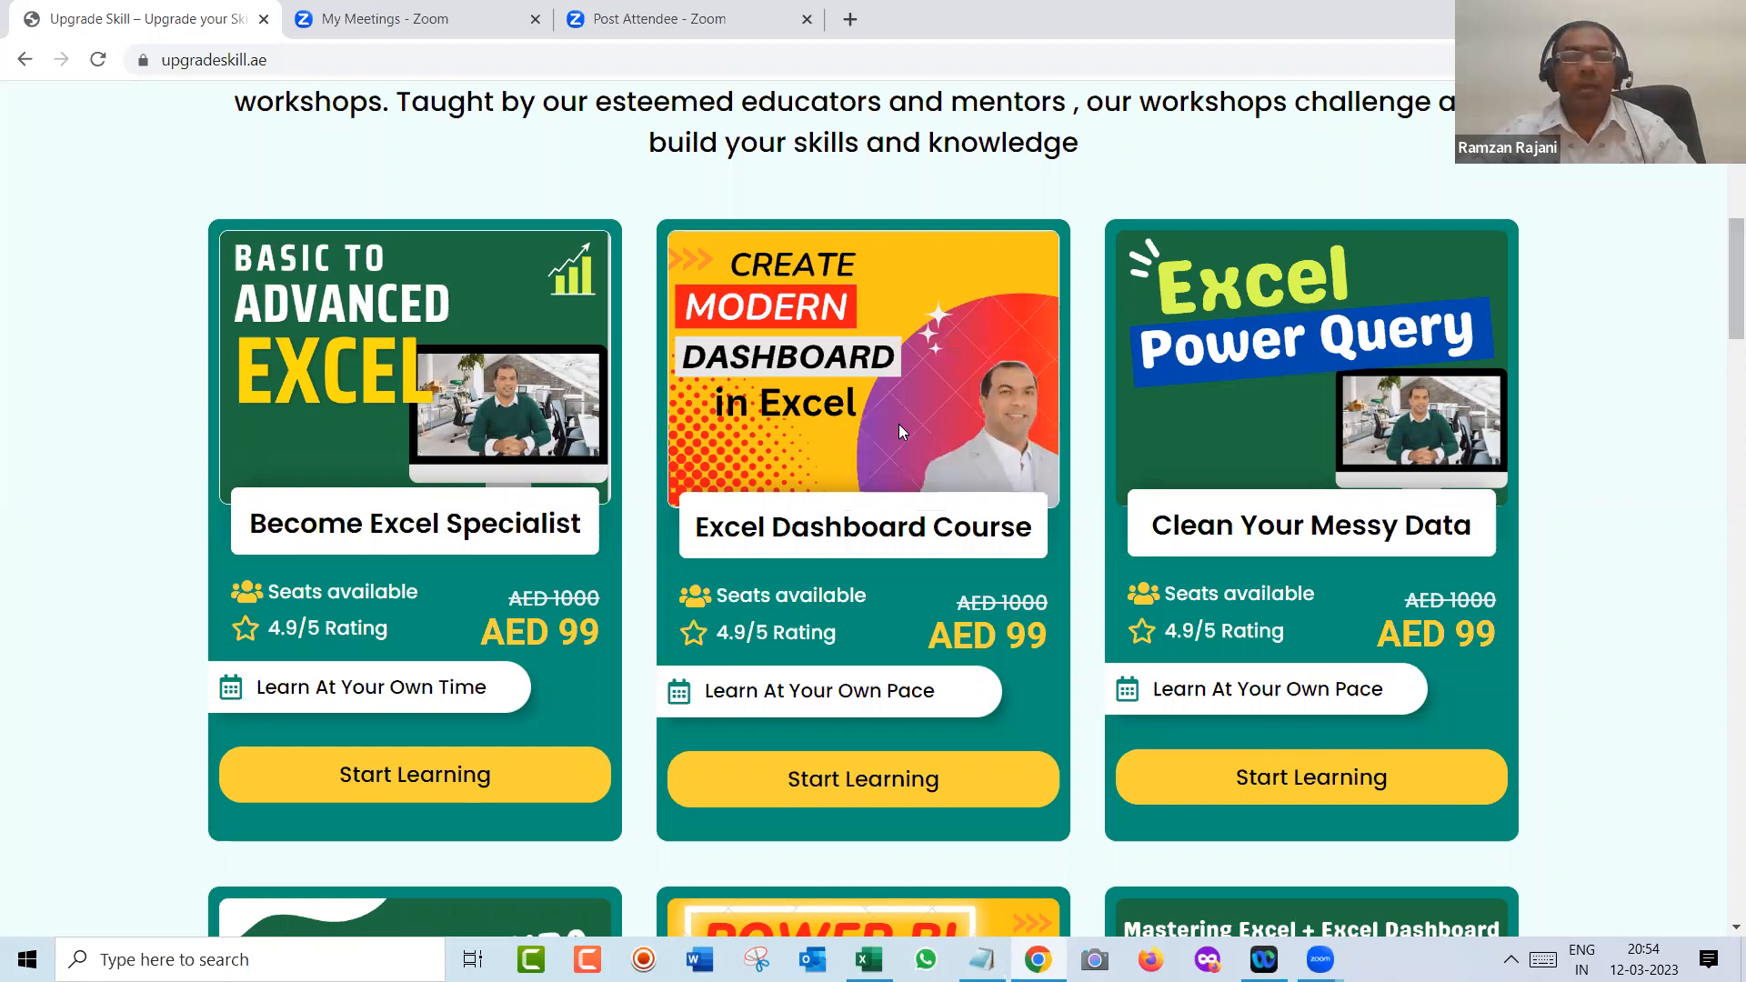
- Switch to Excel and try to enter an IMAGE formula in C3 with the copied dashboard picture address and only a closing quotation mark
{"action": "key", "text": "alt+Tab"}
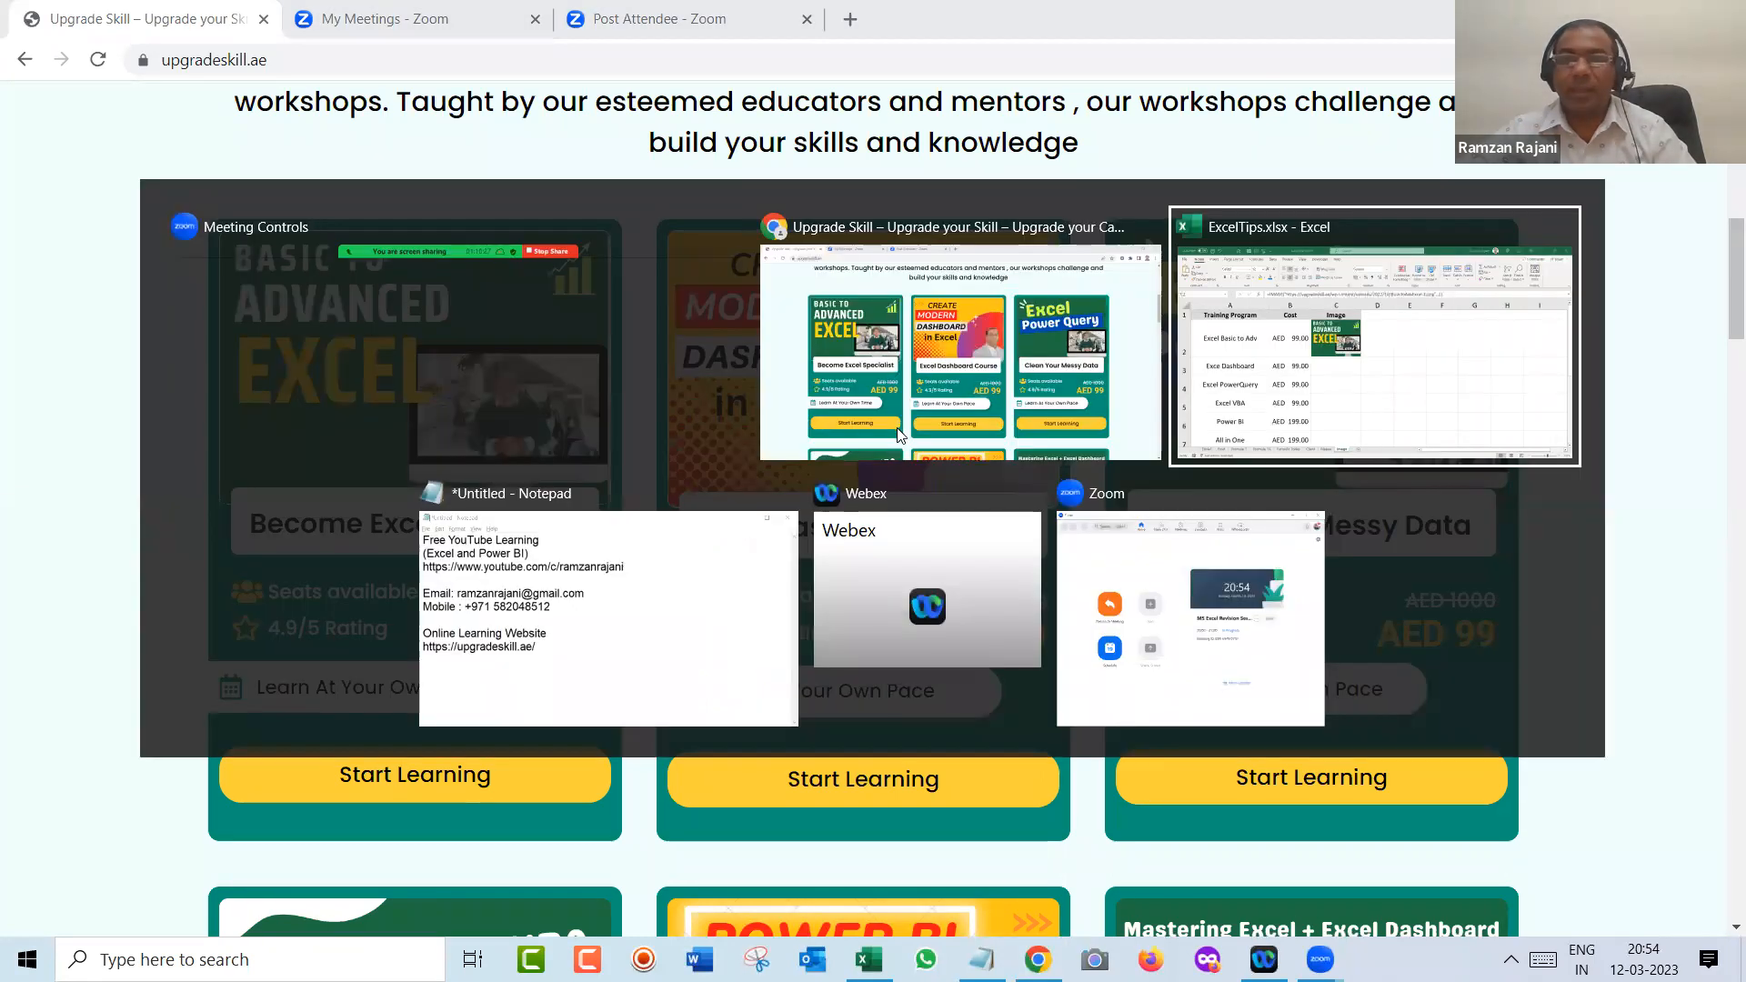
{"action": "double_click", "coordinate": [736, 543]}
{"action": "type", "text": "=im"}
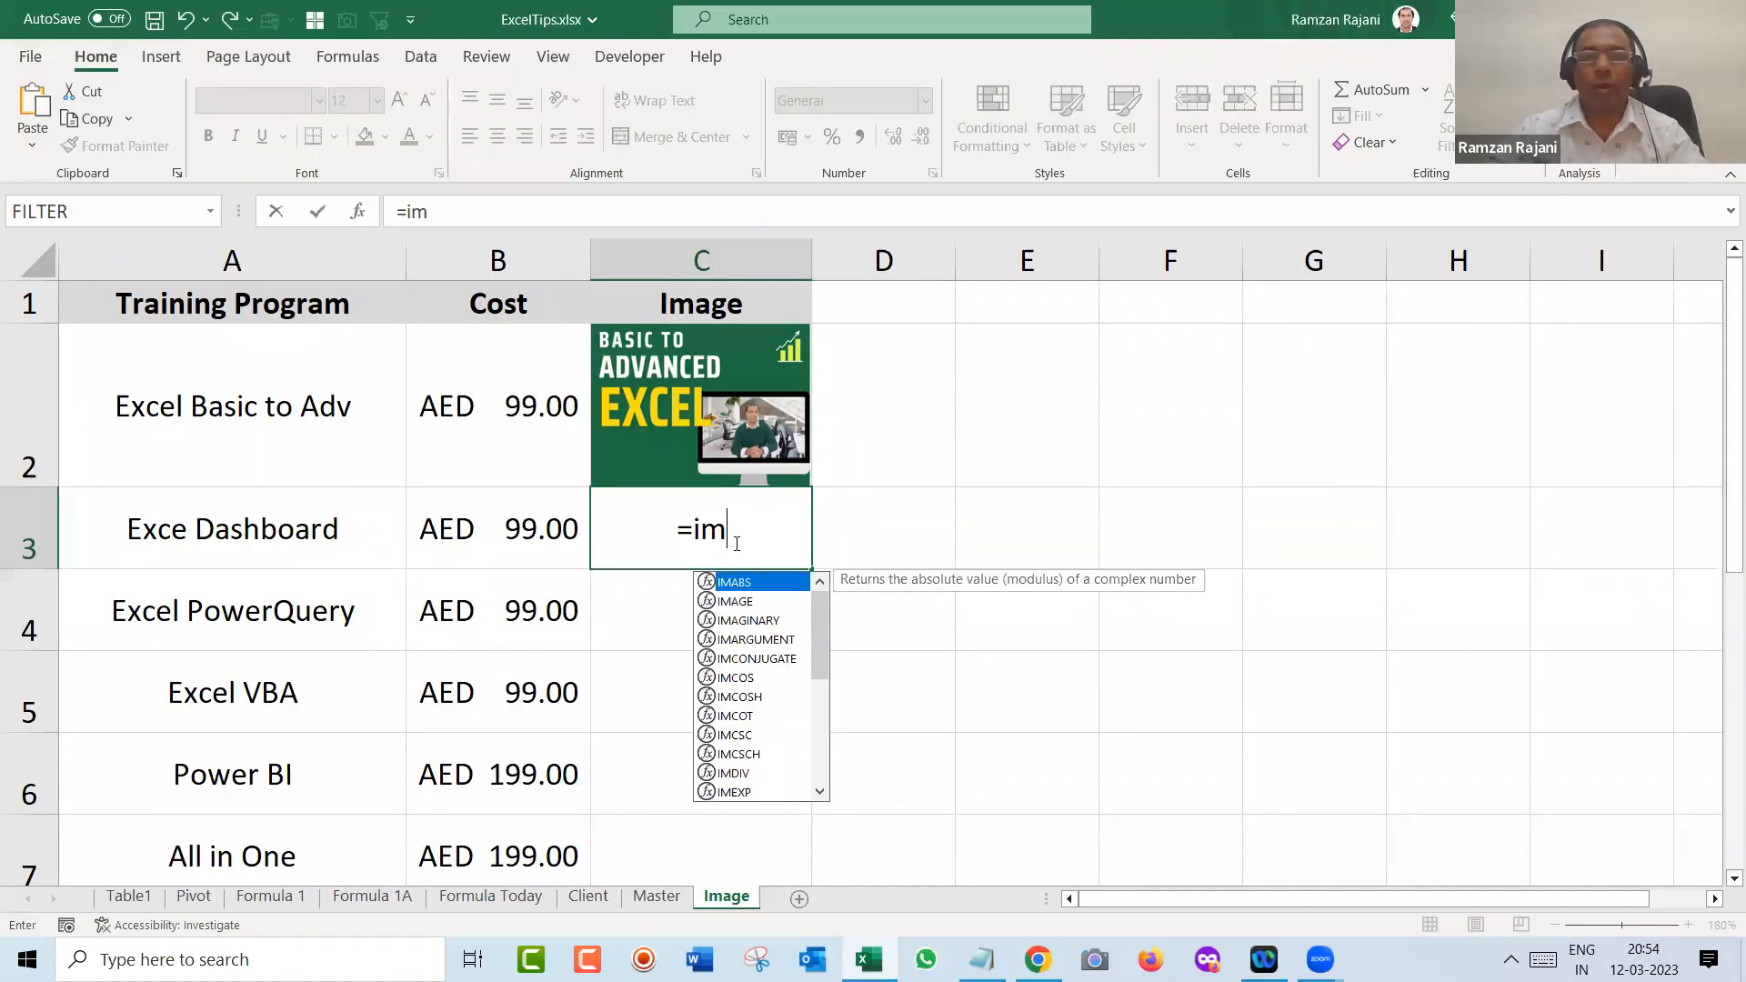
{"action": "key", "text": "Down"}
{"action": "key", "text": "Tab"}
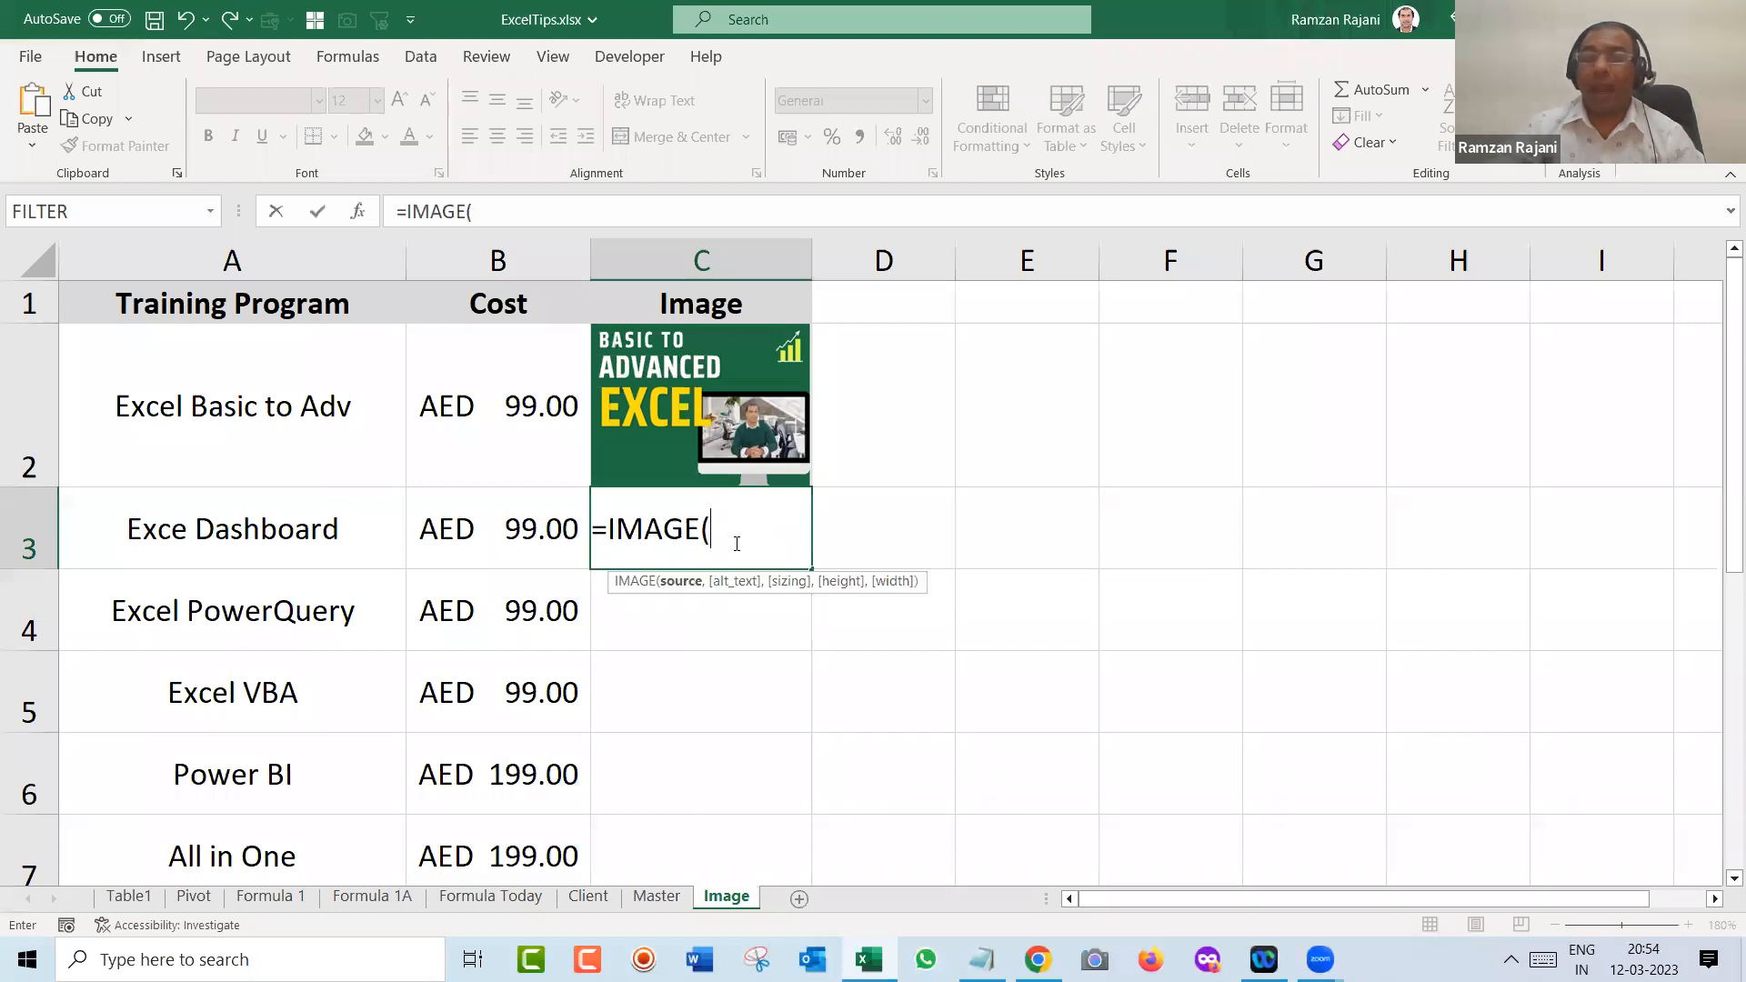
{"action": "key", "text": "ctrl+v"}
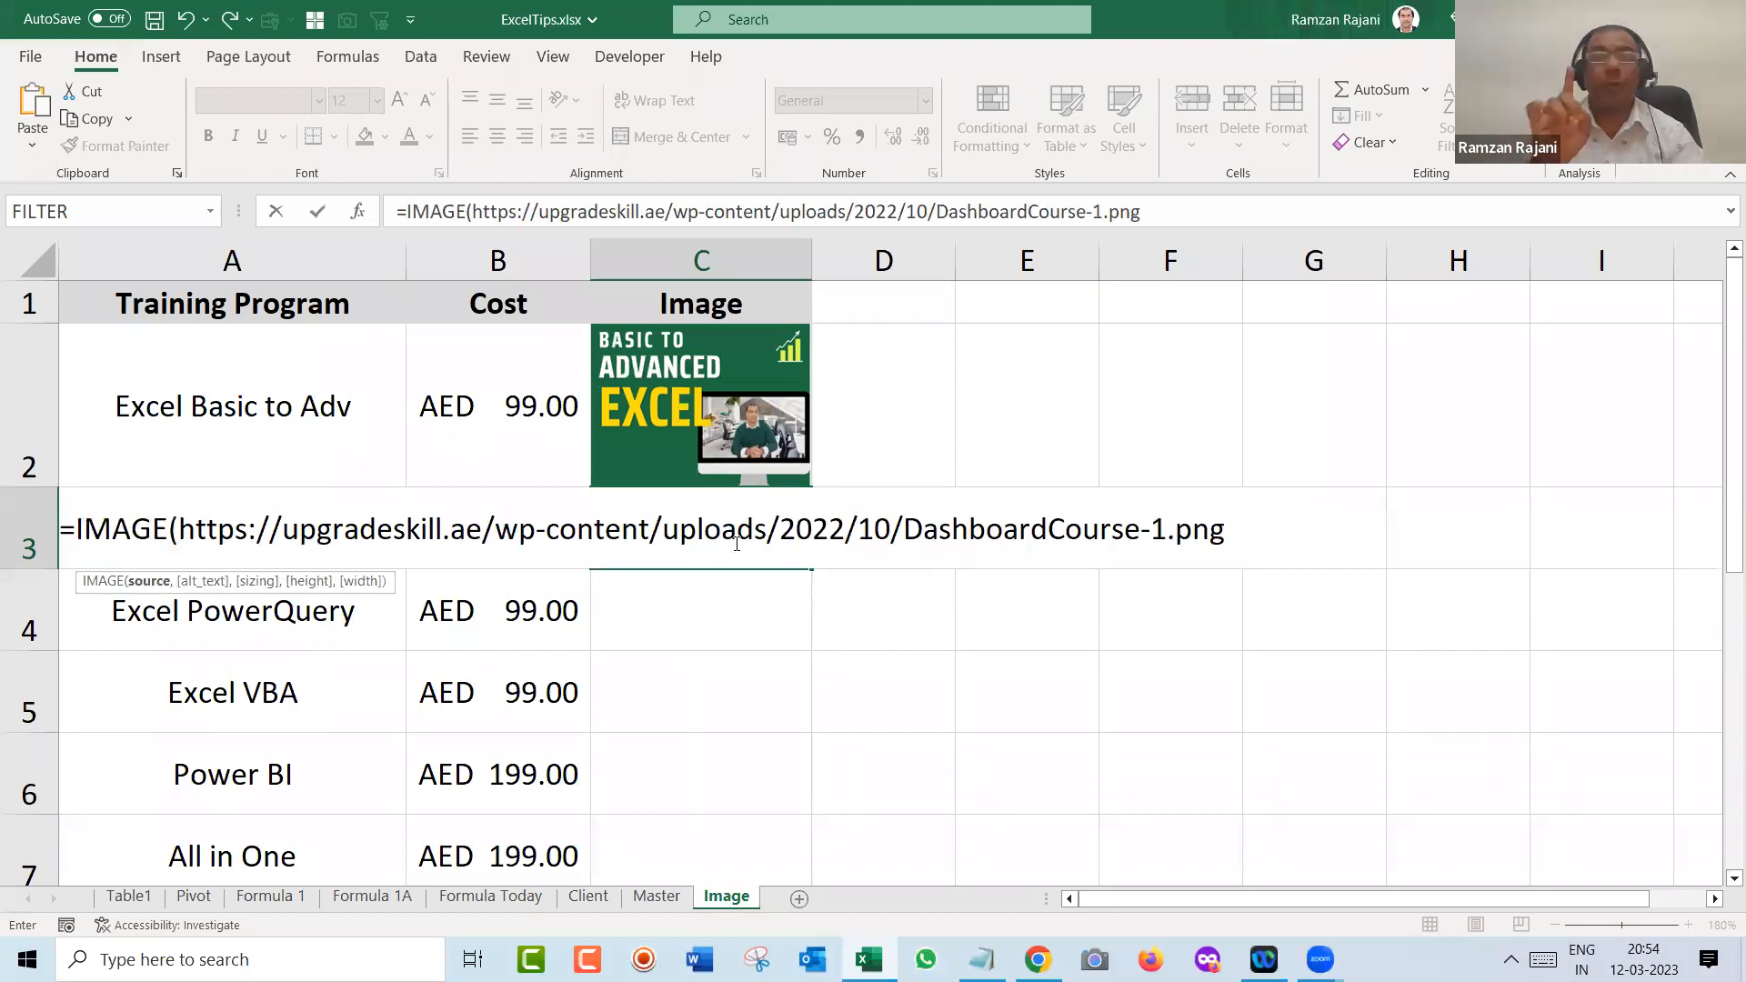
{"action": "type", "text": "\""}
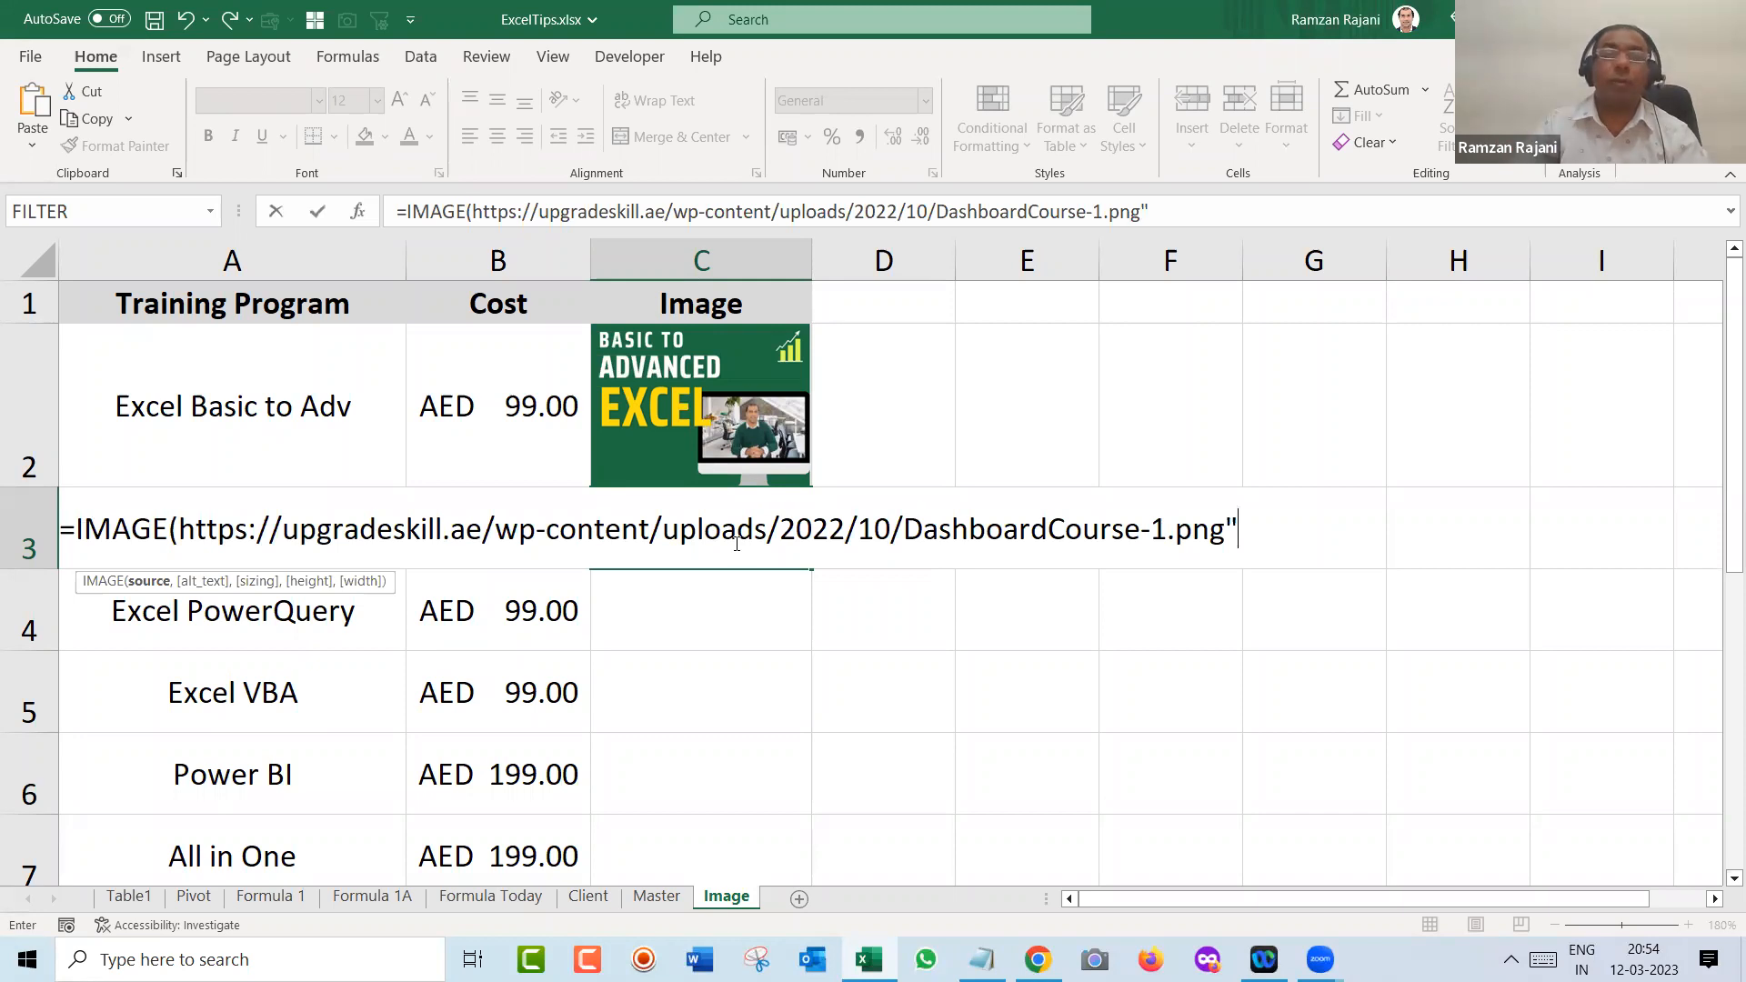
{"action": "key", "text": "Return"}
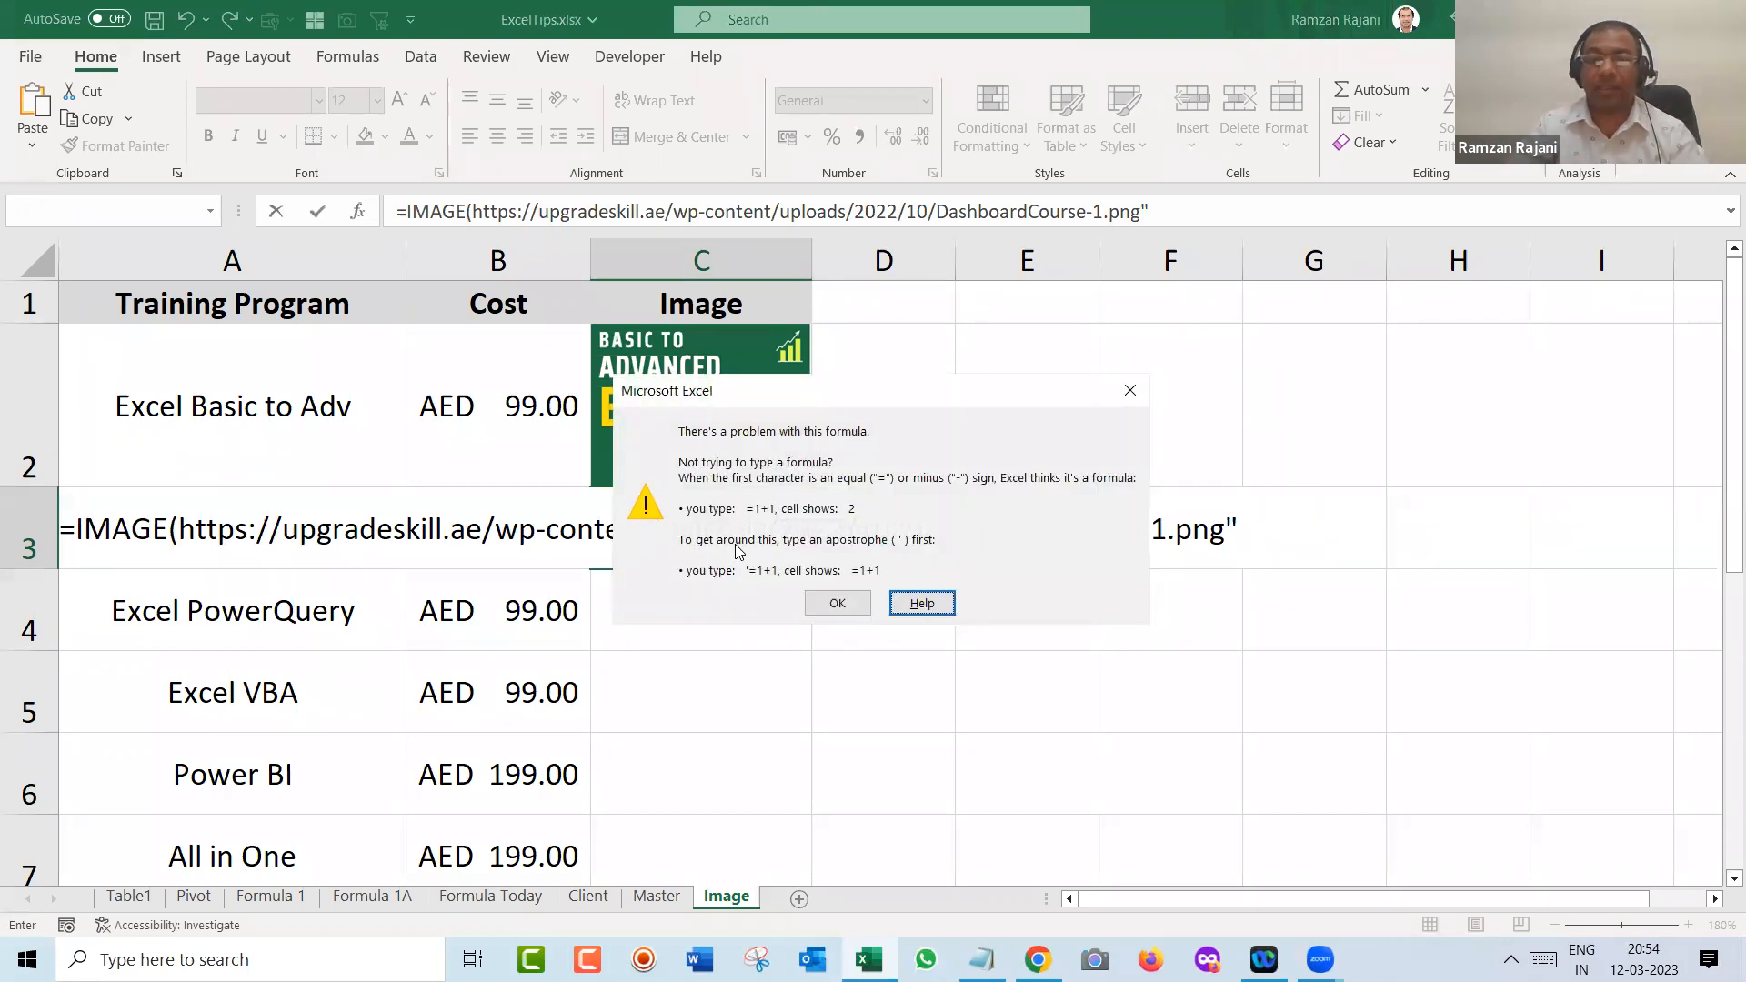
{"action": "key", "text": "Return"}
- Insert the missing opening quotation mark before the web address in the C3 IMAGE formula
{"action": "key", "text": "ctrl+Left"}
{"action": "key", "text": "ctrl+Left"}
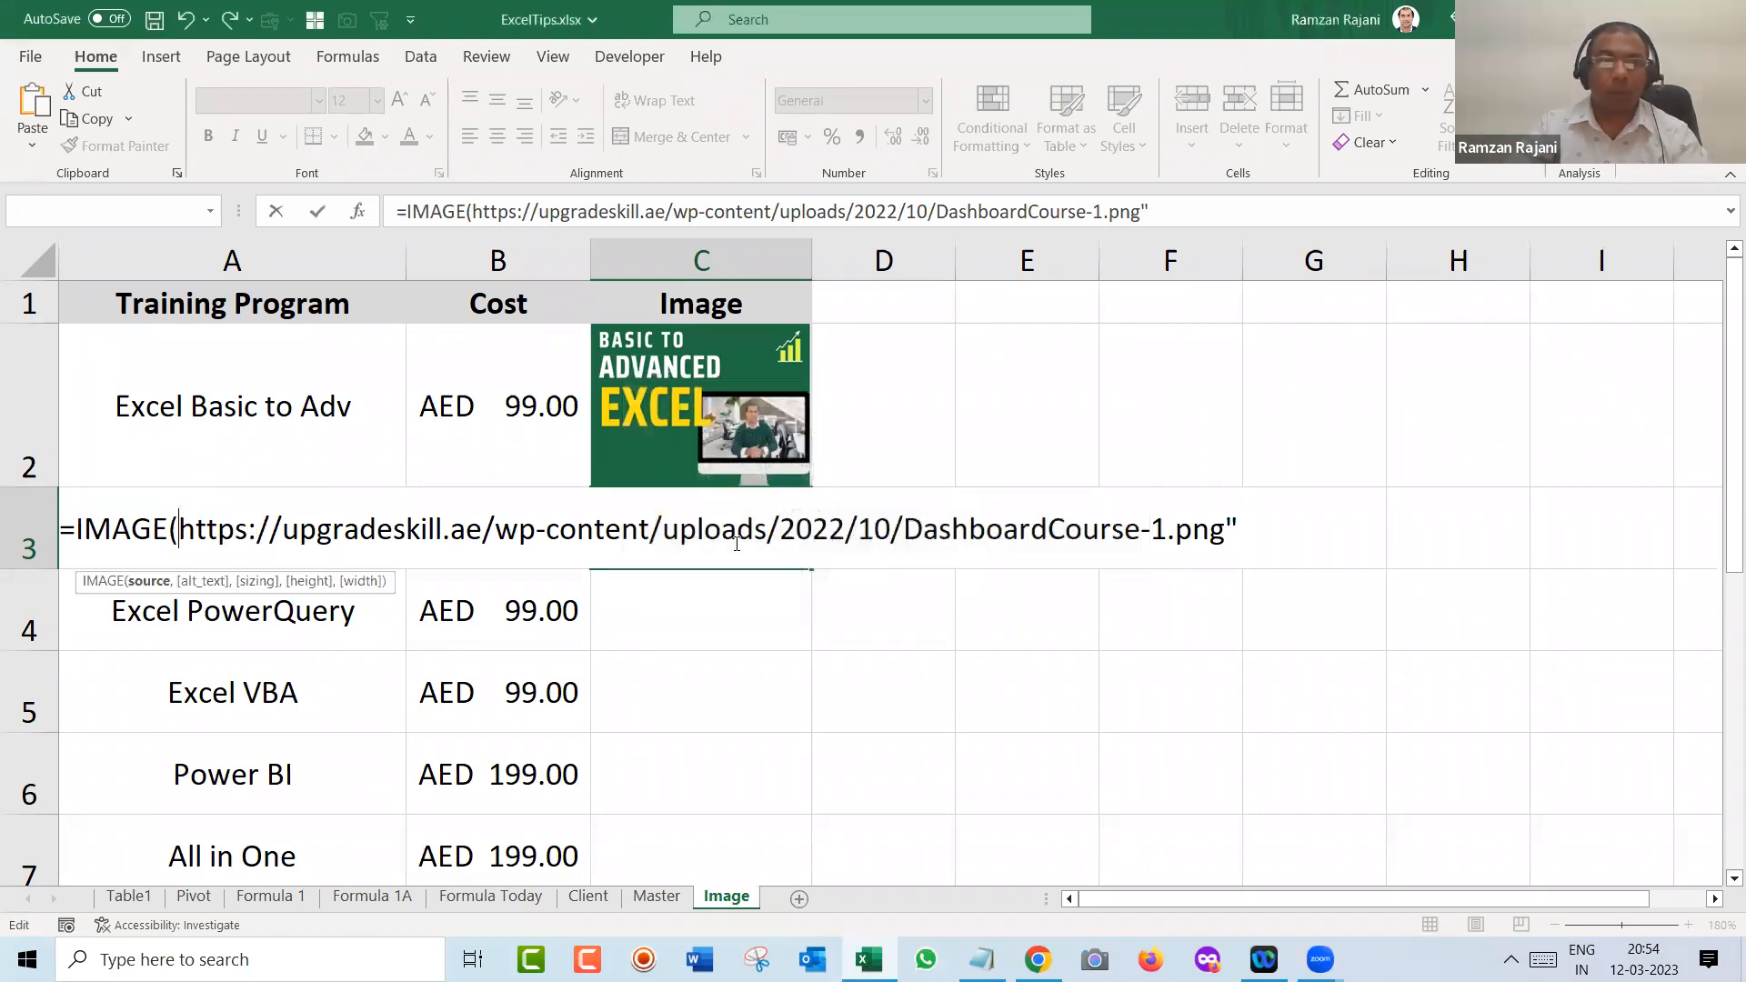
{"action": "type", "text": "\""}
- Complete the C3 IMAGE formula with empty alt text and sizing 1 - Fill cell, and enter it
{"action": "key", "text": "ctrl+Right"}
{"action": "key", "text": "ctrl+Right"}
{"action": "key", "text": "ctrl+Right"}
{"action": "key", "text": "ctrl+Right"}
{"action": "key", "text": "ctrl+Right"}
{"action": "type", "text": ",,"}
{"action": "key", "text": "Down"}
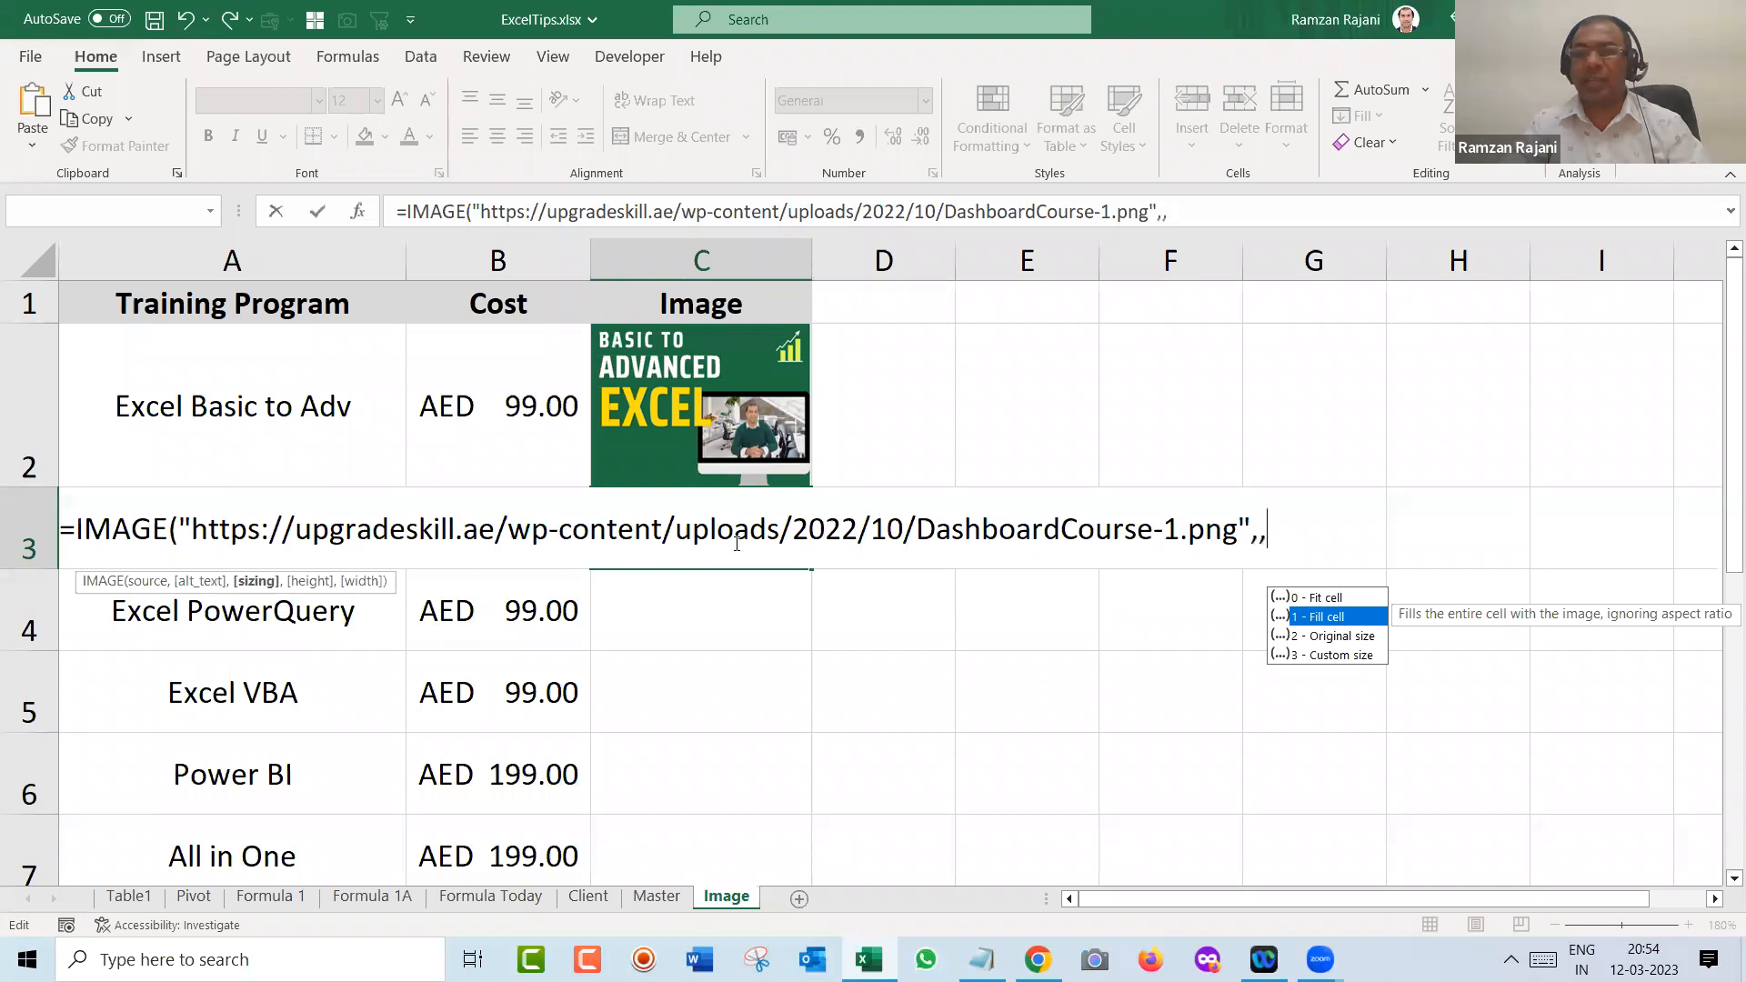
{"action": "key", "text": "Tab"}
{"action": "type", "text": ")"}
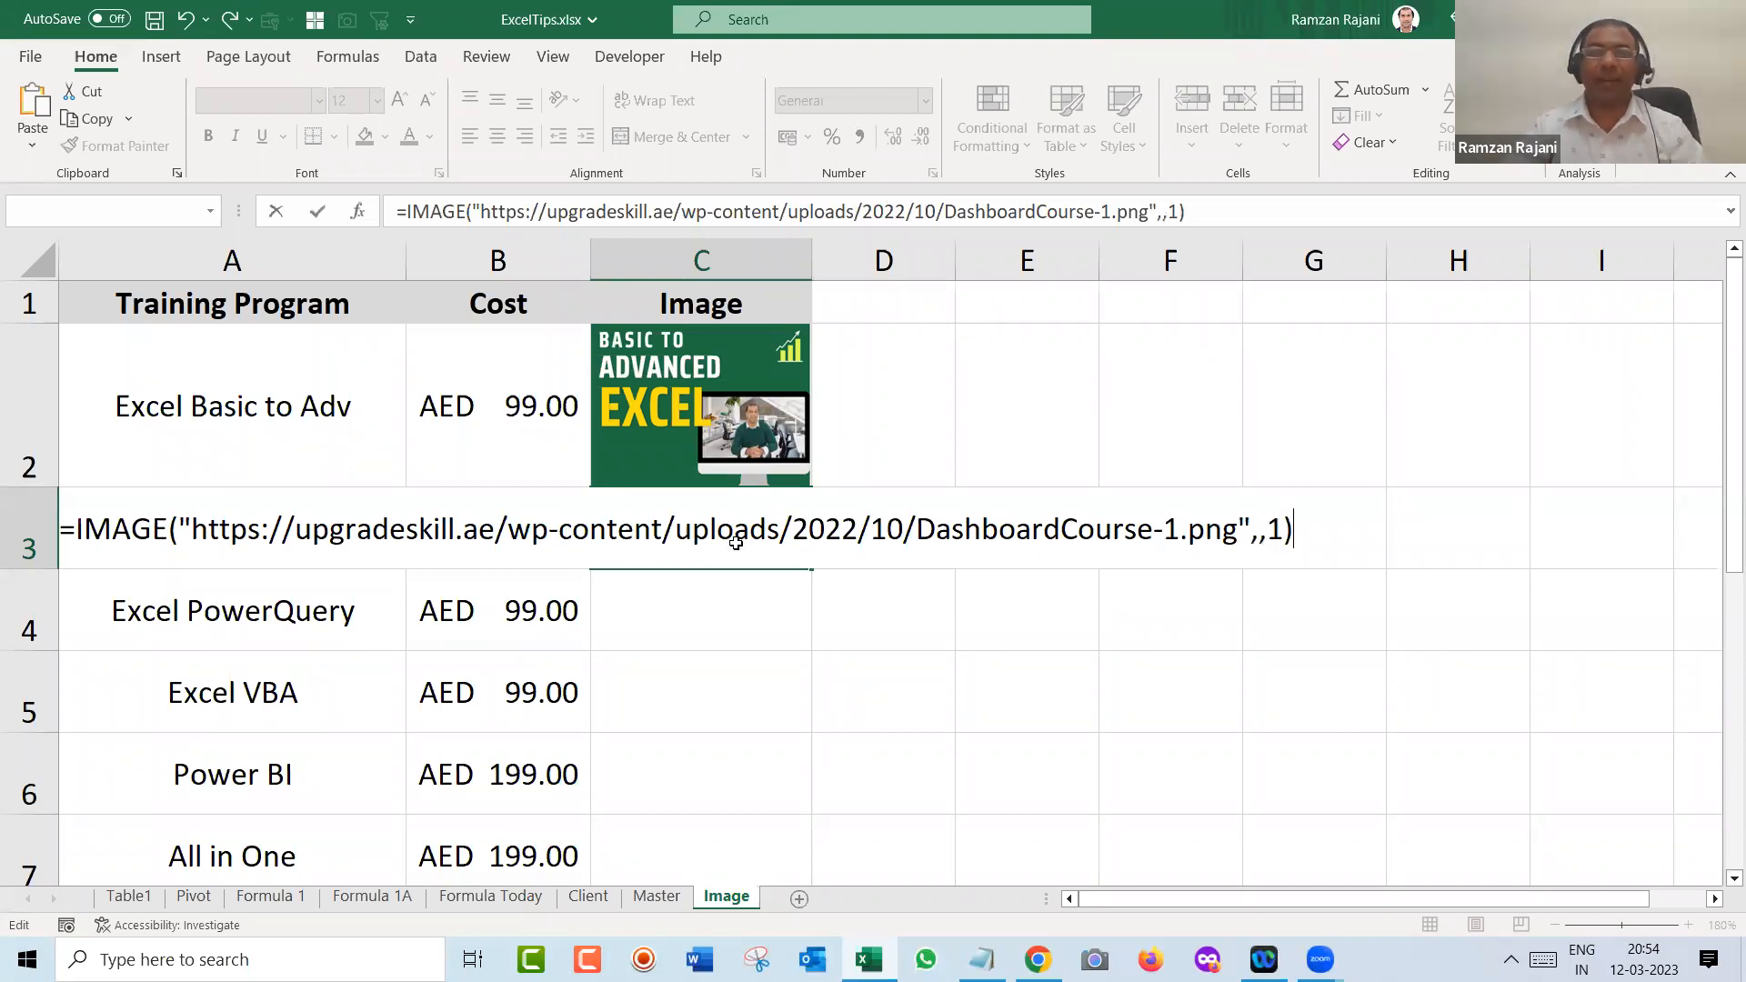
{"action": "key", "text": "Return"}
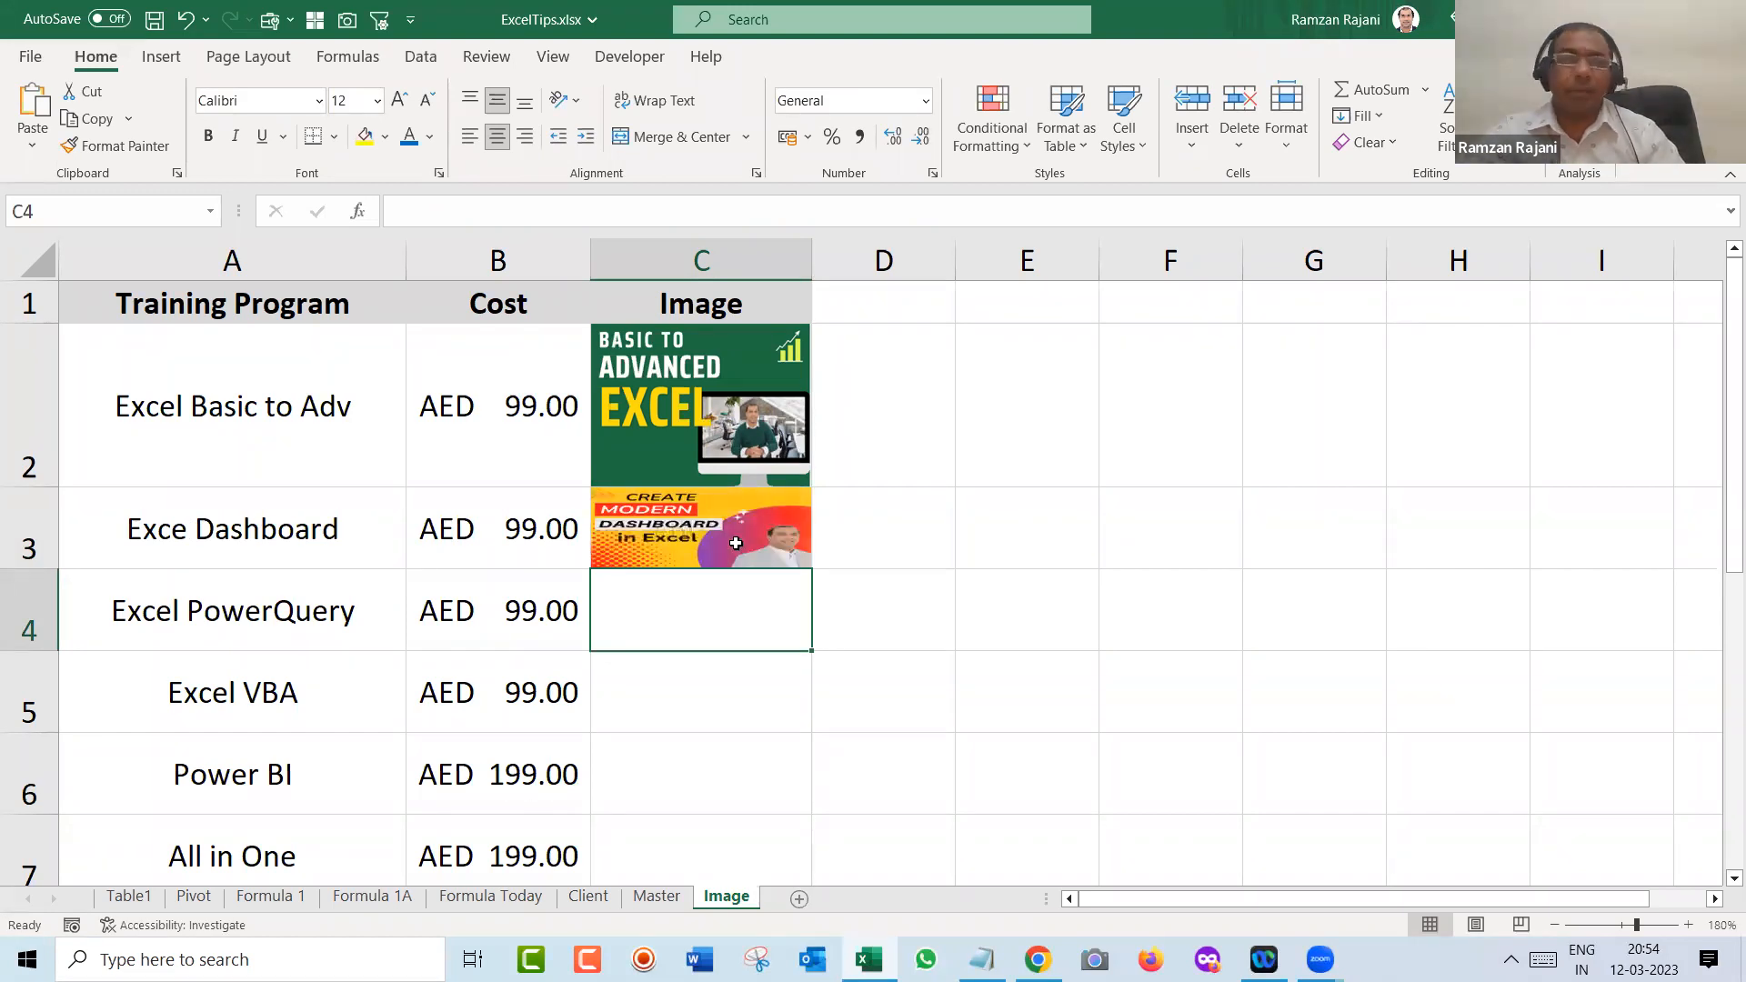
- Set the height of the Exce Dashboard row, row 3, to 60
{"action": "left_click", "coordinate": [16, 540]}
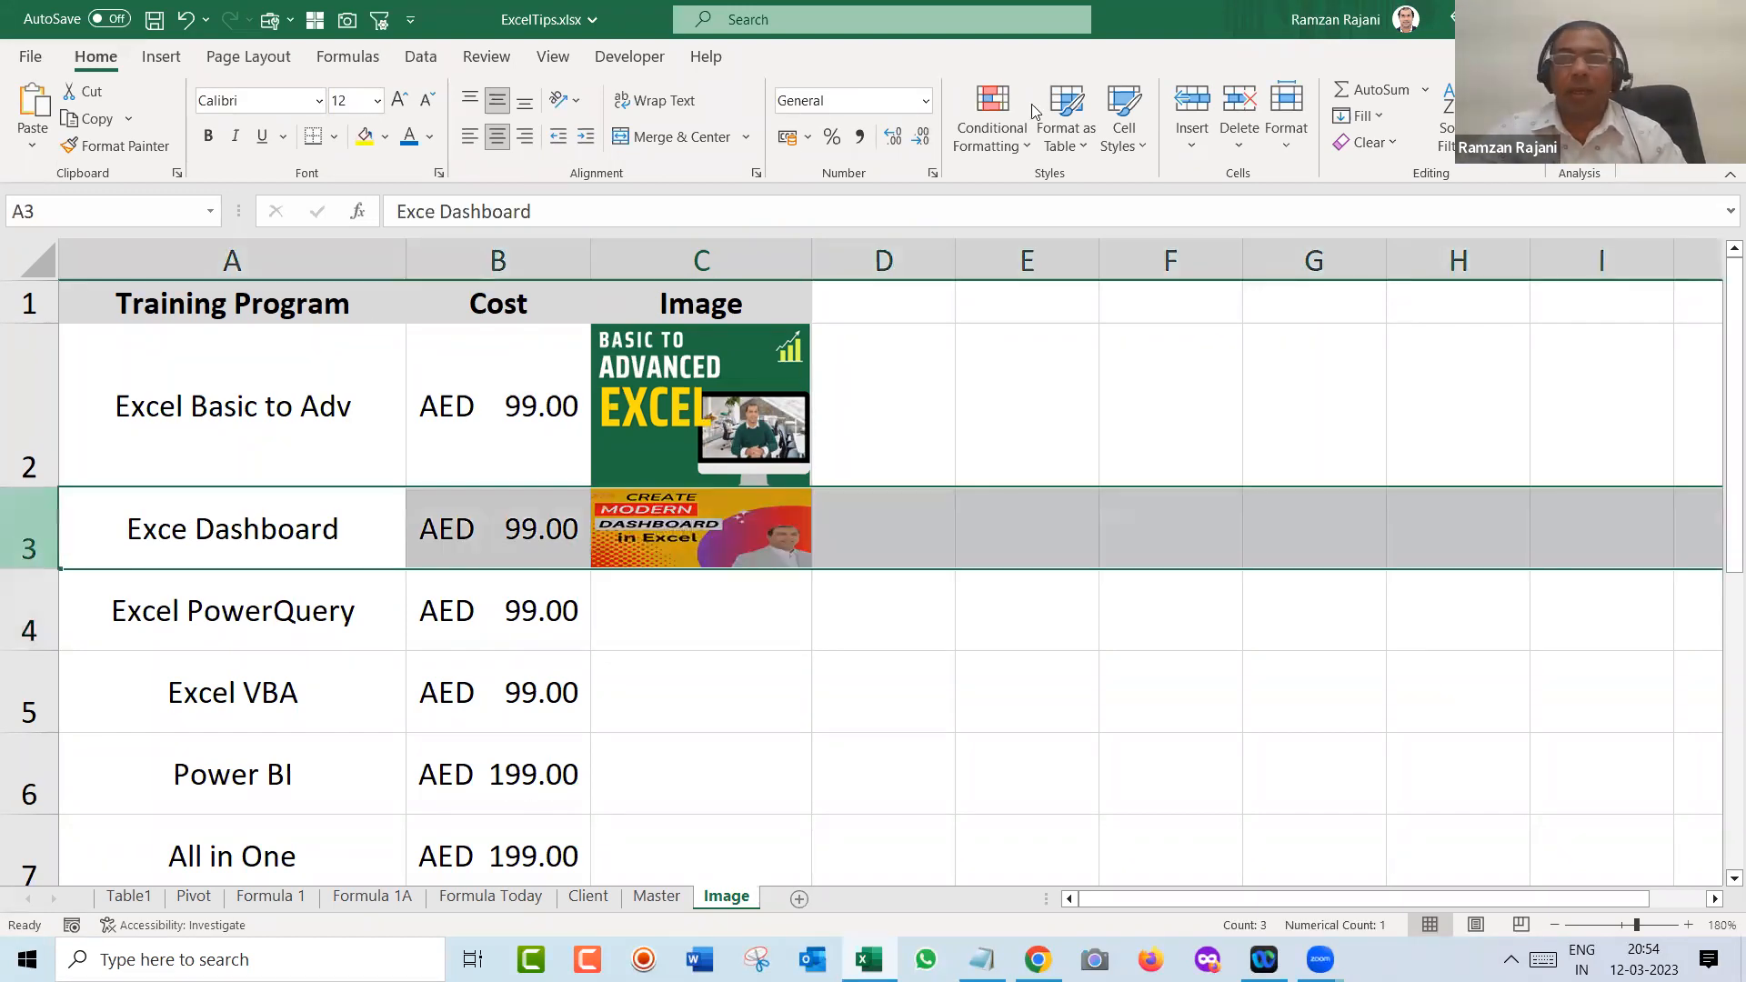
{"action": "left_click", "coordinate": [1280, 145]}
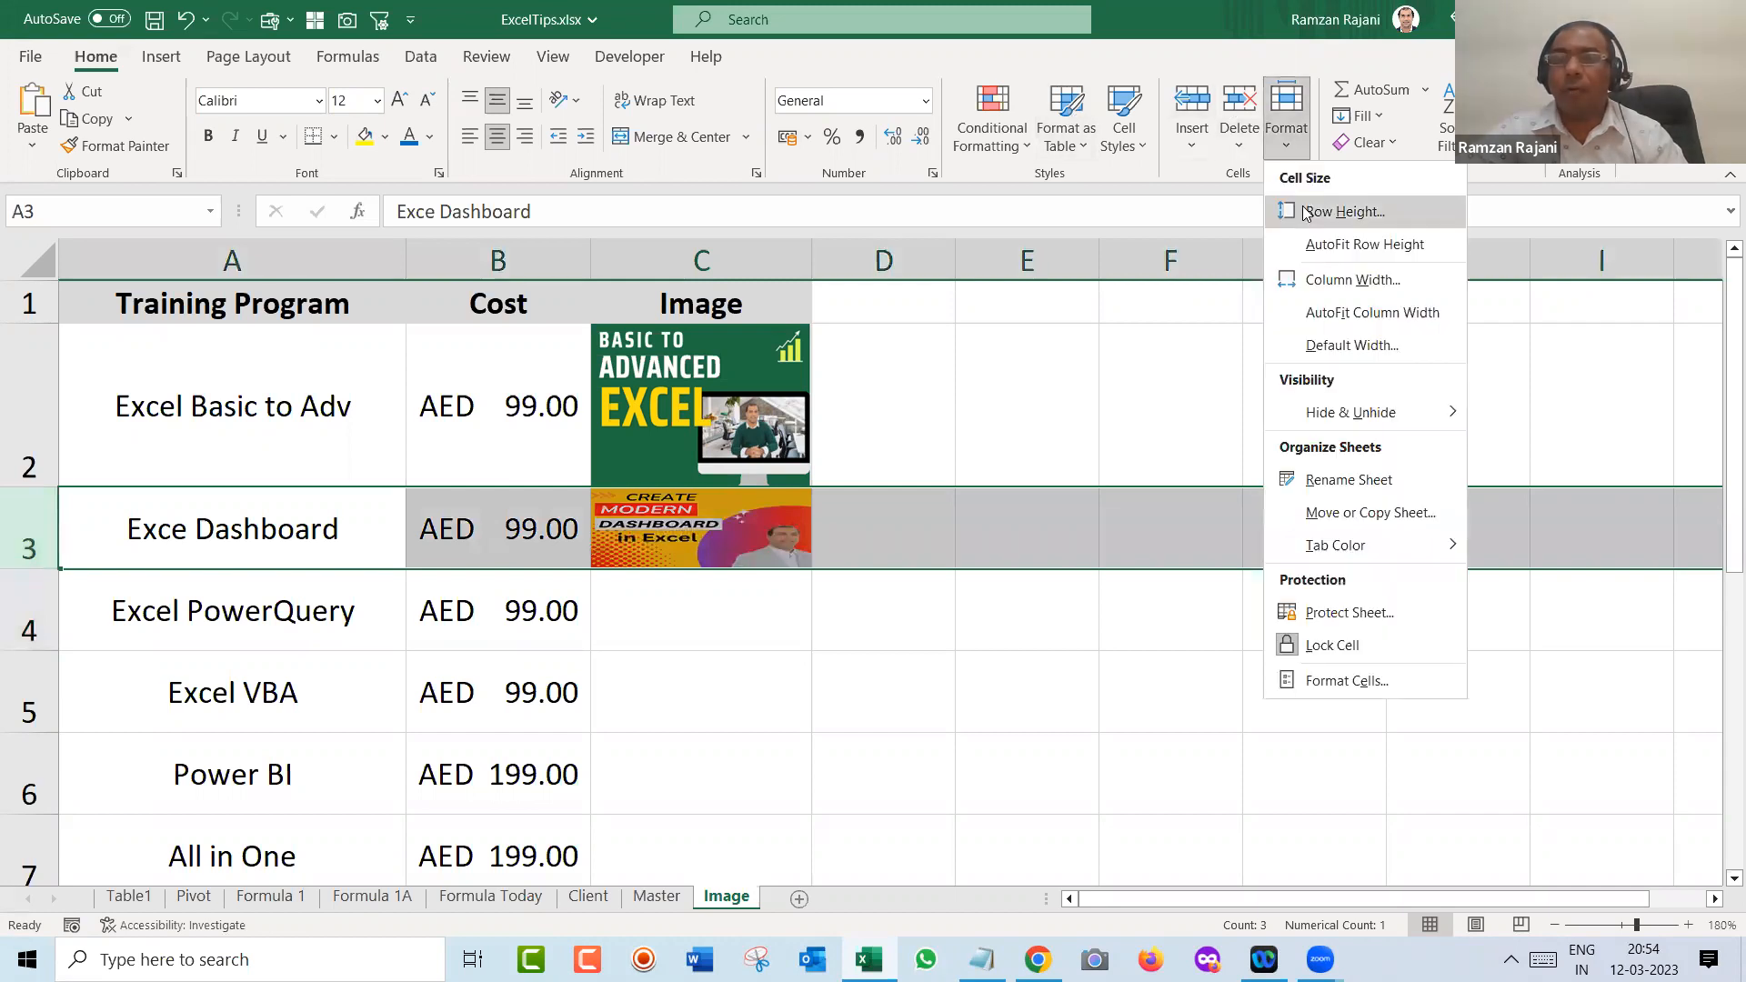
{"action": "left_click", "coordinate": [1344, 212]}
{"action": "type", "text": "60"}
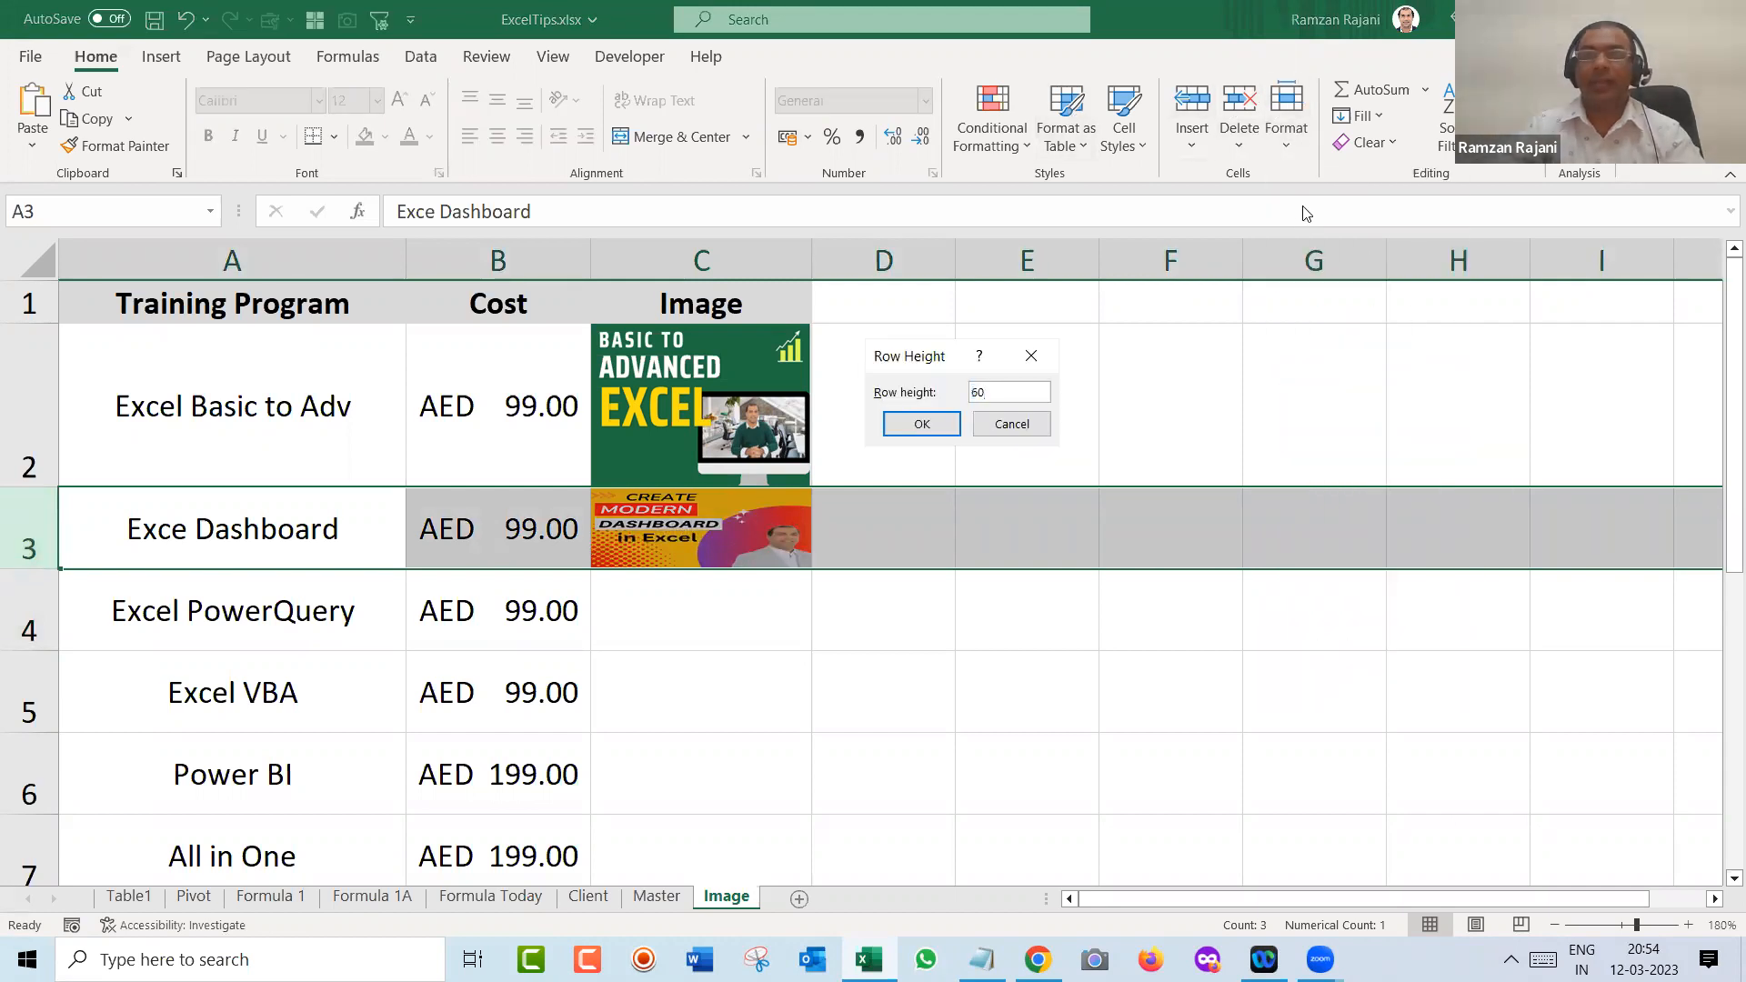
{"action": "key", "text": "Return"}
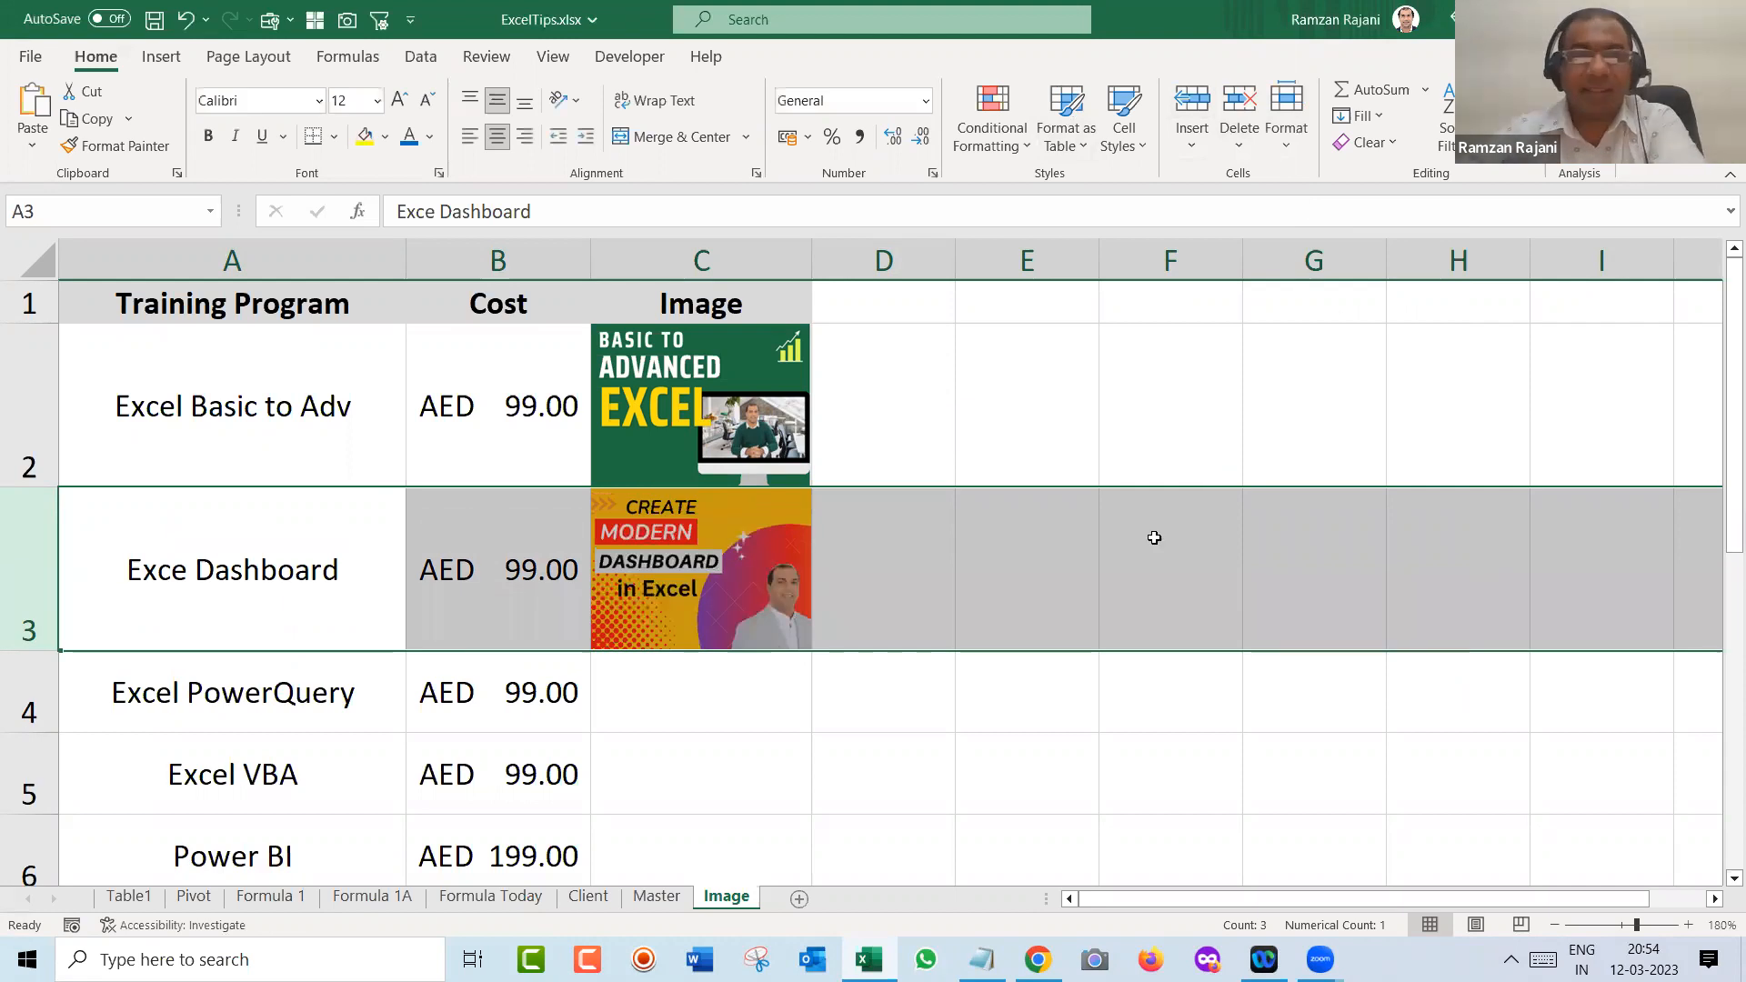
{"action": "left_click", "coordinate": [905, 562]}
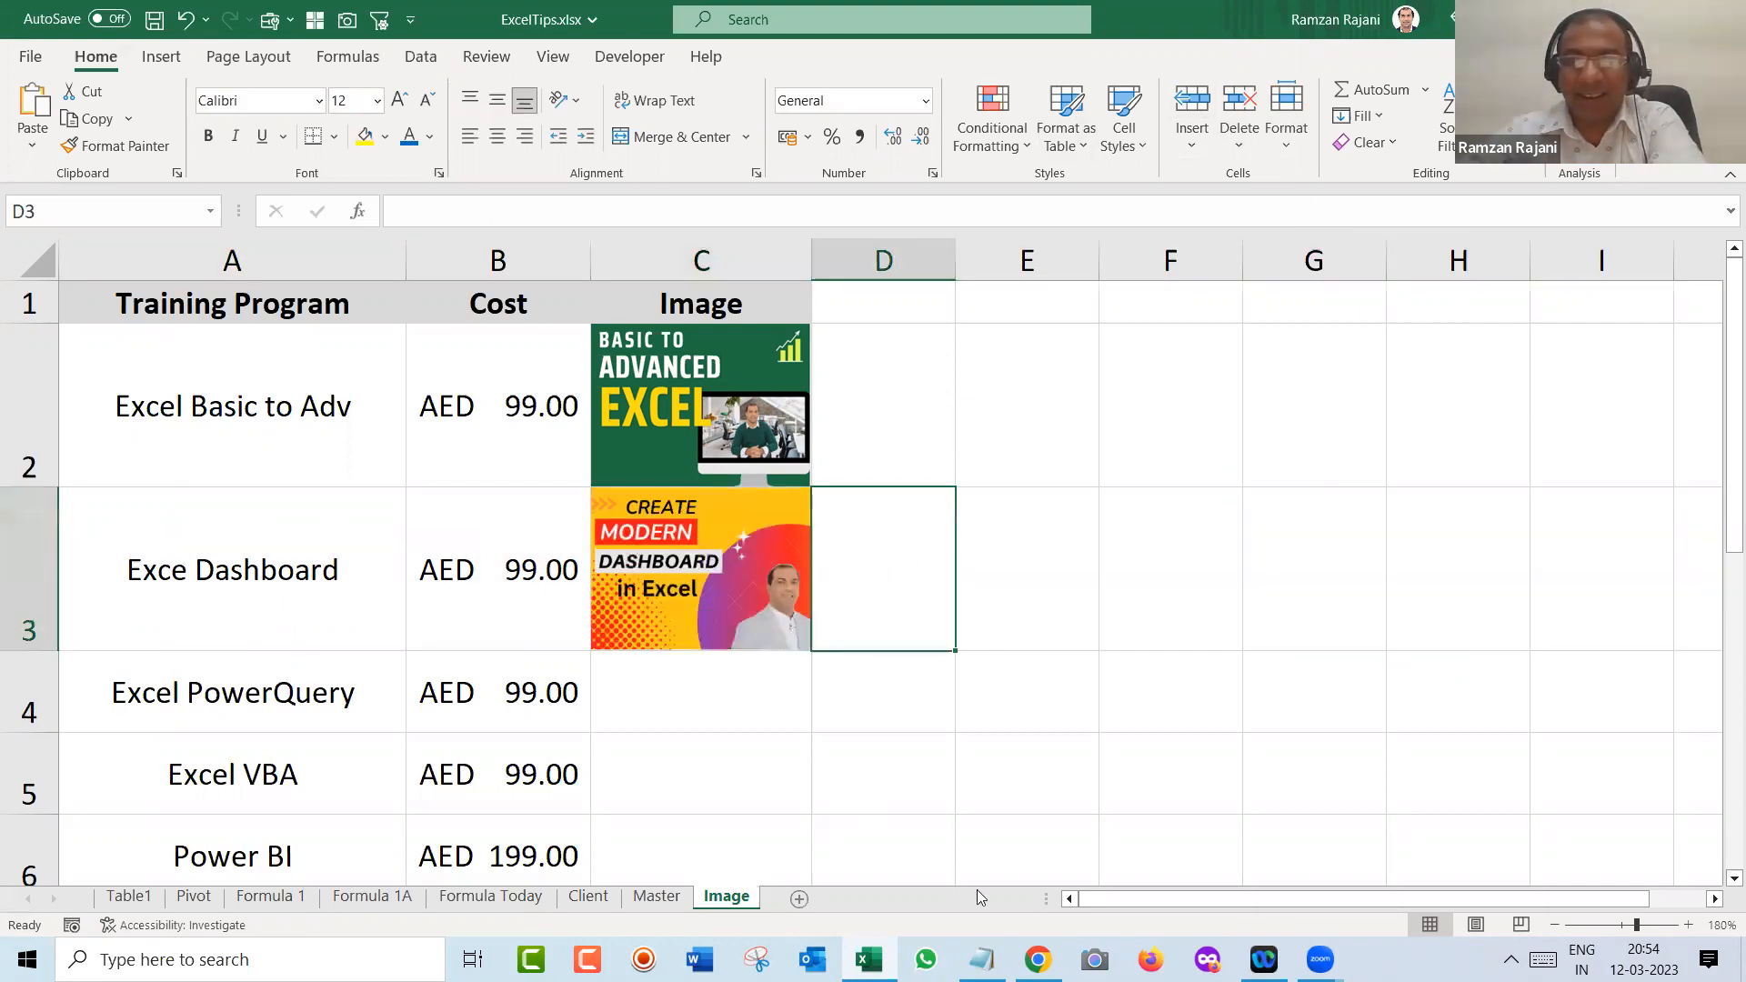
{"action": "key", "text": "alt+Tab"}
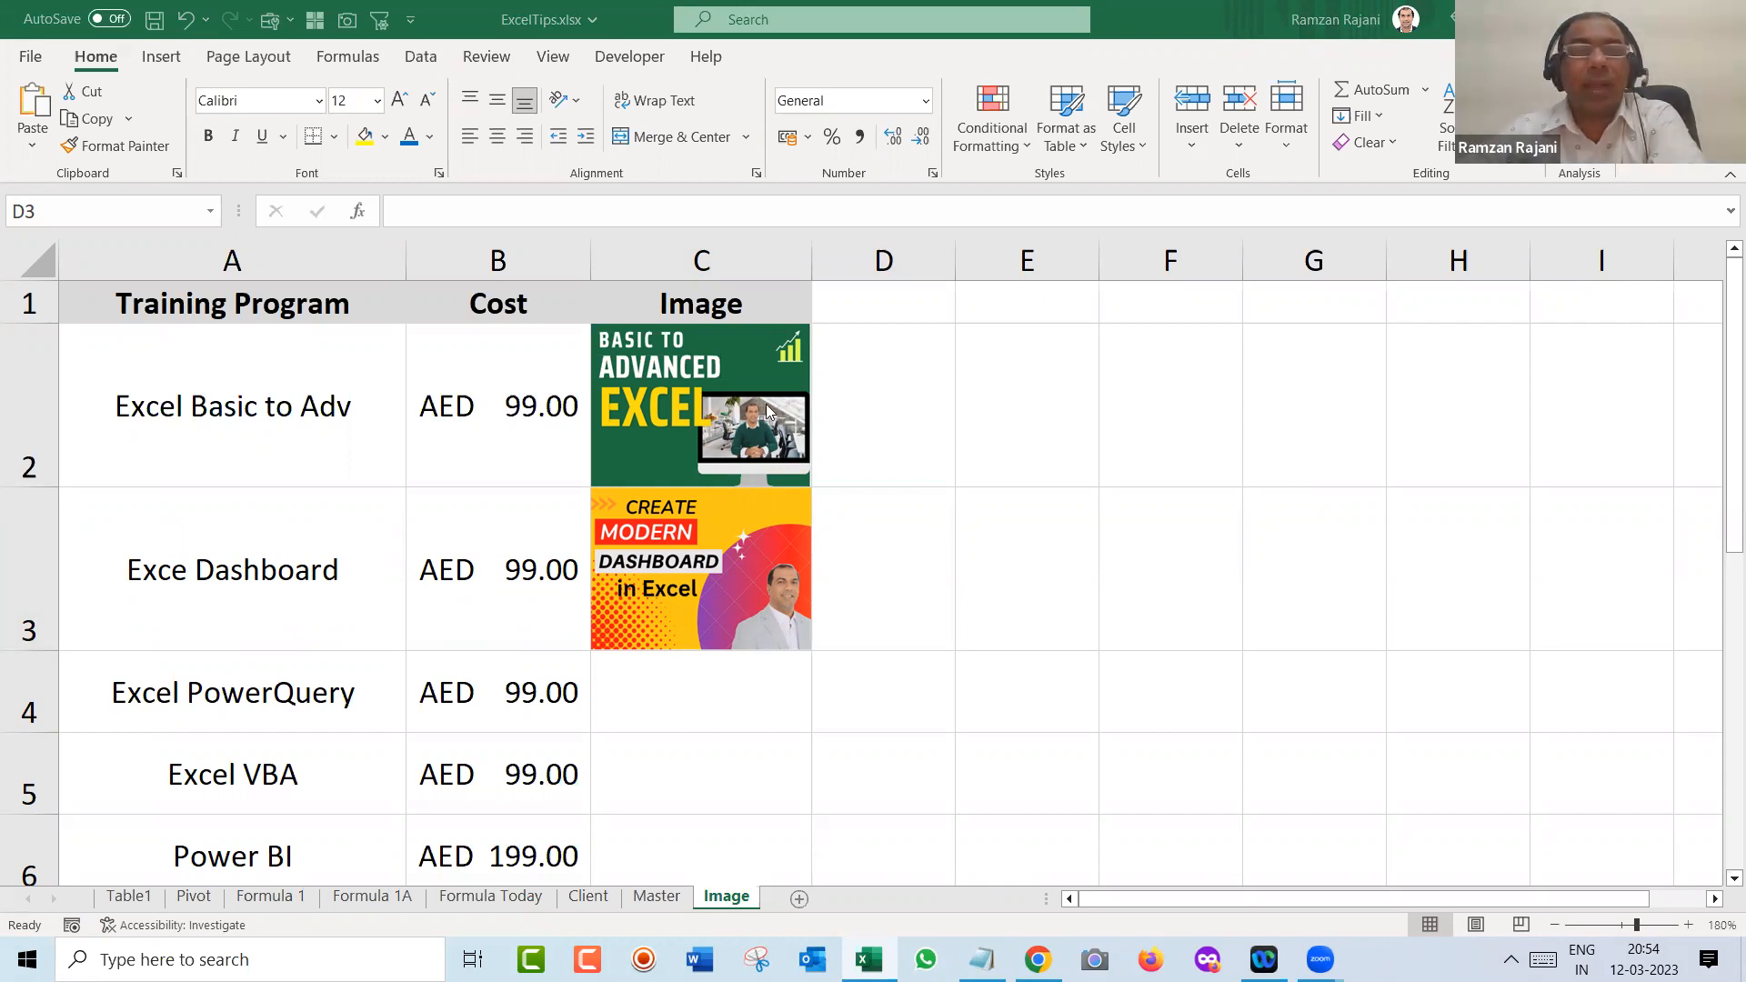
{"action": "key", "text": "alt+Tab"}
- Add filters to the header row and filter the Training Program column to show only Excel Basic to Adv
{"action": "left_click", "coordinate": [630, 307]}
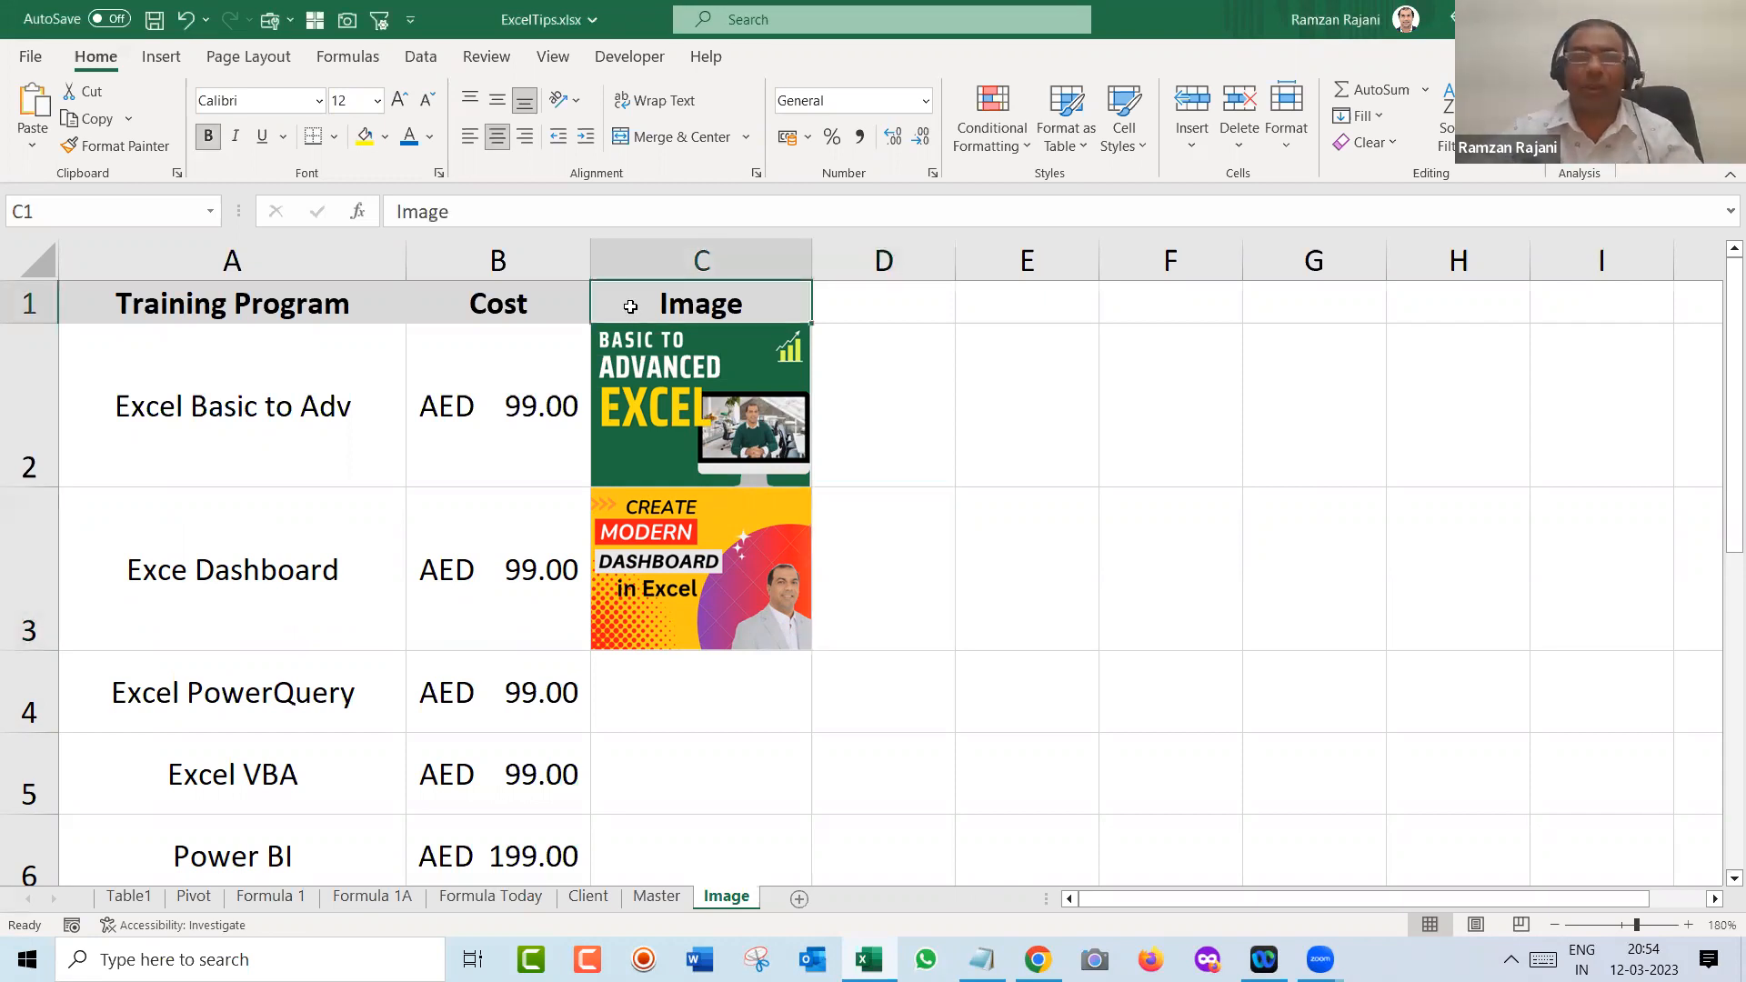
{"action": "key", "text": "ctrl+shift+l"}
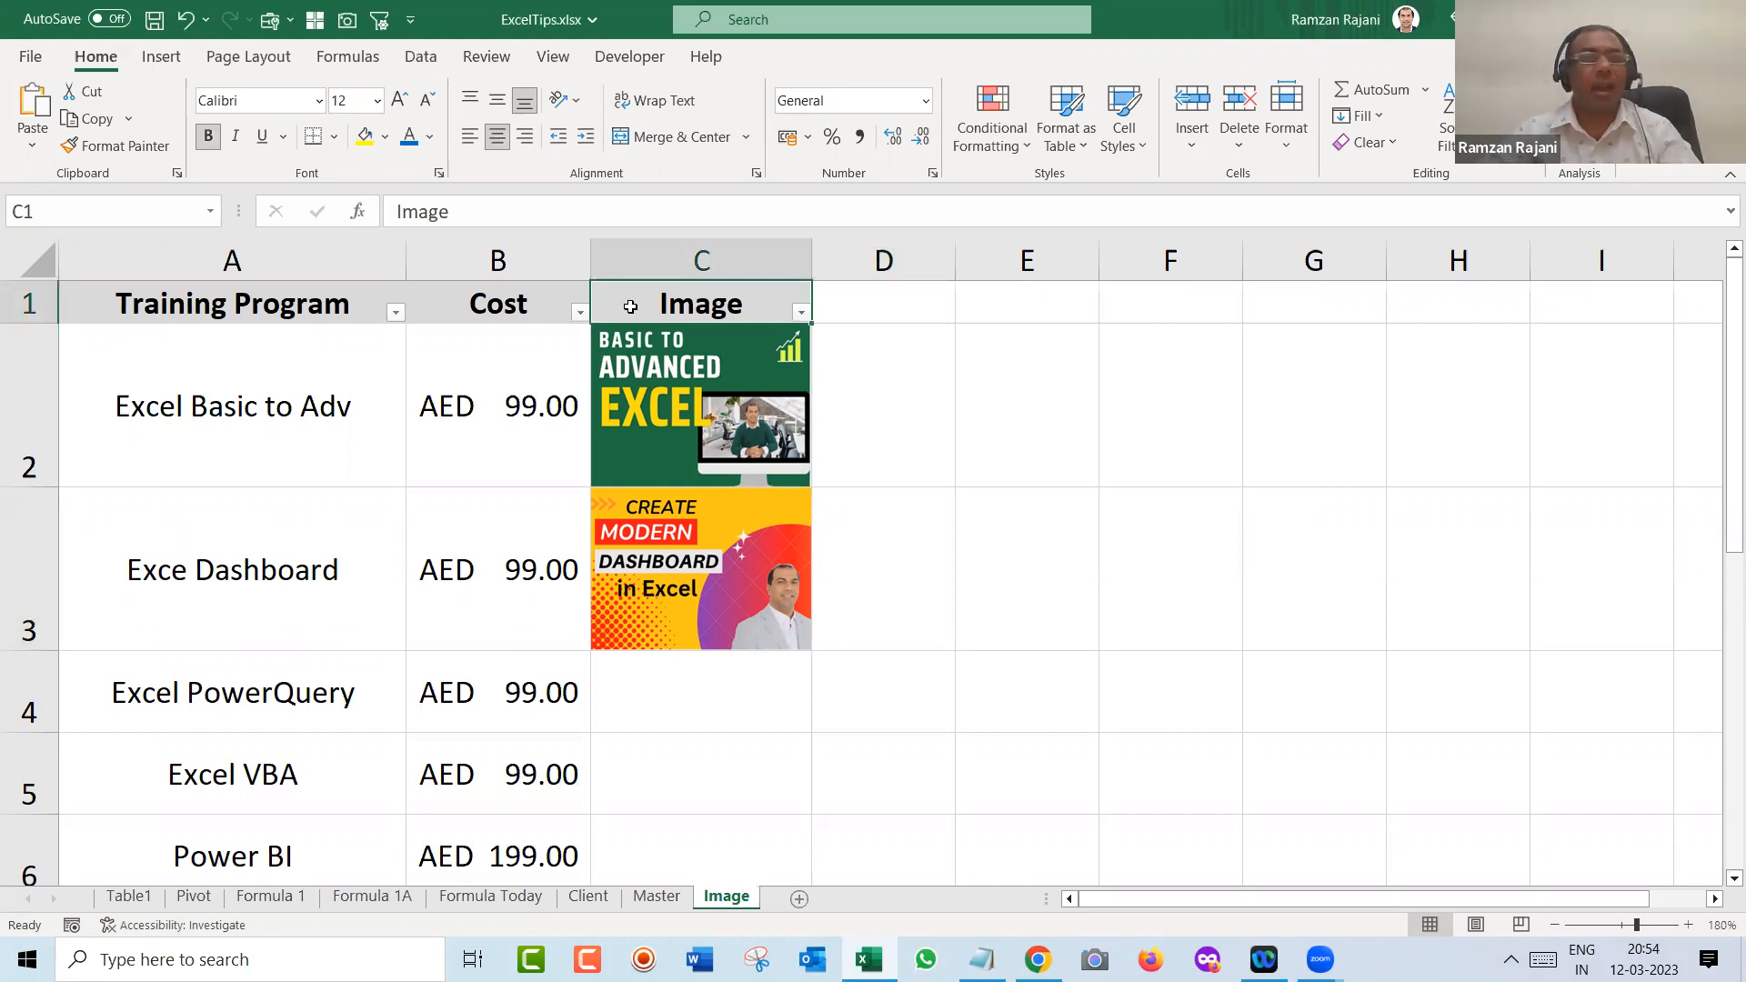
{"action": "key", "text": "Left"}
{"action": "key", "text": "Left"}
{"action": "key", "text": "alt+Down"}
{"action": "key", "text": "Down"}
{"action": "key", "text": "Down"}
{"action": "key", "text": "Down"}
{"action": "key", "text": "Up"}
{"action": "key", "text": "Up"}
{"action": "key", "text": "space"}
{"action": "key", "text": "Down"}
{"action": "key", "text": "Down"}
{"action": "key", "text": "Down"}
{"action": "key", "text": "Down"}
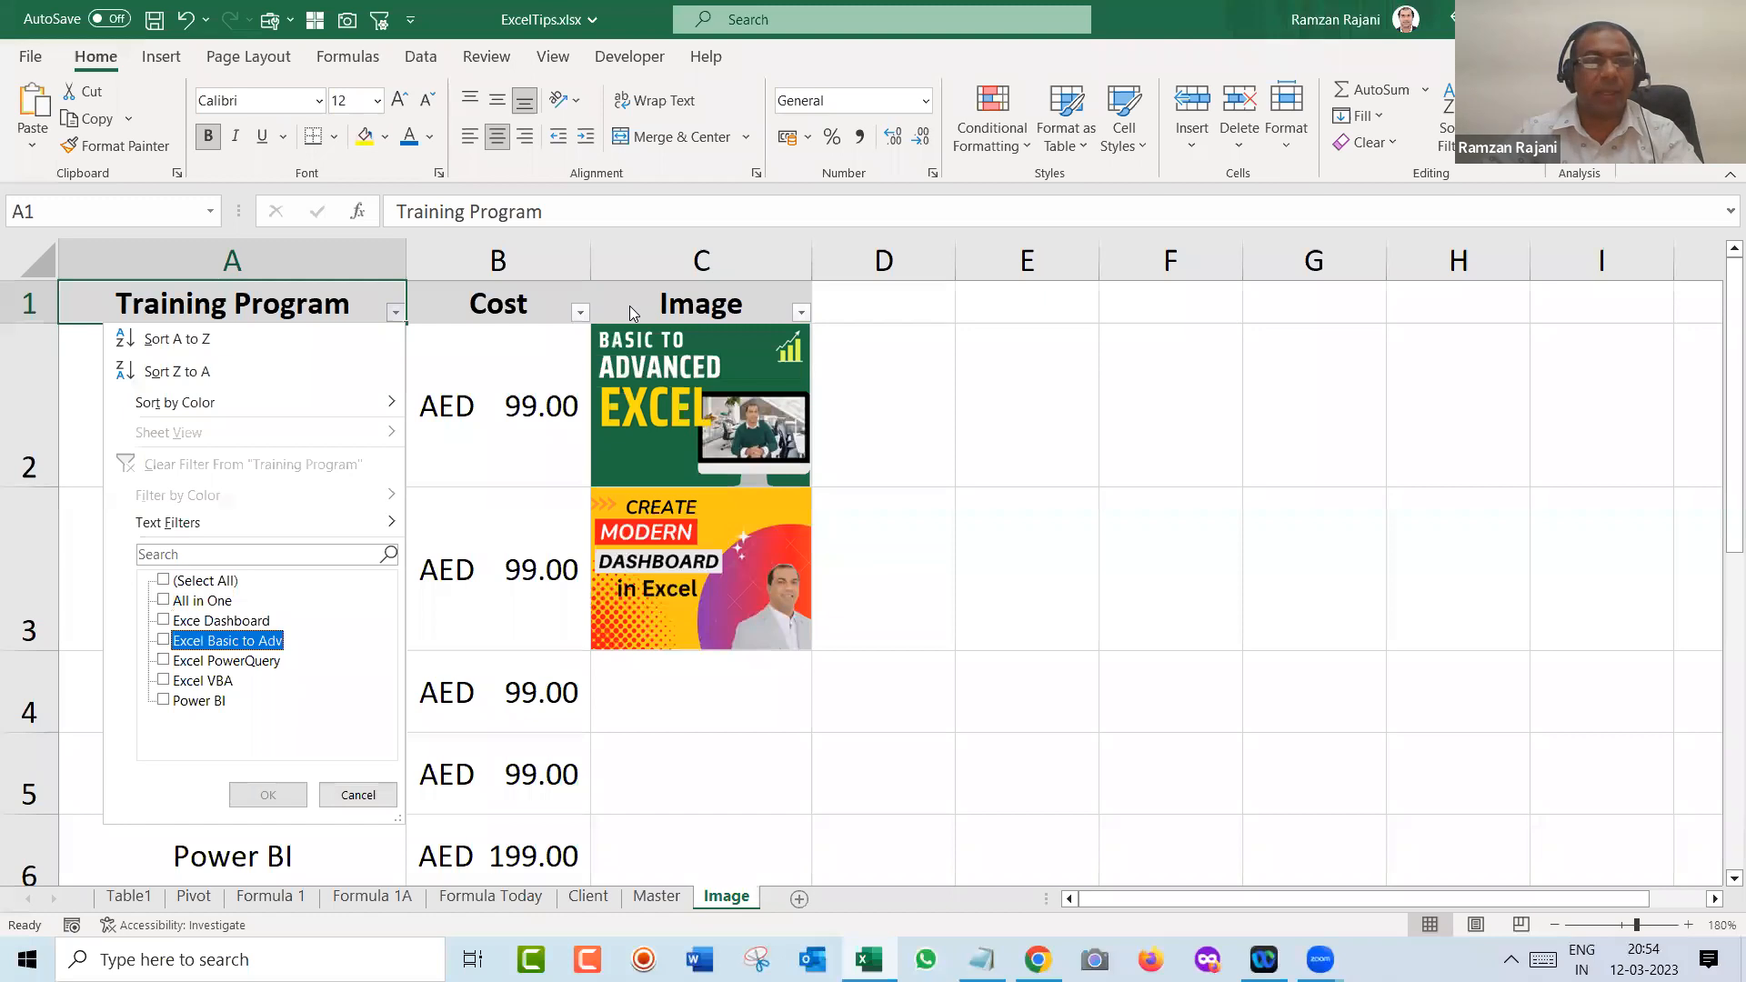
{"action": "key", "text": "Up"}
{"action": "key", "text": "Up"}
{"action": "key", "text": "Down"}
{"action": "key", "text": "space"}
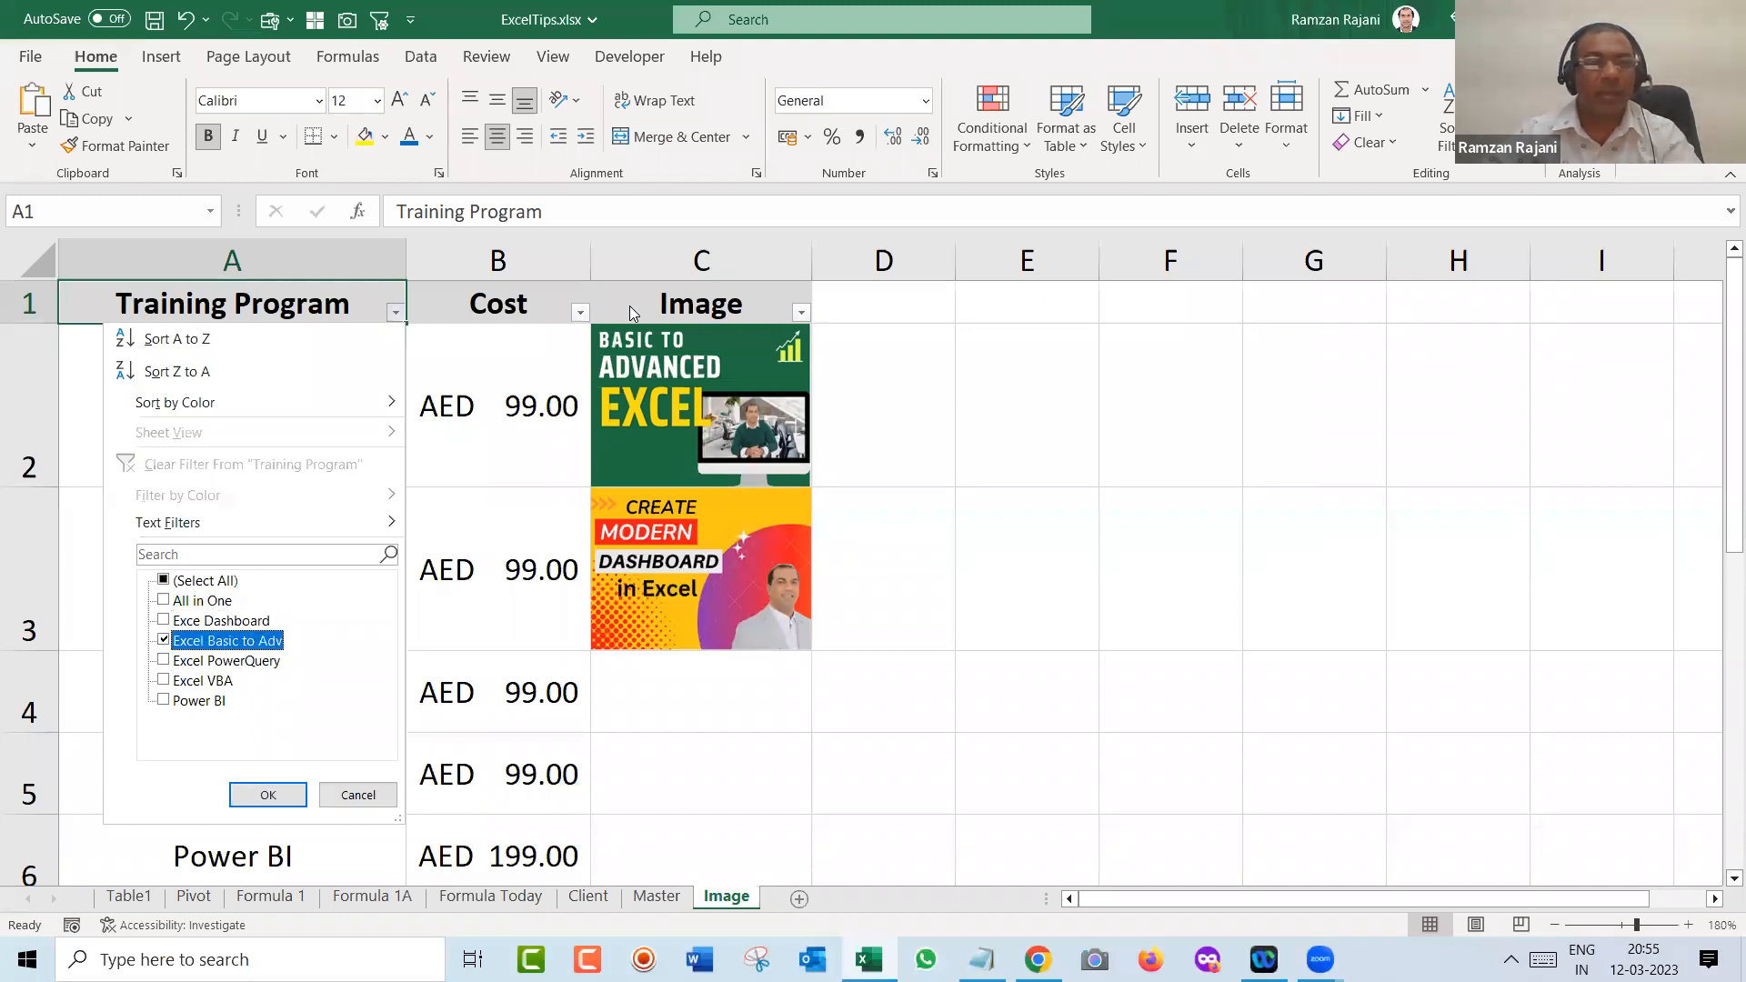
{"action": "key", "text": "Return"}
- Change the Training Program filter to show only Exce Dashboard, and remove the filters from the header row
{"action": "key", "text": "alt+Down"}
{"action": "key", "text": "Down"}
{"action": "key", "text": "Down"}
{"action": "key", "text": "Down"}
{"action": "key", "text": "Down"}
{"action": "key", "text": "space"}
{"action": "key", "text": "Down"}
{"action": "key", "text": "Up"}
{"action": "key", "text": "Up"}
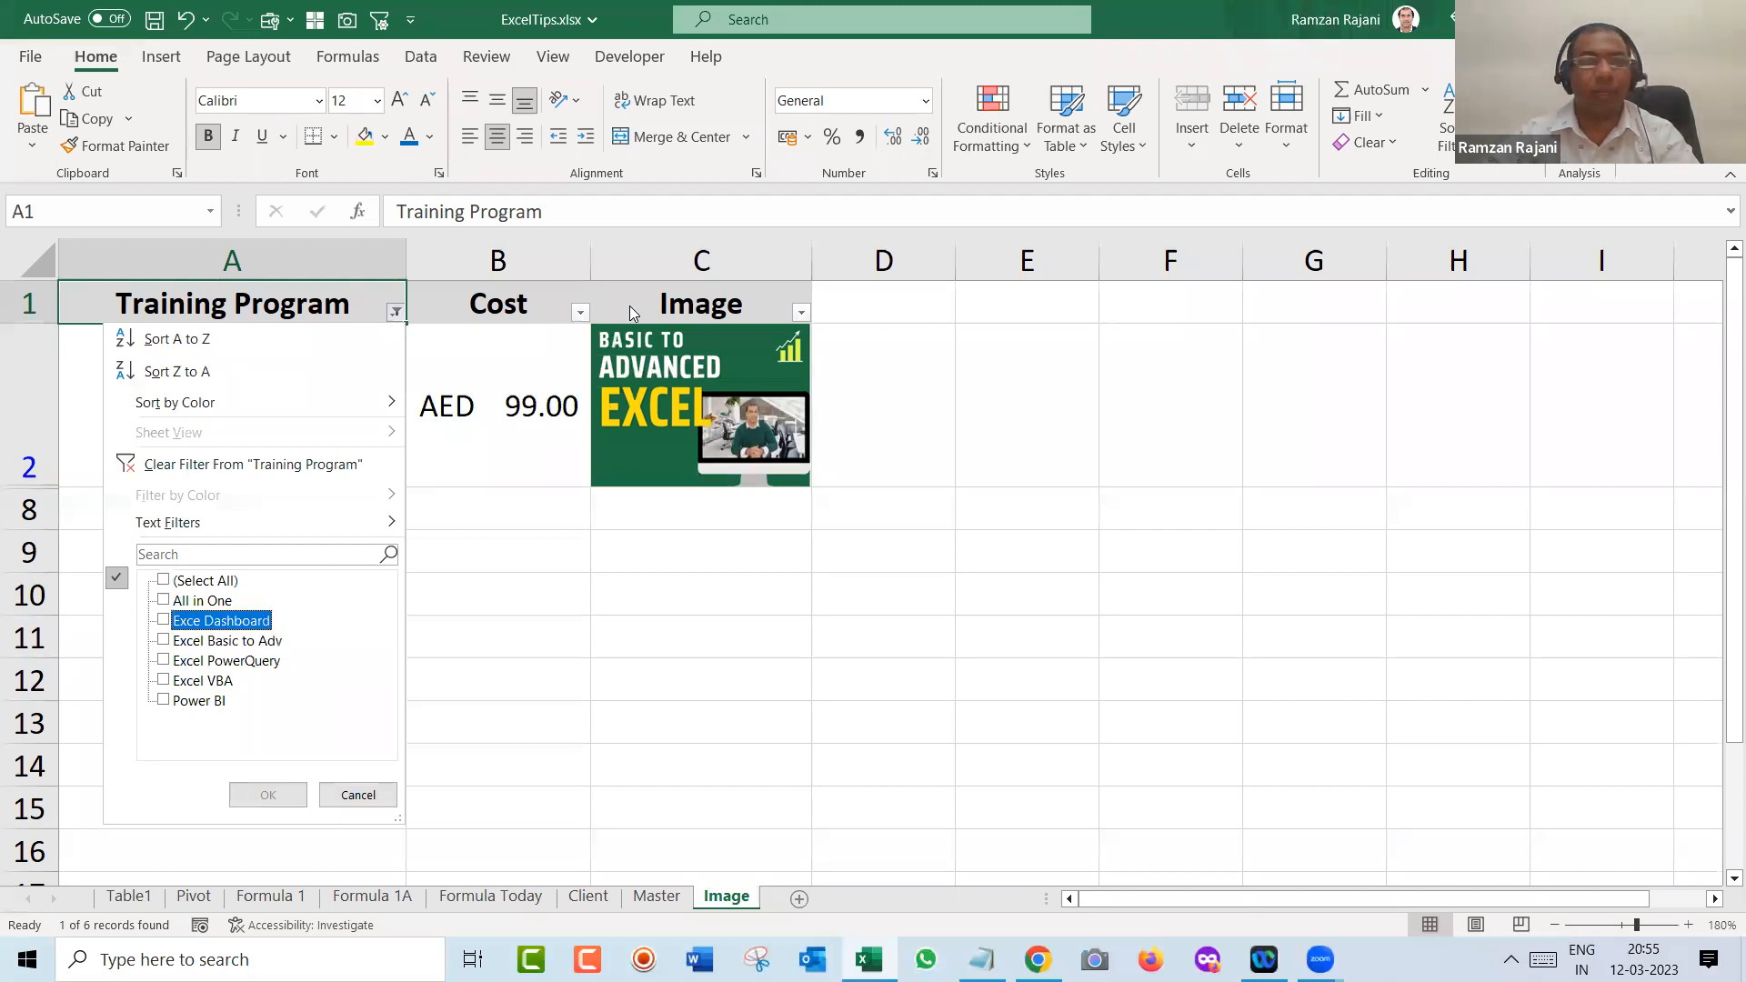
{"action": "key", "text": "space"}
{"action": "key", "text": "Return"}
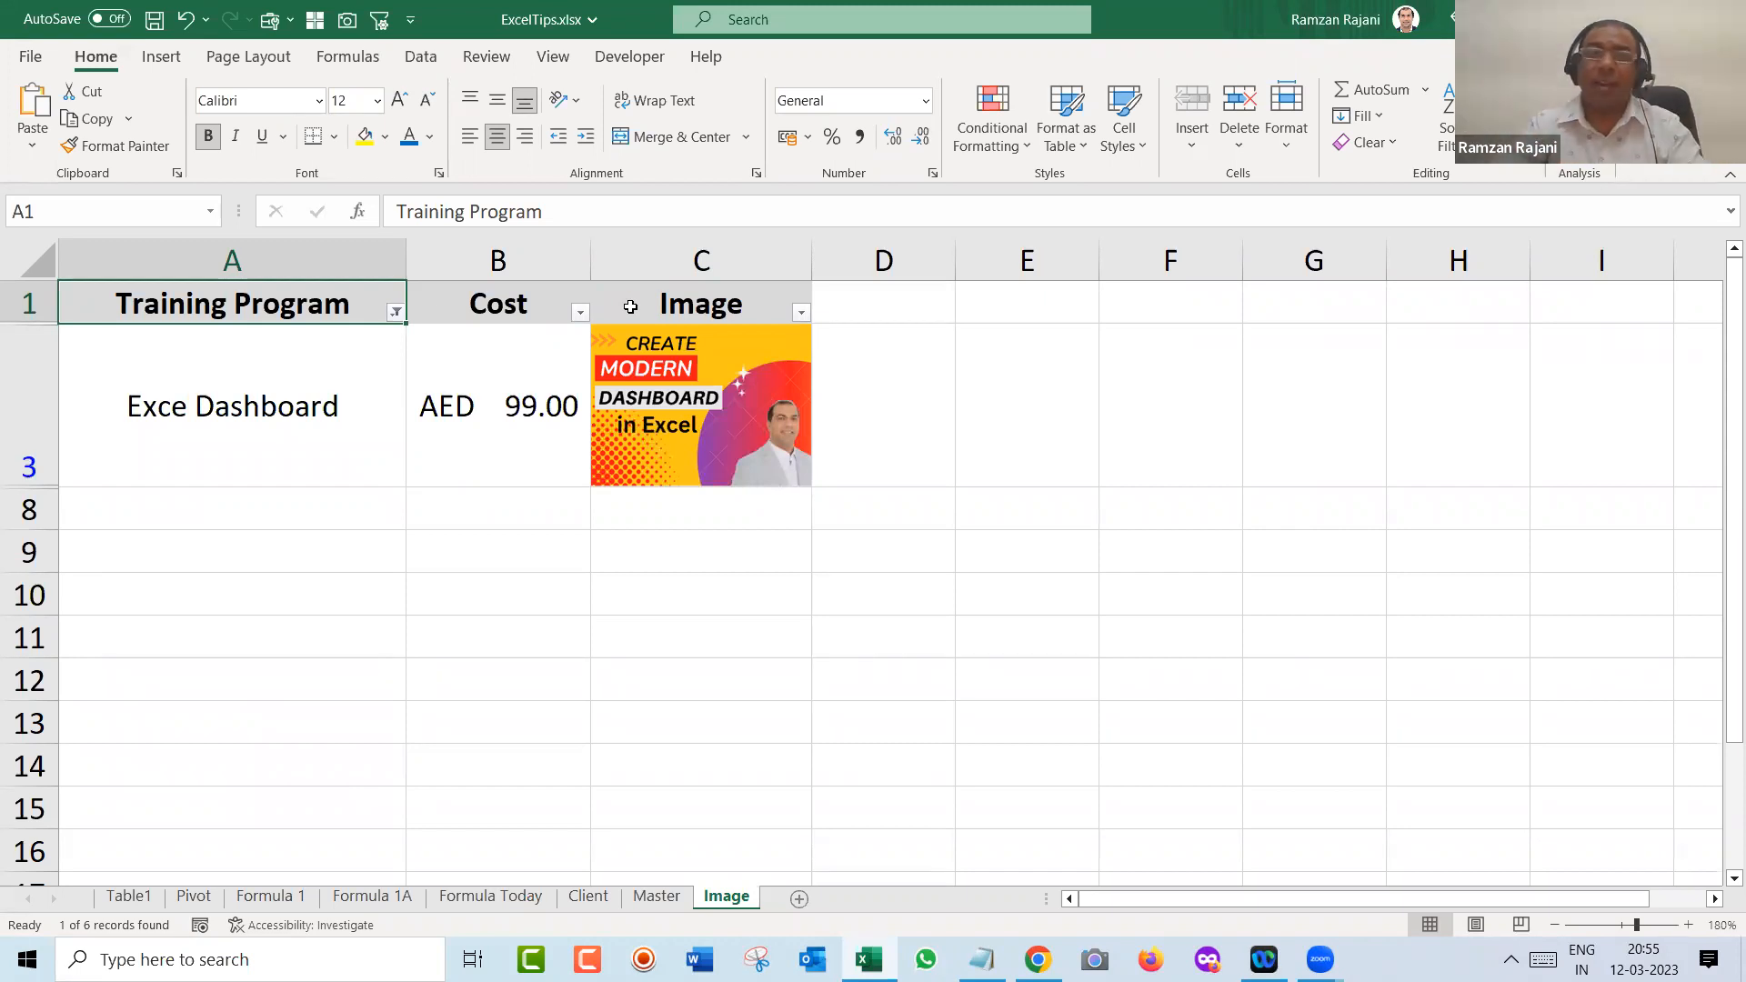
{"action": "key", "text": "ctrl+shift+l"}
- Enlarge row 2 and column C to demonstrate the pictures scaling with their cells, and undo both size changes
{"action": "left_click_drag", "start_coordinate": [40, 486], "coordinate": [40, 566]}
{"action": "left_click_drag", "start_coordinate": [804, 262], "coordinate": [936, 264]}
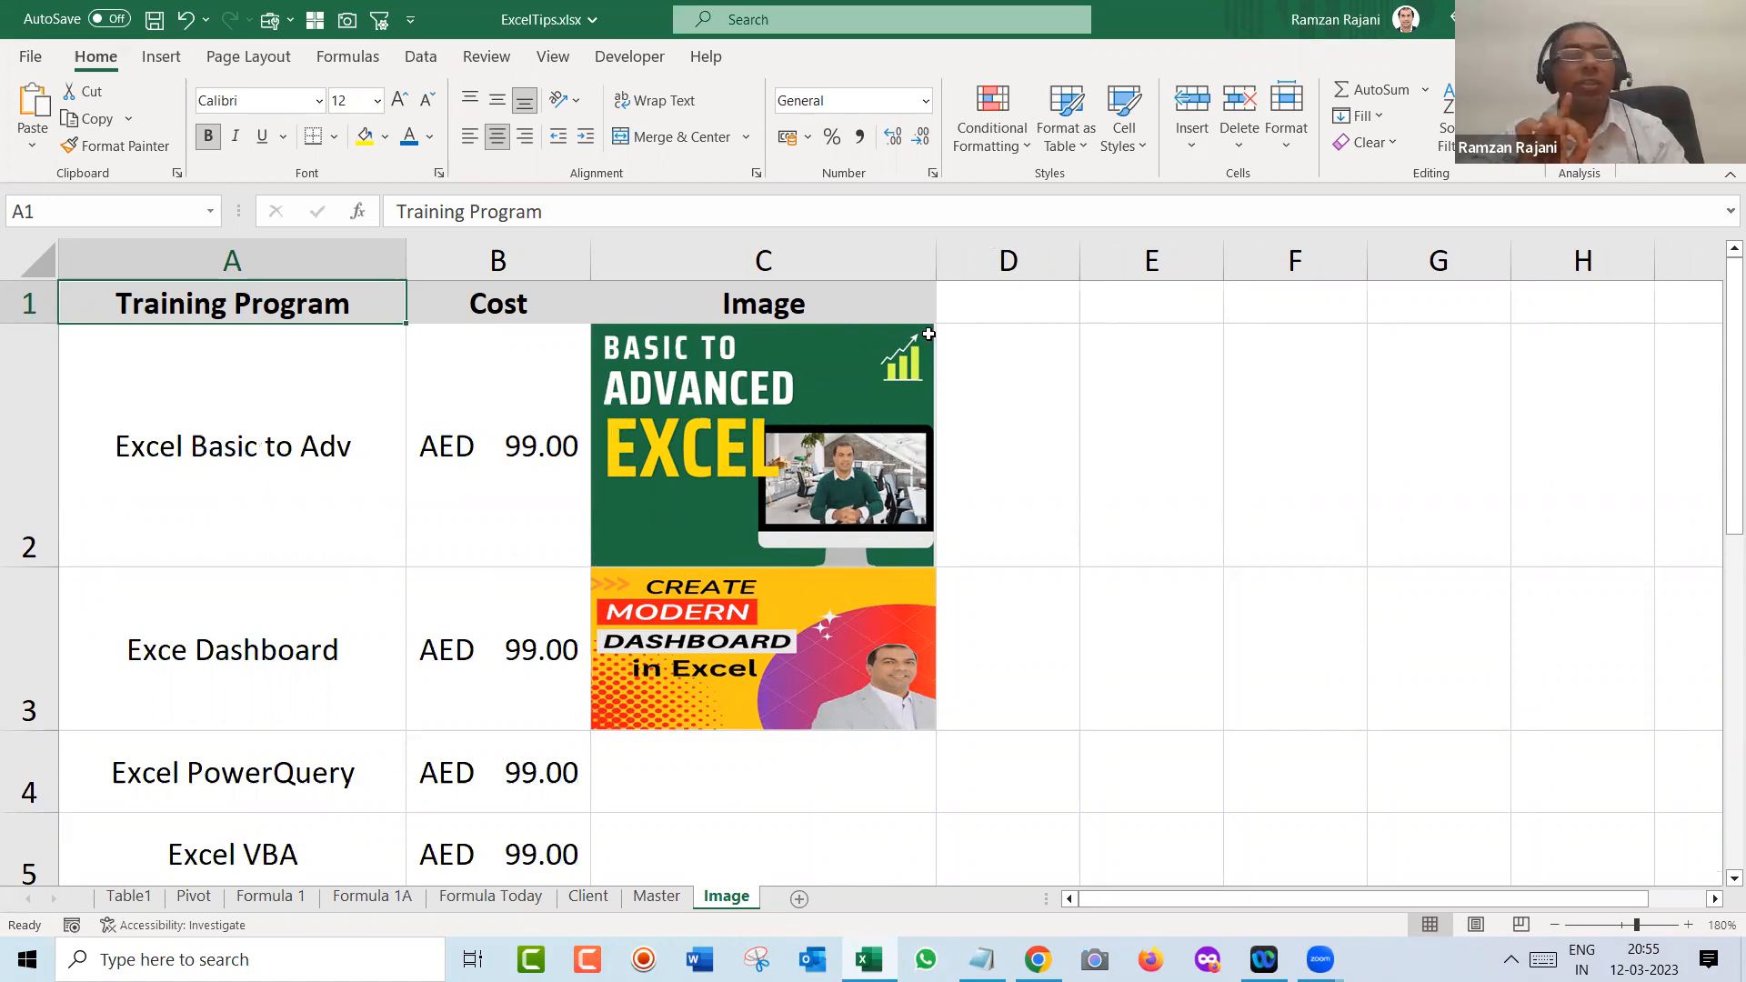
{"action": "key", "text": "ctrl+z"}
{"action": "key", "text": "ctrl+z"}
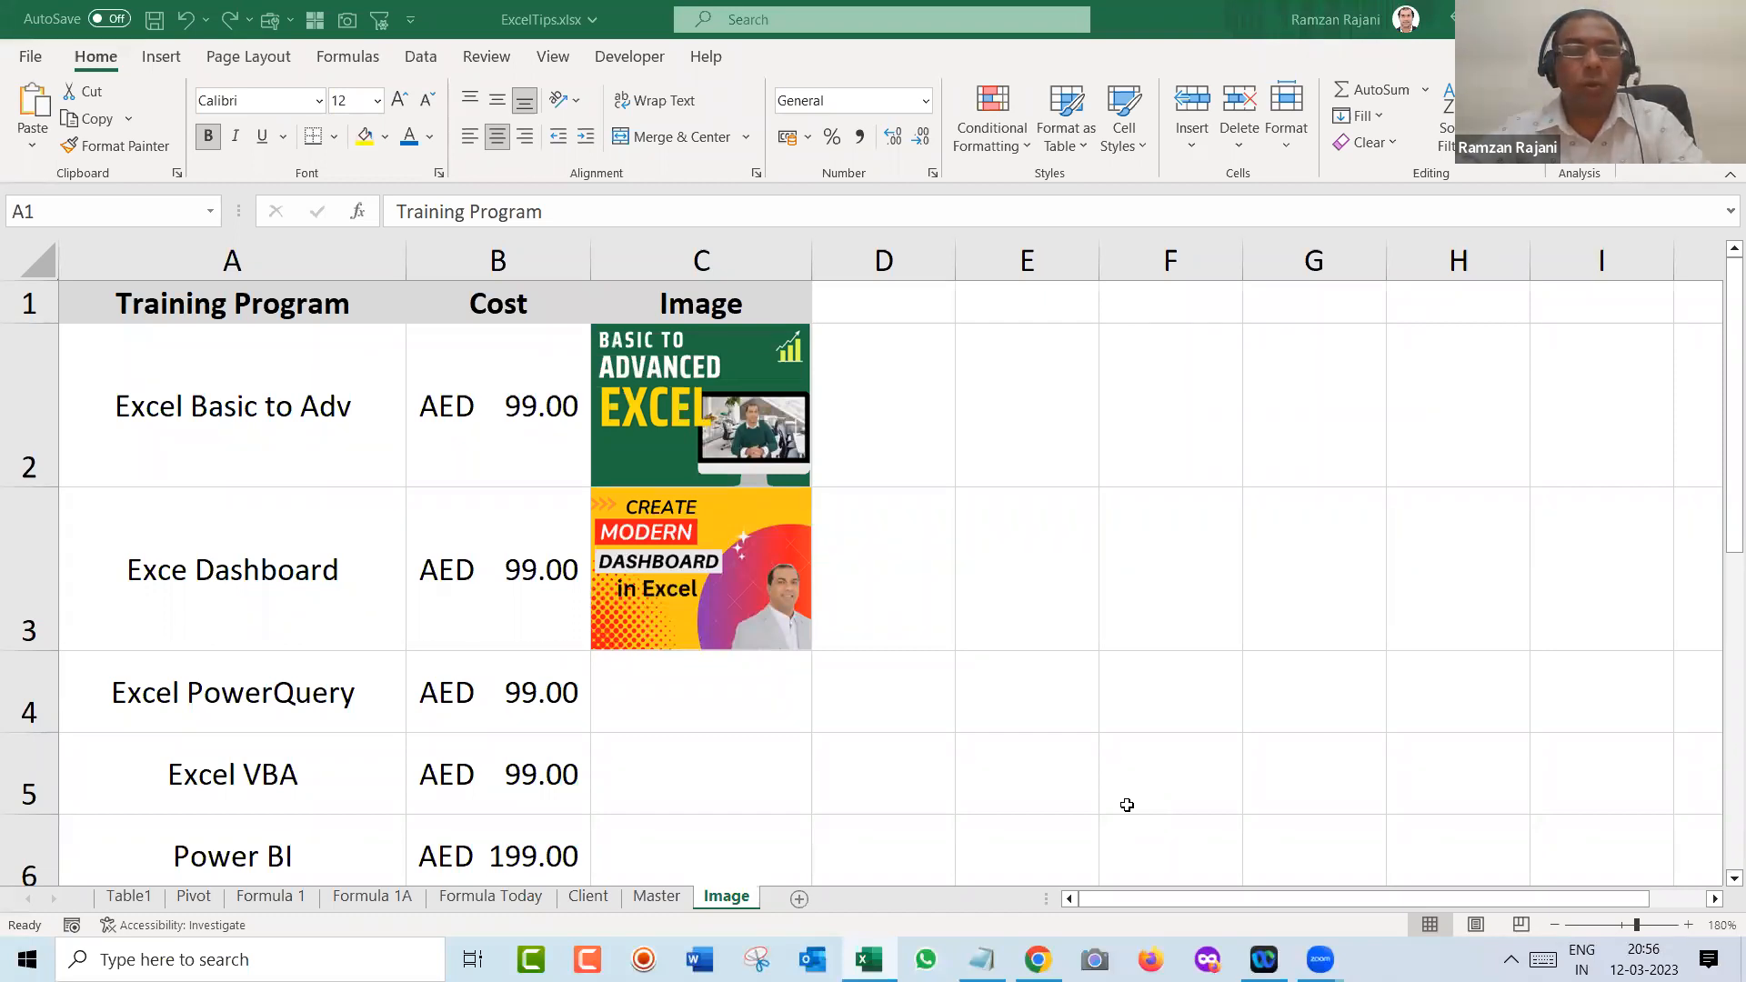
- Select the course picture in C2 to review its IMAGE formula
{"action": "left_click", "coordinate": [701, 412]}
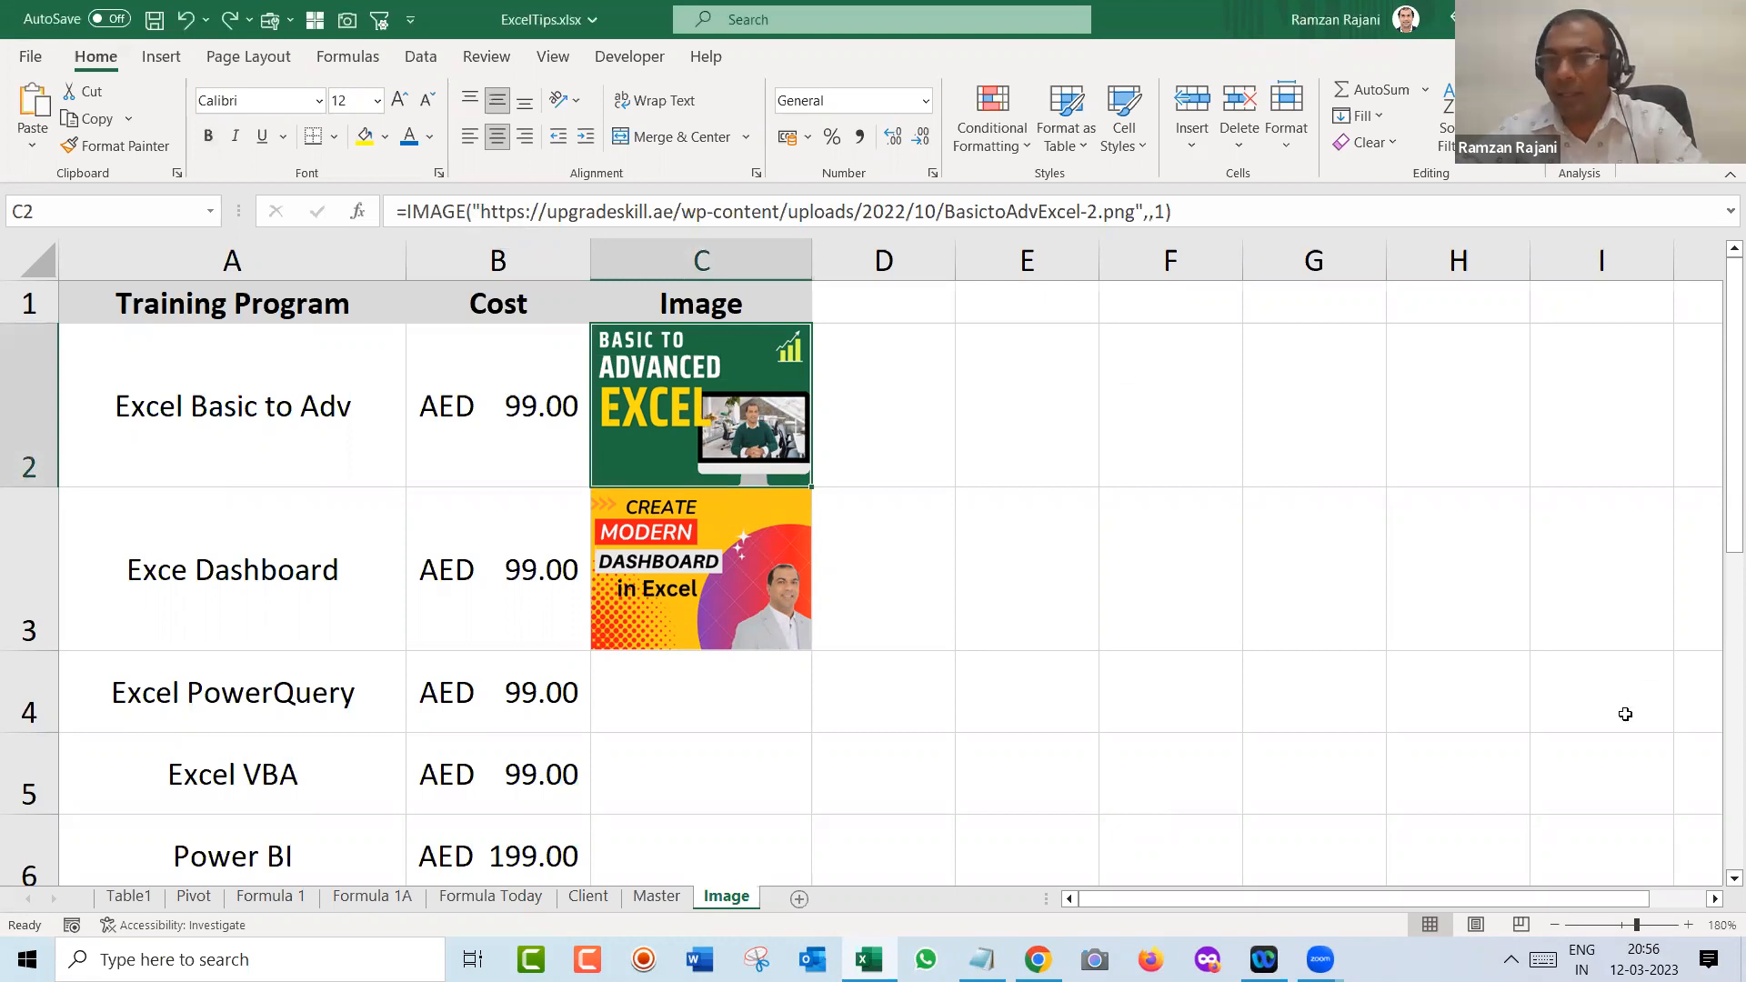
{"action": "left_click", "coordinate": [1617, 742]}
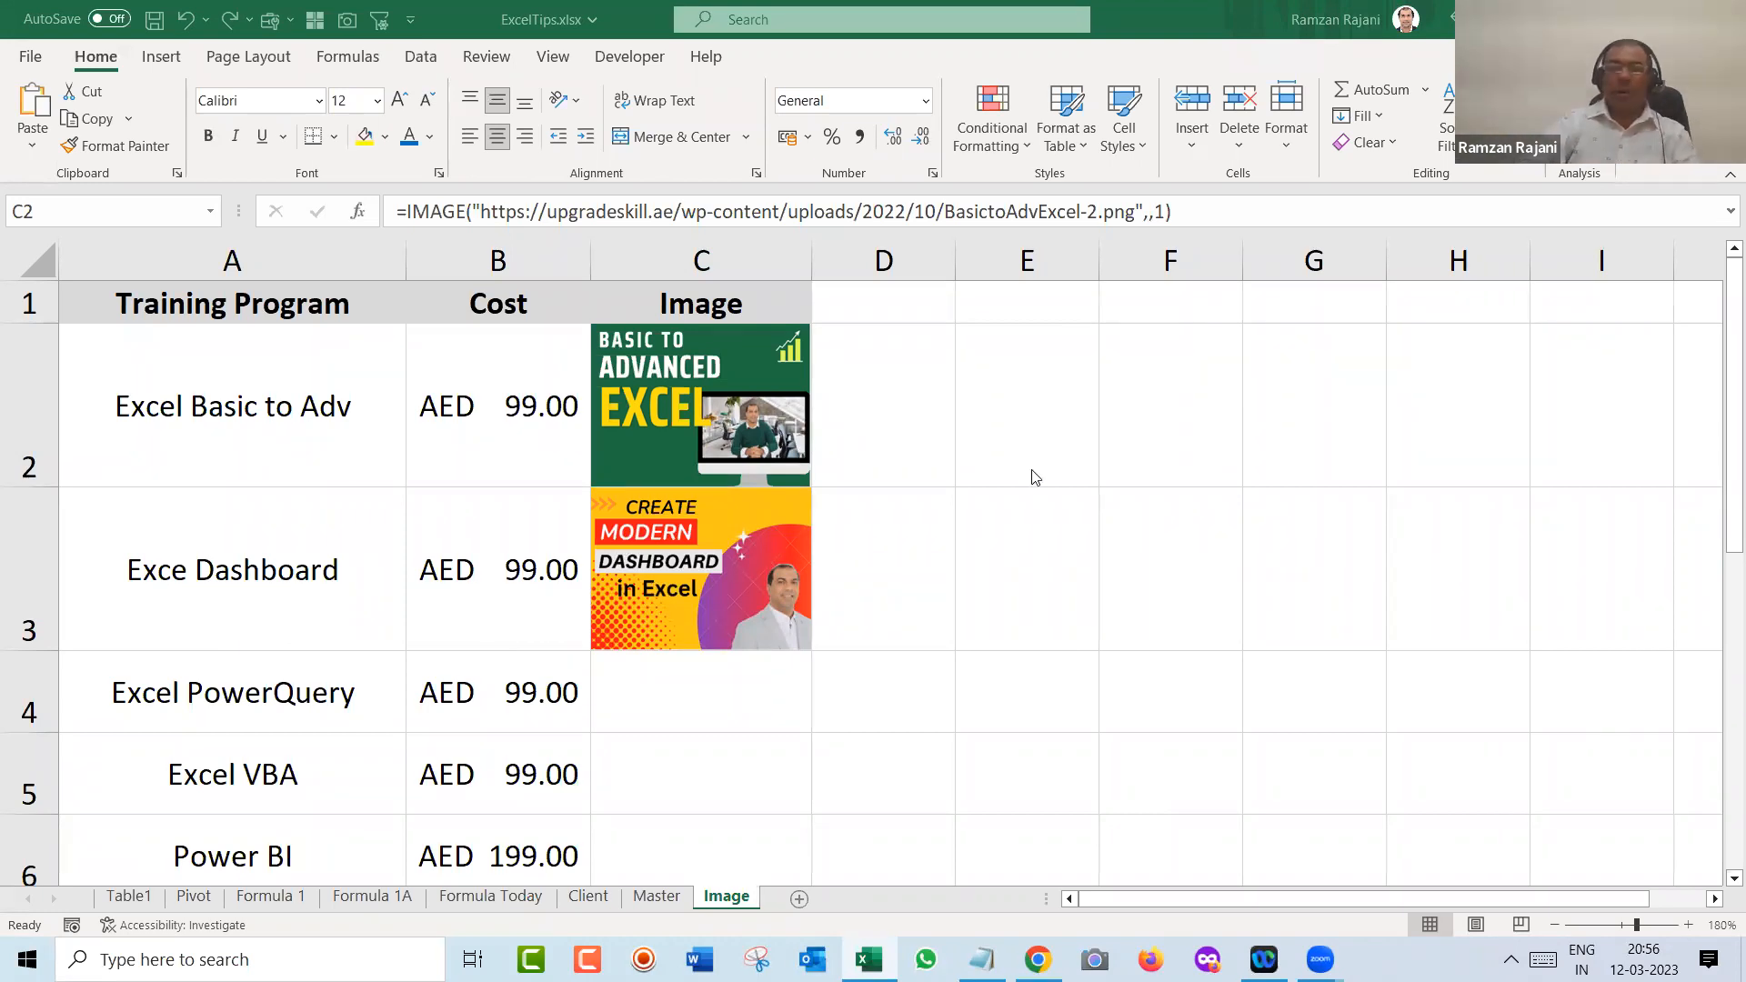
{"action": "left_click", "coordinate": [290, 372]}
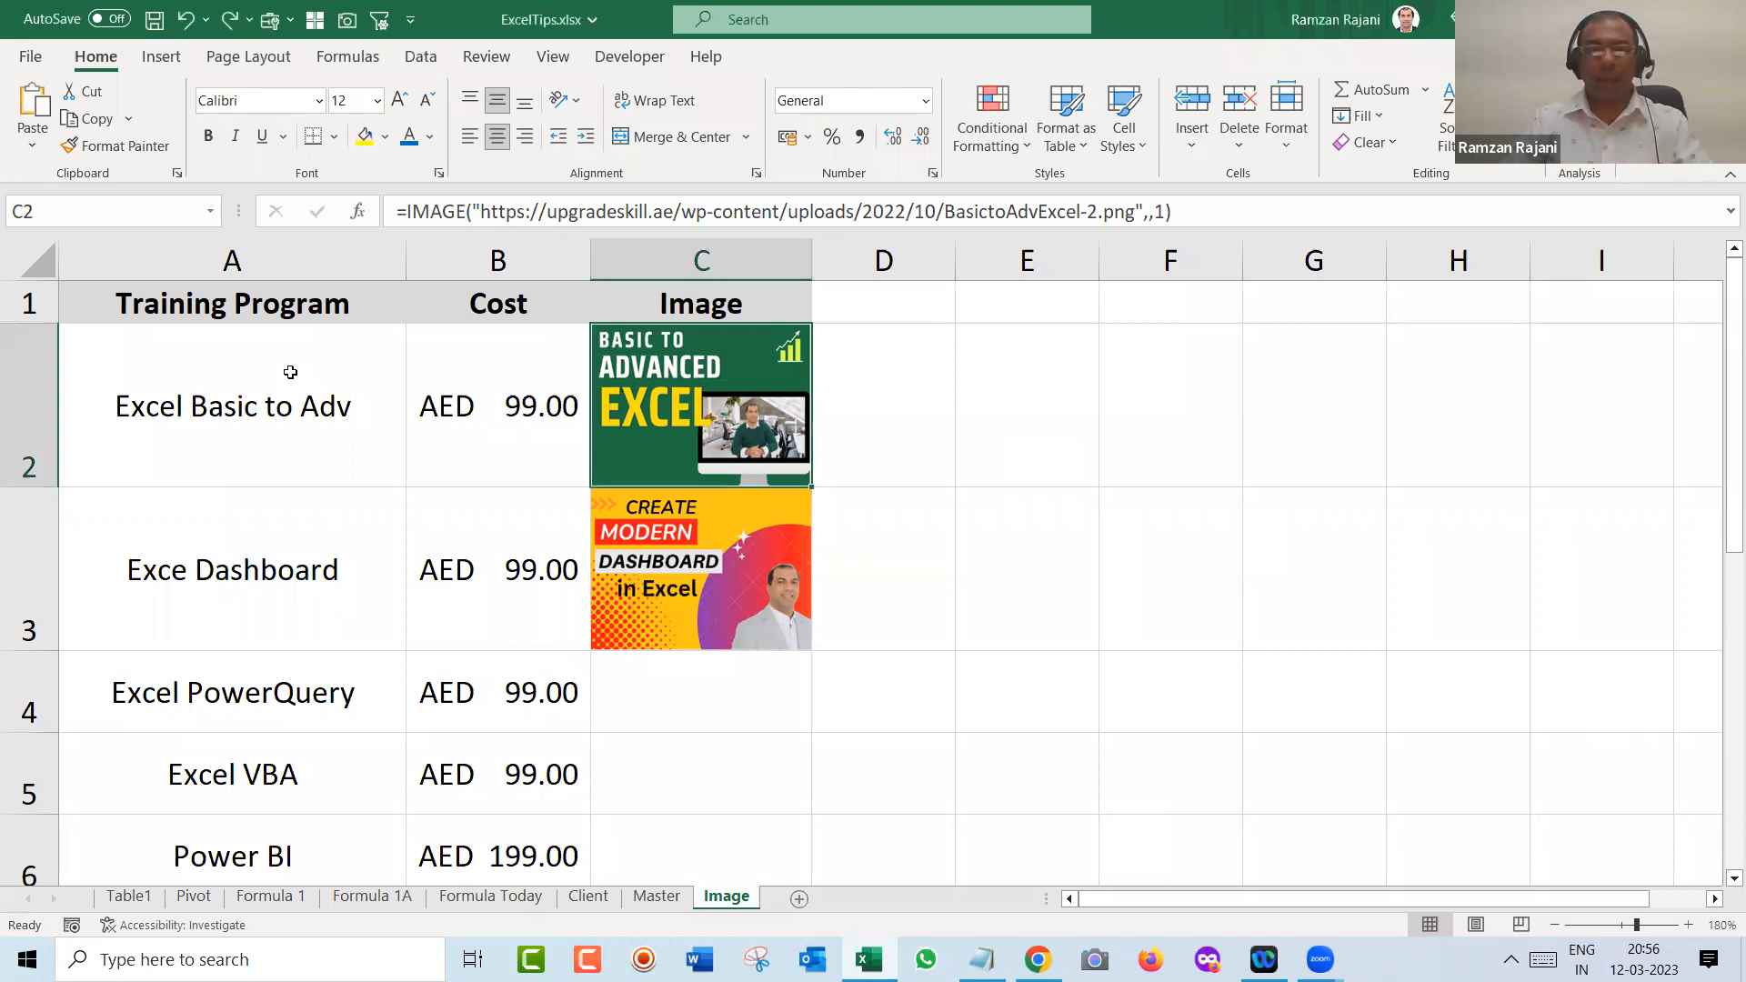
- Go back through the workbook's sheets from Image to Table1, reviewing the Client and Formula 1 examples
{"action": "key", "text": "ctrl+Page_Up"}
{"action": "key", "text": "ctrl+Page_Up"}
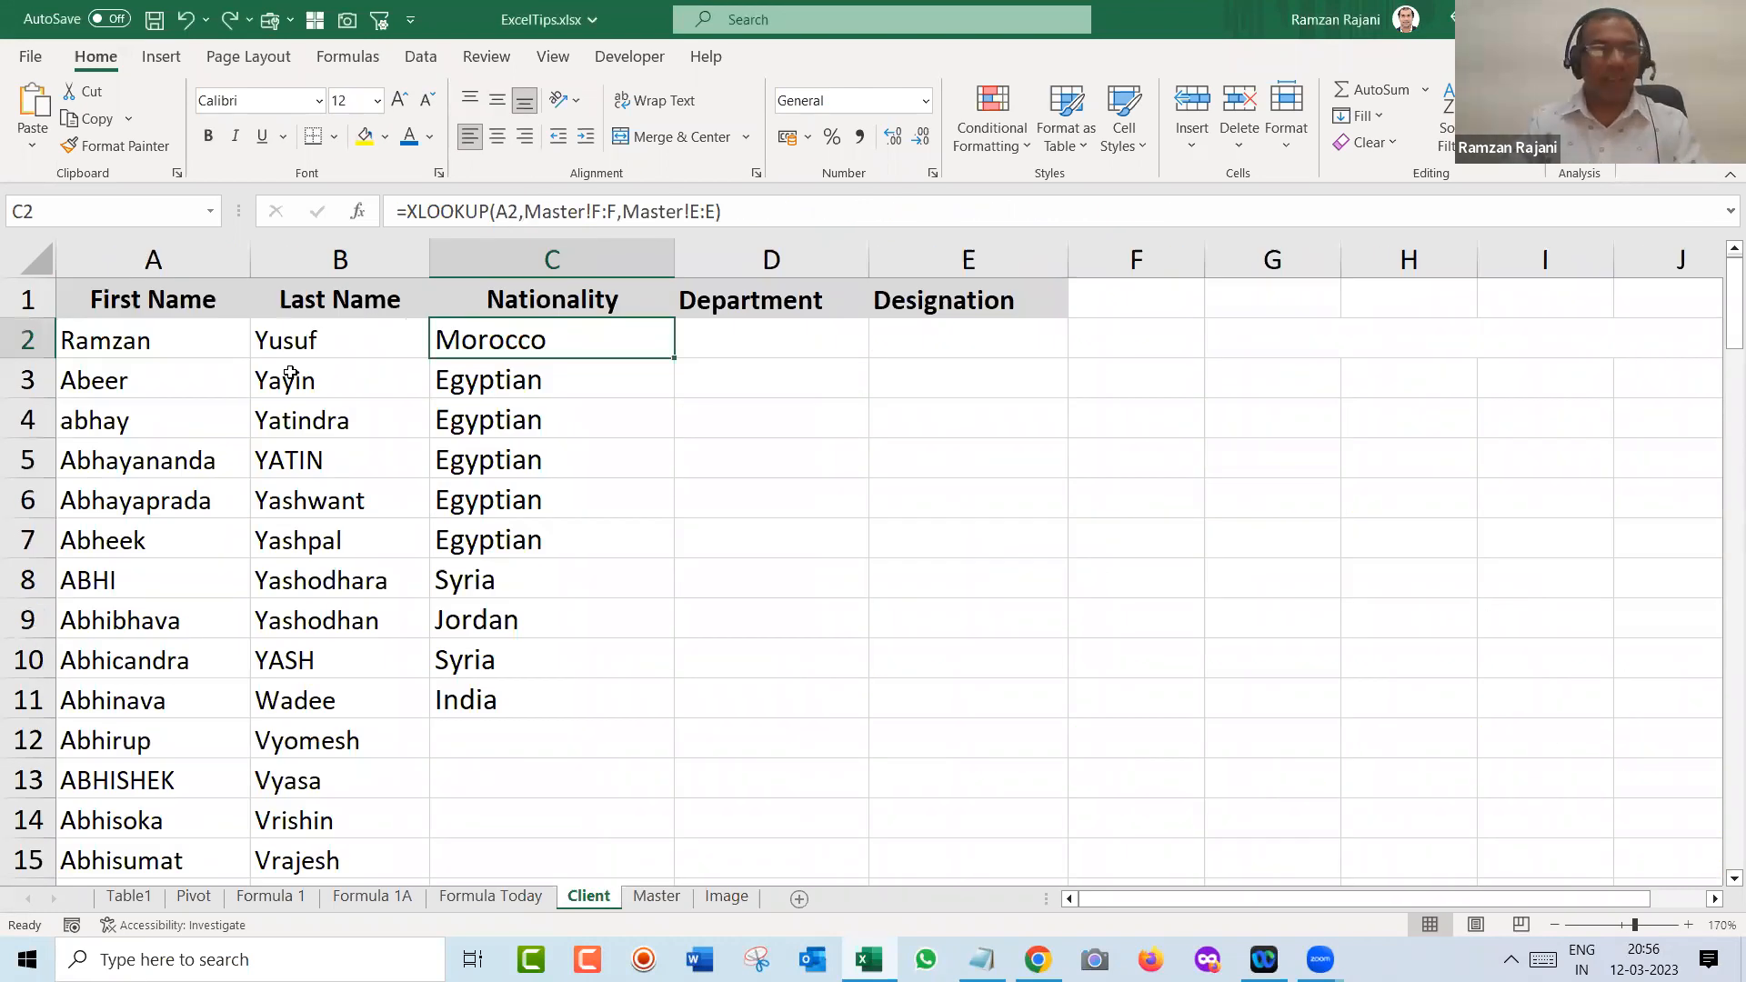
{"action": "key", "text": "ctrl+Page_Up"}
{"action": "key", "text": "ctrl+Page_Up"}
{"action": "key", "text": "ctrl+Page_Up"}
{"action": "key", "text": "ctrl+Page_Up"}
{"action": "key", "text": "ctrl+Page_Up"}
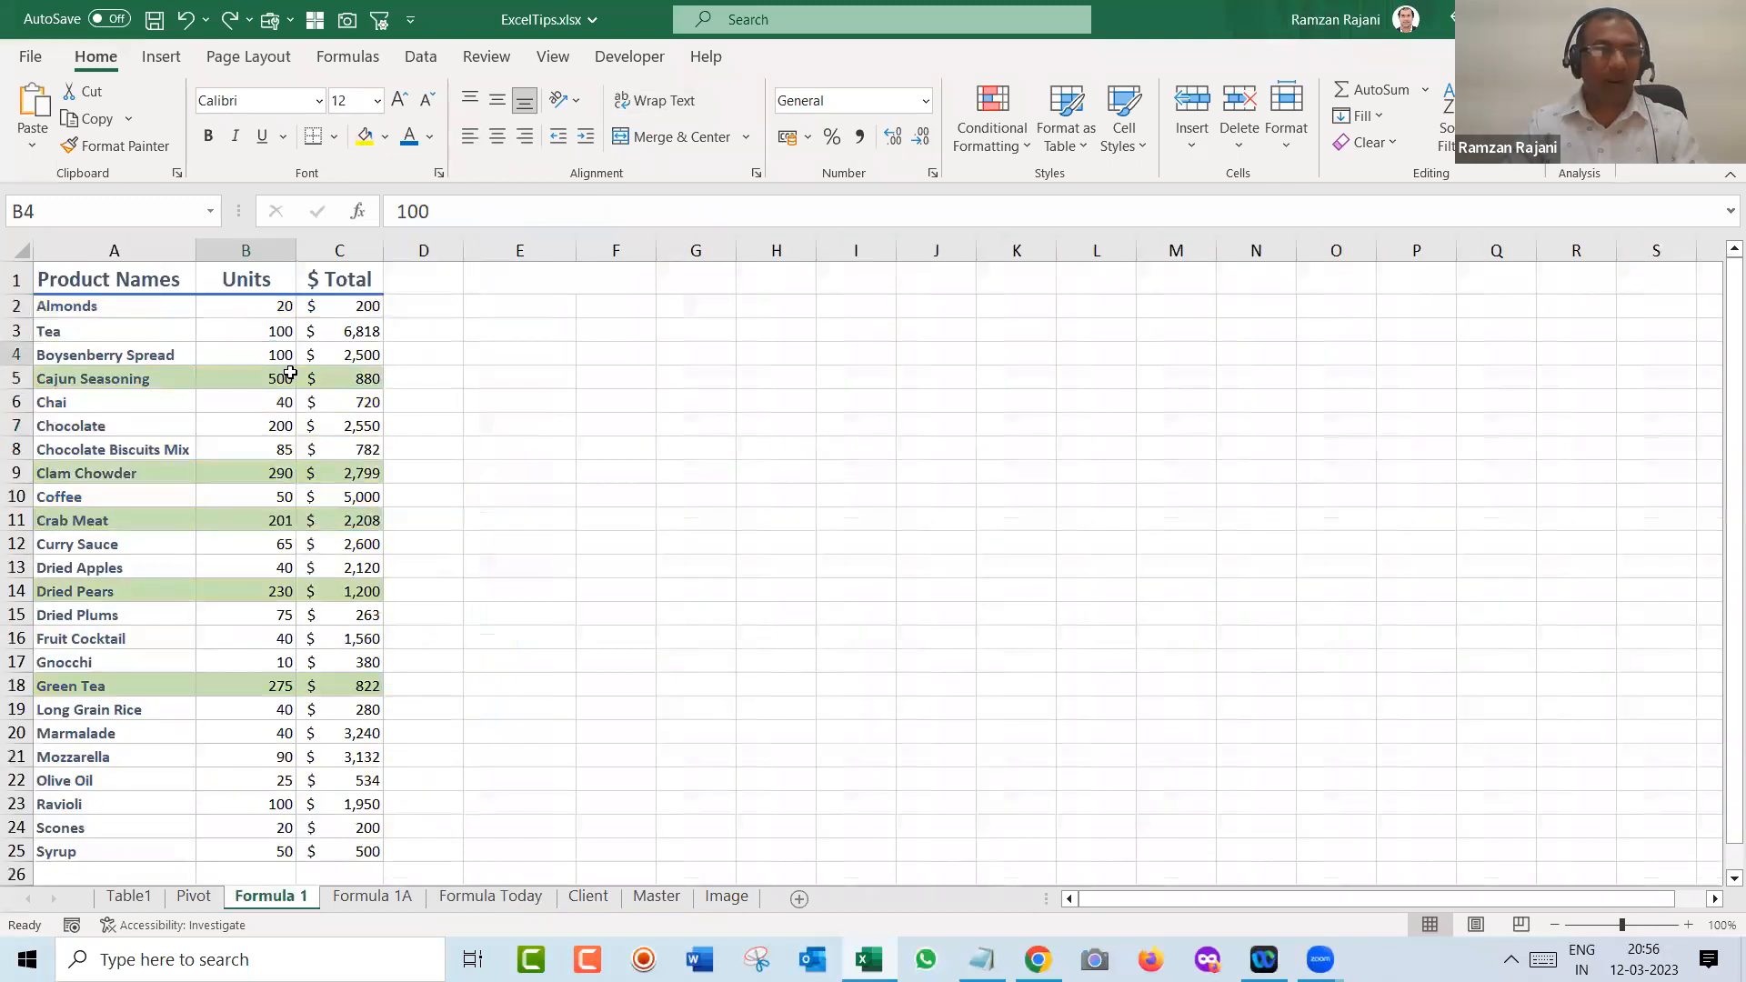
{"action": "key", "text": "ctrl+Up"}
{"action": "key", "text": "ctrl+Left"}
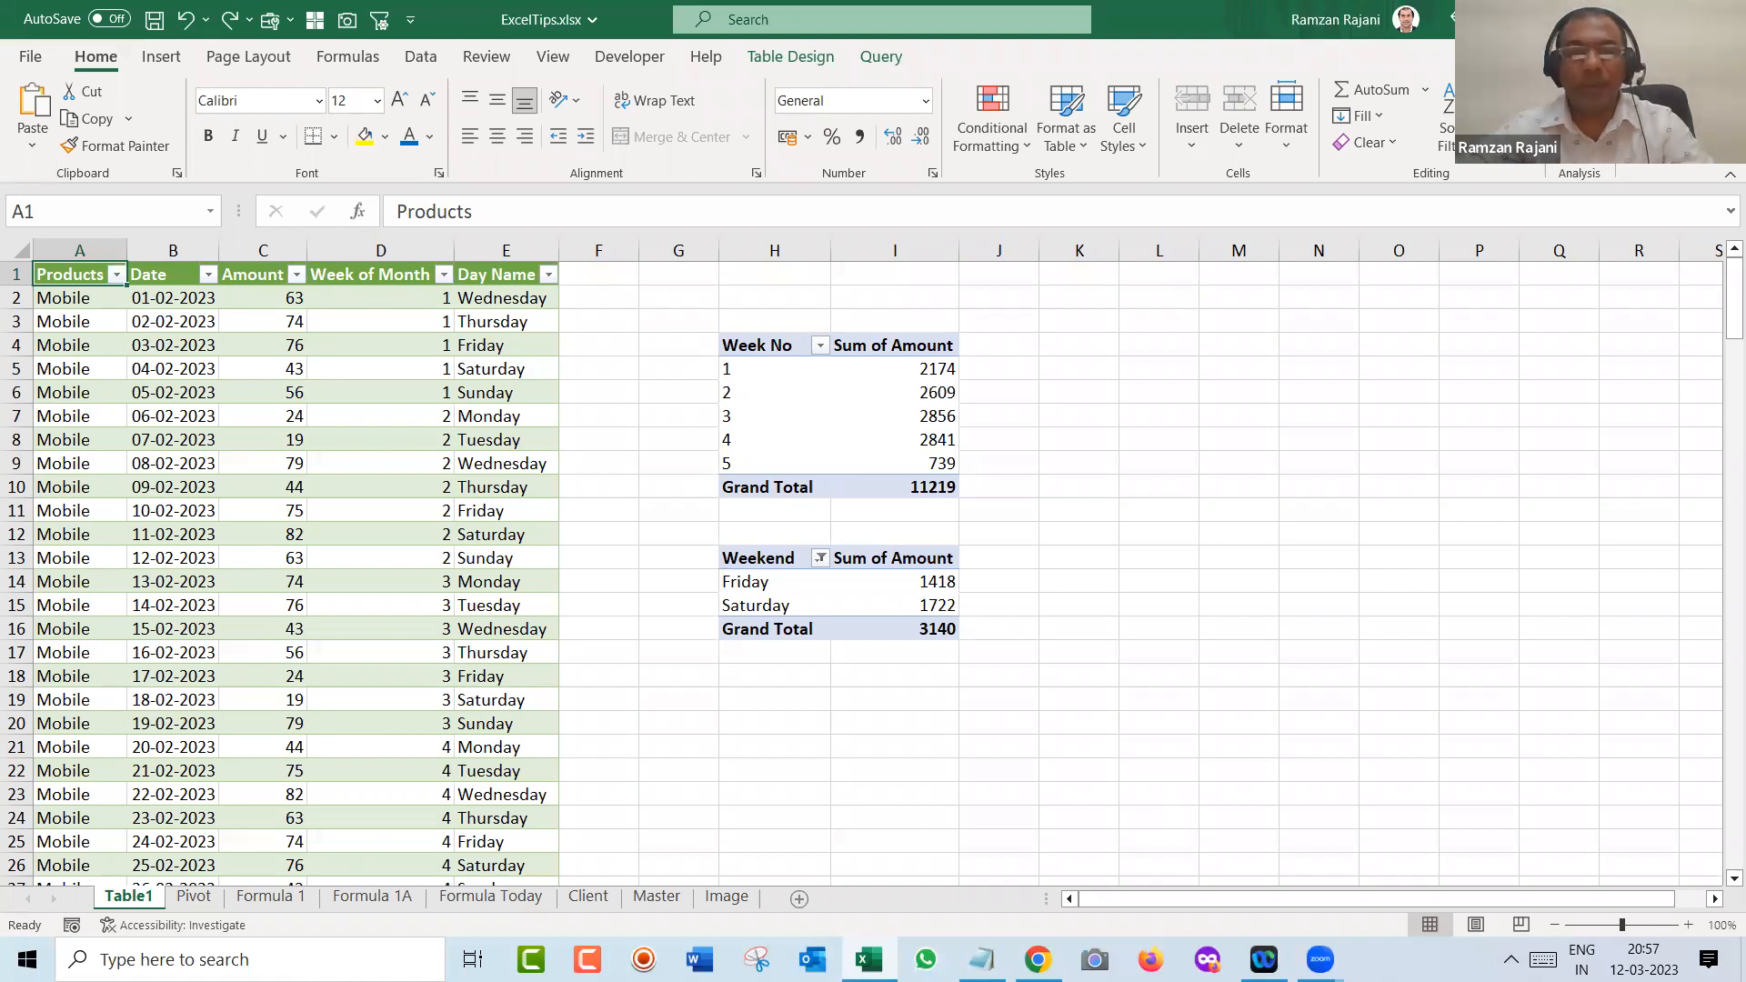
- Move the Snipping Tool shortcut to the first place among the pinned taskbar apps
{"action": "left_click_drag", "start_coordinate": [756, 960], "coordinate": [531, 959]}
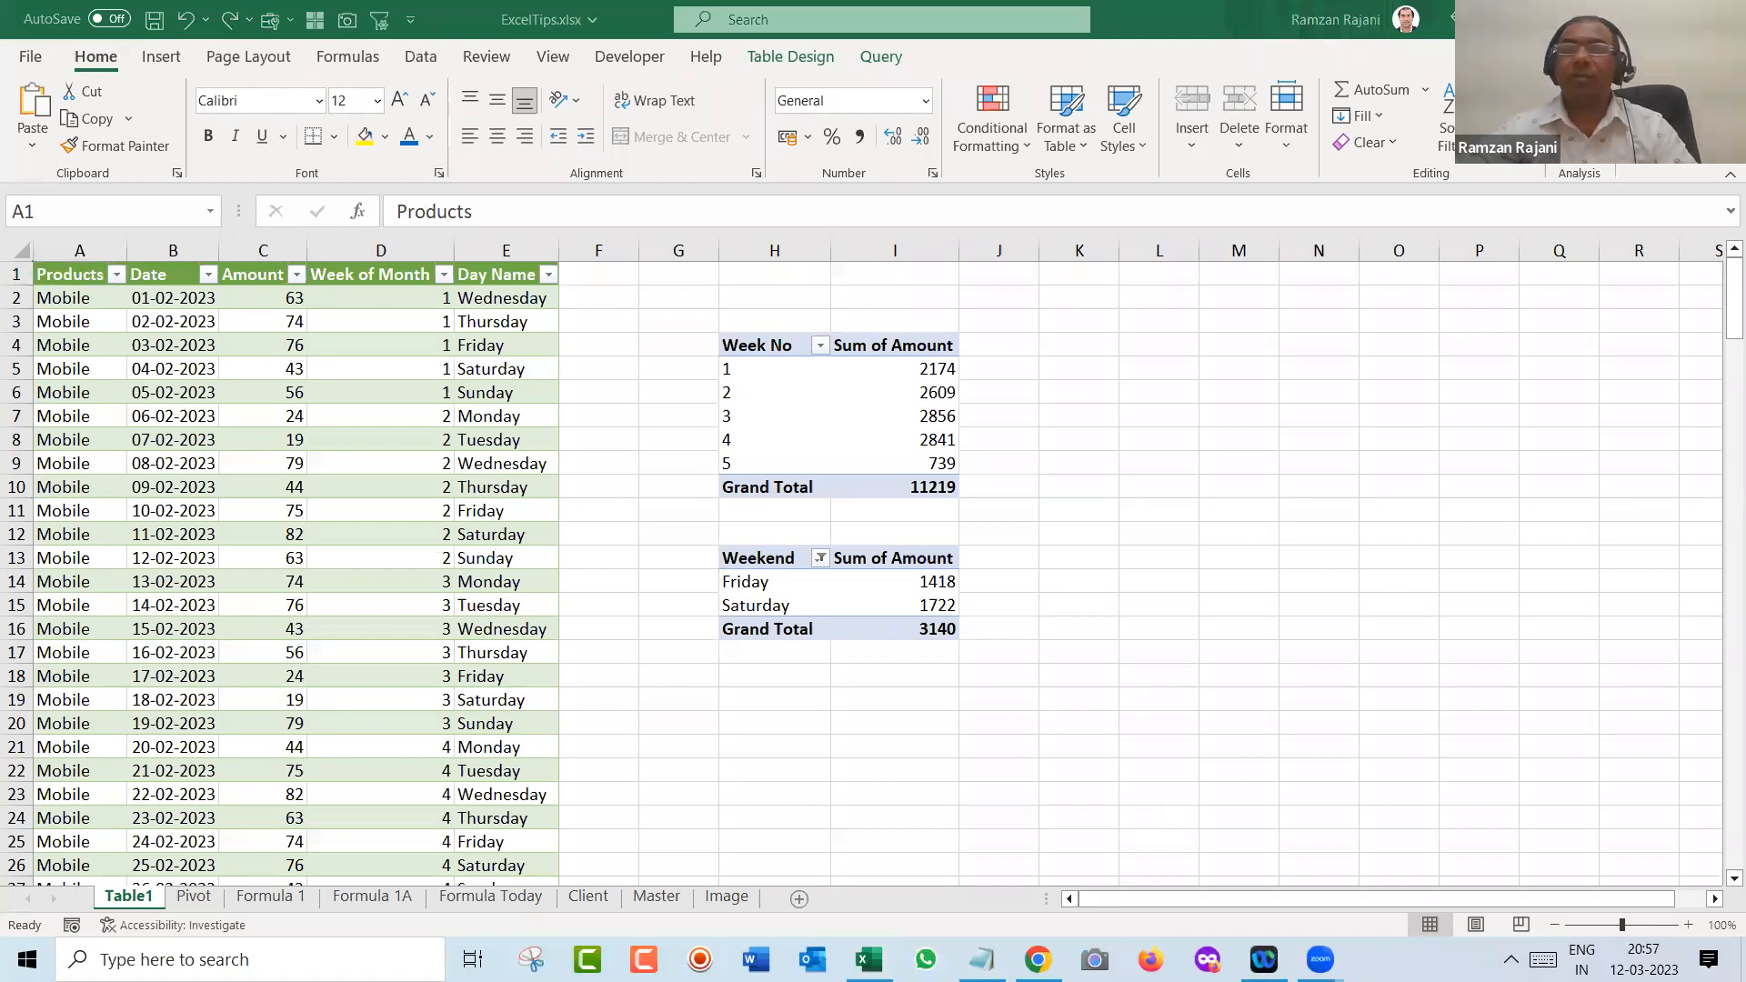
- Switch to Chrome, look through the training course cards on the Upgrade Skill page, and return to the page header
{"action": "key", "text": "alt+Tab"}
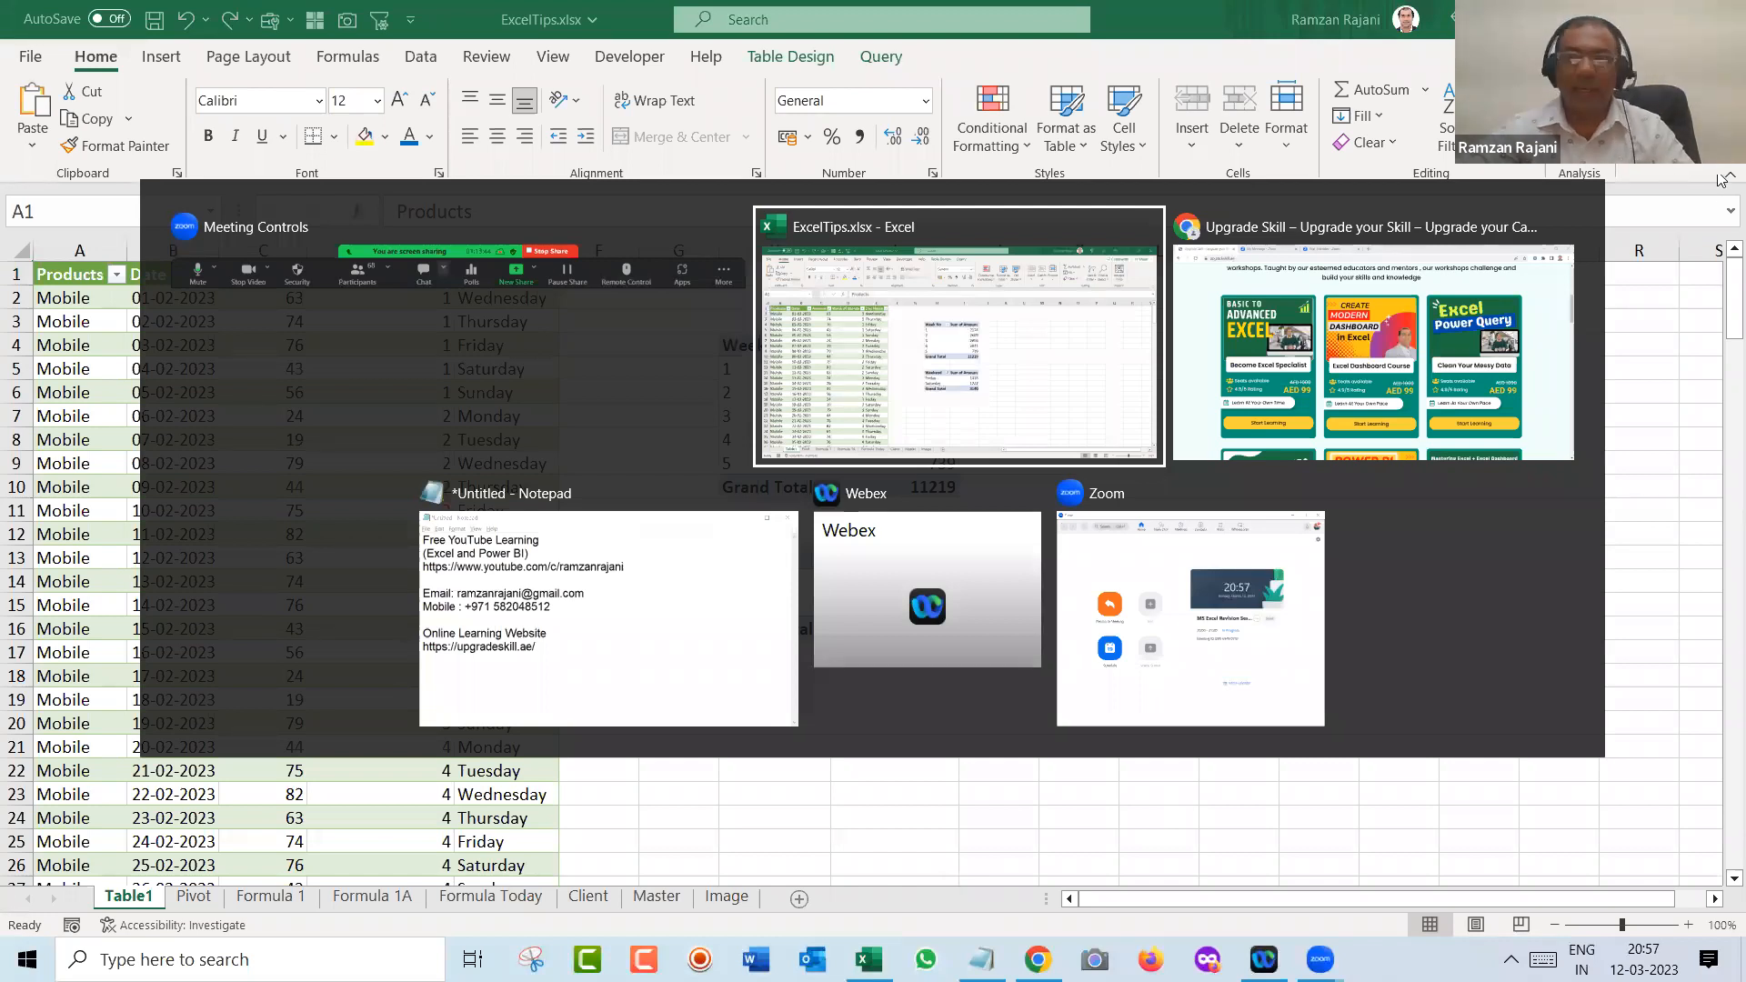
{"action": "key", "text": "Tab"}
{"action": "scroll", "coordinate": [1722, 291], "scroll_direction": "down", "scroll_amount": 10}
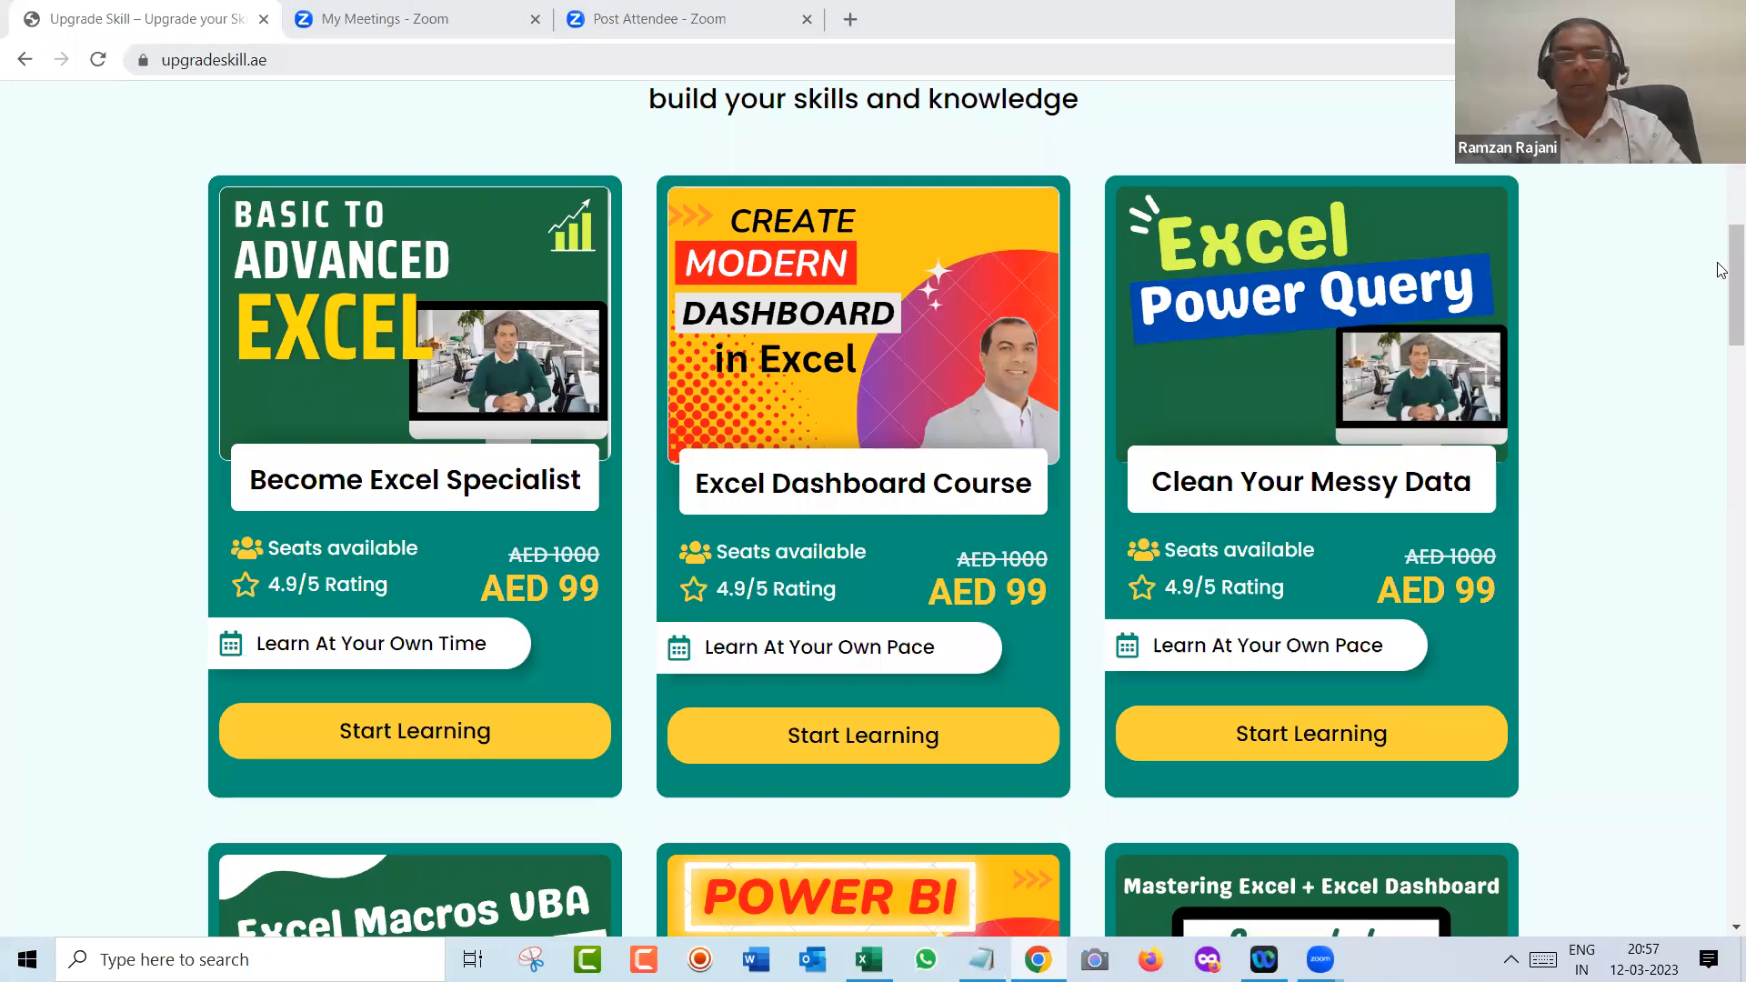
{"action": "scroll", "coordinate": [1721, 291], "scroll_direction": "down", "scroll_amount": 4}
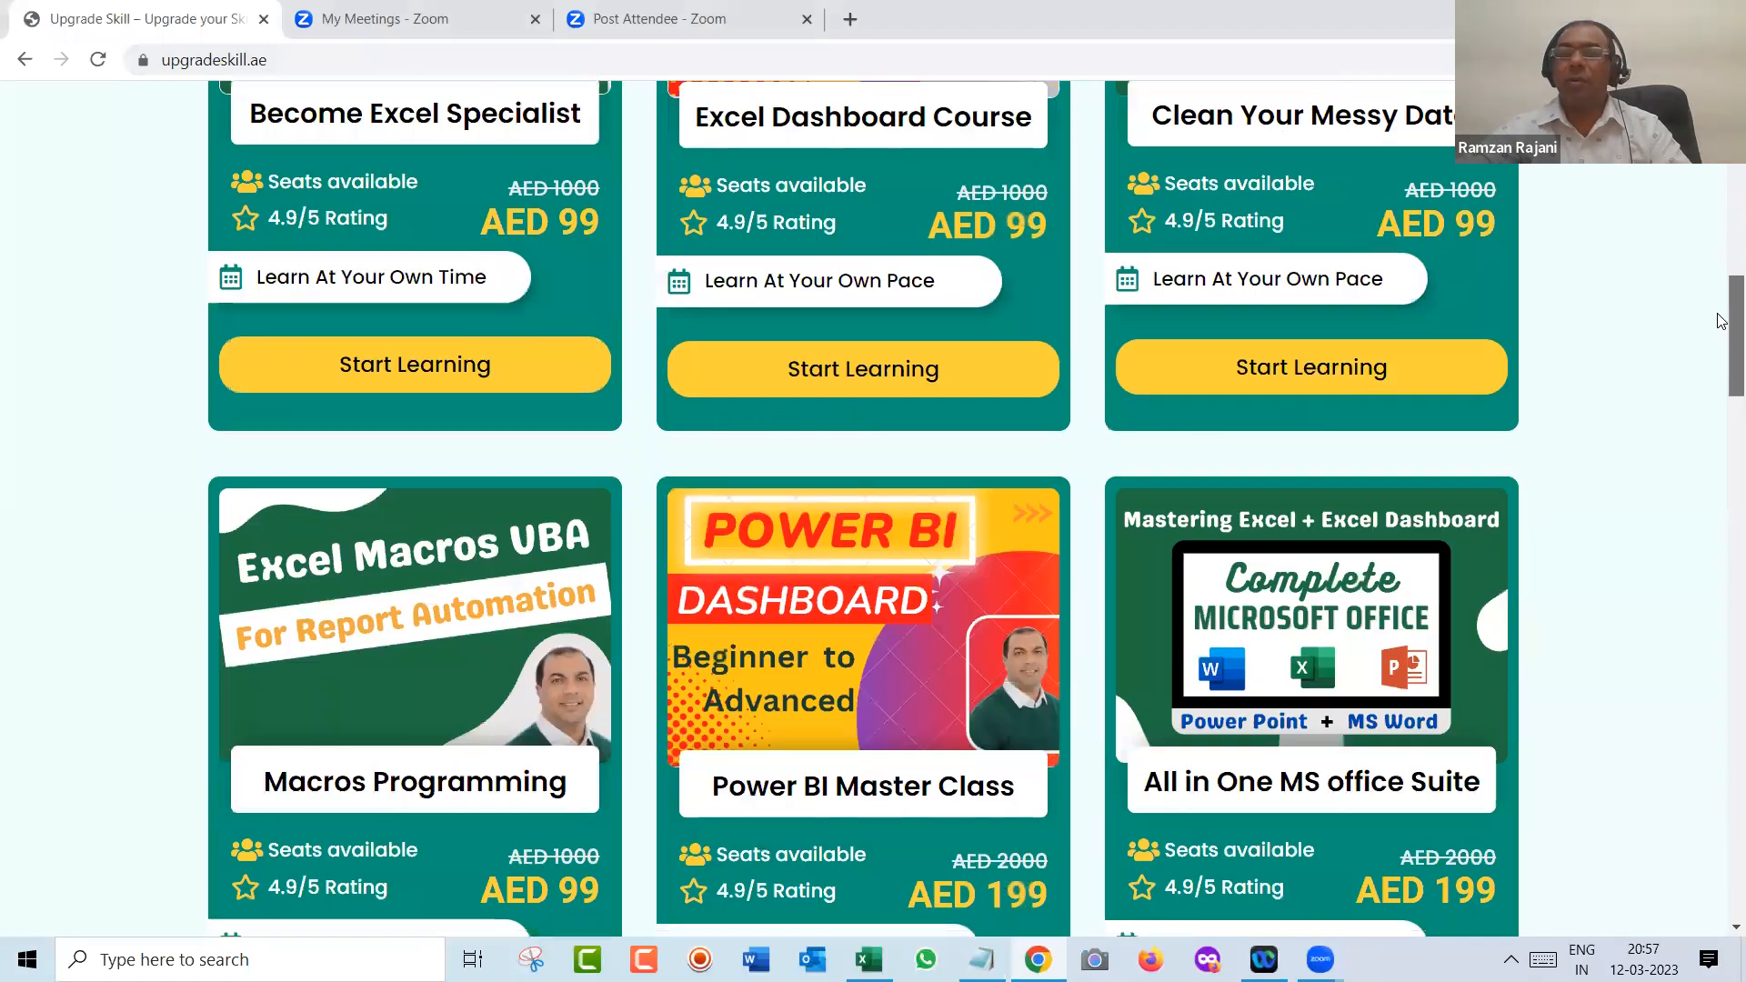
{"action": "scroll", "coordinate": [1721, 346], "scroll_direction": "down", "scroll_amount": 2}
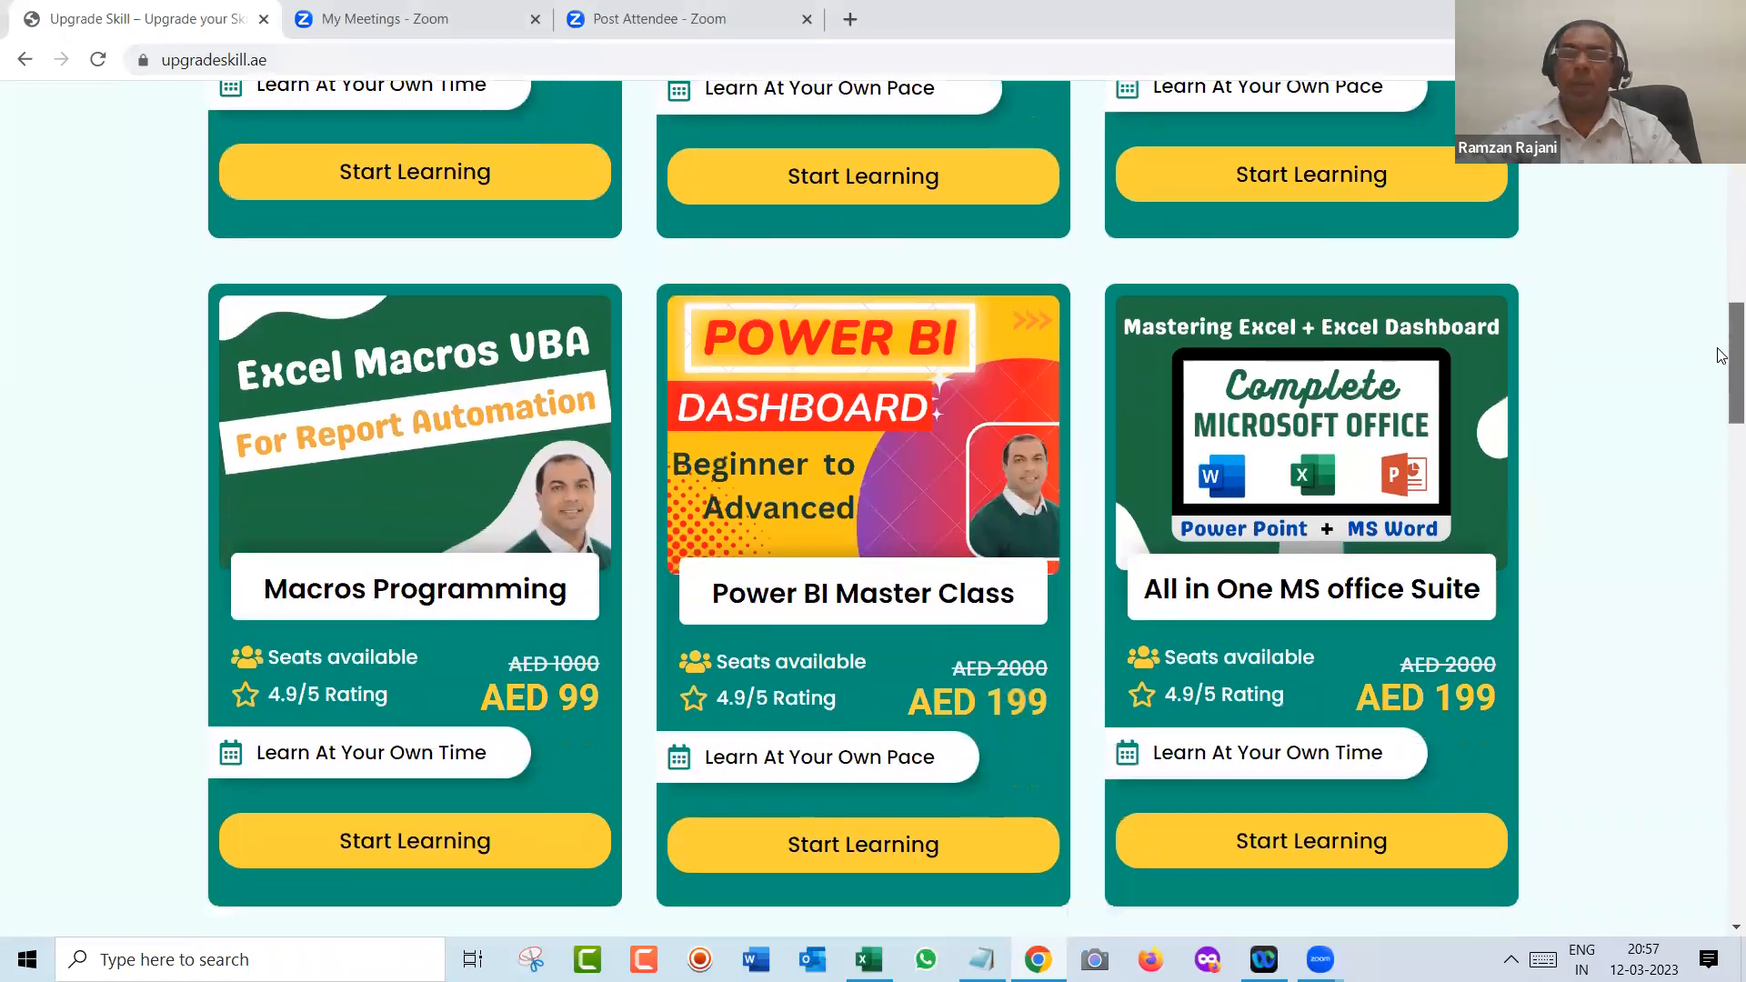
{"action": "scroll", "coordinate": [1719, 362], "scroll_direction": "down", "scroll_amount": 1}
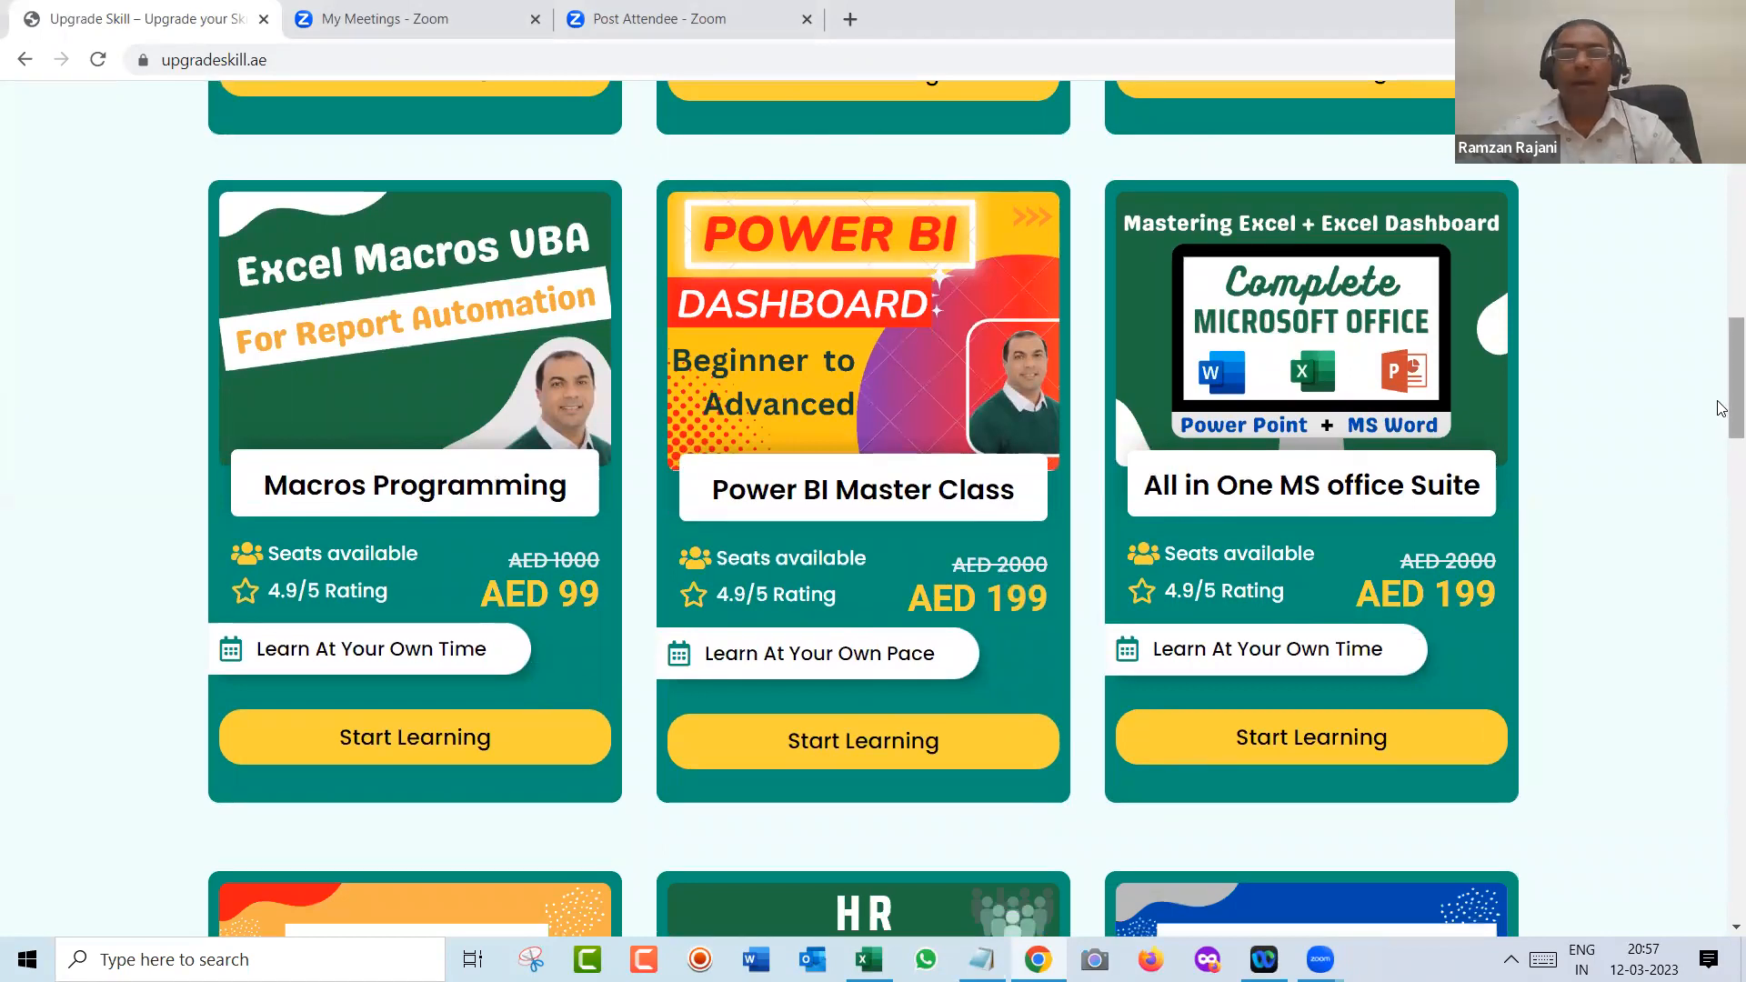
{"action": "left_click_drag", "start_coordinate": [1722, 408], "coordinate": [1720, 137]}
{"action": "scroll", "coordinate": [1721, 486], "scroll_direction": "down", "scroll_amount": 1}
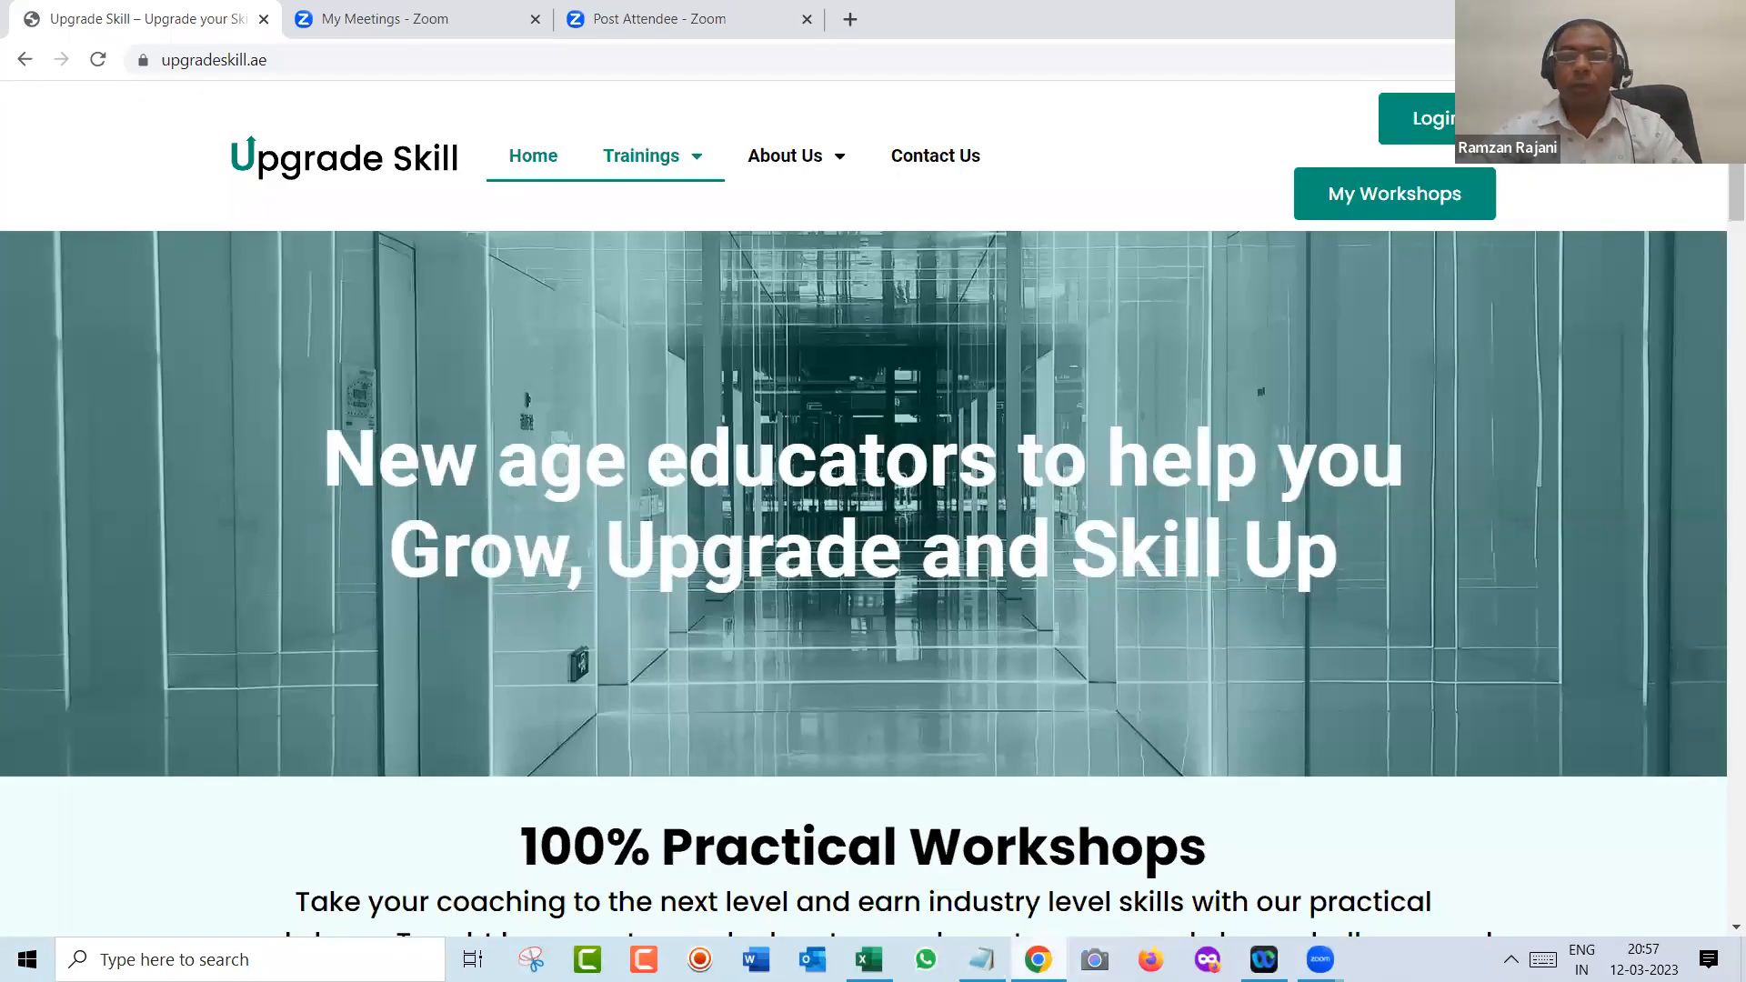